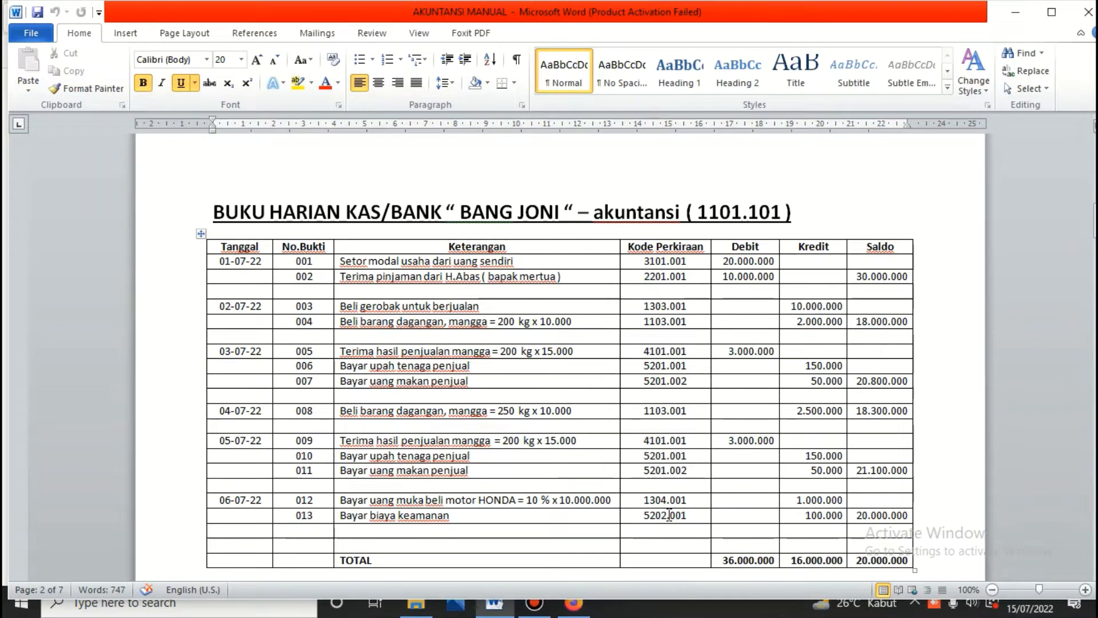
# Step: Switch from the Word cash-book document to the EFCE-AKUNTING login page in Firefox
pyautogui.click(577, 609)
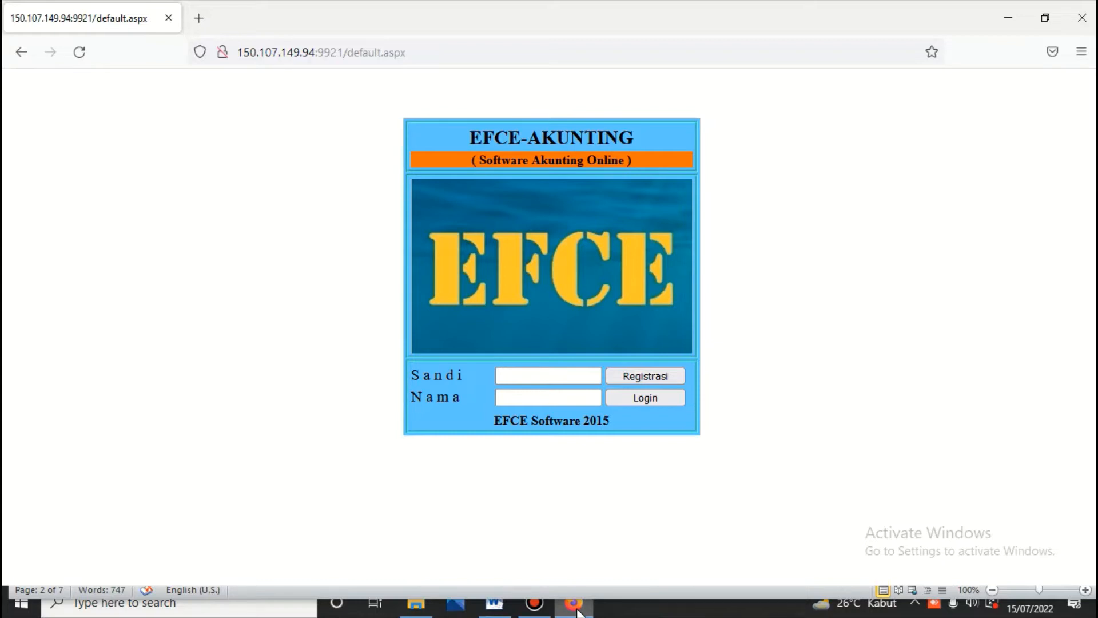
# Step: Sign in to EFCE-Akunting with the login password and user name
pyautogui.click(541, 375)
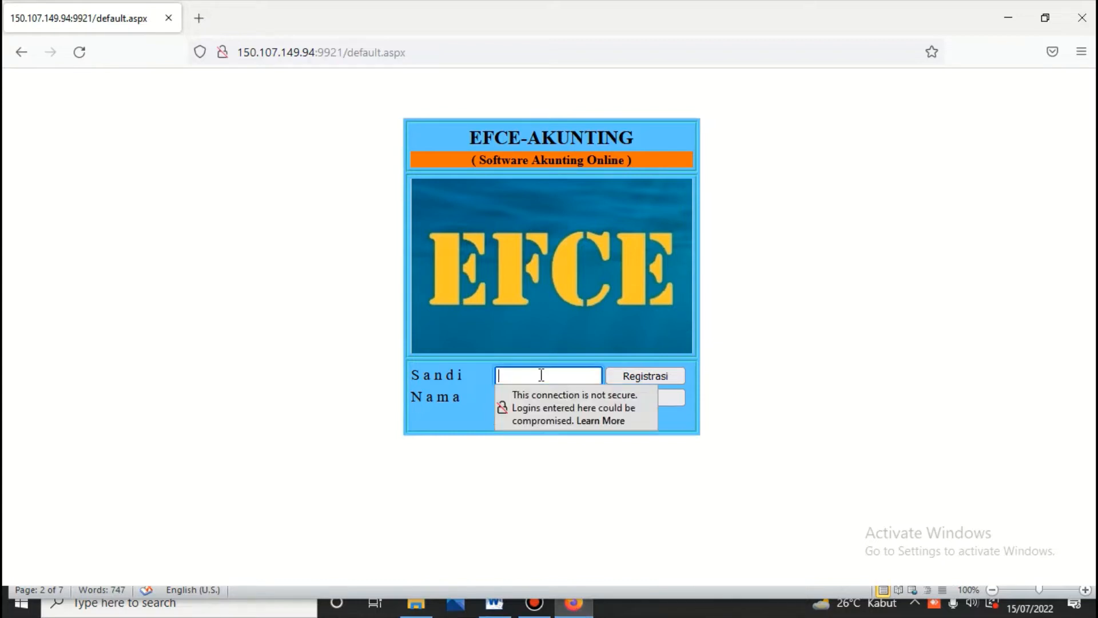
pyautogui.write('123')
pyautogui.click(525, 399)
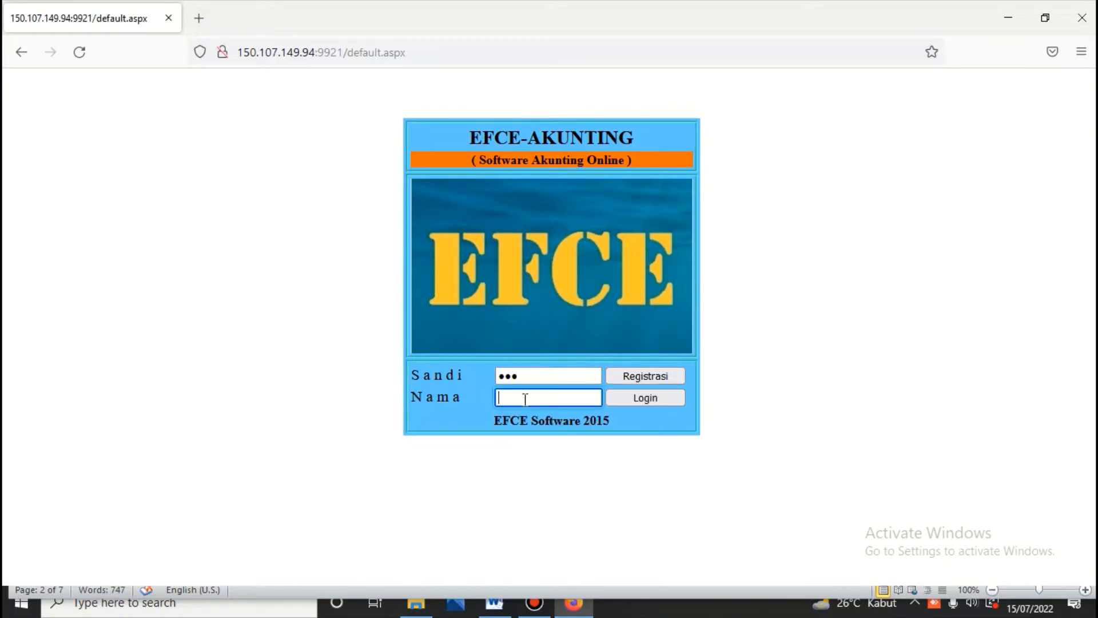
pyautogui.write('jo')
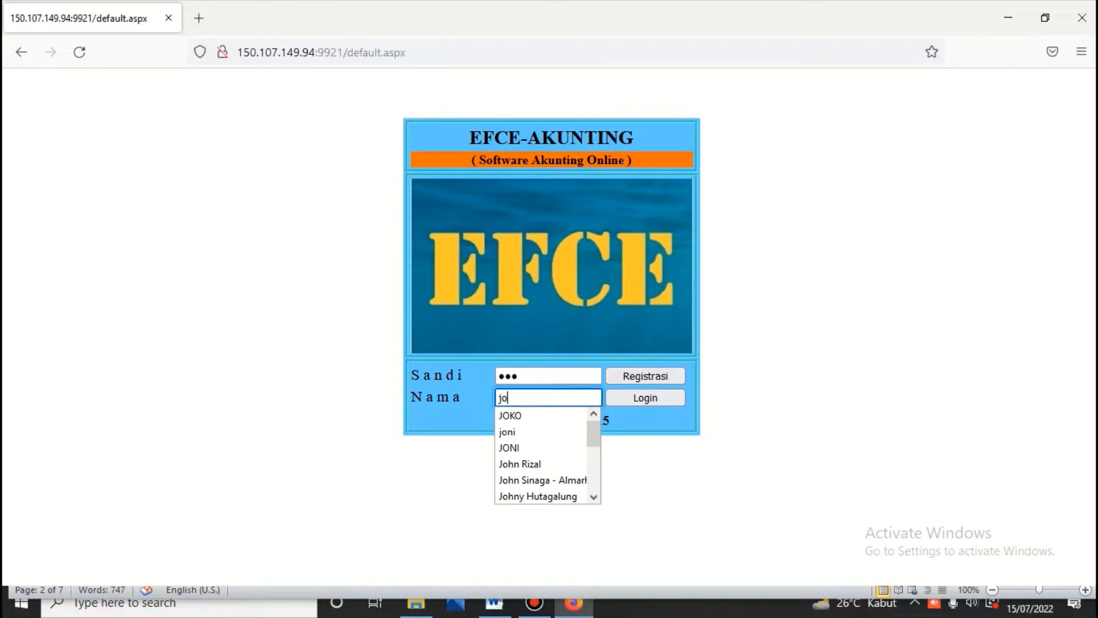
pyautogui.write('ni')
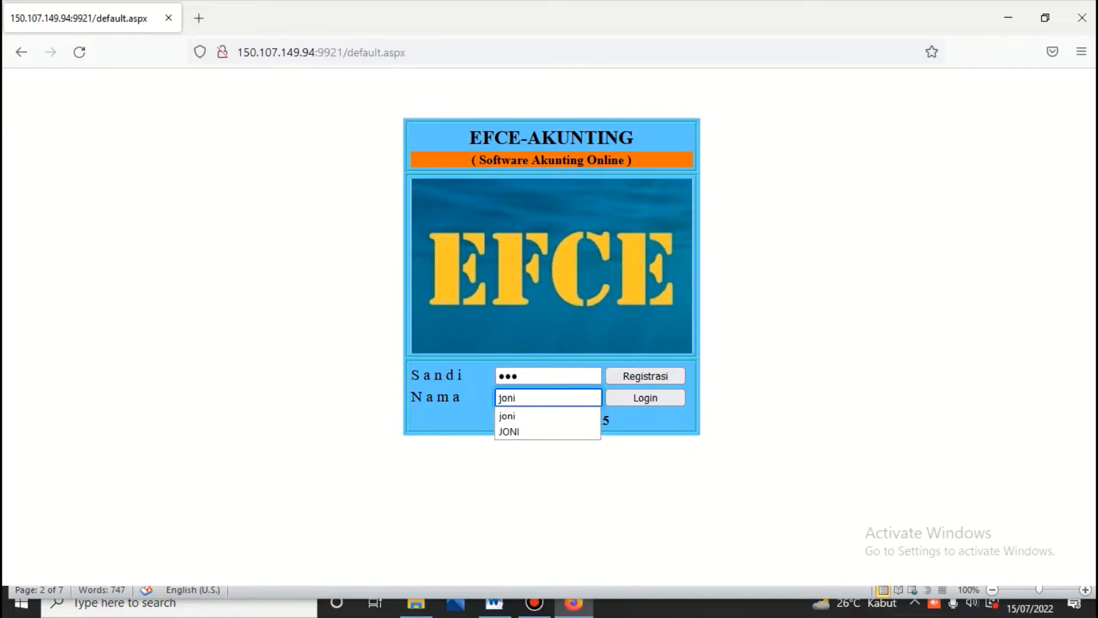
pyautogui.click(644, 400)
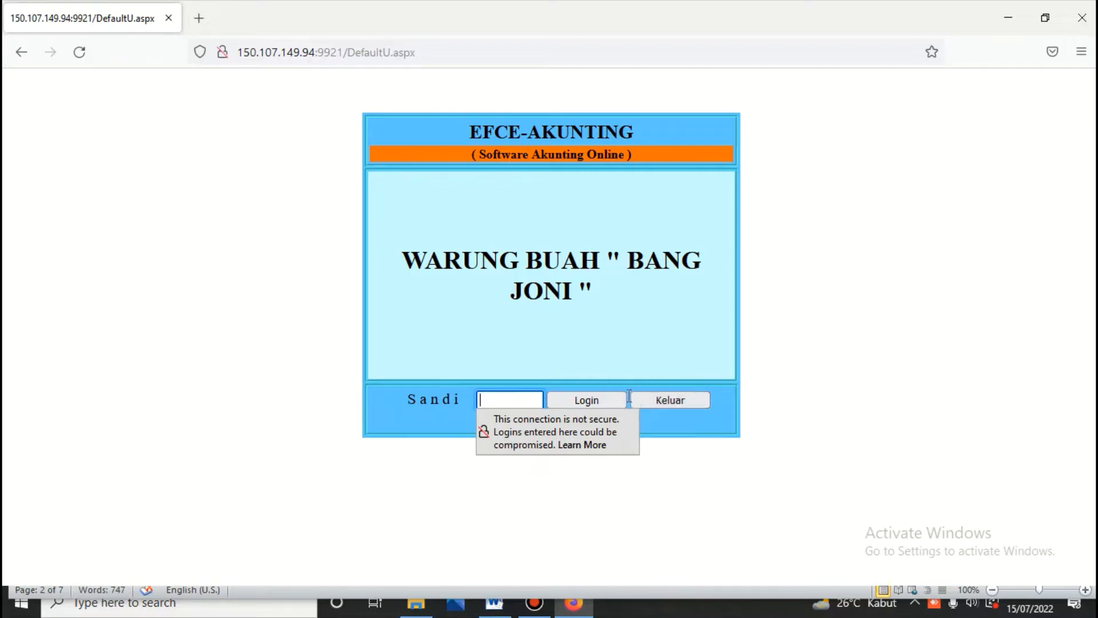
# Step: Enter the company password to open the fruit shop's books, then reach the main menu from Persediaan
pyautogui.write('****')
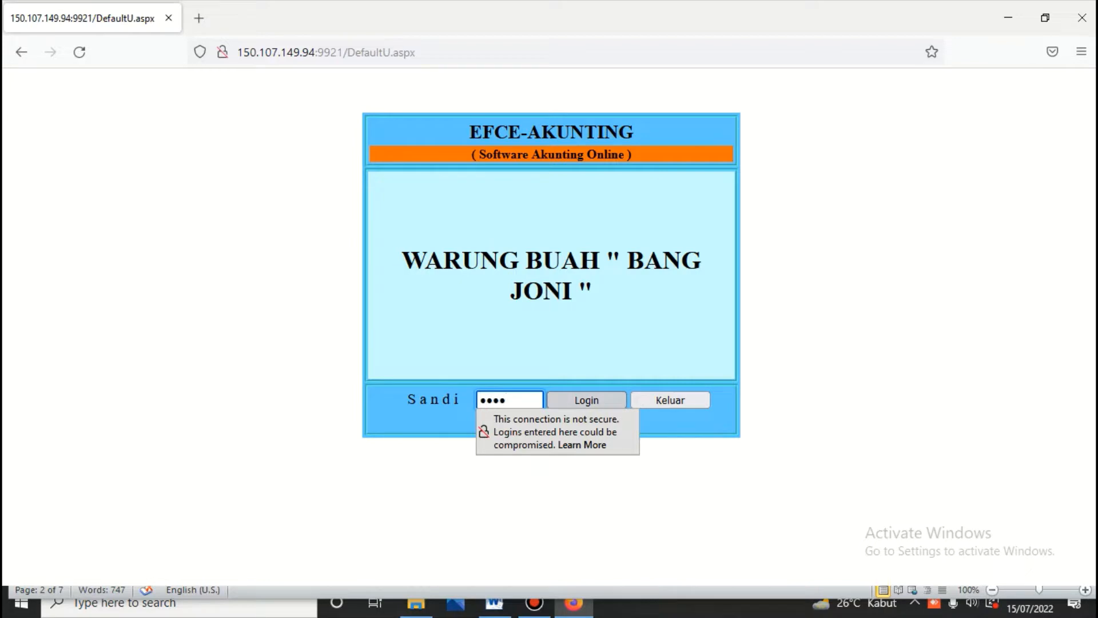
pyautogui.click(592, 402)
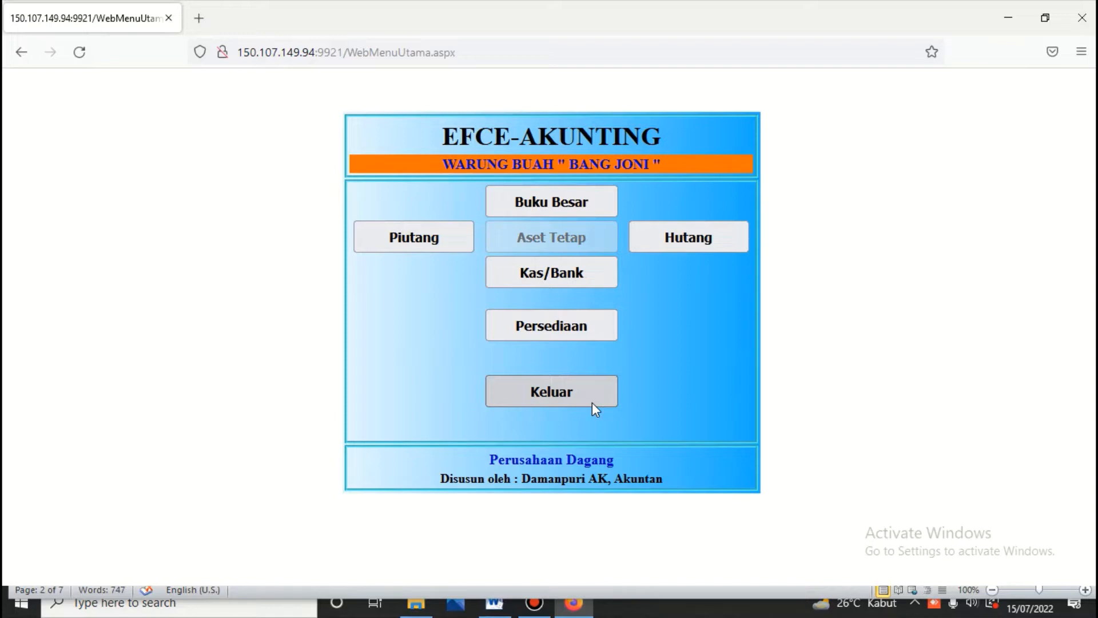
pyautogui.click(545, 328)
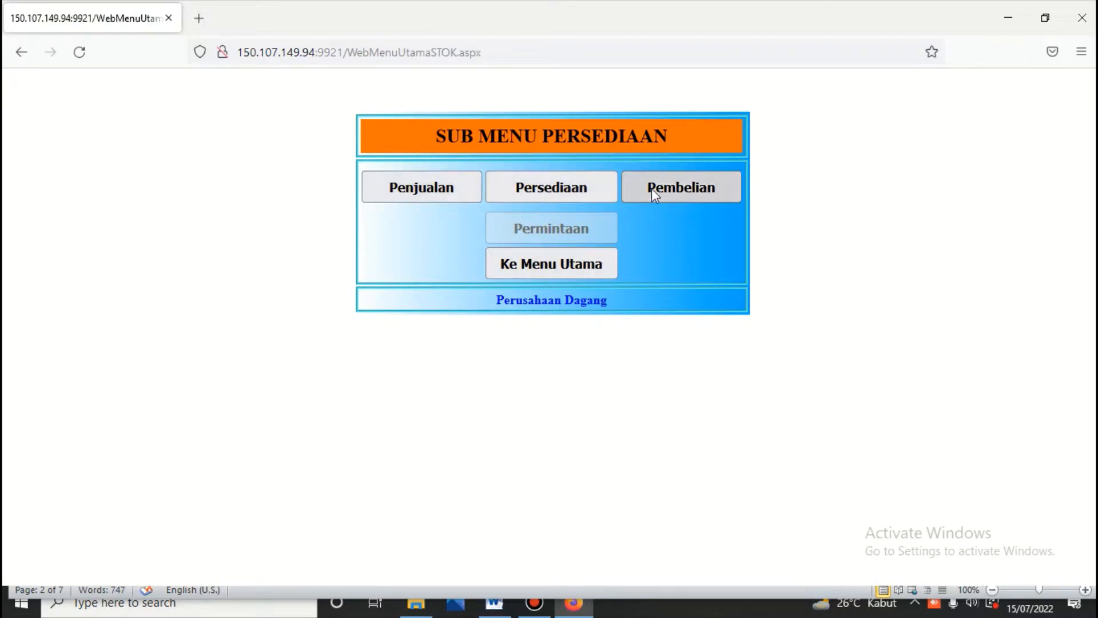
pyautogui.click(565, 259)
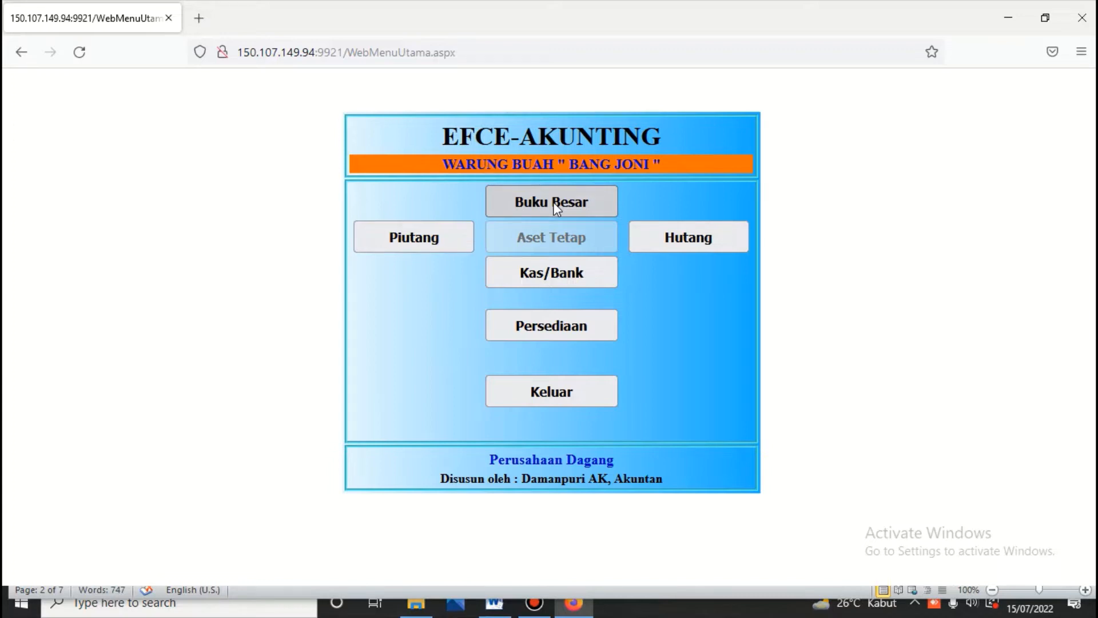
# Step: Open the Buku Besar module and unlock it with its module password
pyautogui.click(554, 202)
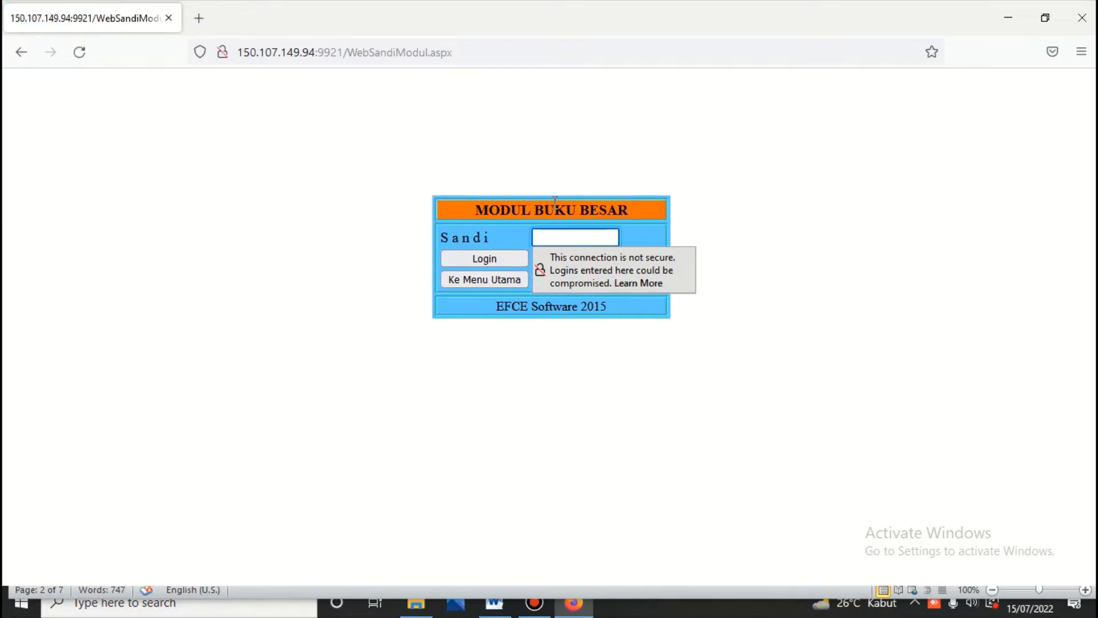
pyautogui.write('123')
pyautogui.click(479, 253)
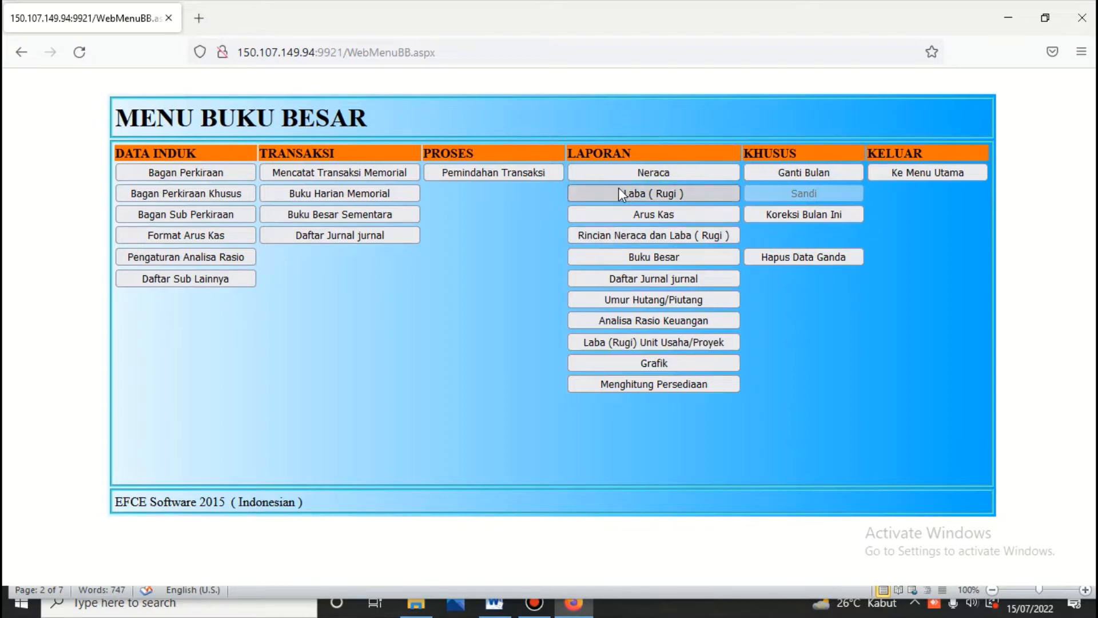
# Step: Preview the side-by-side Neraca balance sheet up to 15/07/2022
pyautogui.click(646, 172)
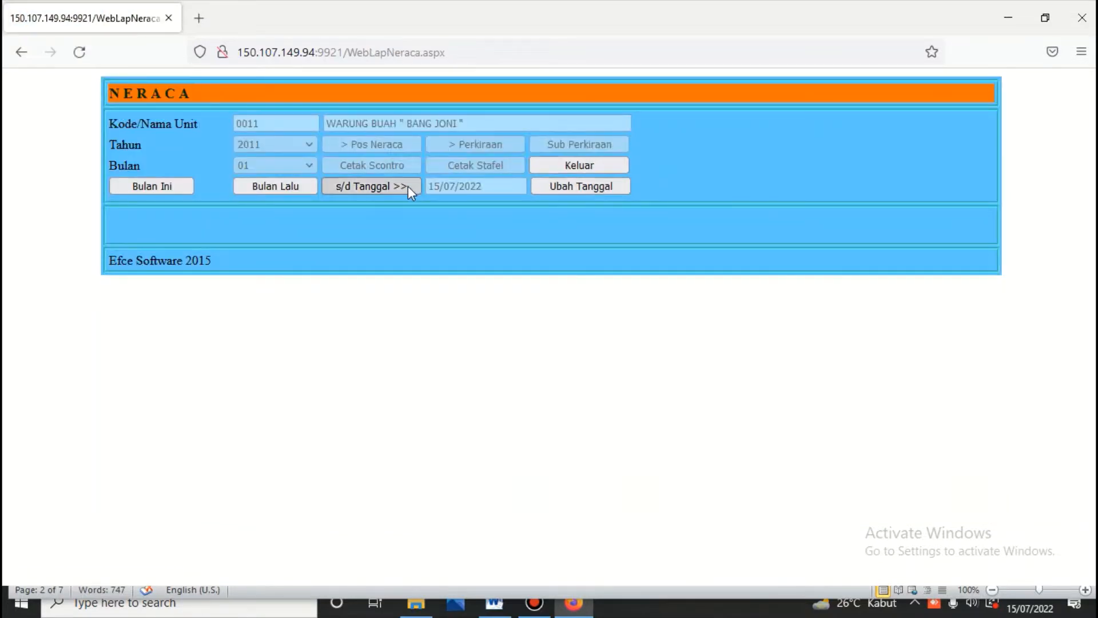
pyautogui.click(408, 187)
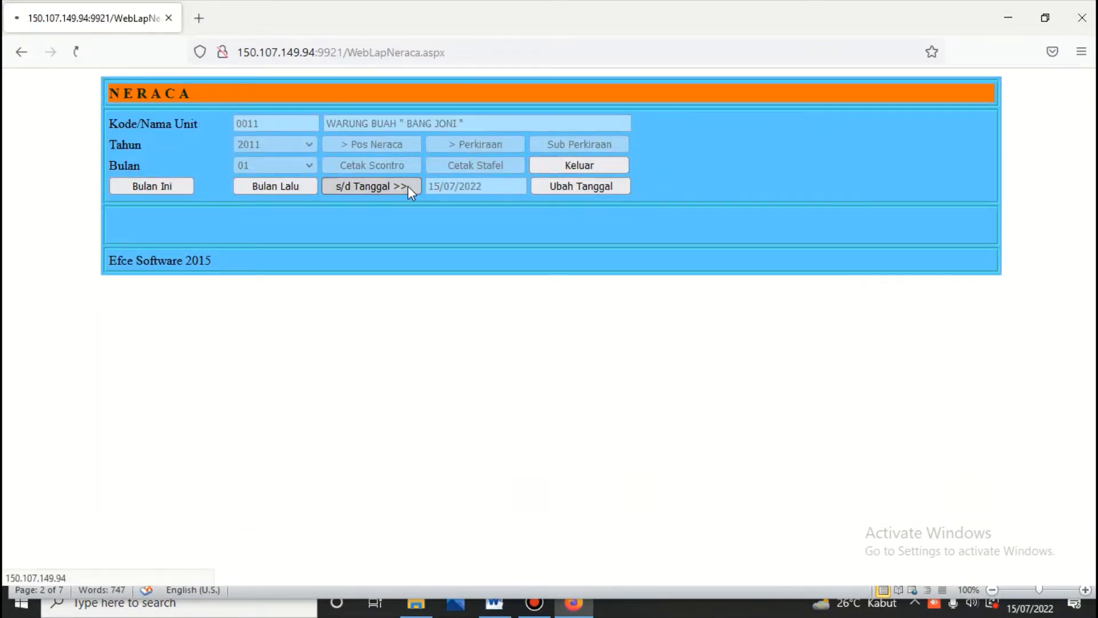
pyautogui.click(390, 147)
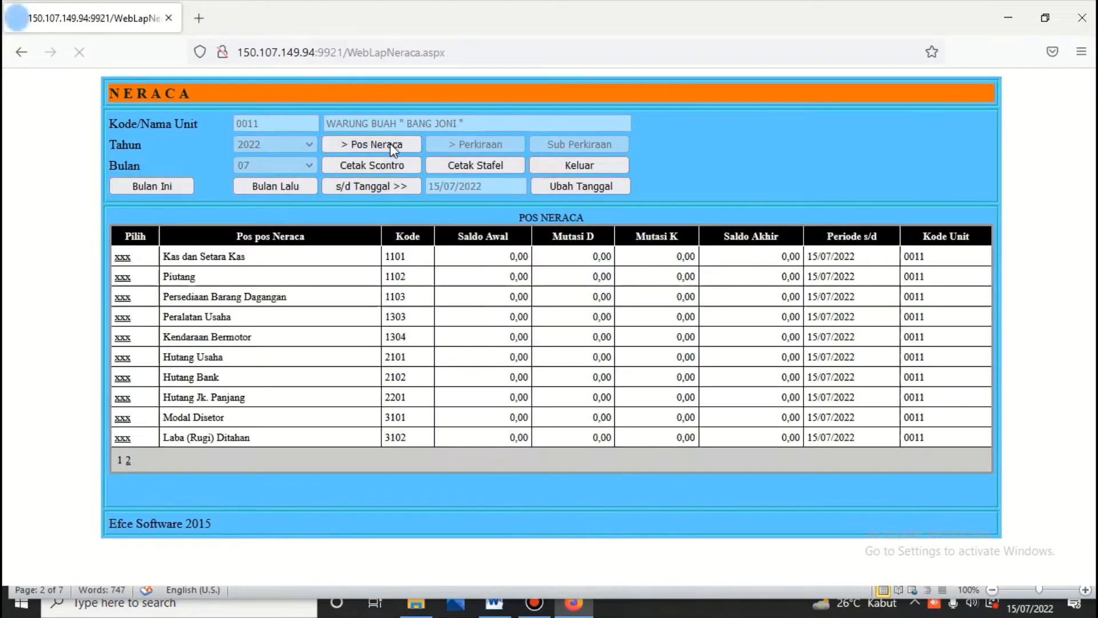
pyautogui.click(388, 166)
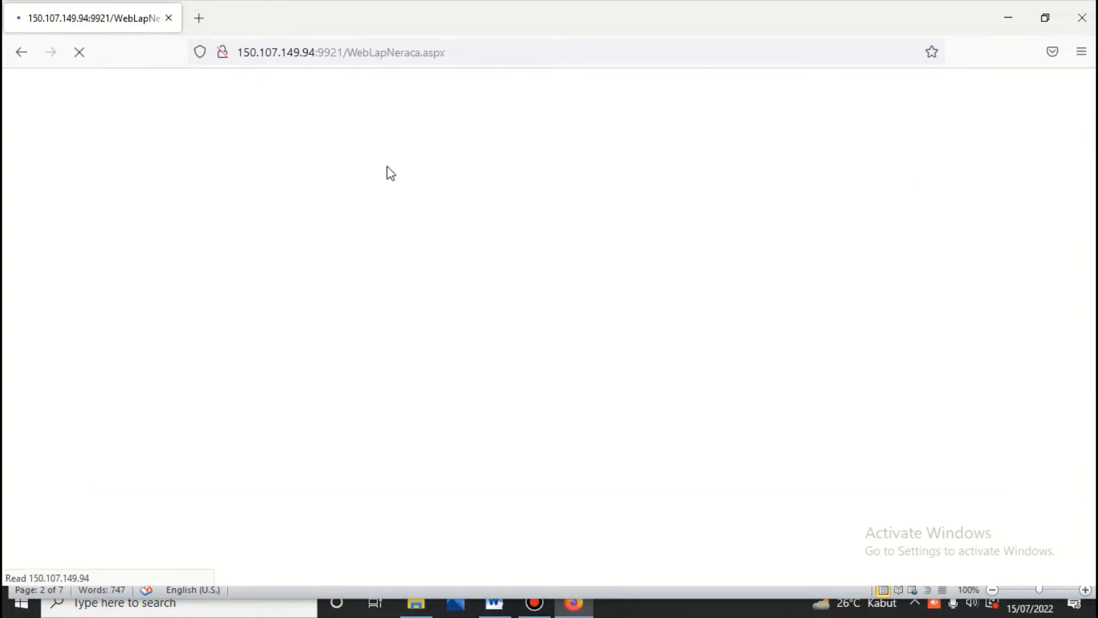
pyautogui.scroll(-2, 387, 166)
pyautogui.scroll(-2, 387, 166)
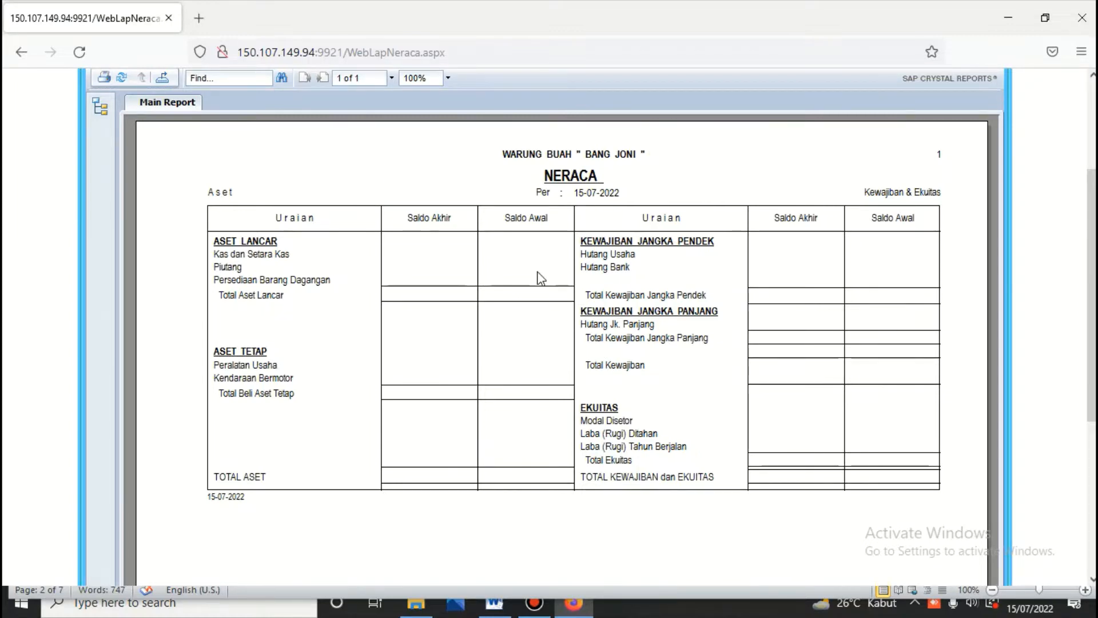
pyautogui.scroll(3, 538, 273)
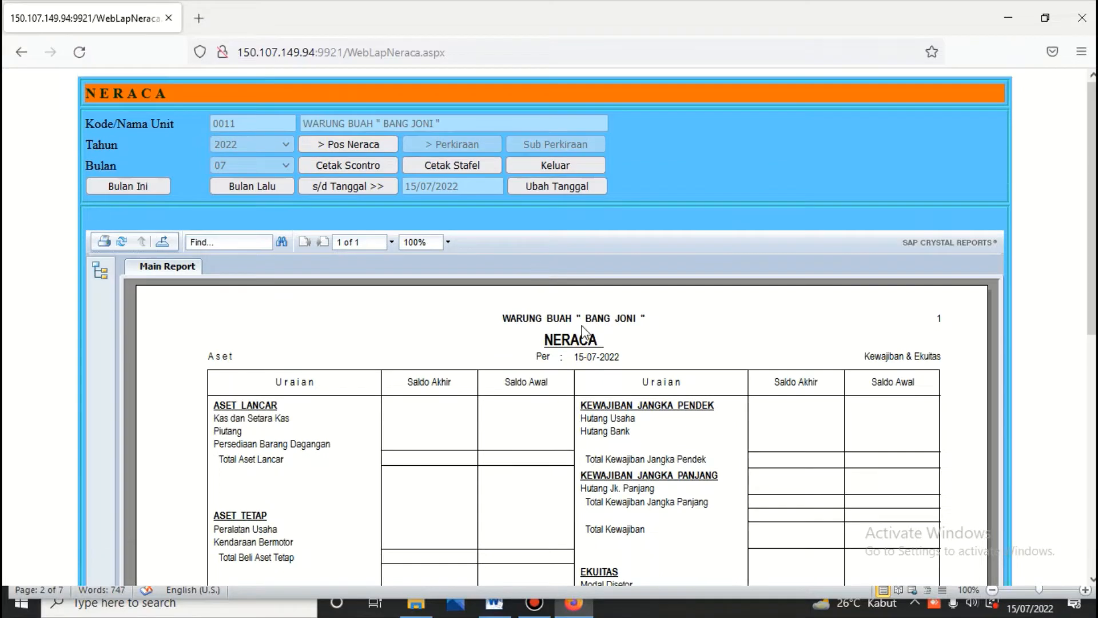
pyautogui.click(575, 164)
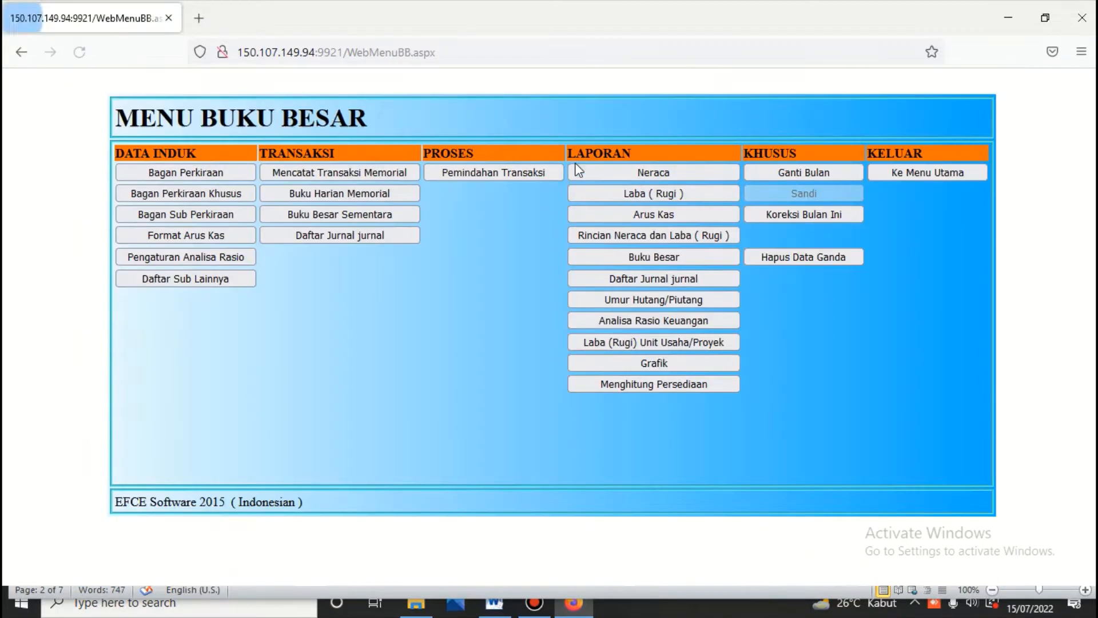
# Step: Preview the Laba/Rugi report with percentages, then return to the ledger menu
pyautogui.click(632, 192)
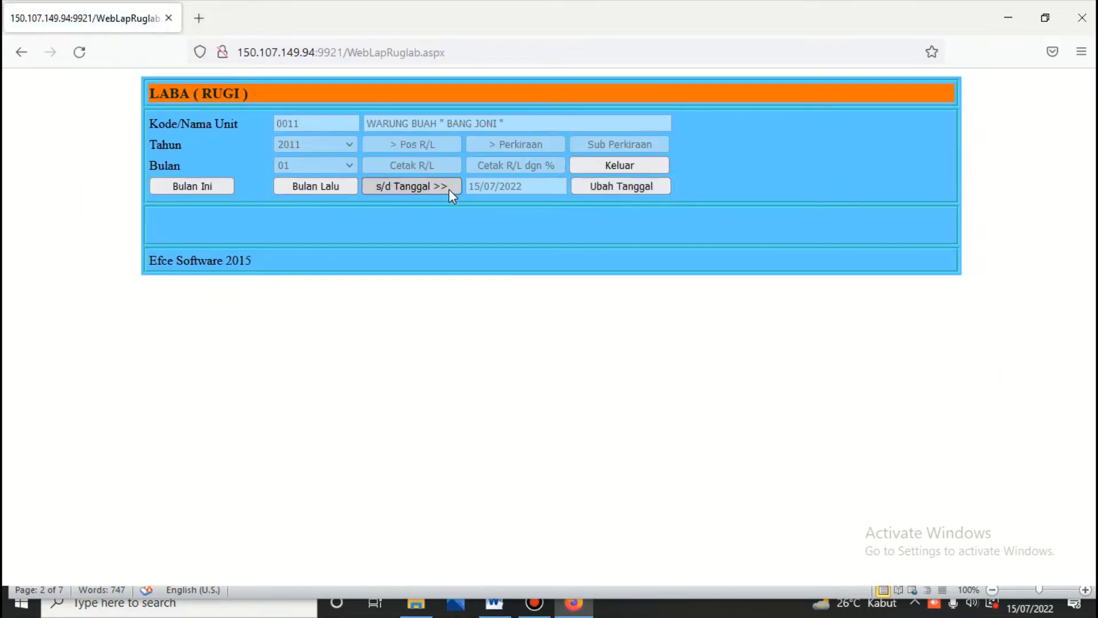
pyautogui.click(427, 140)
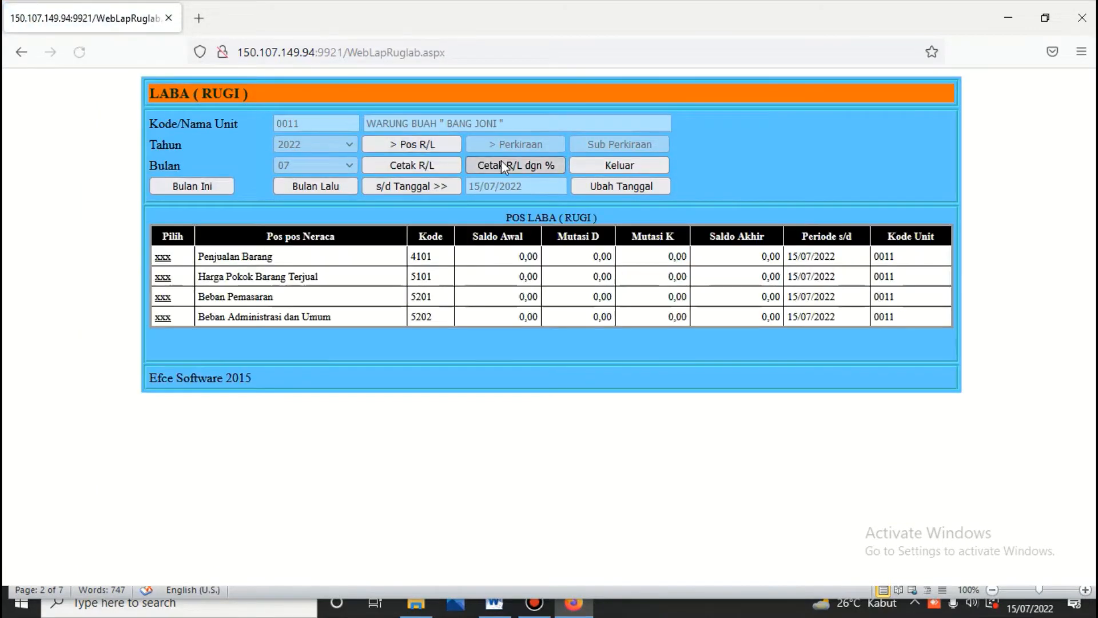
pyautogui.click(502, 165)
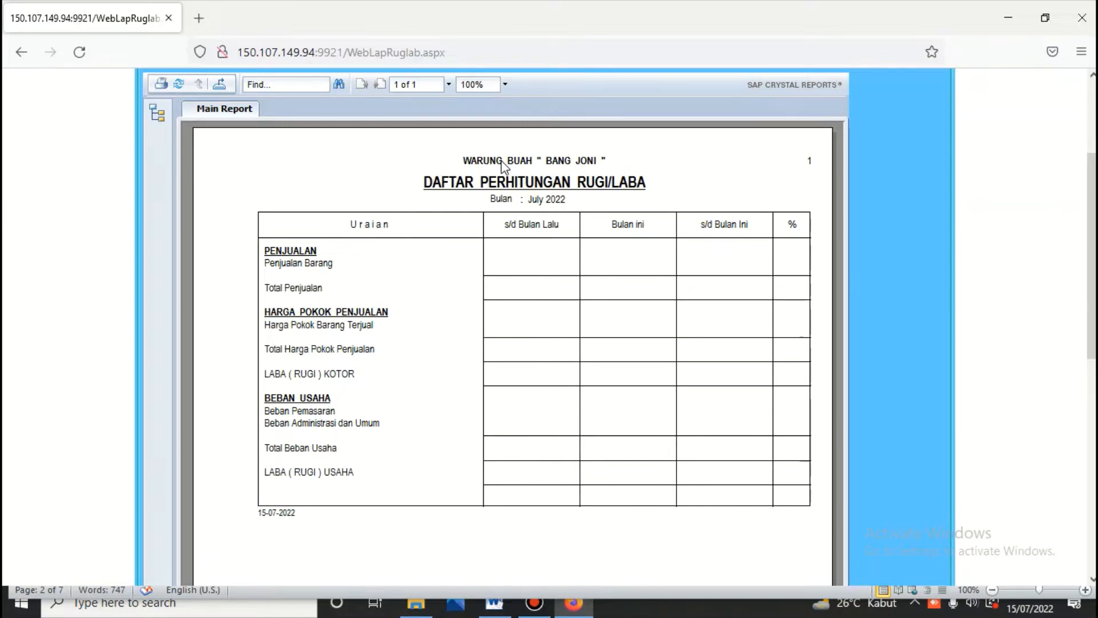
pyautogui.scroll(3, 461, 212)
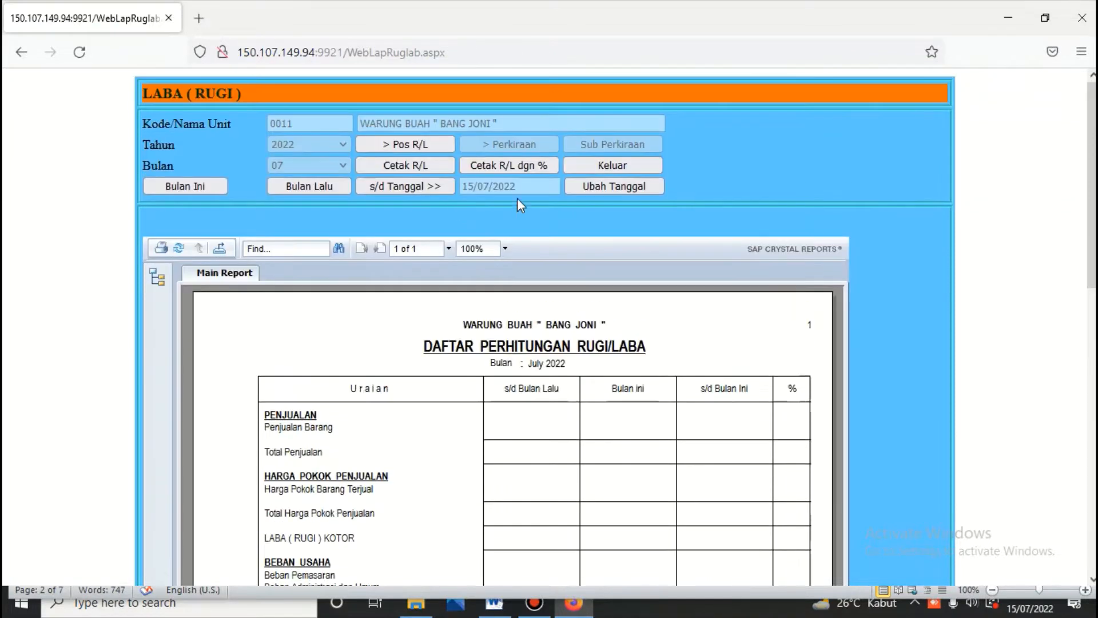
pyautogui.click(631, 167)
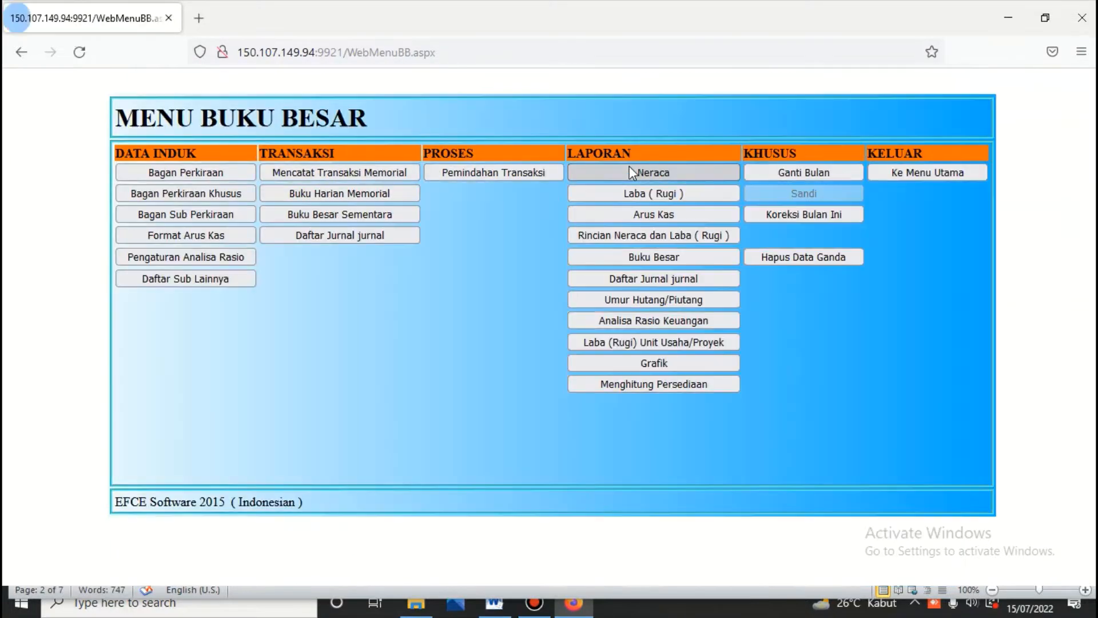
# Step: Show the 11. Aset Lancar groups in Bagan Perkiraan
pyautogui.click(199, 173)
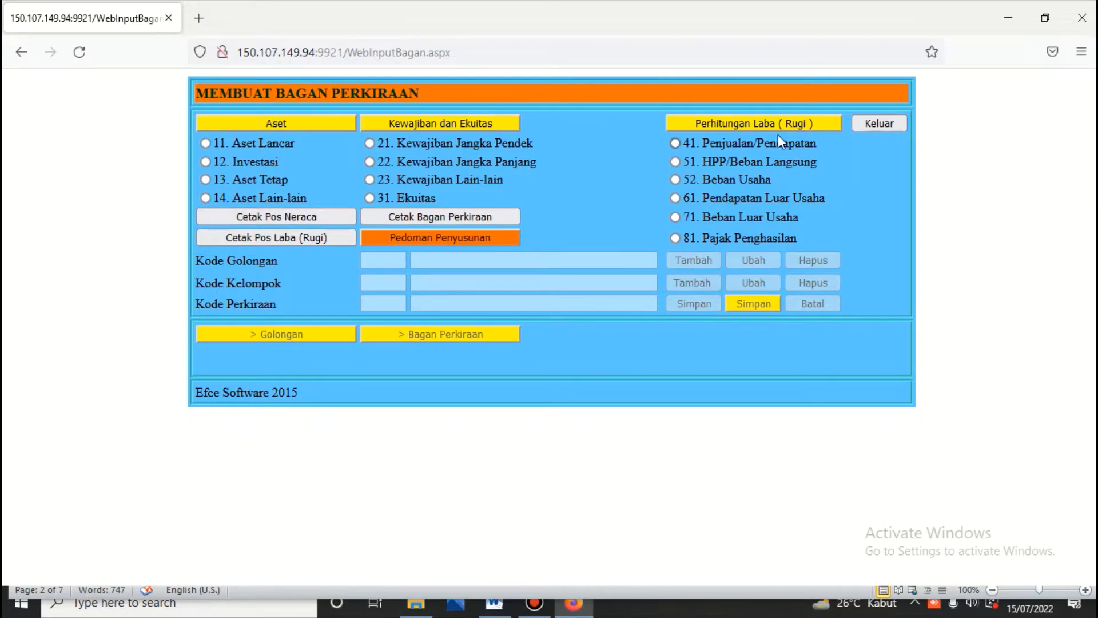
pyautogui.click(205, 143)
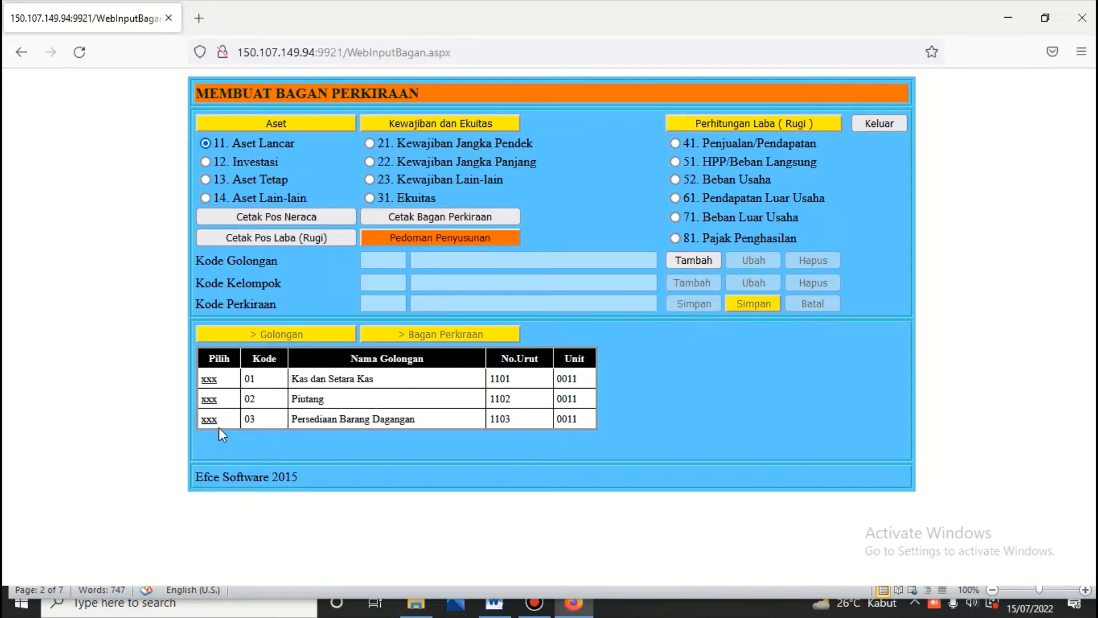
# Step: Browse the Aset Lancar groups and the accounts under Kas dan Setara Kas
pyautogui.click(210, 380)
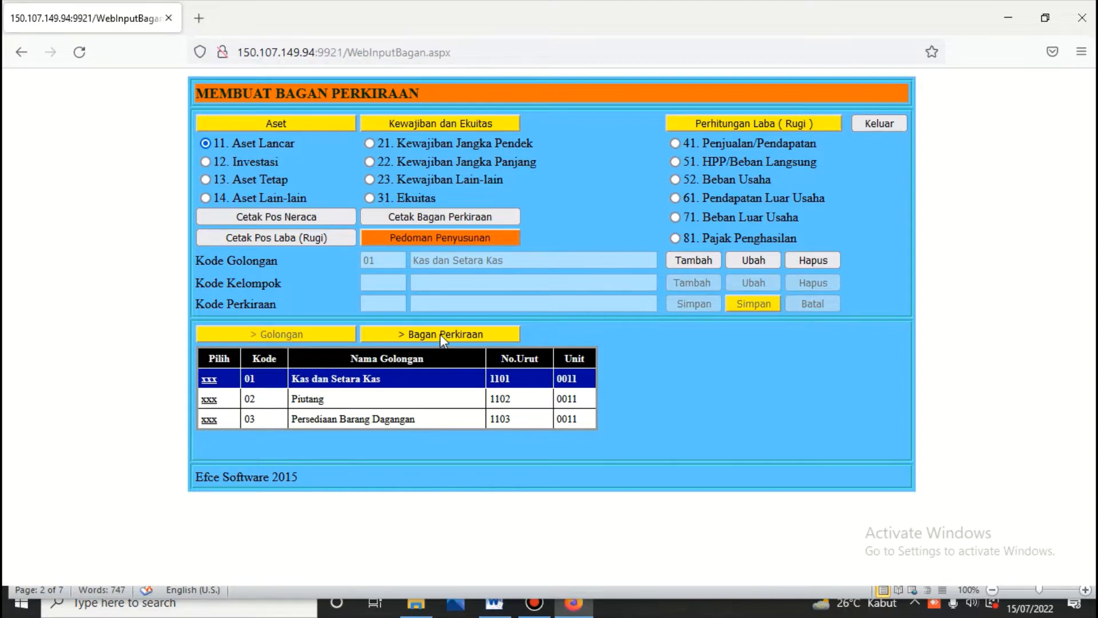
pyautogui.click(210, 399)
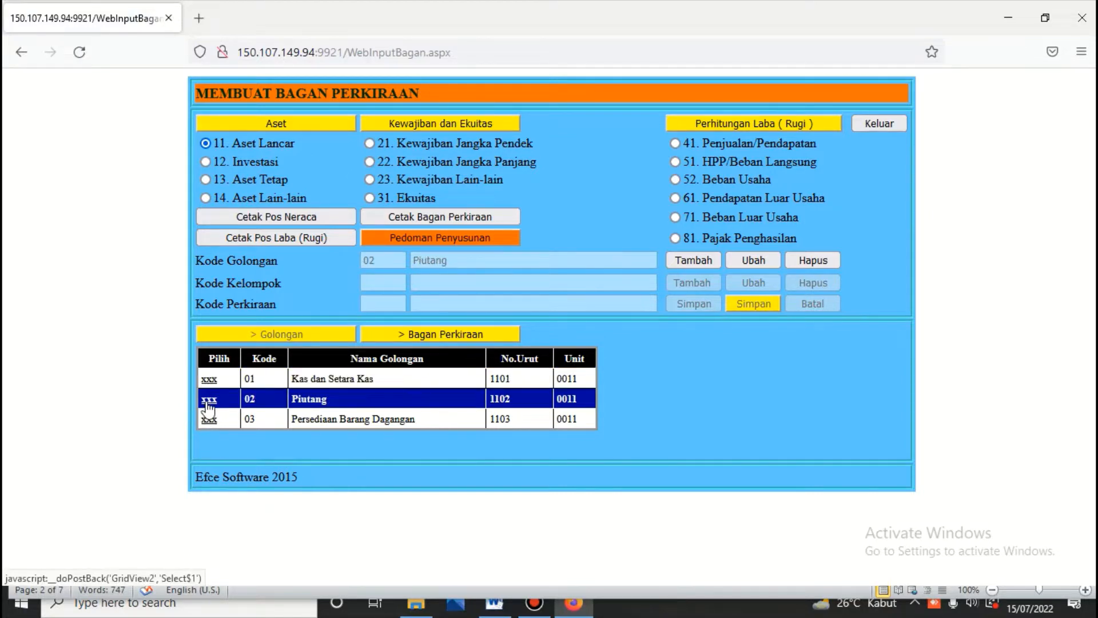
pyautogui.click(209, 380)
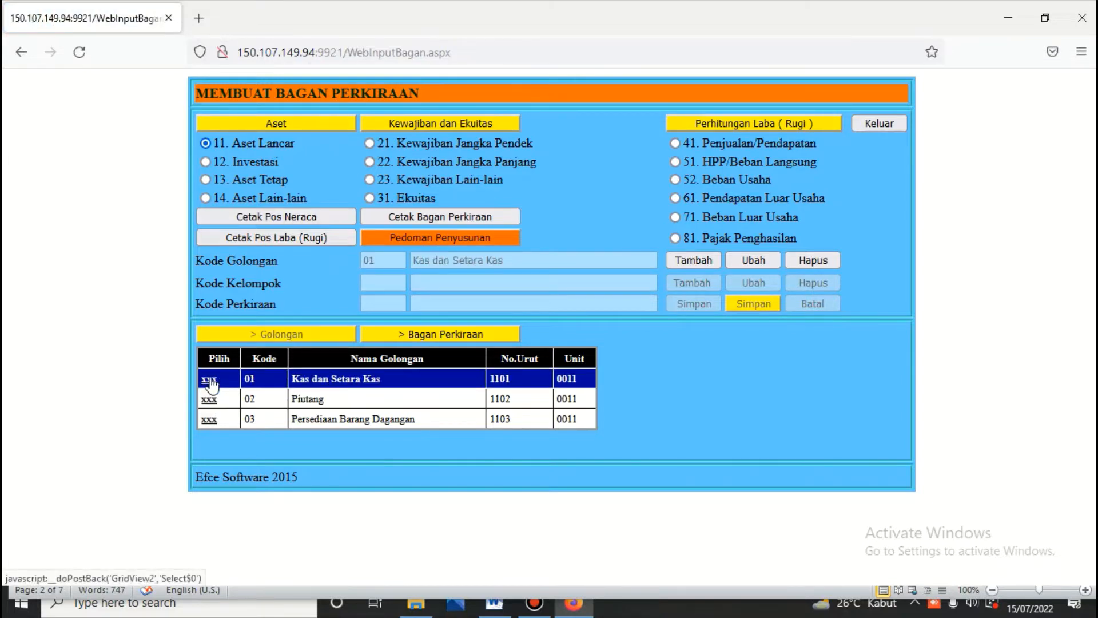
pyautogui.click(444, 335)
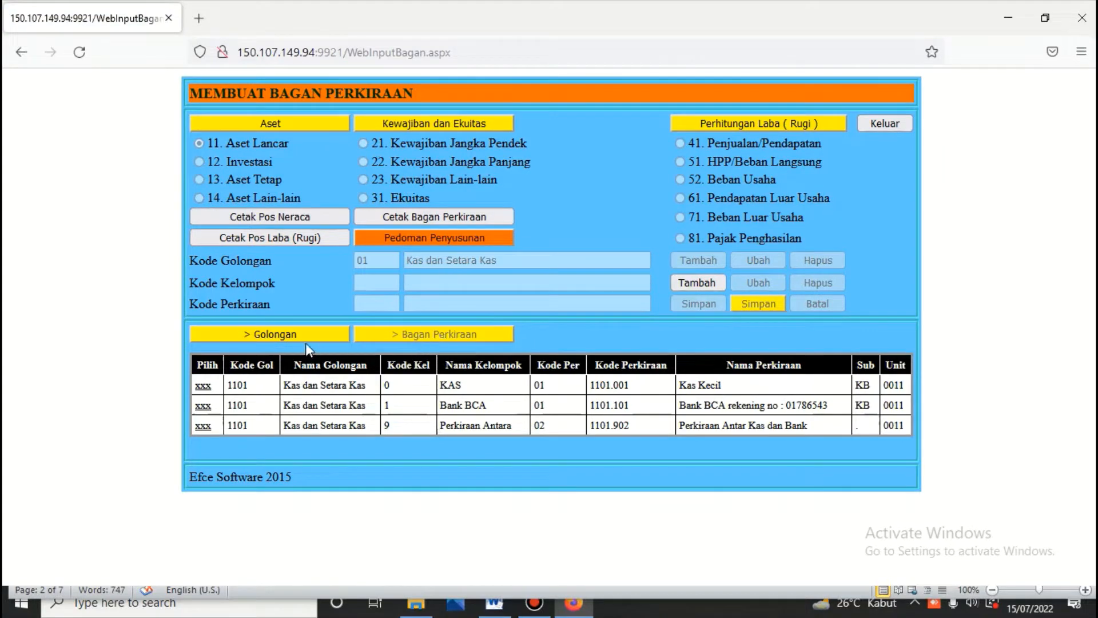
pyautogui.click(293, 334)
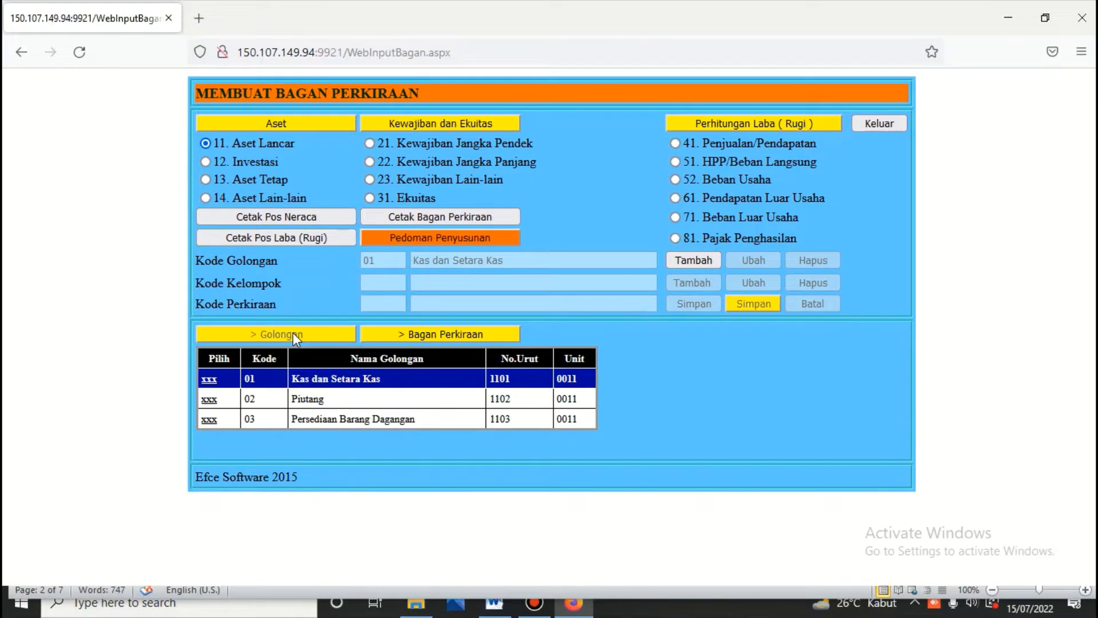
pyautogui.click(429, 335)
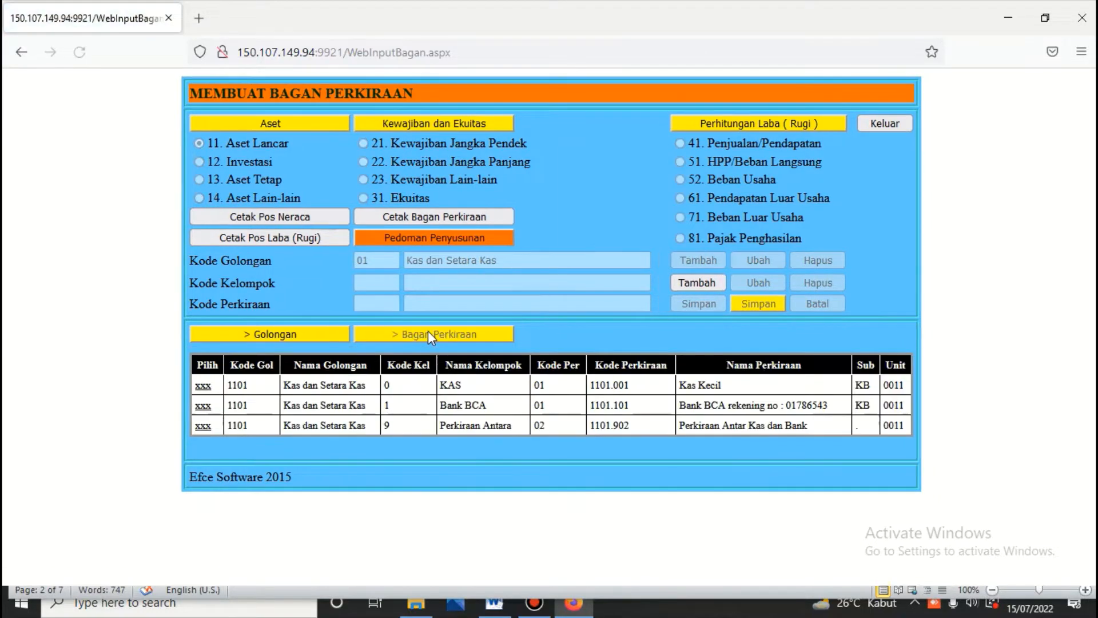
pyautogui.click(248, 334)
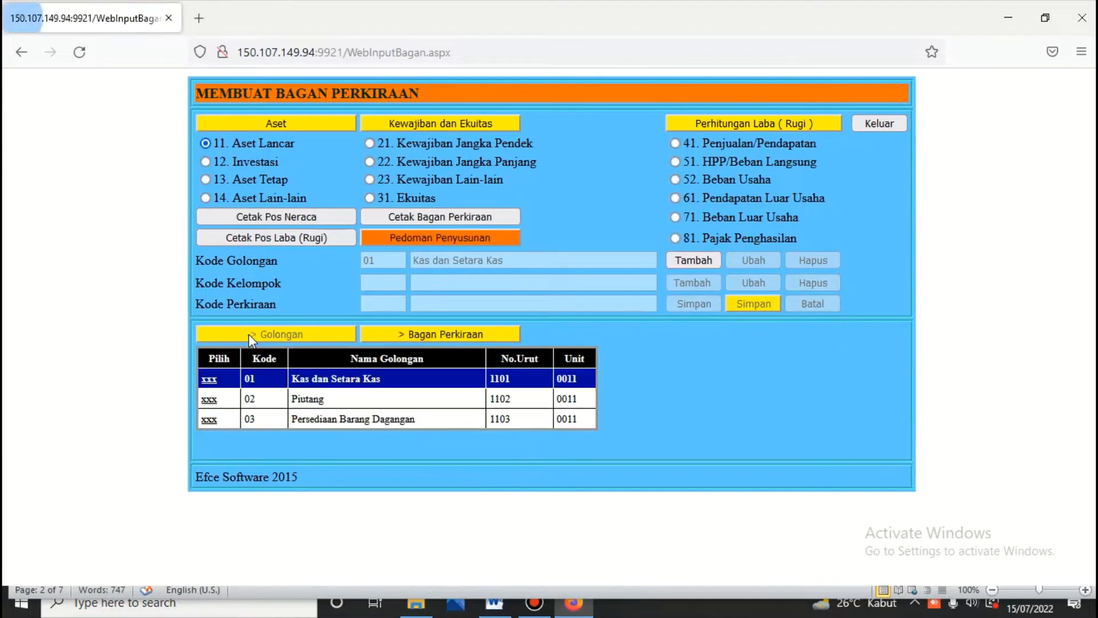
# Step: Rename group 01 from Kas dan Setara Kas to Kas dan BANK and save it
pyautogui.click(207, 382)
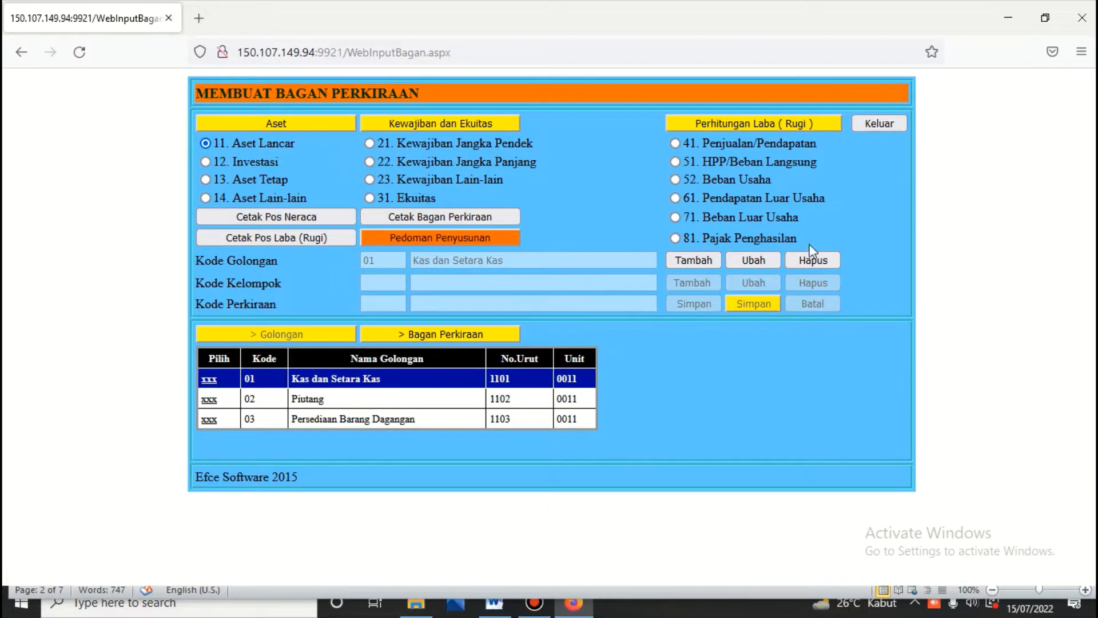
pyautogui.click(766, 259)
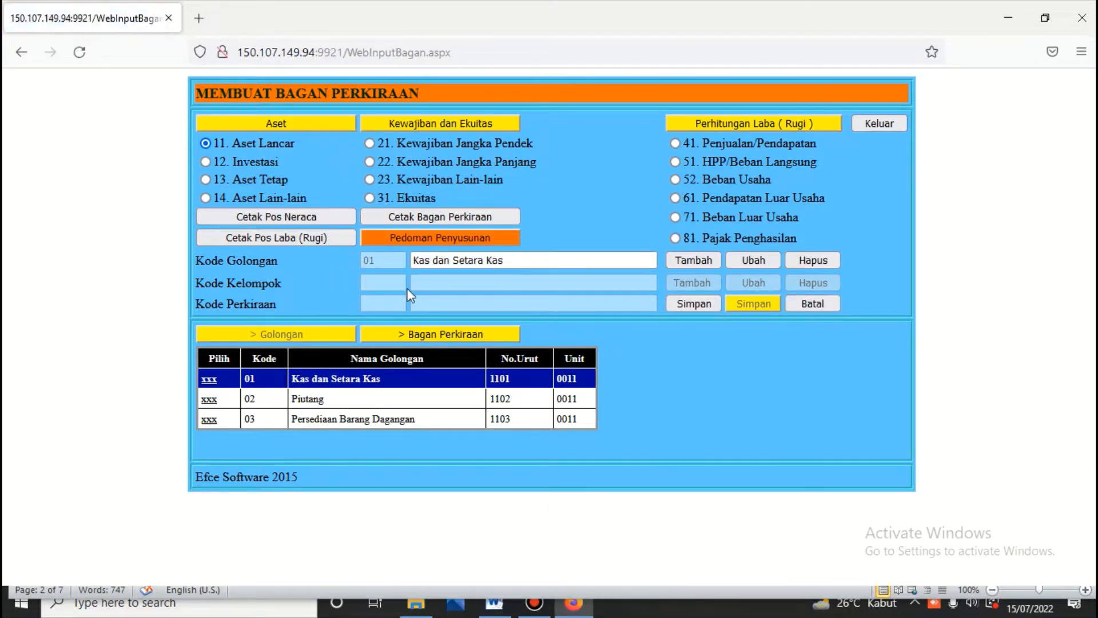
pyautogui.click(455, 261)
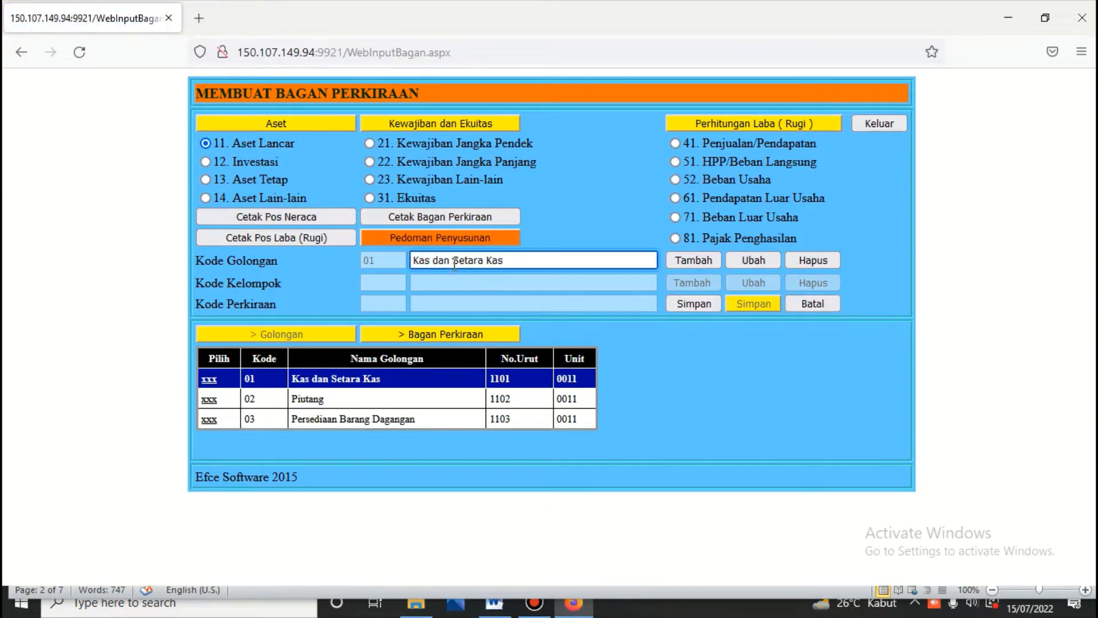
pyautogui.press('Delete')
pyautogui.press('Delete')
pyautogui.press('Delete')
pyautogui.press('Delete')
pyautogui.press('Delete')
pyautogui.press('Delete')
pyautogui.press('Delete')
pyautogui.press('Delete')
pyautogui.press('Delete')
pyautogui.press('Delete')
pyautogui.write('BANK')
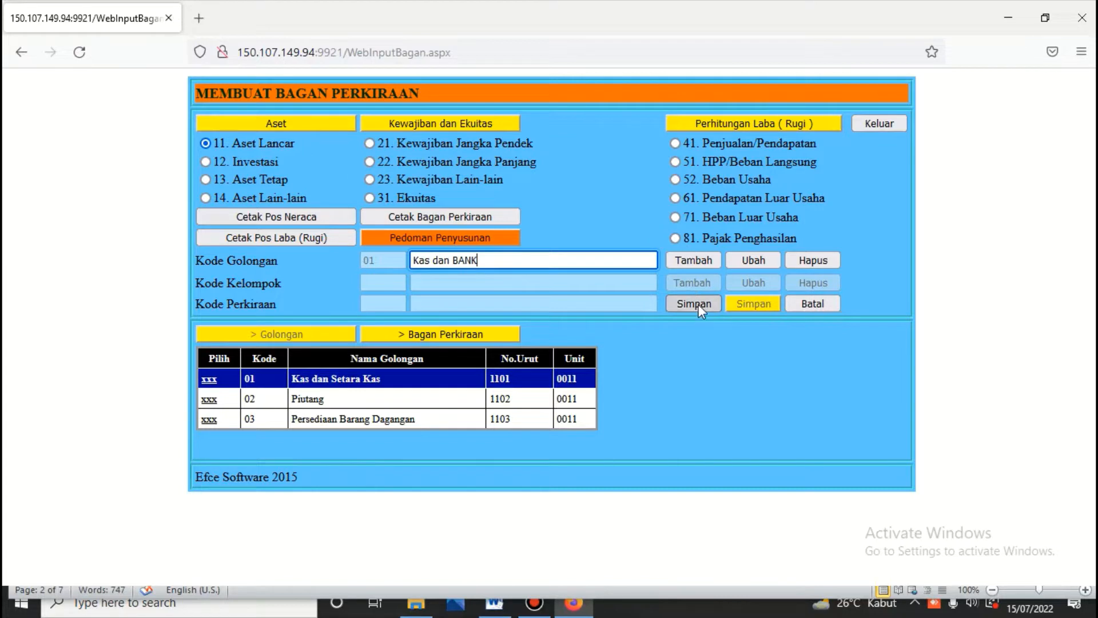
pyautogui.click(695, 304)
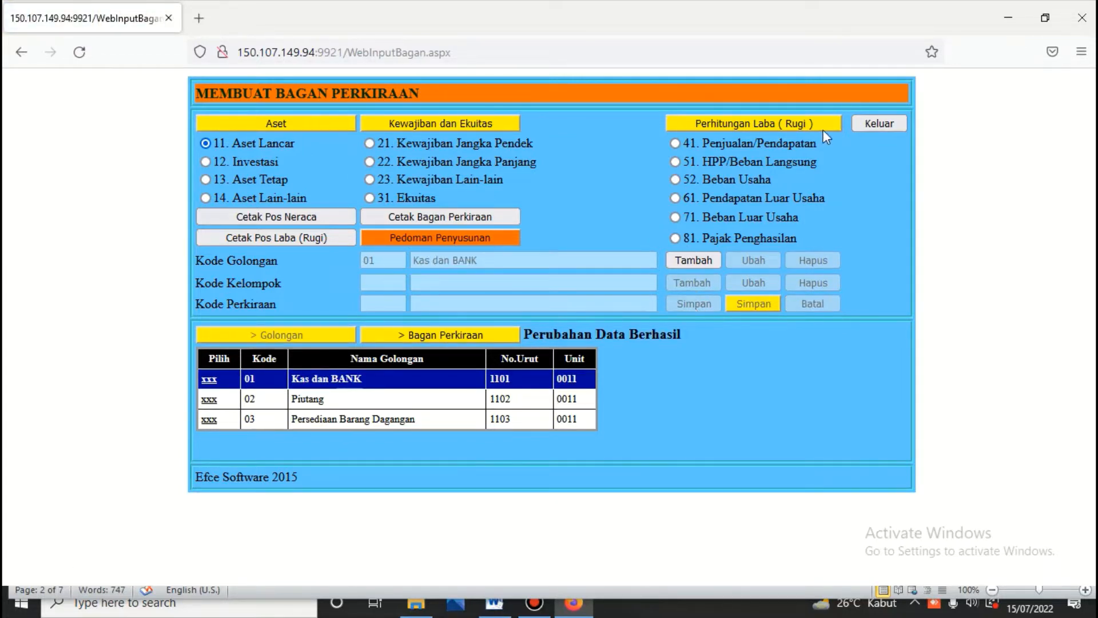
# Step: Preview the Neraca scontro report to today's date showing Kas dan BANK, then reopen Bagan Perkiraan
pyautogui.click(882, 124)
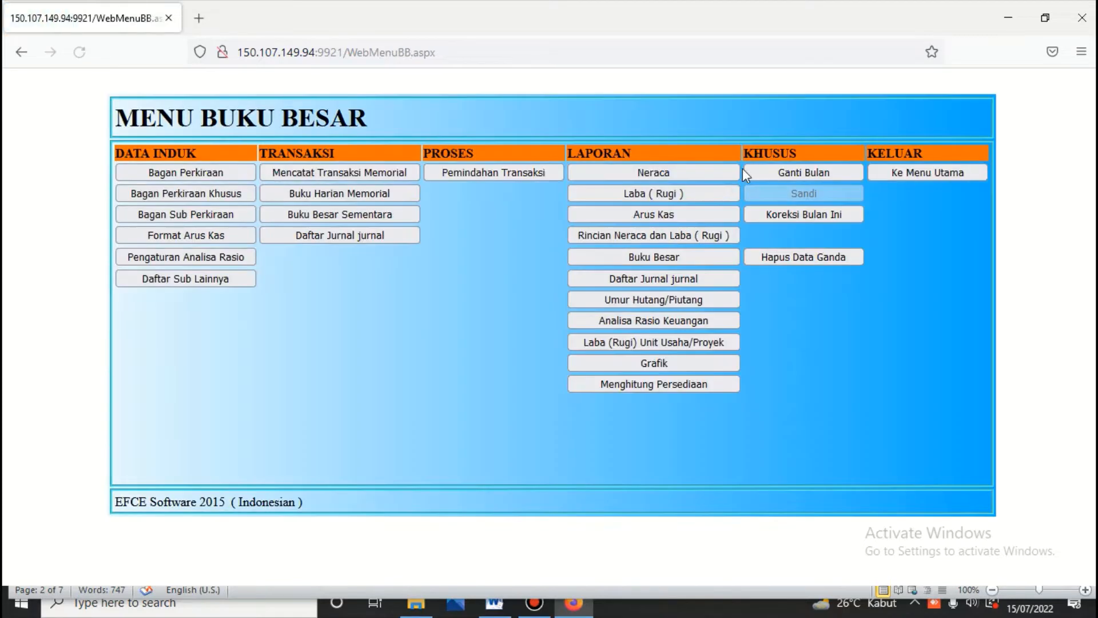
pyautogui.click(687, 177)
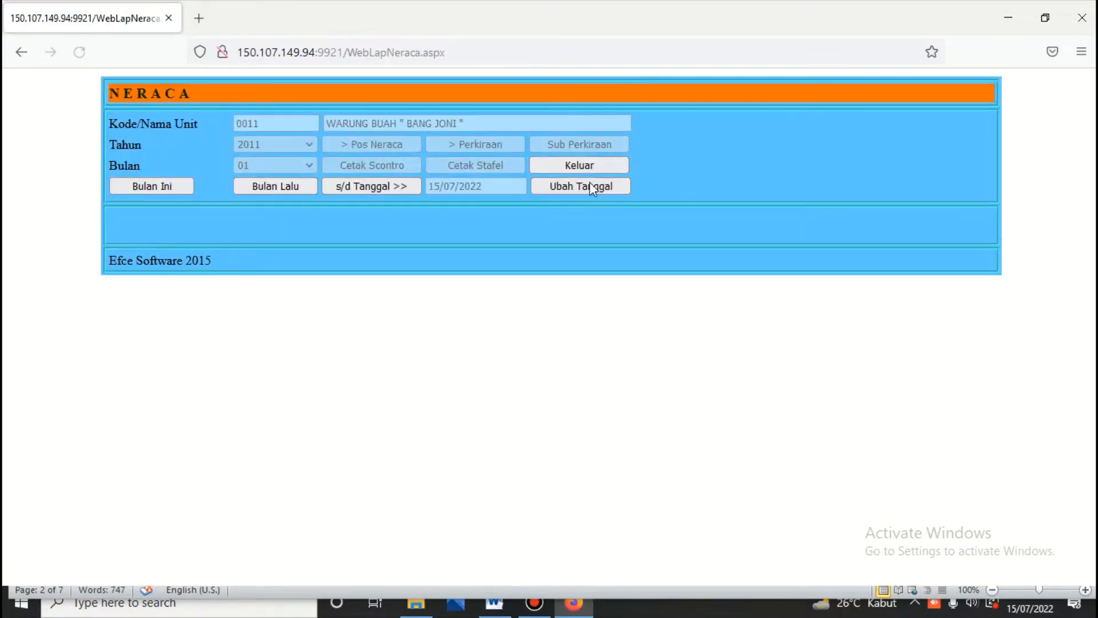
pyautogui.click(354, 191)
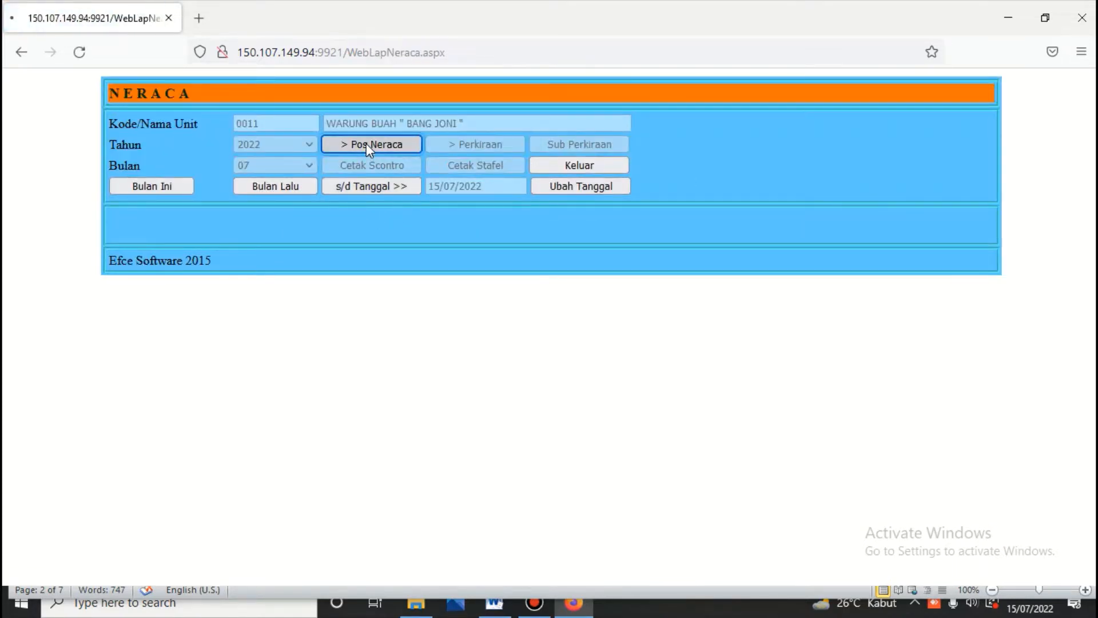
pyautogui.click(366, 143)
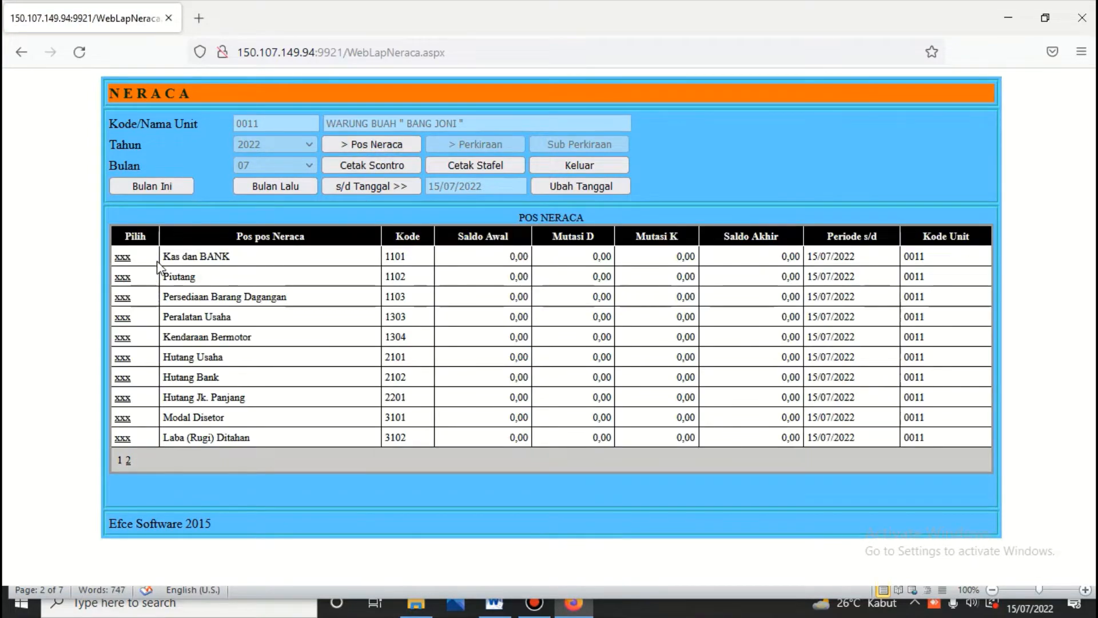
pyautogui.click(393, 161)
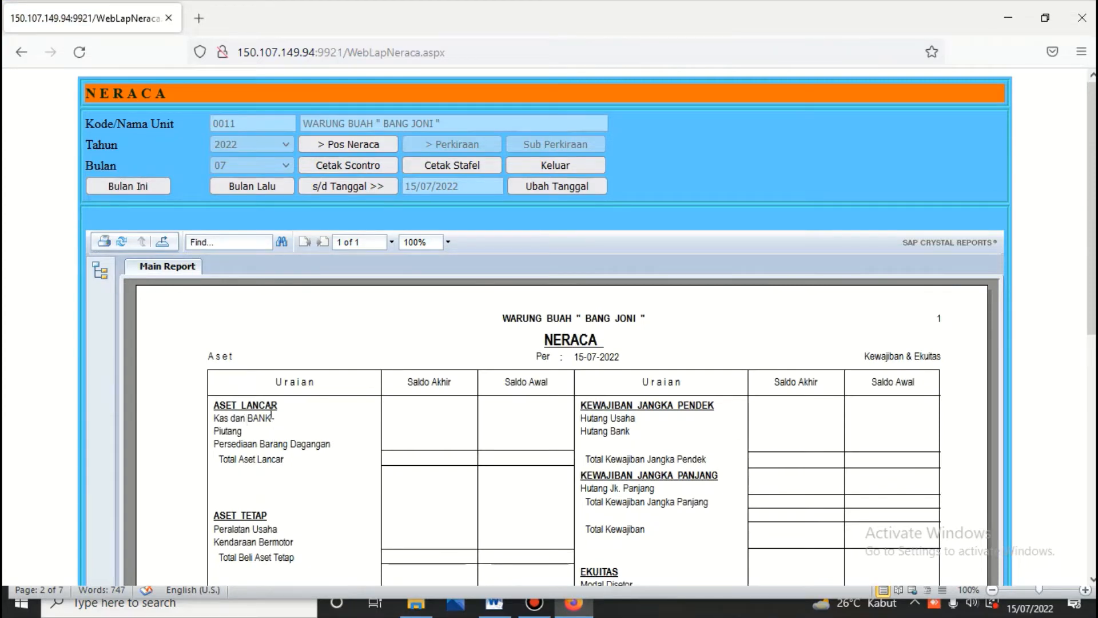
pyautogui.click(537, 164)
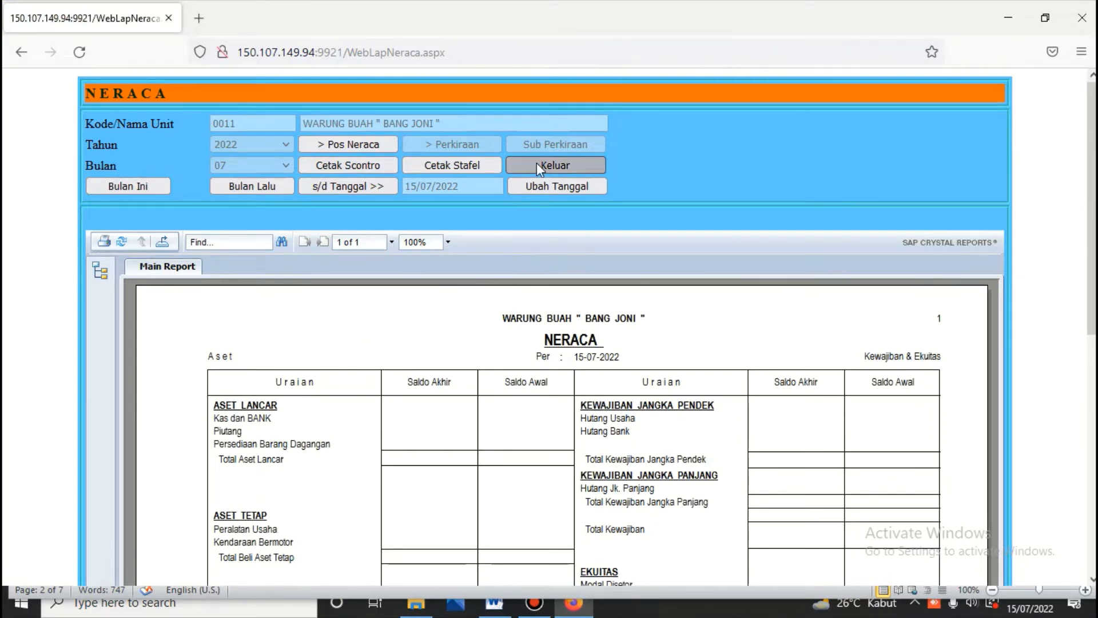
pyautogui.click(191, 173)
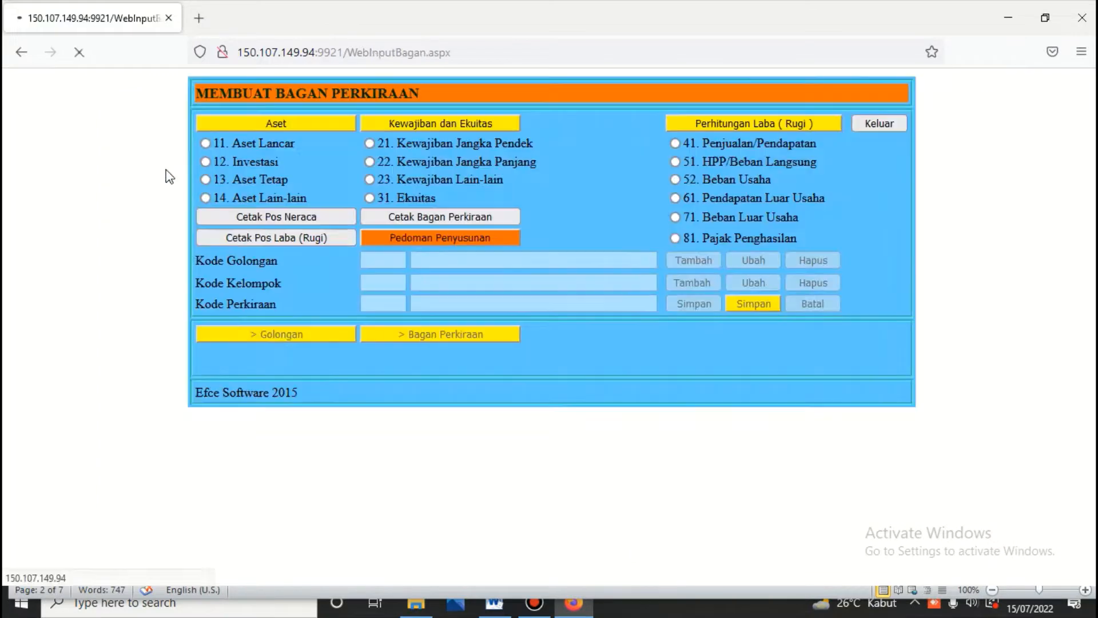
# Step: Change group 01's name from Kas dan BANK to Kas dan Bank, save, and exit
pyautogui.click(205, 144)
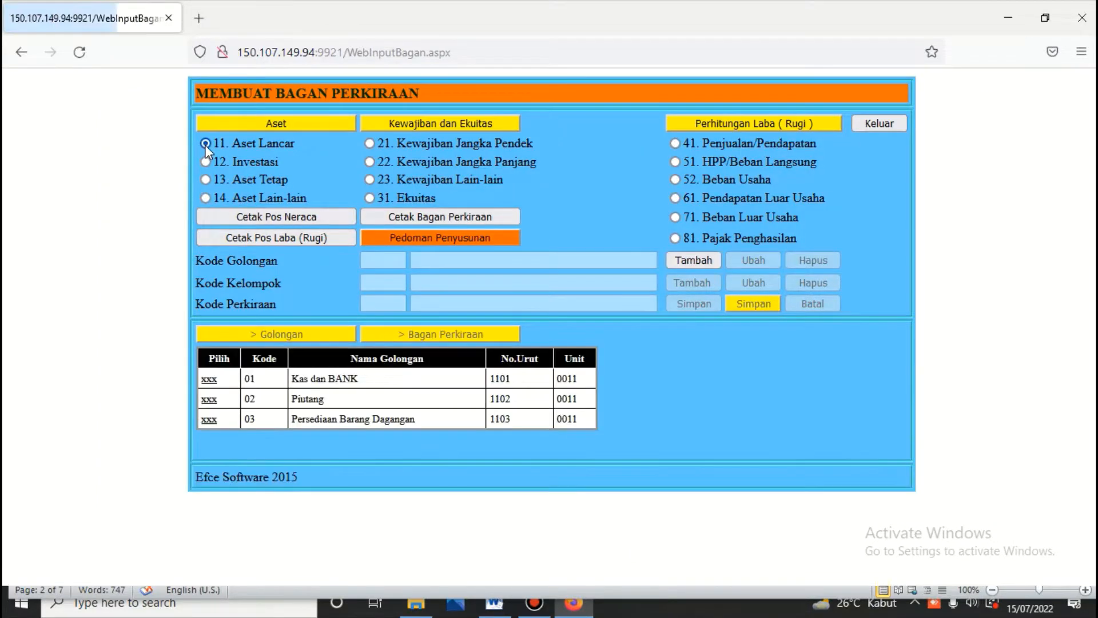
pyautogui.click(208, 379)
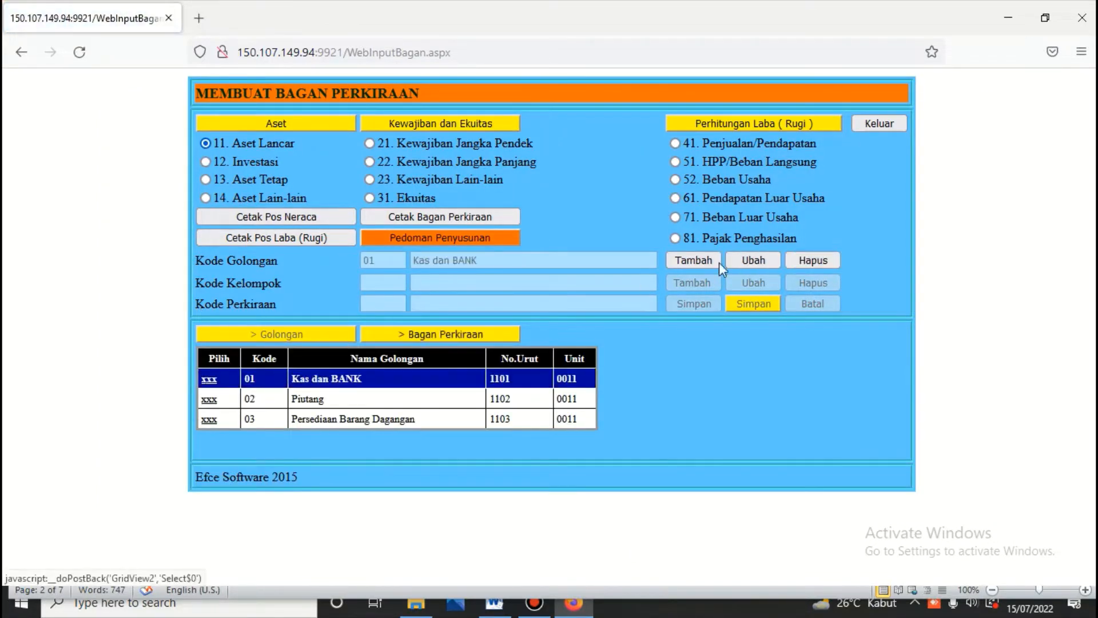
pyautogui.click(750, 255)
pyautogui.click(525, 263)
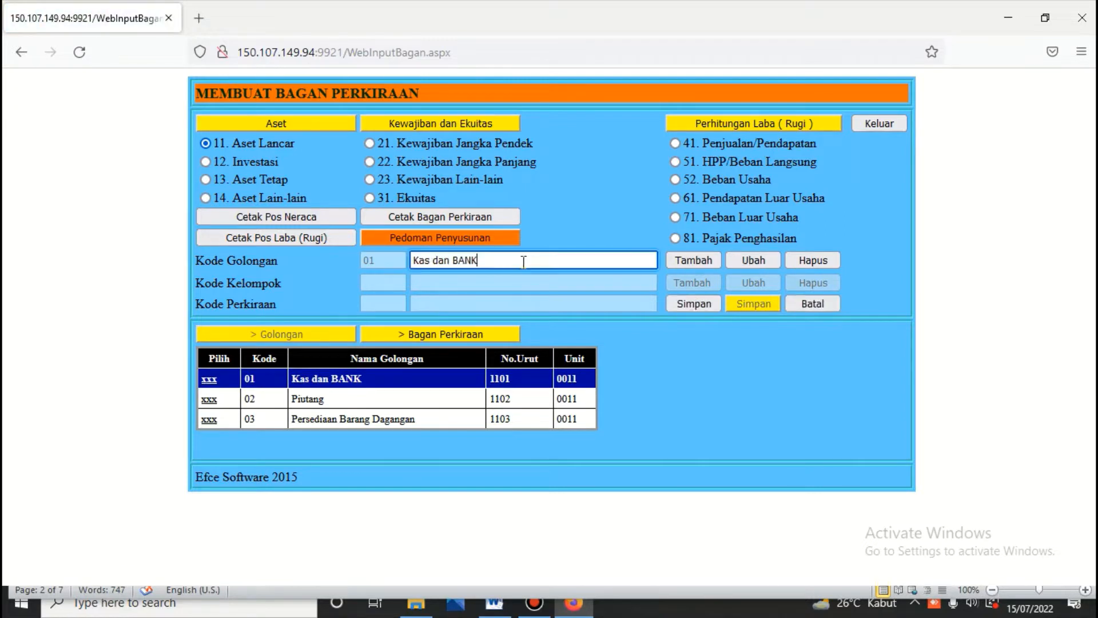
pyautogui.press('BackSpace')
pyautogui.press('BackSpace')
pyautogui.press('BackSpace')
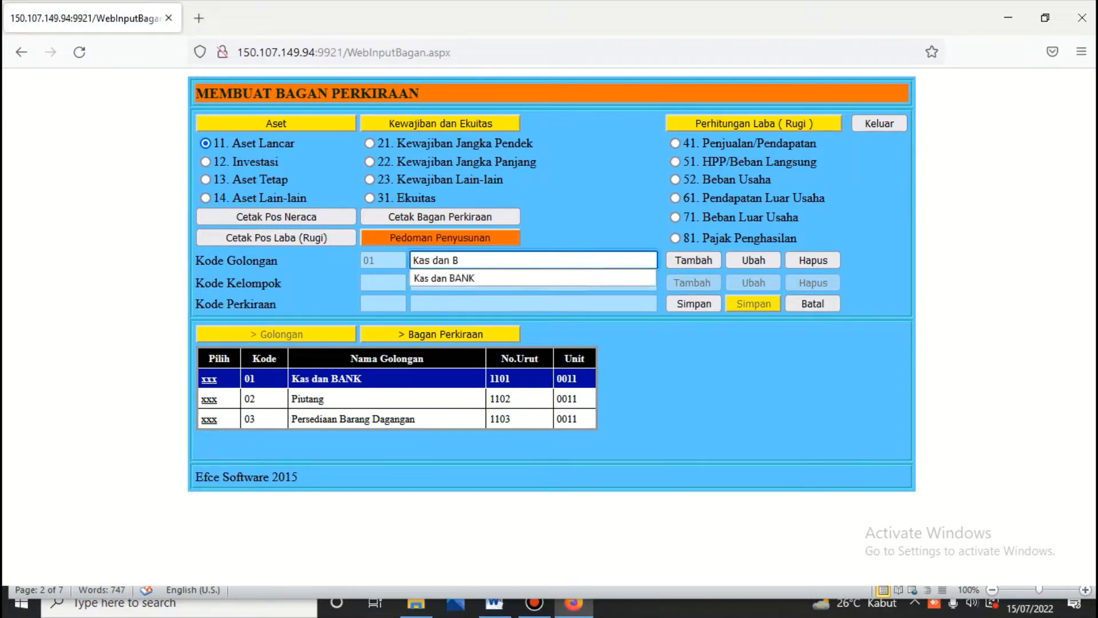
pyautogui.write('ank')
pyautogui.click(699, 309)
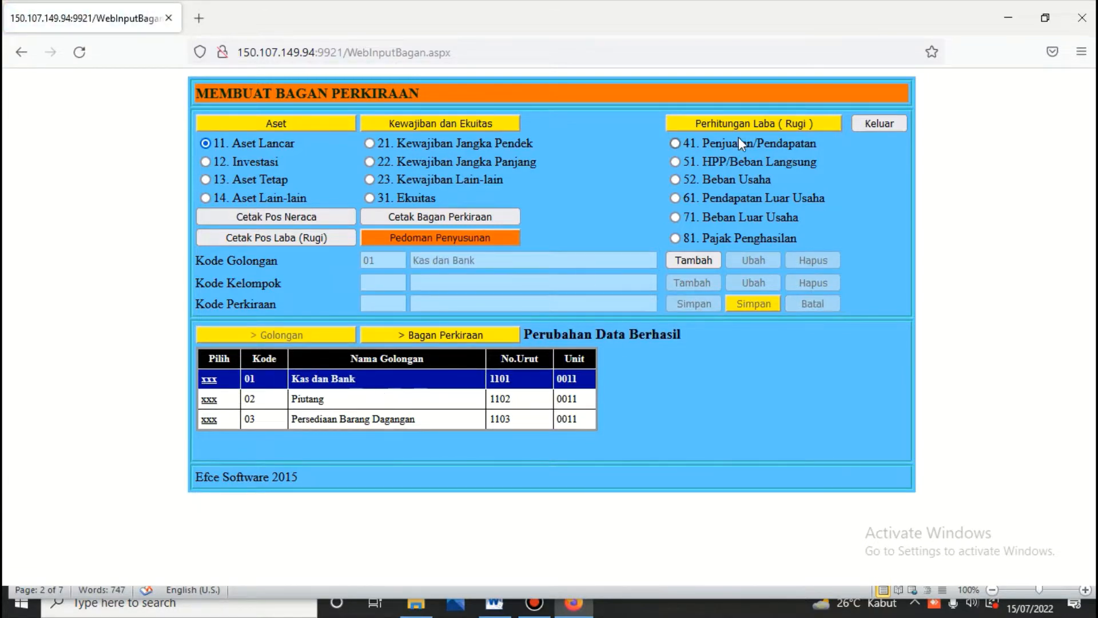
pyautogui.click(870, 119)
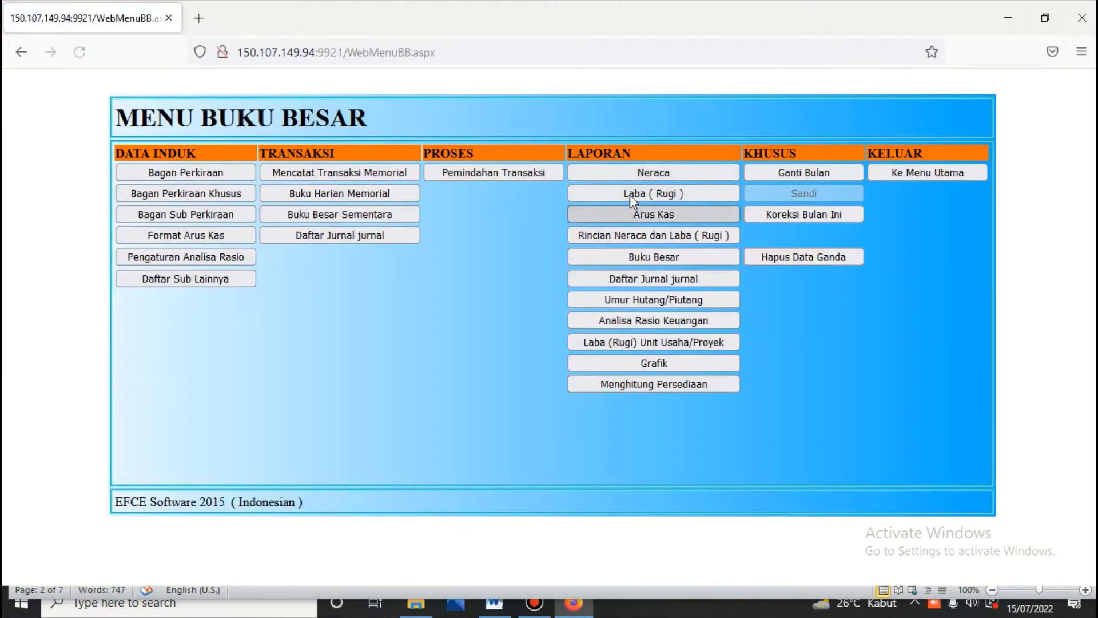
# Step: Regenerate the Neraca scontro report to 15-07-2022 showing Kas dan Bank, then reopen Bagan Perkiraan
pyautogui.click(706, 173)
pyautogui.click(411, 181)
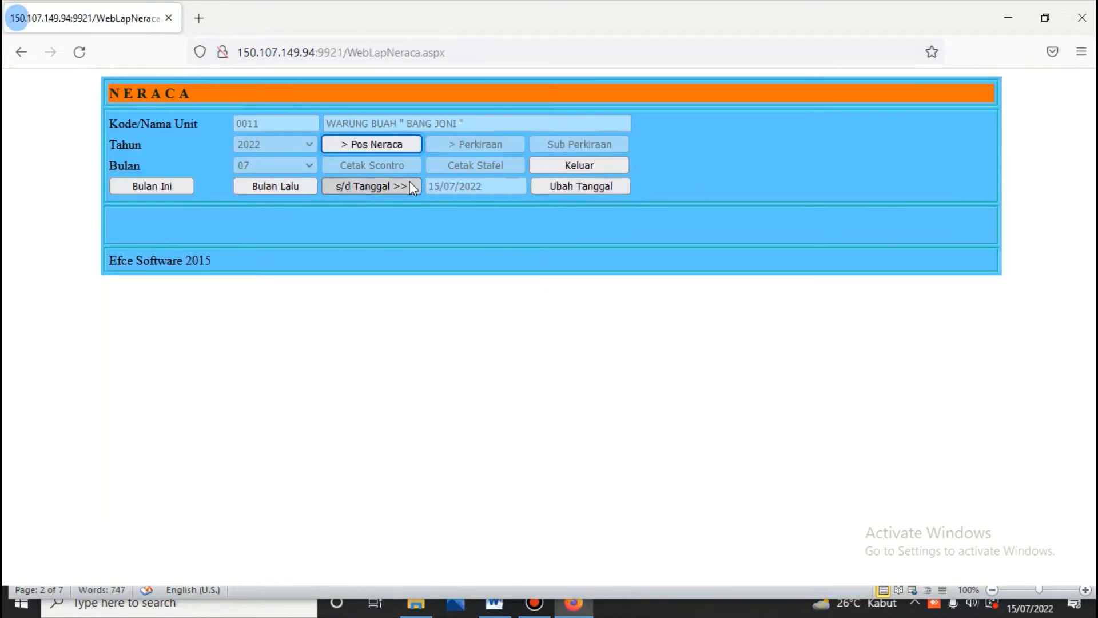
pyautogui.click(401, 144)
pyautogui.click(401, 164)
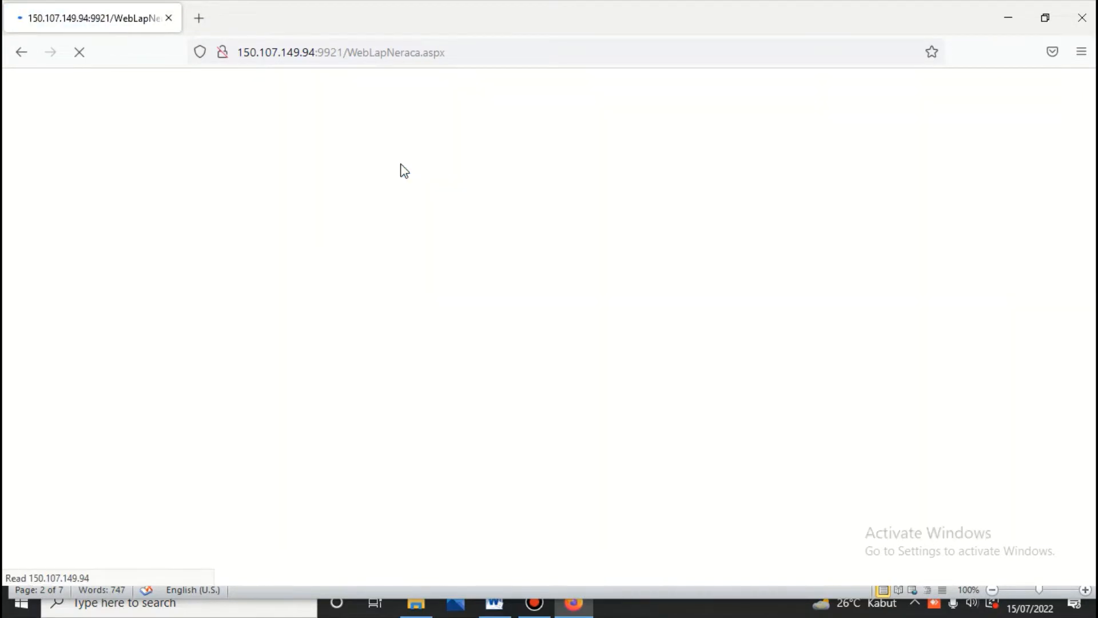
pyautogui.scroll(-3, 402, 164)
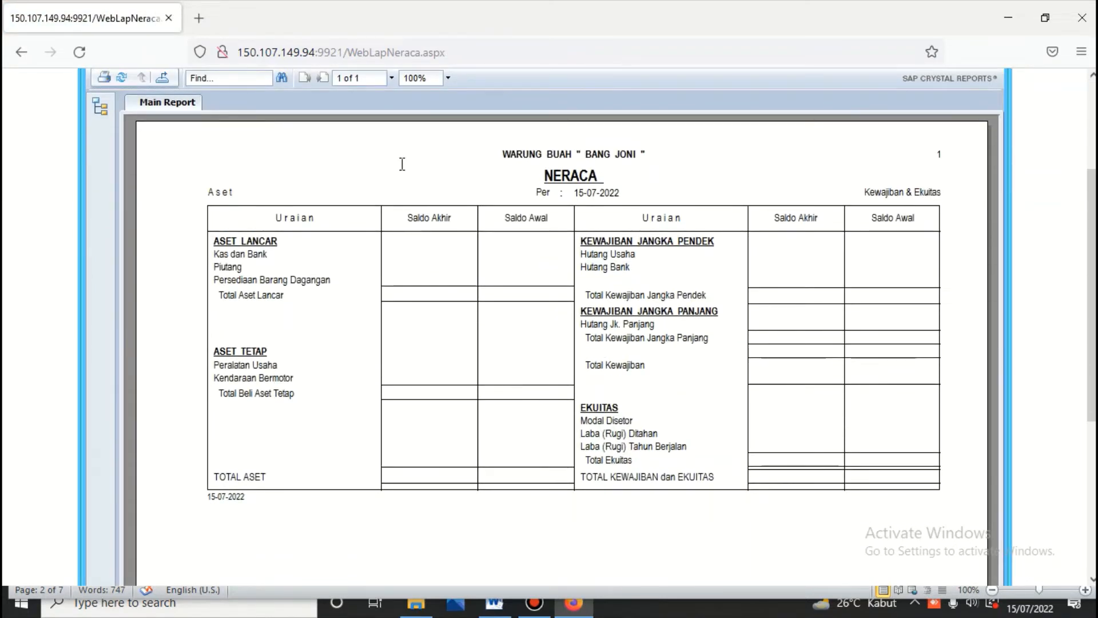
pyautogui.scroll(3, 402, 165)
pyautogui.click(557, 168)
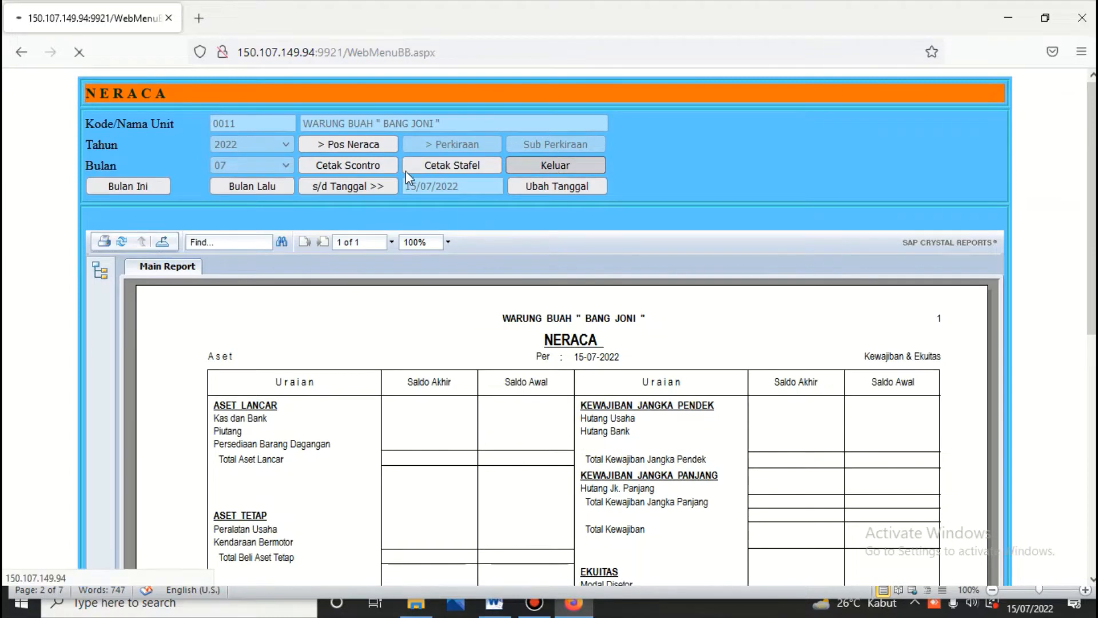
pyautogui.click(211, 173)
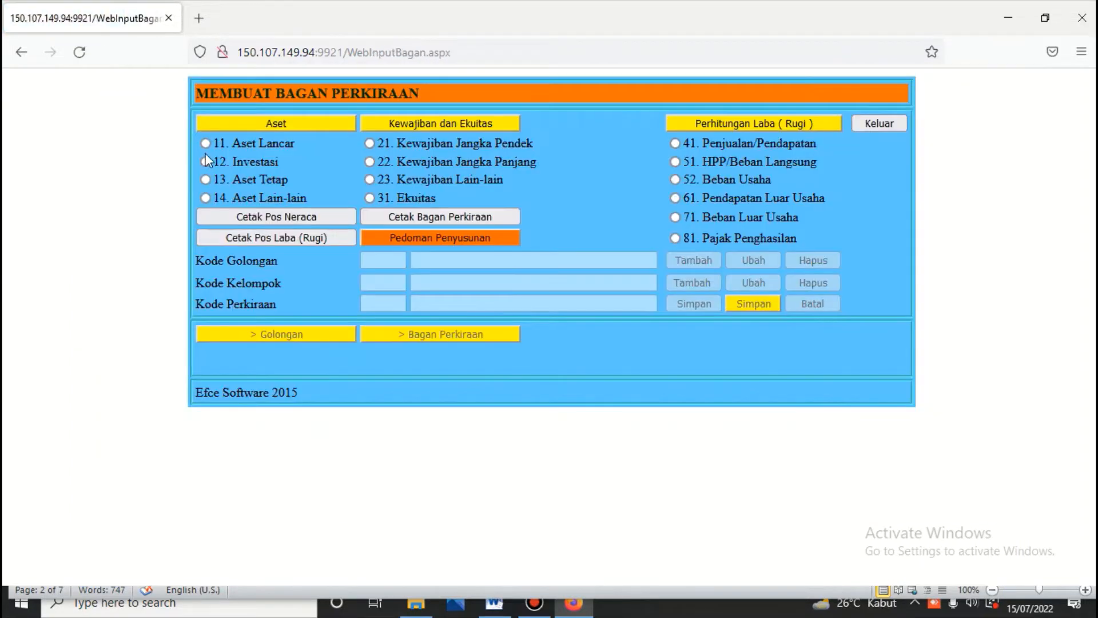
# Step: Browse the account groups from Aset Lancar through Kewajiban to Ekuitas
pyautogui.click(207, 145)
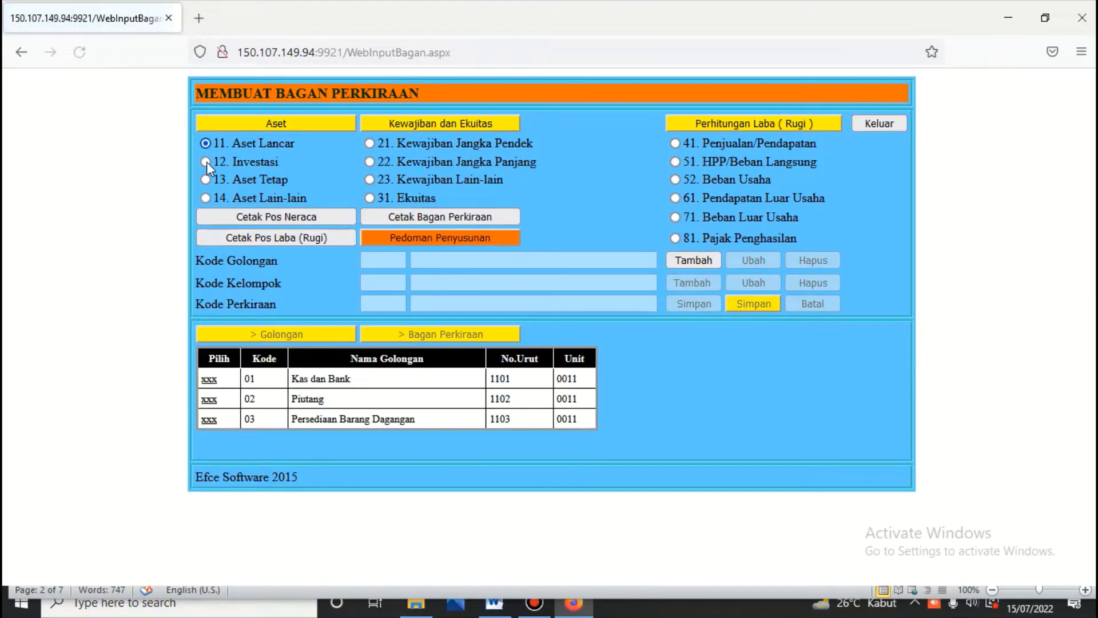
pyautogui.click(207, 163)
pyautogui.click(207, 180)
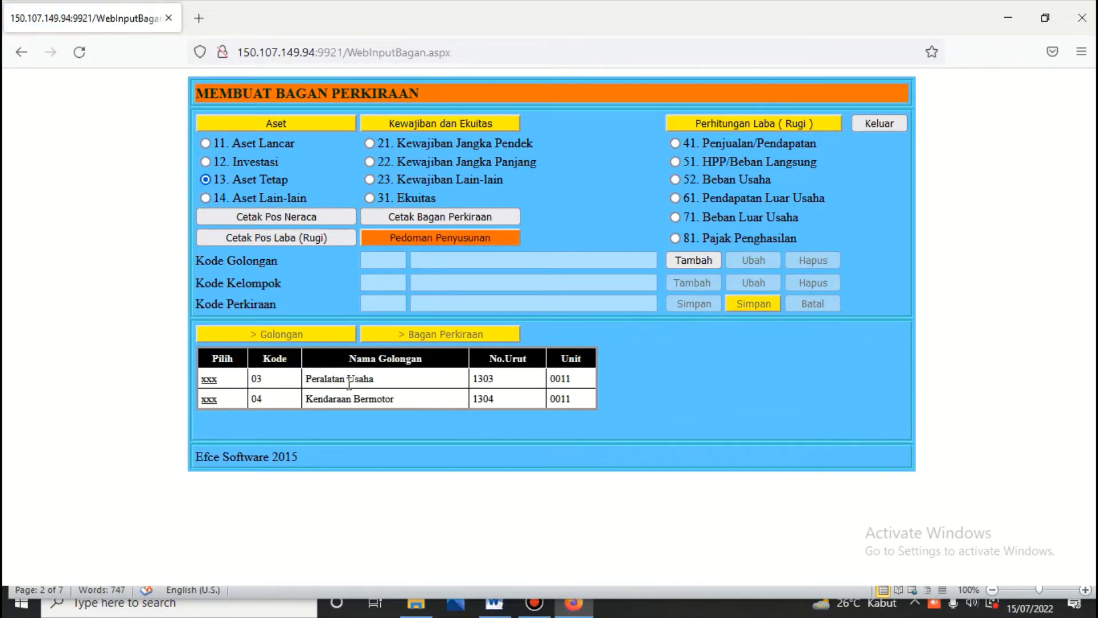
pyautogui.click(207, 197)
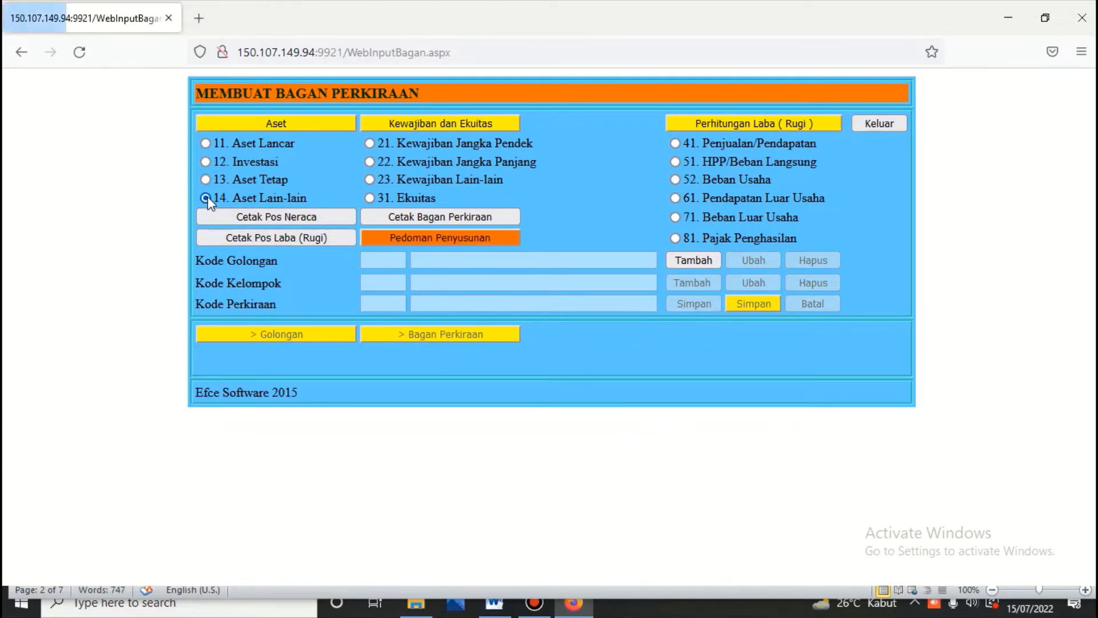
pyautogui.click(369, 143)
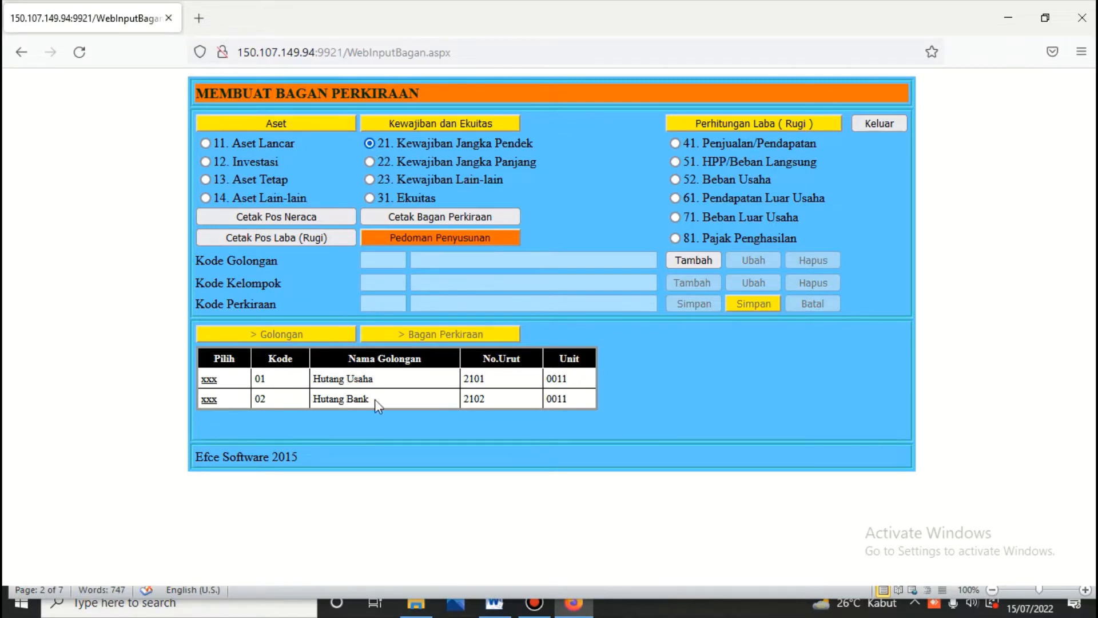
pyautogui.click(369, 161)
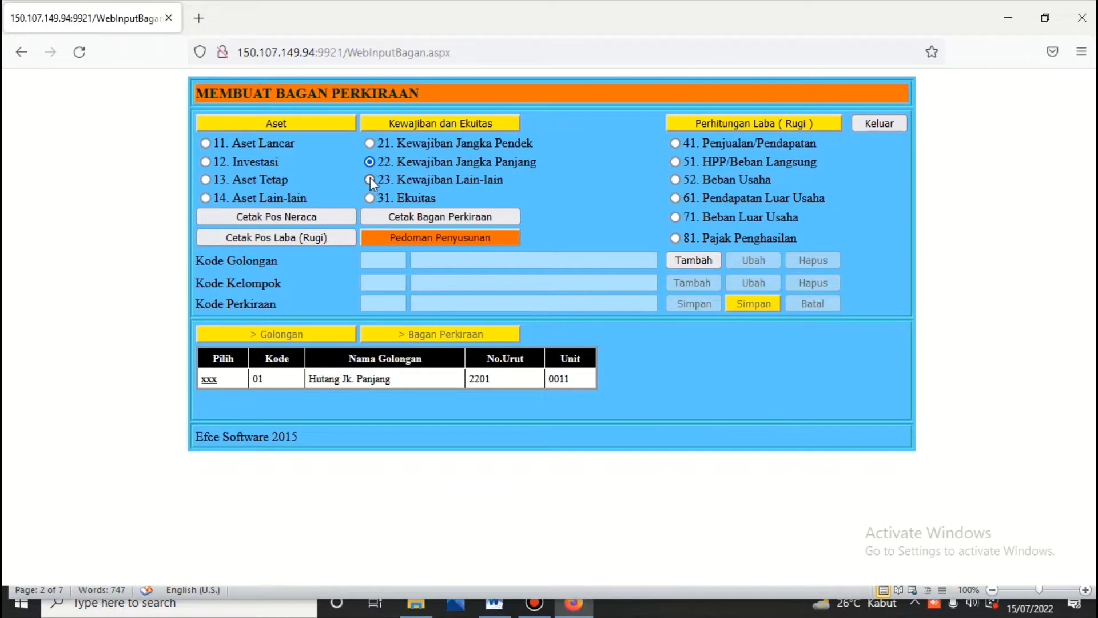
pyautogui.click(370, 179)
pyautogui.click(370, 198)
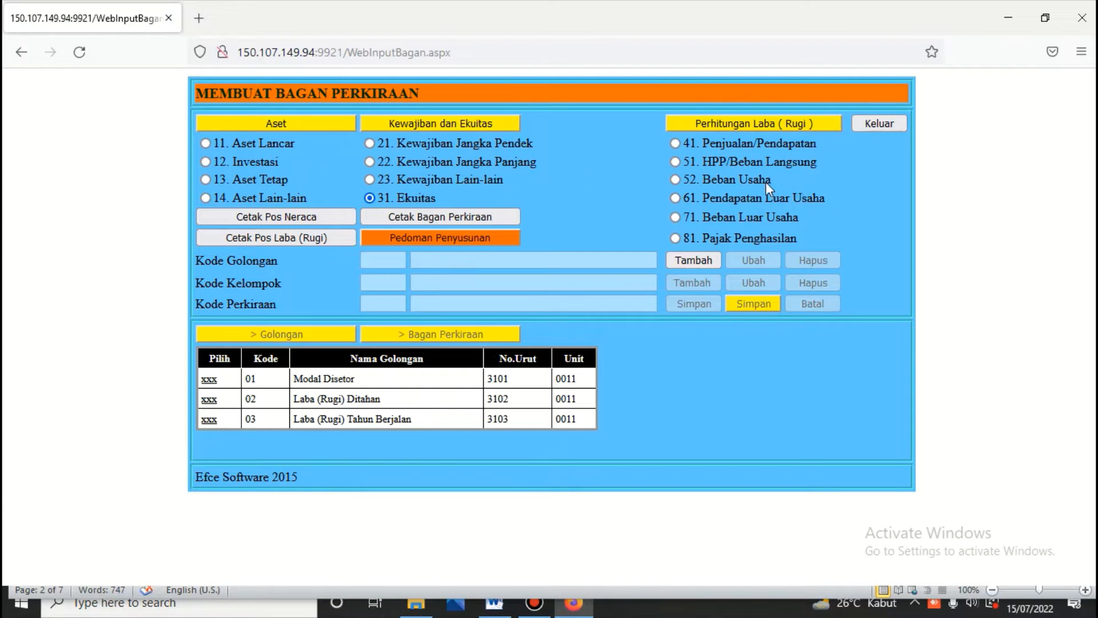
# Step: List the Penjualan Barang accounts under 41. Penjualan/Pendapatan, showing 4101.001, then exit
pyautogui.click(676, 143)
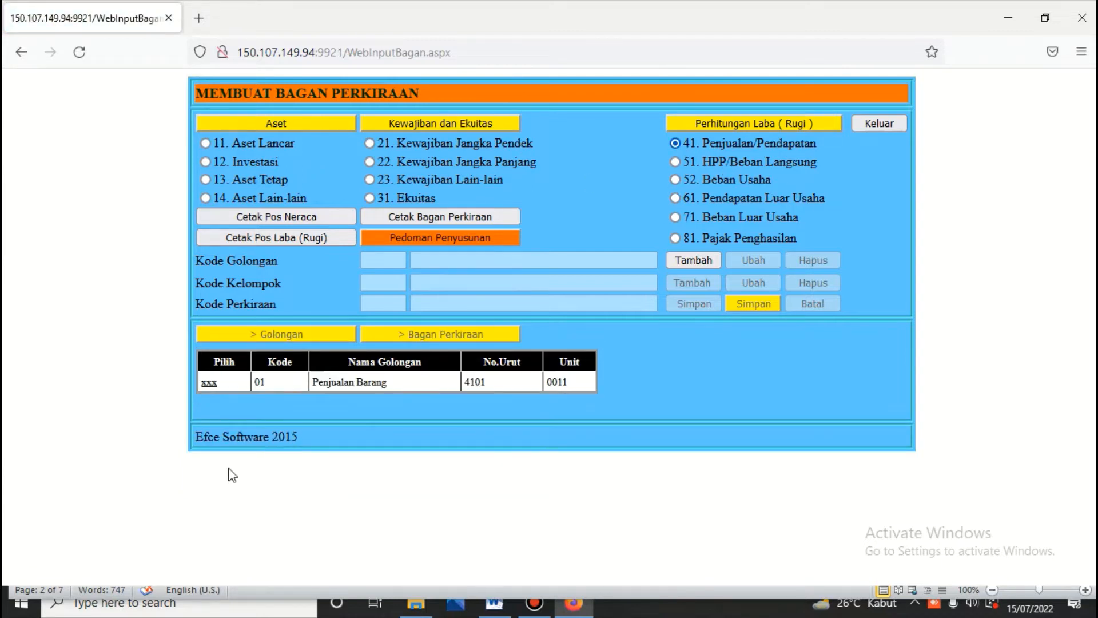
pyautogui.click(209, 384)
pyautogui.click(388, 333)
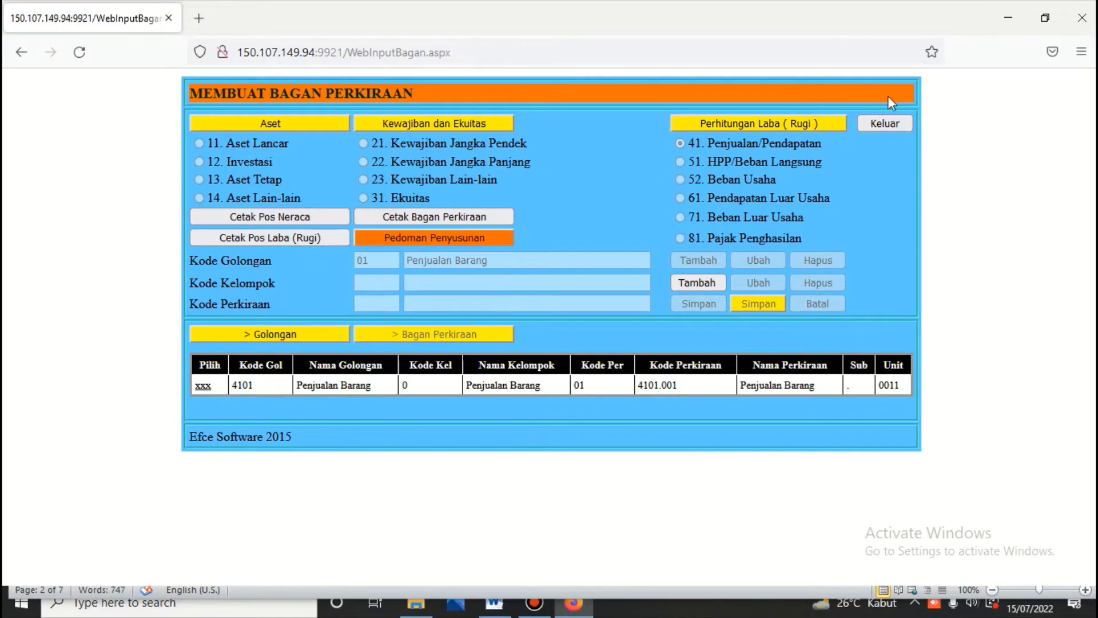
pyautogui.click(883, 122)
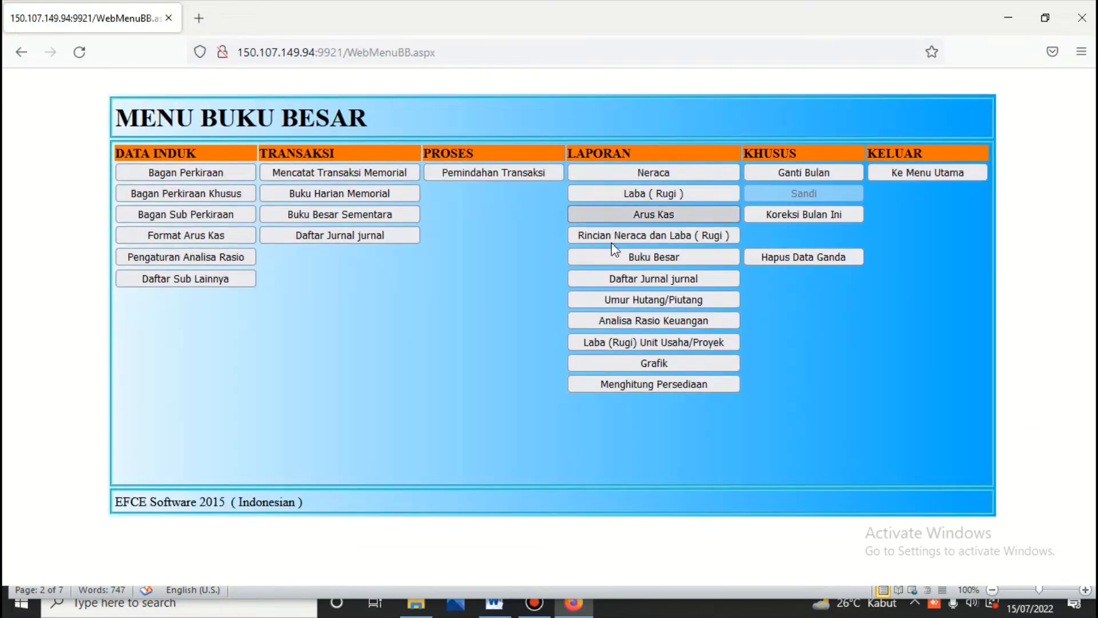
# Step: Preview the Neraca balance sheet as of 15-07-2022 in scontro form, then return to the main menu
pyautogui.click(640, 170)
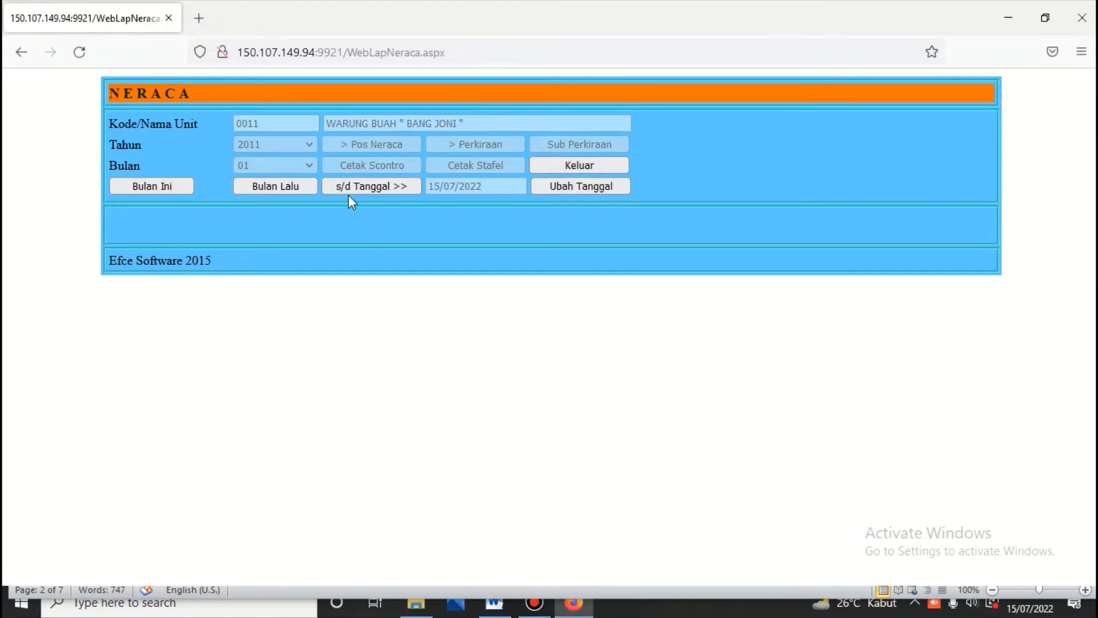
pyautogui.click(349, 195)
pyautogui.click(352, 144)
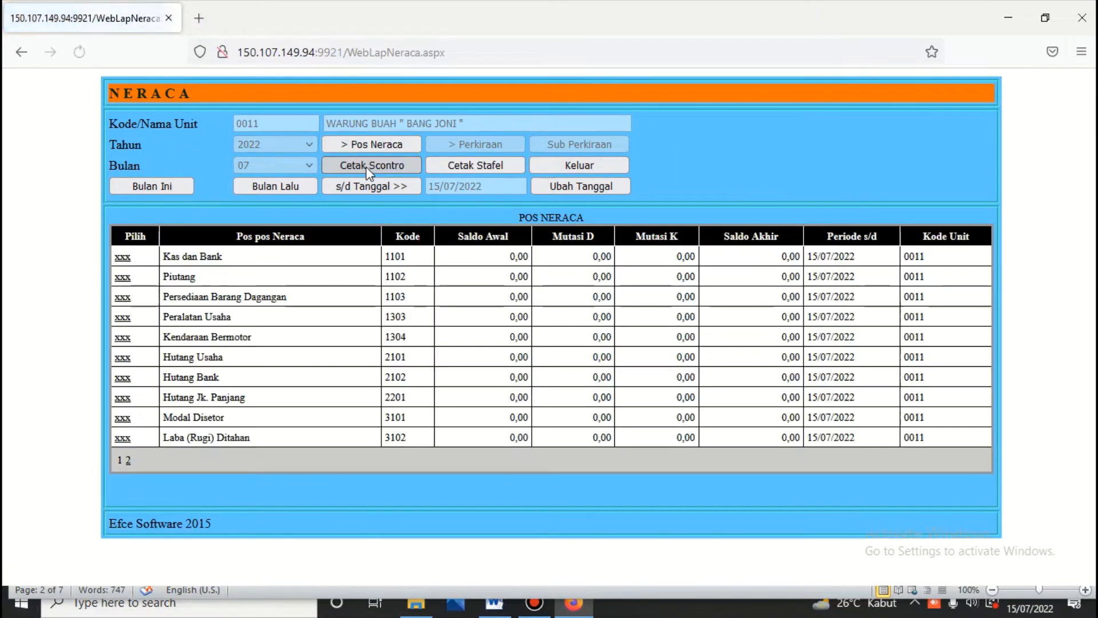
pyautogui.click(366, 166)
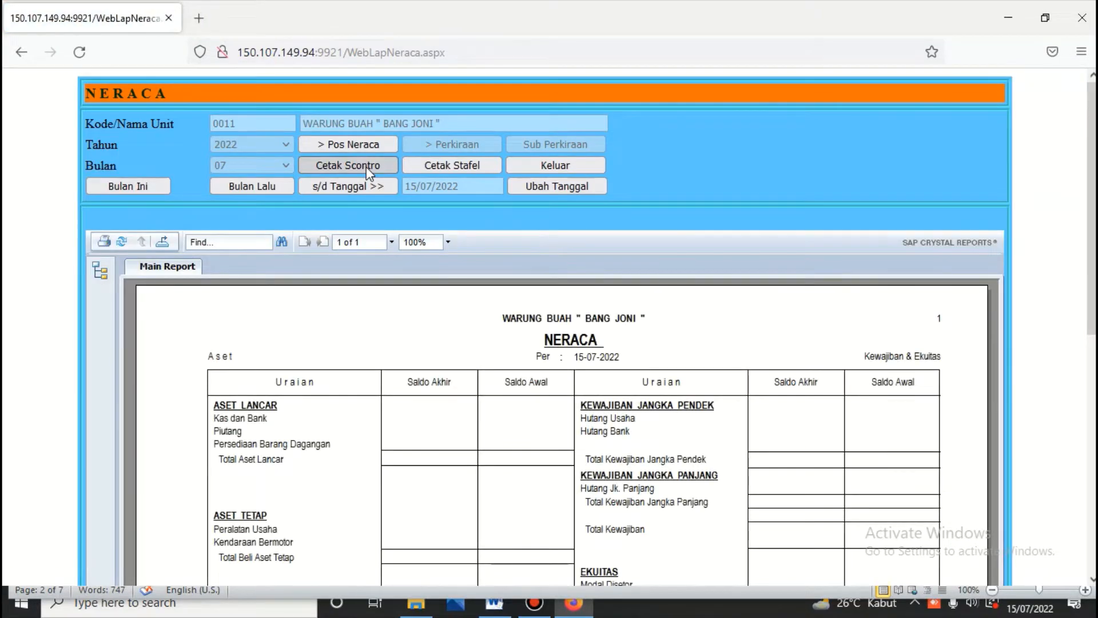
pyautogui.click(551, 164)
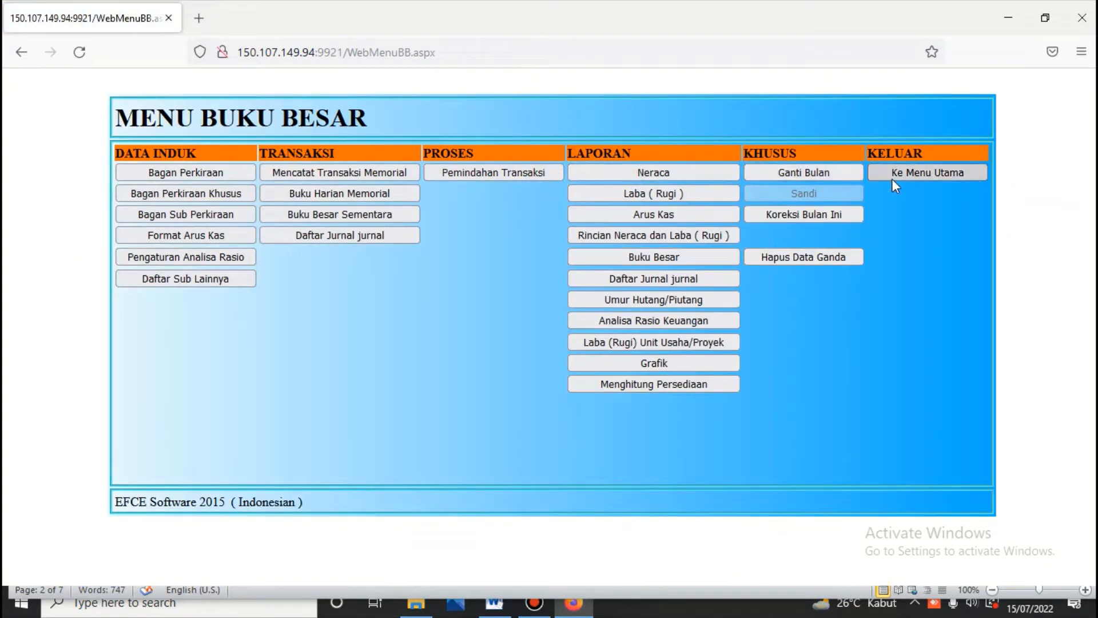
pyautogui.click(893, 180)
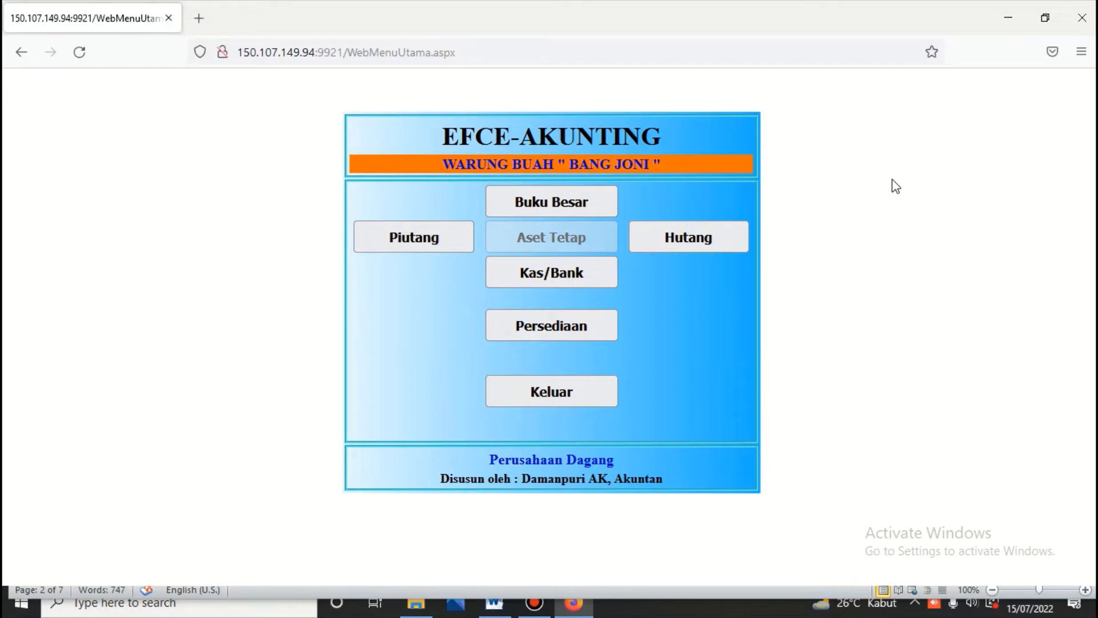
# Step: Review the Buku Harian Kas/Bank table in the AKUNTANSI MANUAL Word document, then return to EFCE-Akunting
pyautogui.click(496, 606)
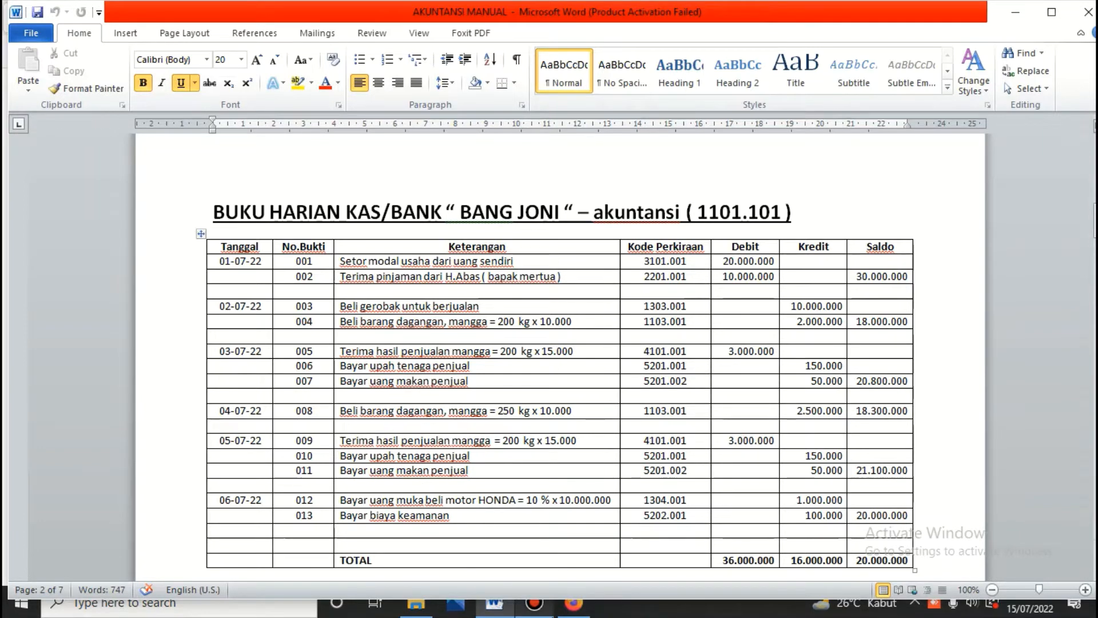
pyautogui.click(575, 610)
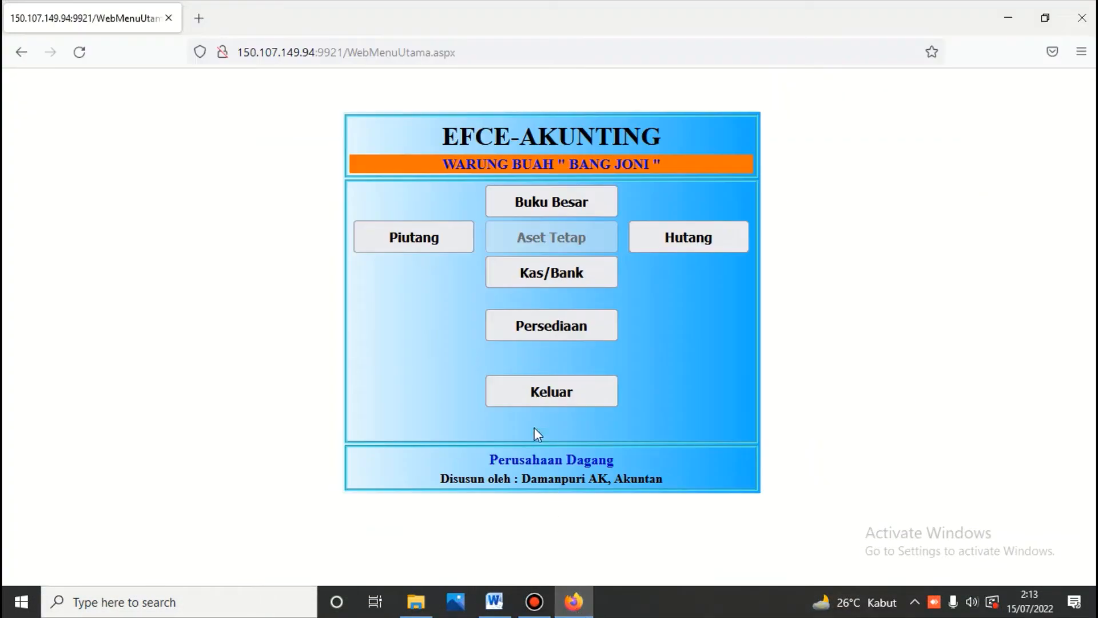
# Step: Log into the Kas/Bank module with its password and list the Kas Kecil and Bank BCA accounts
pyautogui.click(538, 274)
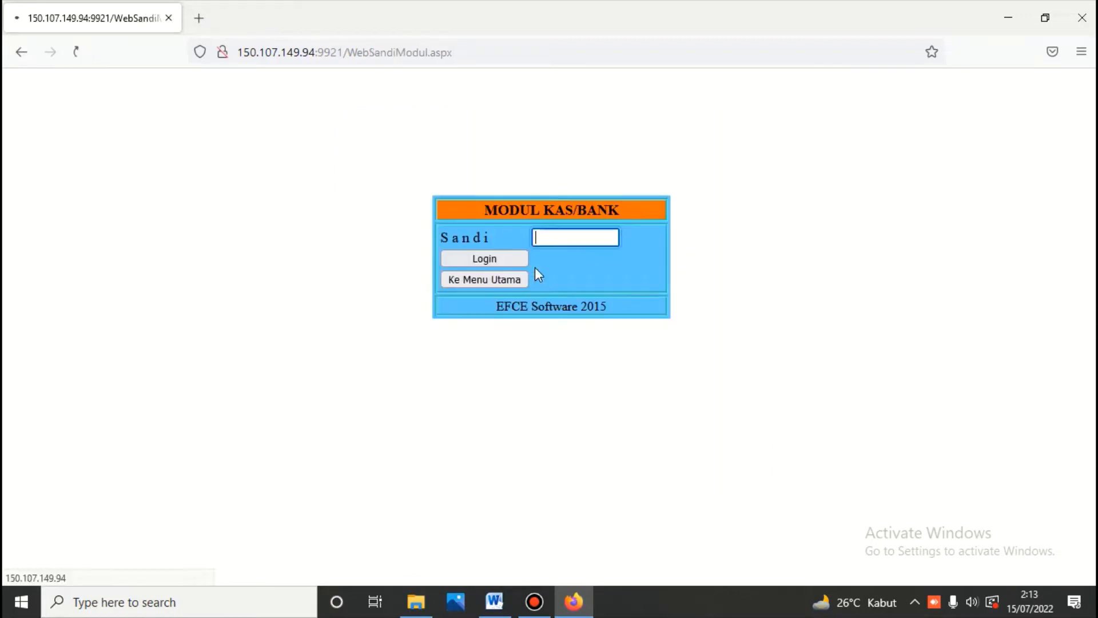
pyautogui.write('***')
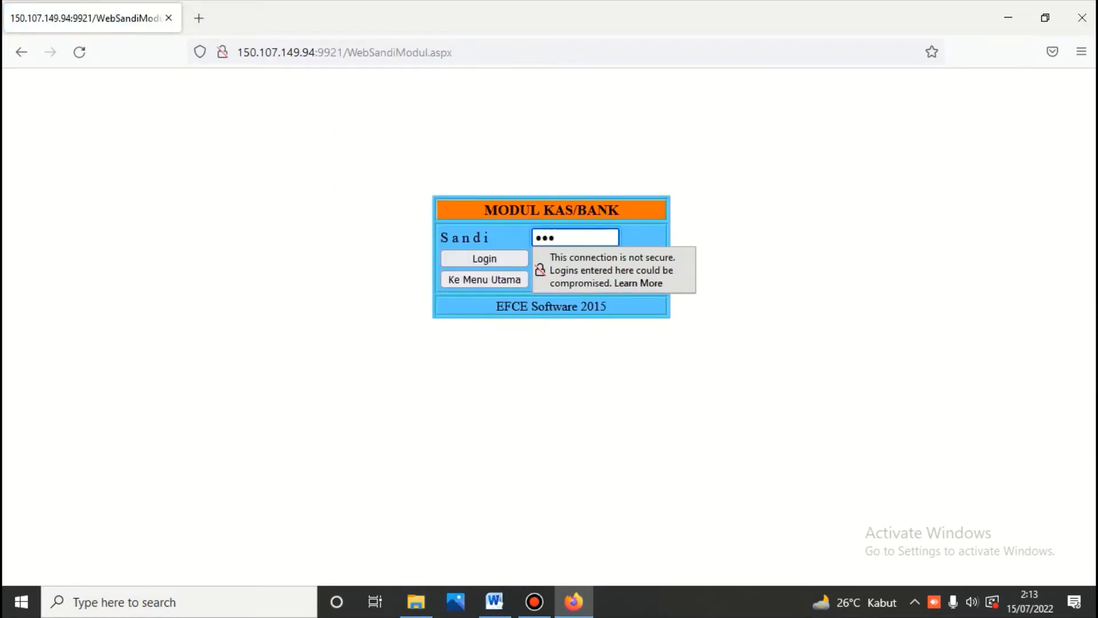
pyautogui.click(502, 265)
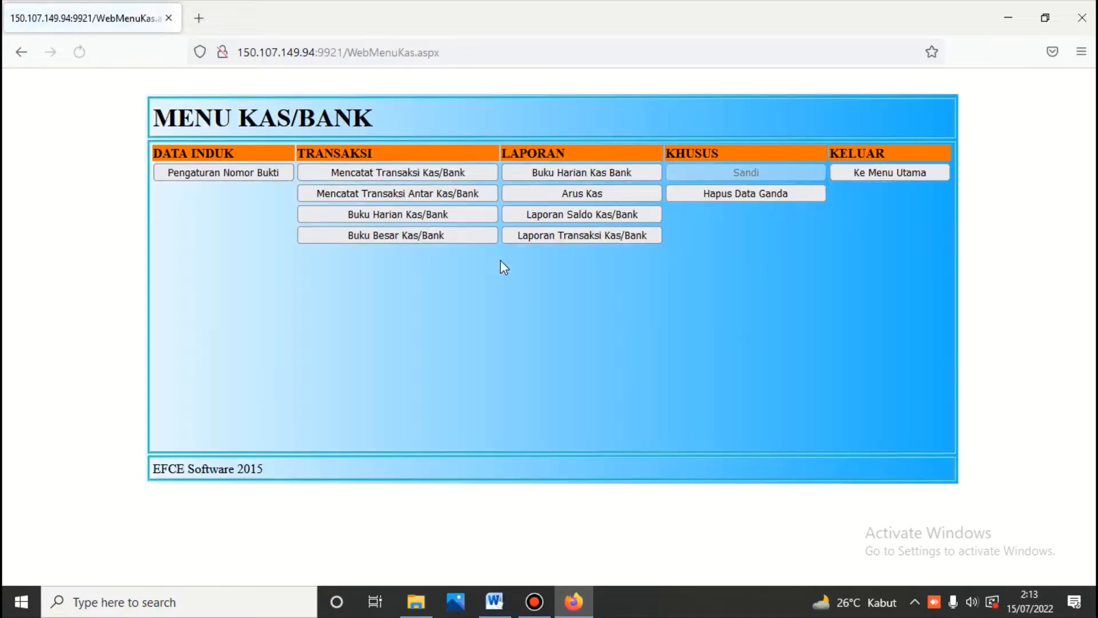
pyautogui.click(385, 170)
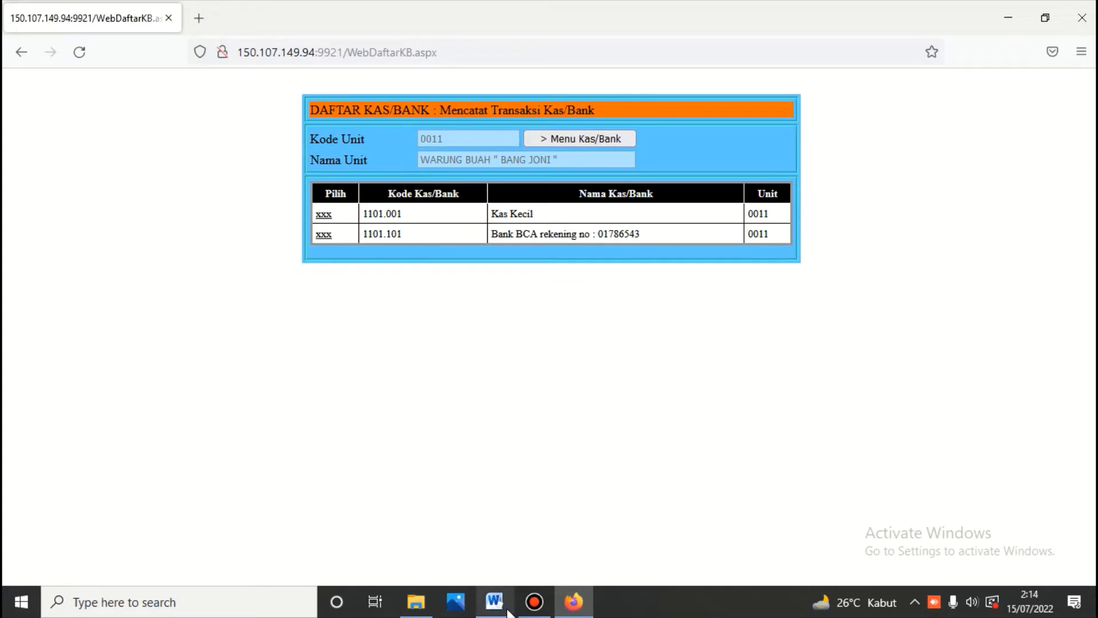
pyautogui.moveTo(508, 611)
pyautogui.click(498, 548)
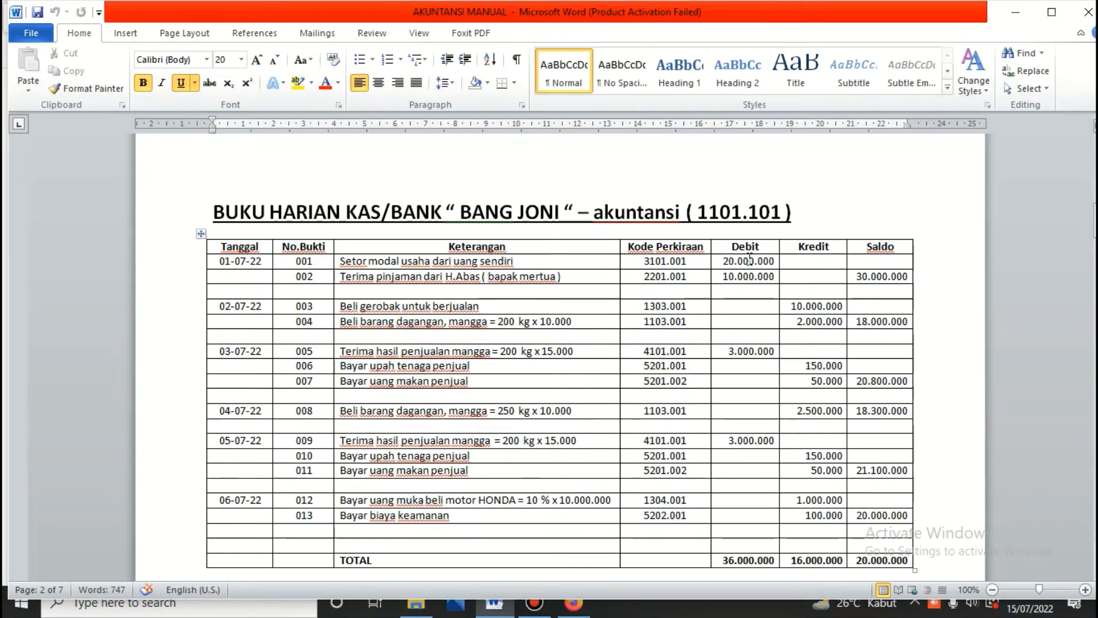
pyautogui.click(577, 609)
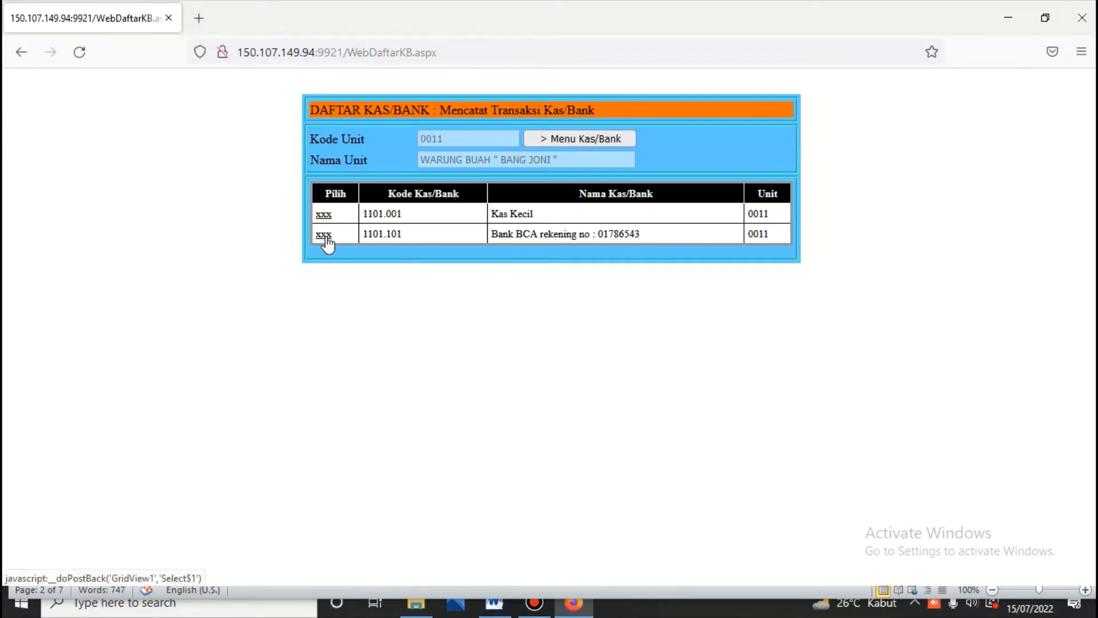
# Step: Start receipt voucher KD101.220701.01 on Bank BCA 1101.101, dated 01/07/2022
pyautogui.click(325, 234)
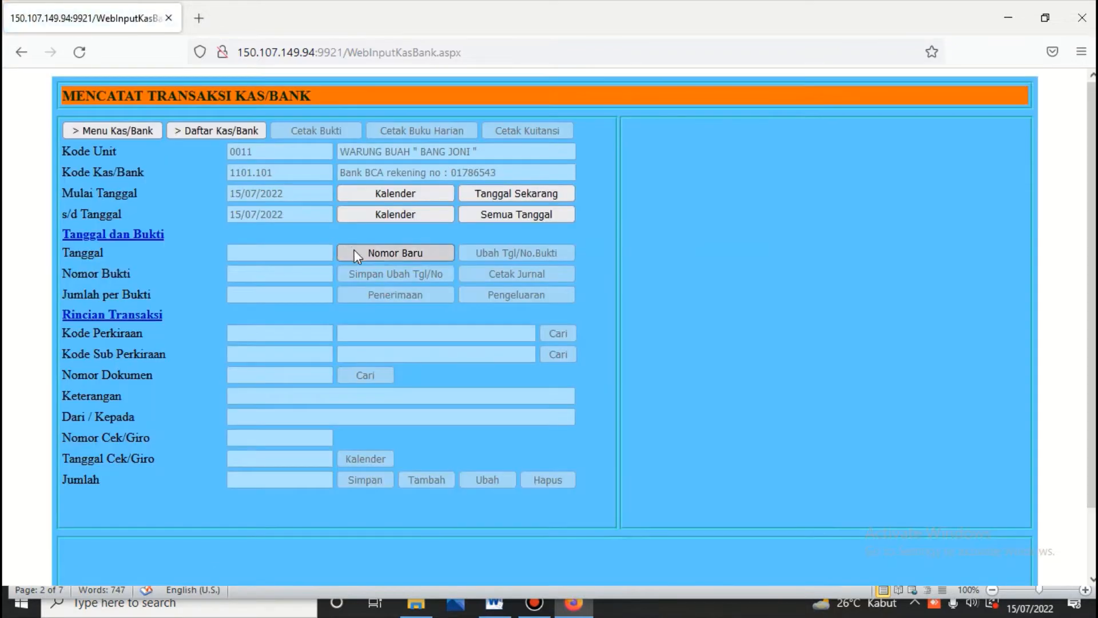
pyautogui.click(408, 254)
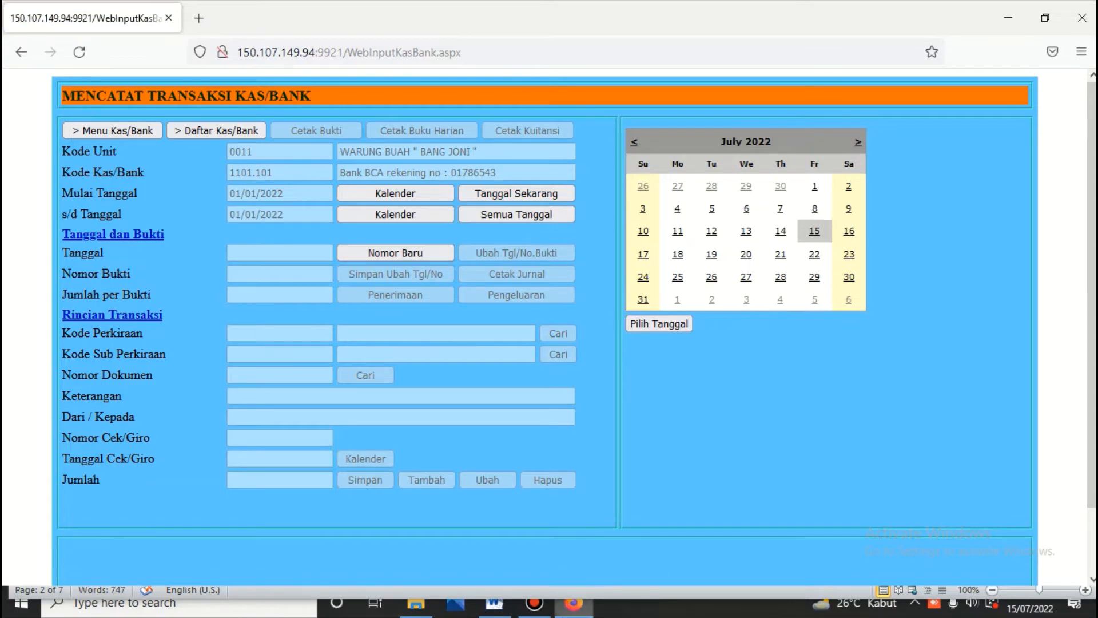
pyautogui.click(495, 607)
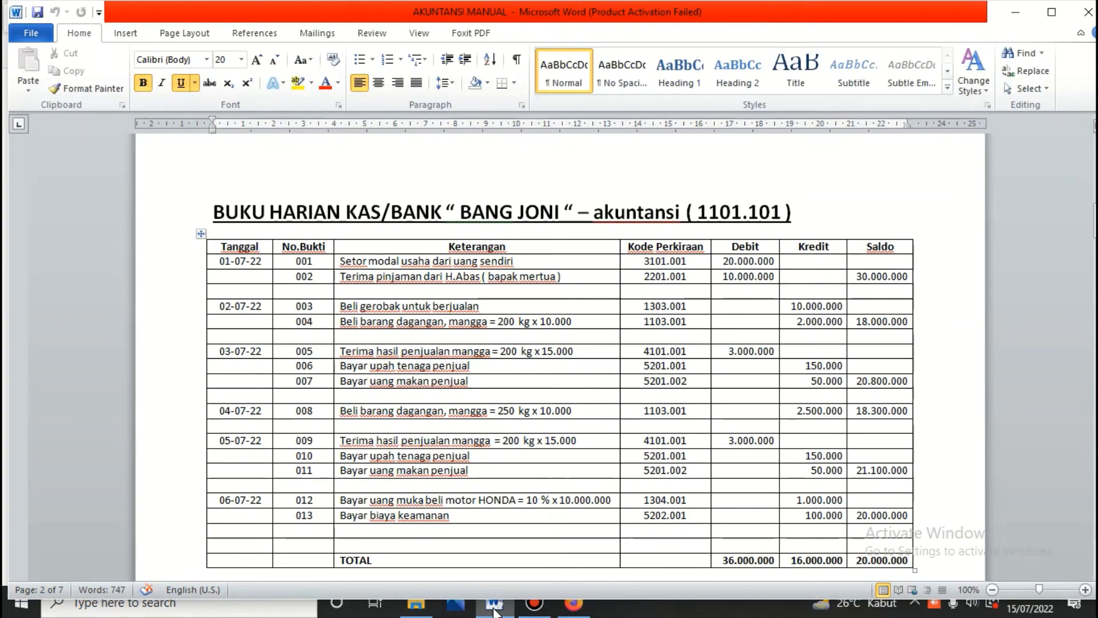
pyautogui.click(574, 604)
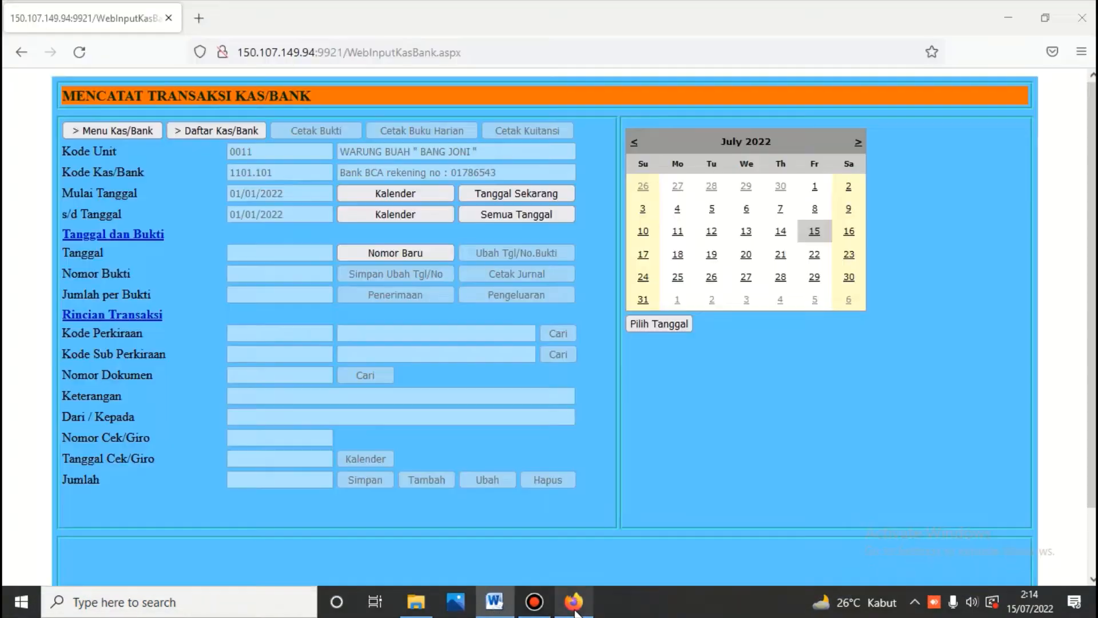
pyautogui.click(814, 186)
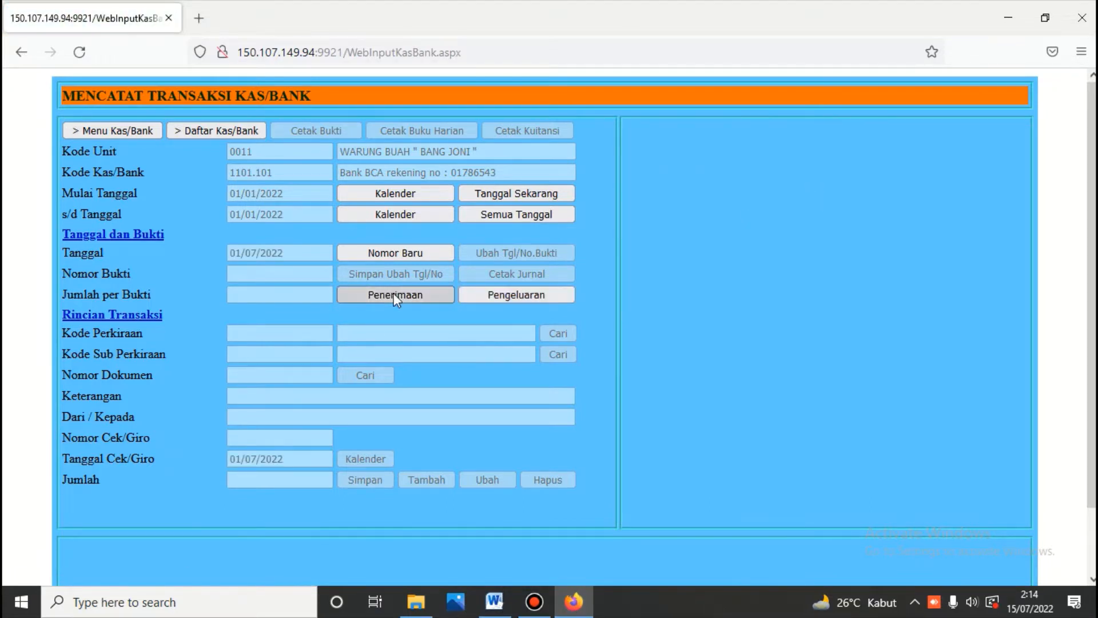
pyautogui.click(393, 293)
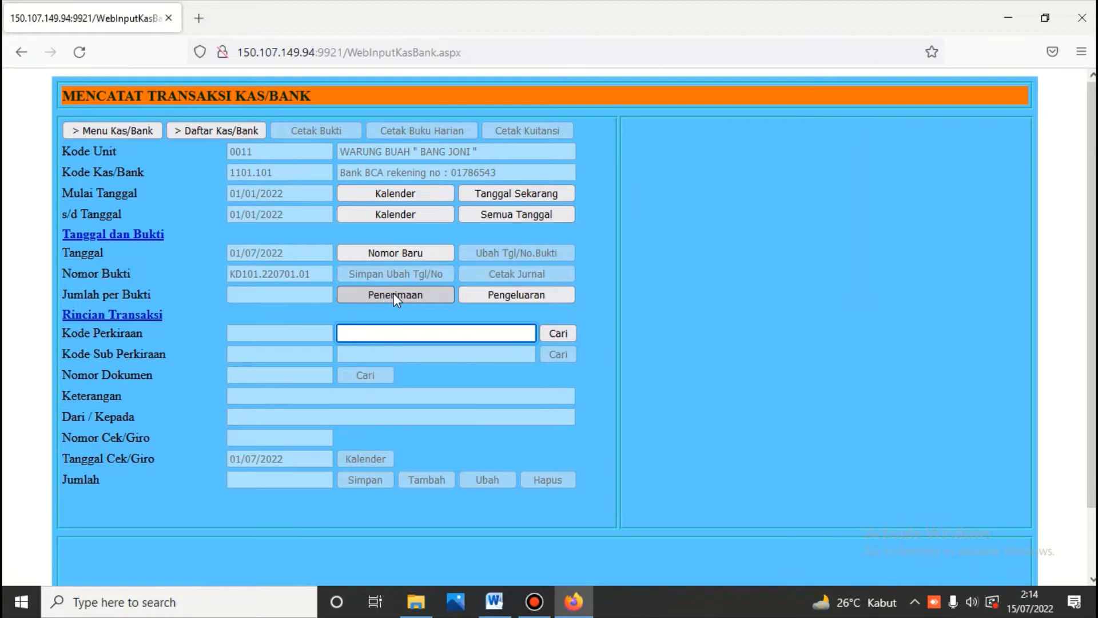
# Step: Book the receipt to capital account 3101.001 with description 'Setor modal usaha dari uang sendiri' copied from Word
pyautogui.write('moda')
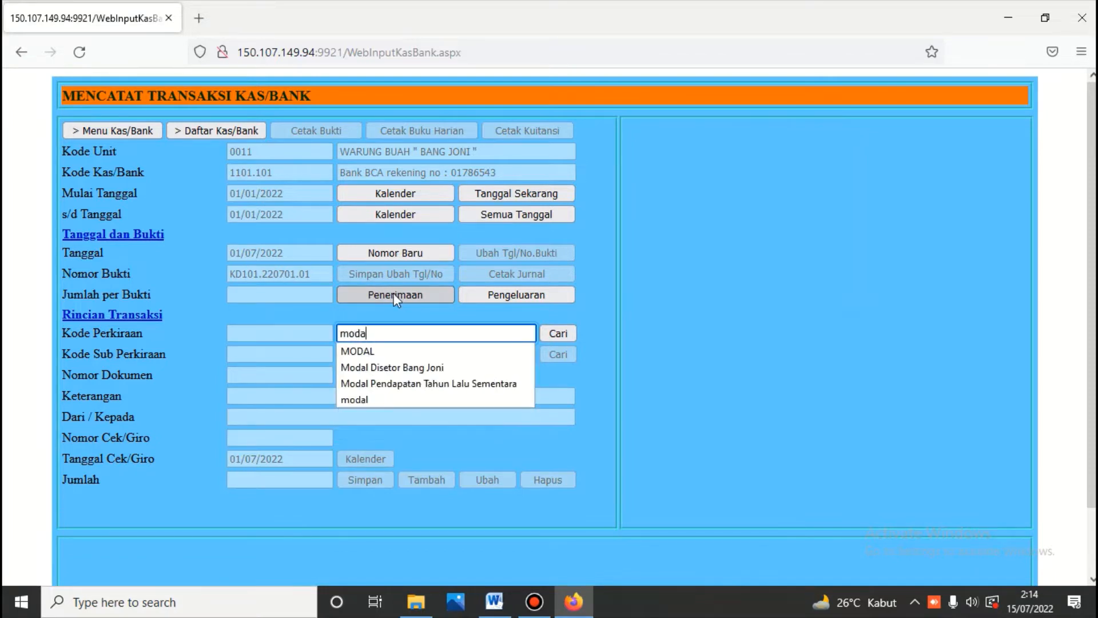
pyautogui.write('l')
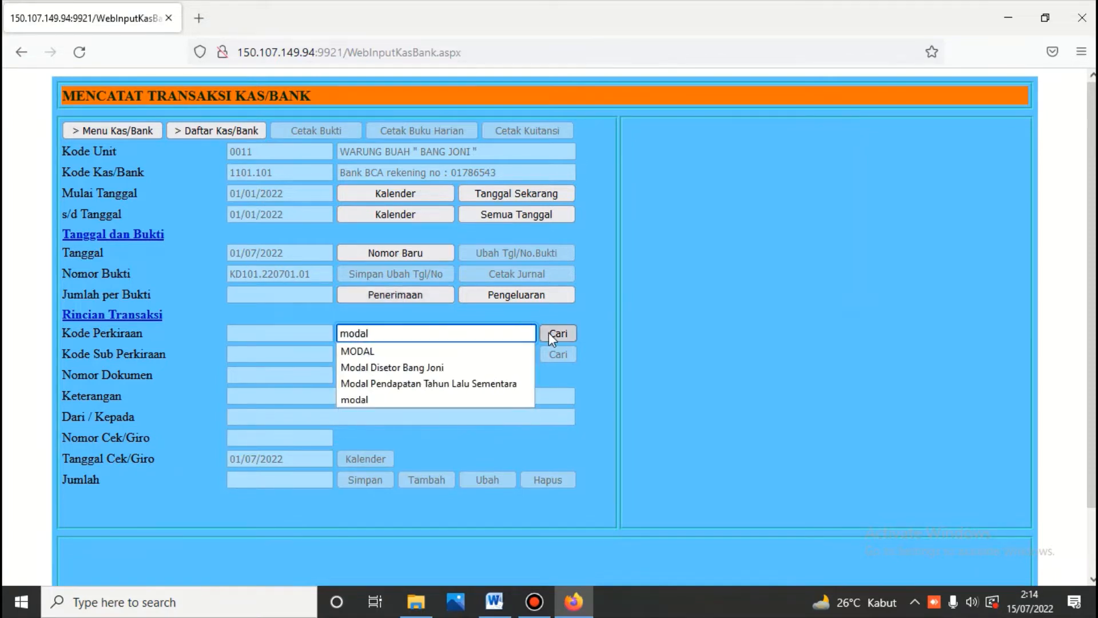
pyautogui.click(552, 333)
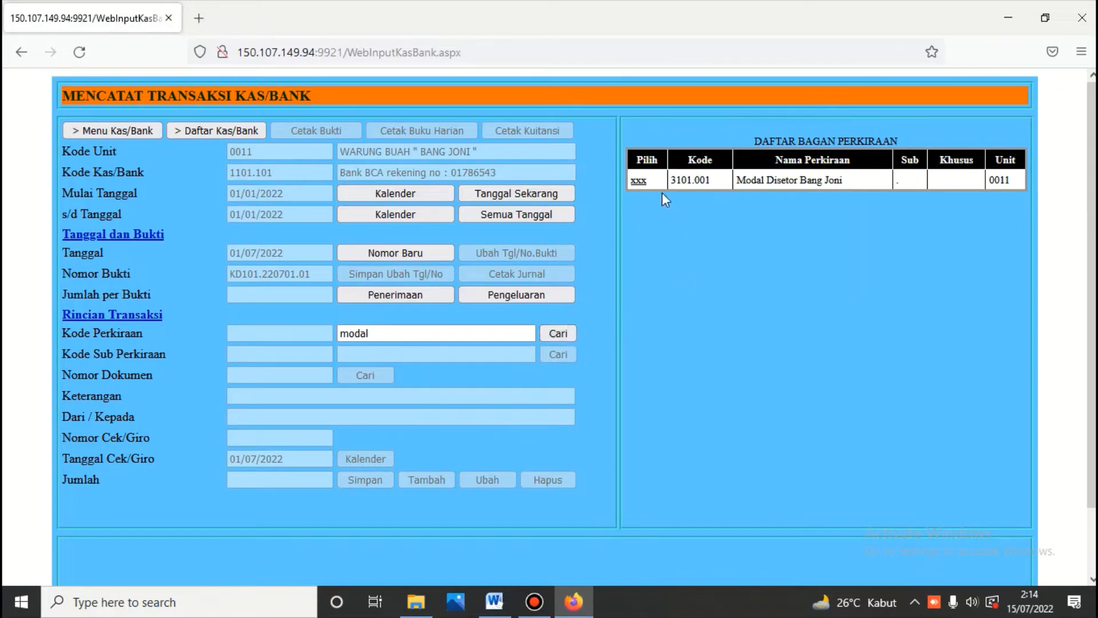
pyautogui.click(638, 181)
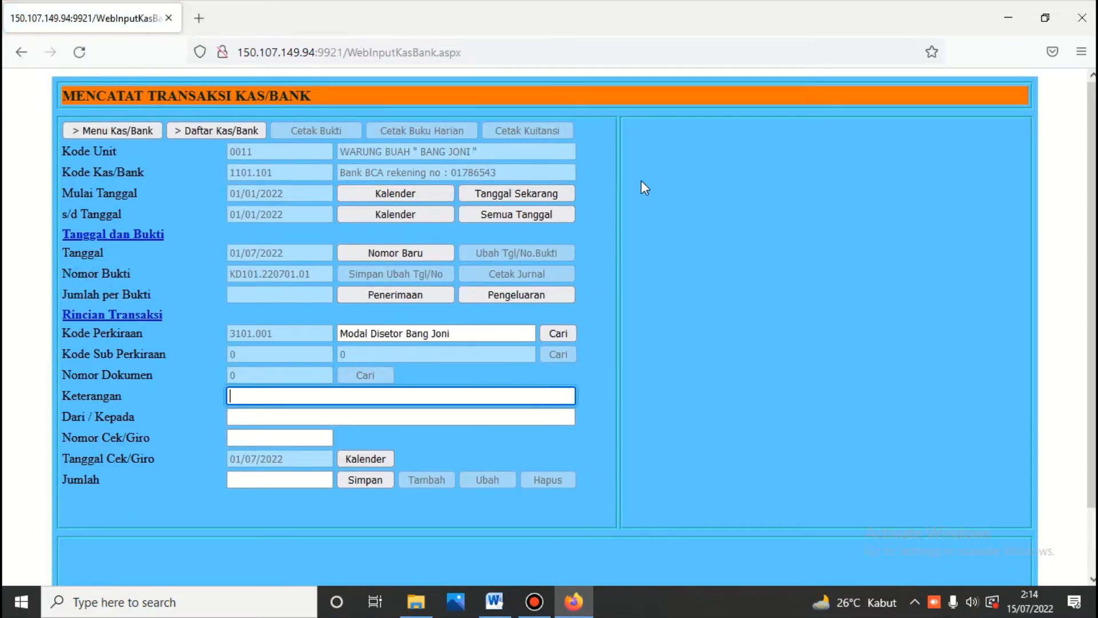
pyautogui.click(494, 601)
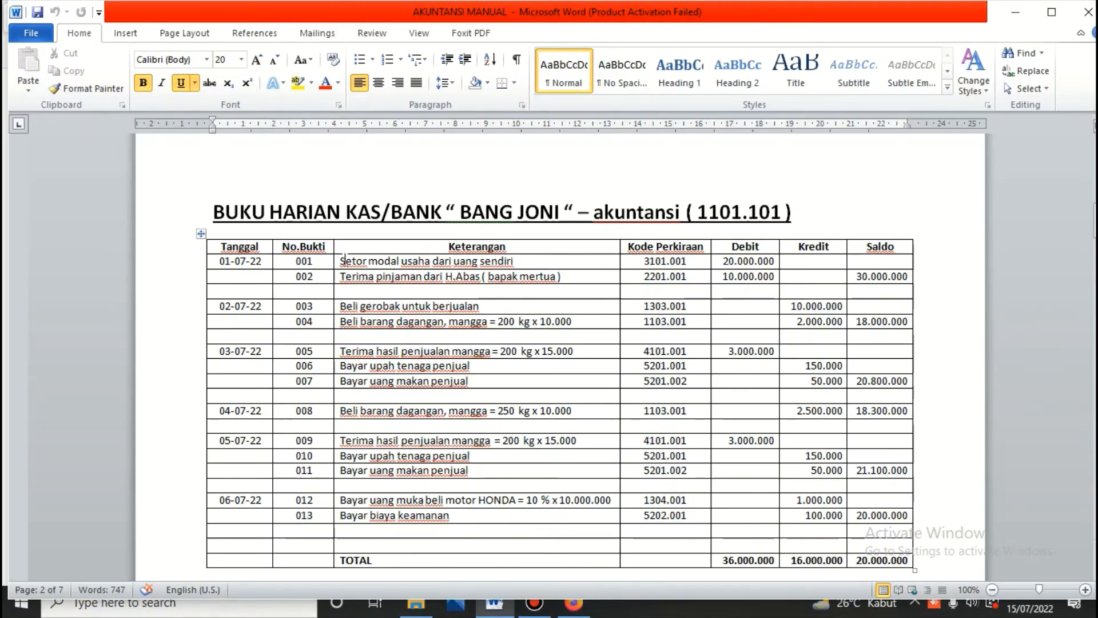
pyautogui.moveTo(341, 261); pyautogui.dragTo(504, 262)
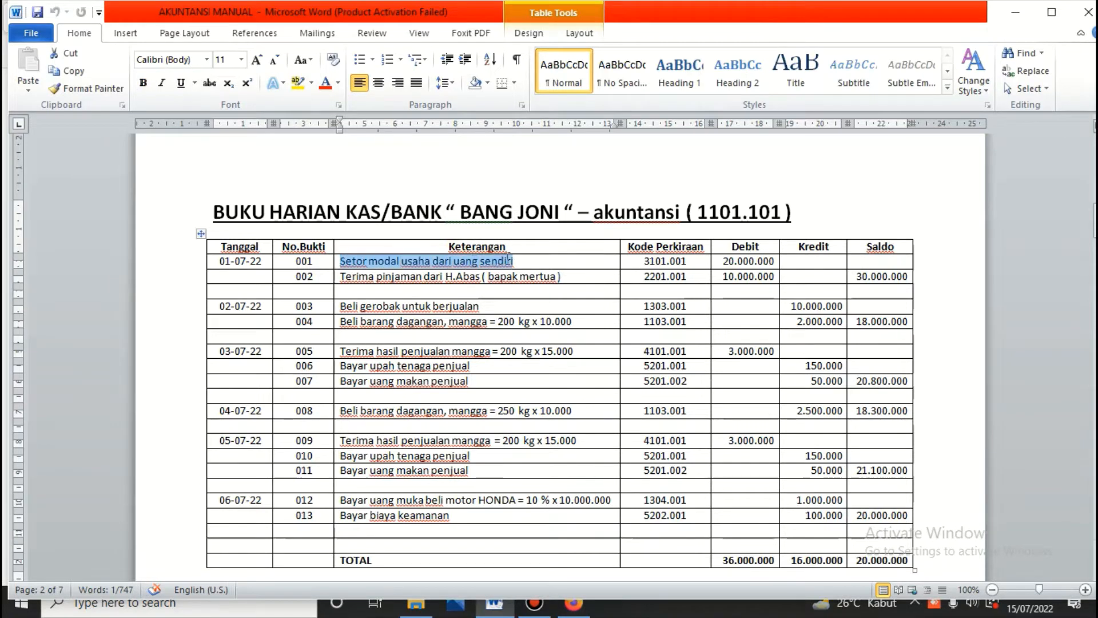
pyautogui.rightClick(504, 262)
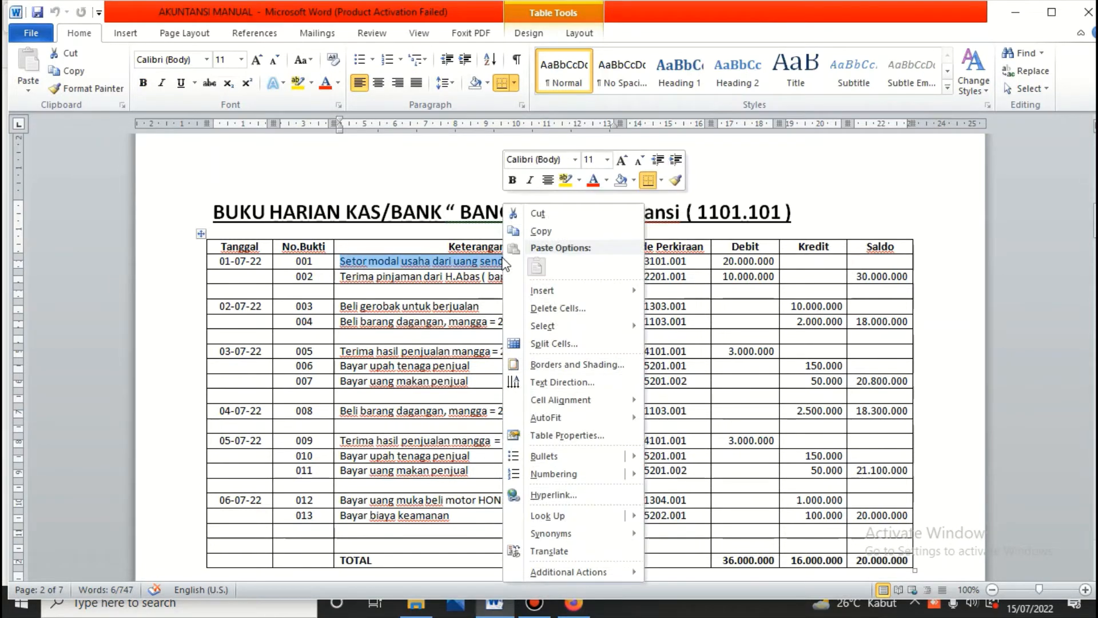
pyautogui.click(541, 231)
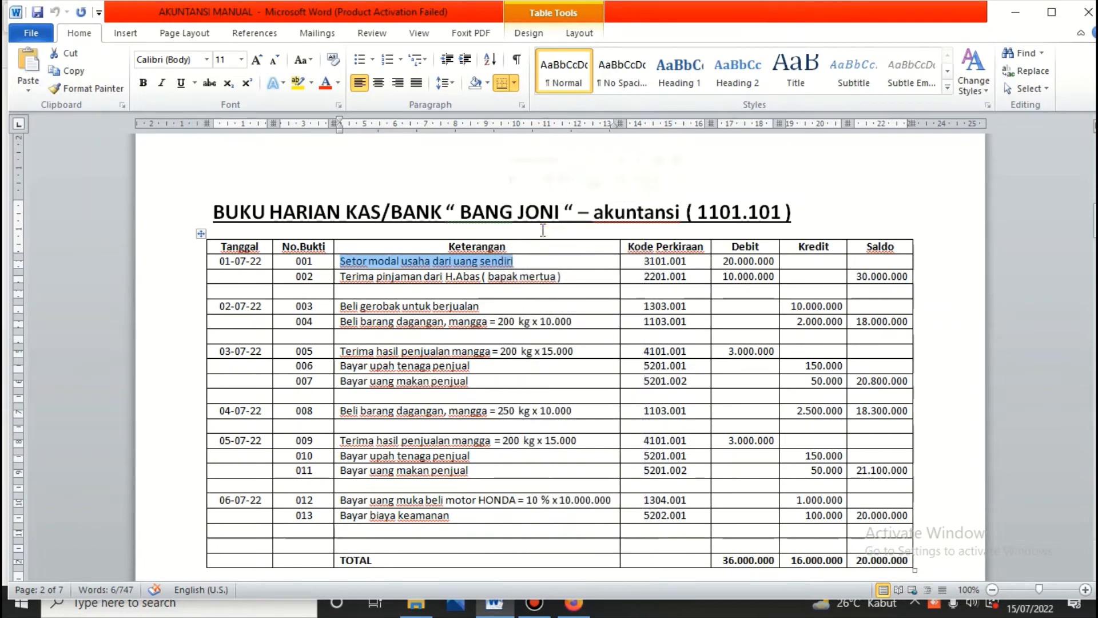
pyautogui.click(573, 604)
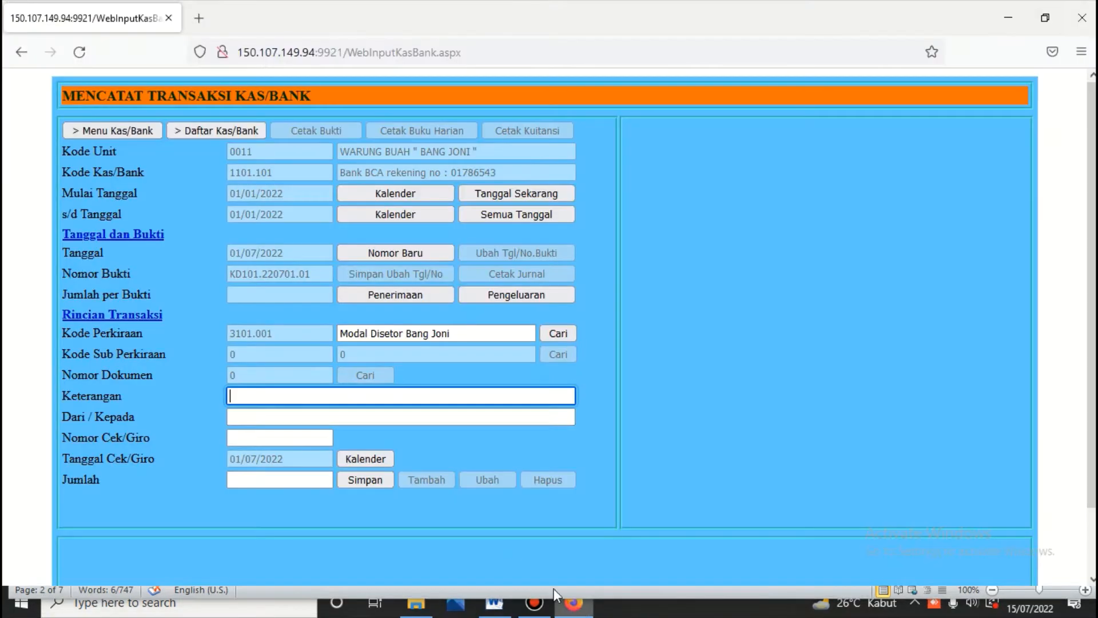
pyautogui.rightClick(281, 400)
pyautogui.click(323, 225)
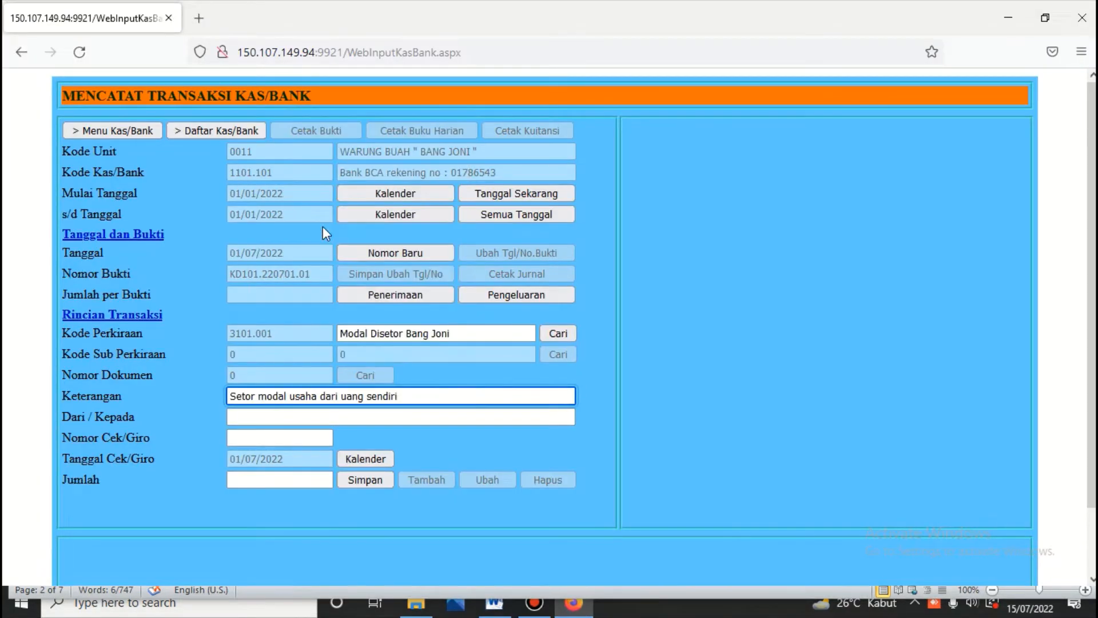
# Step: Fill Dari / Kepada with the owner's name, enter 20000000 as Jumlah, and save
pyautogui.click(264, 416)
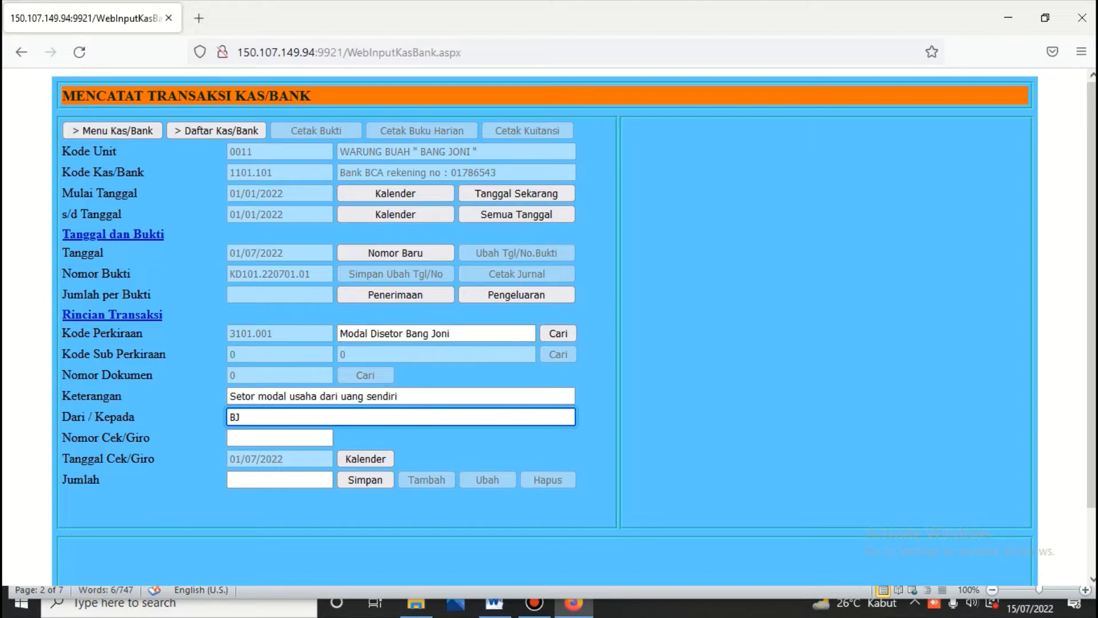
pyautogui.write('Bang Joni')
pyautogui.click(495, 604)
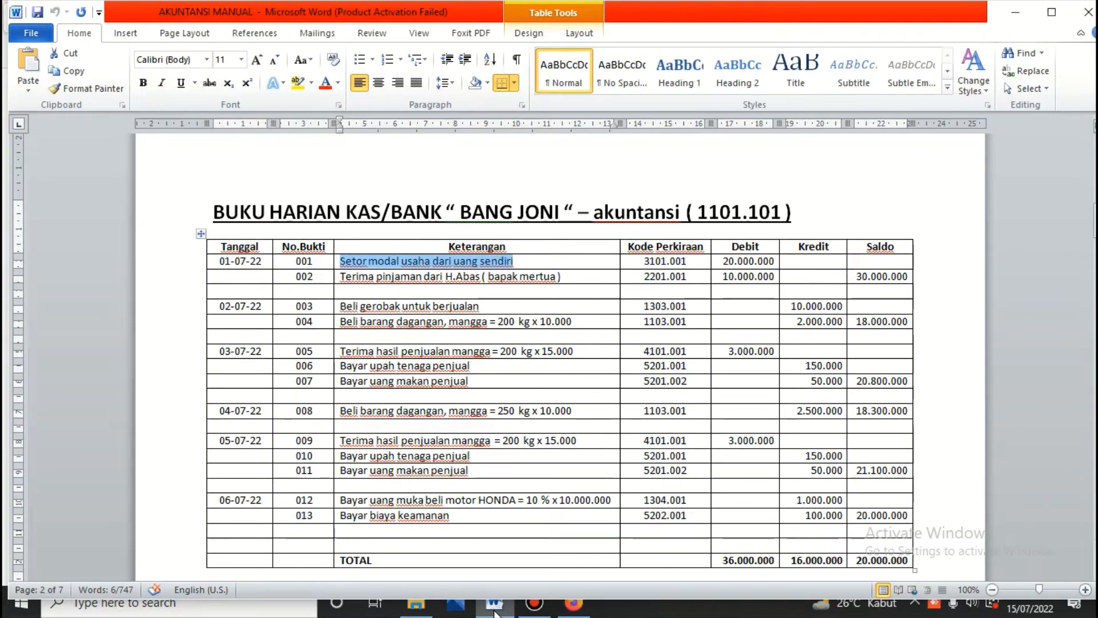
pyautogui.click(495, 612)
pyautogui.click(261, 478)
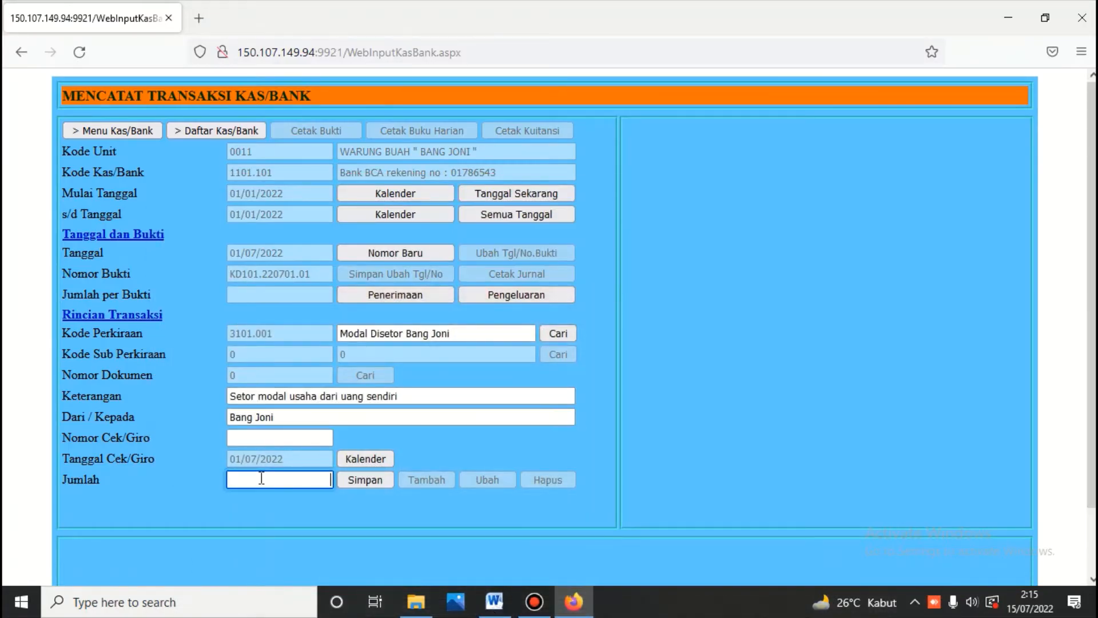
pyautogui.write('20')
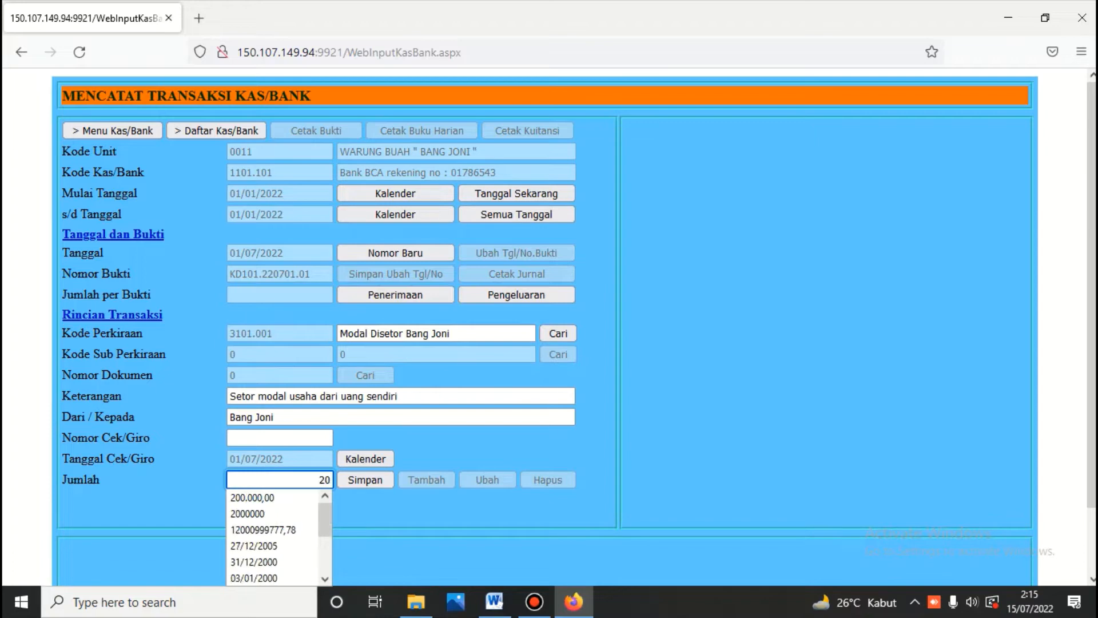
pyautogui.write('000000')
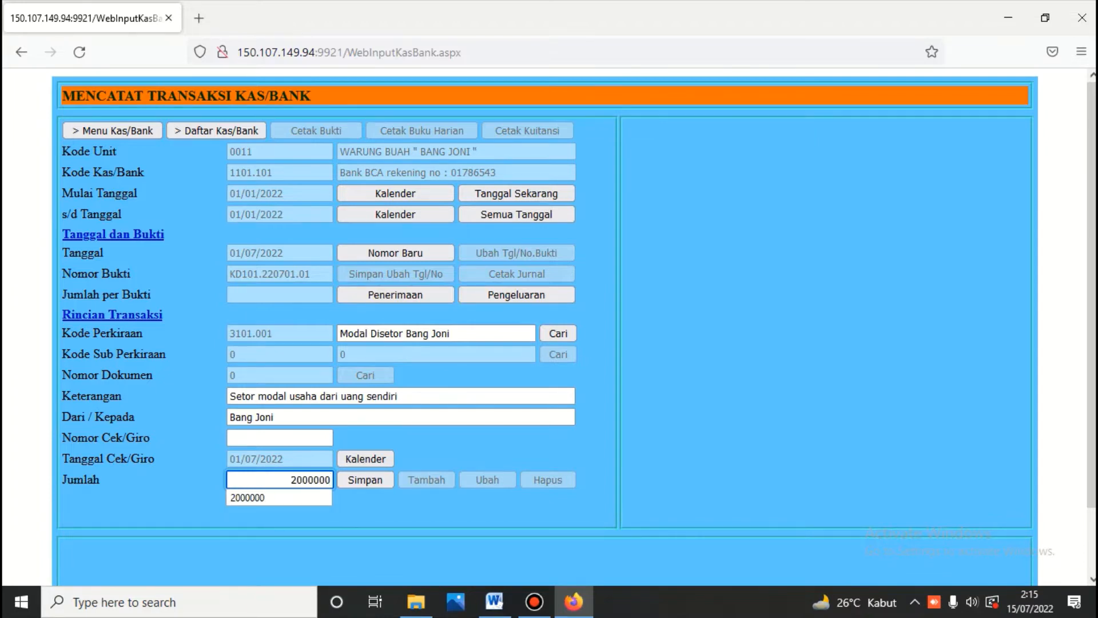
pyautogui.click(363, 475)
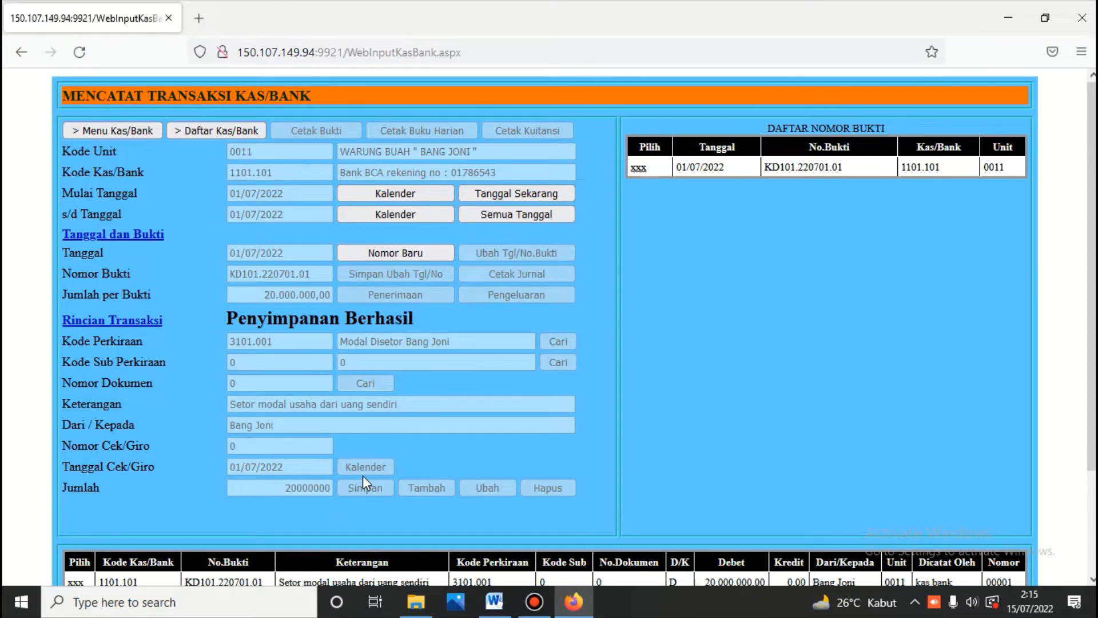
# Step: Copy the row 002 description from the manual ledger in Word
pyautogui.scroll(-3, 551, 565)
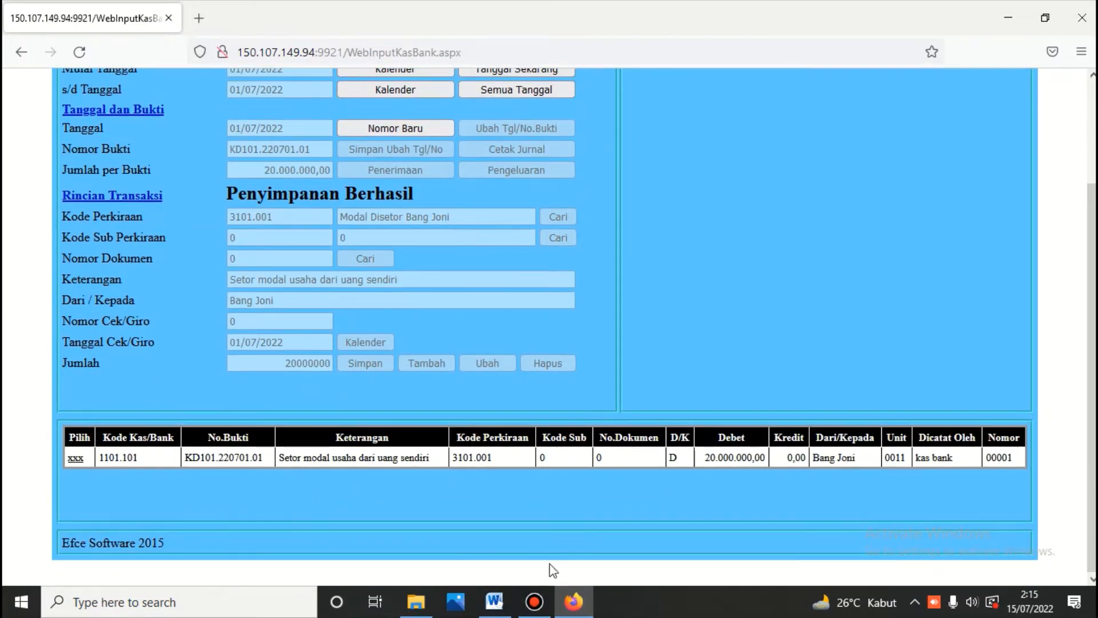
pyautogui.click(494, 602)
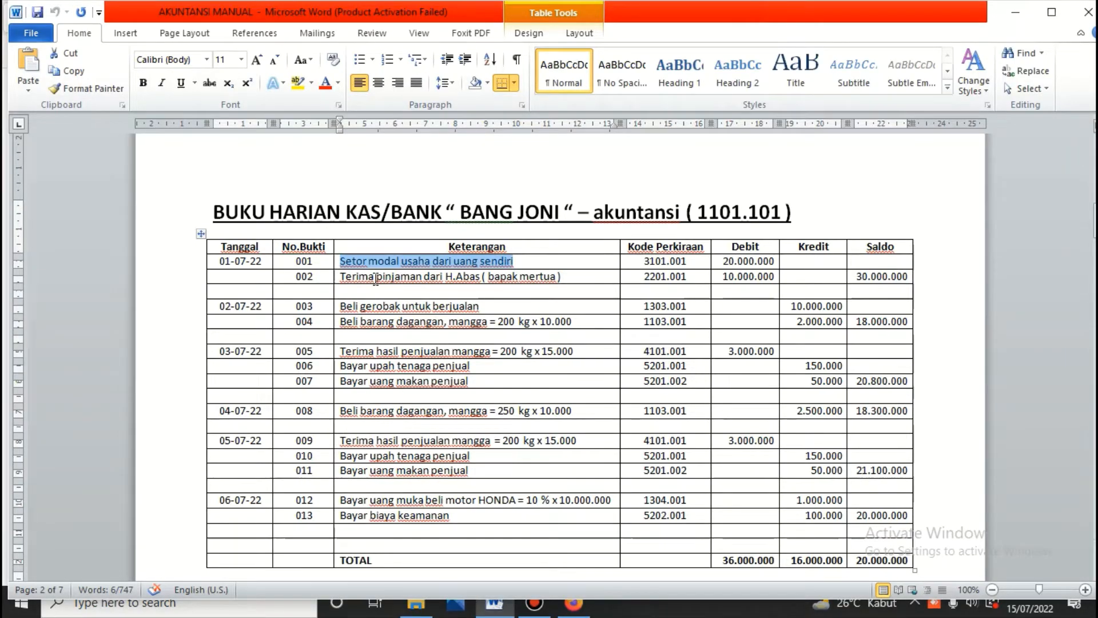
pyautogui.moveTo(341, 278)
pyautogui.mouseDown()
pyautogui.moveTo(562, 278)
pyautogui.moveTo(348, 282)
pyautogui.mouseUp()
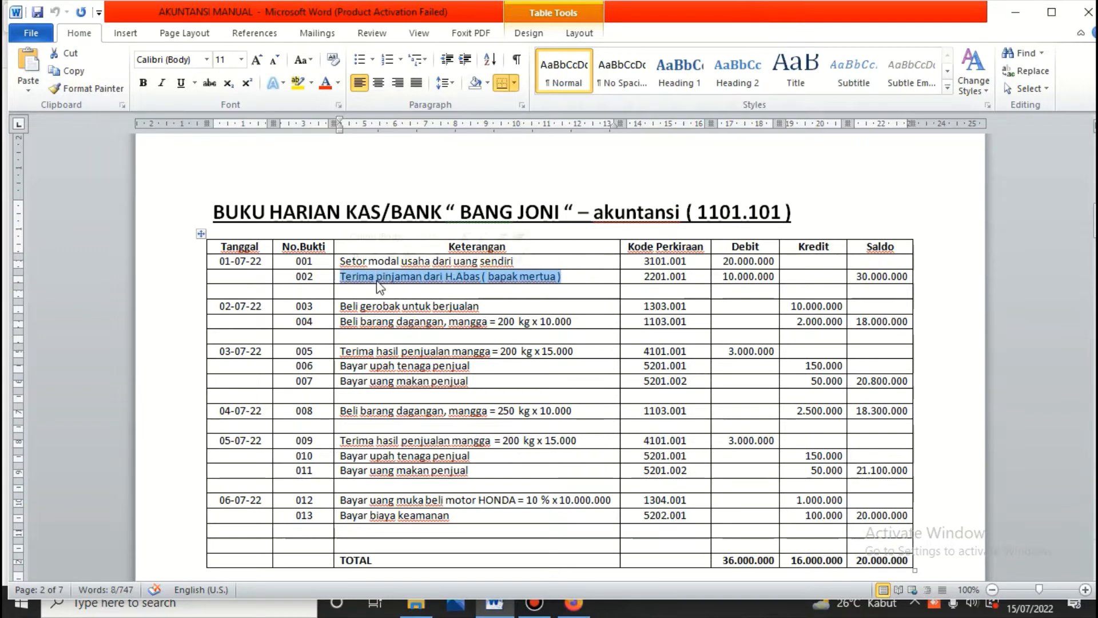
pyautogui.rightClick(378, 279)
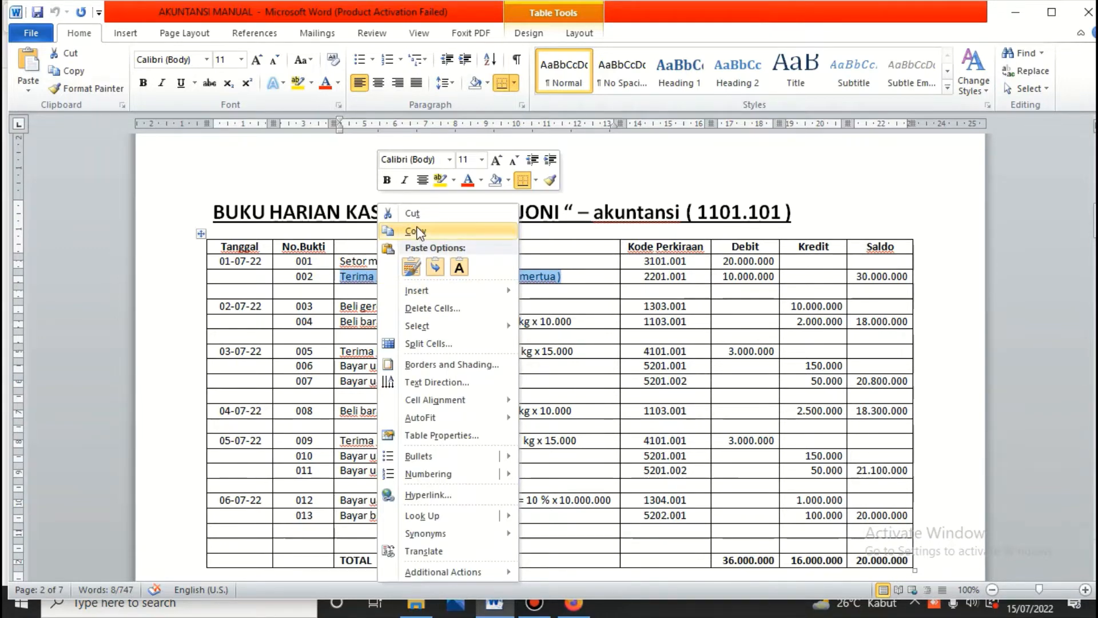
pyautogui.click(418, 231)
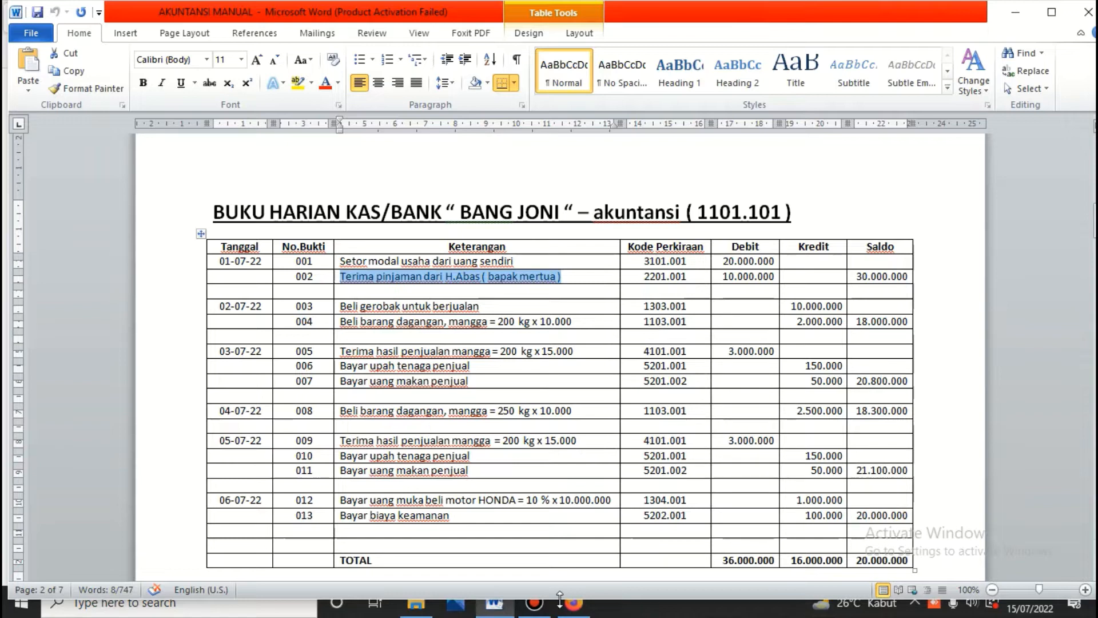
pyautogui.click(582, 612)
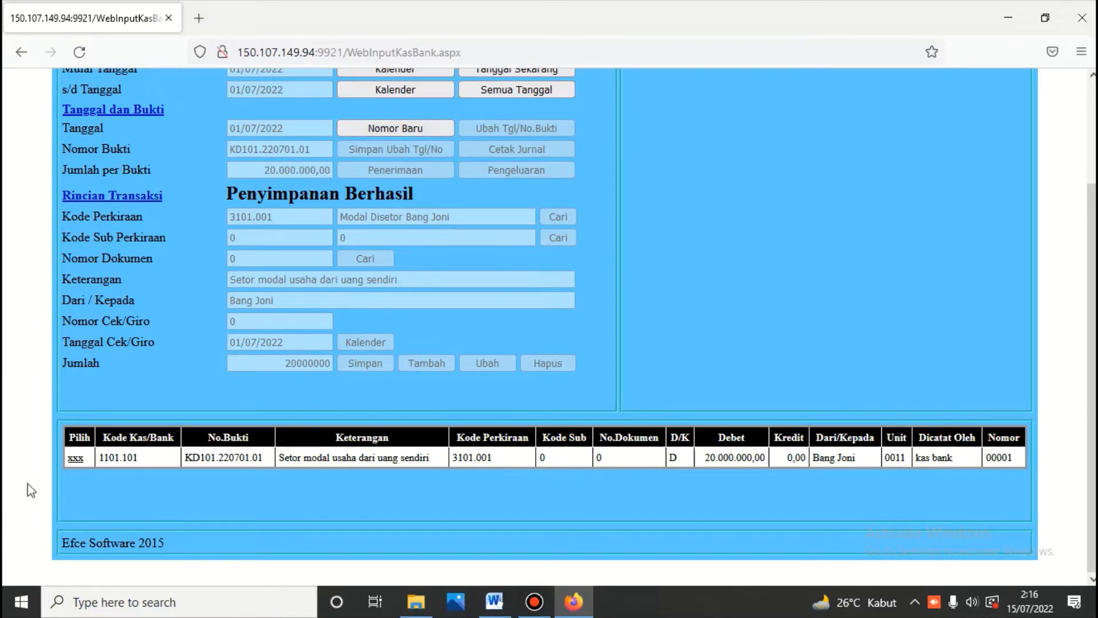
# Step: Start new Bank BCA voucher KD101.220701.02 dated 01/07/2022
pyautogui.click(75, 458)
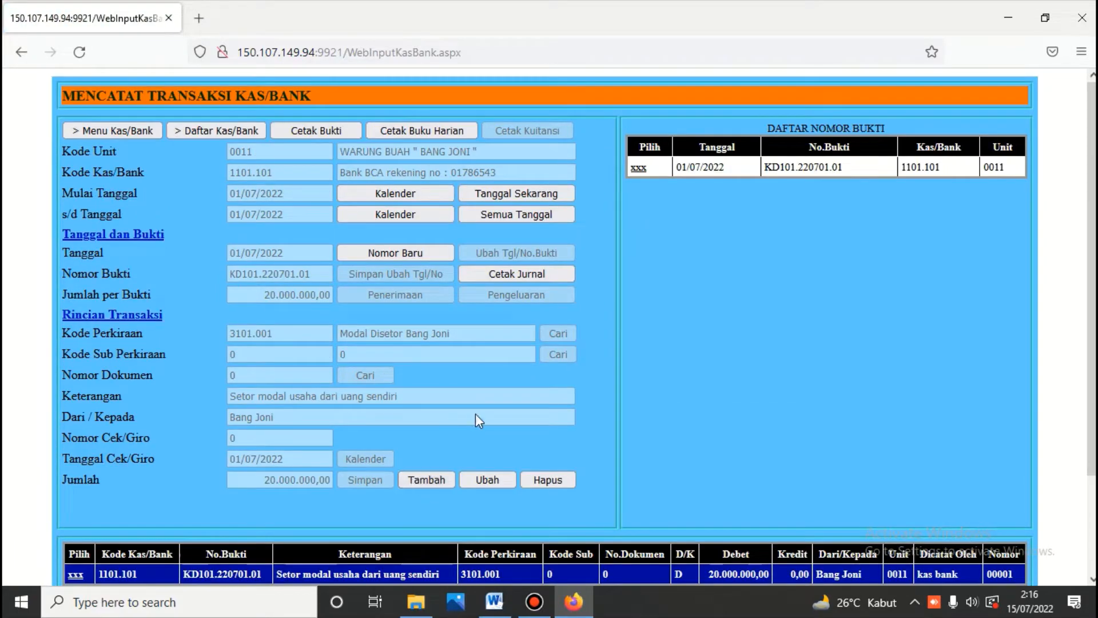
pyautogui.click(394, 252)
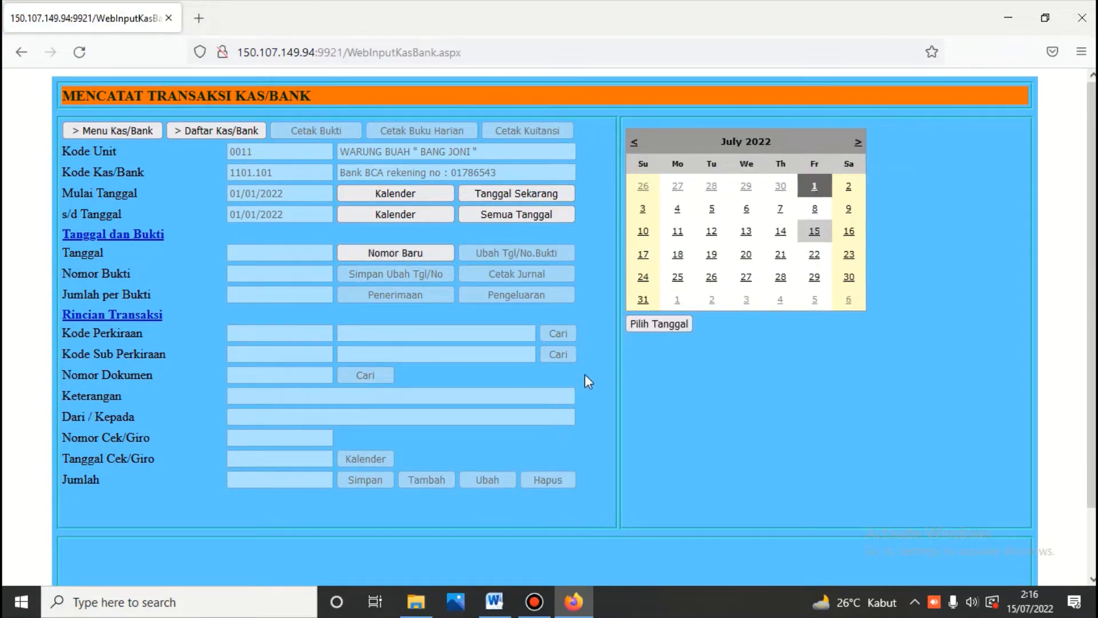
pyautogui.click(648, 328)
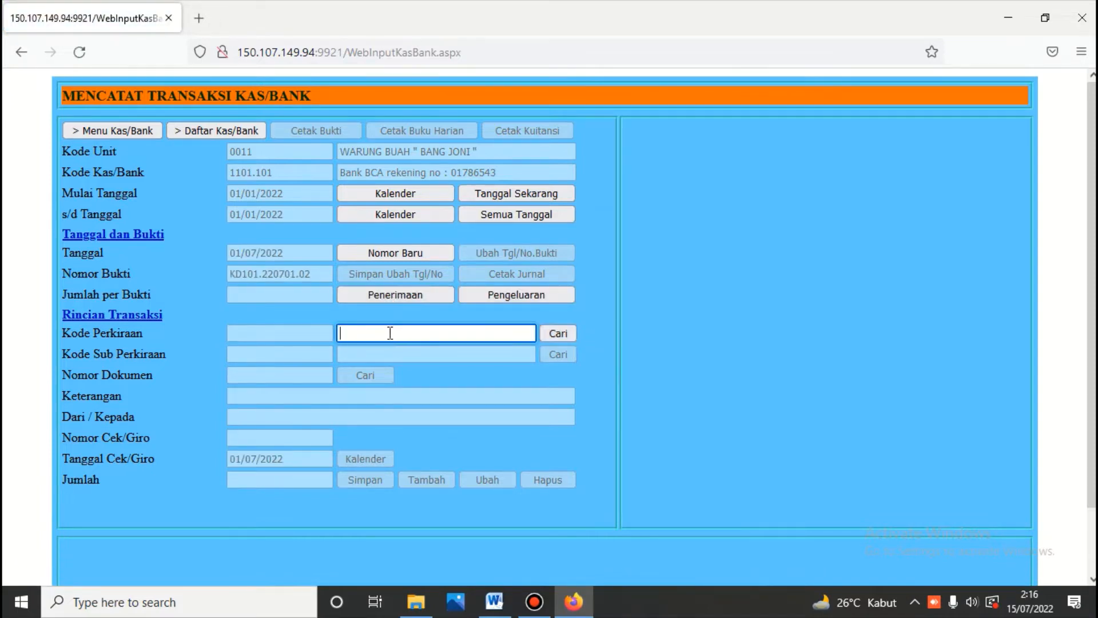
# Step: Book the receipt to loan account 2201.001 and paste the loan description into Keterangan
pyautogui.write('hut')
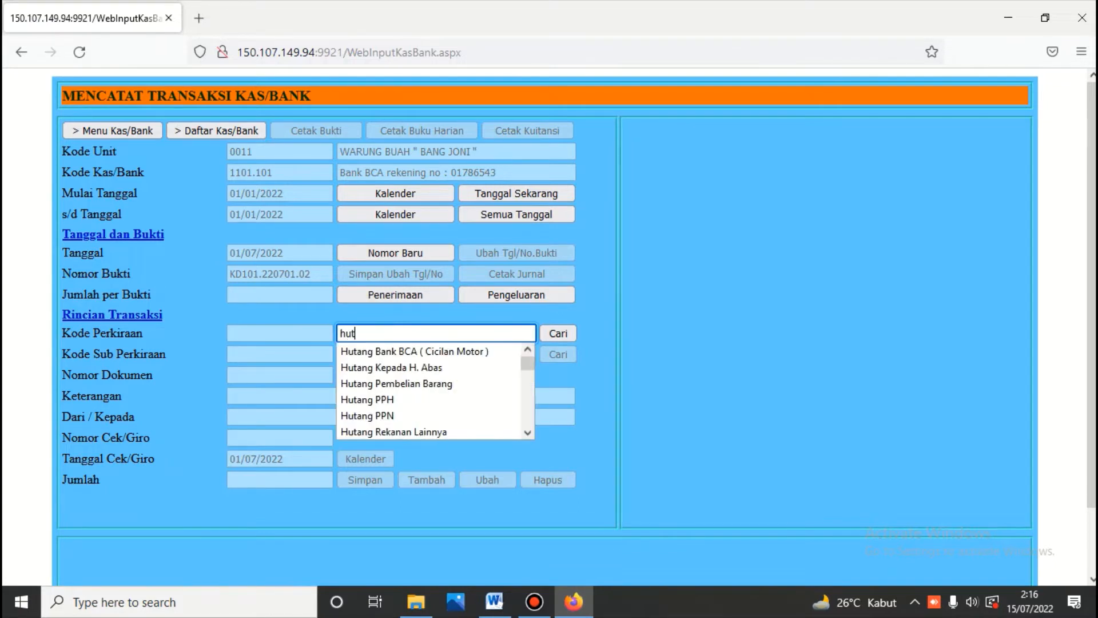
pyautogui.write('ang')
pyautogui.click(563, 332)
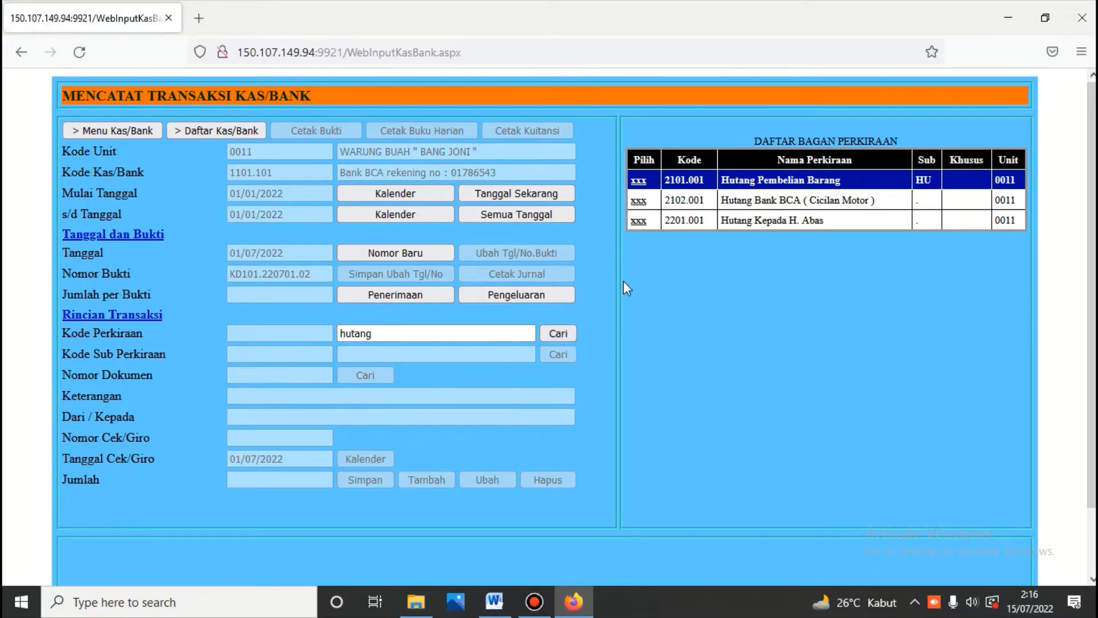
pyautogui.click(638, 222)
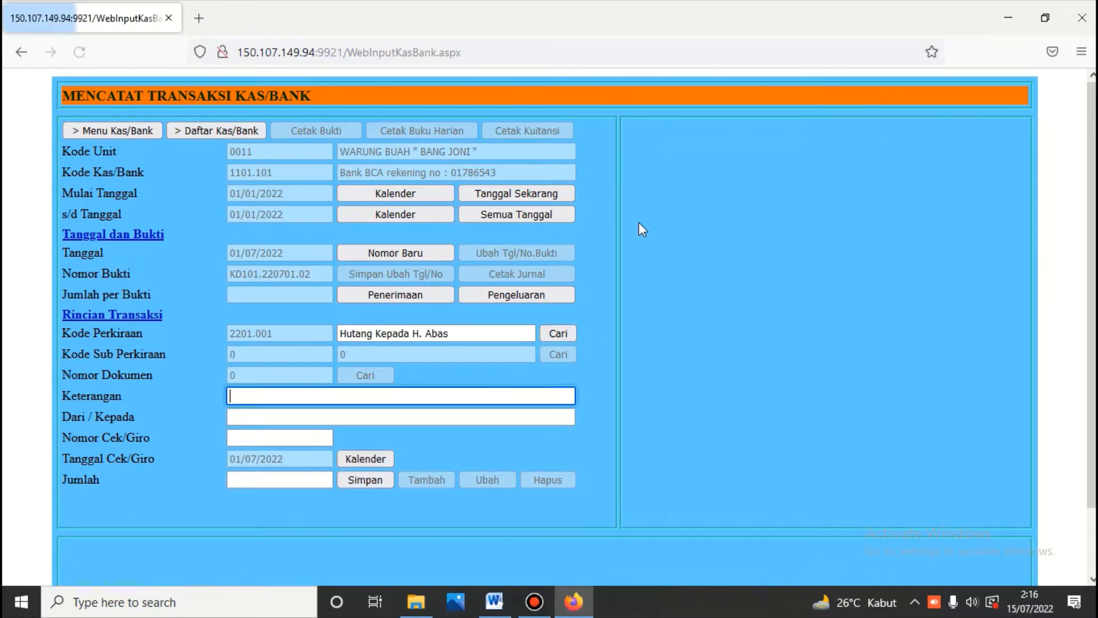
pyautogui.rightClick(405, 395)
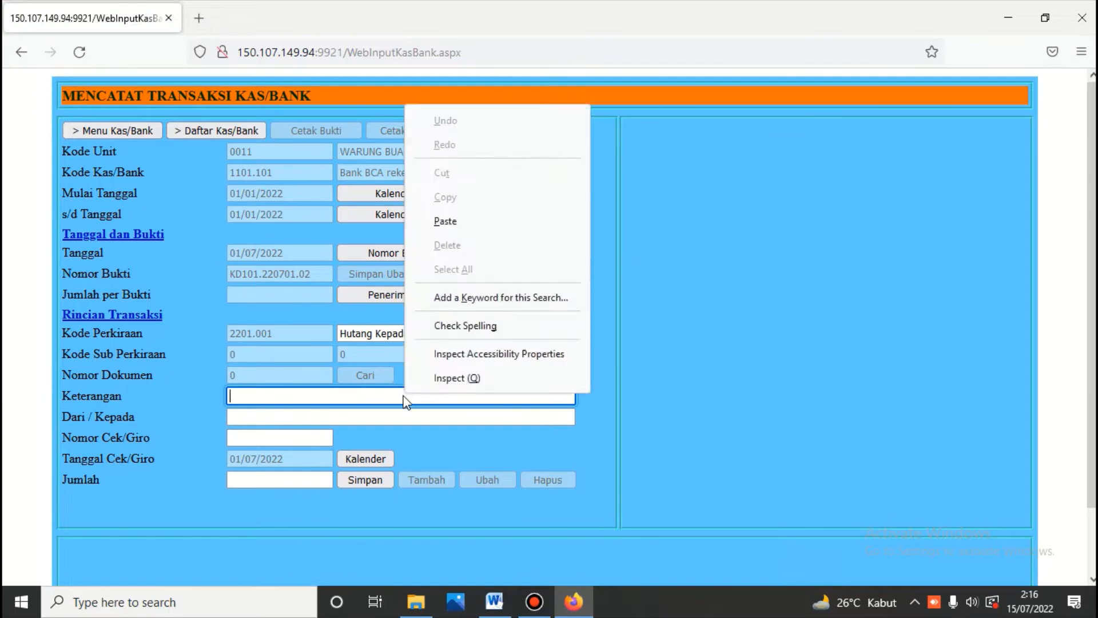
pyautogui.click(442, 220)
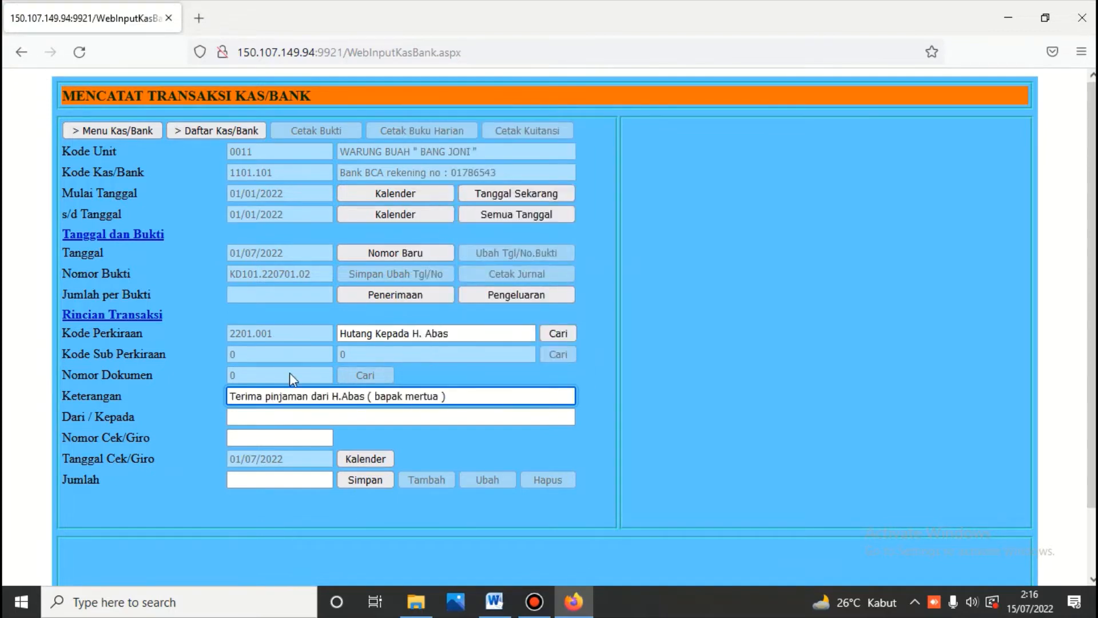
# Step: Enter the lender's name in Dari / Kepada, 10000000 as Jumlah, and save the voucher
pyautogui.click(260, 417)
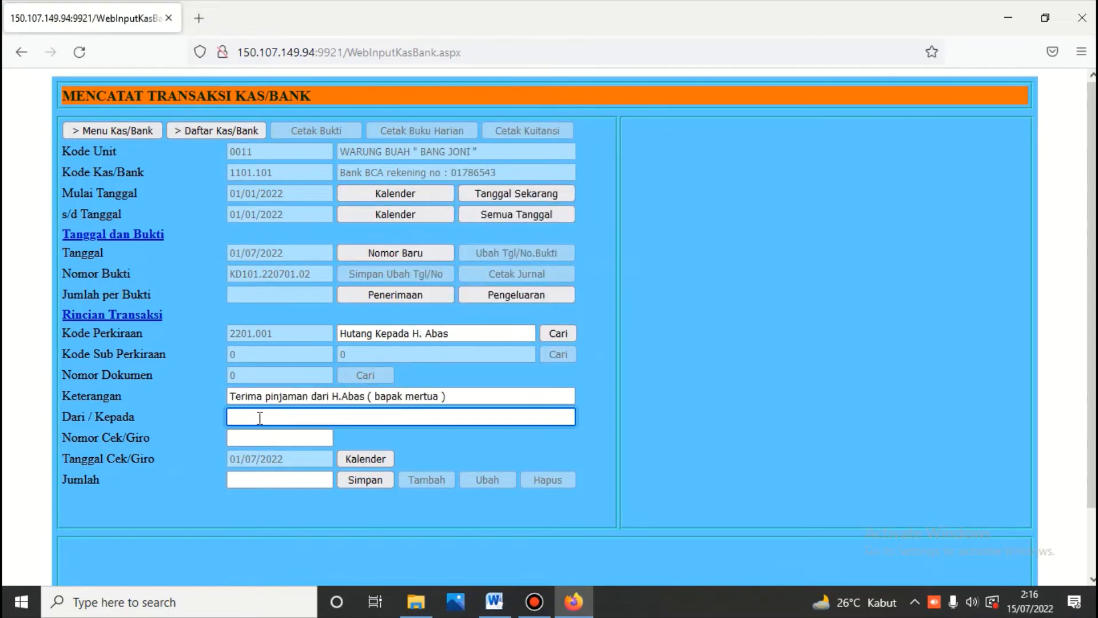
pyautogui.write('HA')
pyautogui.click(236, 417)
pyautogui.write('. Abas')
pyautogui.click(265, 484)
pyautogui.write('1')
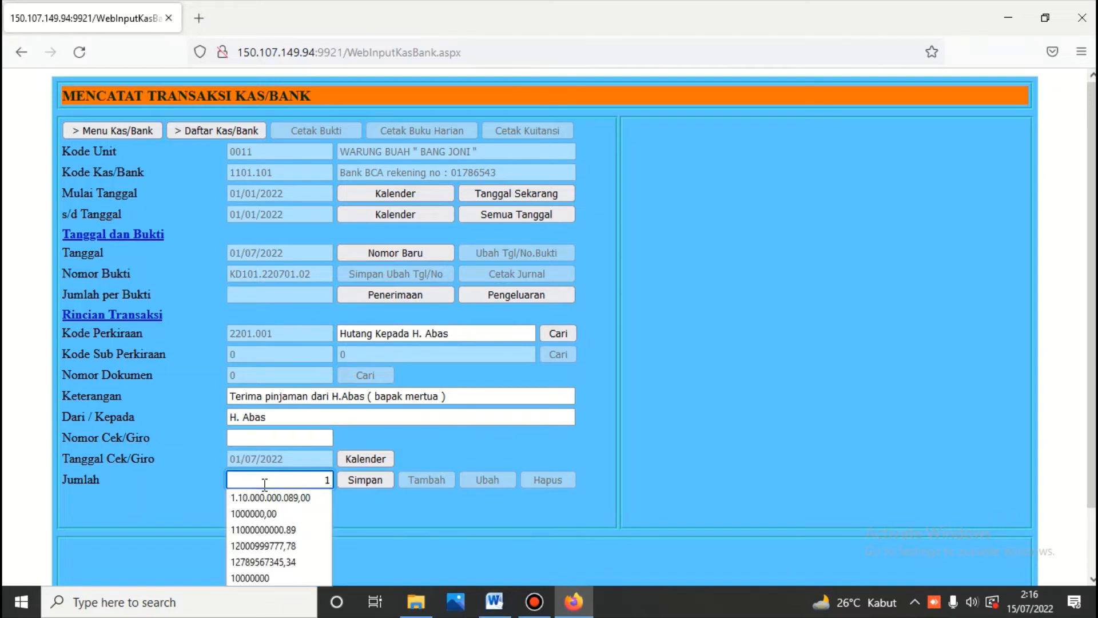
pyautogui.write('000')
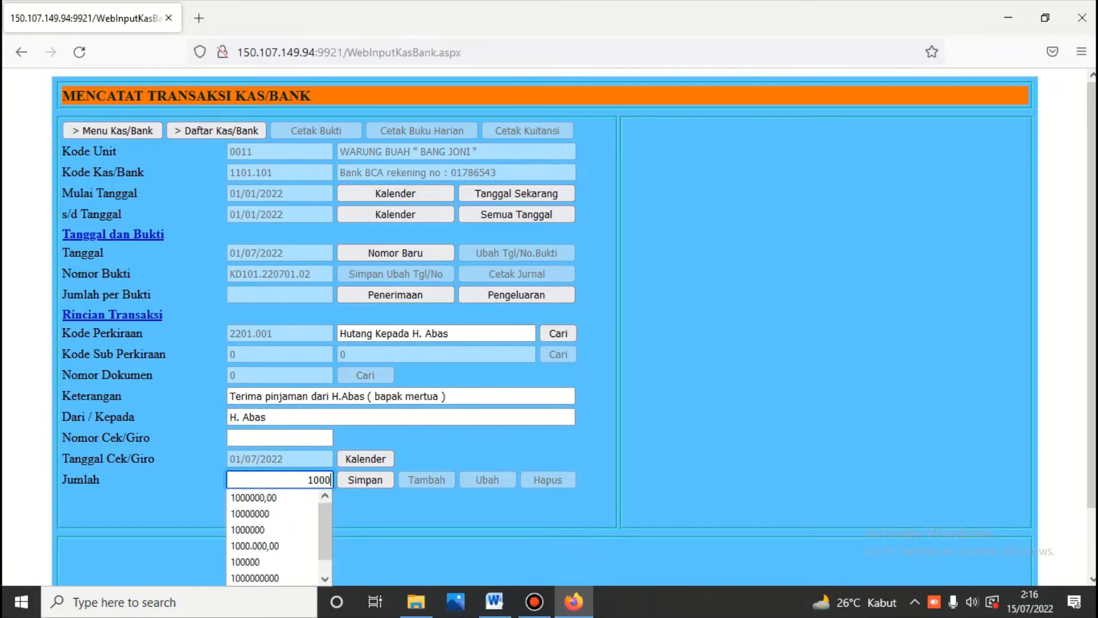
pyautogui.write('0000')
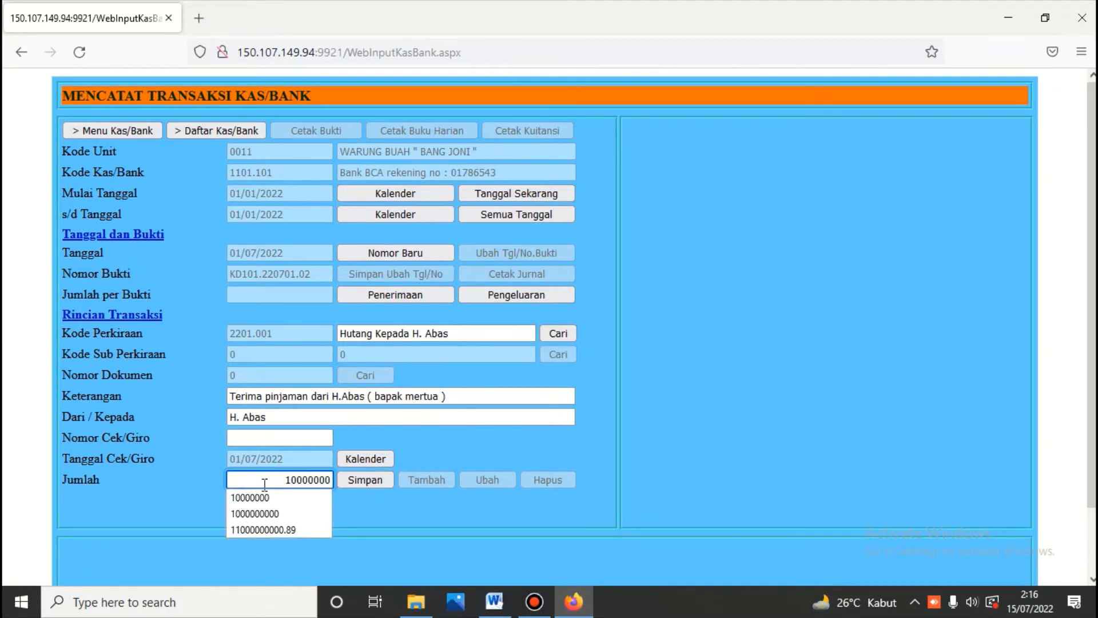
pyautogui.click(373, 478)
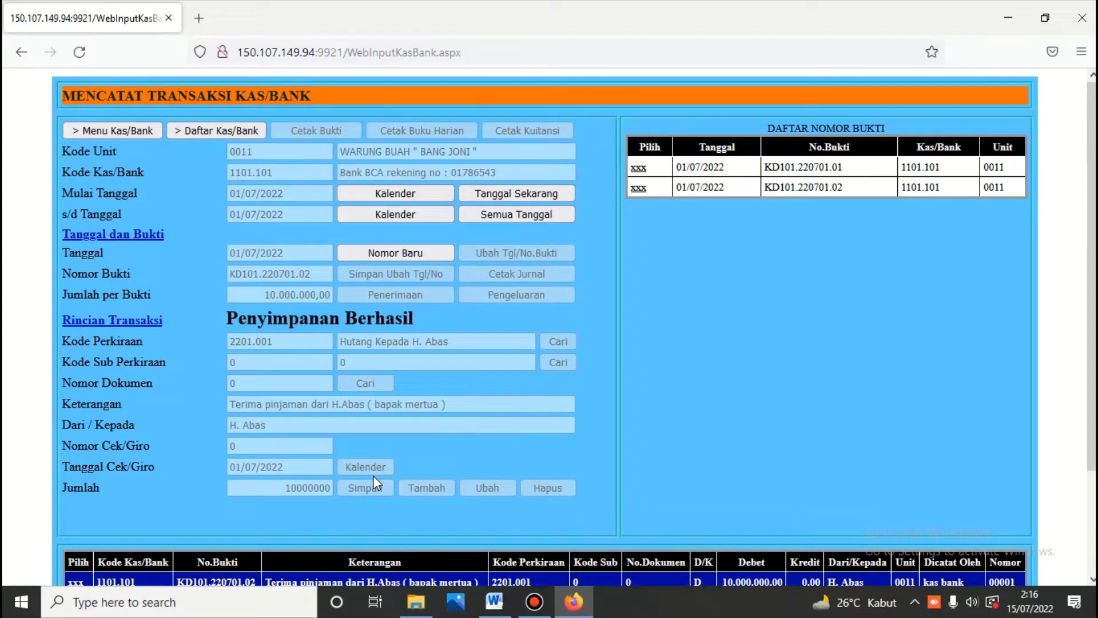
# Step: Print the Buku Harian Kas/Bank report of both vouchers and compare it with the Word ledger
pyautogui.click(638, 167)
pyautogui.click(458, 130)
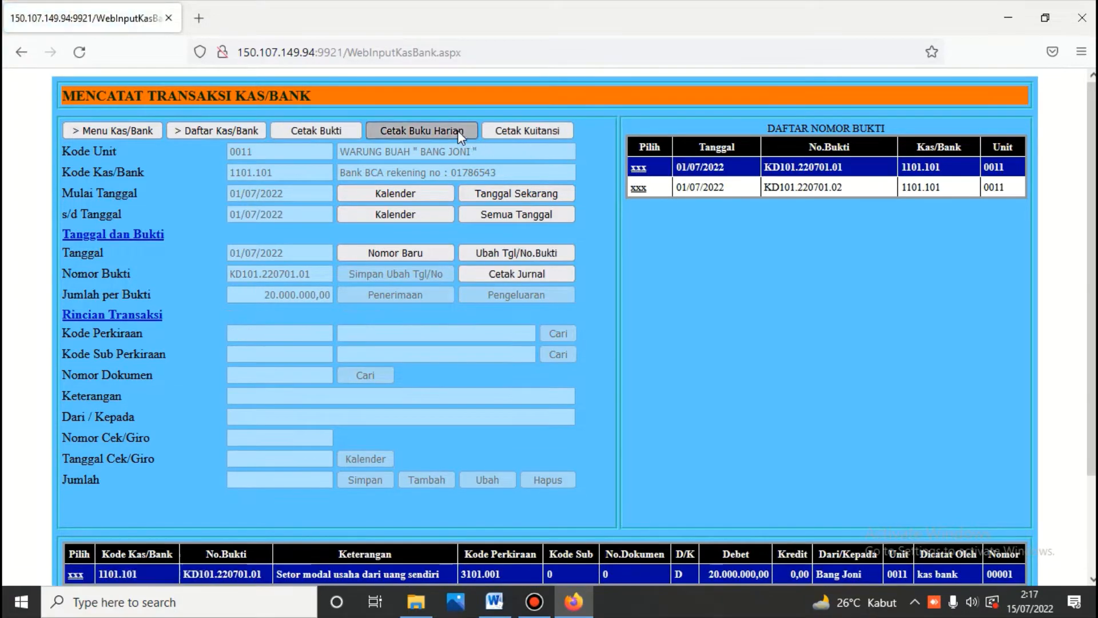
pyautogui.scroll(-3, 460, 135)
pyautogui.scroll(-5, 461, 136)
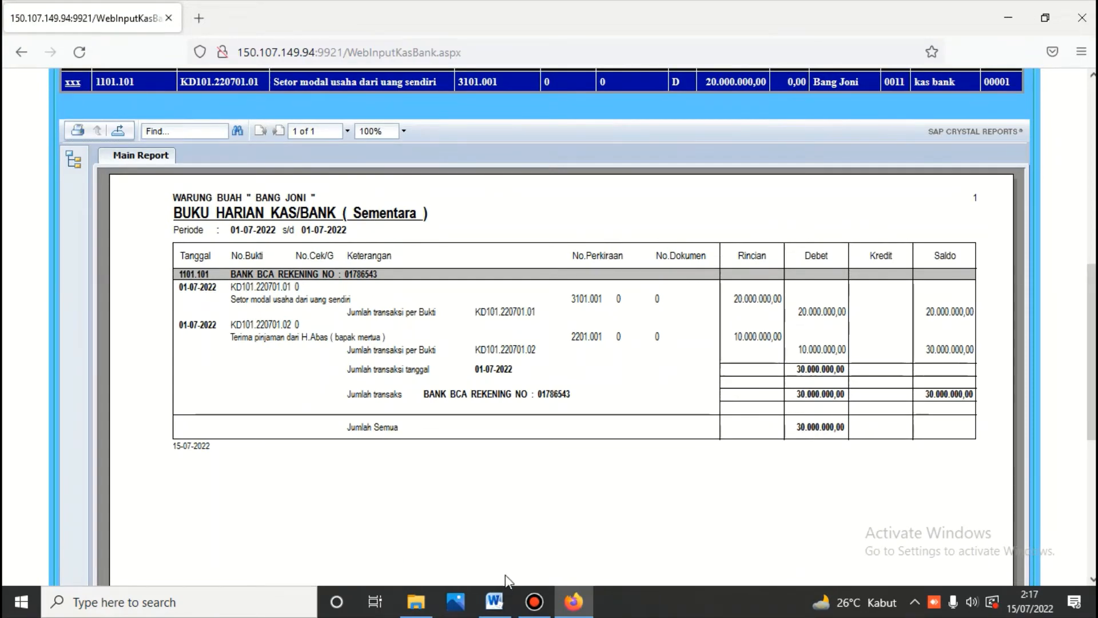
pyautogui.click(495, 601)
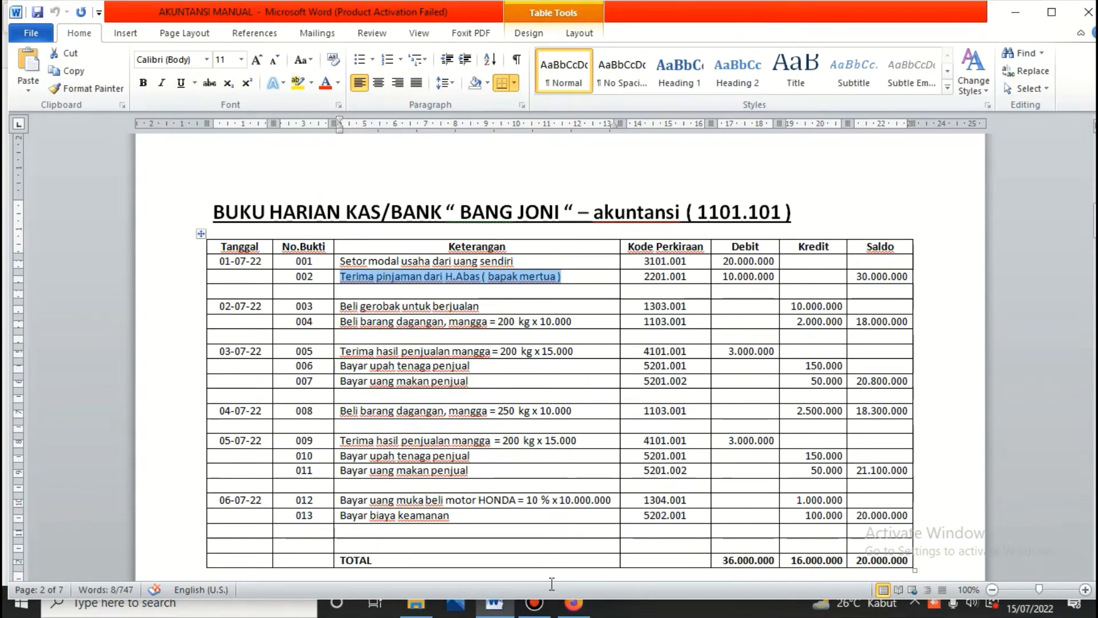
pyautogui.click(574, 602)
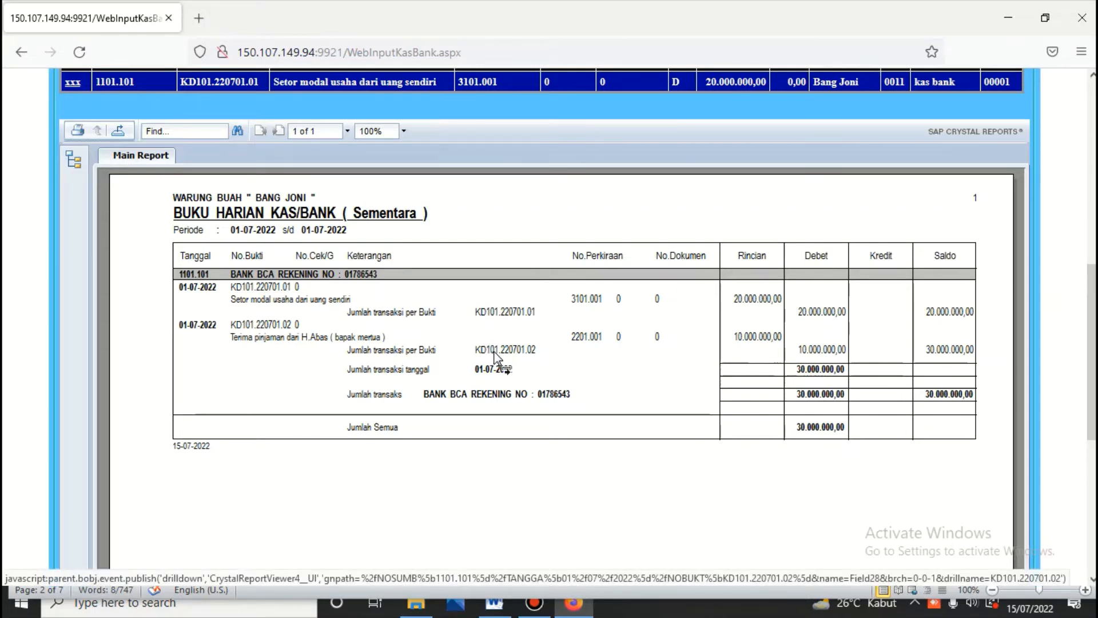
# Step: Return from the report to the Kas/Bank module menu
pyautogui.scroll(7, 494, 355)
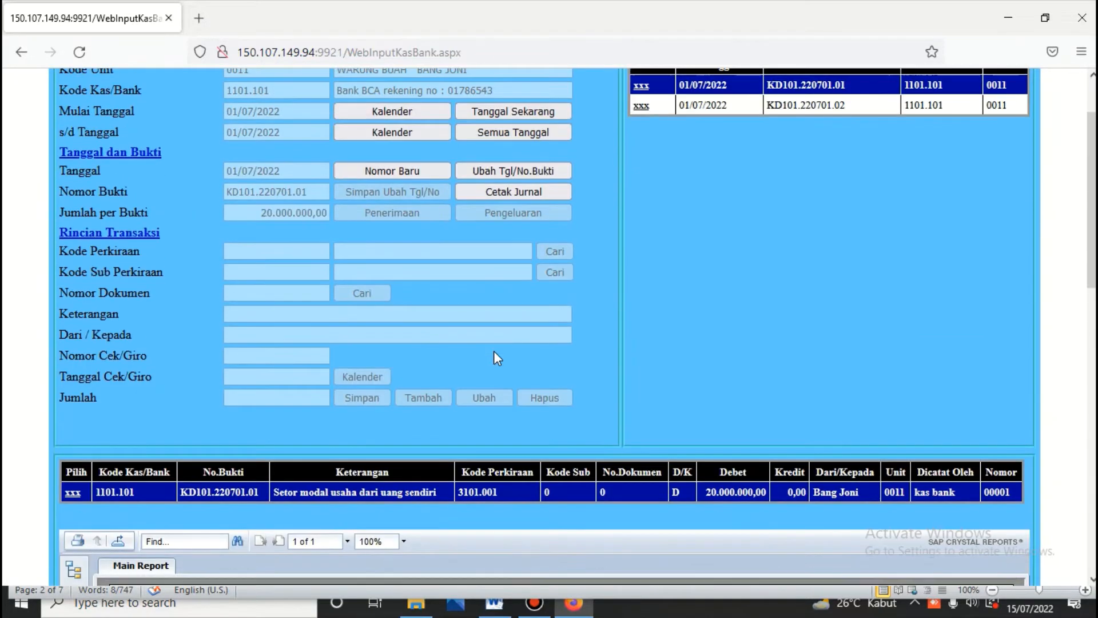
pyautogui.scroll(2, 638, 123)
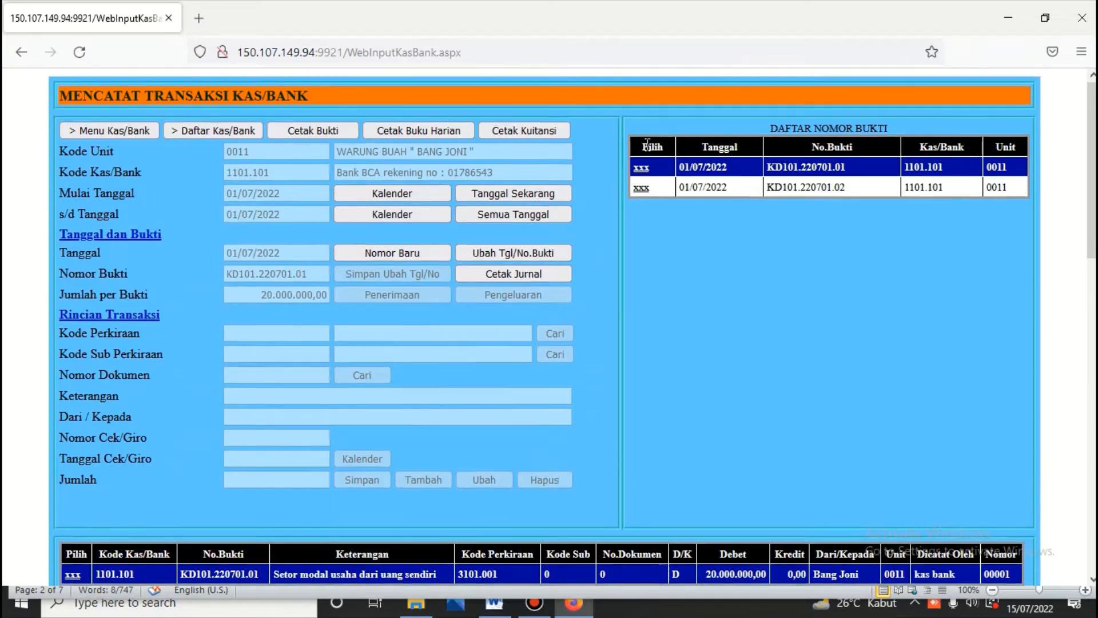
pyautogui.click(85, 127)
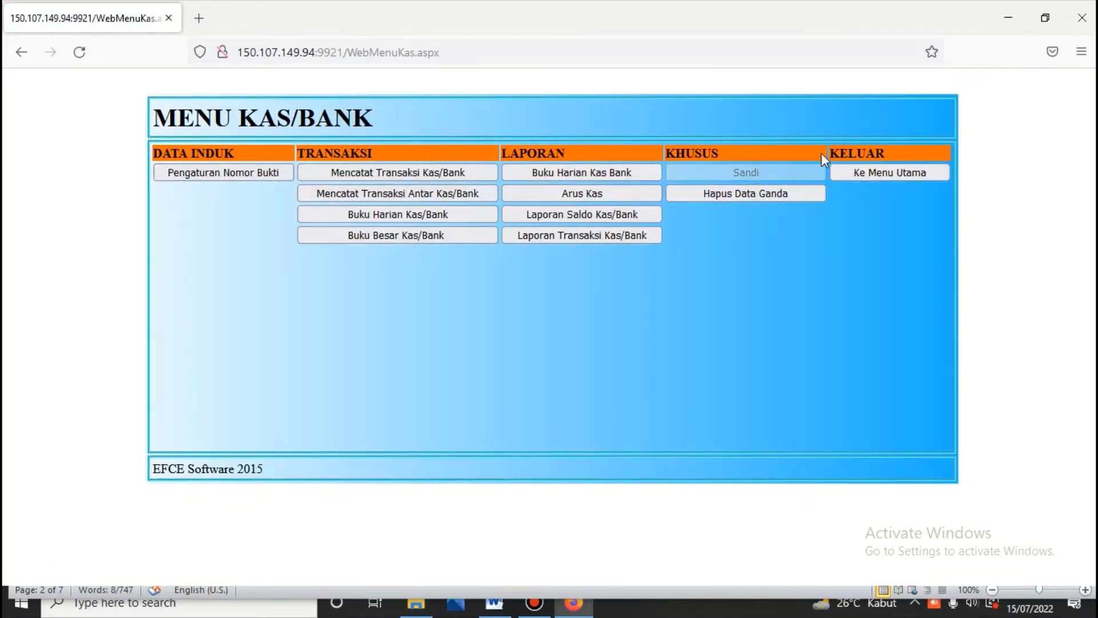
# Step: Return to the main menu and log into the Buku Besar module with its password
pyautogui.click(865, 172)
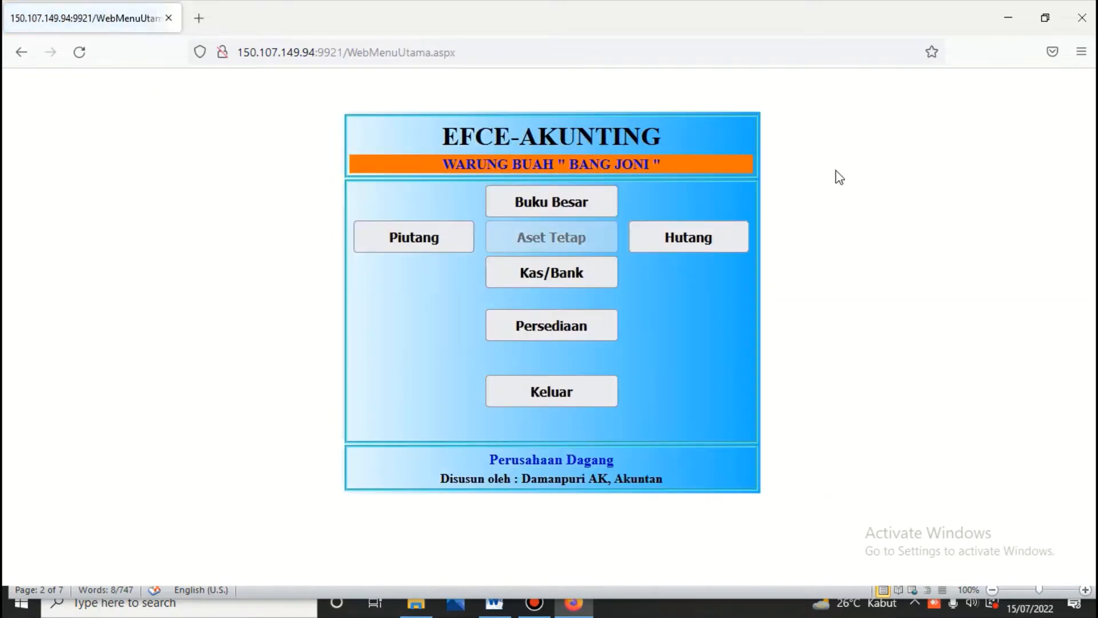
pyautogui.click(598, 201)
pyautogui.write('123')
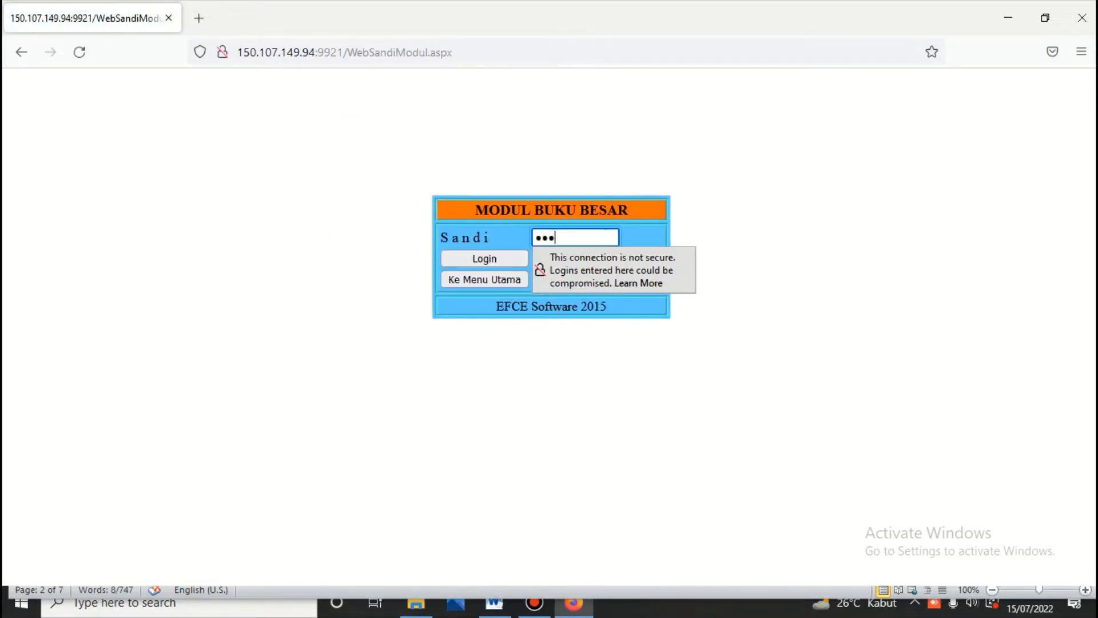
pyautogui.click(513, 253)
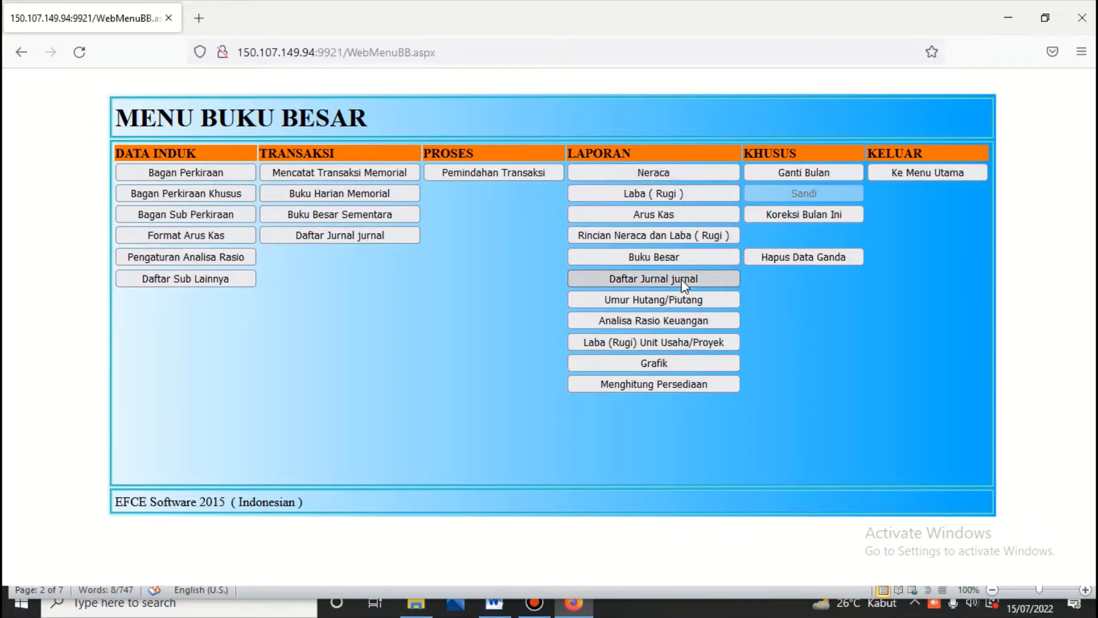
# Step: Print the scontro Neraca as of 01-07-2022, balancing at 30.000.000,00 with 10,000,000 debt and 20,000,000 capital
pyautogui.click(659, 174)
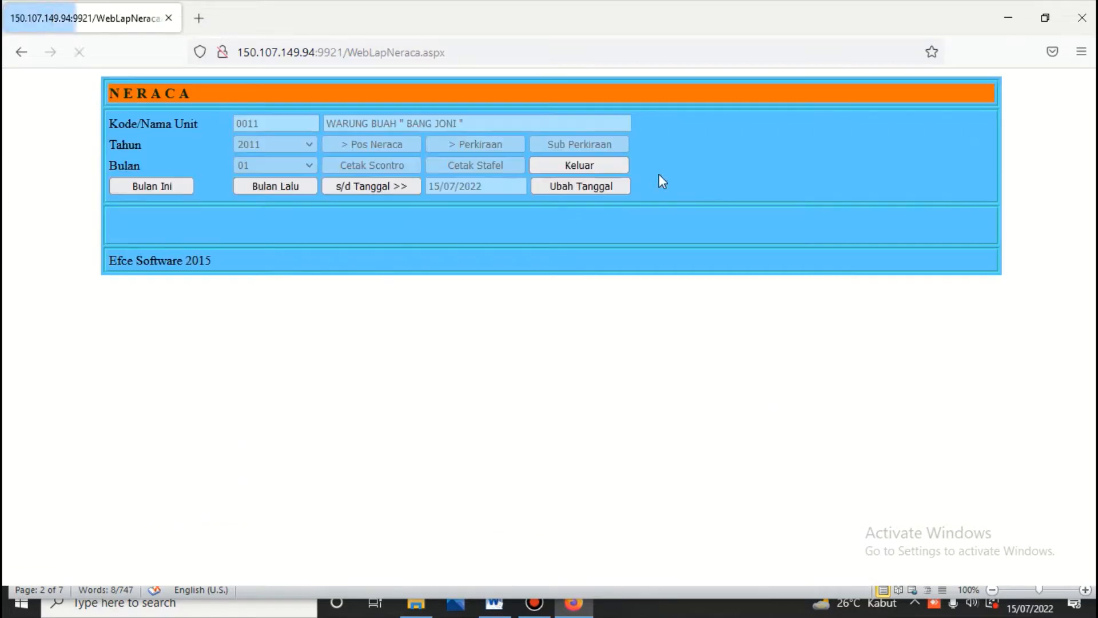
pyautogui.click(369, 191)
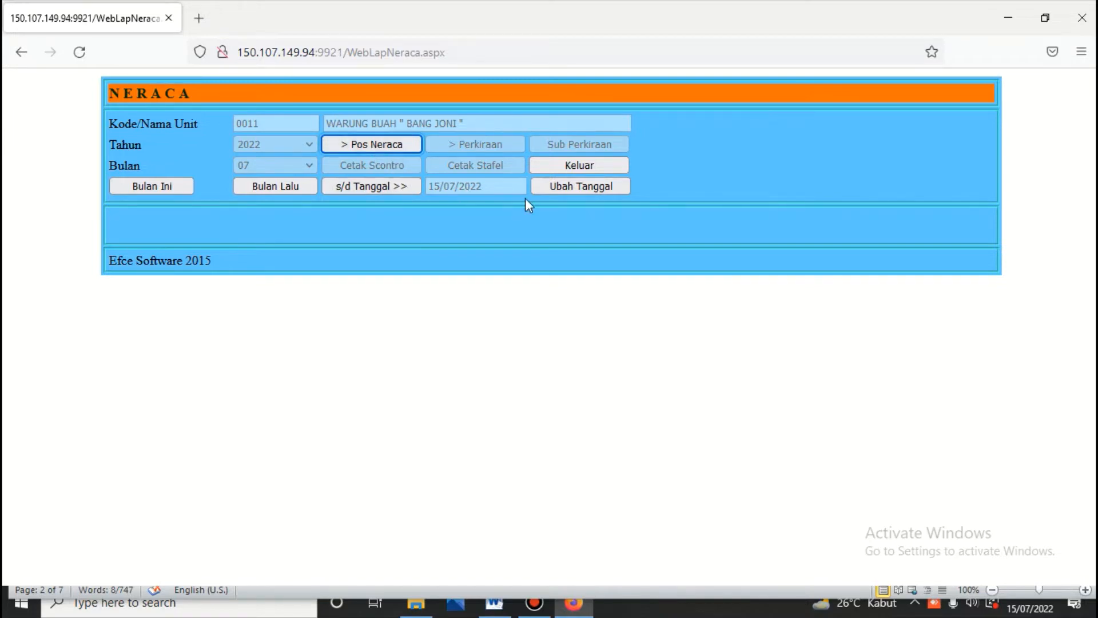
pyautogui.click(580, 183)
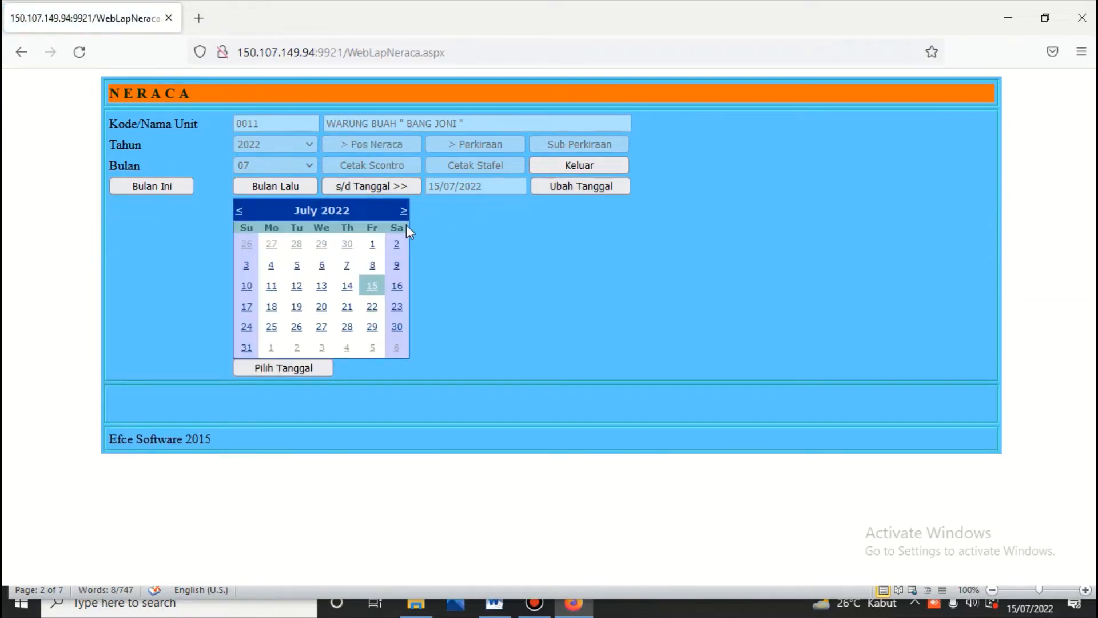
pyautogui.click(373, 246)
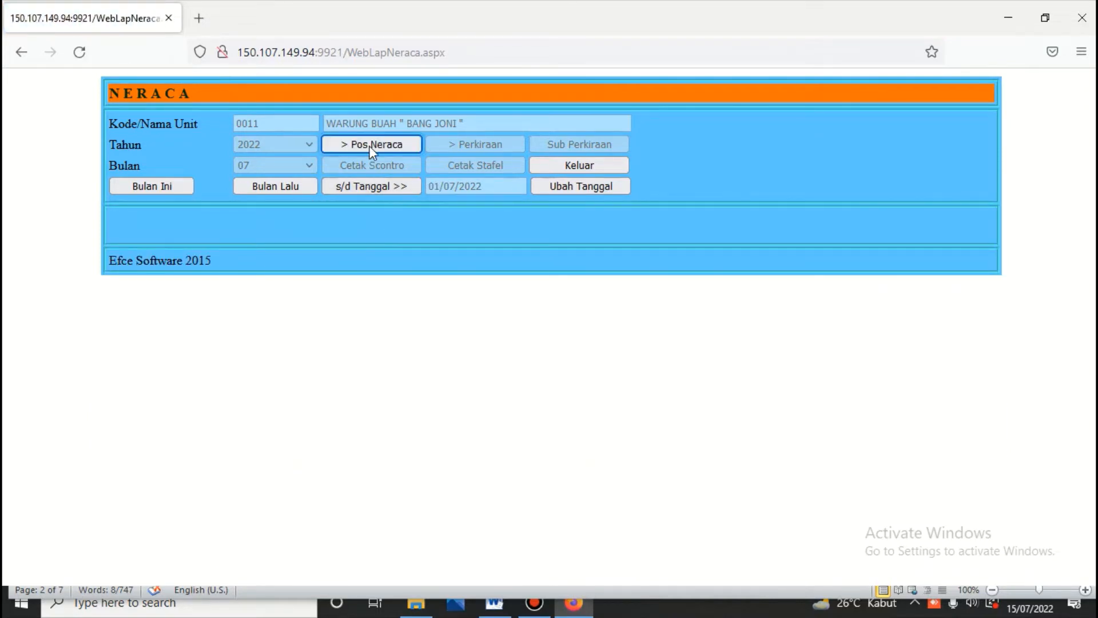
pyautogui.click(366, 143)
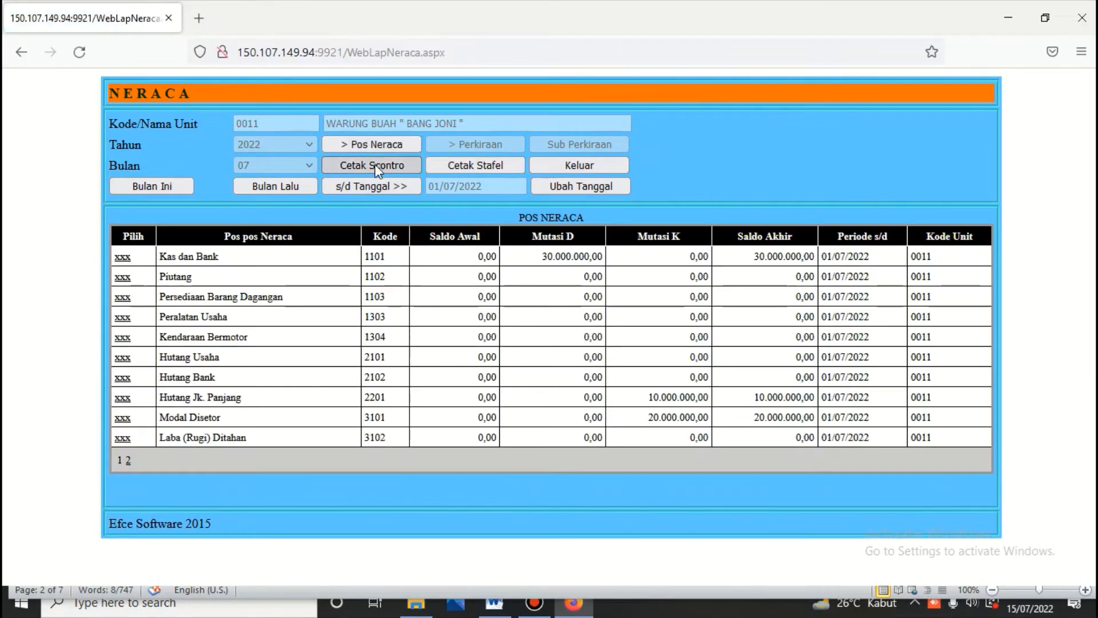
pyautogui.click(375, 164)
pyautogui.scroll(-2, 375, 164)
pyautogui.scroll(-2, 375, 164)
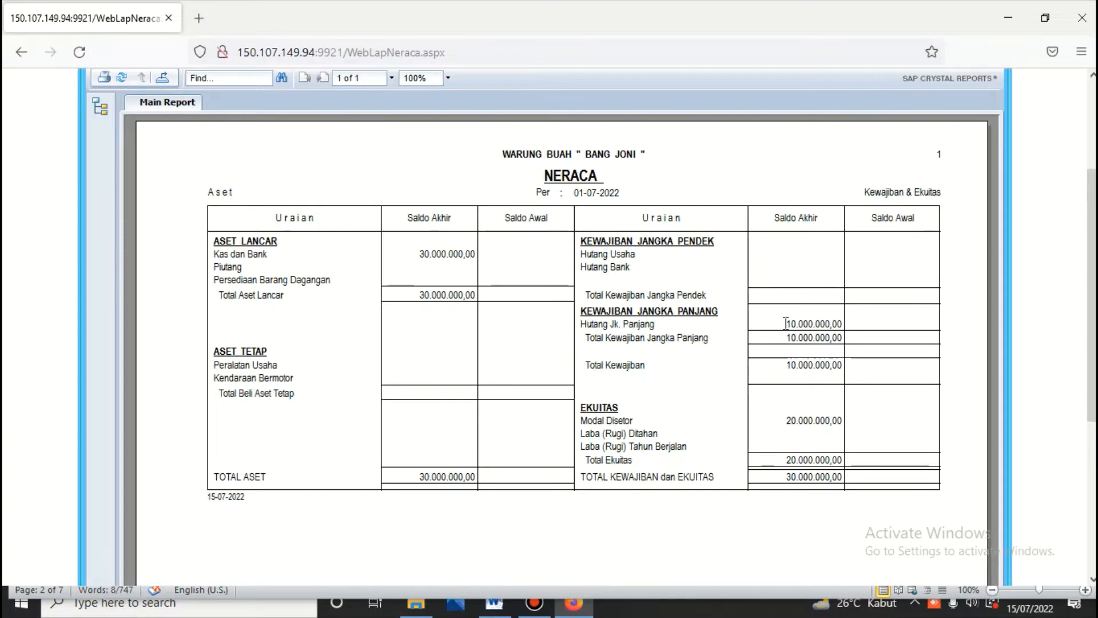
pyautogui.scroll(3, 418, 164)
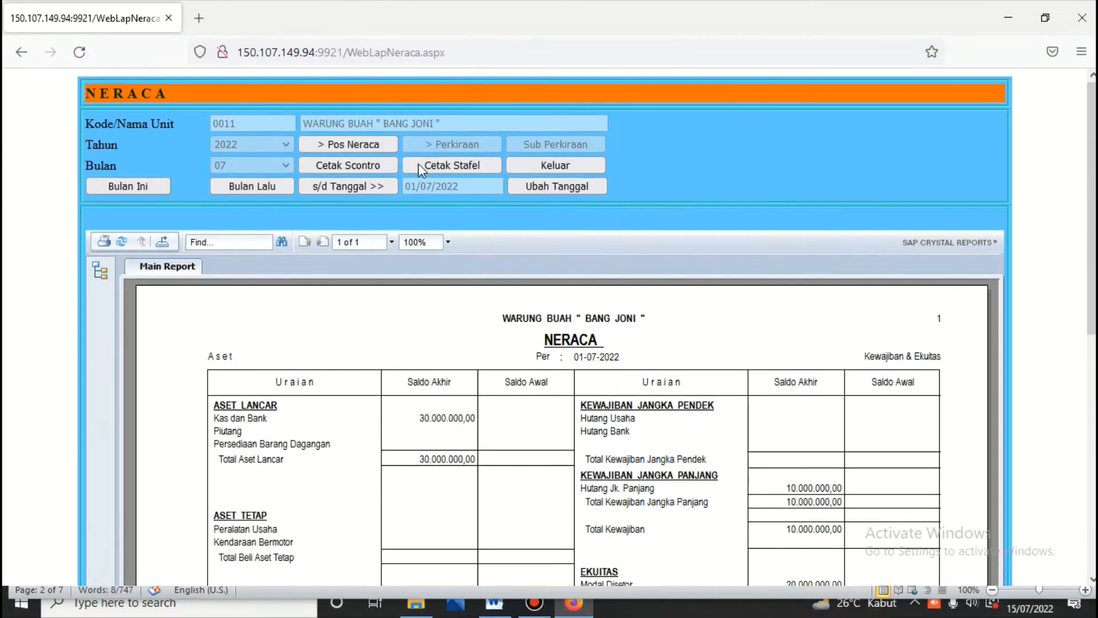
# Step: Reprint the Neraca scontro with both totals at 30.000.000,00, then exit to the Buku Besar menu
pyautogui.click(366, 146)
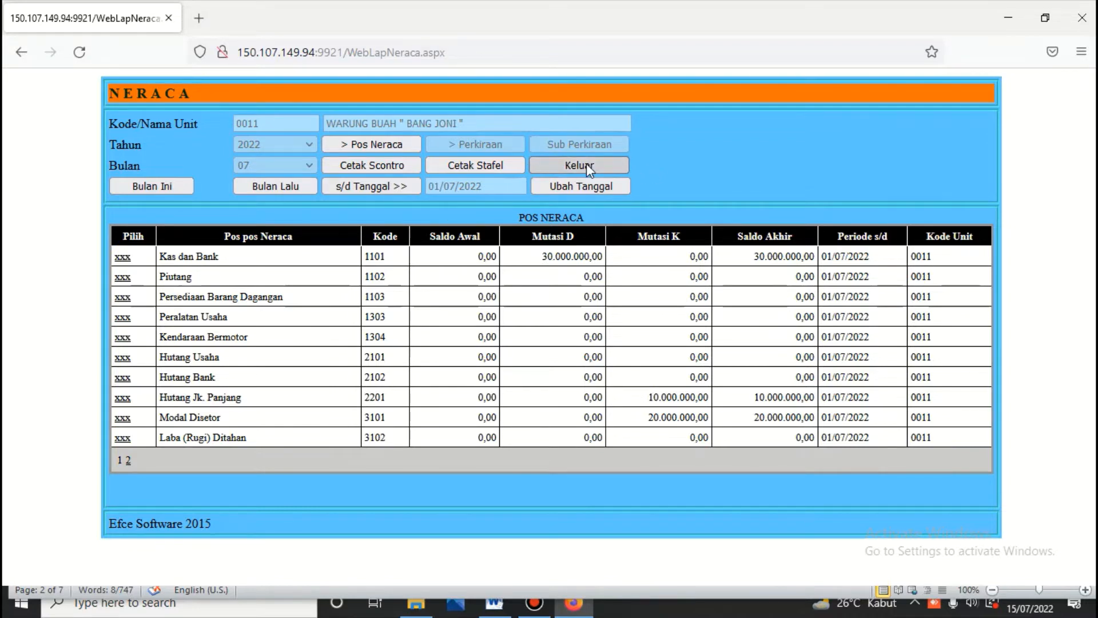
pyautogui.click(414, 167)
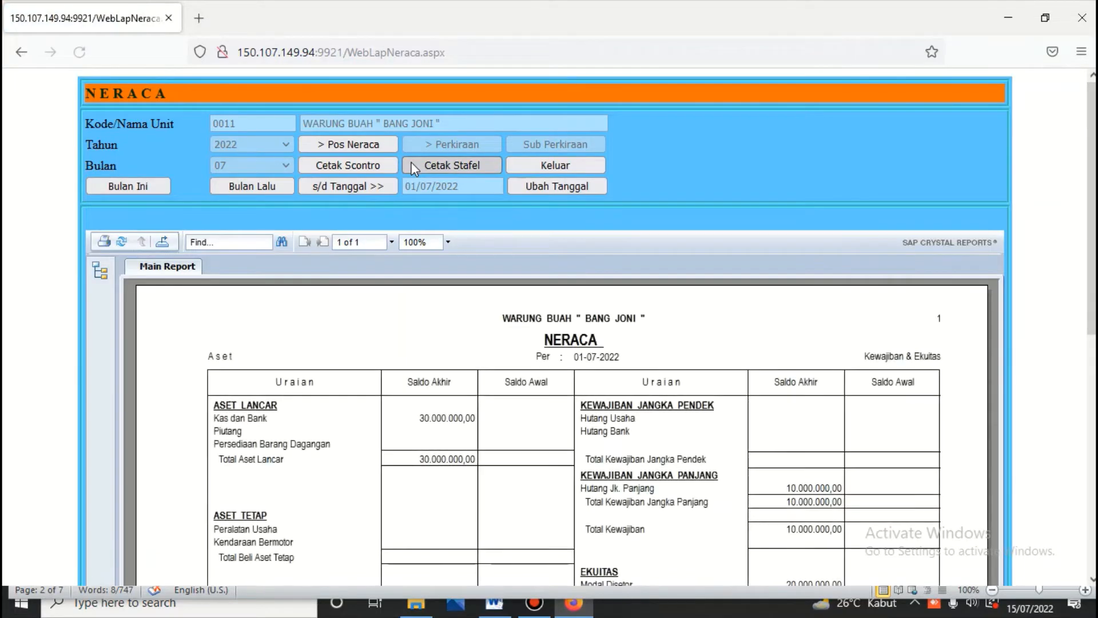
pyautogui.scroll(-3, 412, 169)
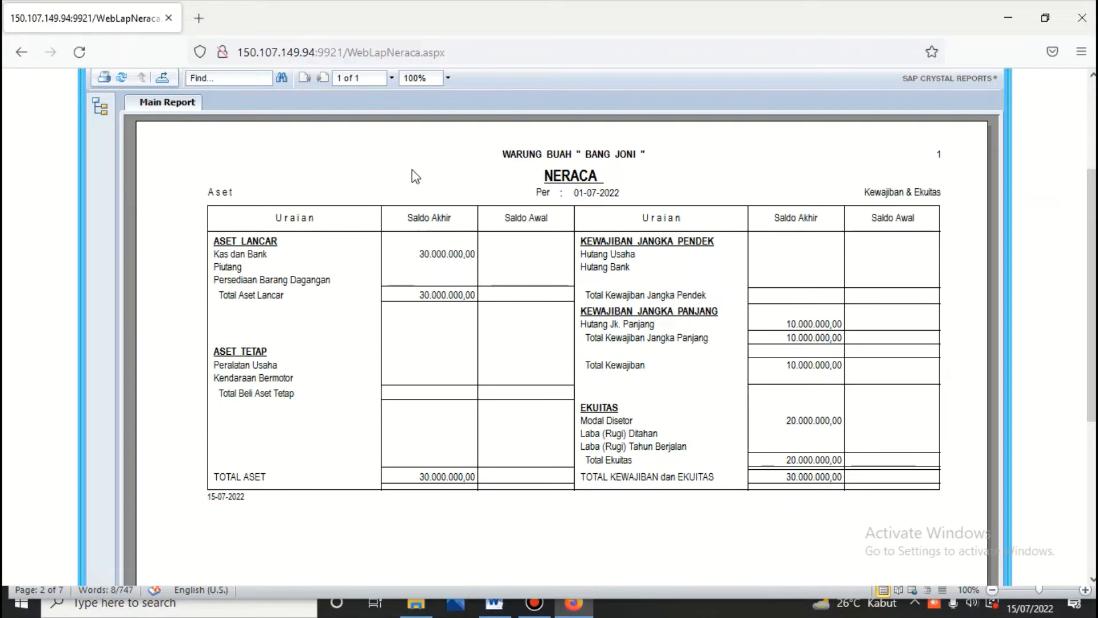
pyautogui.scroll(3, 412, 169)
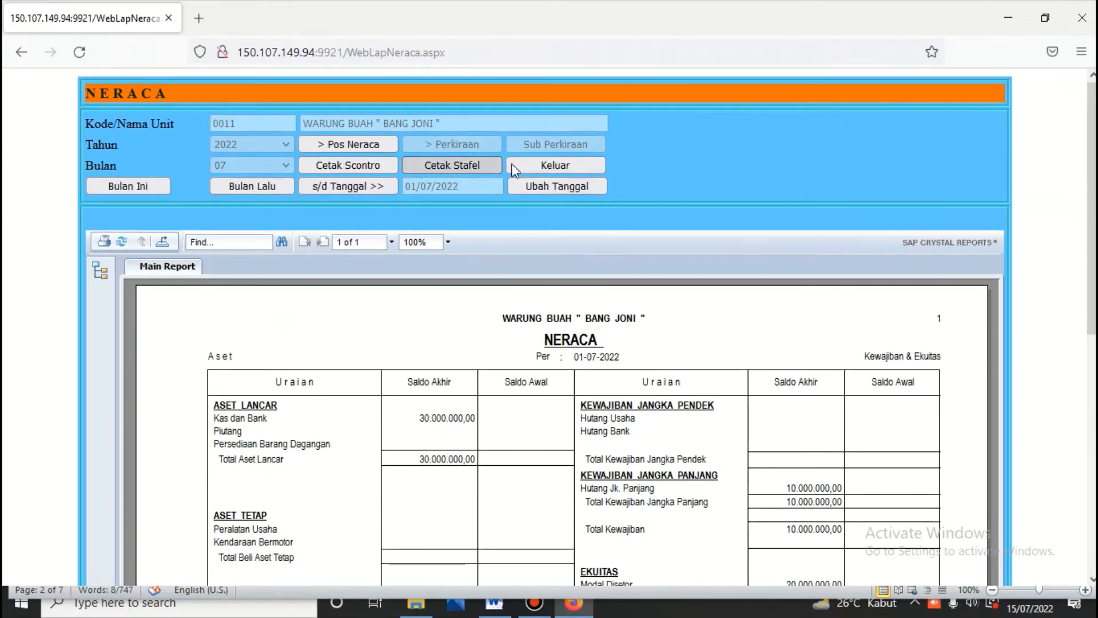
pyautogui.click(550, 165)
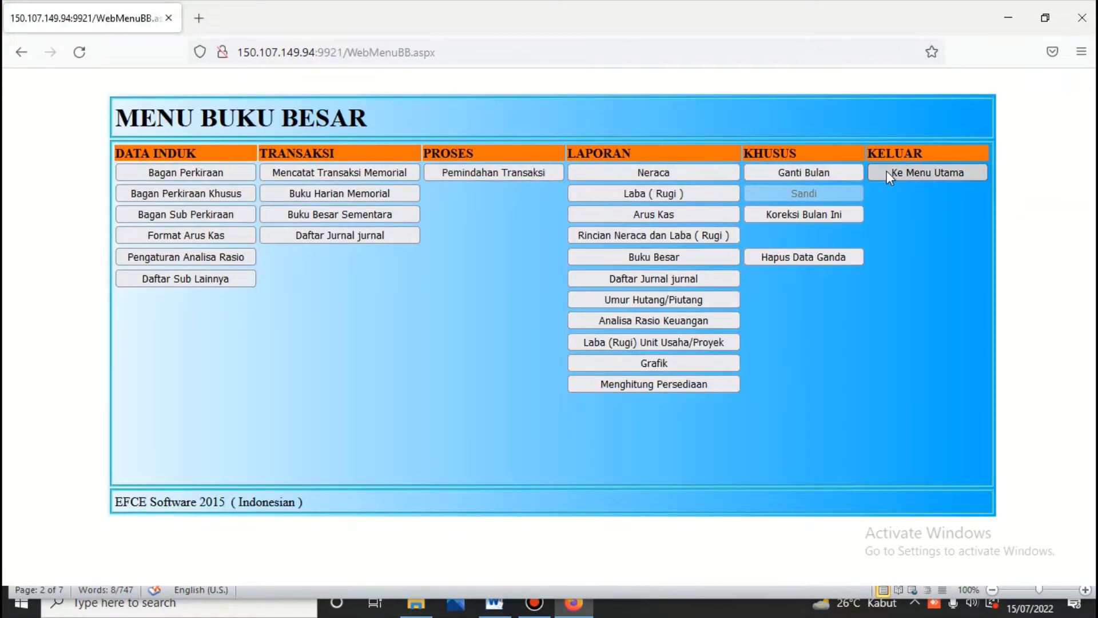
# Step: Log into Kas/Bank, open Bank BCA 1101.101 listing vouchers for all dates, then view the Word notes
pyautogui.click(887, 172)
pyautogui.click(571, 276)
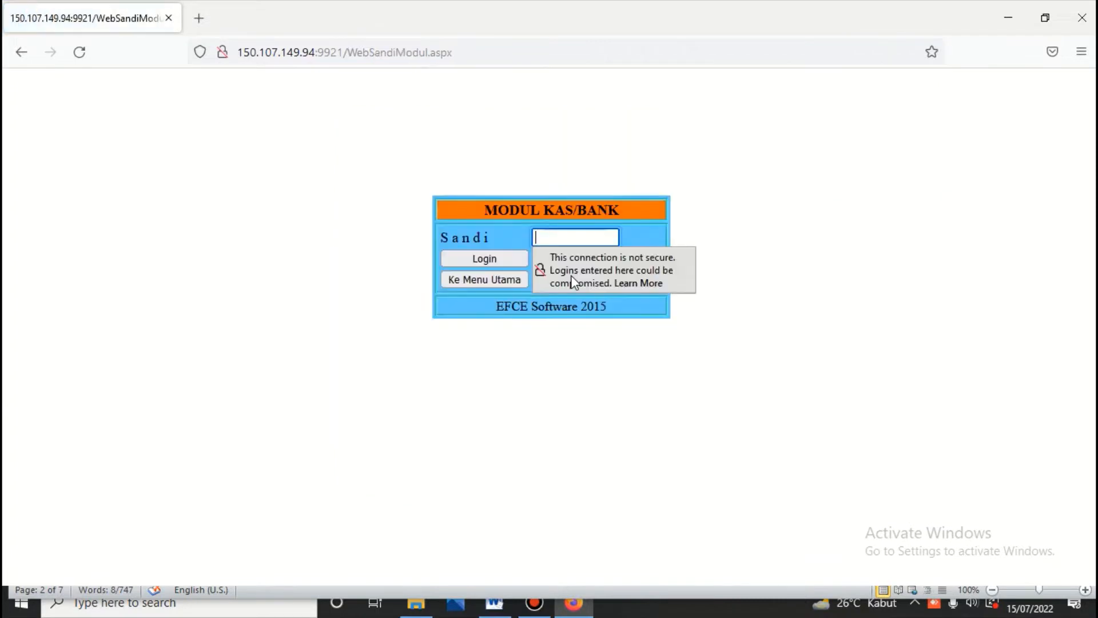
pyautogui.write('•••')
pyautogui.press('Return')
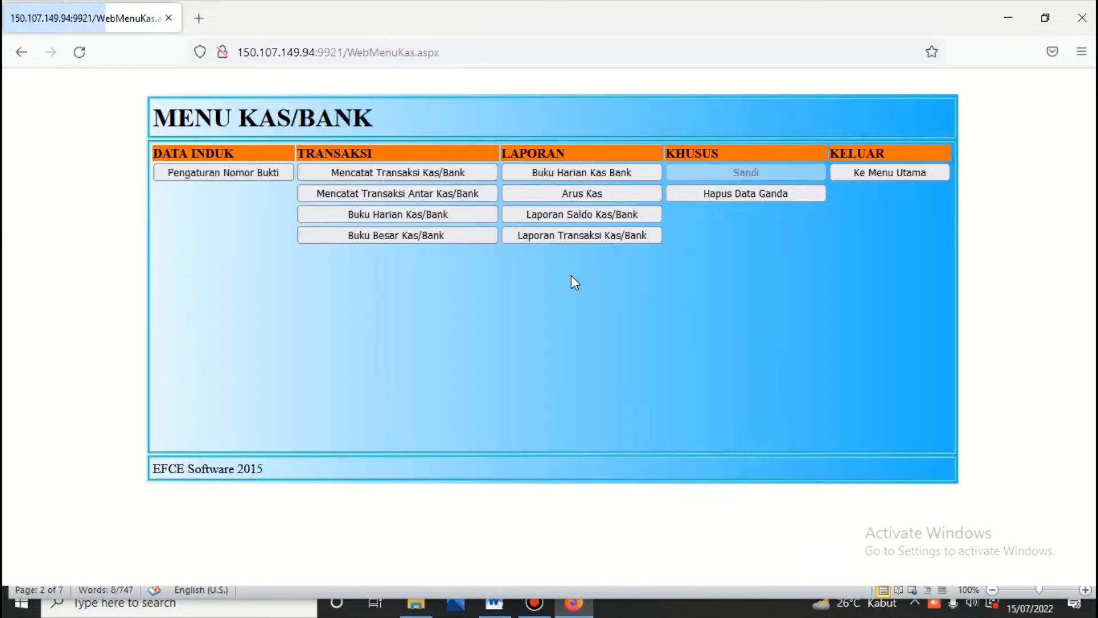
pyautogui.click(458, 175)
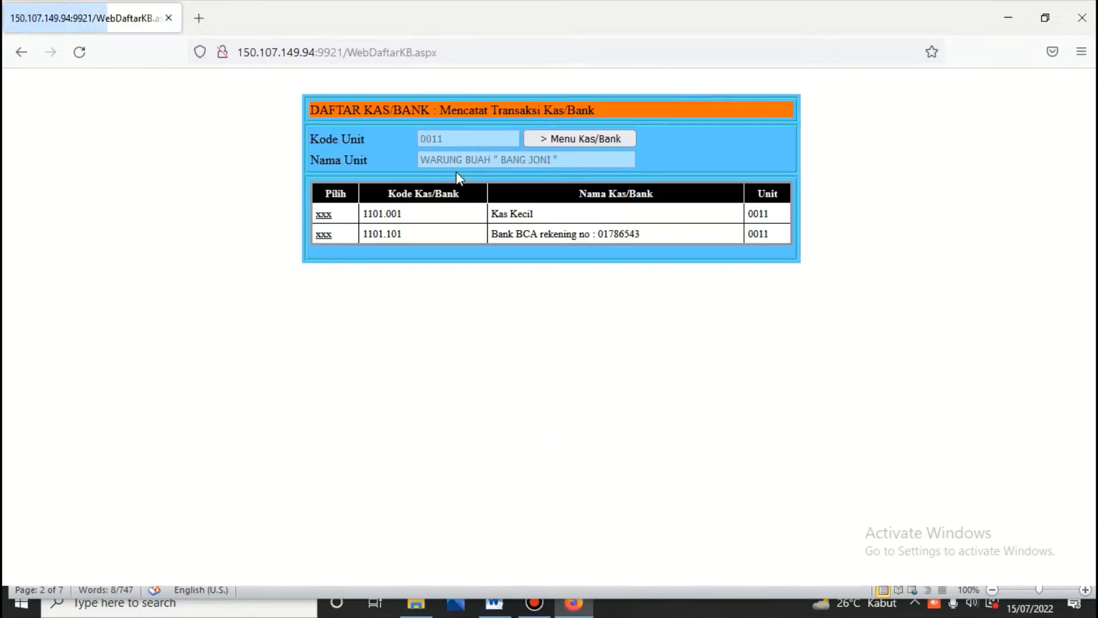
pyautogui.click(324, 234)
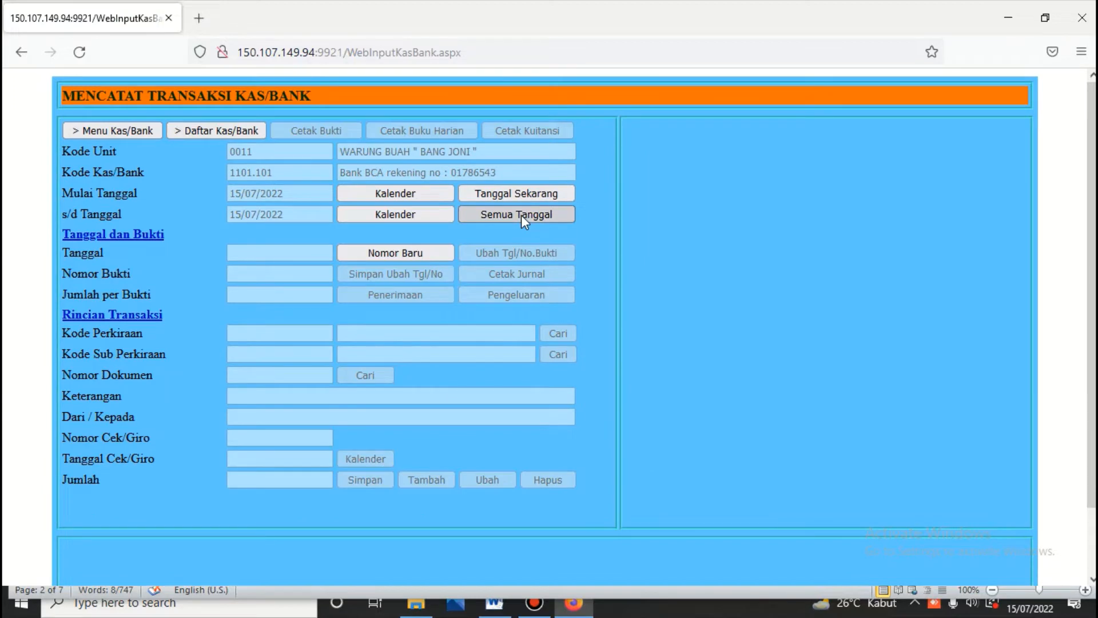
pyautogui.click(520, 215)
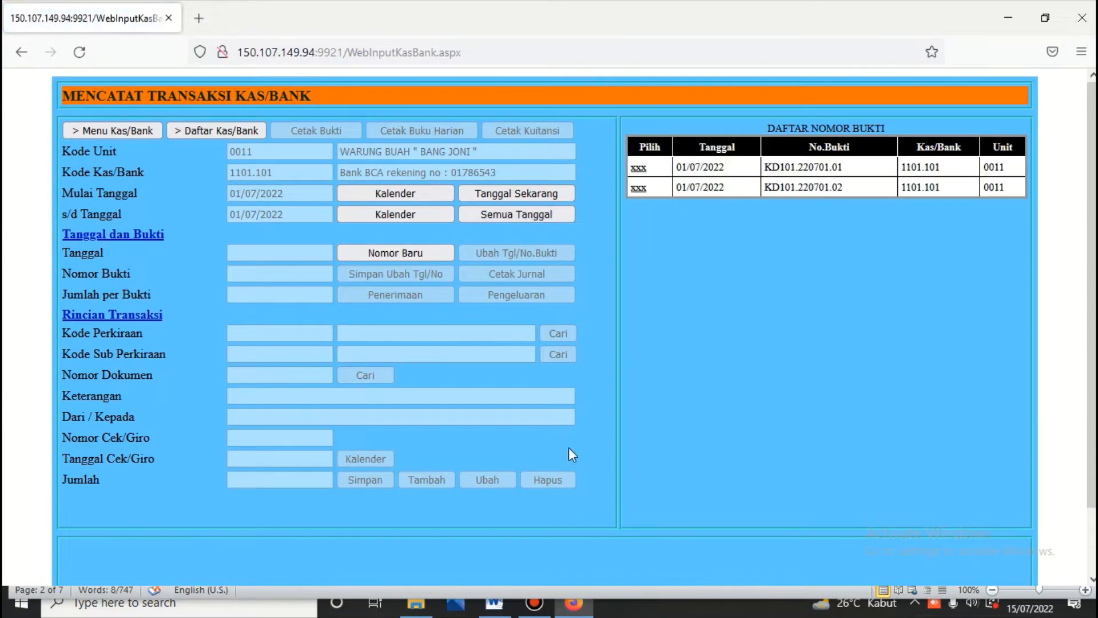
pyautogui.click(495, 601)
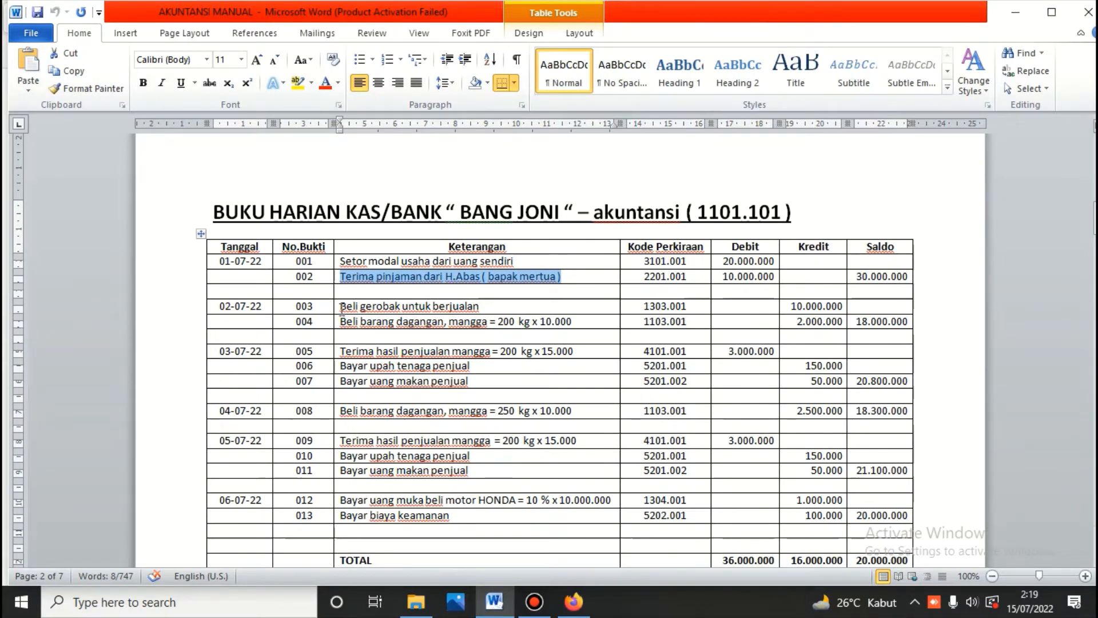
# Step: Copy row 003's description 'Beli gerobak untuk berjualan' from the Word table back to the Kas/Bank form
pyautogui.click(341, 307)
pyautogui.moveTo(342, 307); pyautogui.dragTo(482, 307)
pyautogui.hotkey('ctrl', 'c')
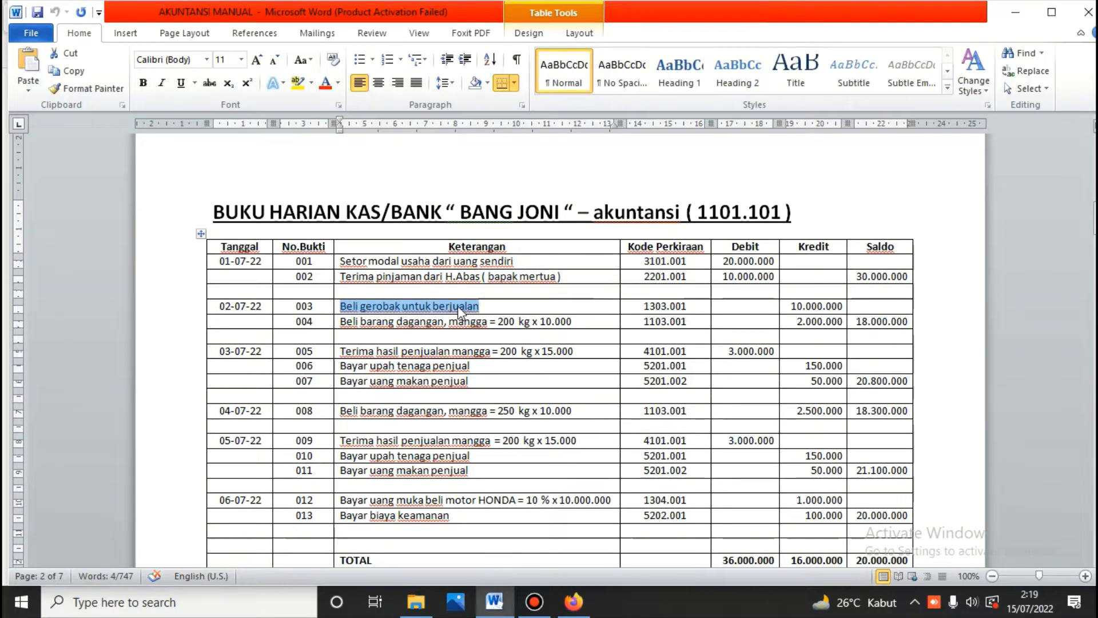
pyautogui.rightClick(457, 305)
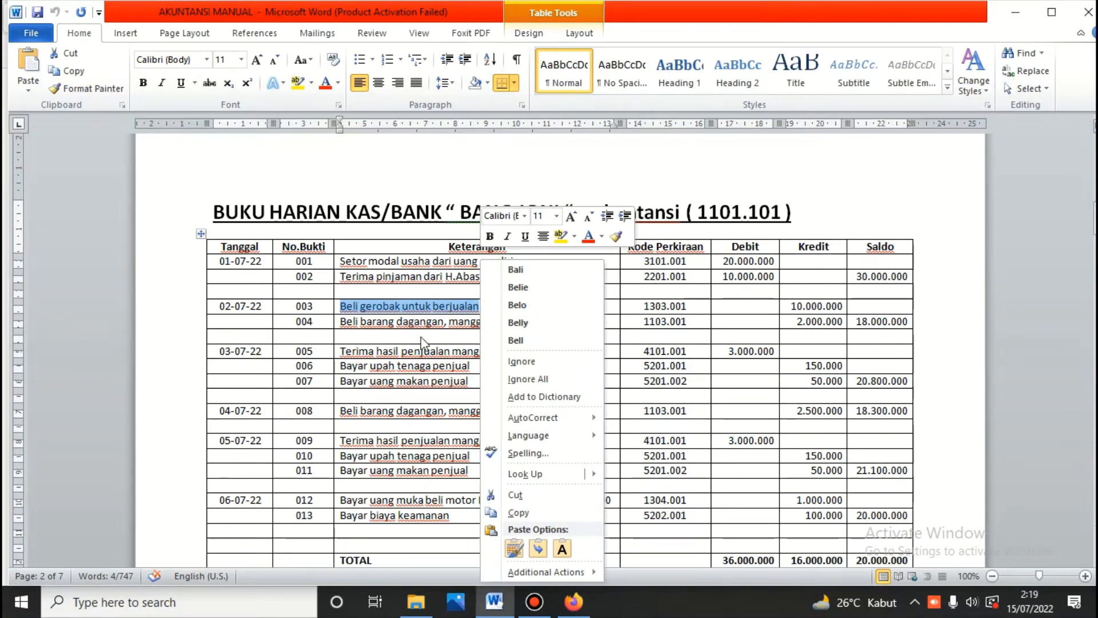
pyautogui.rightClick(407, 307)
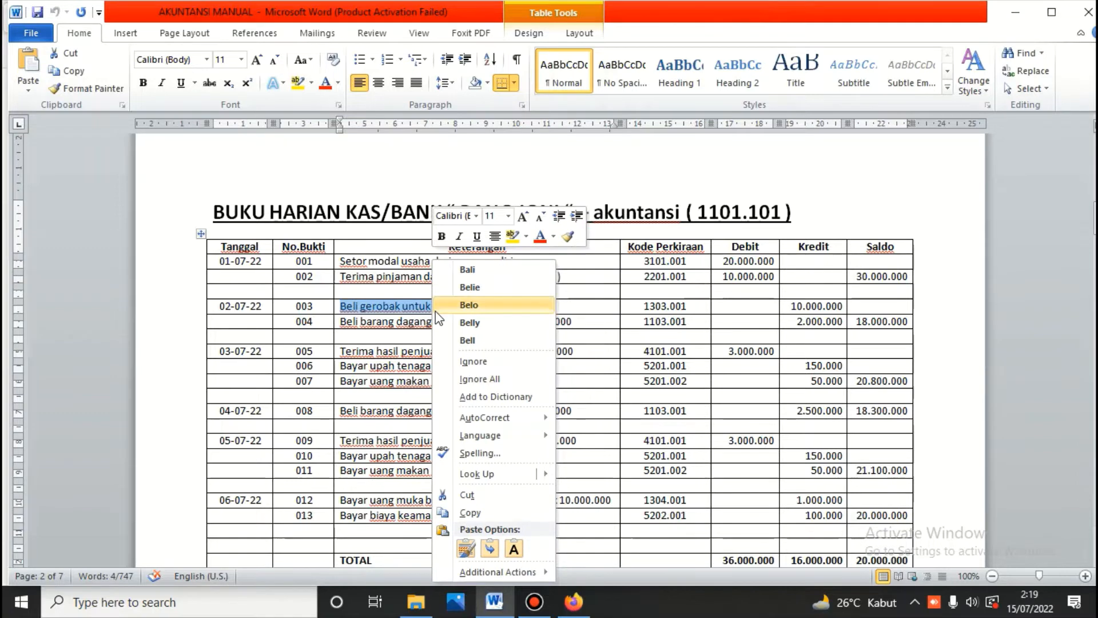
pyautogui.click(469, 513)
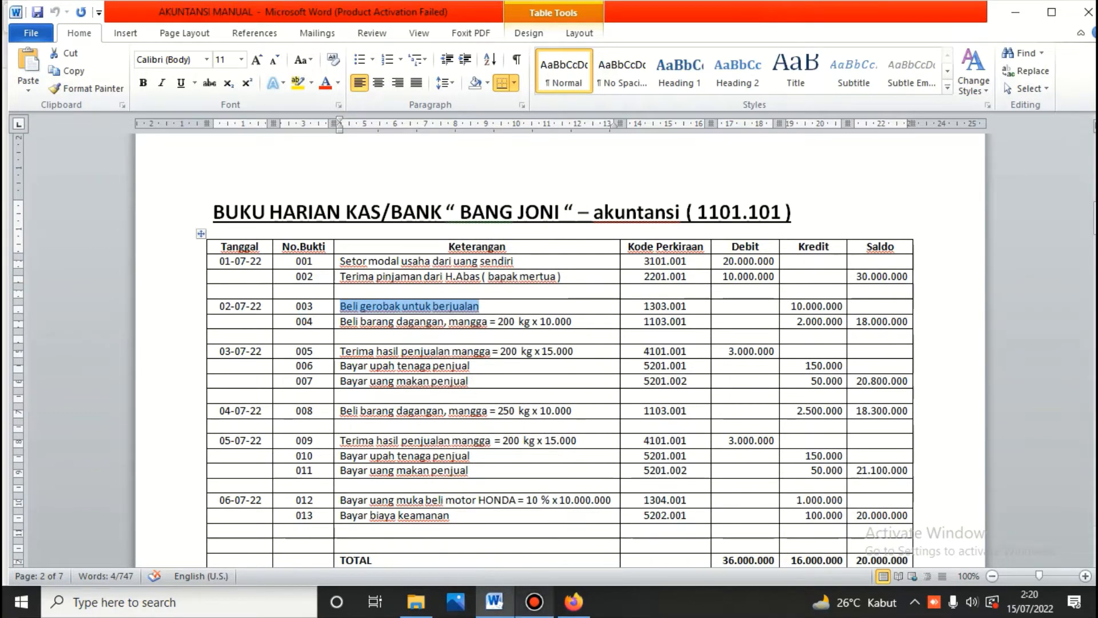
pyautogui.click(572, 604)
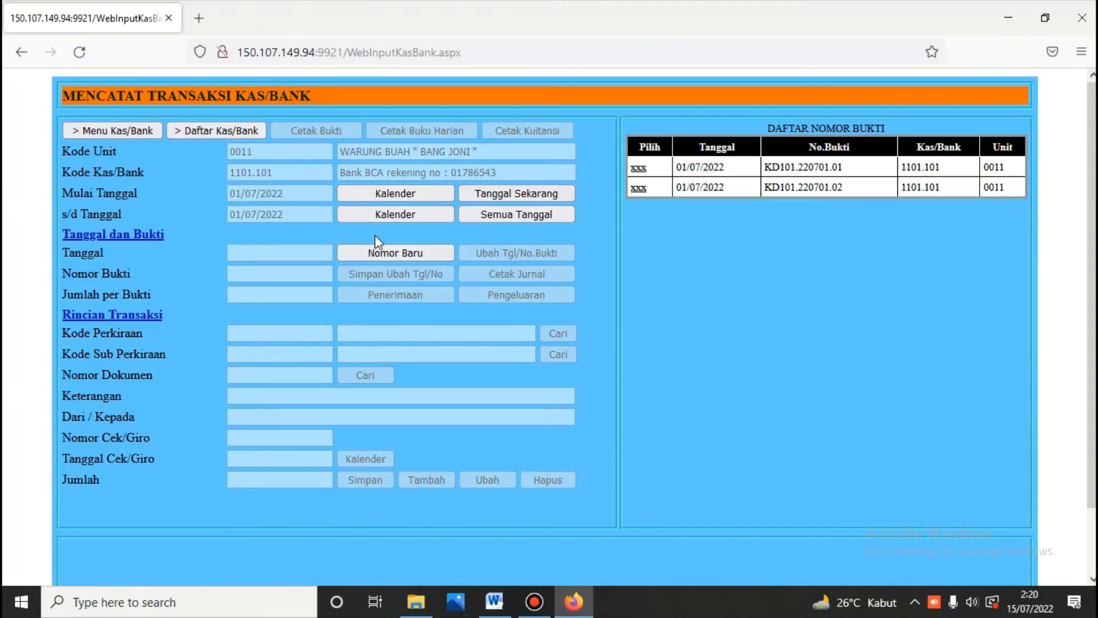
# Step: Start a new voucher dated 2 July 2022 as a bank expense to account 1303.001 Gerobak
pyautogui.click(386, 253)
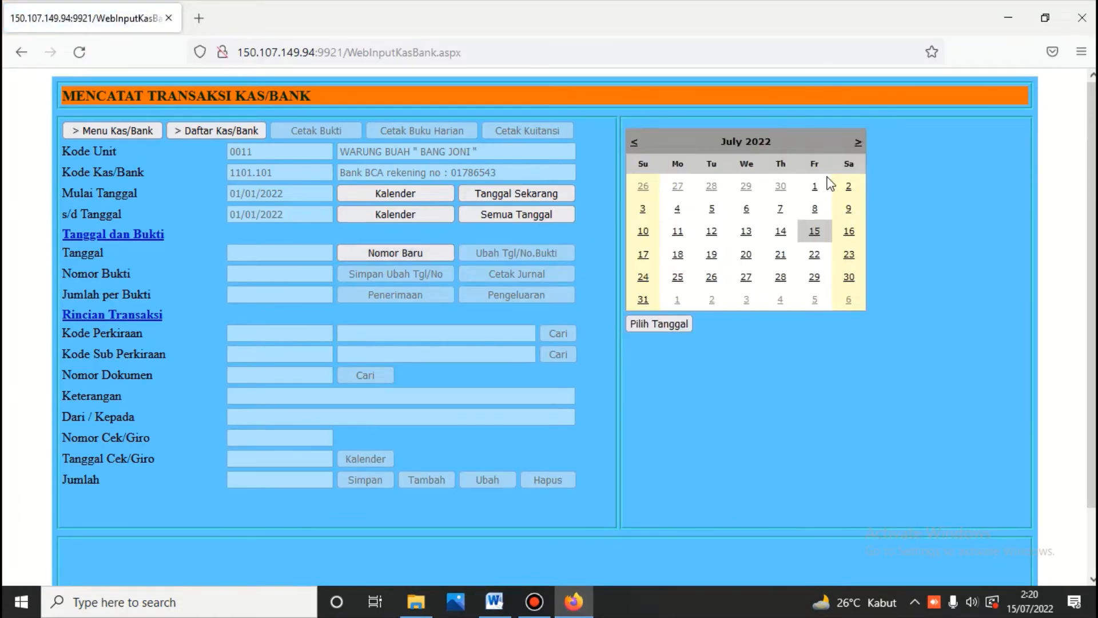
pyautogui.click(849, 188)
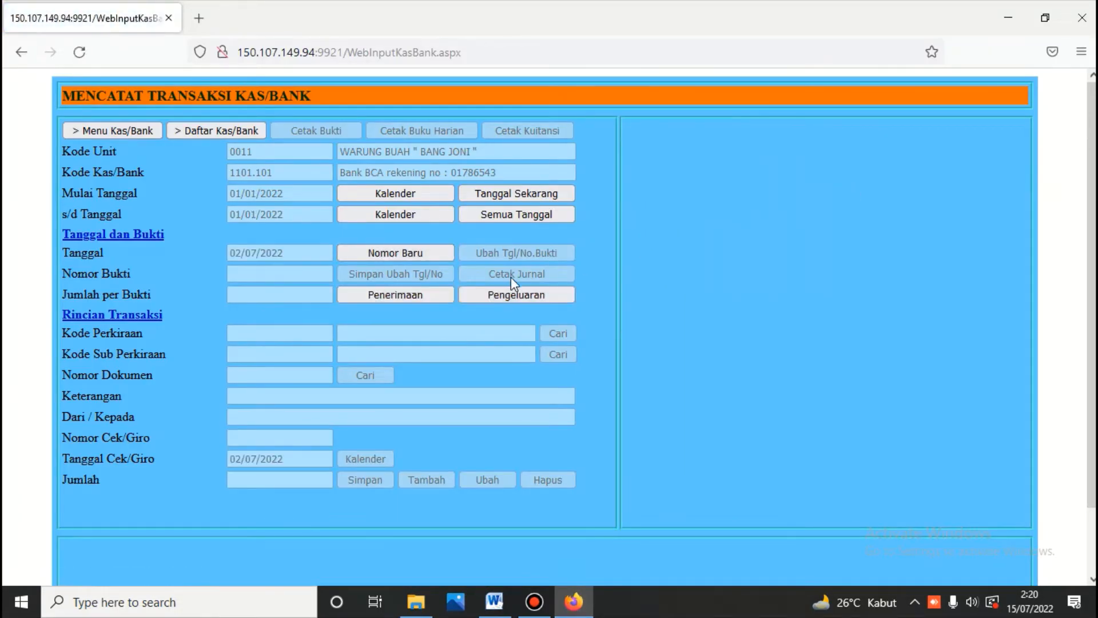
pyautogui.click(512, 294)
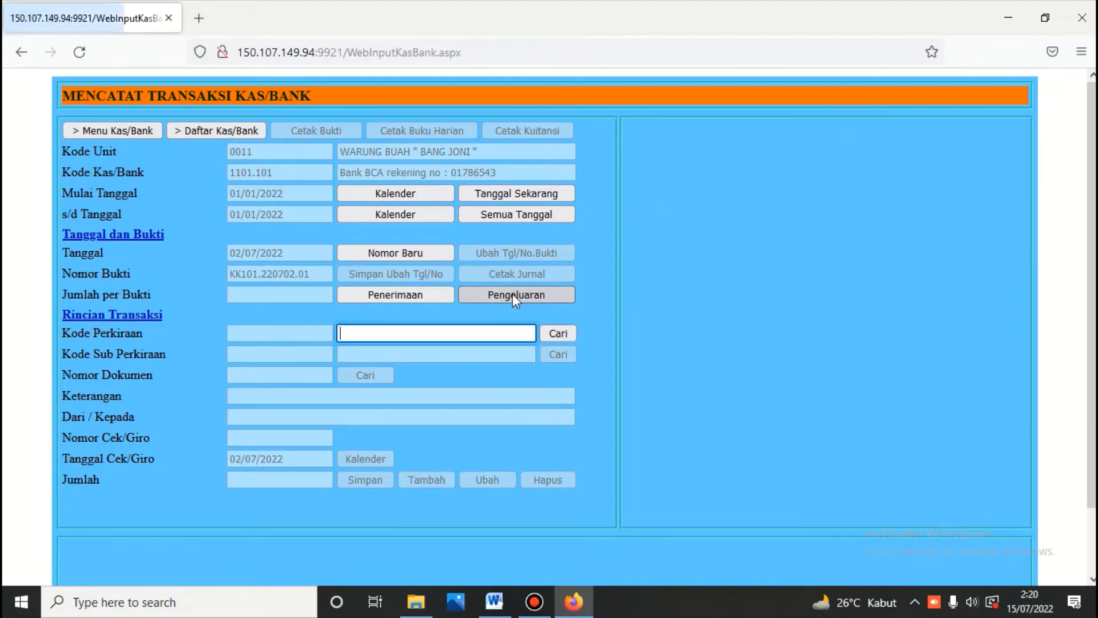
pyautogui.write('ger')
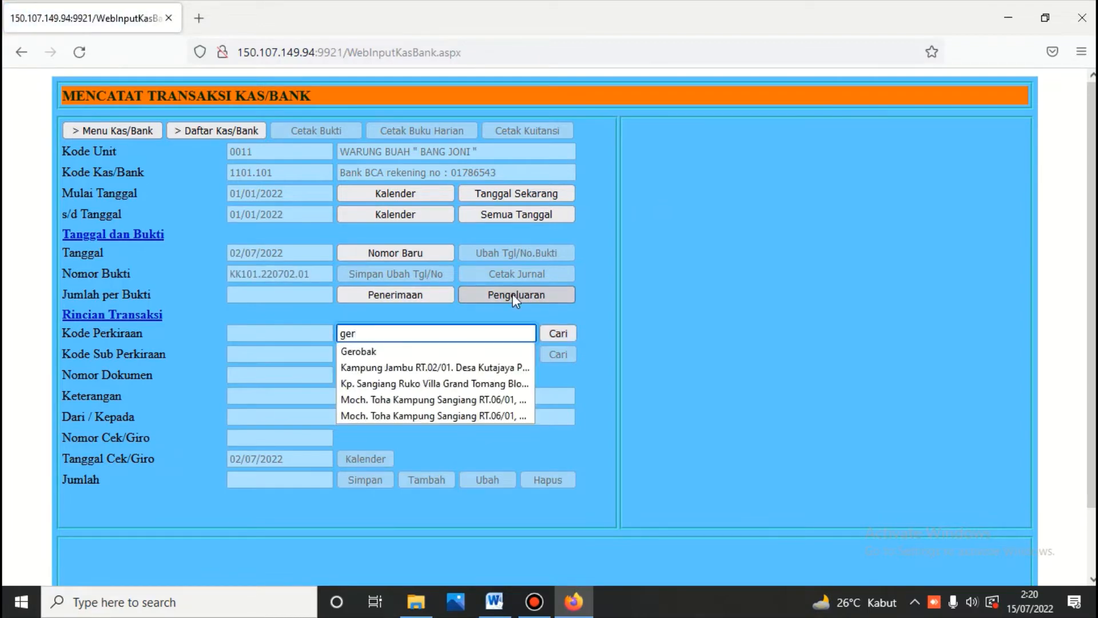
pyautogui.write('obak')
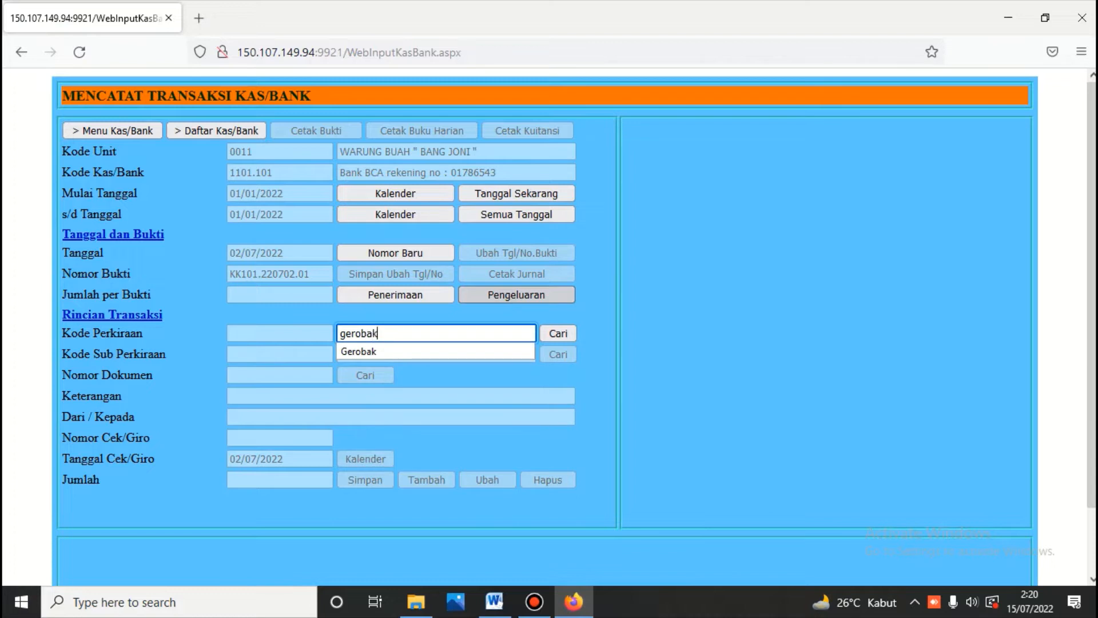
pyautogui.click(557, 333)
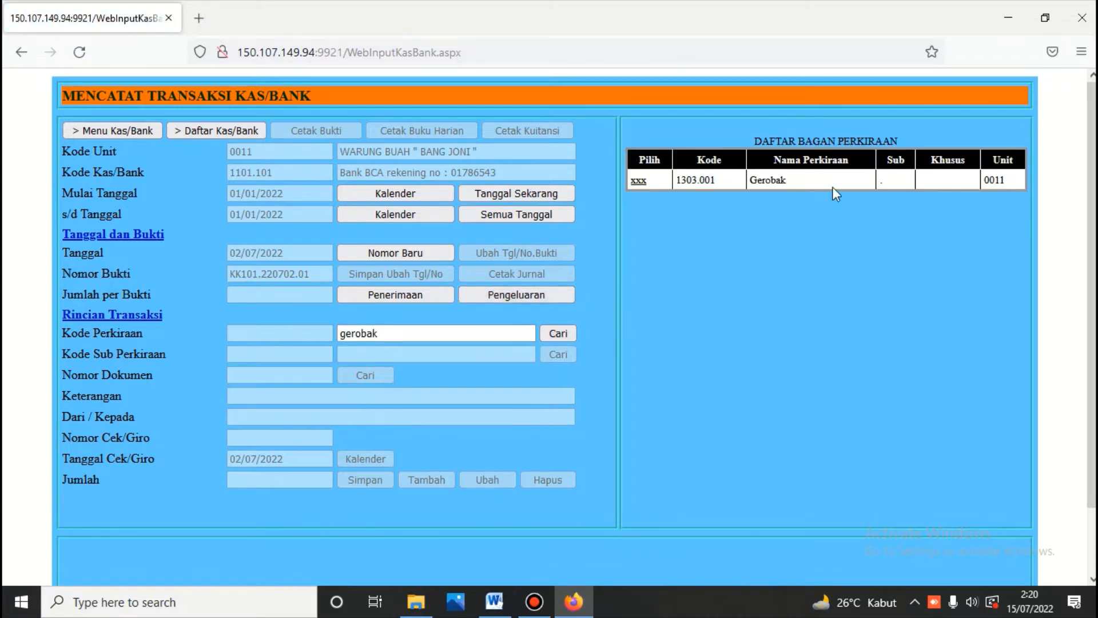
pyautogui.click(638, 181)
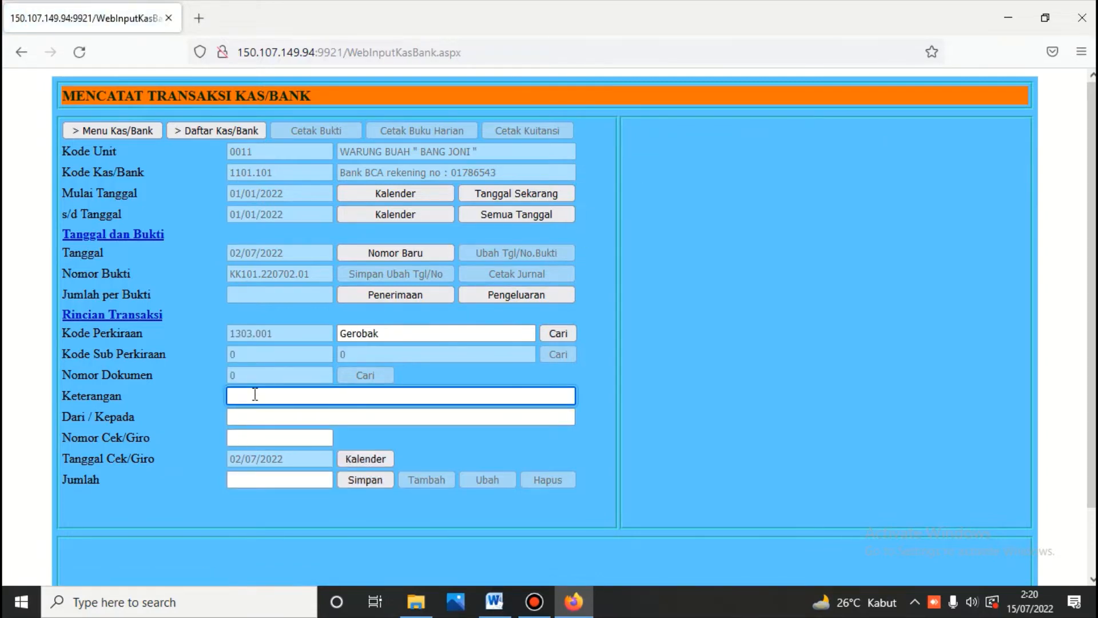
# Step: Paste 'Beli gerobak untuk berjualan' as the description, enter the payee's name and amount 10000000, and save
pyautogui.rightClick(255, 395)
pyautogui.click(293, 222)
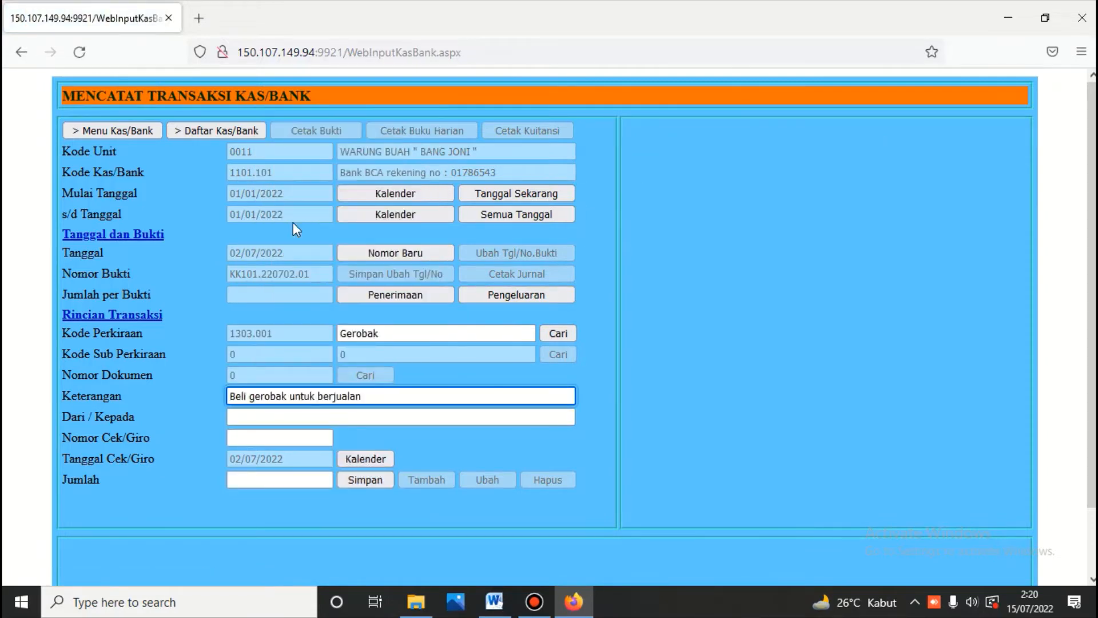
pyautogui.click(286, 416)
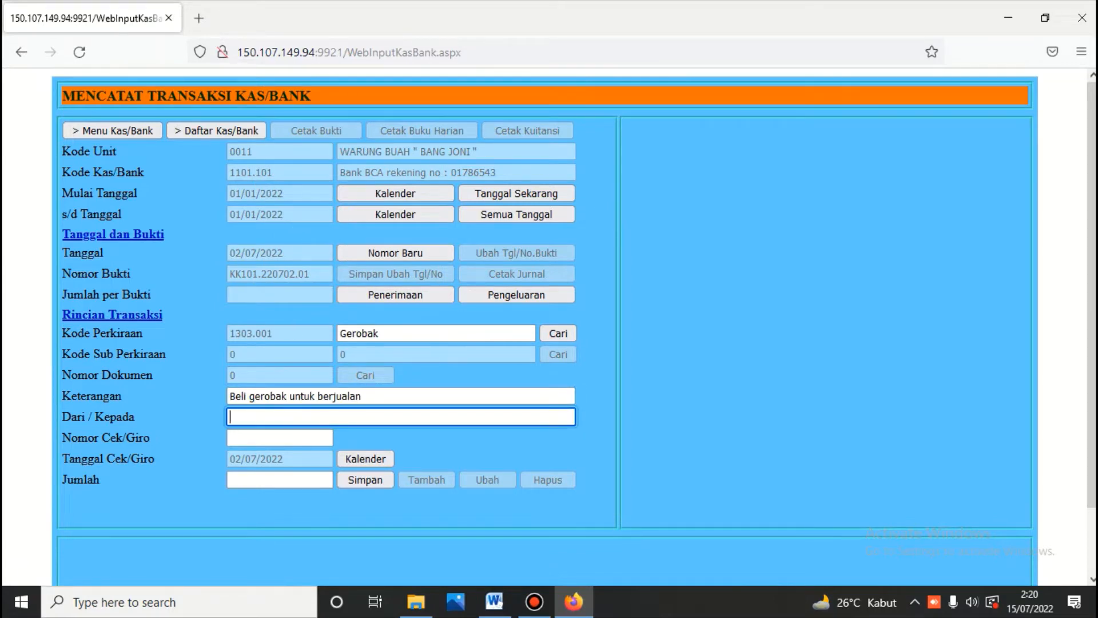
pyautogui.write('Mamat')
pyautogui.click(494, 609)
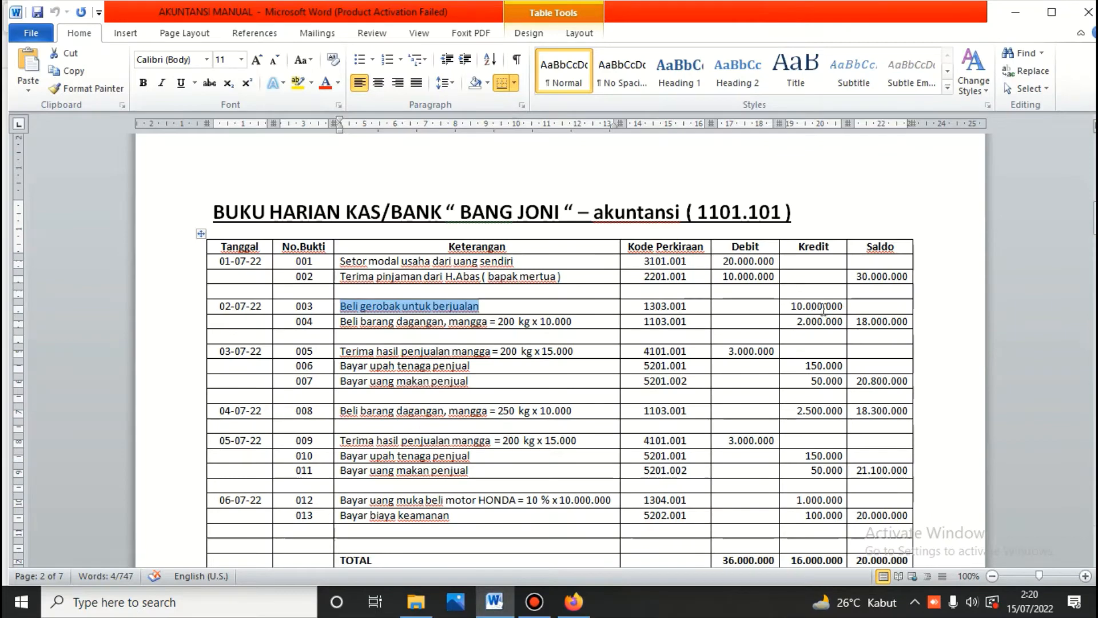
pyautogui.click(574, 602)
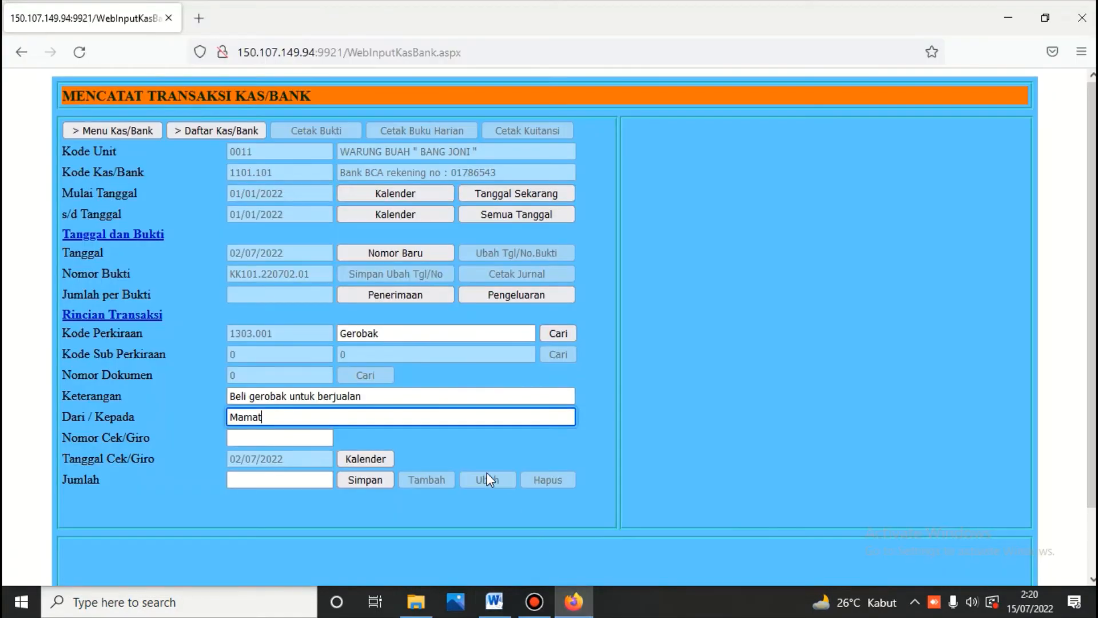
pyautogui.click(303, 478)
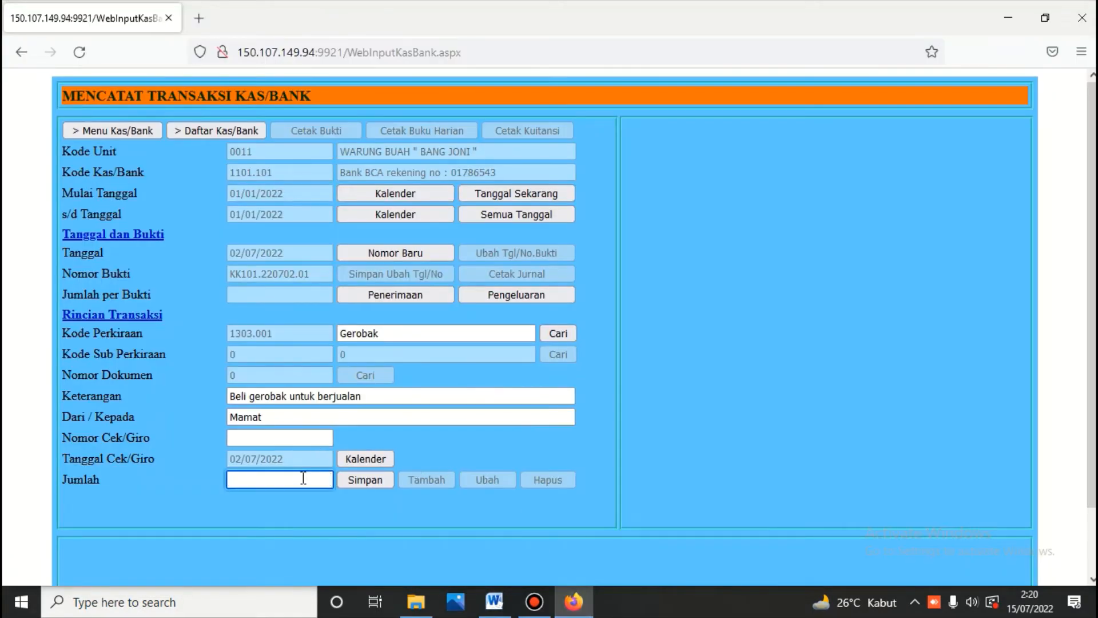
pyautogui.write('100')
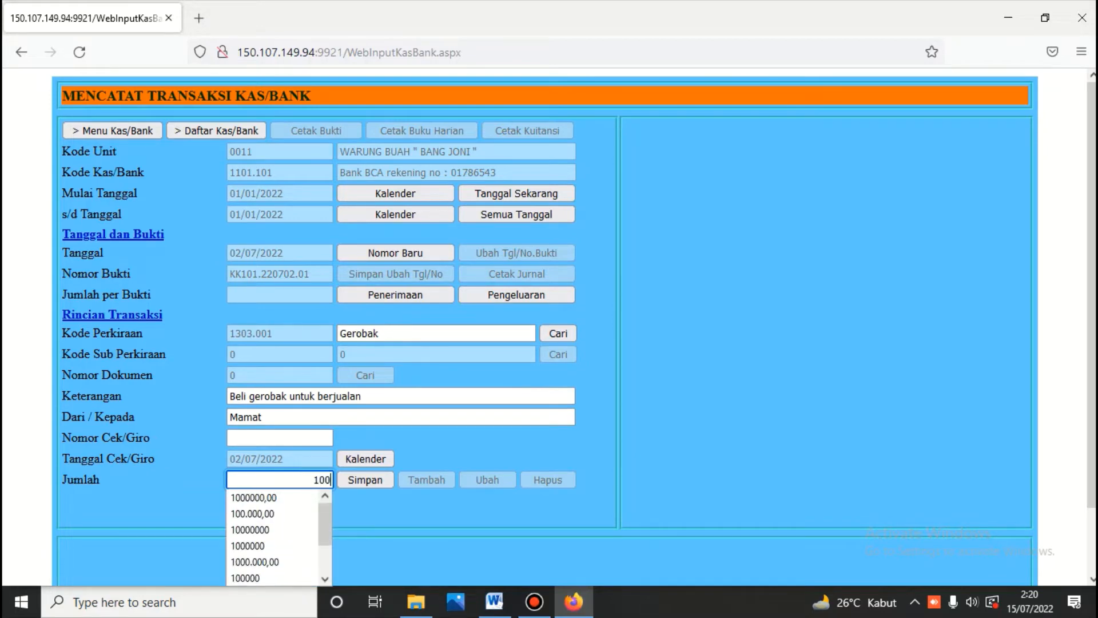
pyautogui.write('00000')
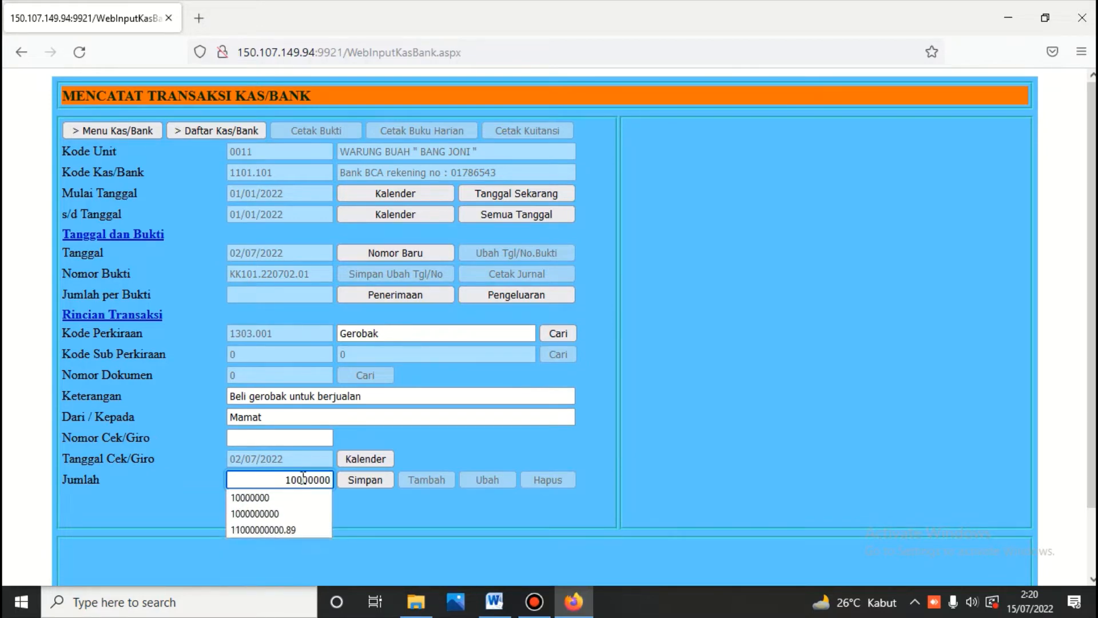
pyautogui.click(350, 481)
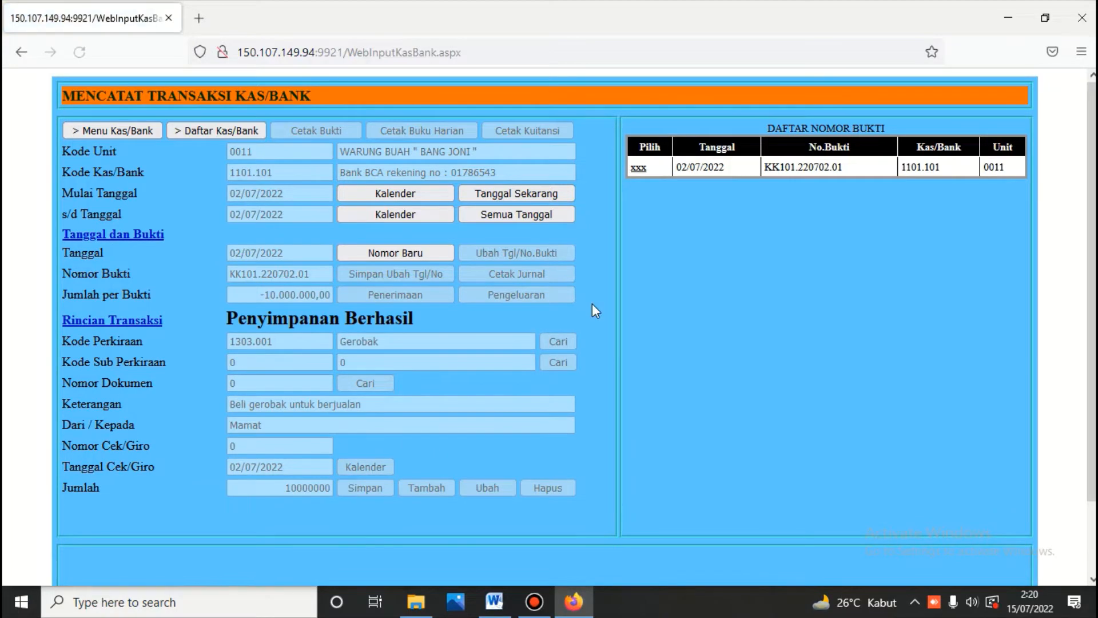
# Step: Print the Bukti Pengeluaran for voucher KK101.220702.01, showing 10.000.000,00 to account 1303.001
pyautogui.click(638, 168)
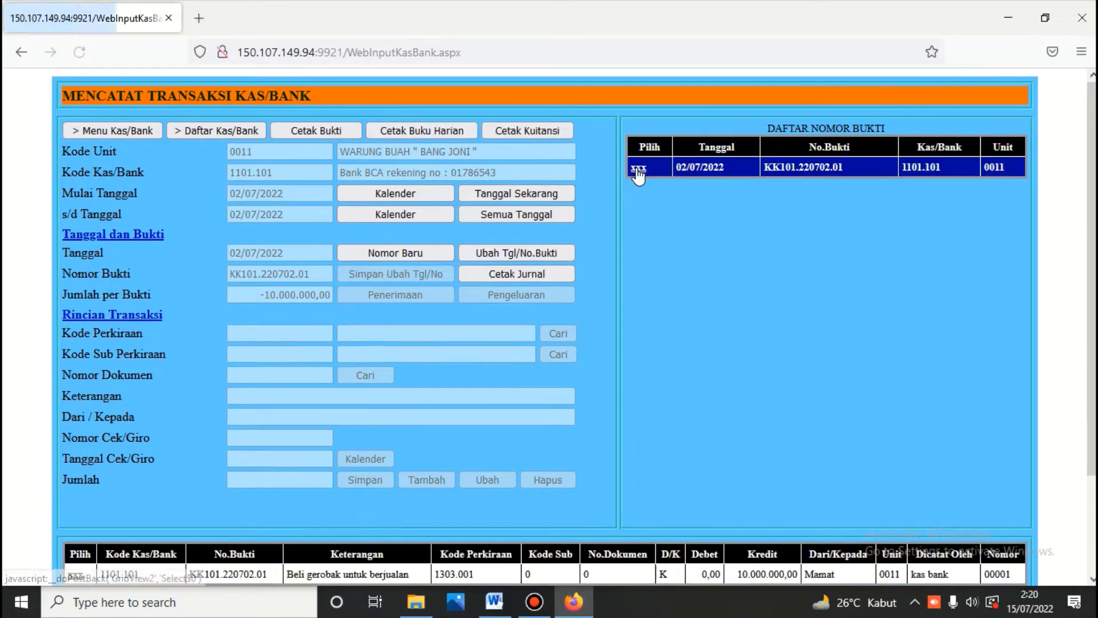
pyautogui.scroll(-2, 640, 201)
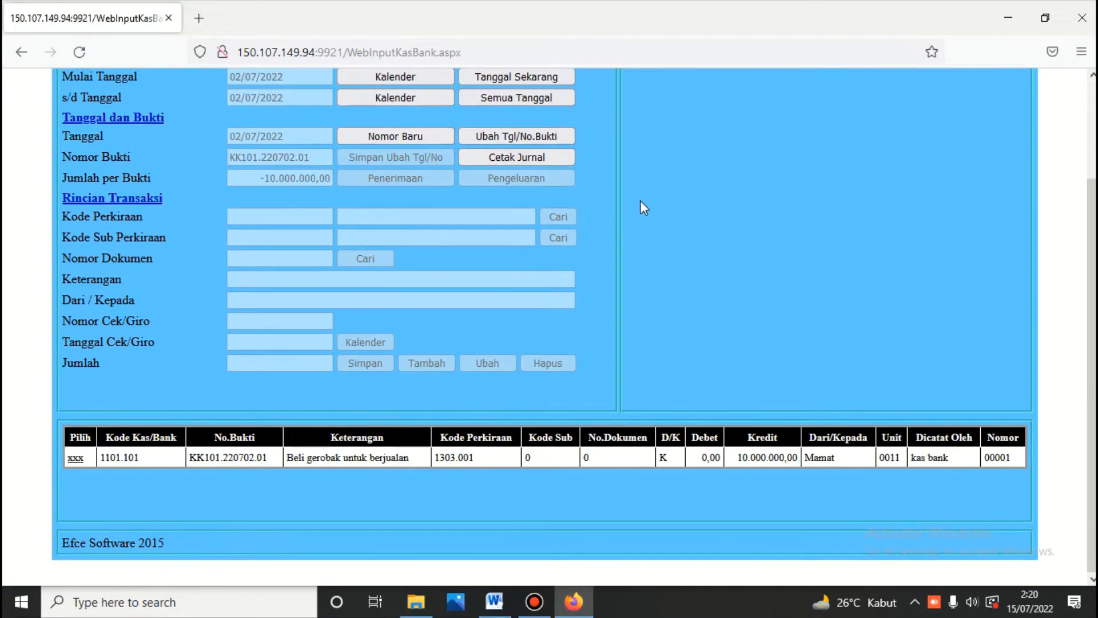
pyautogui.scroll(2, 641, 207)
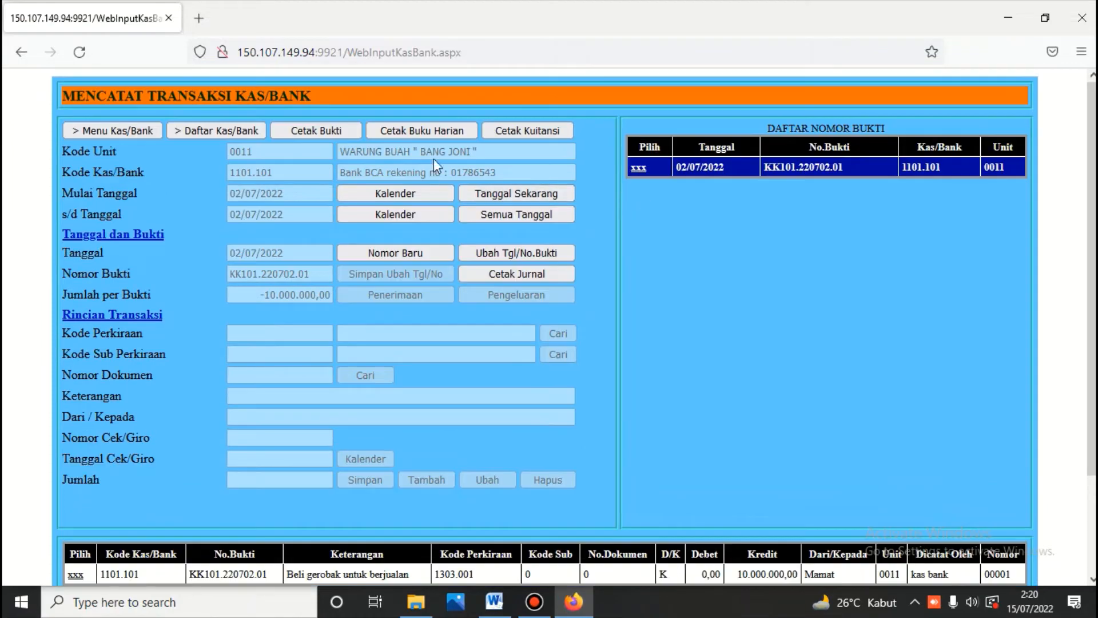
pyautogui.click(337, 131)
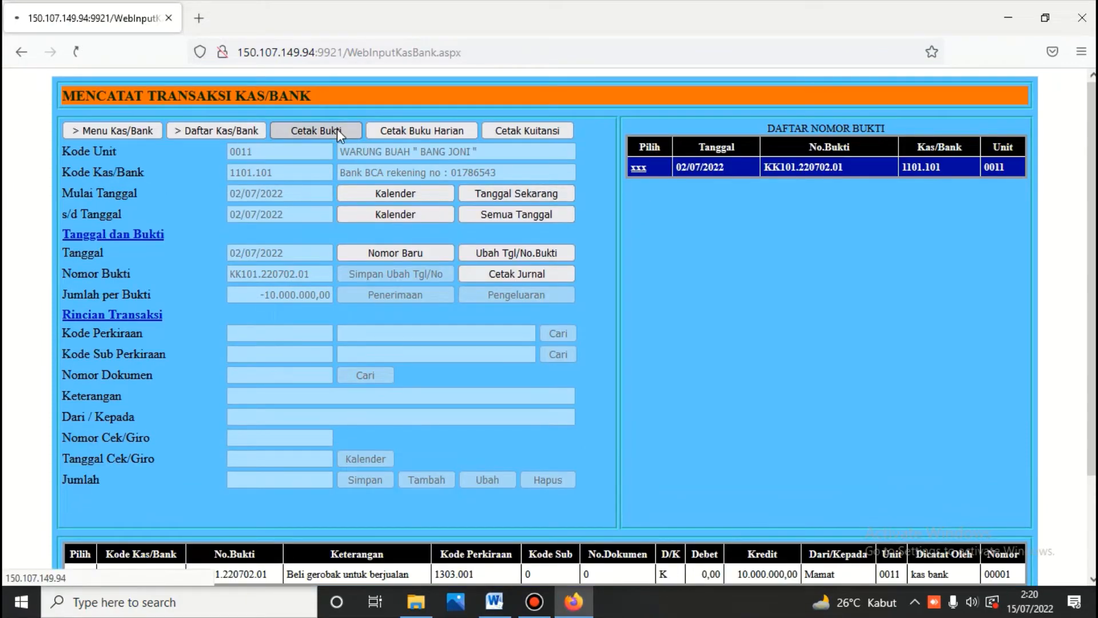
pyautogui.scroll(-3, 337, 131)
pyautogui.scroll(-6, 338, 131)
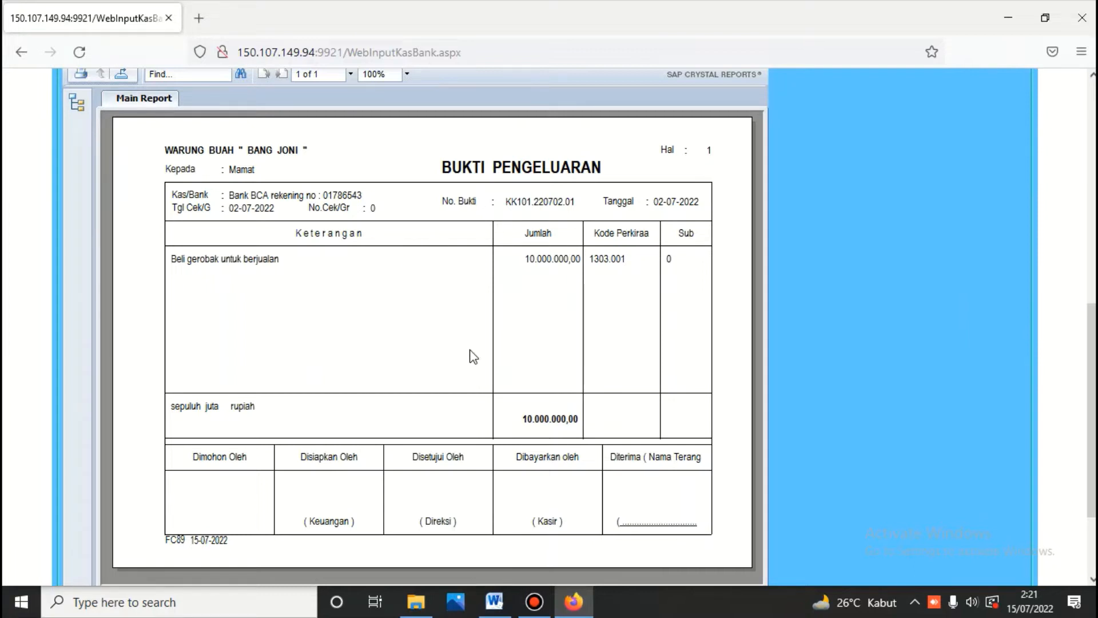
pyautogui.scroll(9, 474, 357)
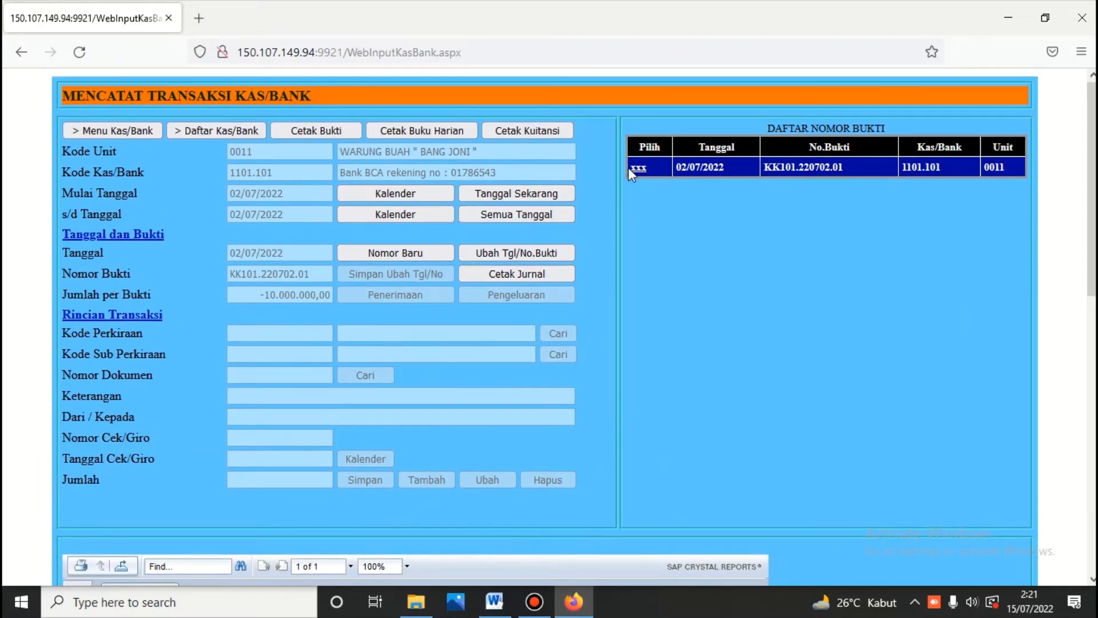
# Step: Print the Bukti Jurnal for KK101.220702.01: debit 1303.001, credit 1101.101, 10.000.000,00
pyautogui.click(637, 169)
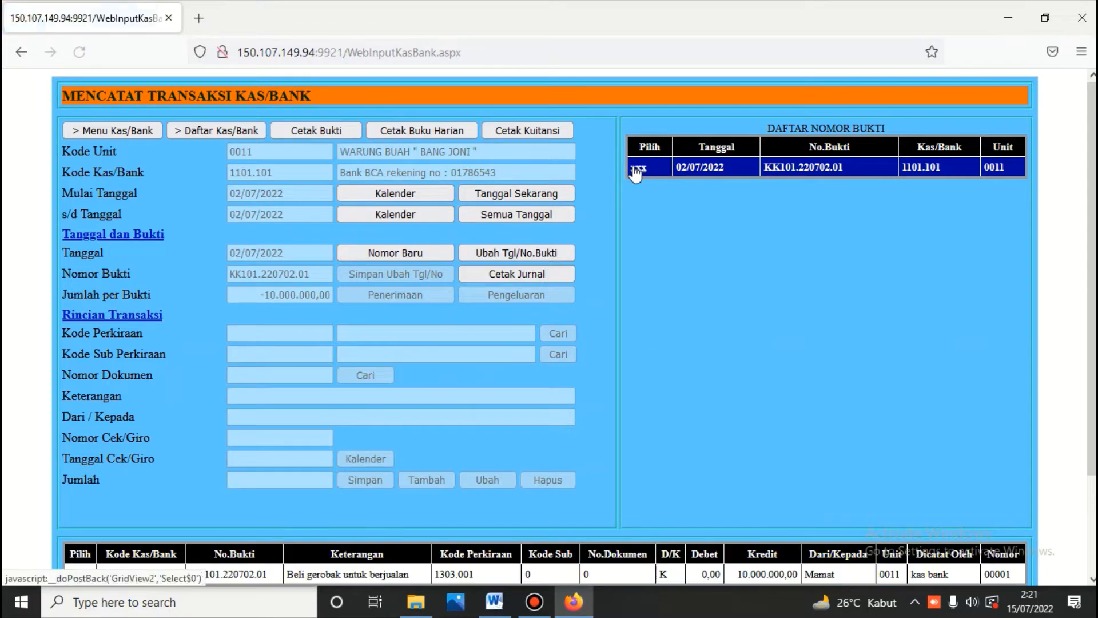
pyautogui.scroll(-3, 590, 235)
pyautogui.scroll(2, 619, 290)
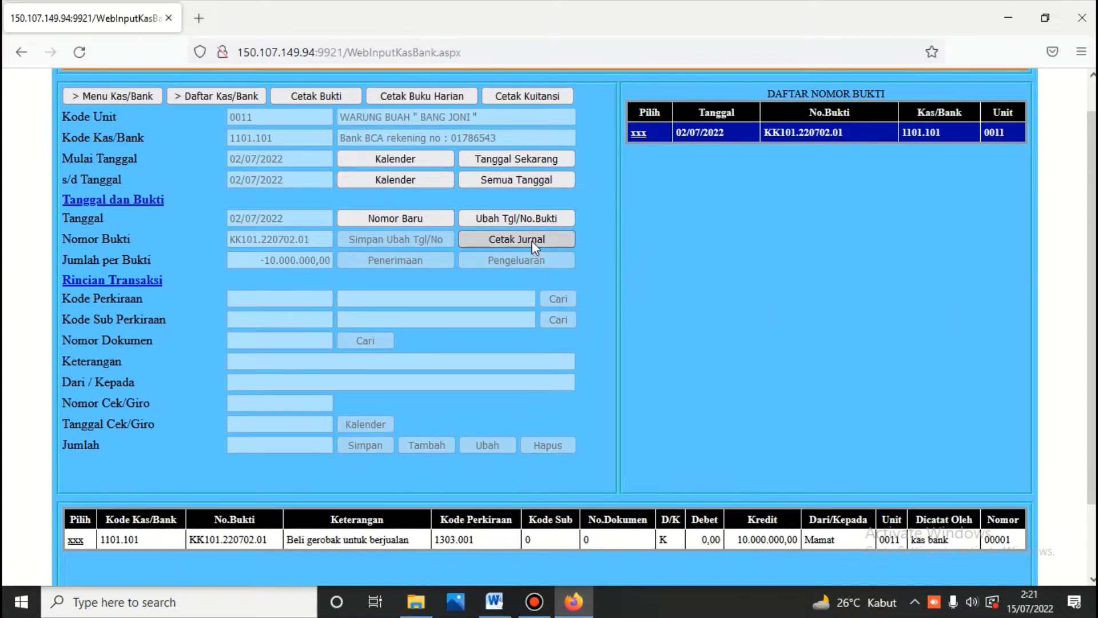
pyautogui.scroll(-2, 410, 519)
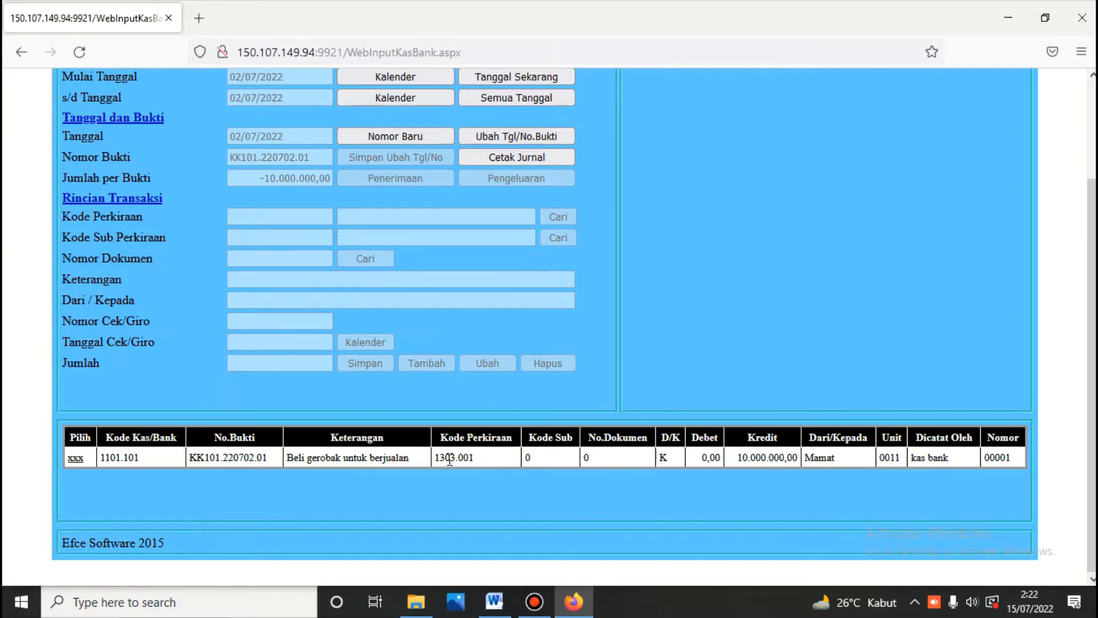
pyautogui.click(558, 154)
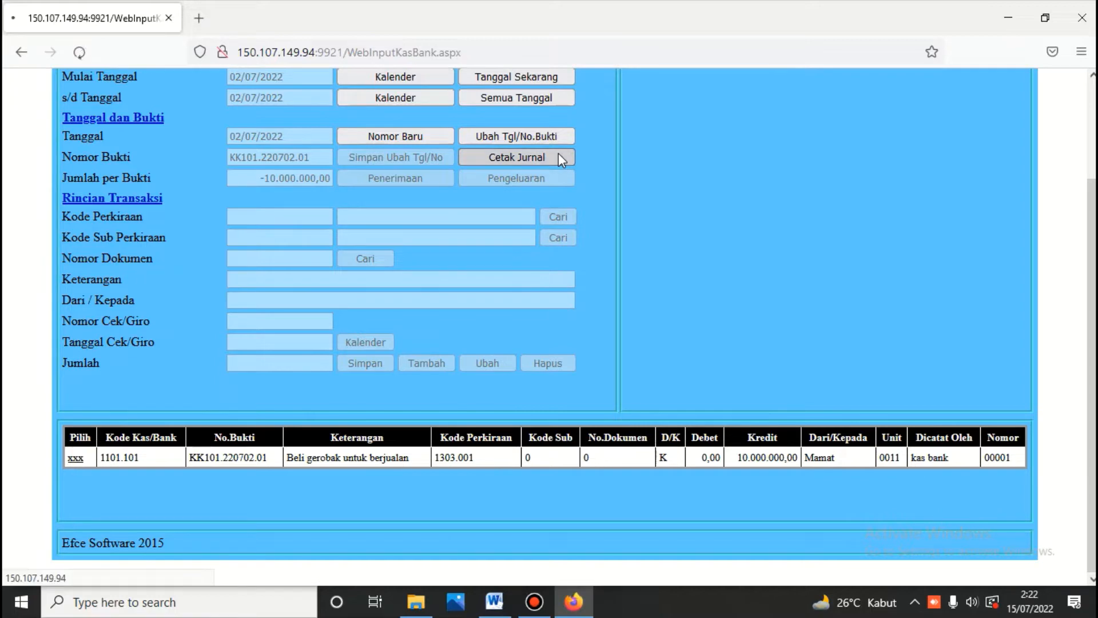
pyautogui.scroll(-10, 540, 177)
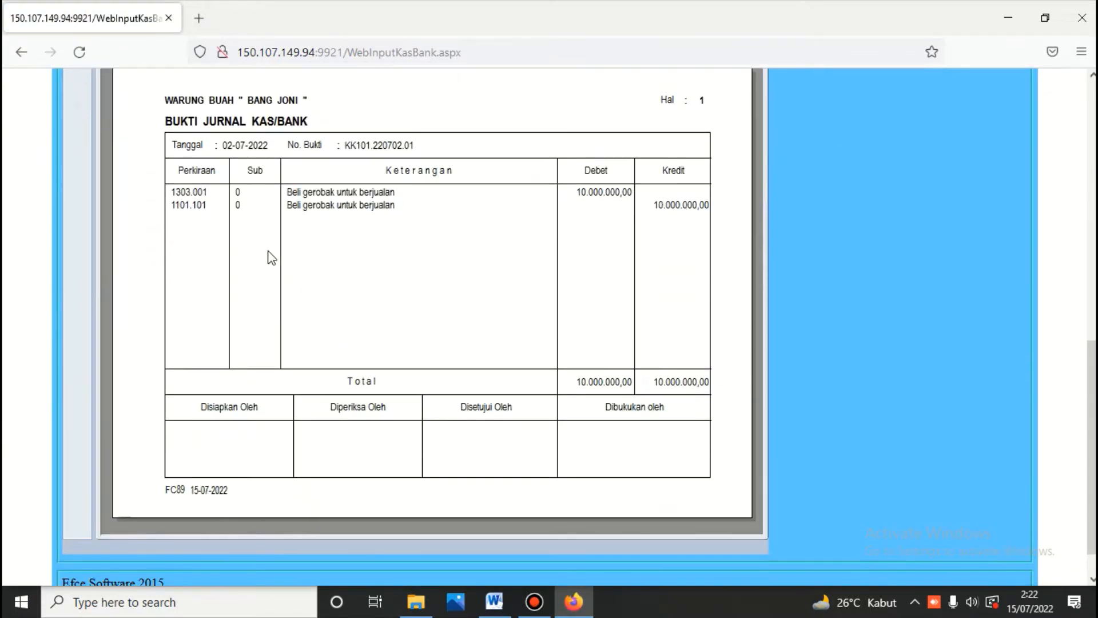
pyautogui.scroll(10, 451, 242)
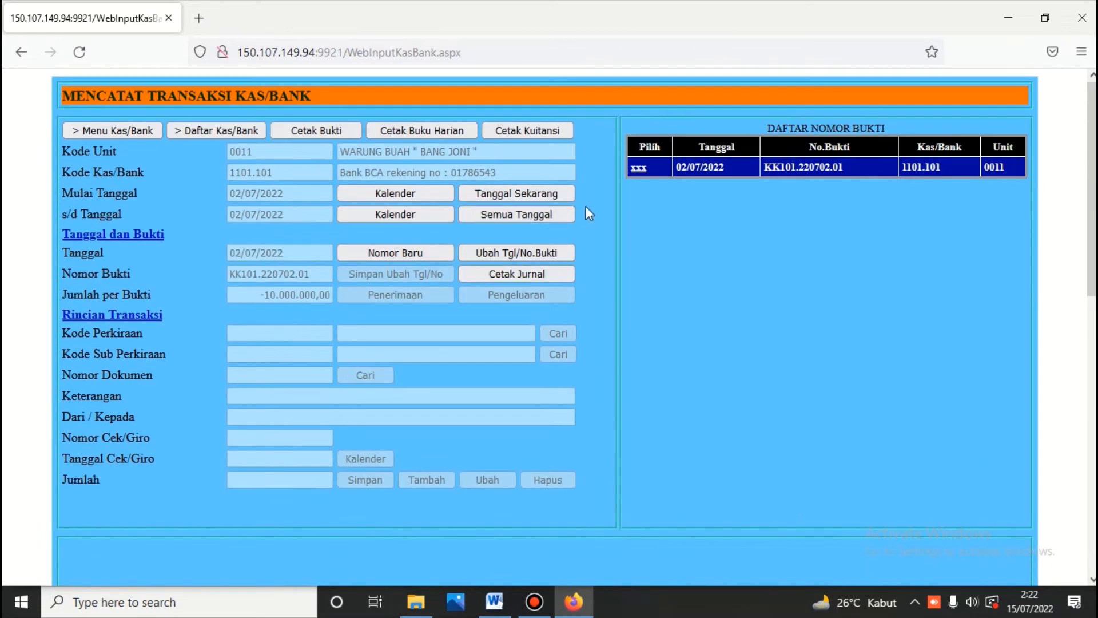
# Step: Reselect voucher KK101.220702.01 to show its 10.000.000,00 Beli gerobak detail line, checking the Word ledger
pyautogui.click(639, 168)
pyautogui.scroll(-2, 471, 405)
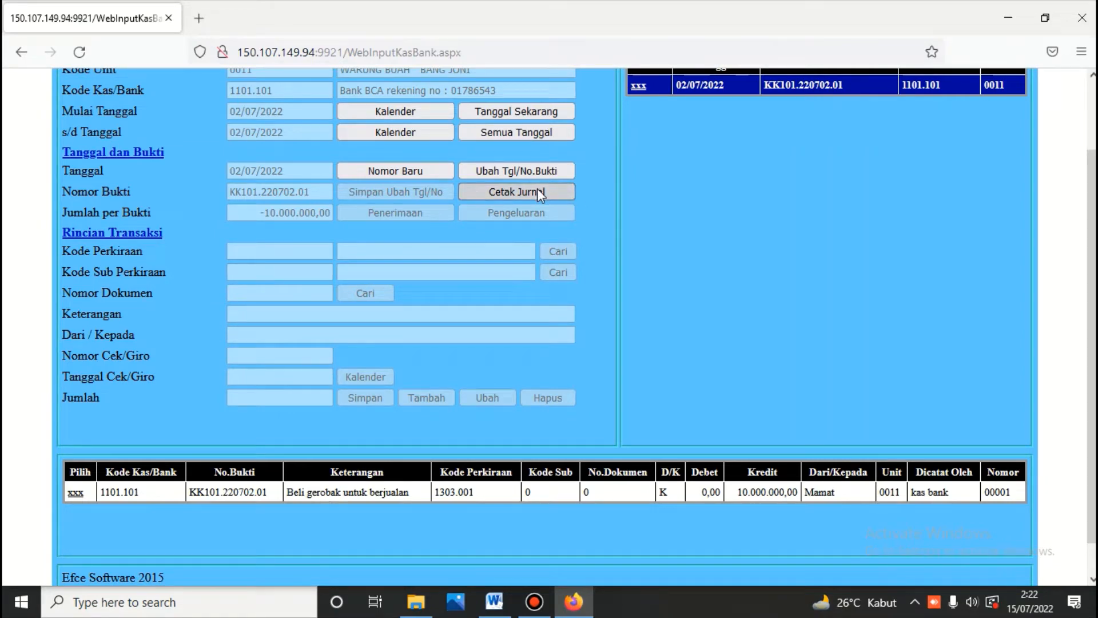
pyautogui.click(497, 610)
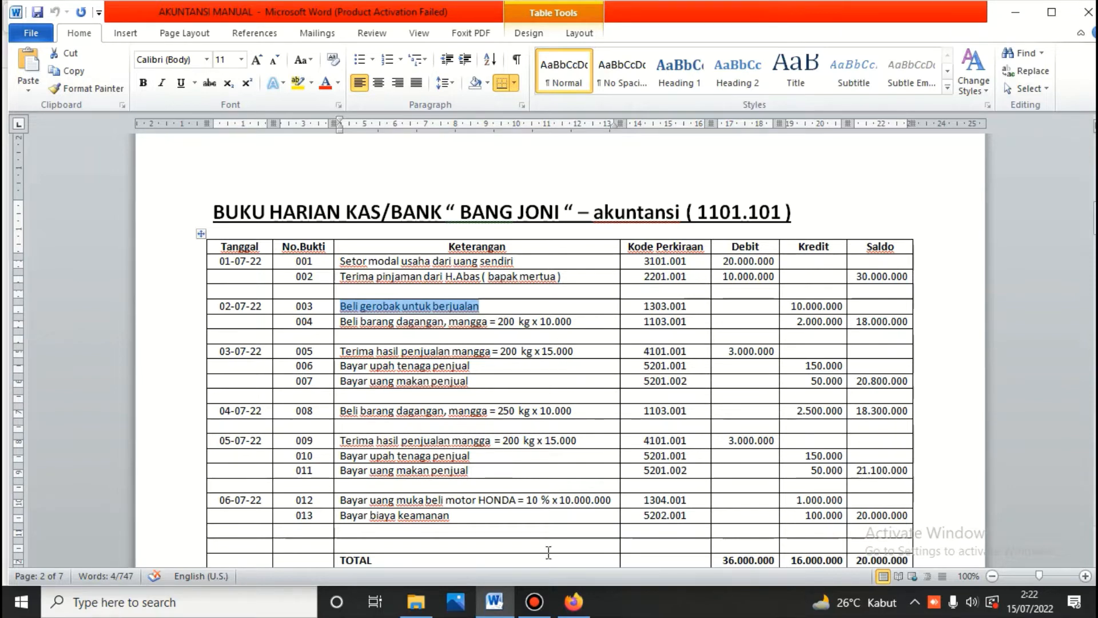
pyautogui.click(574, 602)
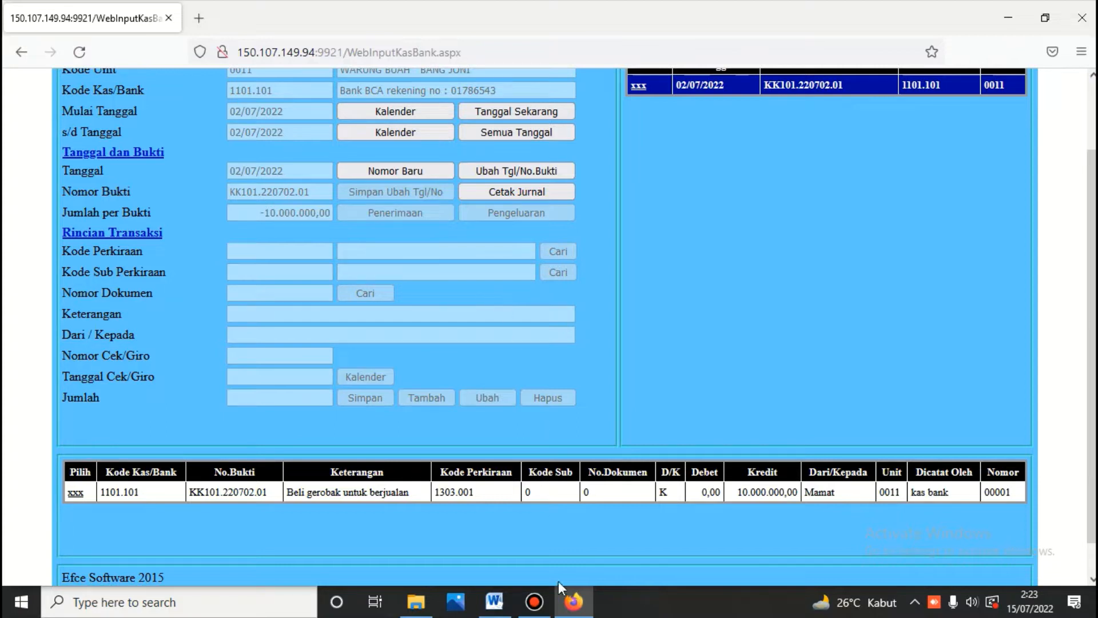
pyautogui.click(494, 601)
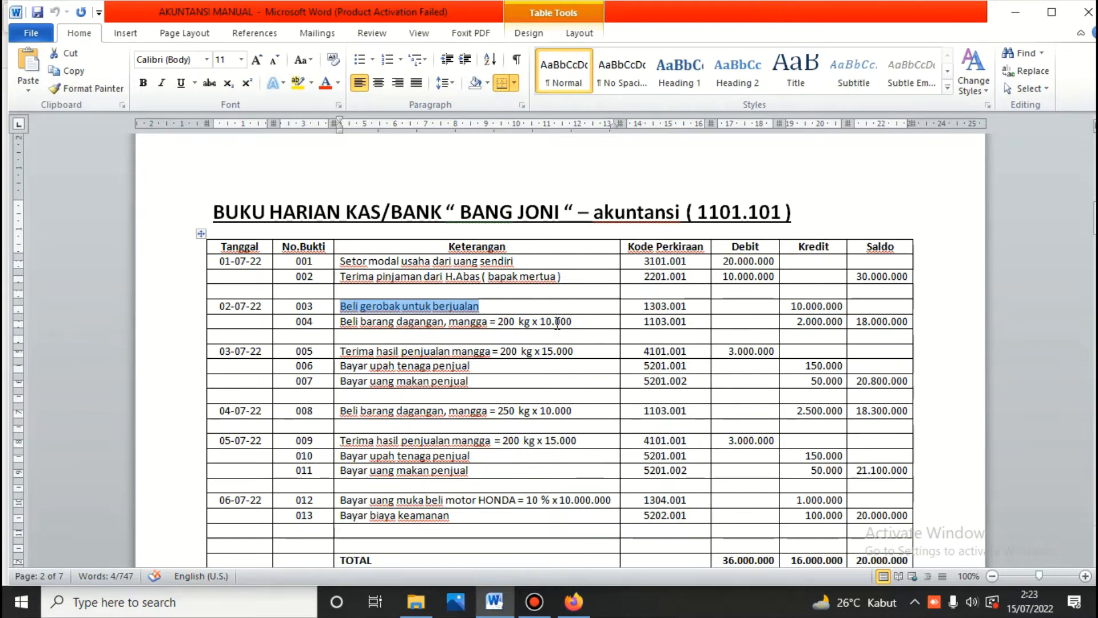
pyautogui.click(576, 600)
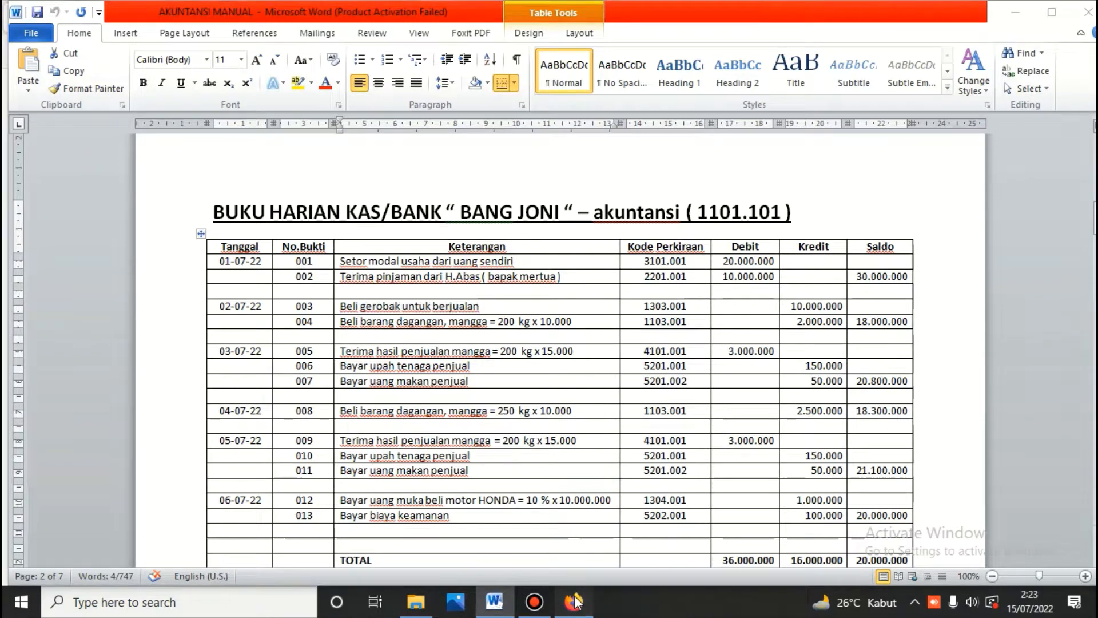
pyautogui.scroll(3, 459, 142)
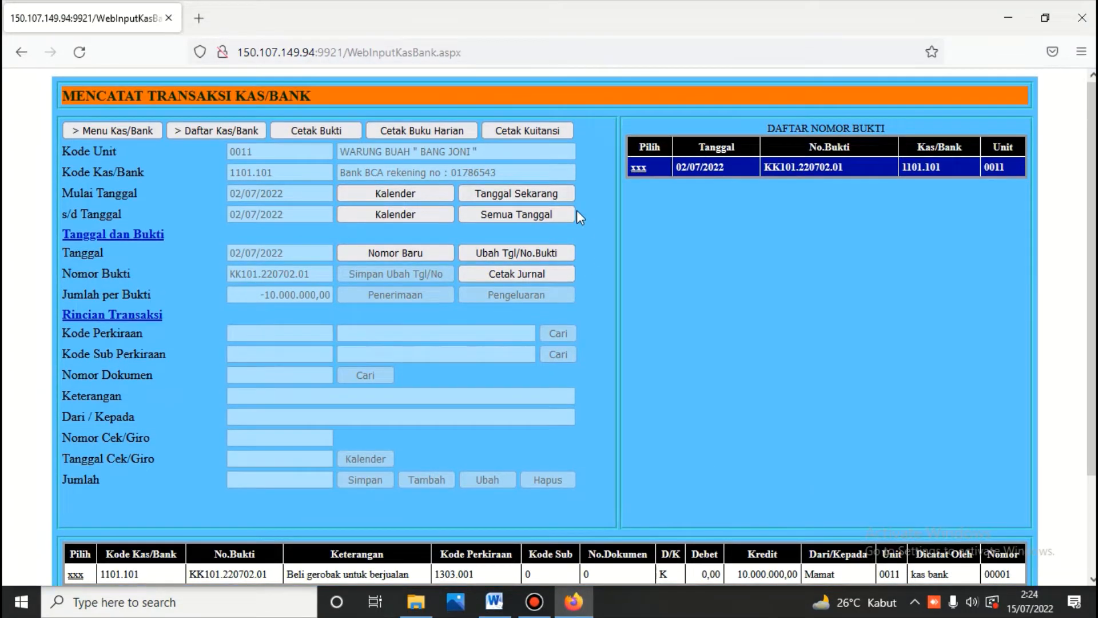
# Step: Go to Persediaan > Pembelian, log in with the Sandi password, and open Mencatat Transaksi Pembelian Barang
pyautogui.click(142, 131)
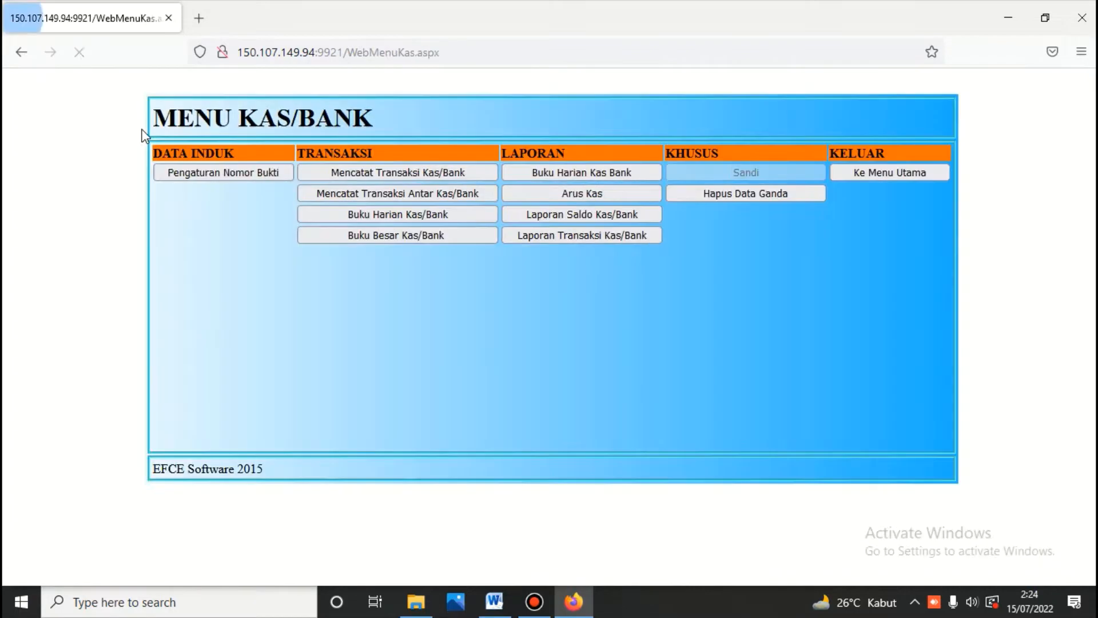
pyautogui.click(908, 173)
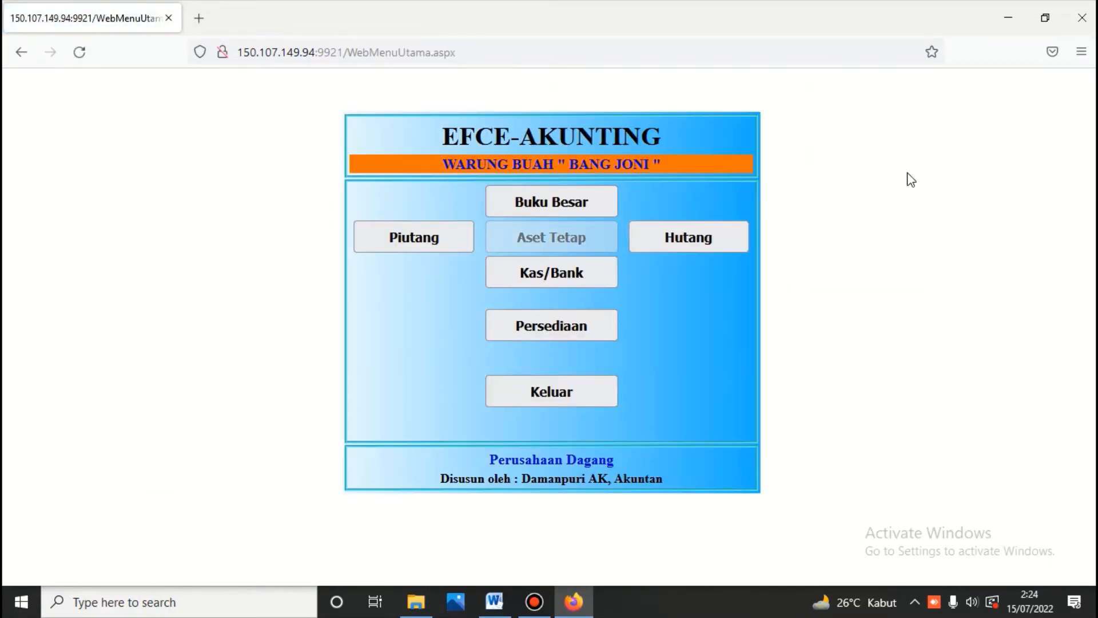
pyautogui.click(549, 331)
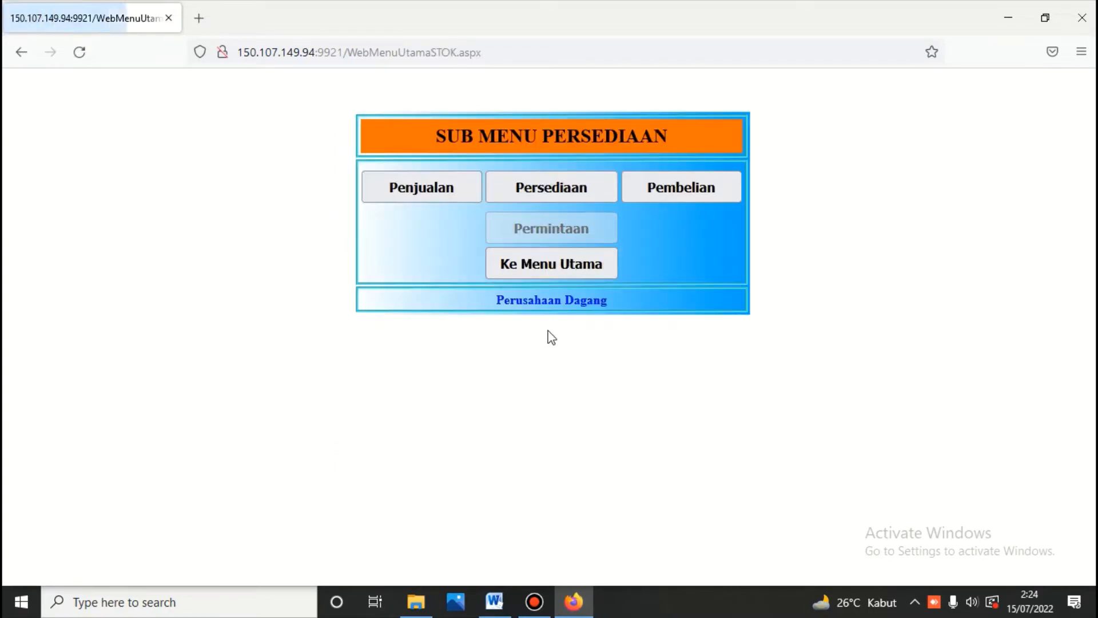
pyautogui.click(667, 189)
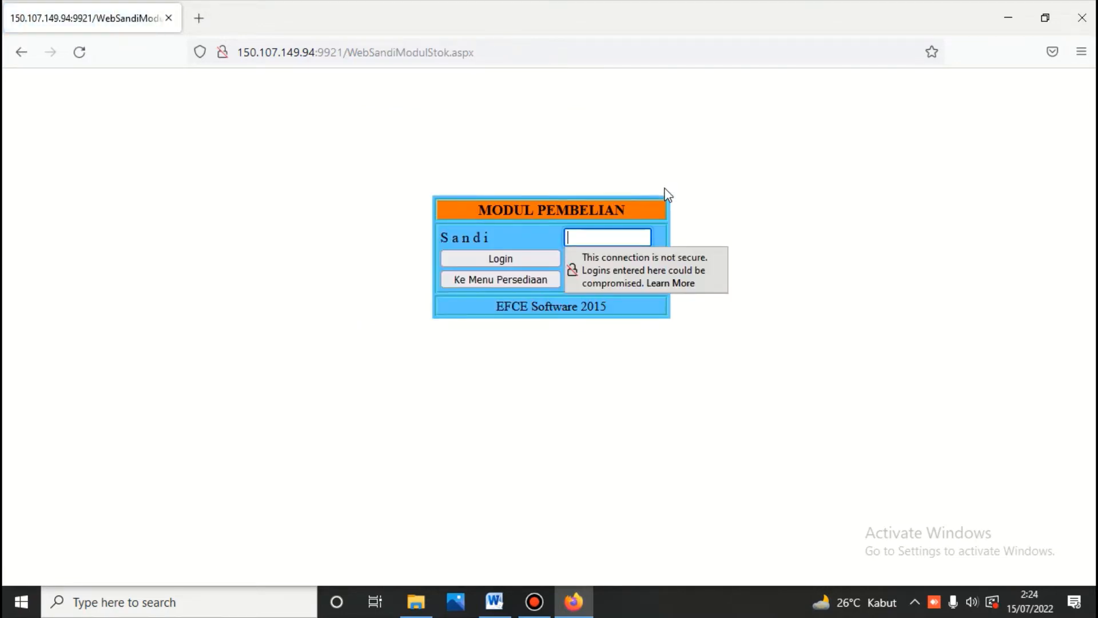
pyautogui.write('111')
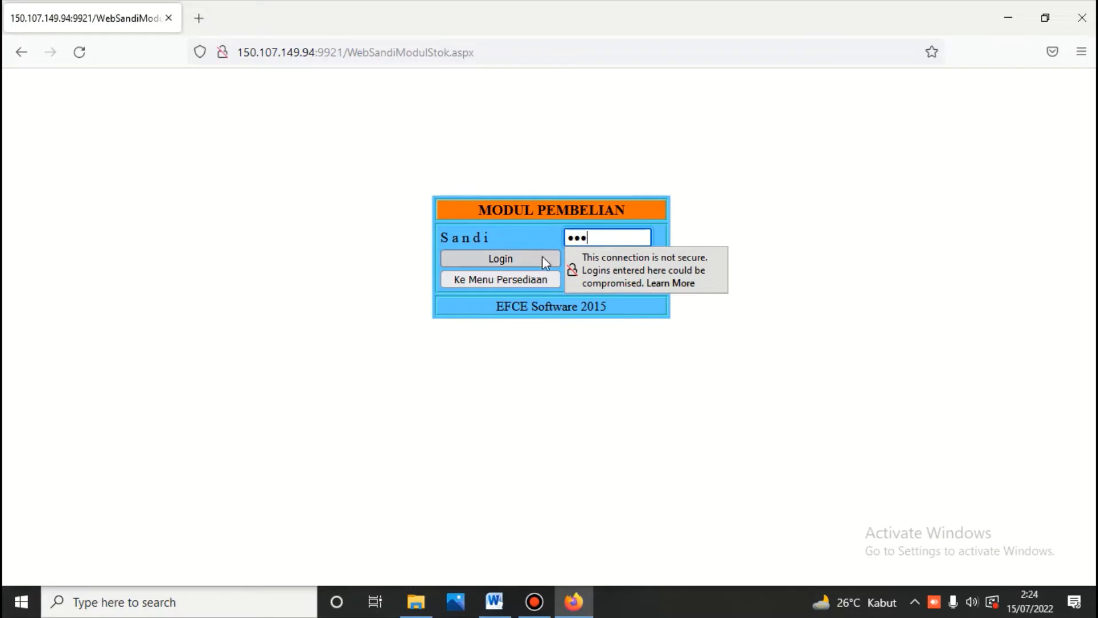
pyautogui.click(542, 256)
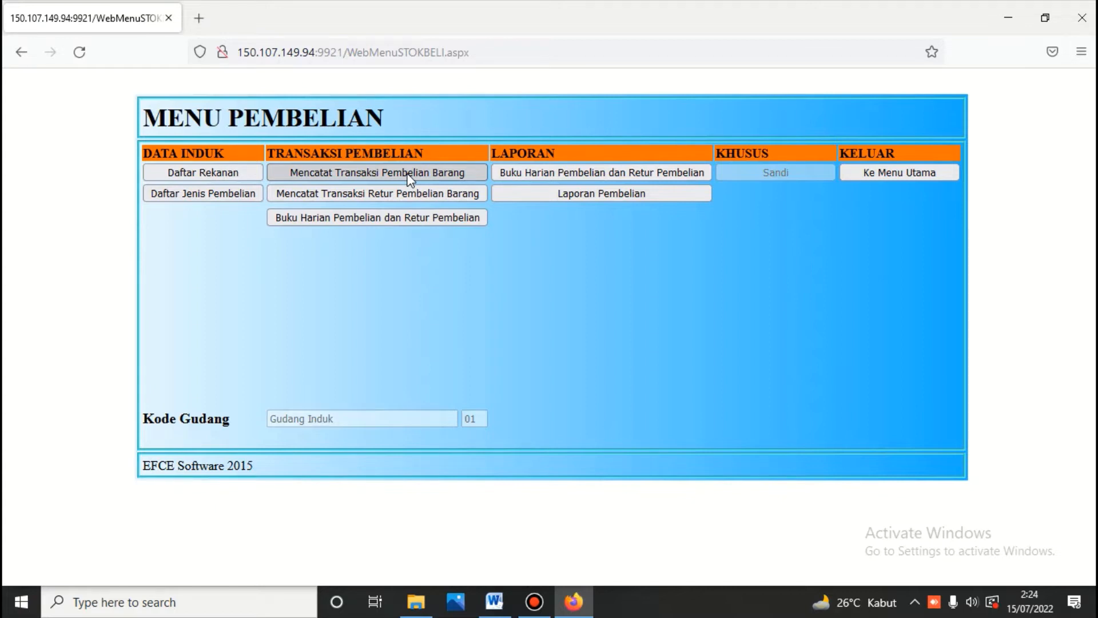
pyautogui.click(409, 180)
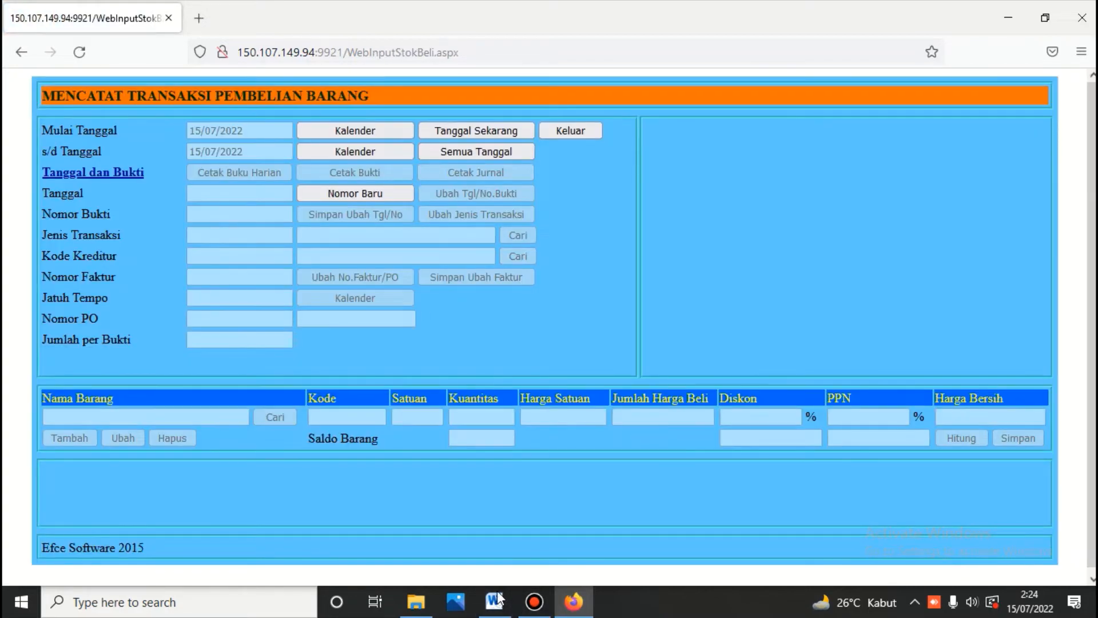
# Step: Consult the Word cash-book notes, then return to the purchase form and begin a new purchase number
pyautogui.click(495, 600)
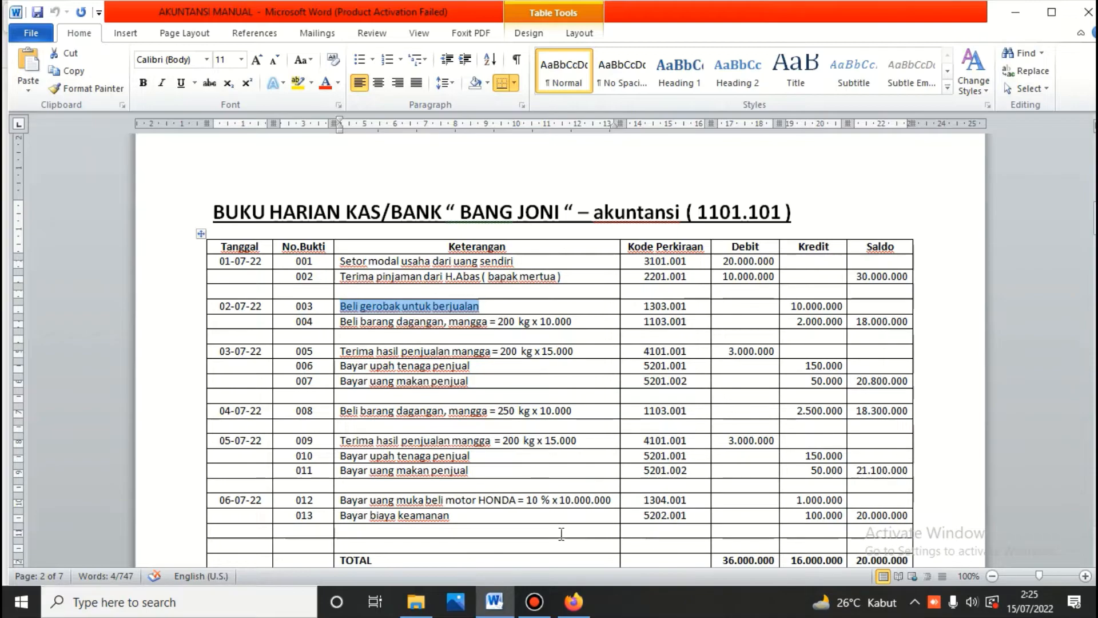
pyautogui.click(573, 607)
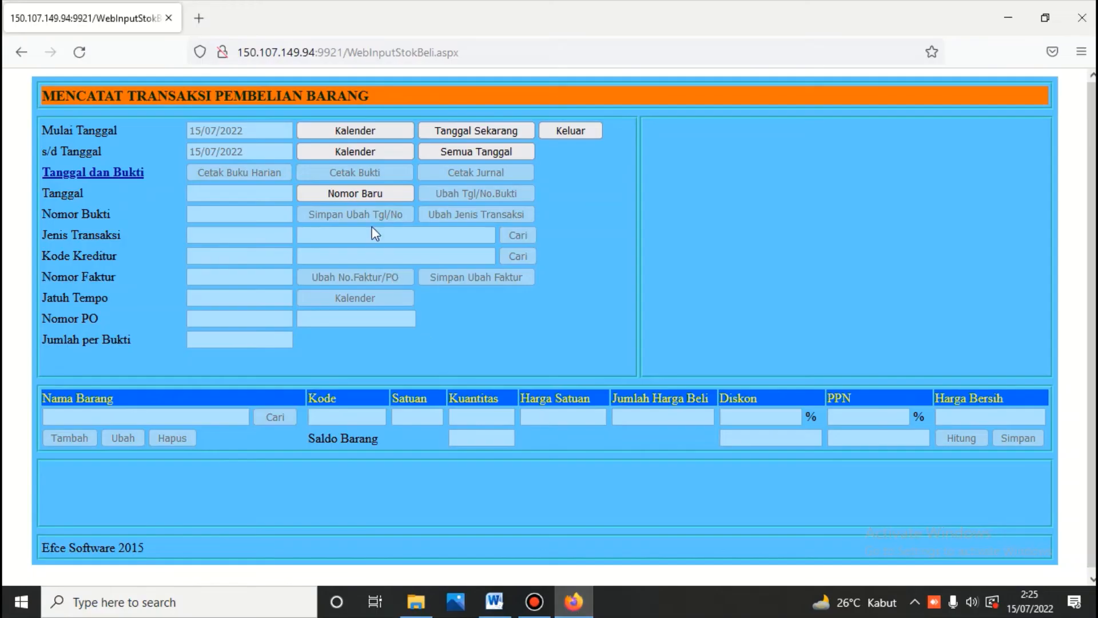
pyautogui.click(365, 195)
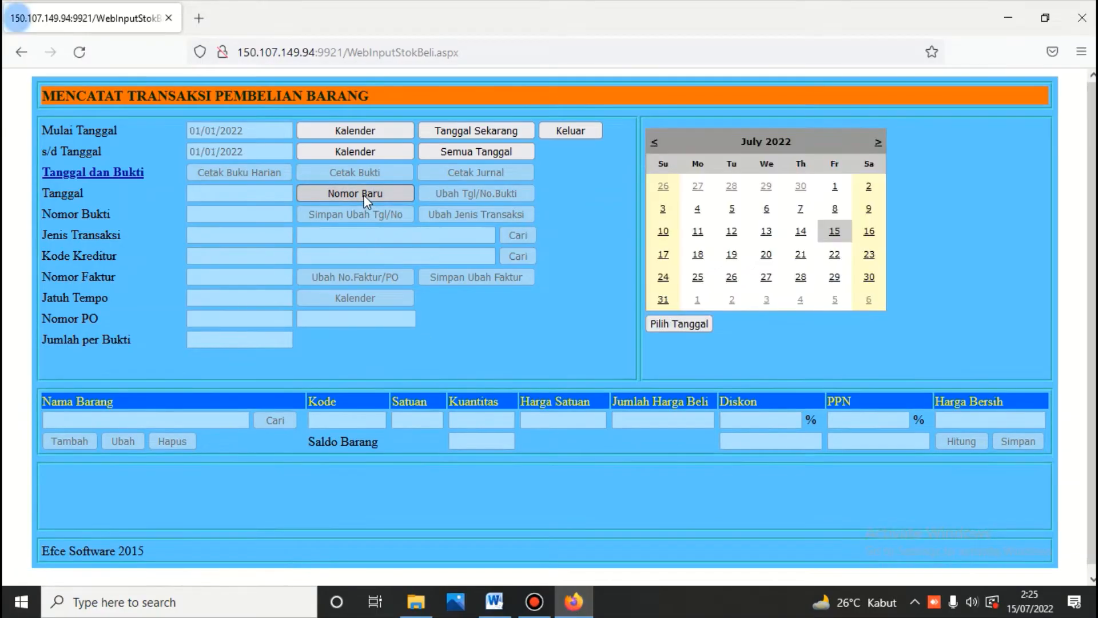
# Step: Set purchase 01B.220702.101 to 02/07/2022, type 301 Pembelian, creditor 000001 Tunai, due 02/07/2022
pyautogui.click(869, 191)
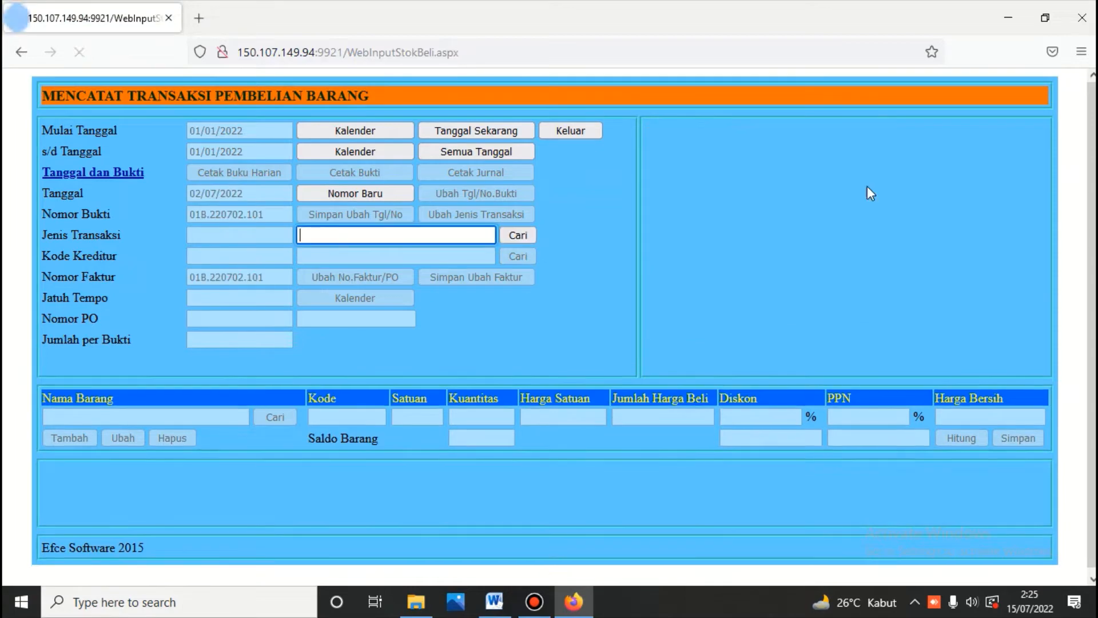
pyautogui.click(519, 236)
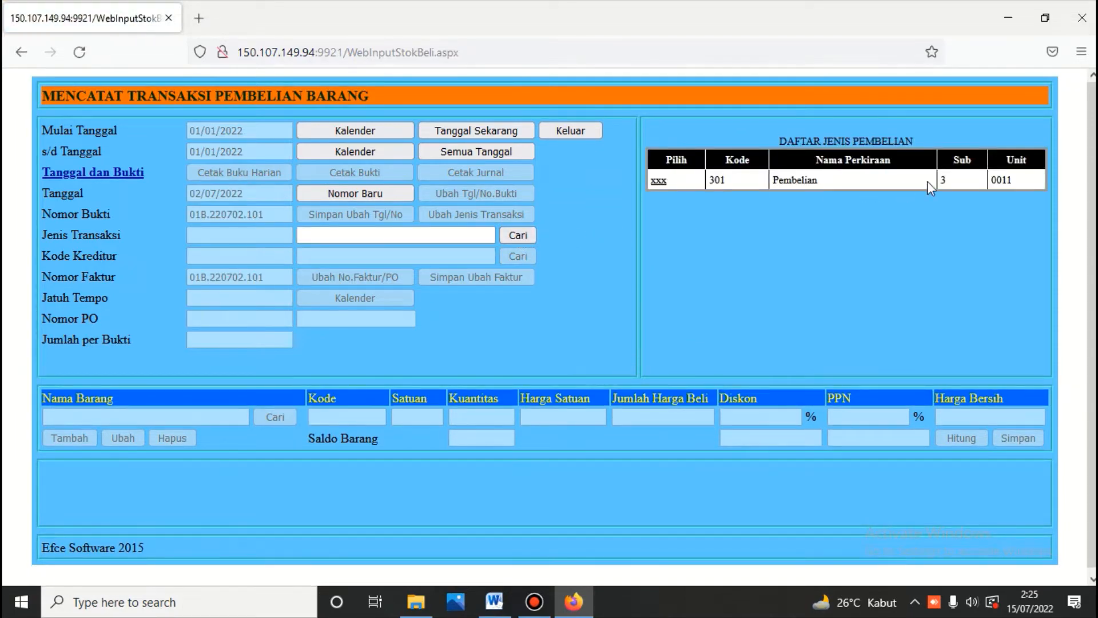
pyautogui.click(660, 181)
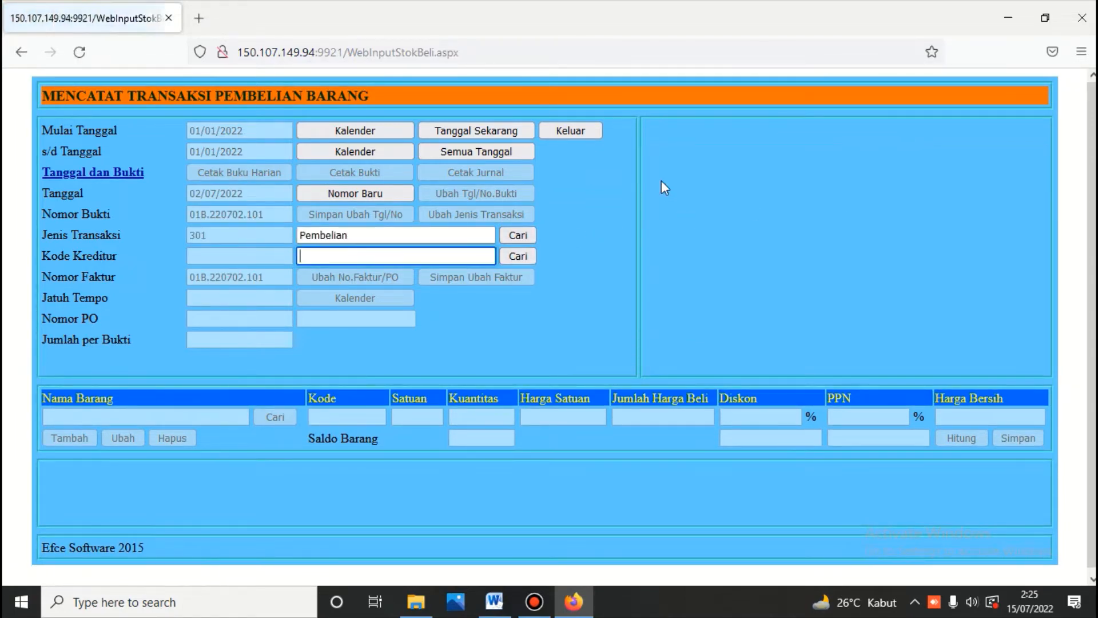
pyautogui.click(514, 258)
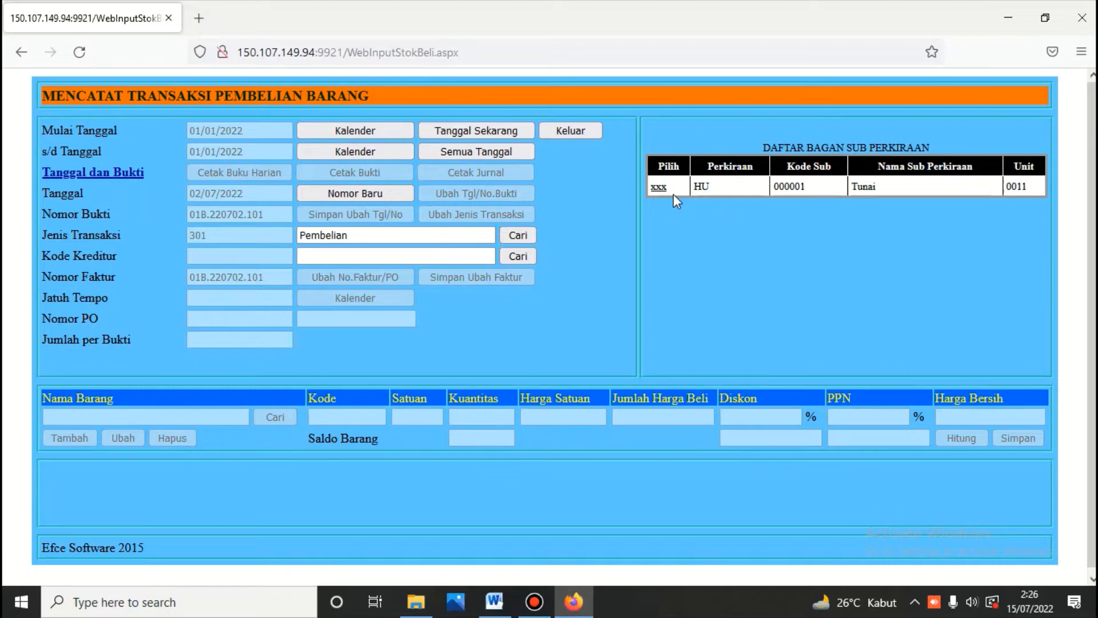
pyautogui.click(658, 189)
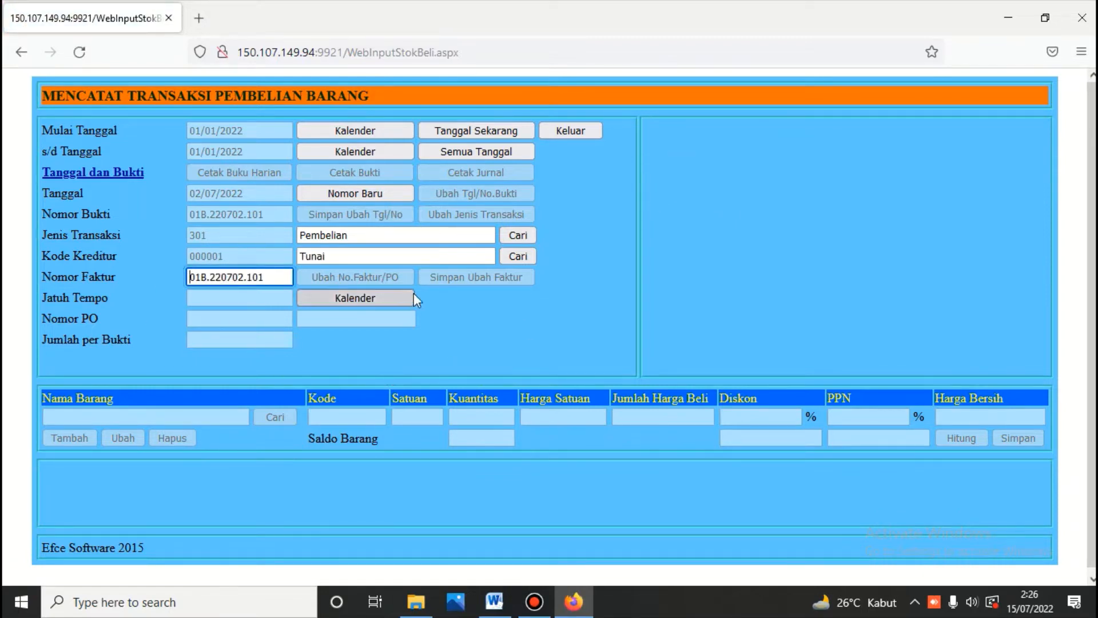
pyautogui.click(372, 297)
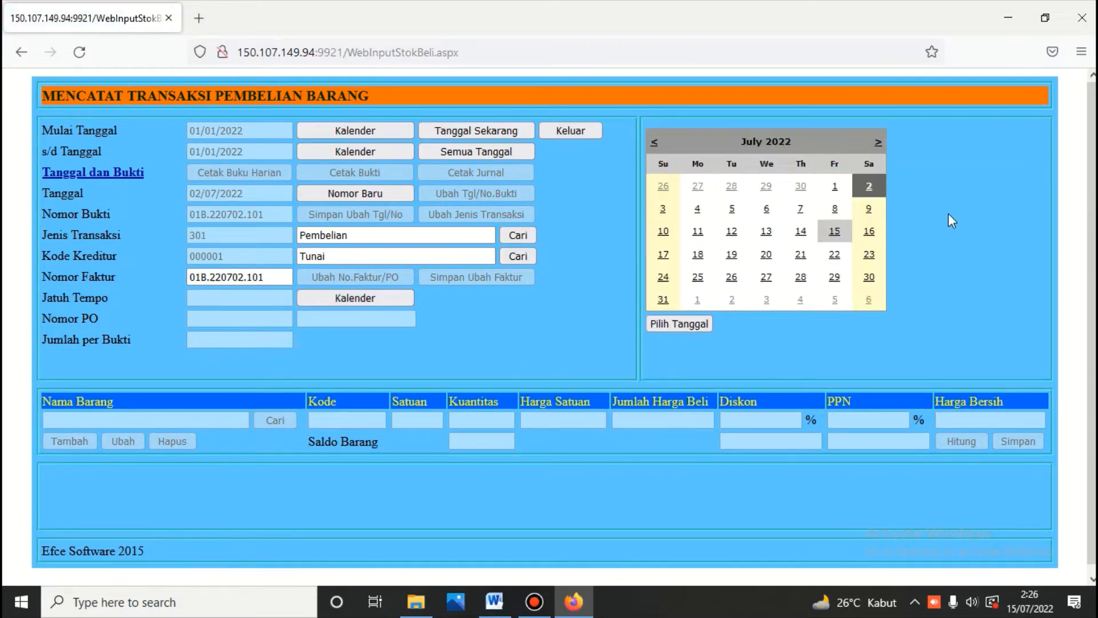
pyautogui.click(701, 322)
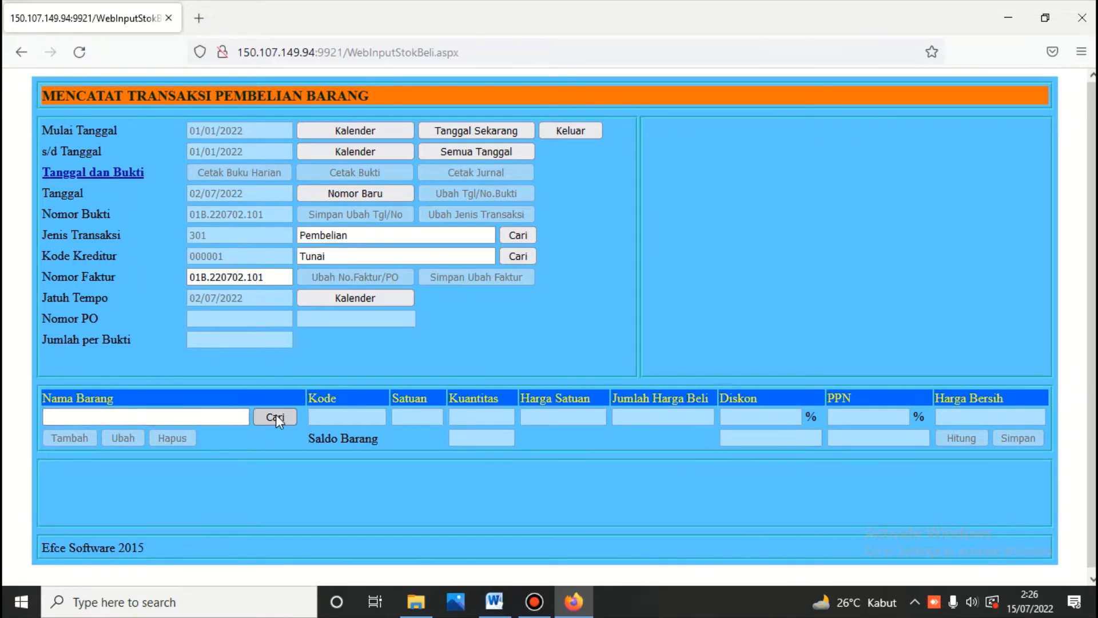
# Step: Pick Mangga as the item, enter quantity 200 with a unit price, and calculate totals
pyautogui.click(275, 416)
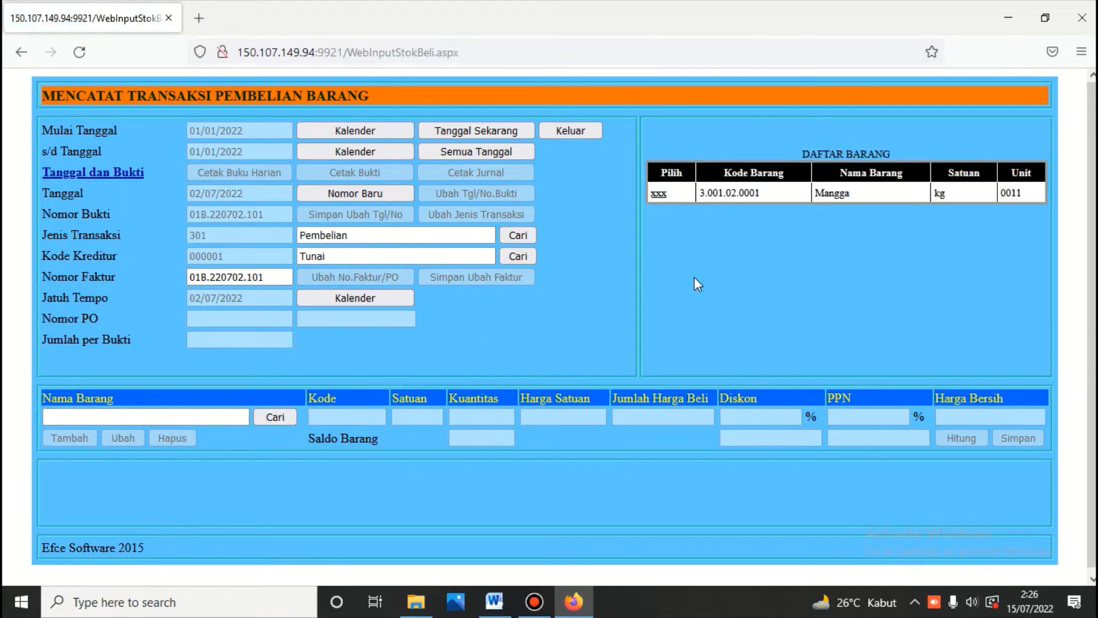
pyautogui.click(659, 193)
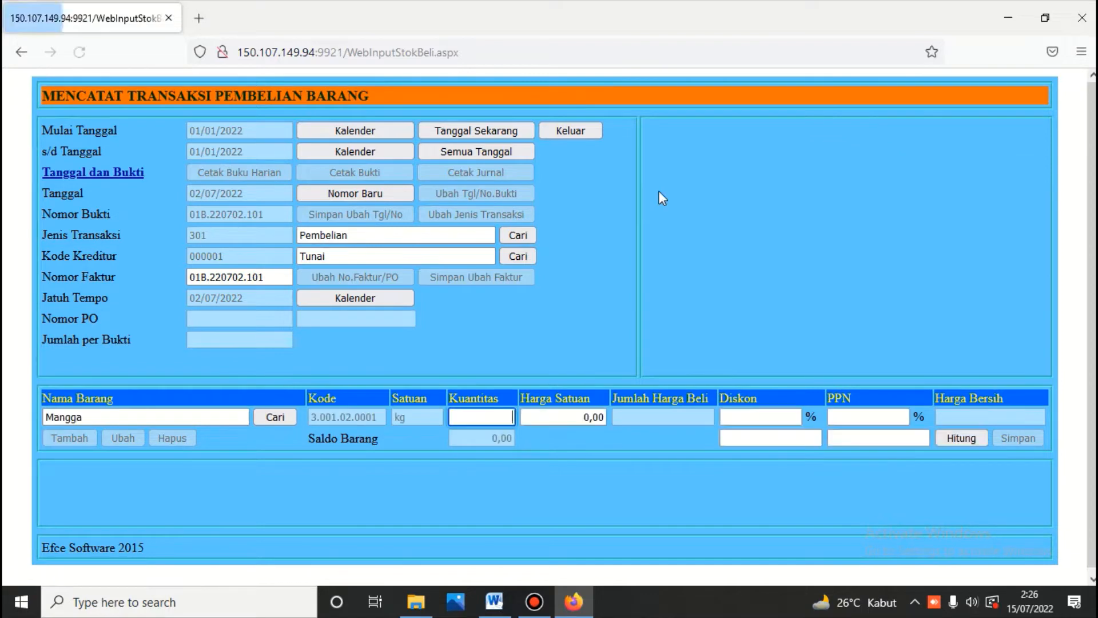
pyautogui.click(494, 602)
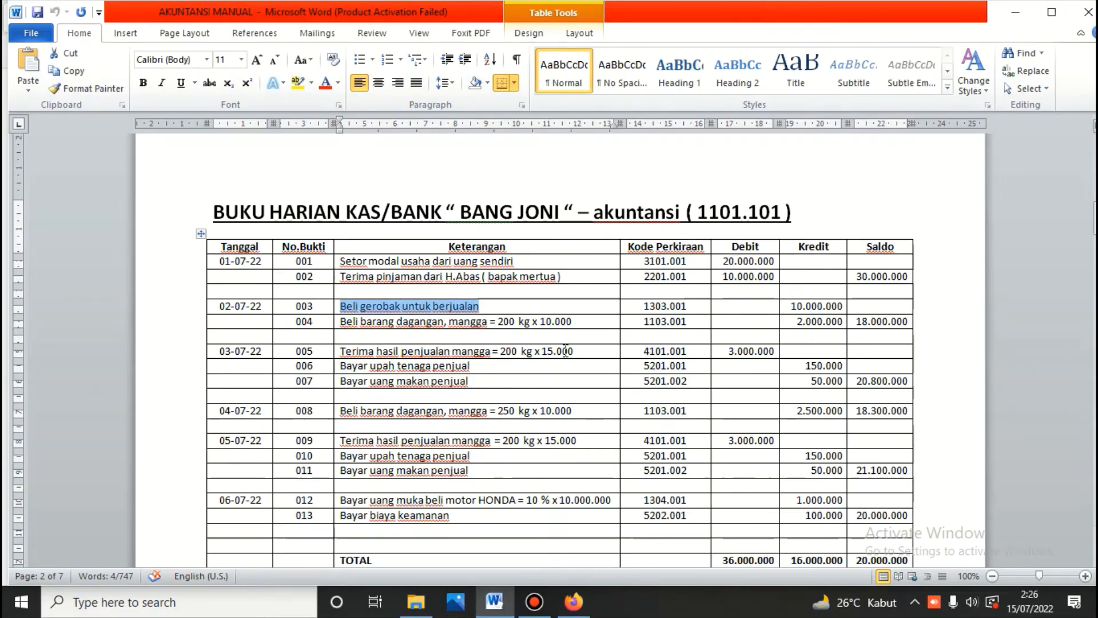
pyautogui.click(503, 602)
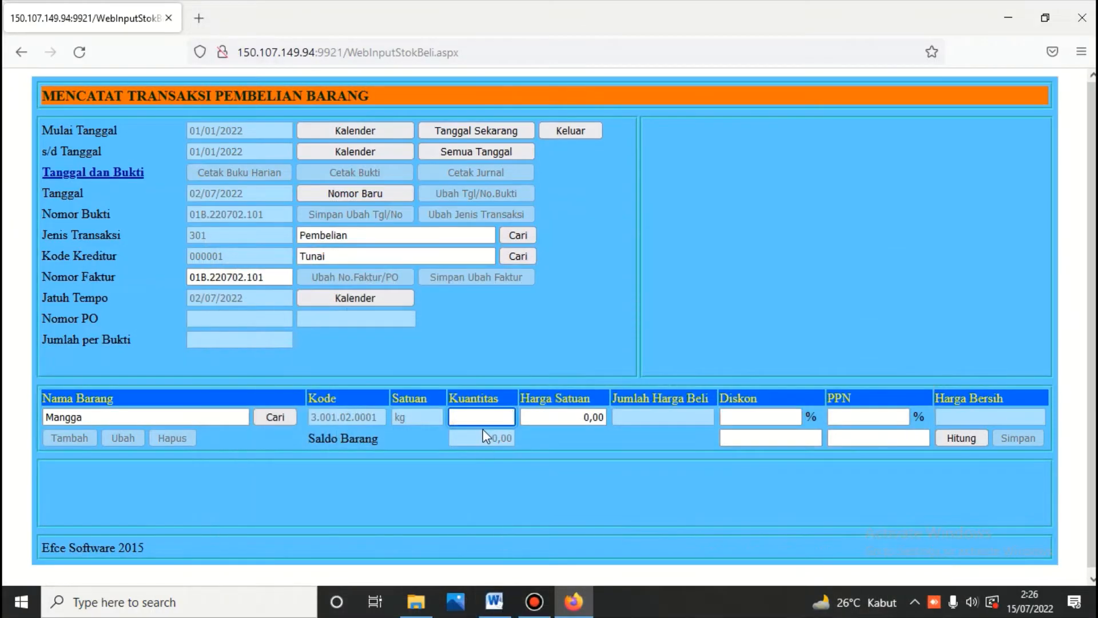
pyautogui.write('200')
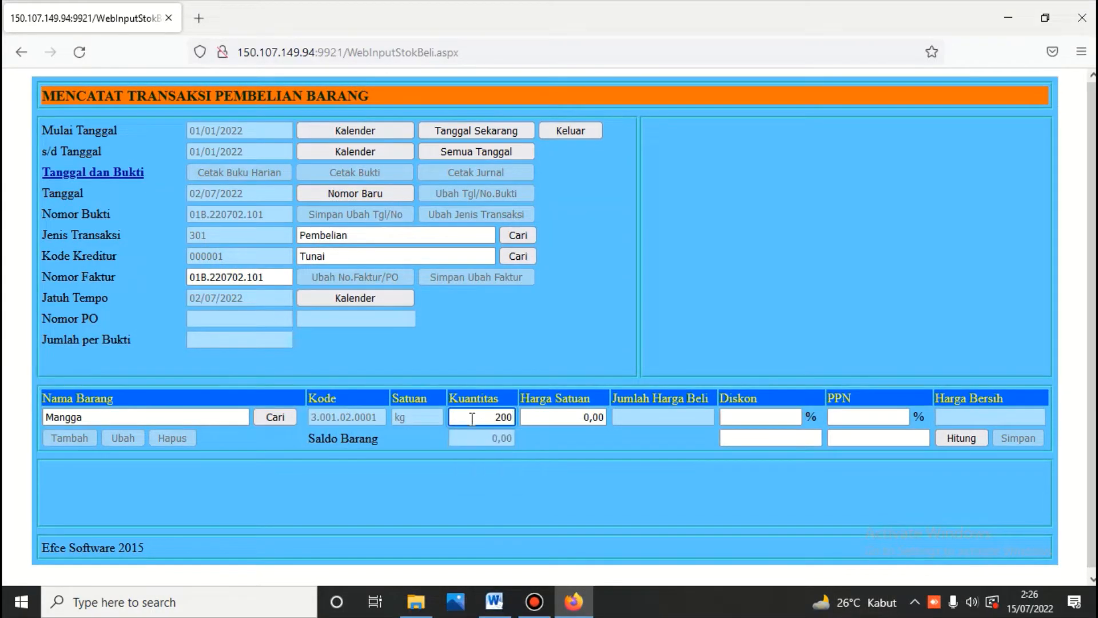
pyautogui.click(566, 422)
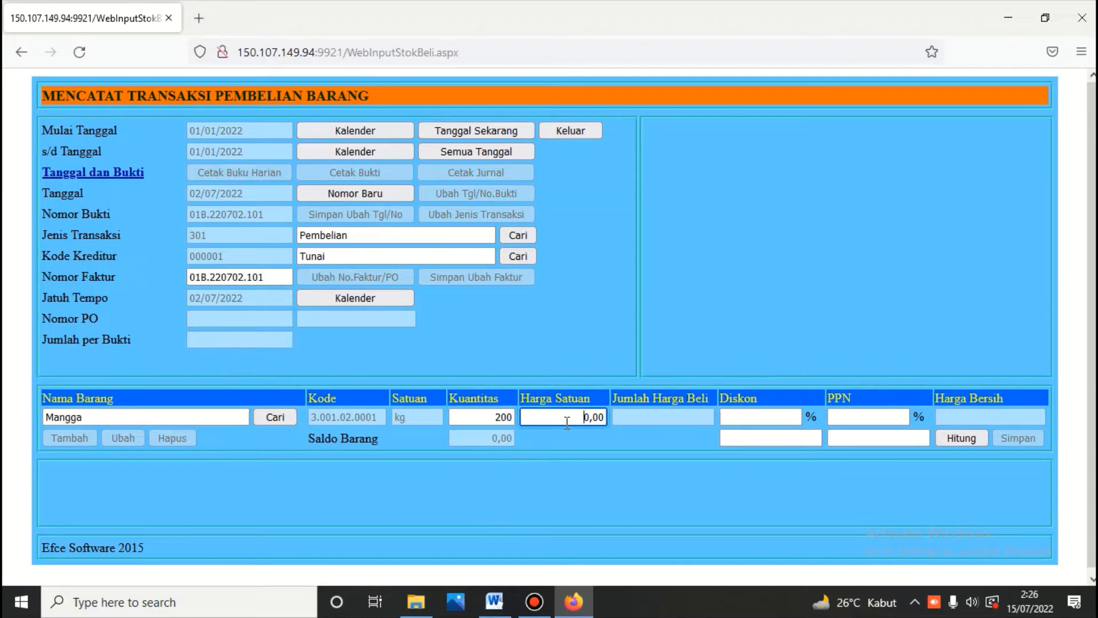
pyautogui.write('1000000')
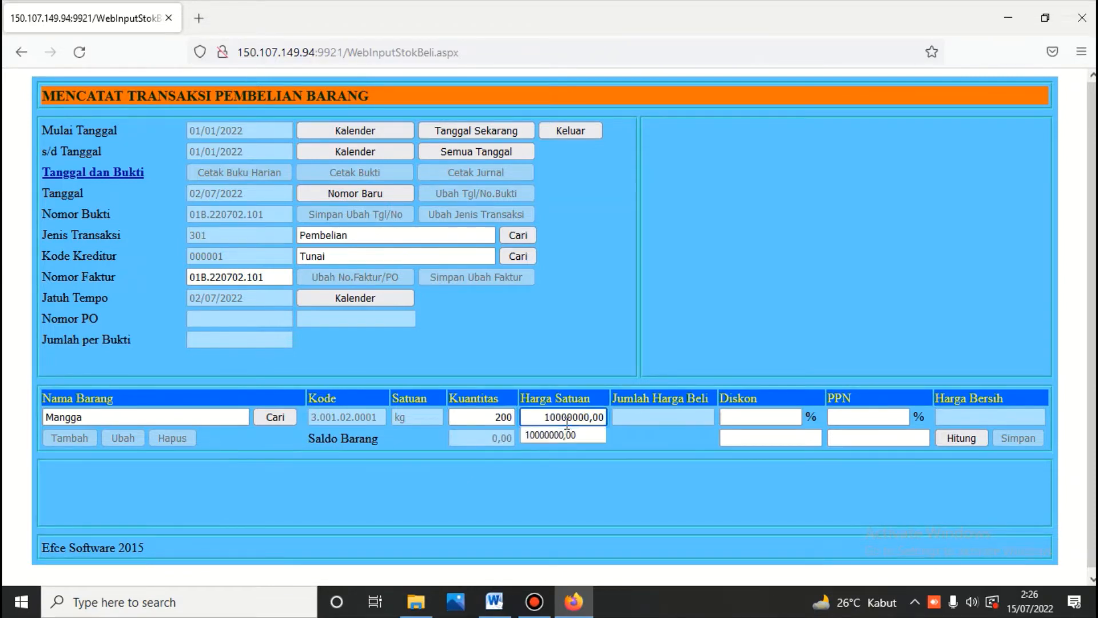
pyautogui.click(965, 437)
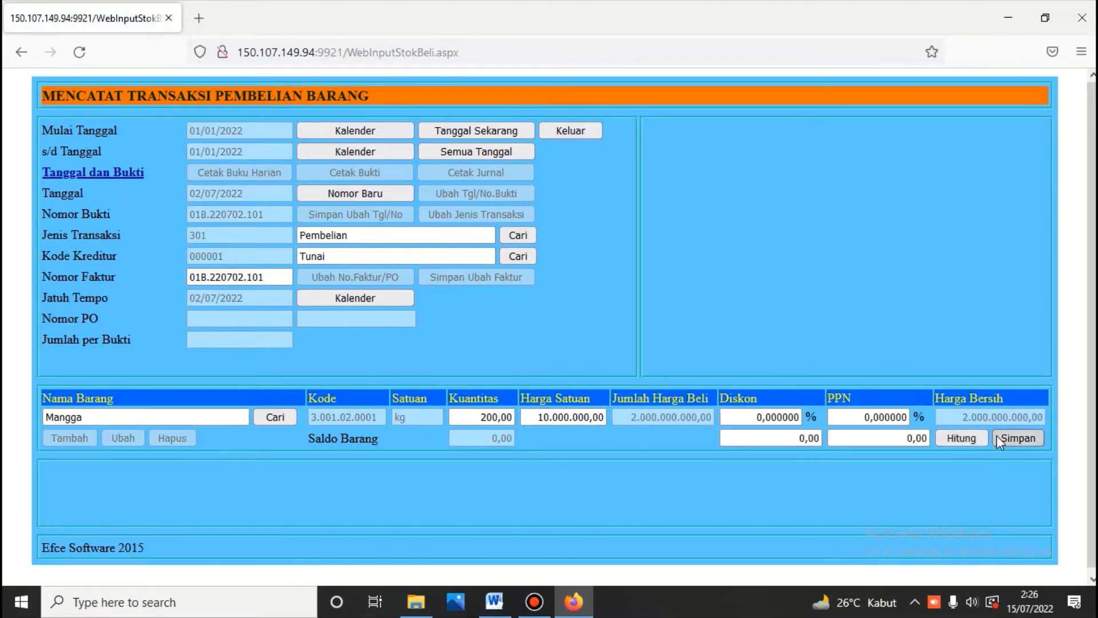
# Step: Correct the unit price to 10.000 against the Word notes, recalculate to 2.000.000 and save
pyautogui.click(503, 603)
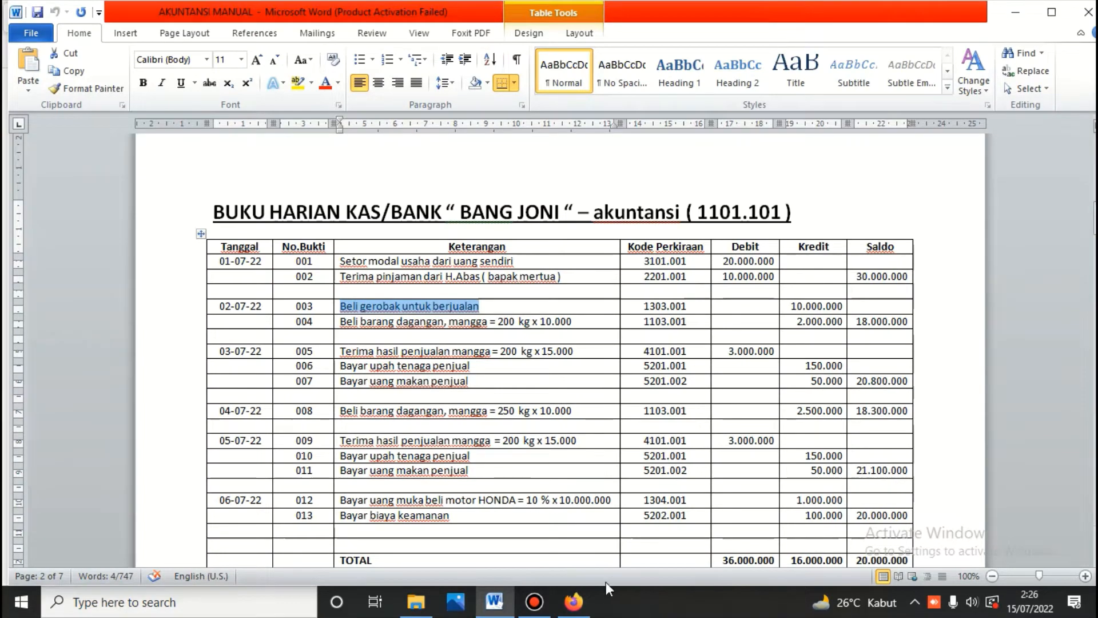
pyautogui.click(575, 605)
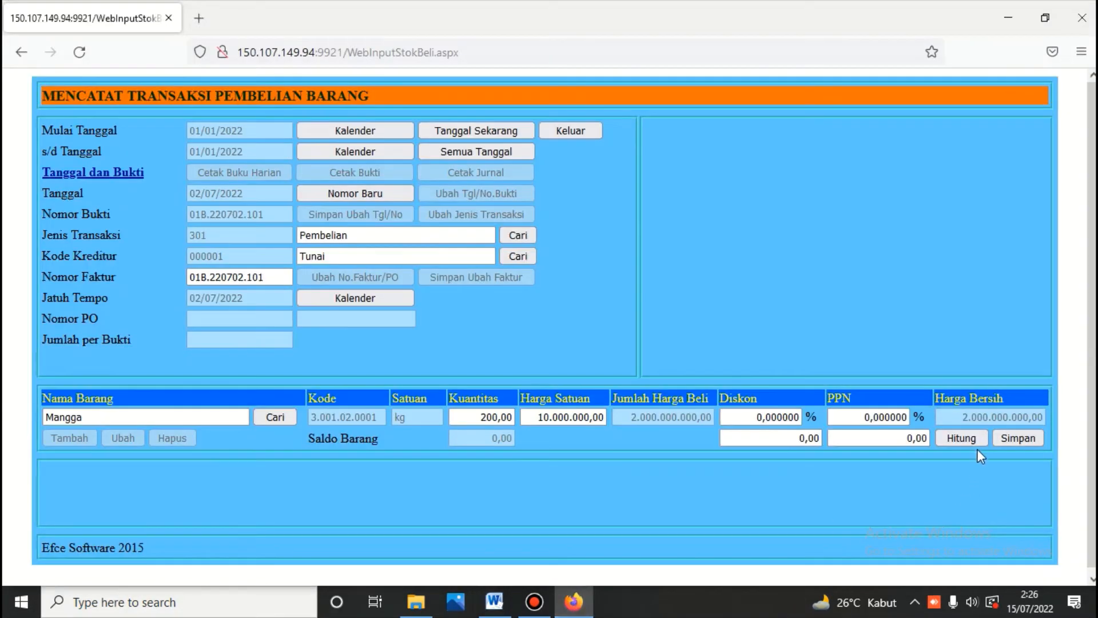
pyautogui.click(576, 418)
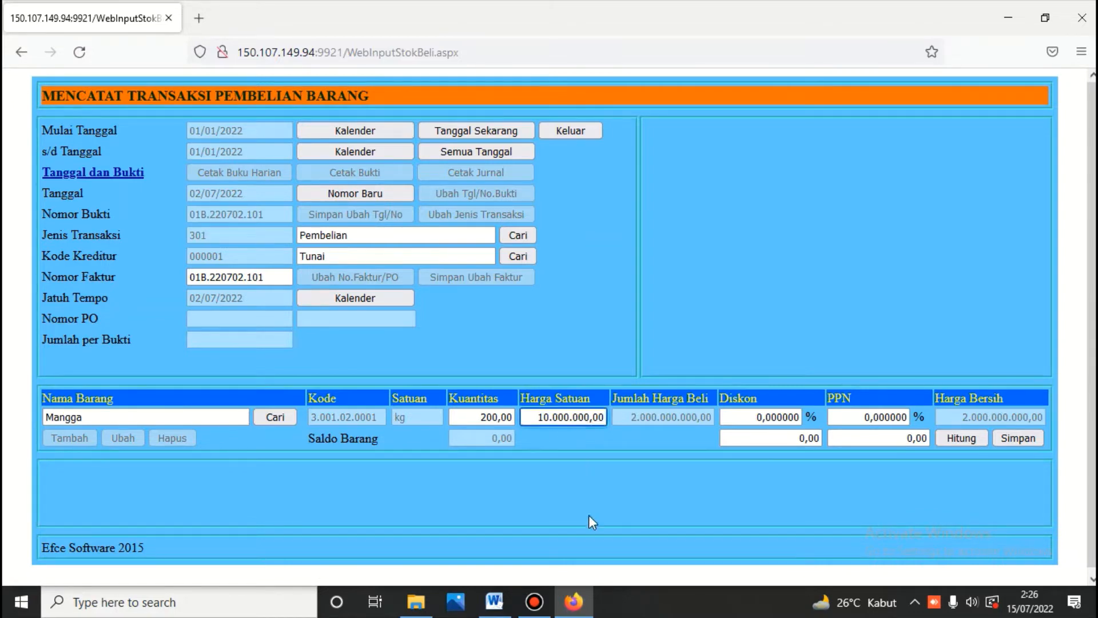
pyautogui.press('Delete')
pyautogui.press('Delete')
pyautogui.press('Delete')
pyautogui.press('Delete')
pyautogui.press('Delete')
pyautogui.press('Delete')
pyautogui.press('Delete')
pyautogui.press('BackSpace')
pyautogui.click(959, 437)
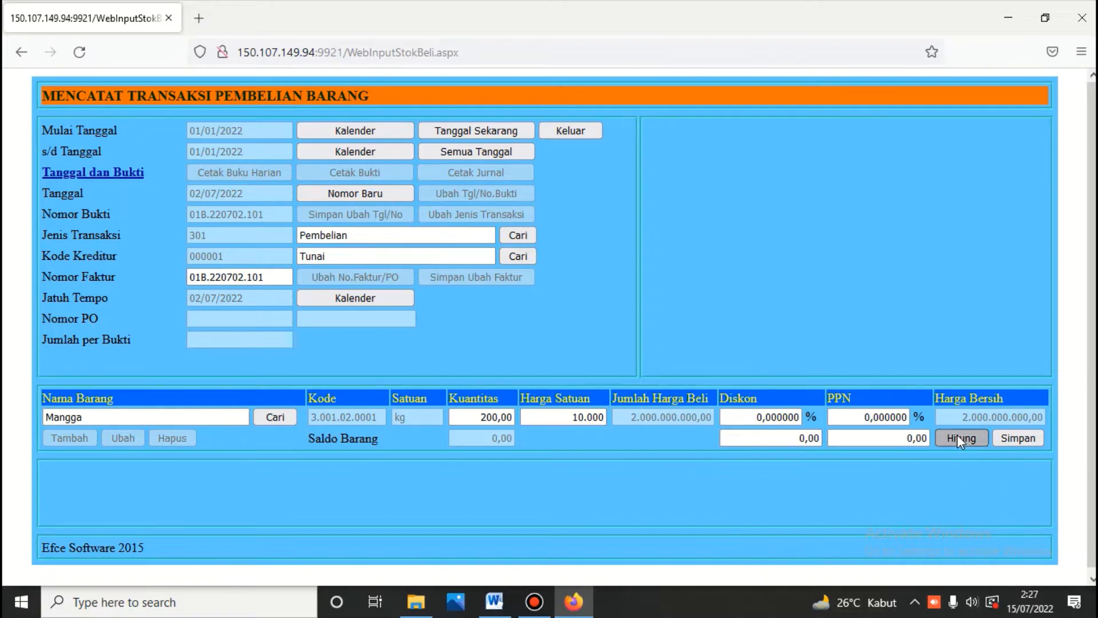
pyautogui.click(1020, 439)
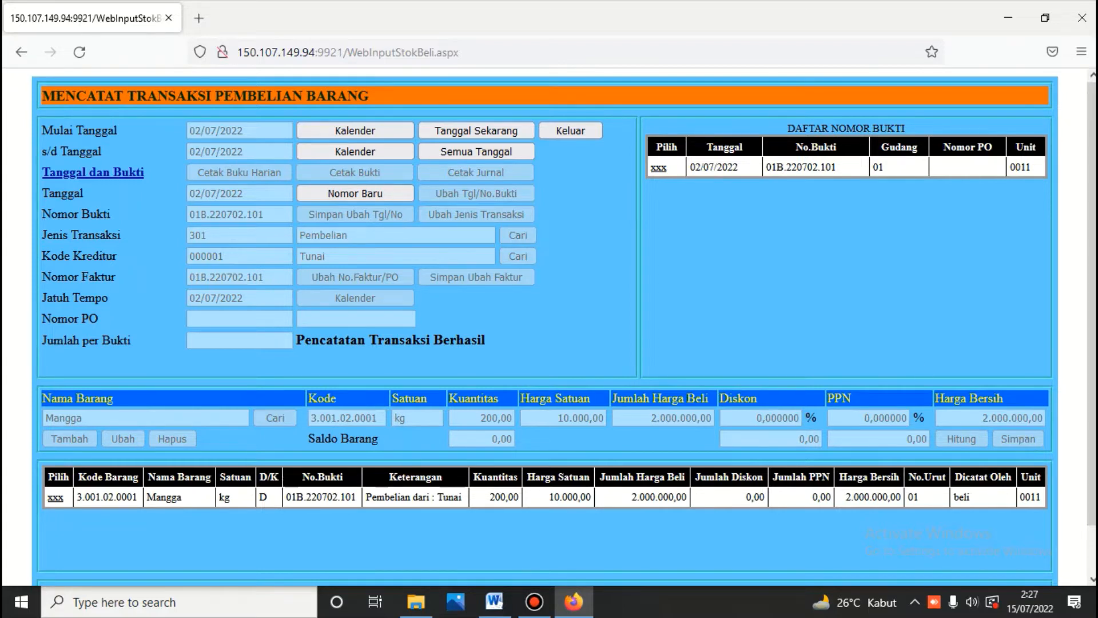
# Step: Print voucher 01B.220702.101's journal, debiting 1103.001 and crediting 2101.001 for 2.000.000,00, then reopen it
pyautogui.click(661, 175)
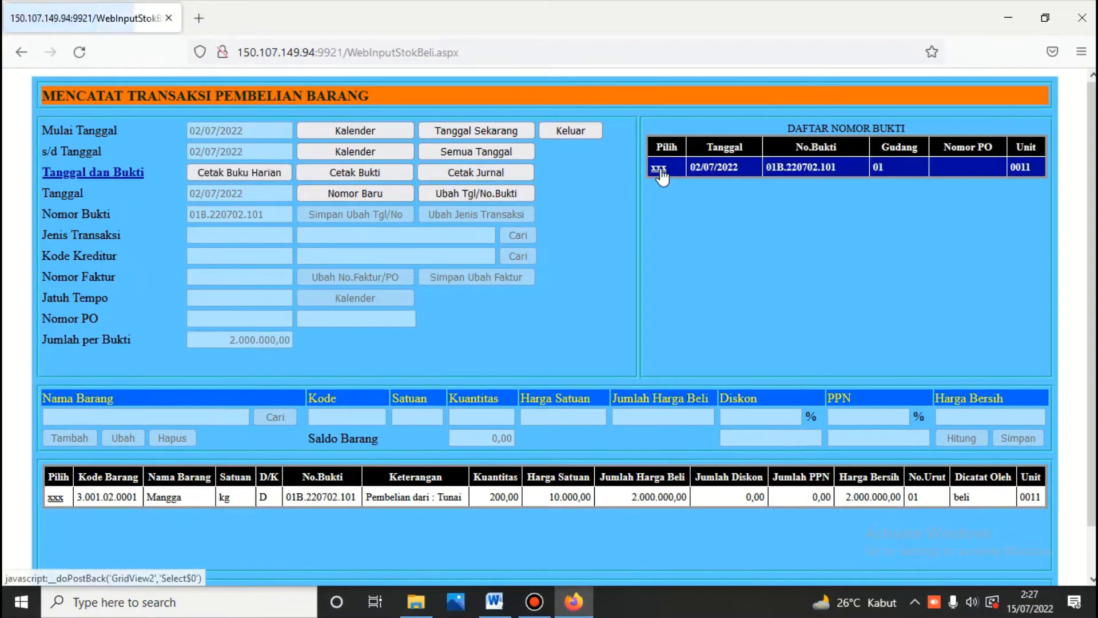
pyautogui.click(512, 171)
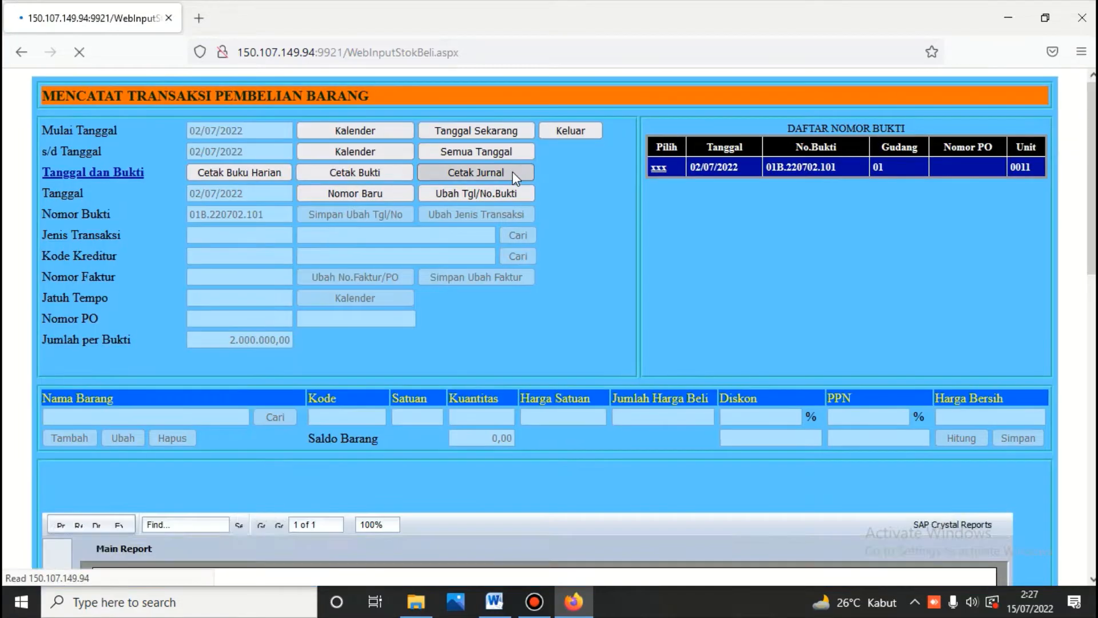
pyautogui.scroll(-5, 512, 172)
pyautogui.scroll(-3, 513, 172)
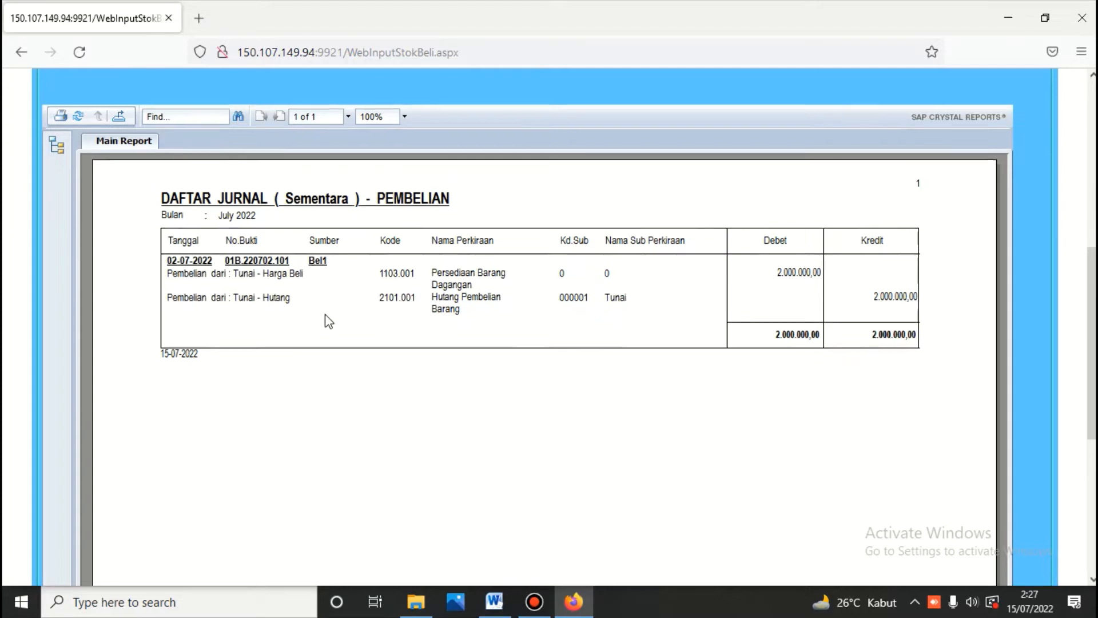
pyautogui.scroll(4, 448, 238)
pyautogui.scroll(3, 458, 230)
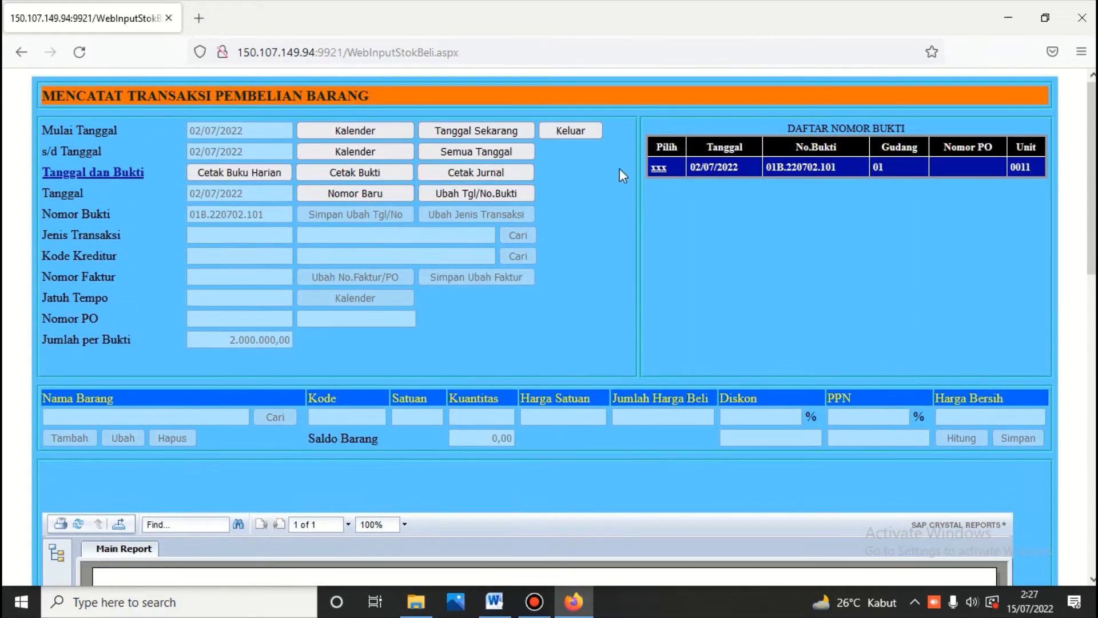
pyautogui.click(659, 169)
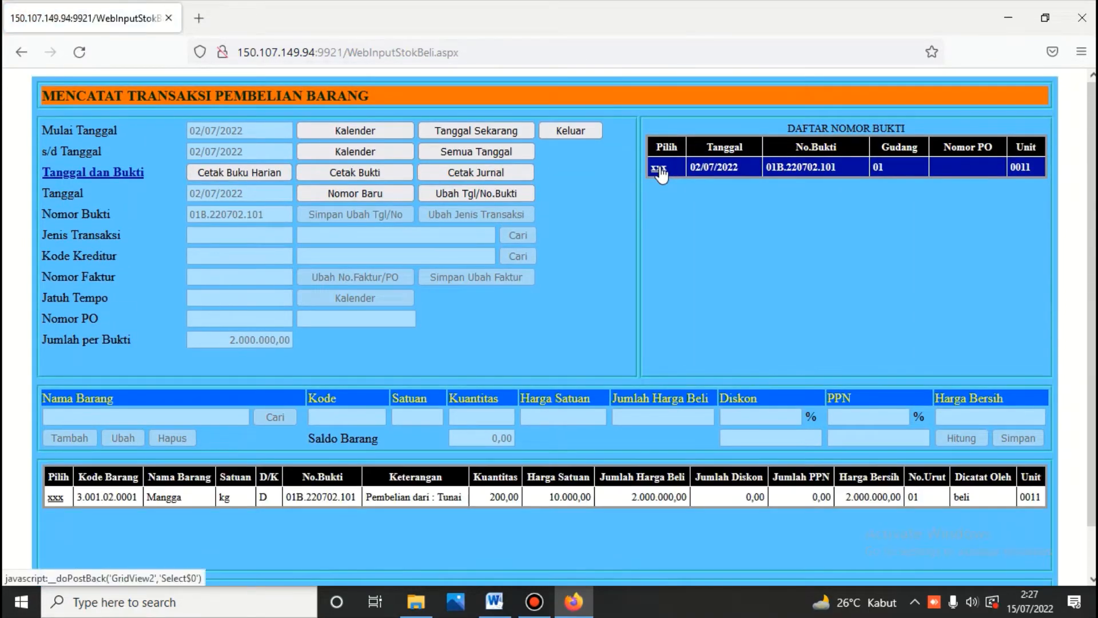
# Step: Exit purchases to the main menu and sign in to Kas/Bank with the module password
pyautogui.click(572, 130)
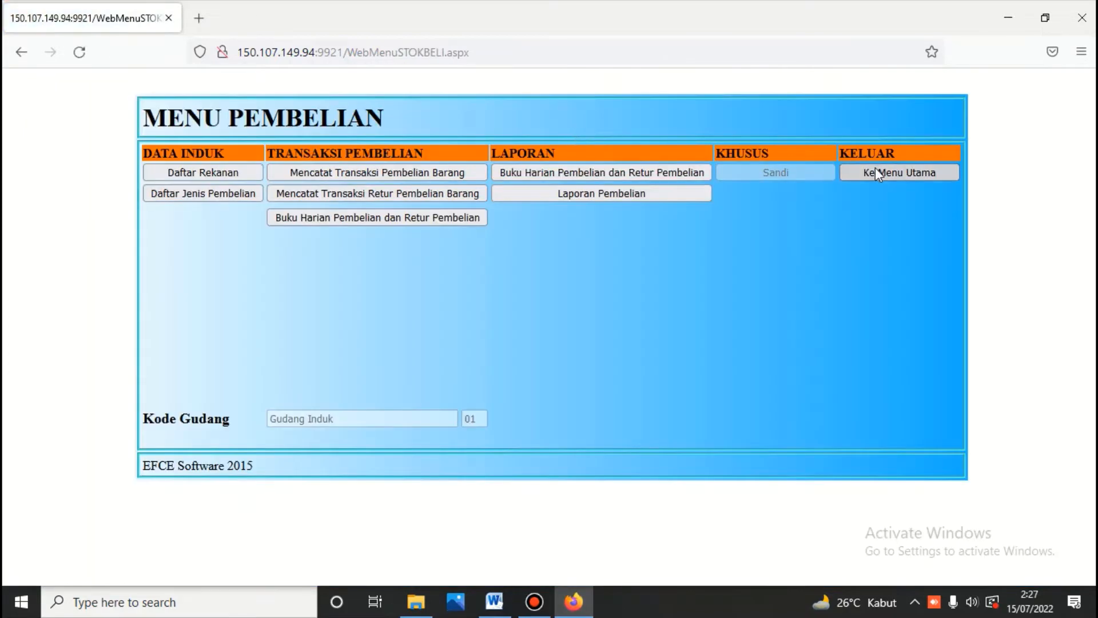
pyautogui.click(875, 171)
pyautogui.click(604, 261)
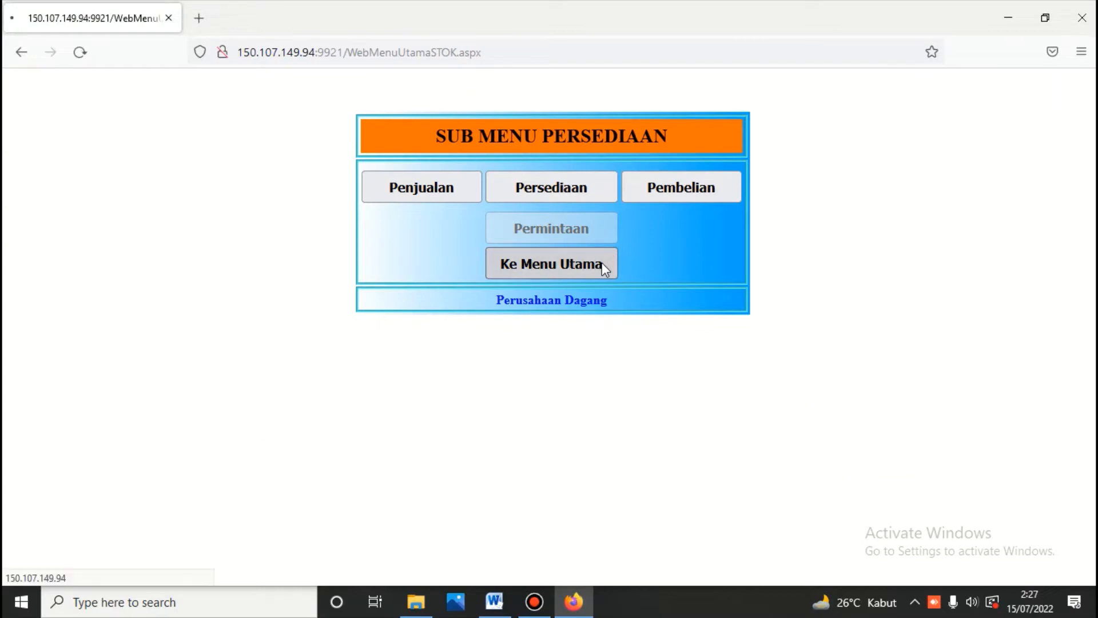
pyautogui.click(591, 273)
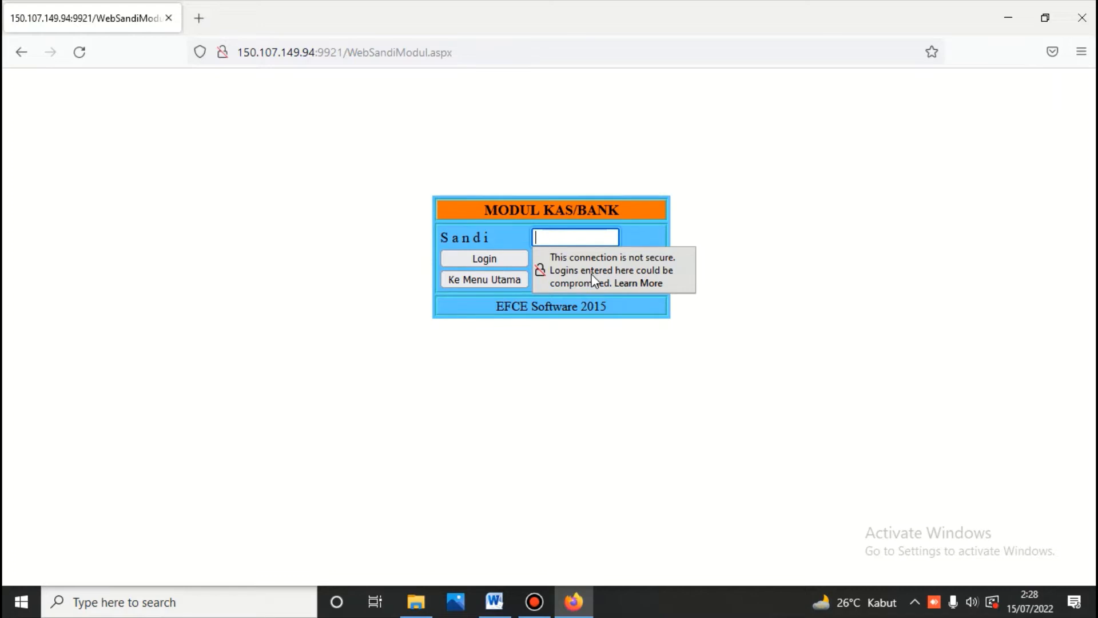
pyautogui.write('123')
pyautogui.click(497, 260)
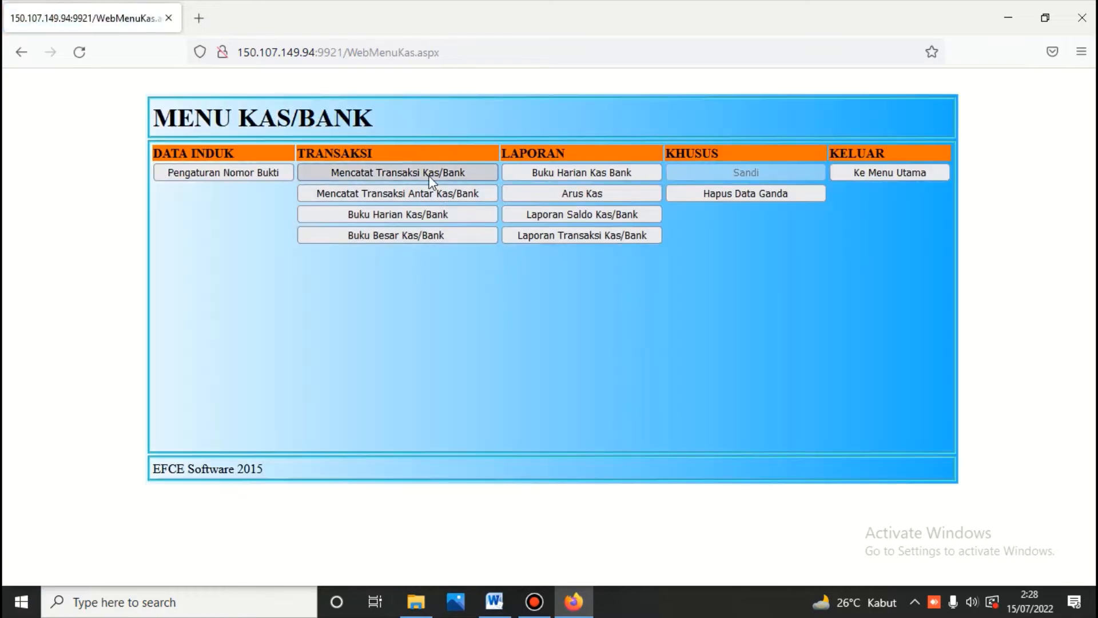
# Step: Open Mencatat Transaksi Kas/Bank for Bank BCA 1101.101, then switch to the Word ledger
pyautogui.click(430, 180)
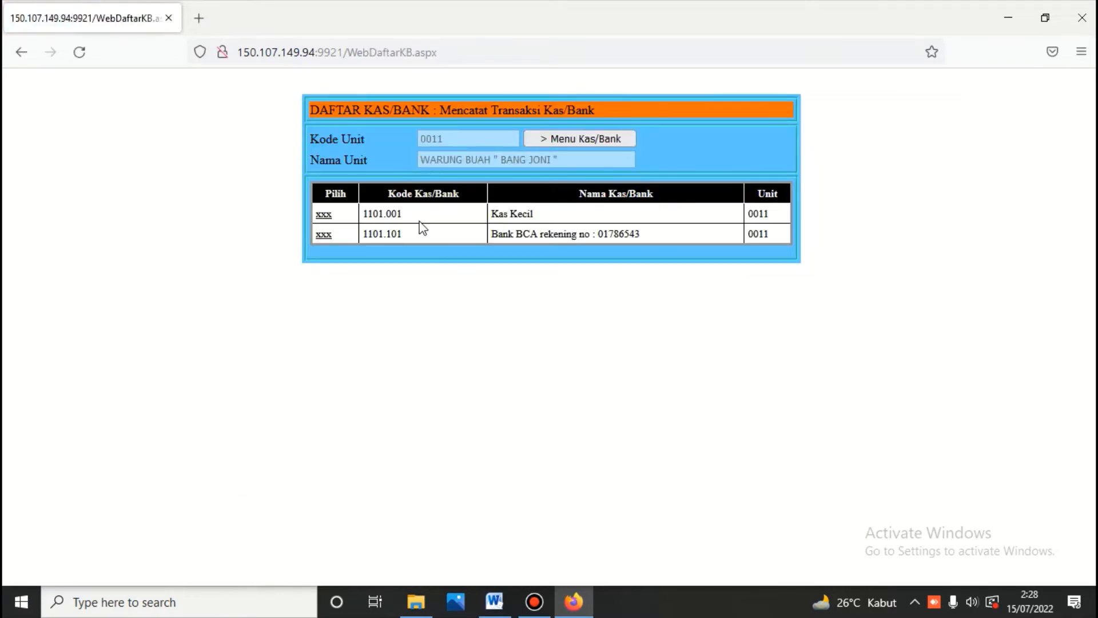
pyautogui.click(335, 234)
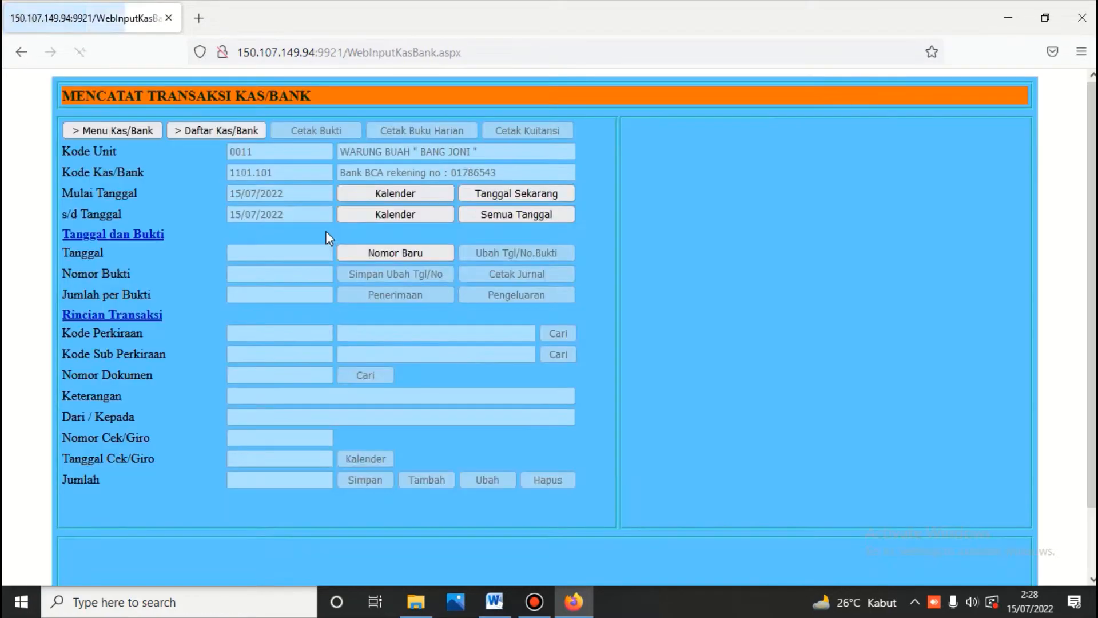
pyautogui.click(495, 601)
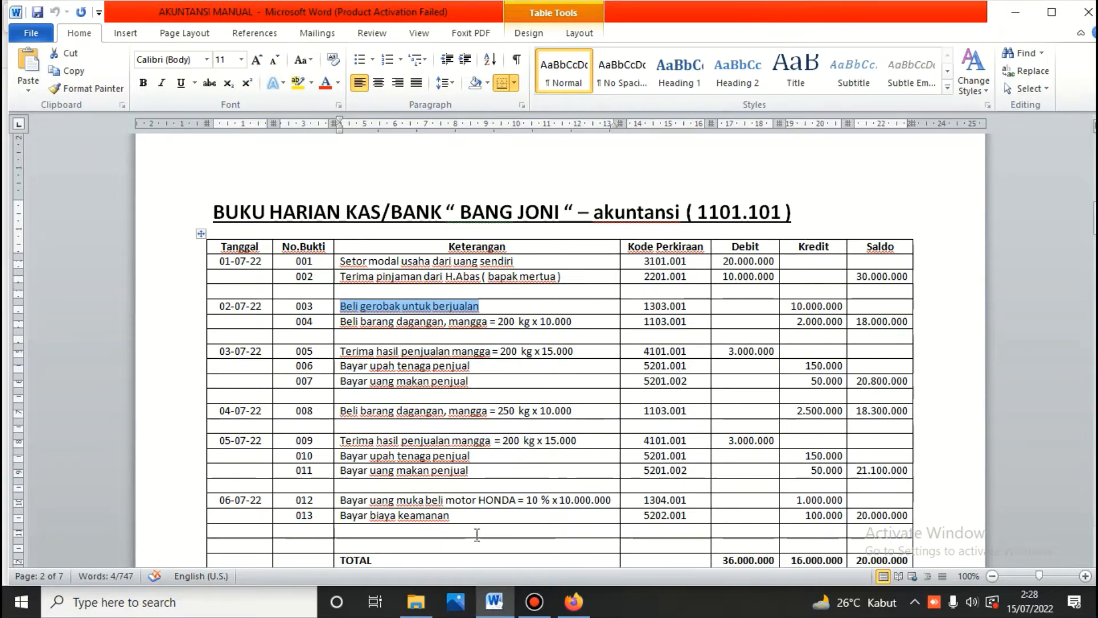
# Step: Copy row 004's description 'Beli barang dagangan, mangga = 200 kg x 10.000' and return to Firefox
pyautogui.moveTo(576, 612)
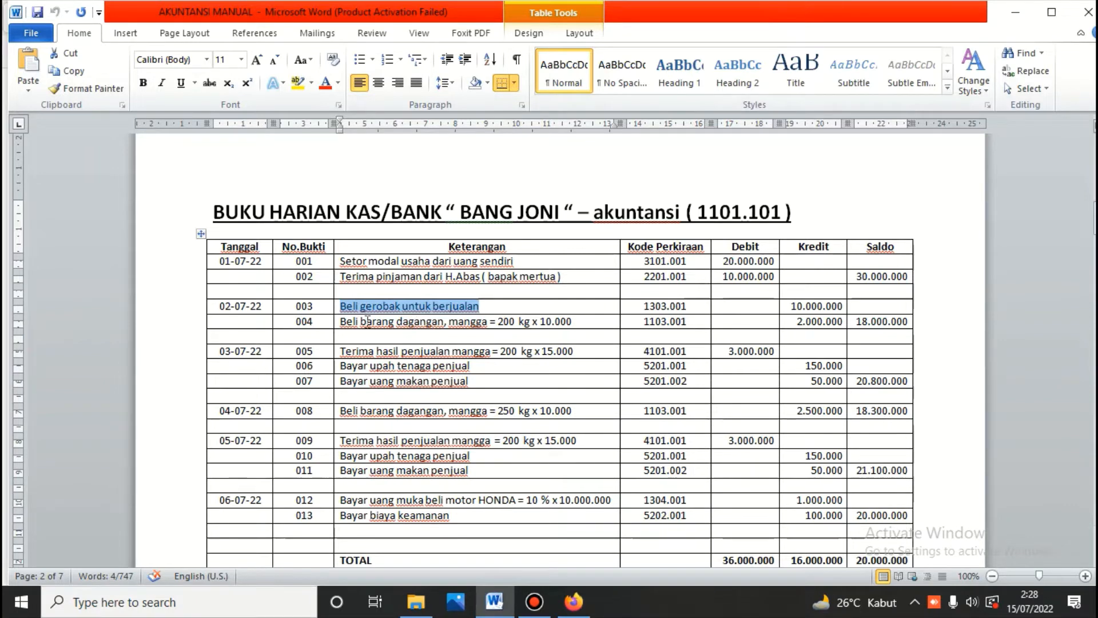
pyautogui.moveTo(349, 322); pyautogui.dragTo(541, 314)
pyautogui.rightClick(542, 315)
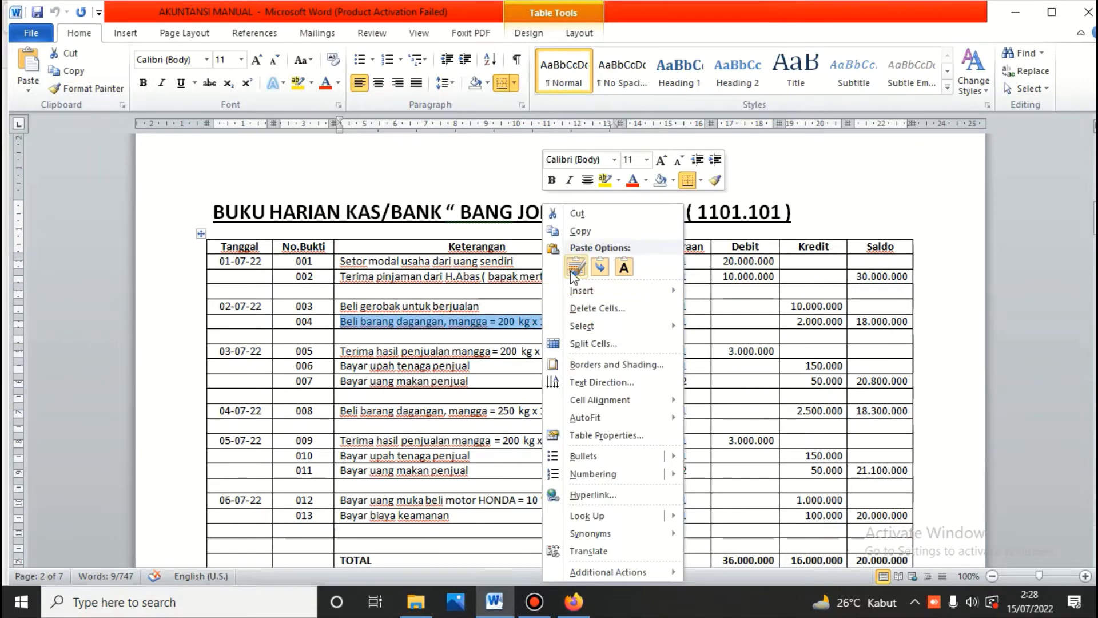
pyautogui.click(581, 231)
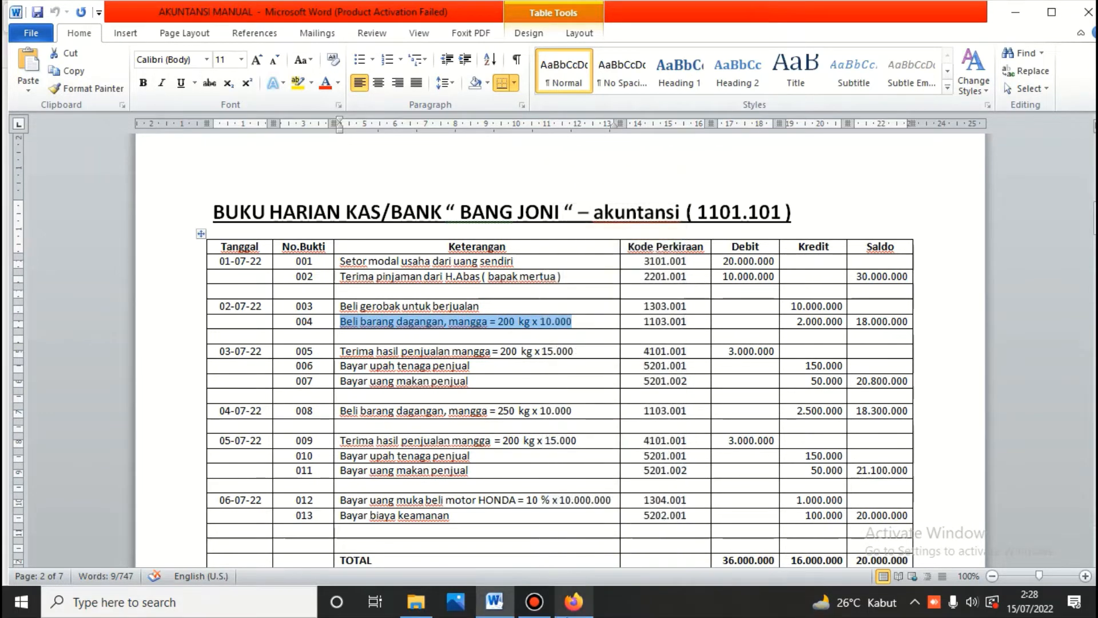
pyautogui.click(574, 602)
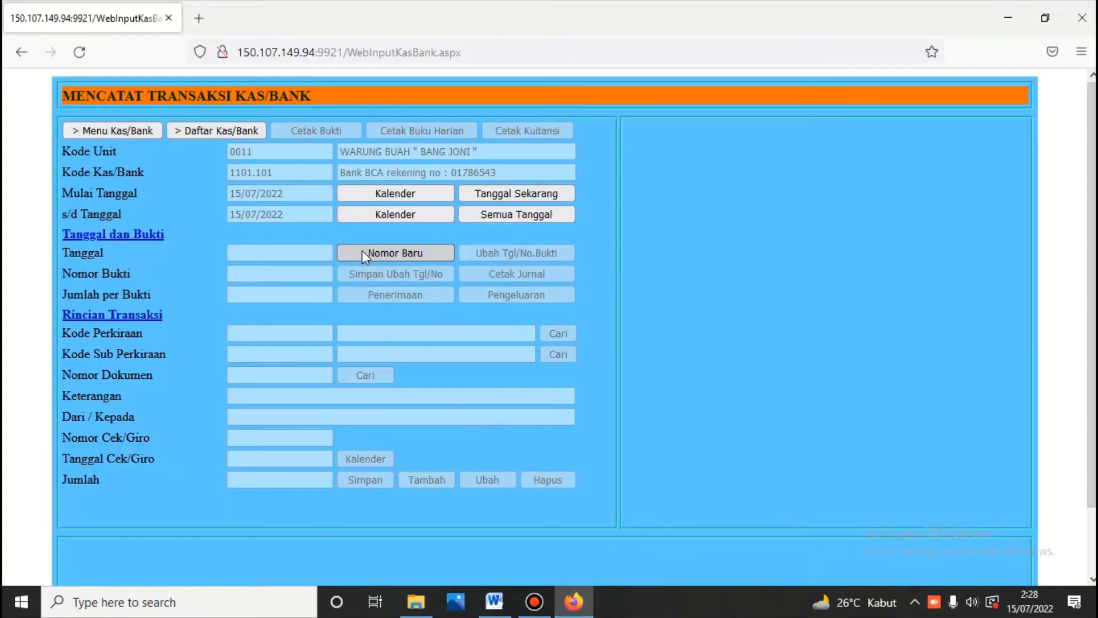
# Step: Create Pengeluaran voucher KK101.220702.02 dated 02/07/2022 and search accounts for 'hutang'
pyautogui.click(363, 250)
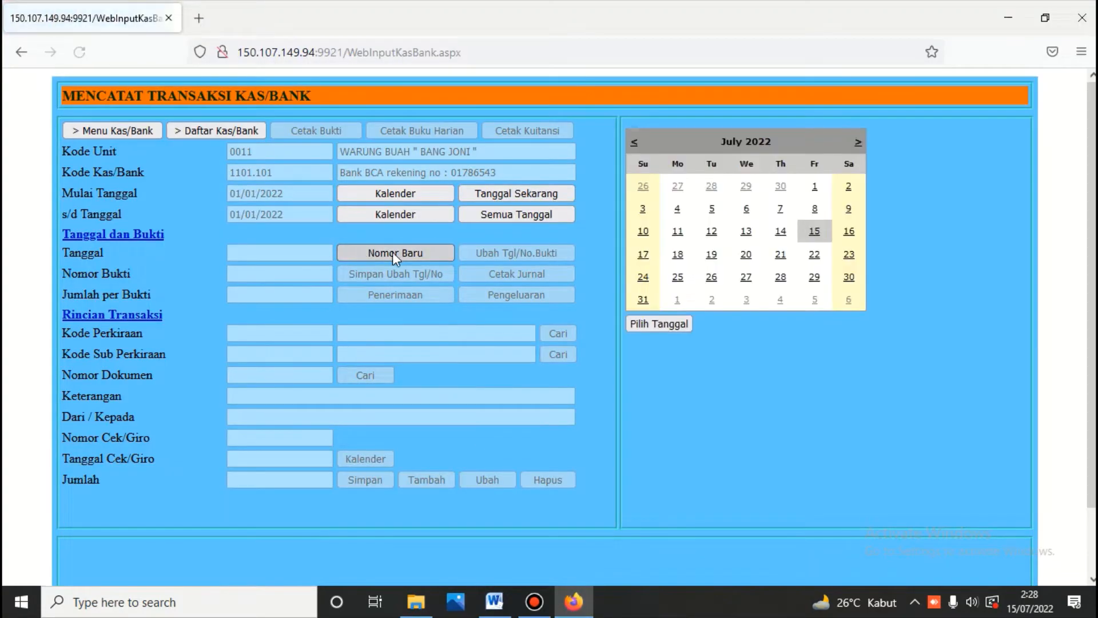
pyautogui.click(849, 186)
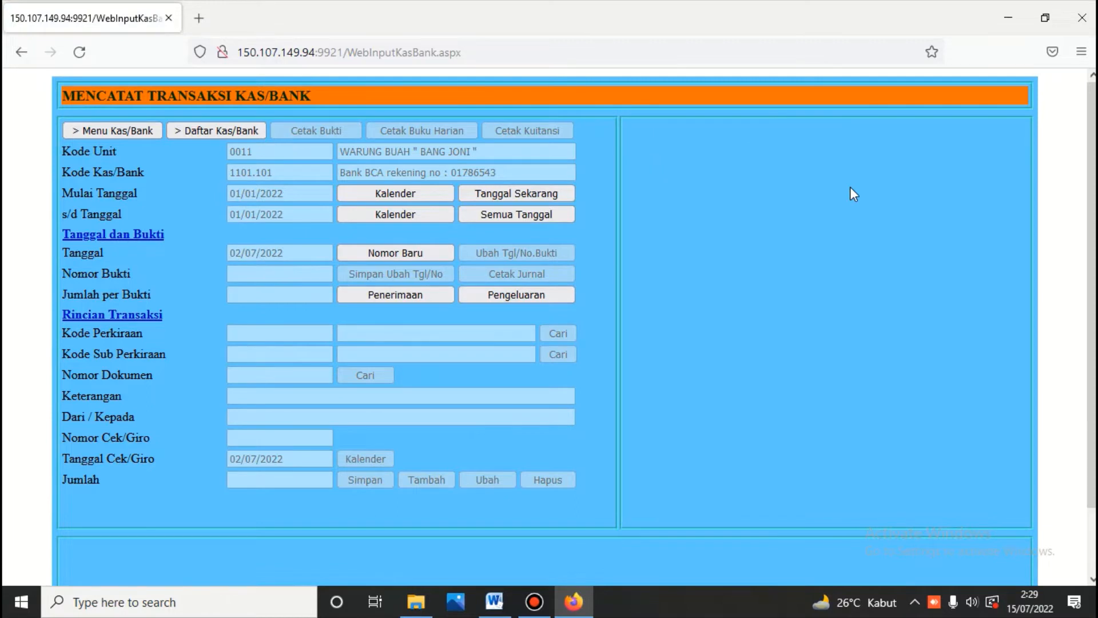
pyautogui.click(510, 297)
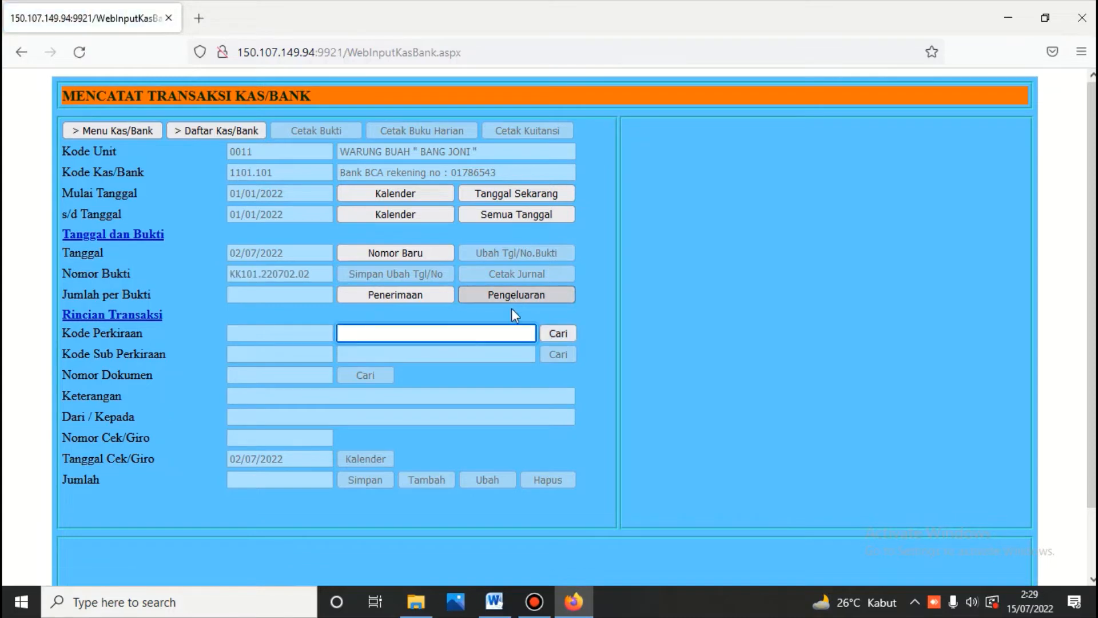
pyautogui.click(484, 333)
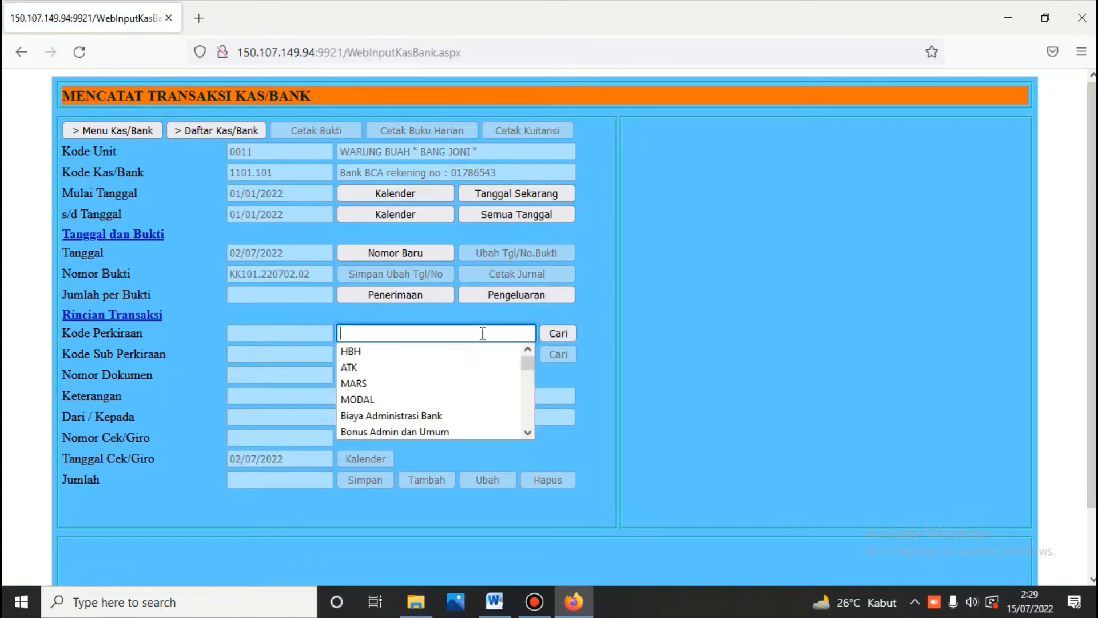
pyautogui.write('hutan')
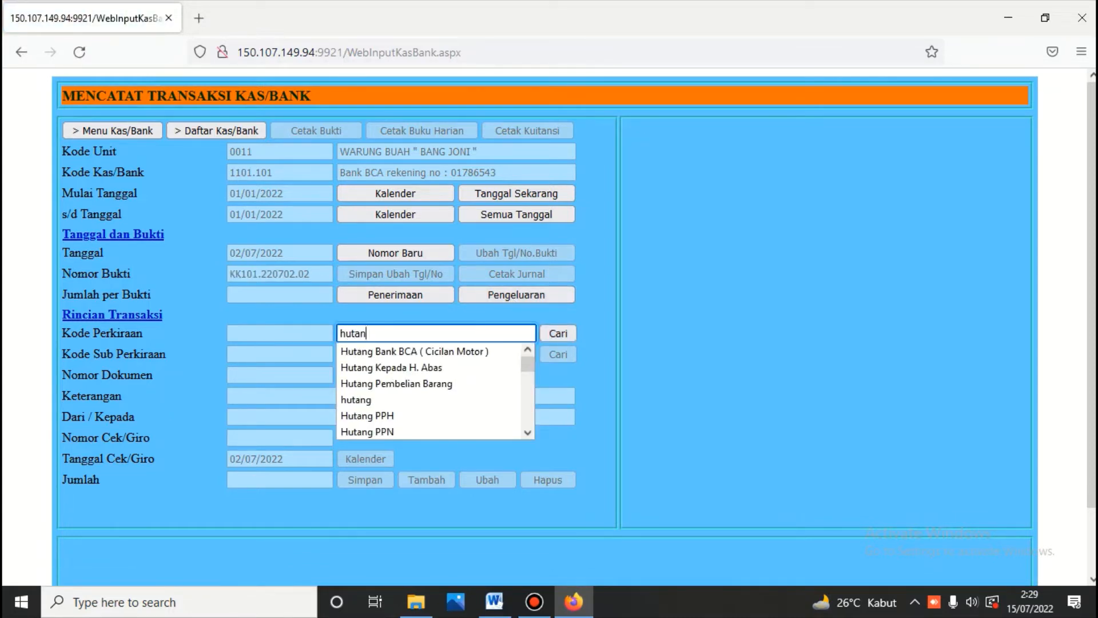
pyautogui.write('g')
pyautogui.click(559, 334)
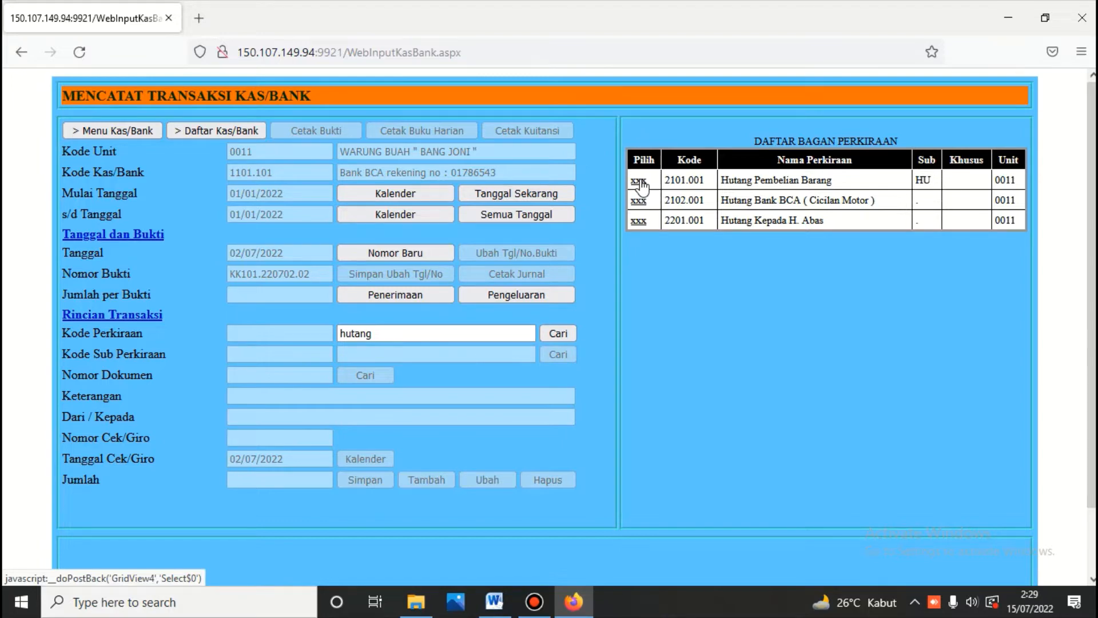
# Step: Save a payment to 2101.001, sub-account Tunai, document 01B.220702.101, with the pasted mango description
pyautogui.click(640, 181)
pyautogui.click(563, 353)
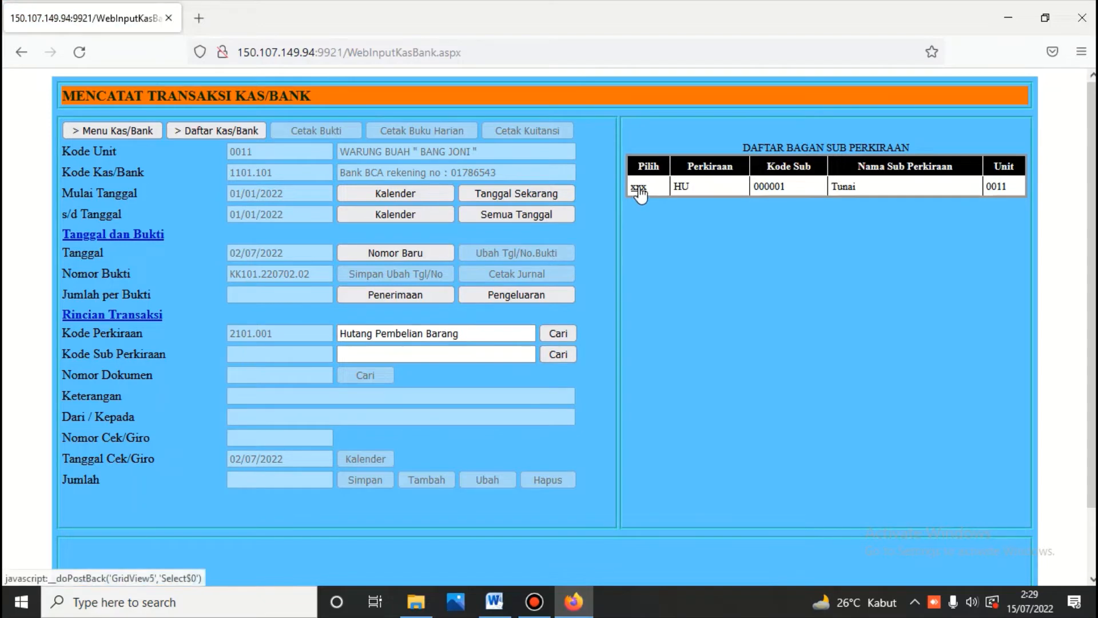
pyautogui.click(638, 186)
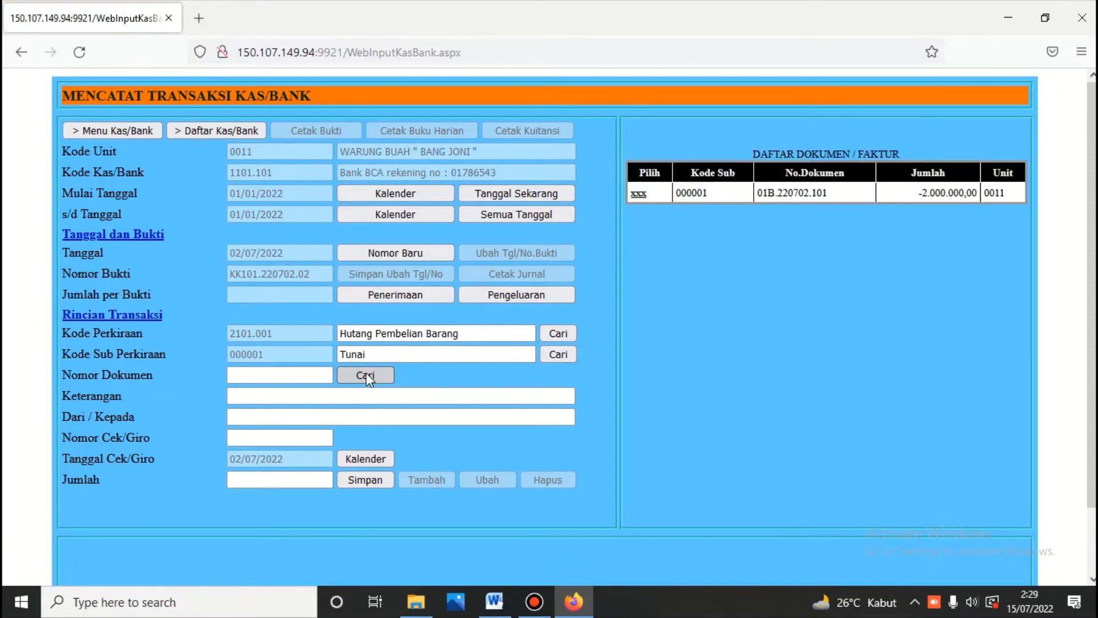
pyautogui.click(640, 196)
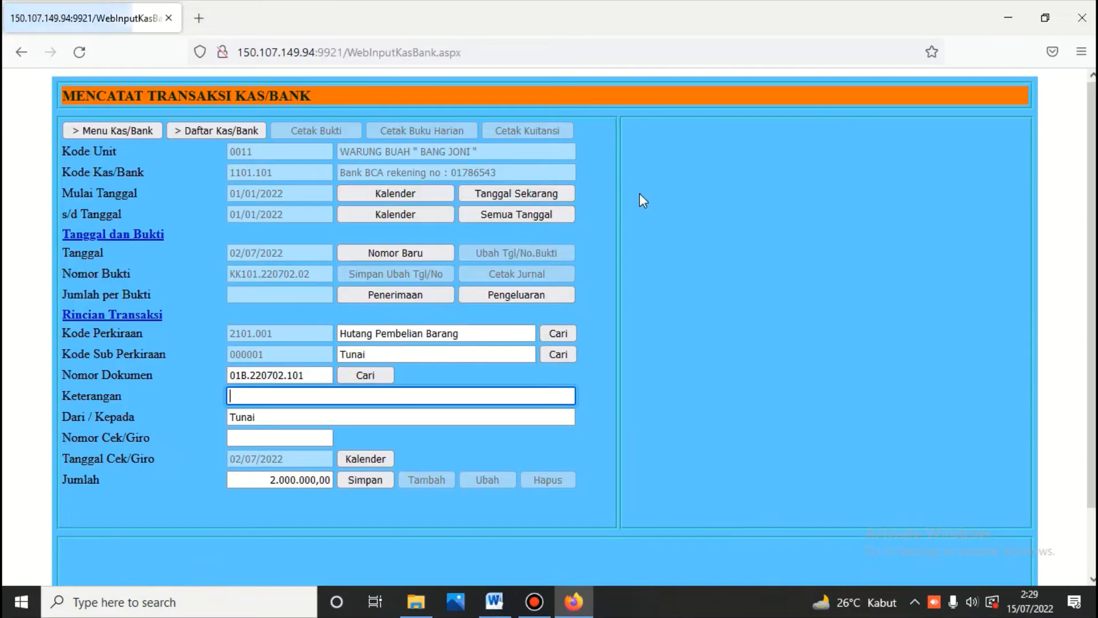
pyautogui.click(295, 394)
pyautogui.rightClick(295, 395)
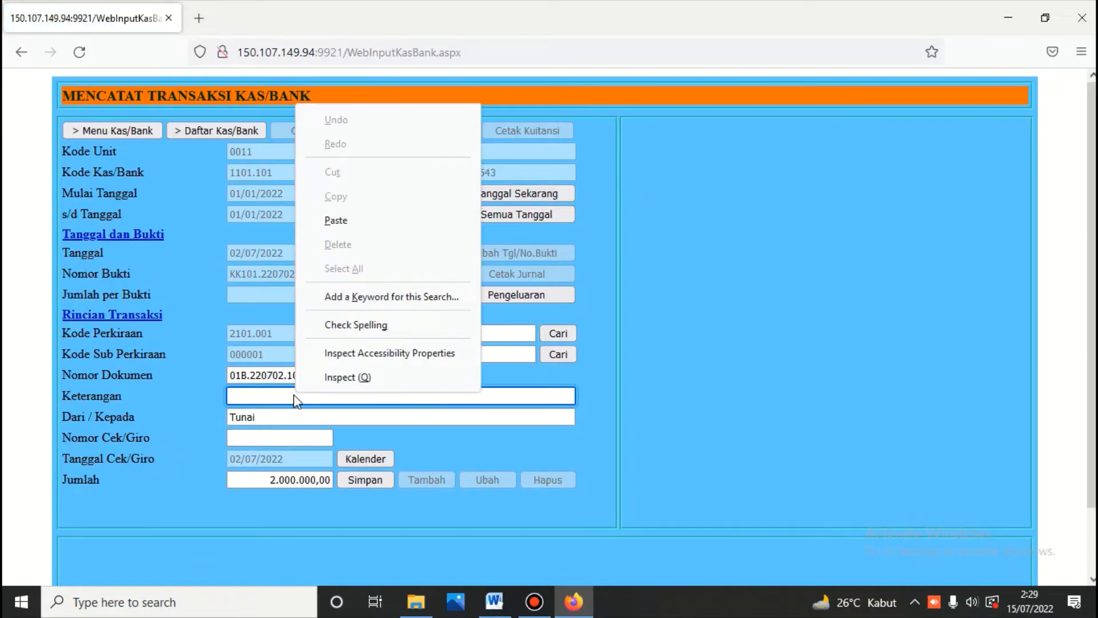
pyautogui.click(343, 221)
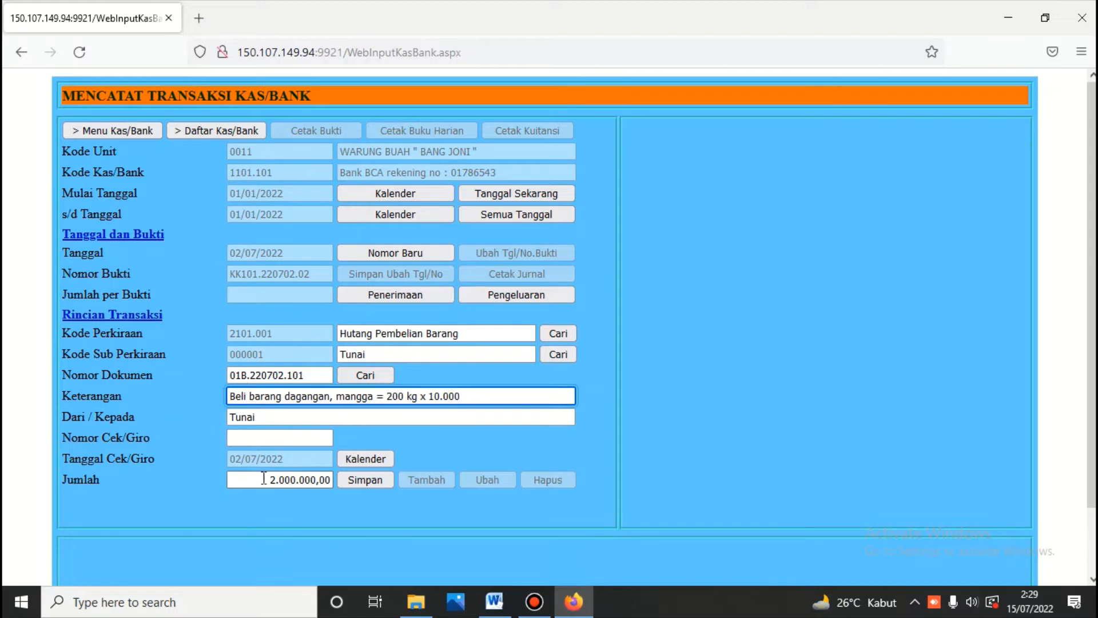
pyautogui.click(370, 480)
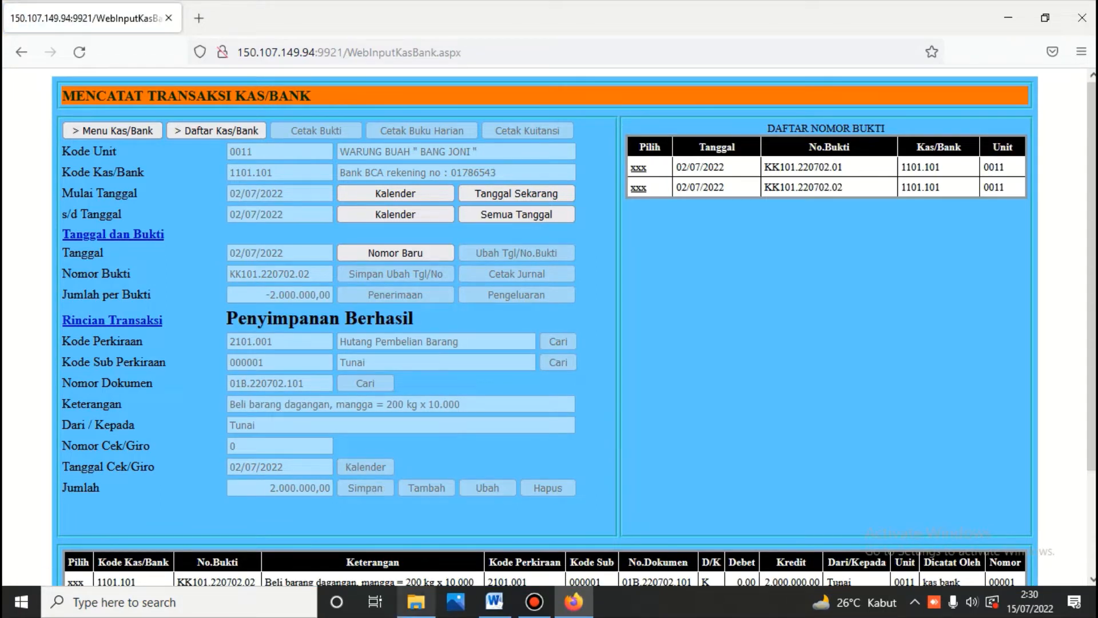
# Step: Check Word, then reopen voucher KK101.220702.02 and load its 2.000.000,00 Hutang Pembelian Barang line
pyautogui.click(496, 602)
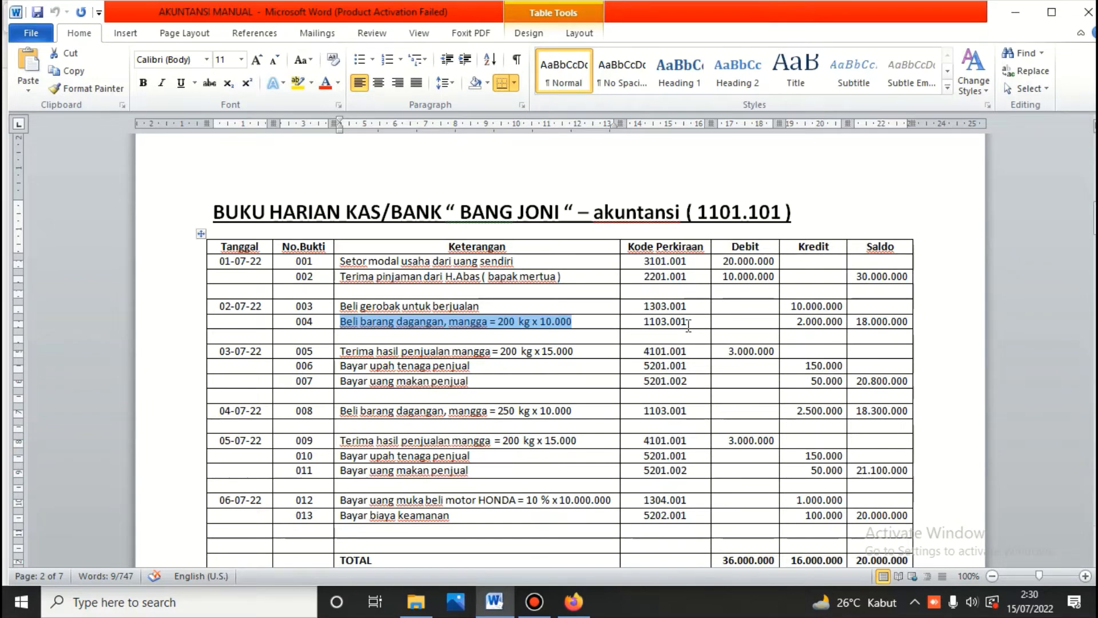
pyautogui.hotkey('alt', 'Tab')
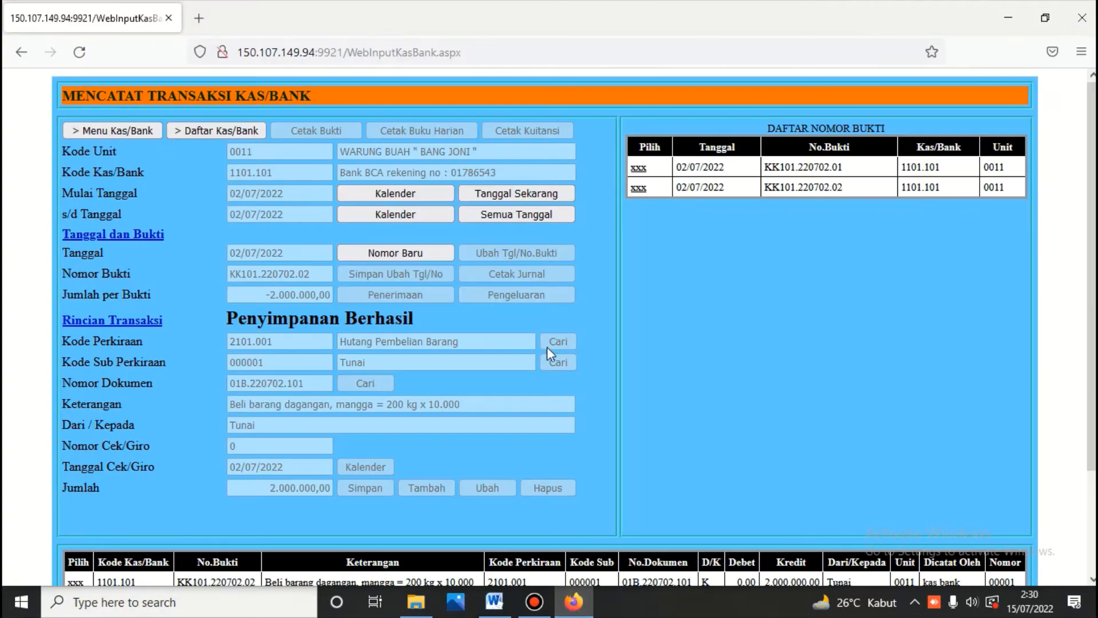
pyautogui.click(638, 188)
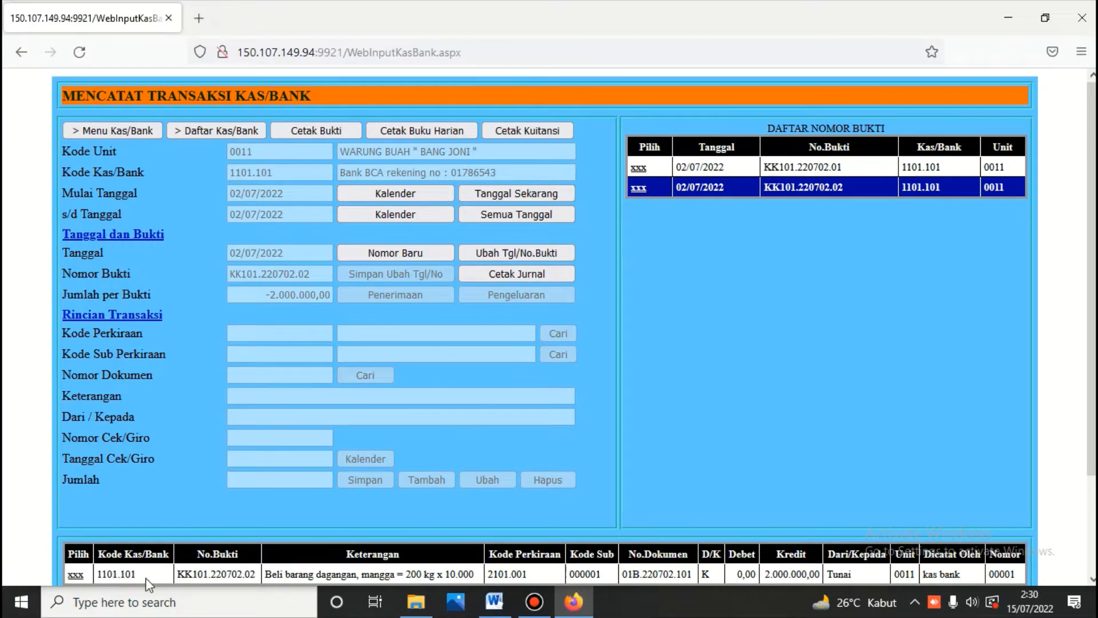
pyautogui.click(74, 577)
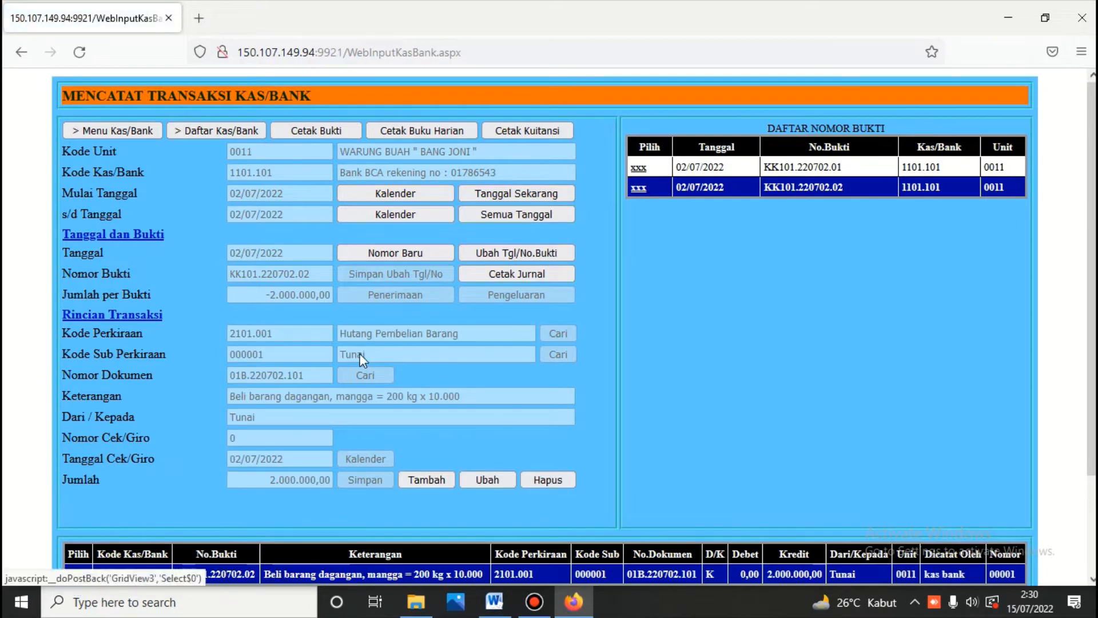
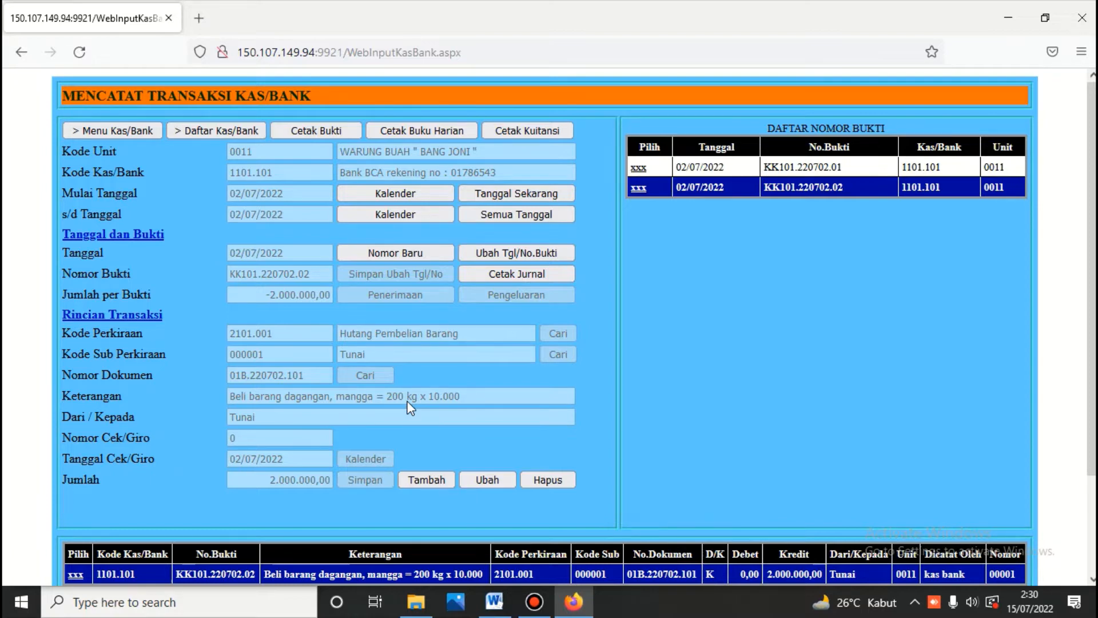
# Step: Print and review the 02/07/2022 daily cash/bank book, then bring up the start-date calendar
pyautogui.click(401, 129)
pyautogui.scroll(-5, 411, 147)
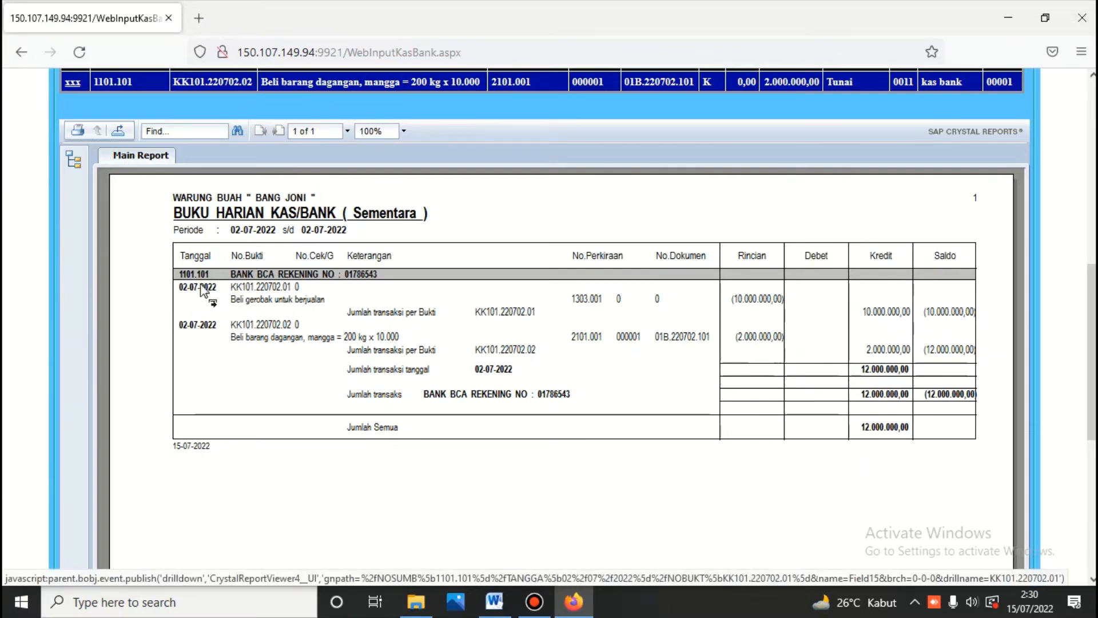
pyautogui.scroll(7, 323, 263)
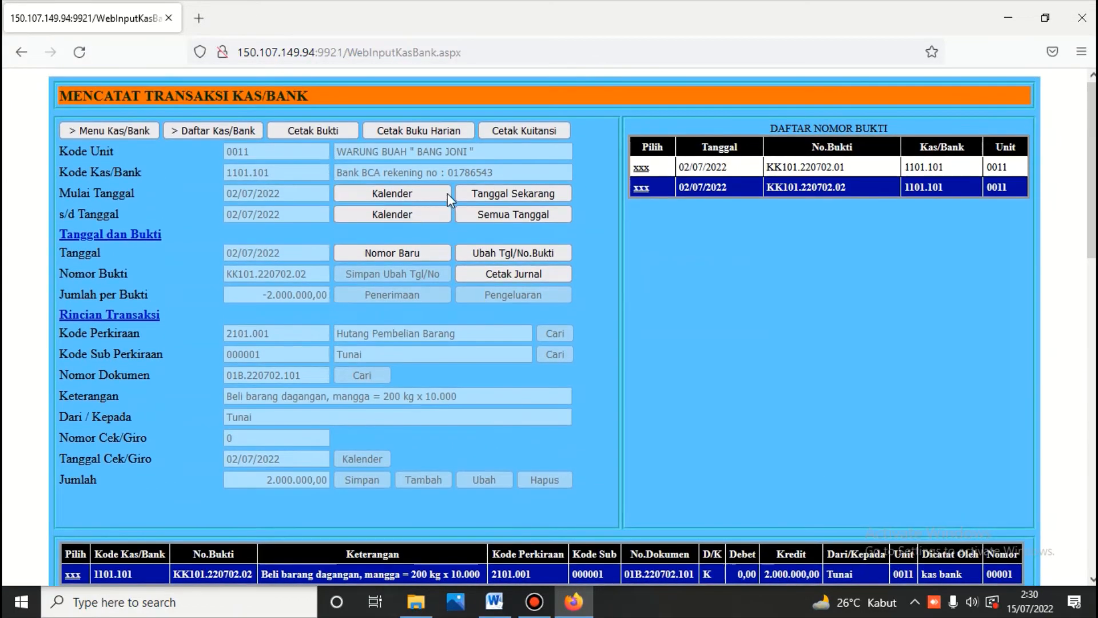
pyautogui.click(412, 194)
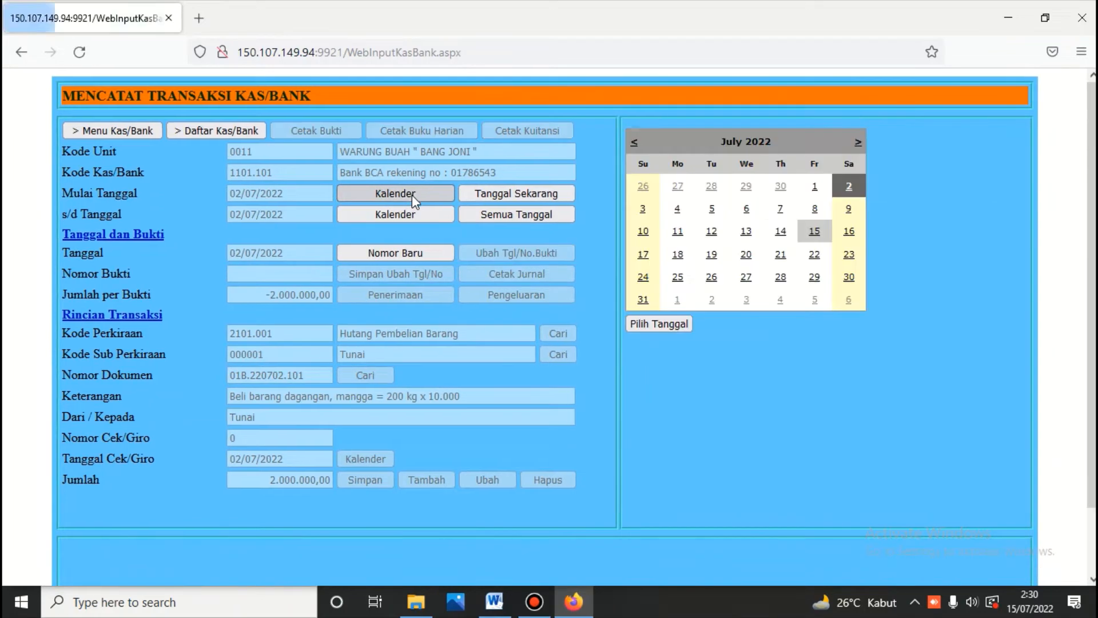
# Step: Set the start date to 01/07/2022 and reprint the daily cash/bank book through 02/07/2022
pyautogui.click(815, 188)
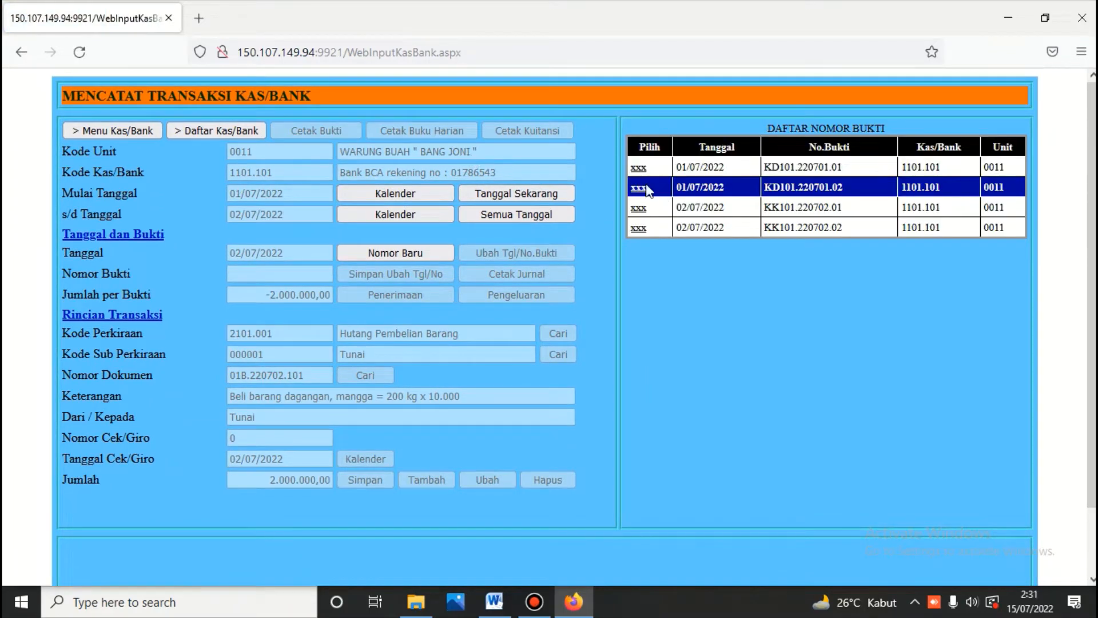
pyautogui.click(639, 188)
pyautogui.click(438, 130)
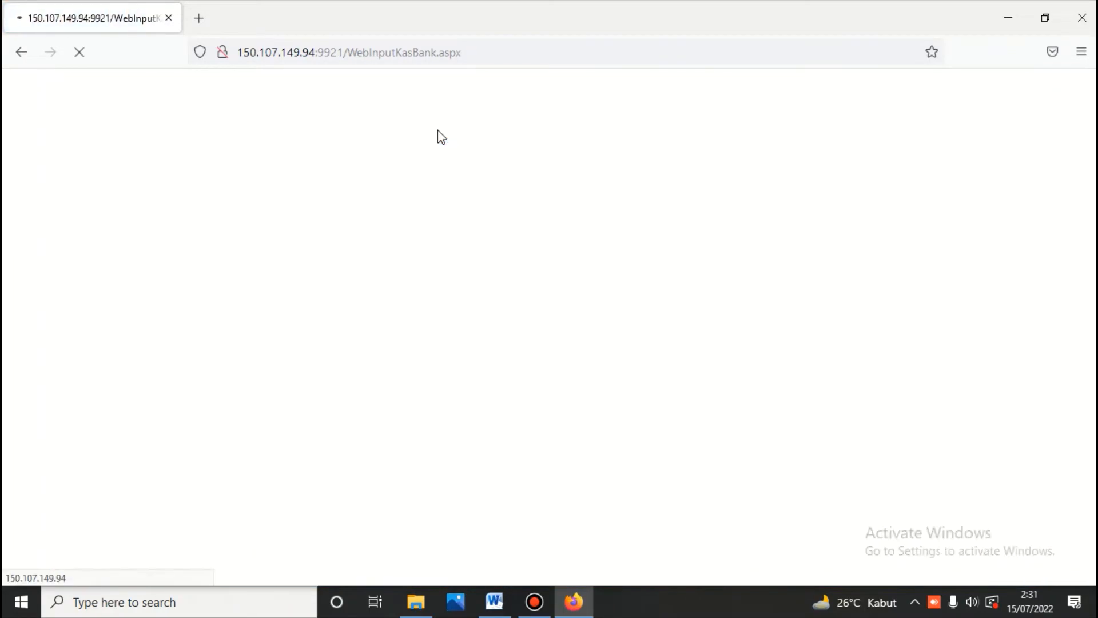
pyautogui.scroll(-10, 438, 129)
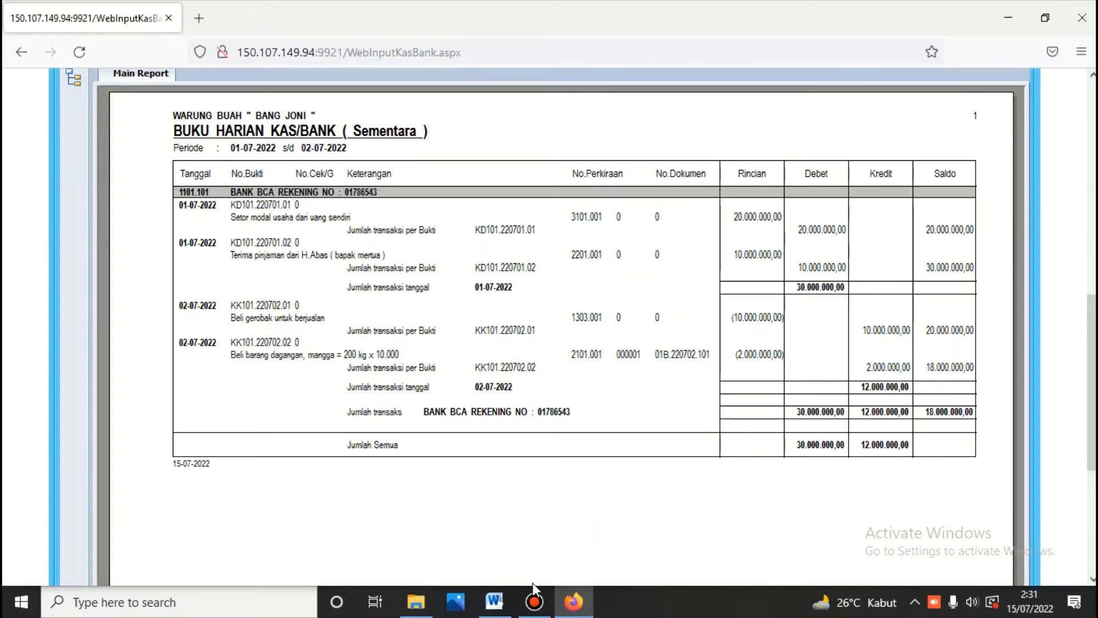
# Step: Compare the report with the Word ledger, confirming the 18.000.000,00 Bank BCA ending balance
pyautogui.click(498, 609)
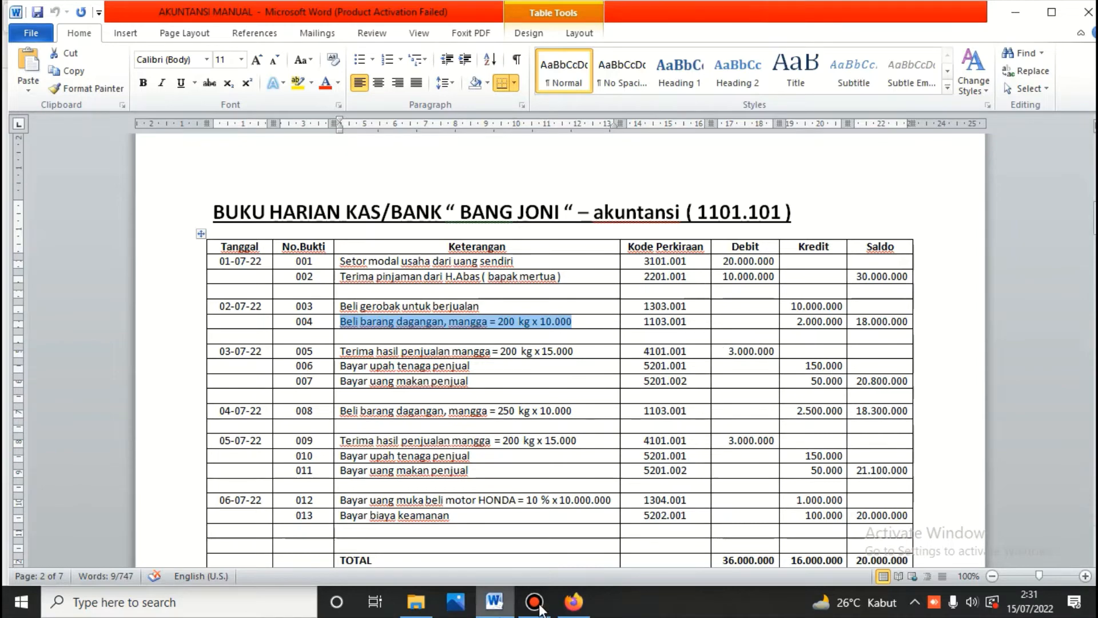
pyautogui.hotkey('alt', 'Tab')
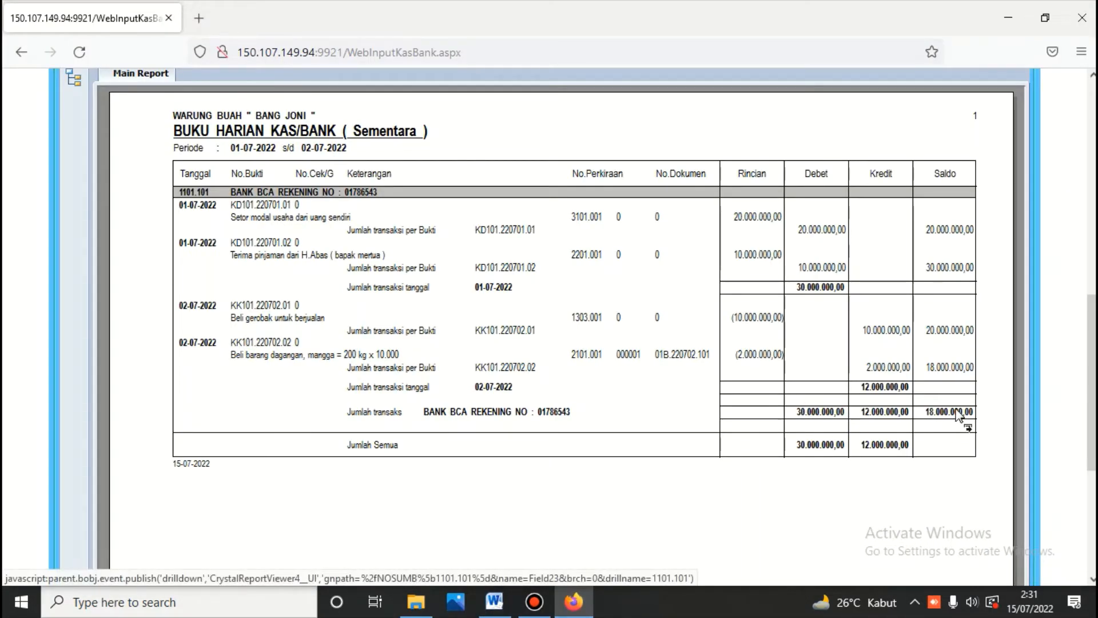
pyautogui.scroll(10, 581, 366)
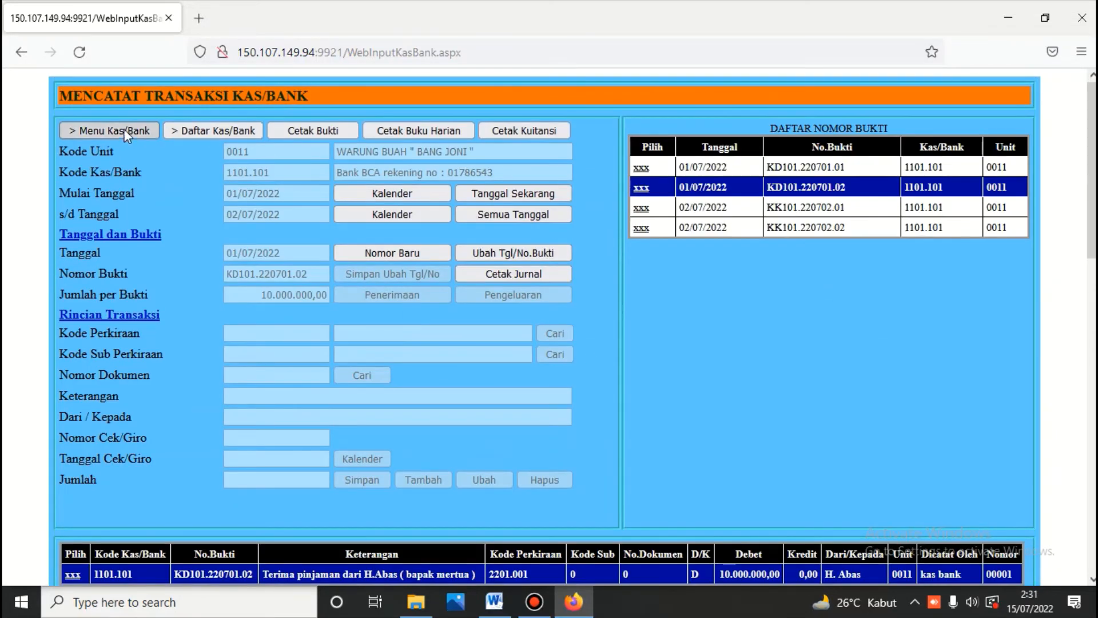
# Step: Go back to the main menu and log into the Buku Besar module with its password
pyautogui.click(123, 130)
pyautogui.click(890, 172)
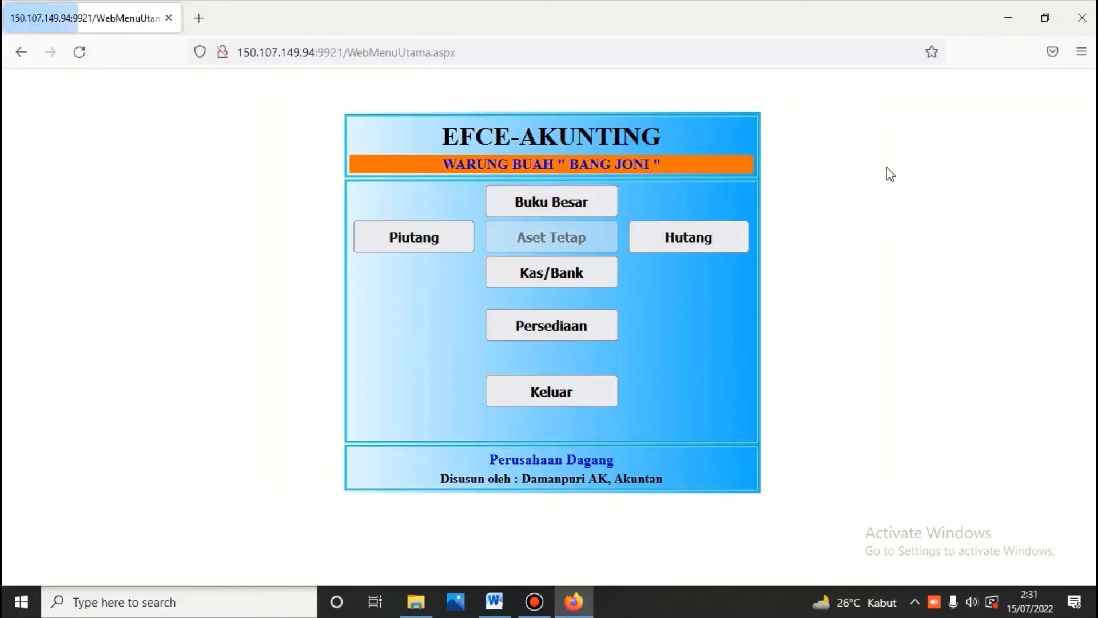
pyautogui.click(543, 203)
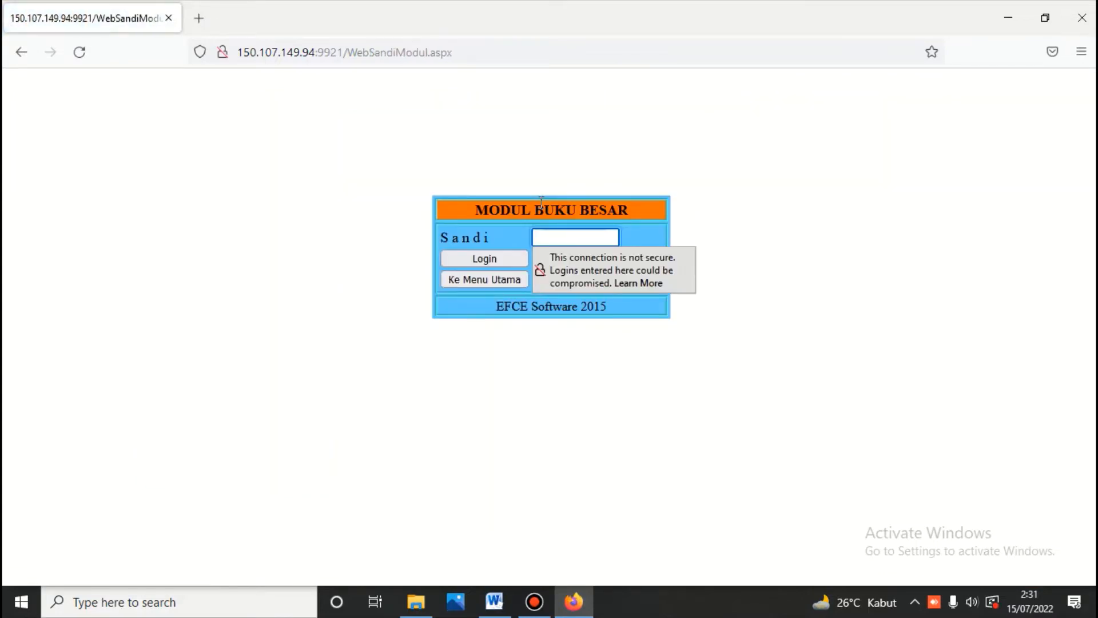
pyautogui.write('***')
pyautogui.click(485, 260)
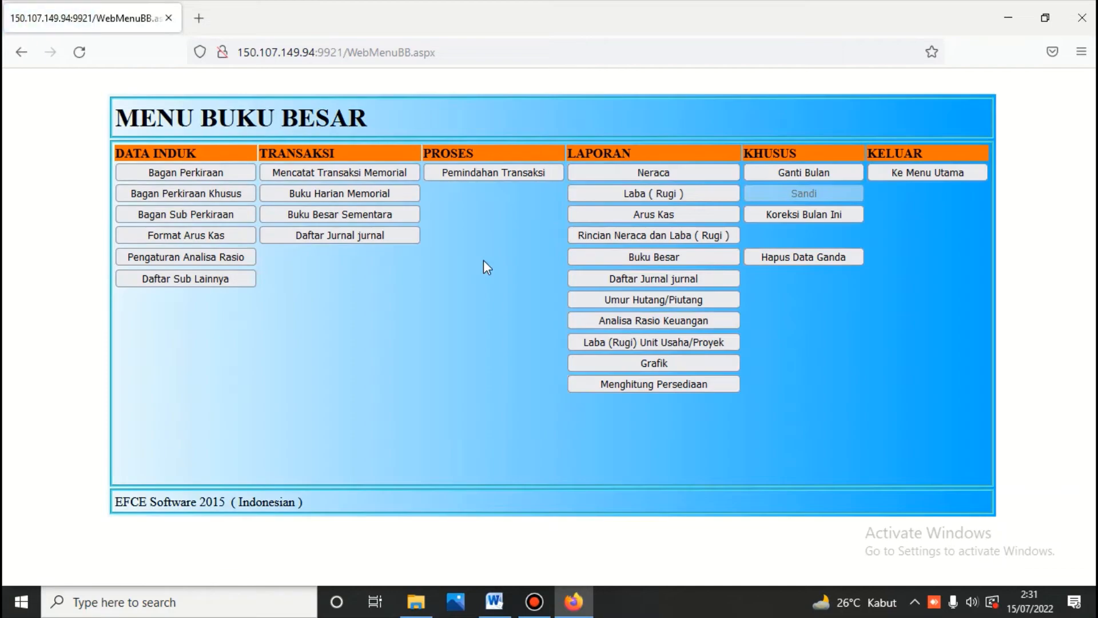
# Step: Open Neraca, set the cut-off date to 02/07/2022, and list the balance sheet accounts
pyautogui.click(646, 175)
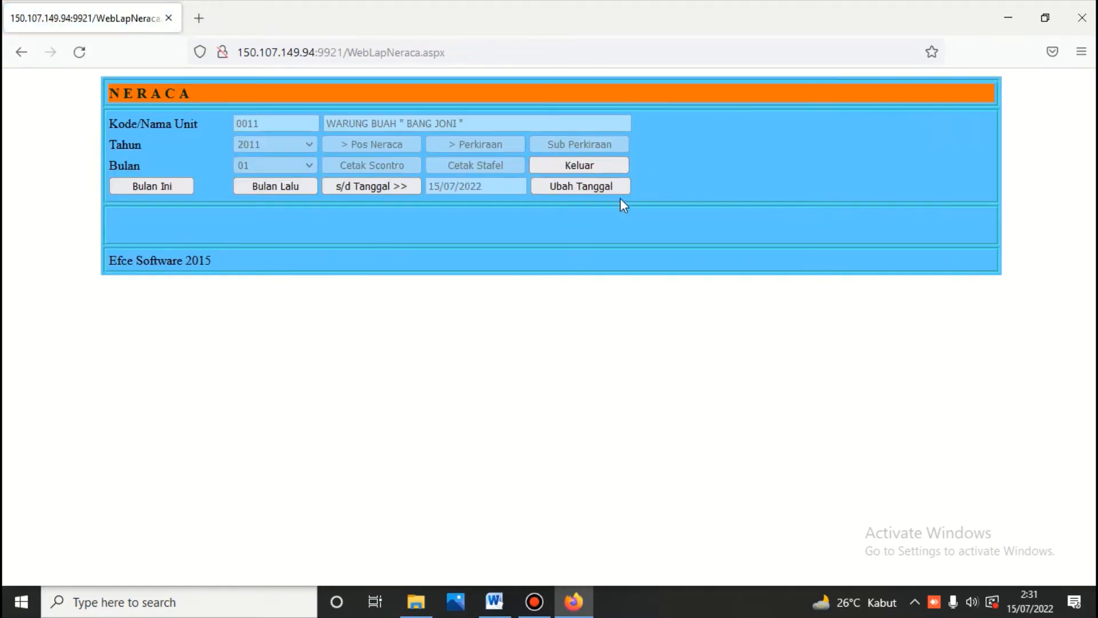
pyautogui.click(599, 184)
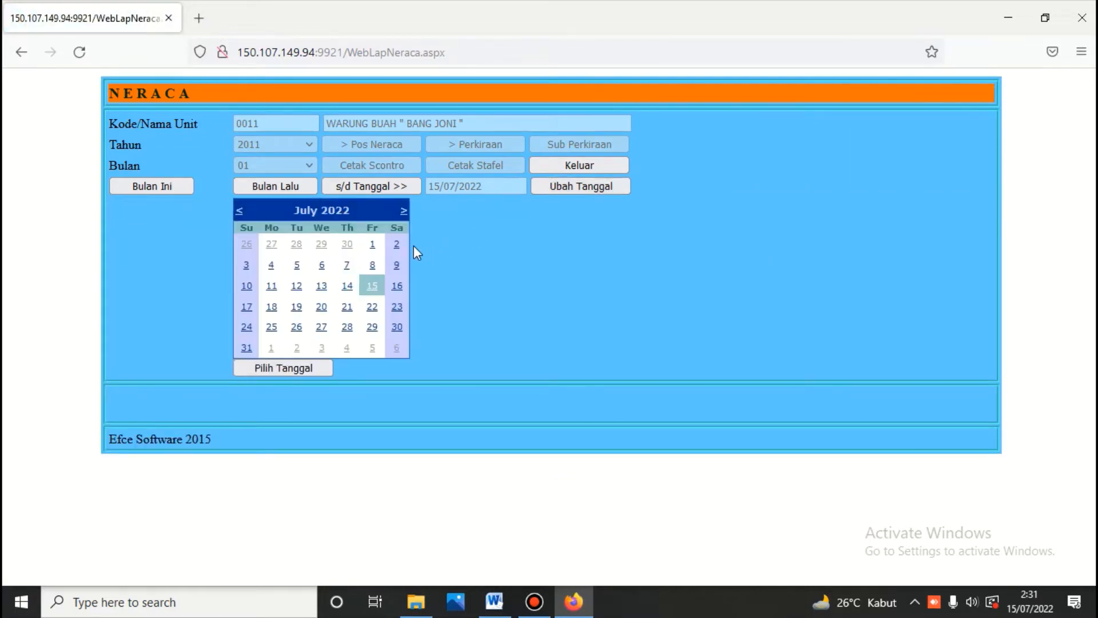
pyautogui.click(399, 250)
pyautogui.click(379, 188)
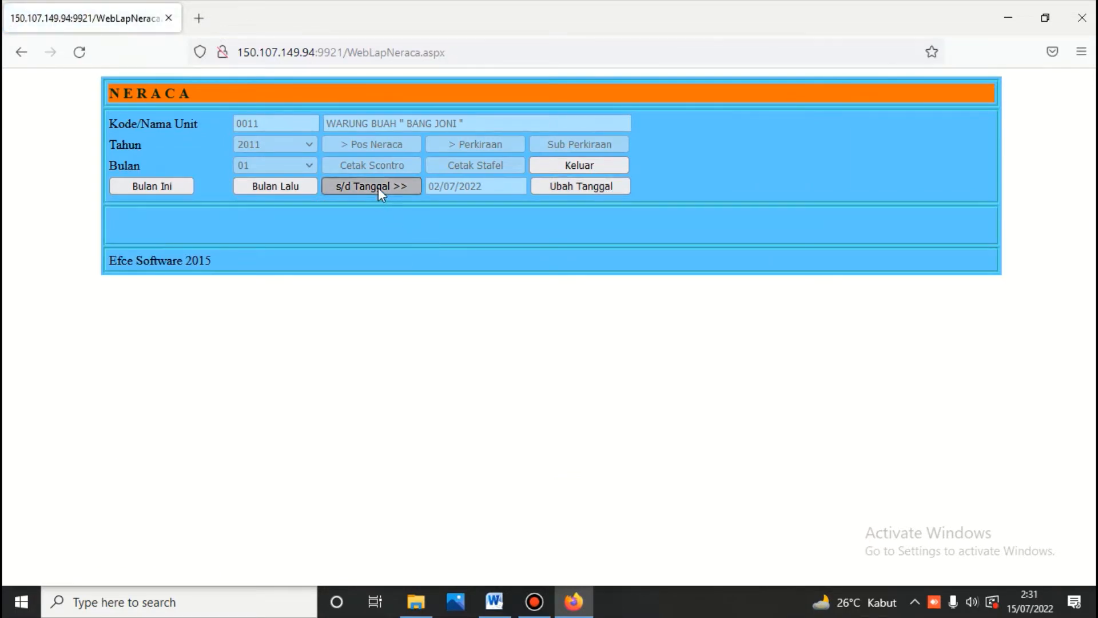
pyautogui.click(390, 144)
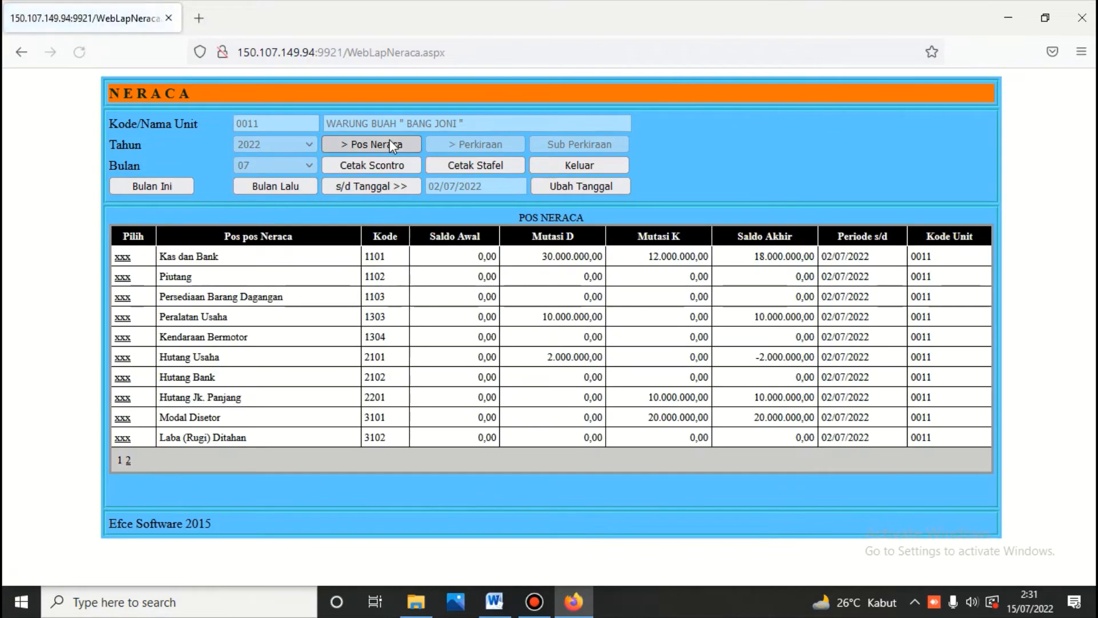
pyautogui.click(386, 169)
# Step: Review the two-sided NERACA report, with both sides totalling 28.000.000,00 and Hutang Usaha at (2.000.000,00)
pyautogui.scroll(-5, 389, 172)
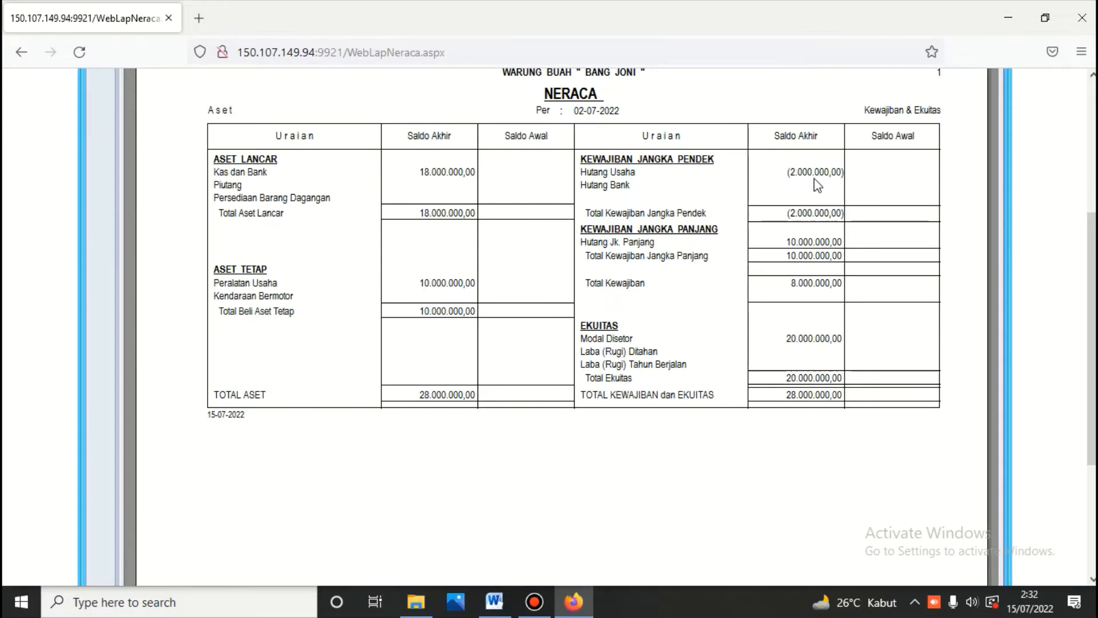
pyautogui.scroll(-3, 816, 184)
pyautogui.scroll(3, 816, 184)
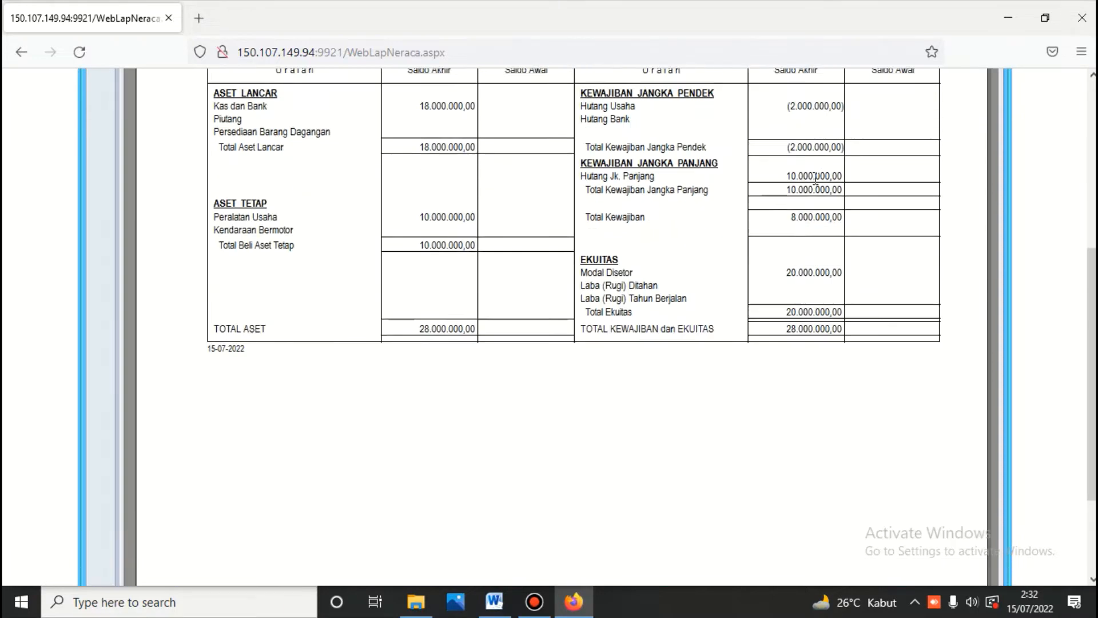
pyautogui.scroll(5, 821, 188)
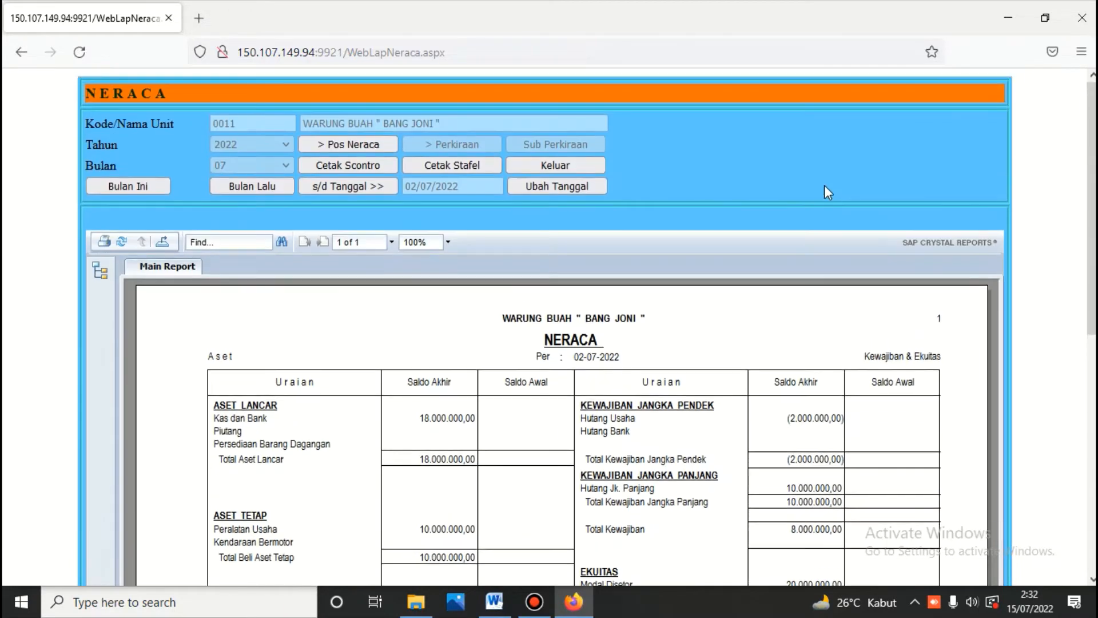
pyautogui.scroll(-3, 626, 205)
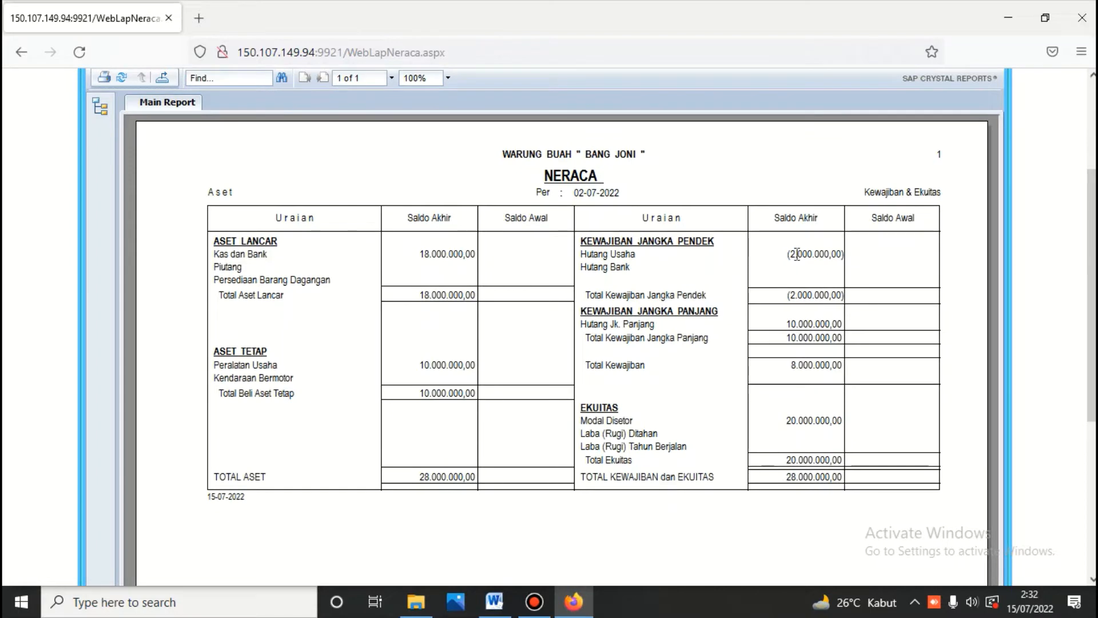
pyautogui.scroll(3, 457, 206)
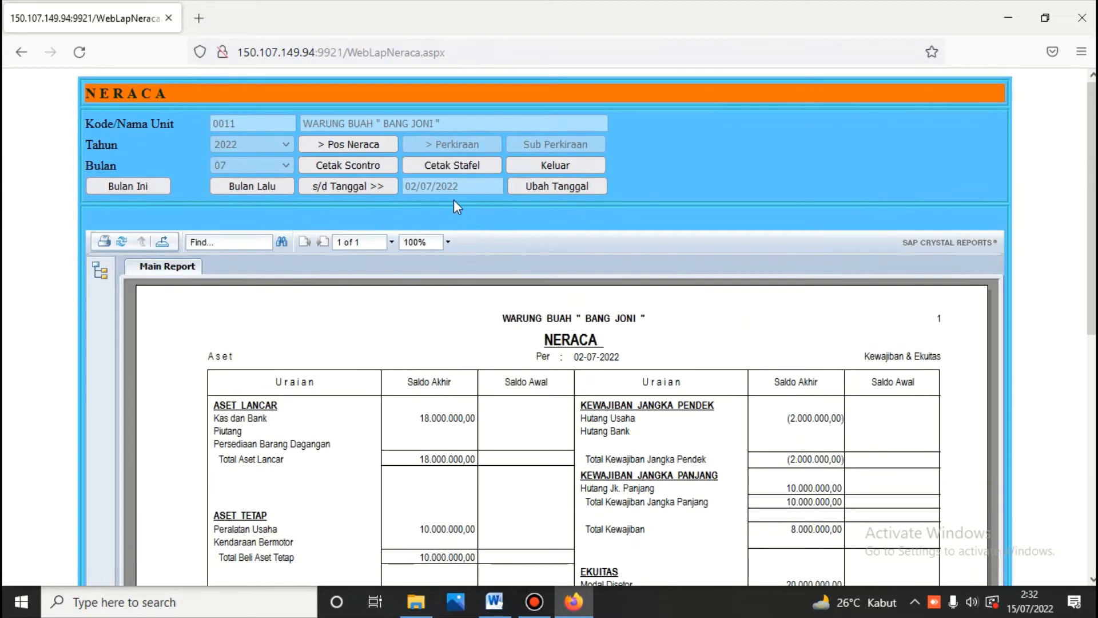
# Step: Print the staffel balance sheet and review page 2, showing Modal Disetor 20.000.000,00
pyautogui.click(458, 166)
pyautogui.scroll(-3, 458, 167)
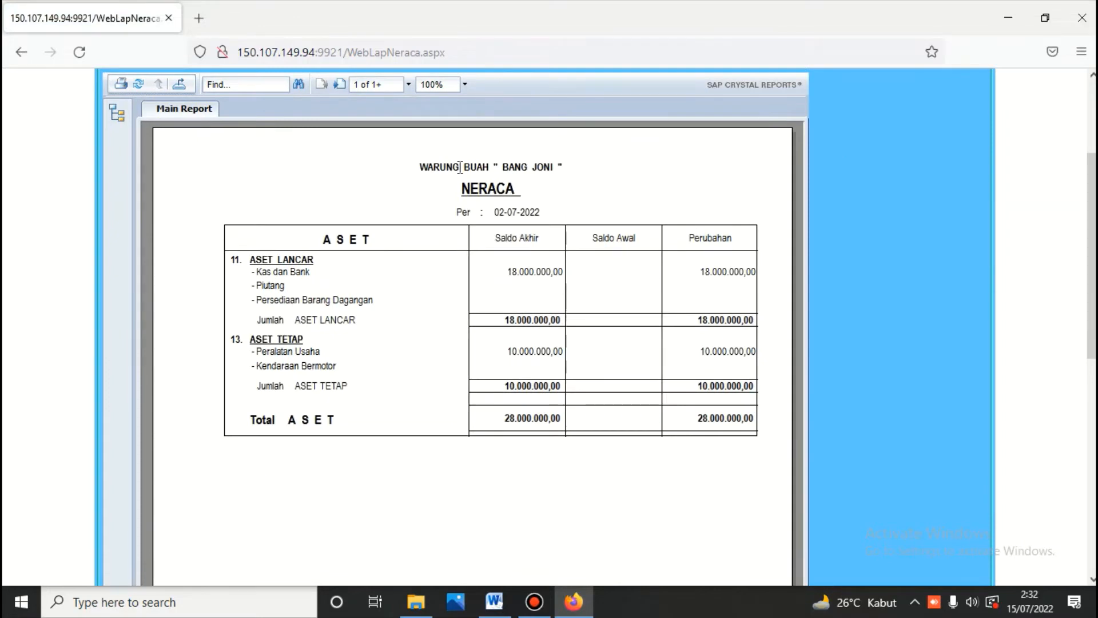
pyautogui.scroll(-2, 460, 166)
pyautogui.scroll(2, 405, 205)
pyautogui.click(332, 85)
pyautogui.scroll(-3, 370, 155)
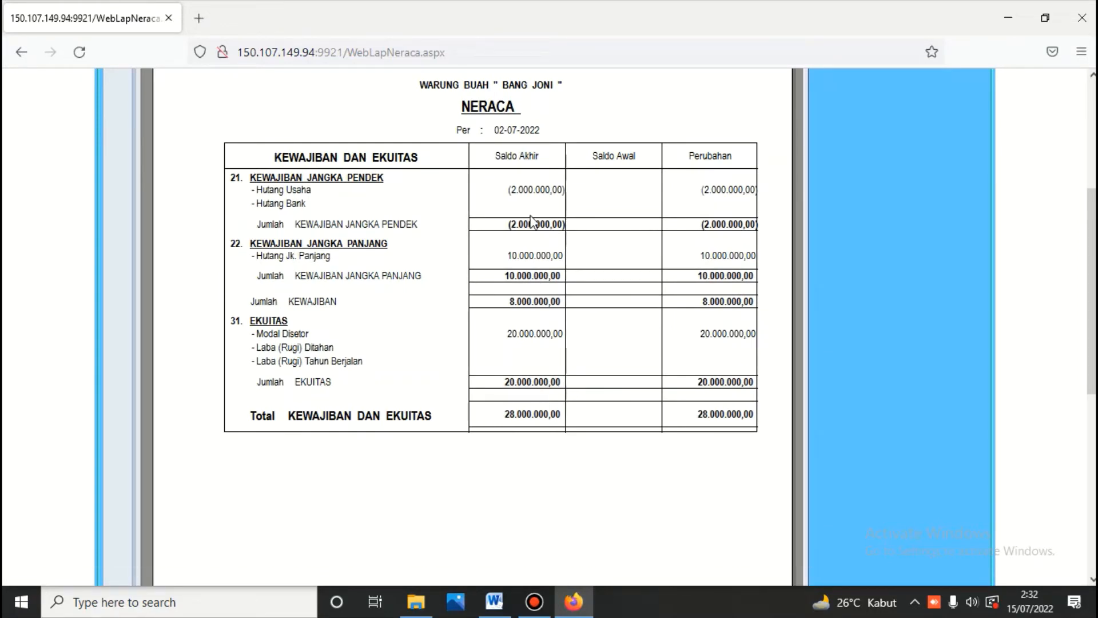
pyautogui.scroll(5, 531, 221)
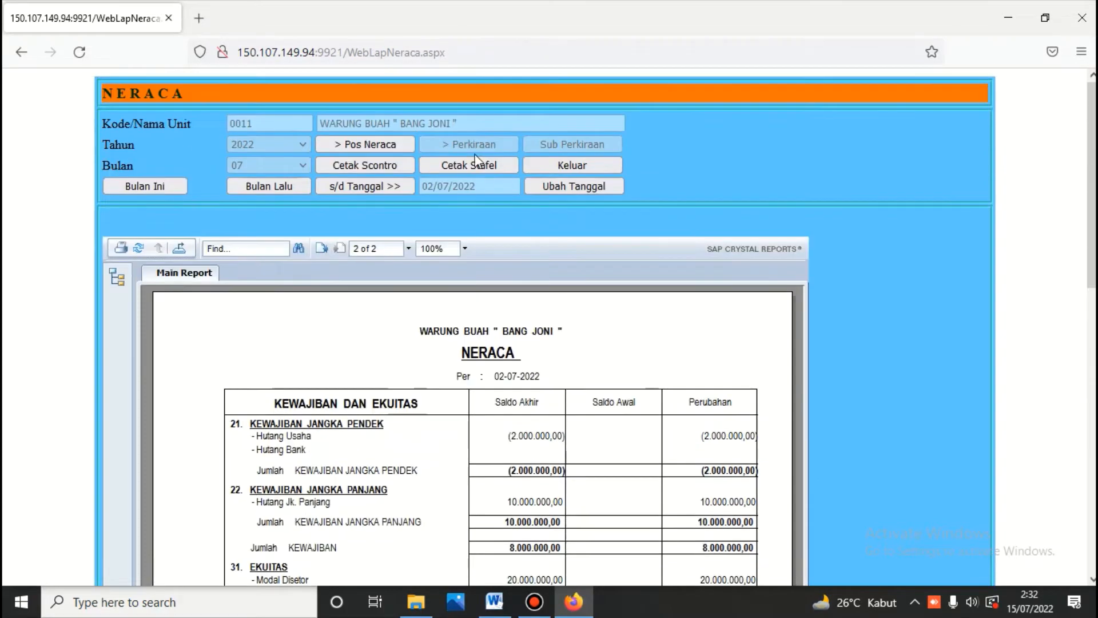
pyautogui.click(561, 167)
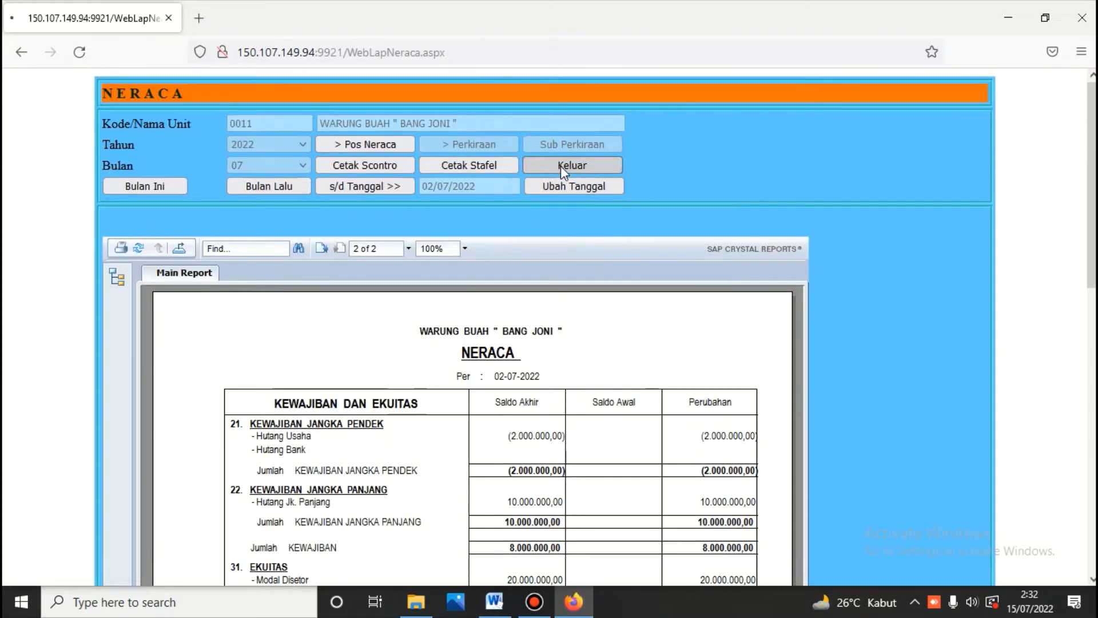
# Step: Navigate through the ledger menu to the Rincian Neraca dan Laba (Rugi) page
pyautogui.click(658, 172)
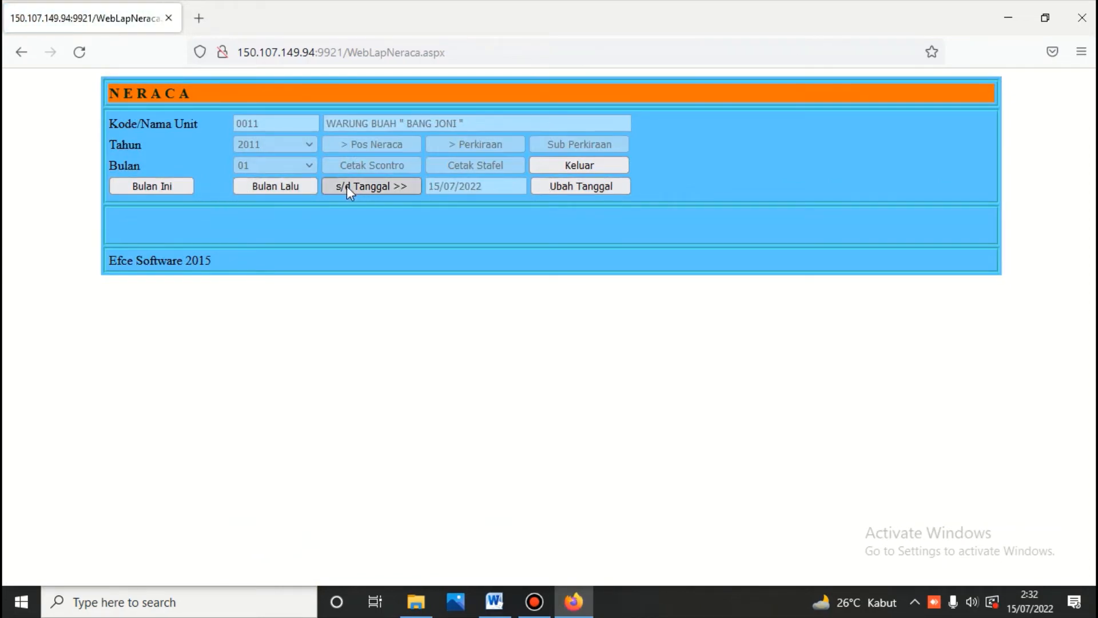
pyautogui.click(595, 166)
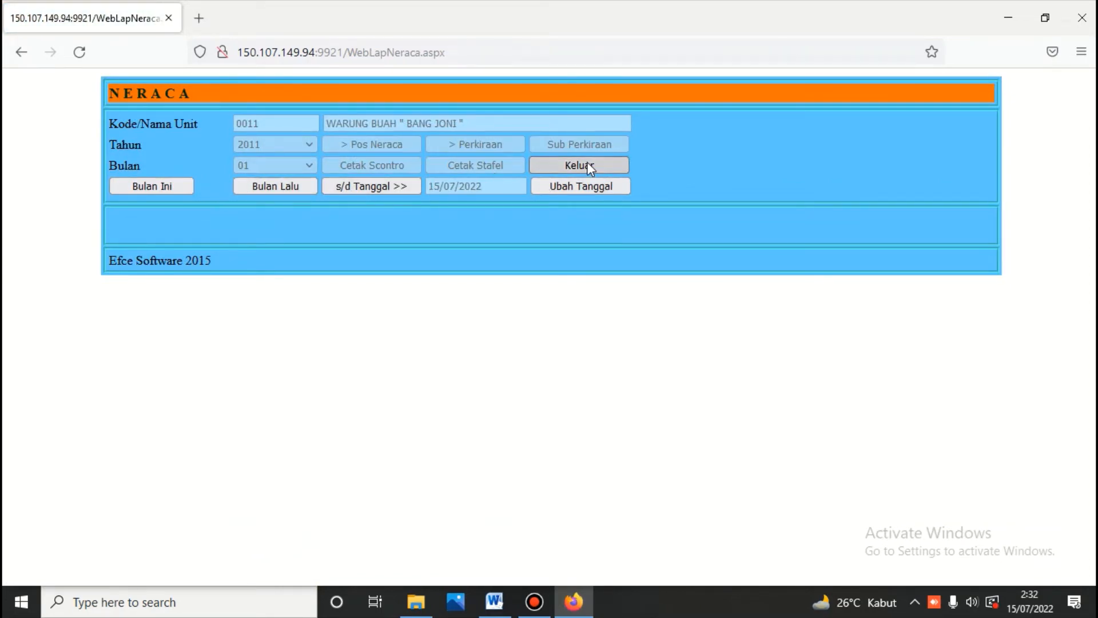
pyautogui.click(648, 254)
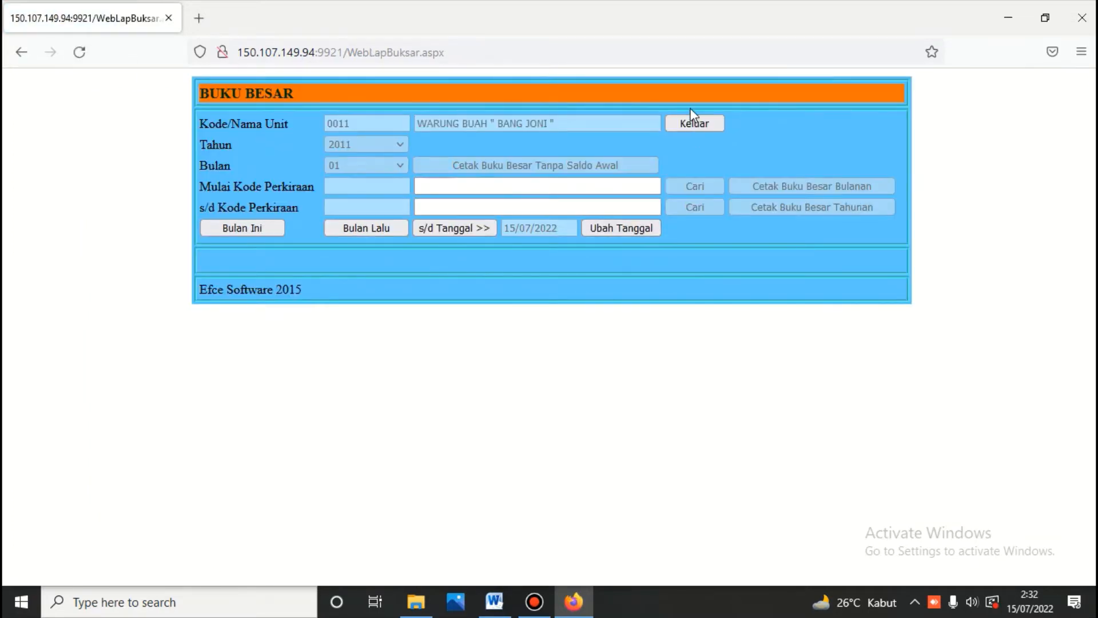
pyautogui.click(693, 123)
pyautogui.click(650, 233)
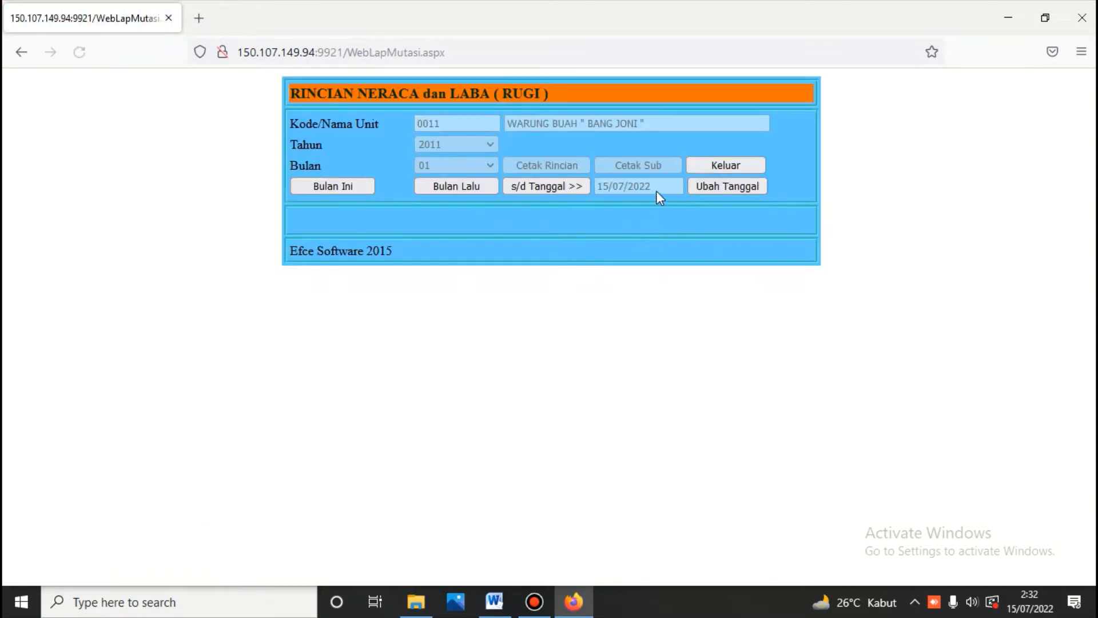
# Step: Generate the detailed mutation report for 01-07-2022 to 02-07-2022, with 42.000.000,00 debit and credit totals
pyautogui.click(709, 184)
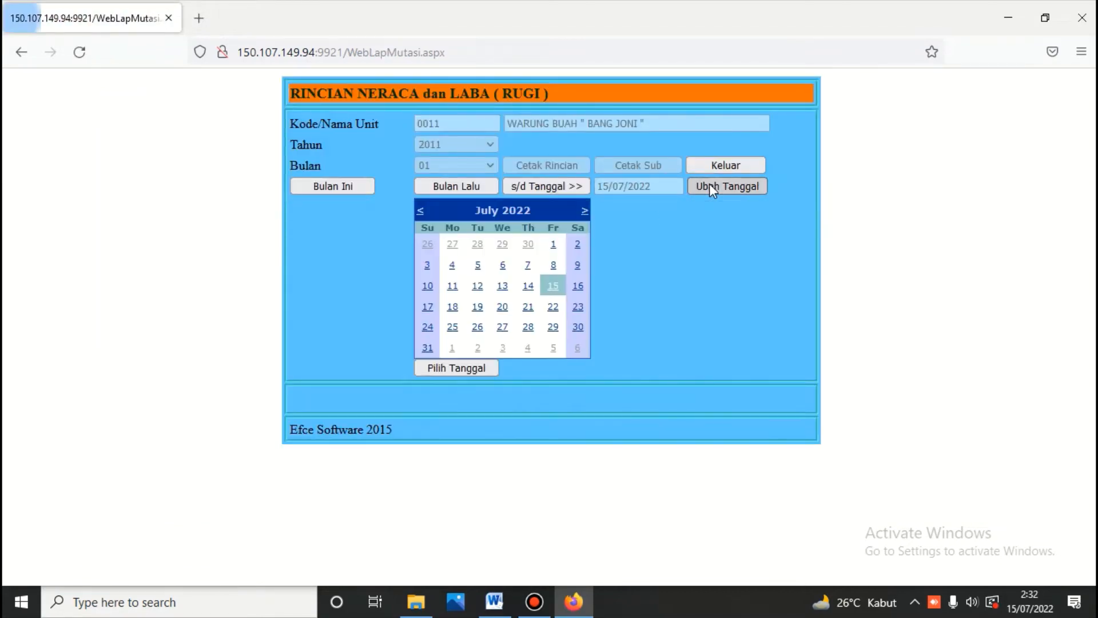
pyautogui.click(578, 244)
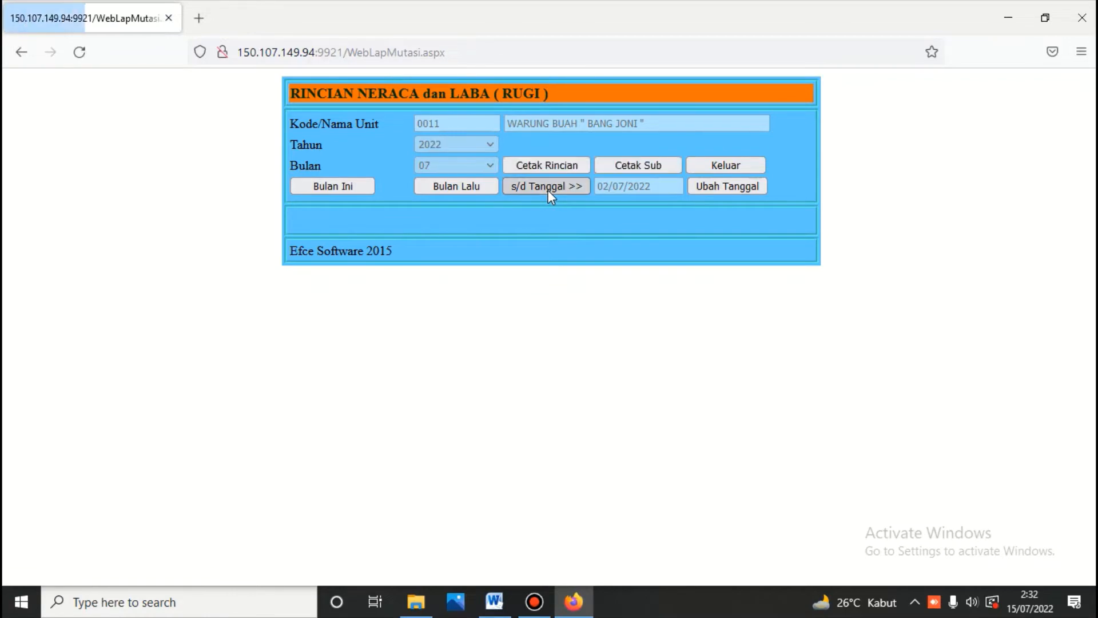
pyautogui.click(559, 165)
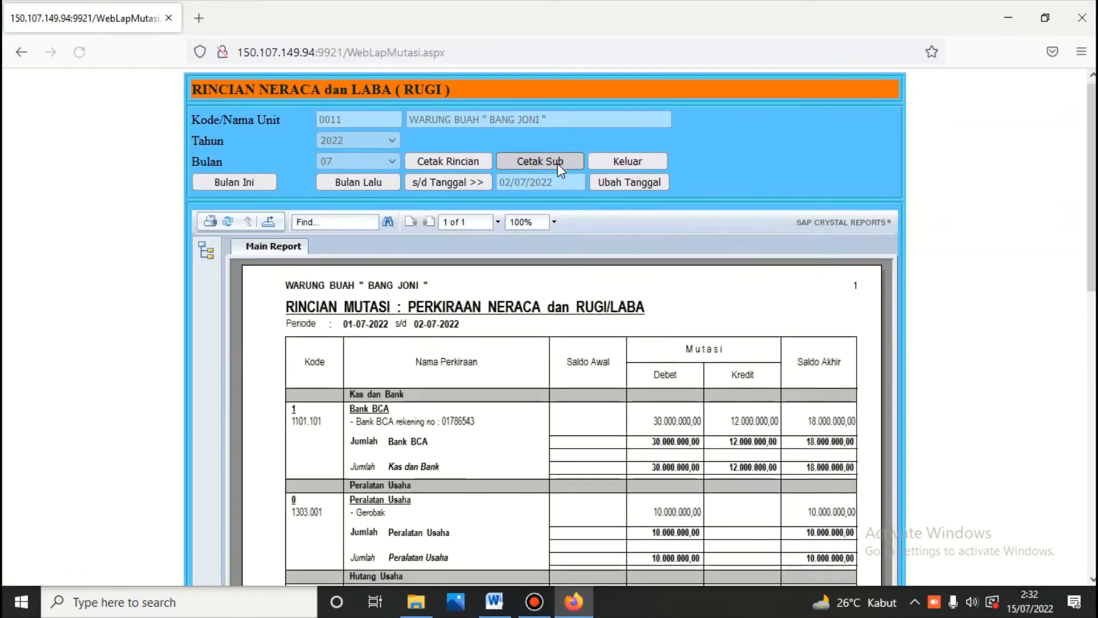
pyautogui.scroll(-10, 558, 169)
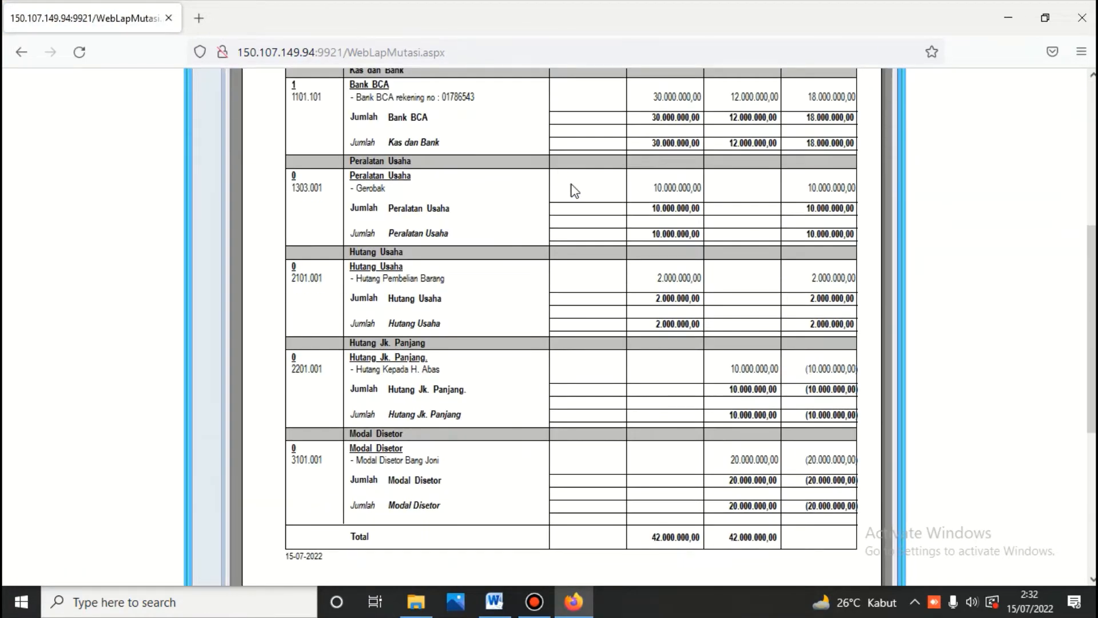
pyautogui.scroll(3, 657, 344)
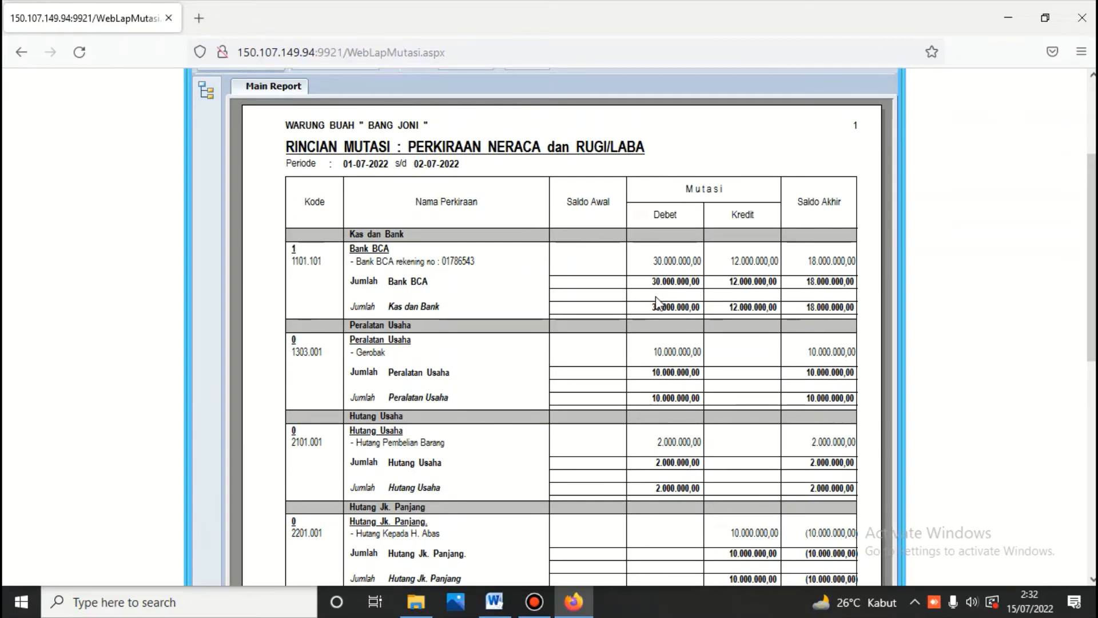
pyautogui.scroll(3, 656, 297)
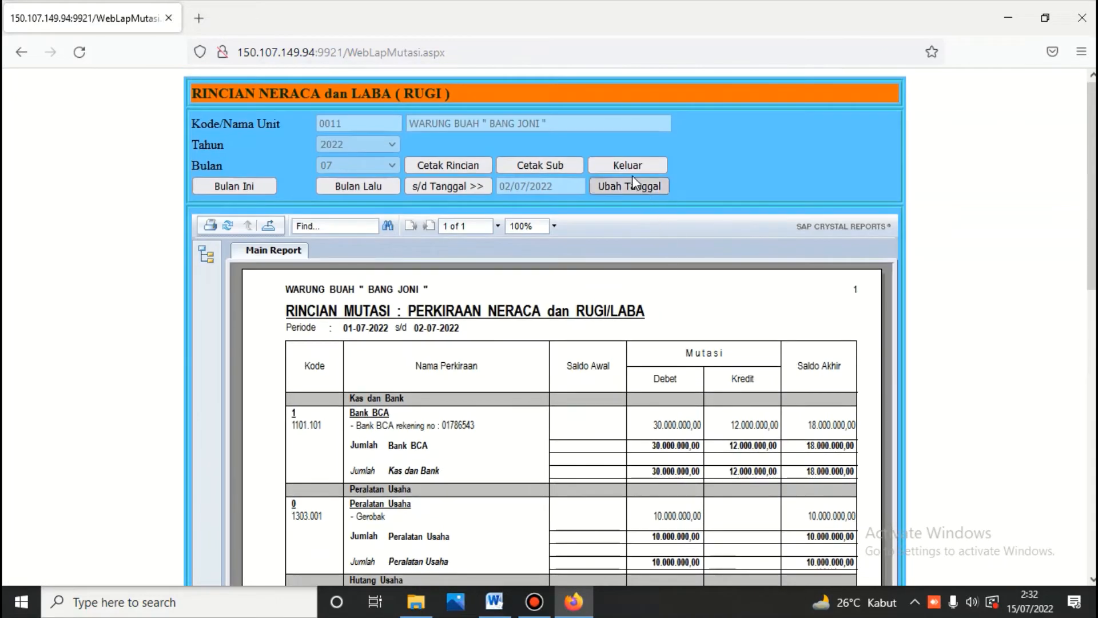
pyautogui.click(629, 171)
# Step: Detour into the inventory purchasing module and return to the main menu
pyautogui.click(965, 172)
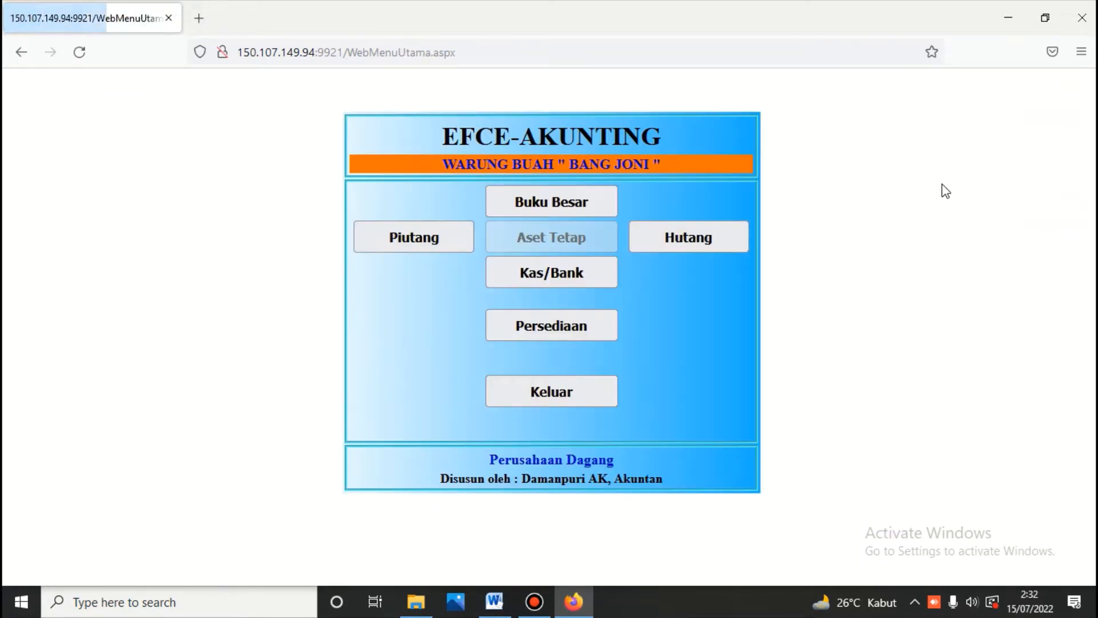
pyautogui.click(590, 324)
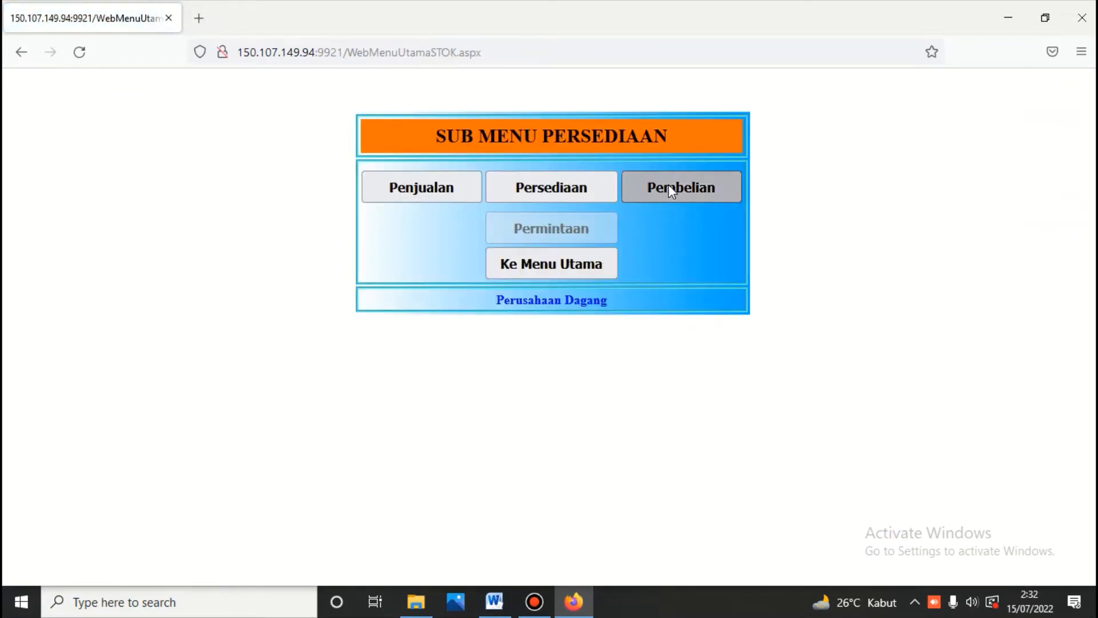
pyautogui.click(668, 184)
pyautogui.press('Return')
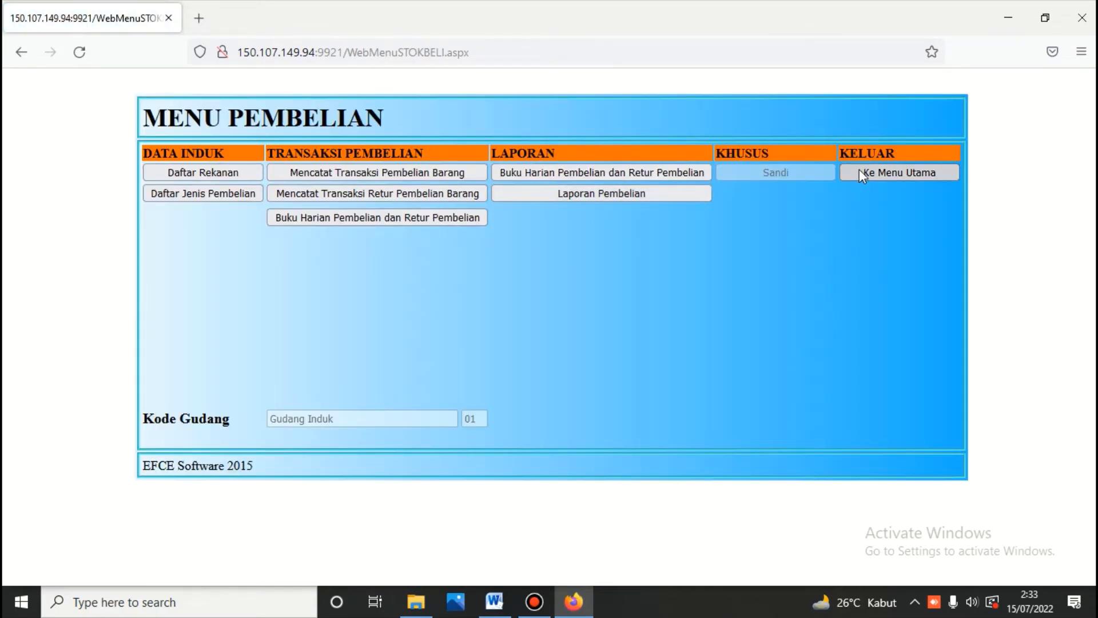
pyautogui.click(859, 170)
pyautogui.click(583, 267)
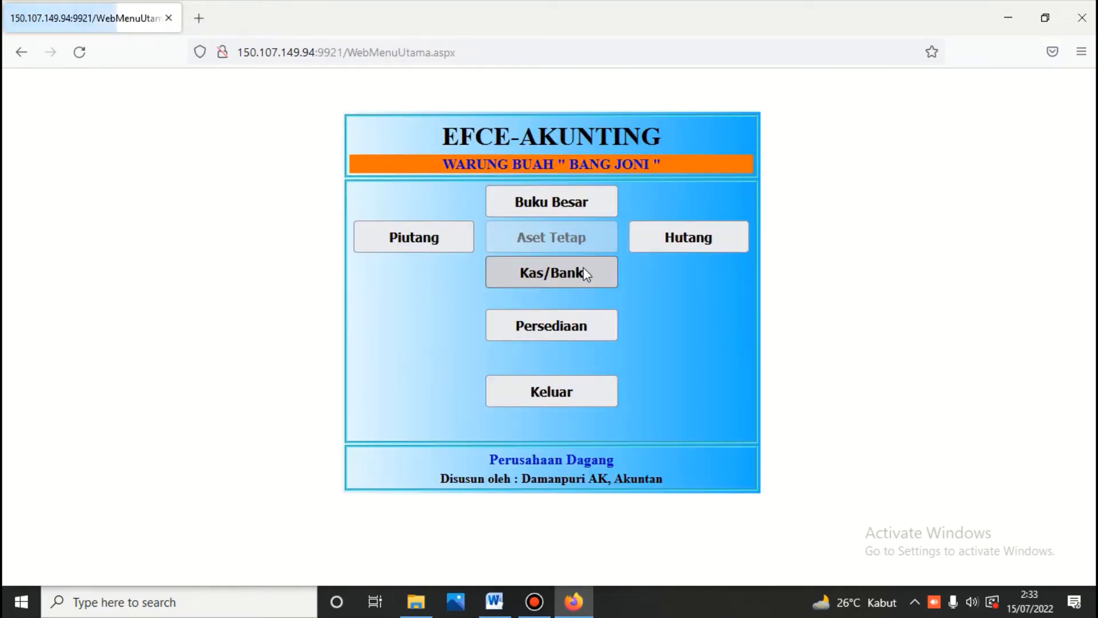
# Step: Log into the general ledger with its password and load the balance sheet account summary
pyautogui.click(555, 194)
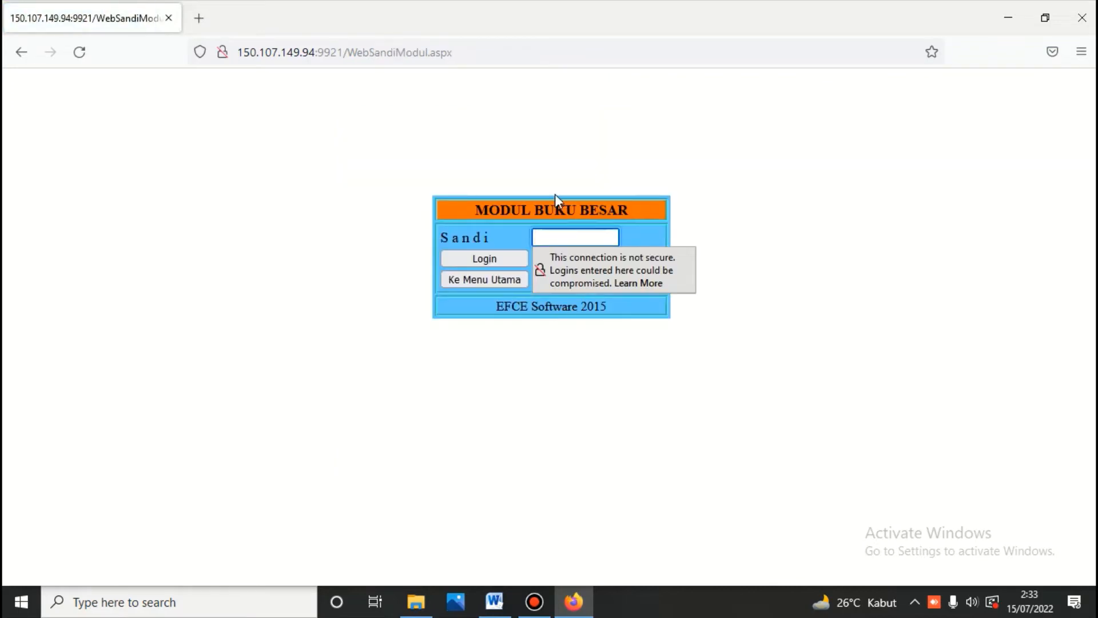
pyautogui.write('1234')
pyautogui.press('Return')
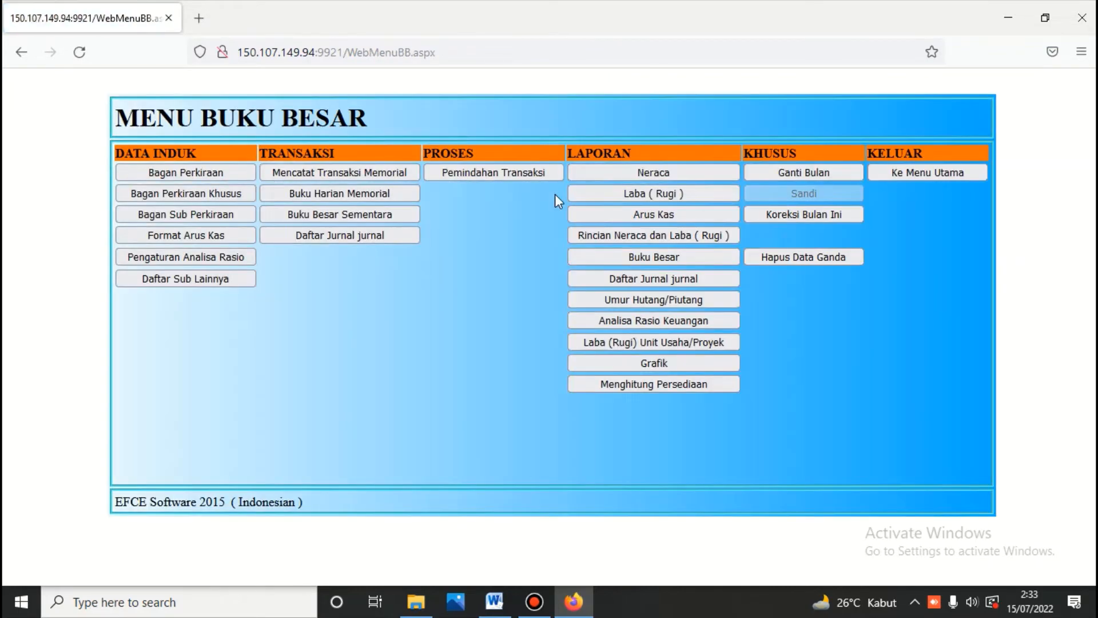
pyautogui.click(649, 174)
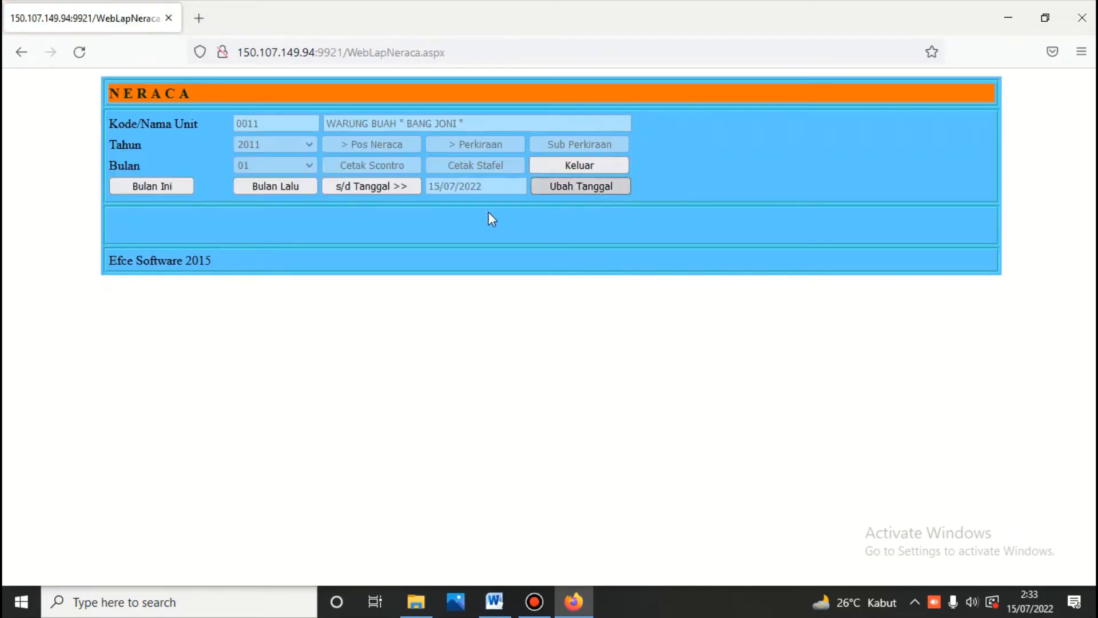
pyautogui.click(382, 146)
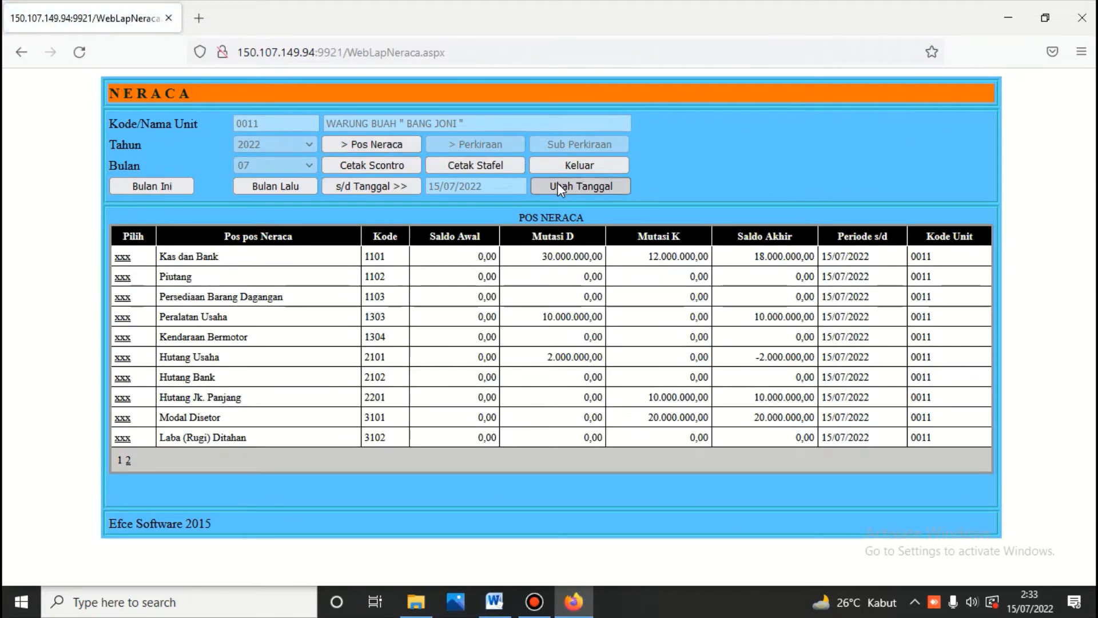
# Step: Reload the accounts as of 2 July 2022 and print the scontro balance sheet totalling 28.000.000,00
pyautogui.click(558, 184)
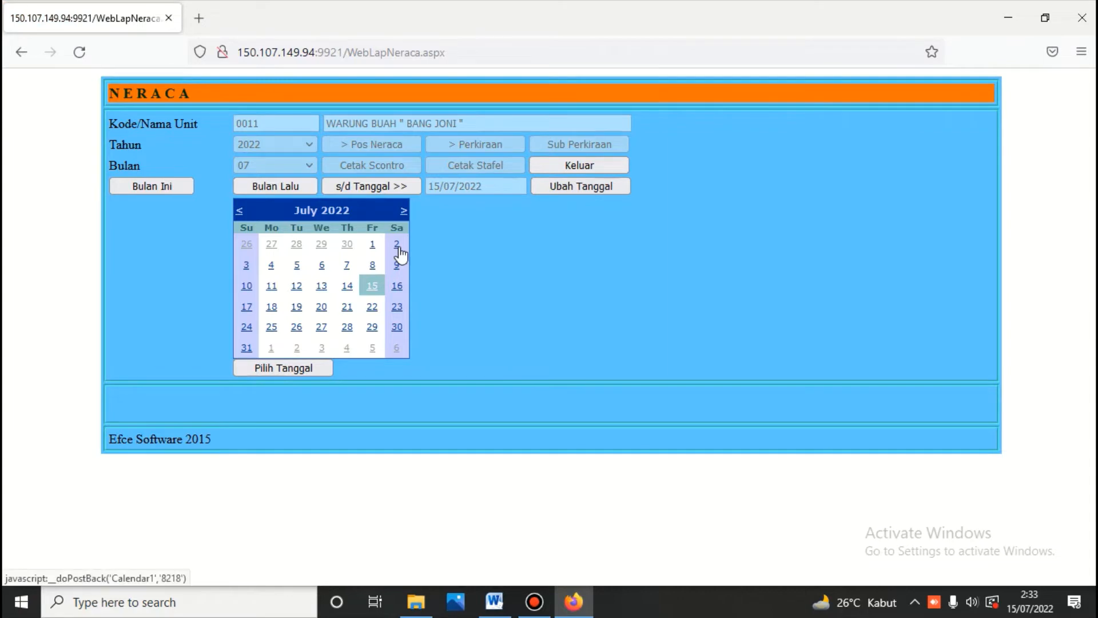
pyautogui.click(397, 245)
pyautogui.click(383, 183)
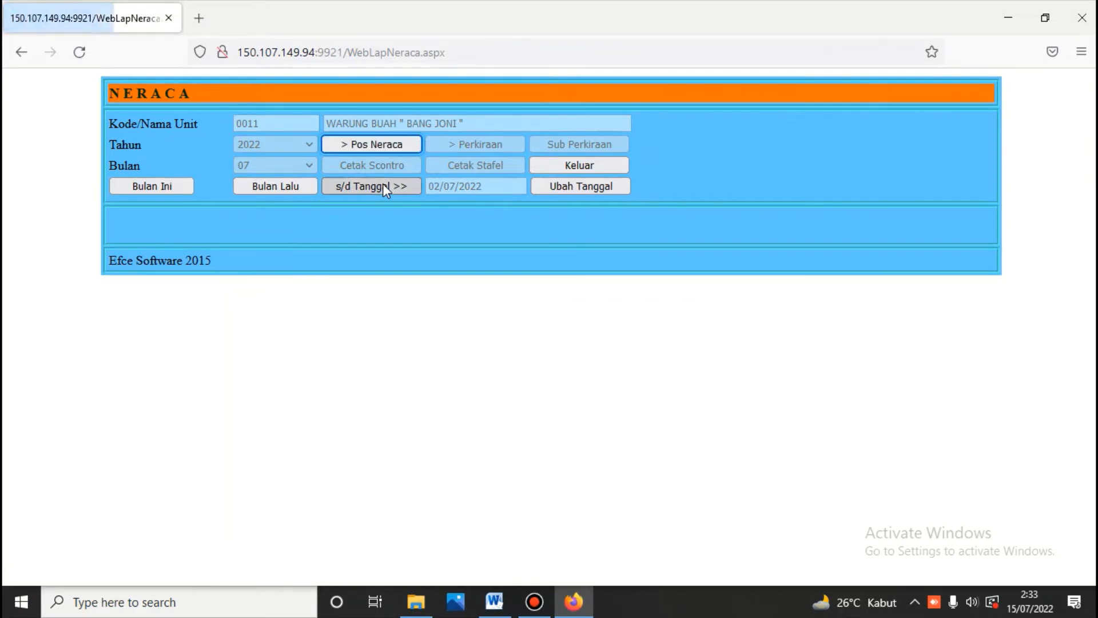
pyautogui.click(380, 142)
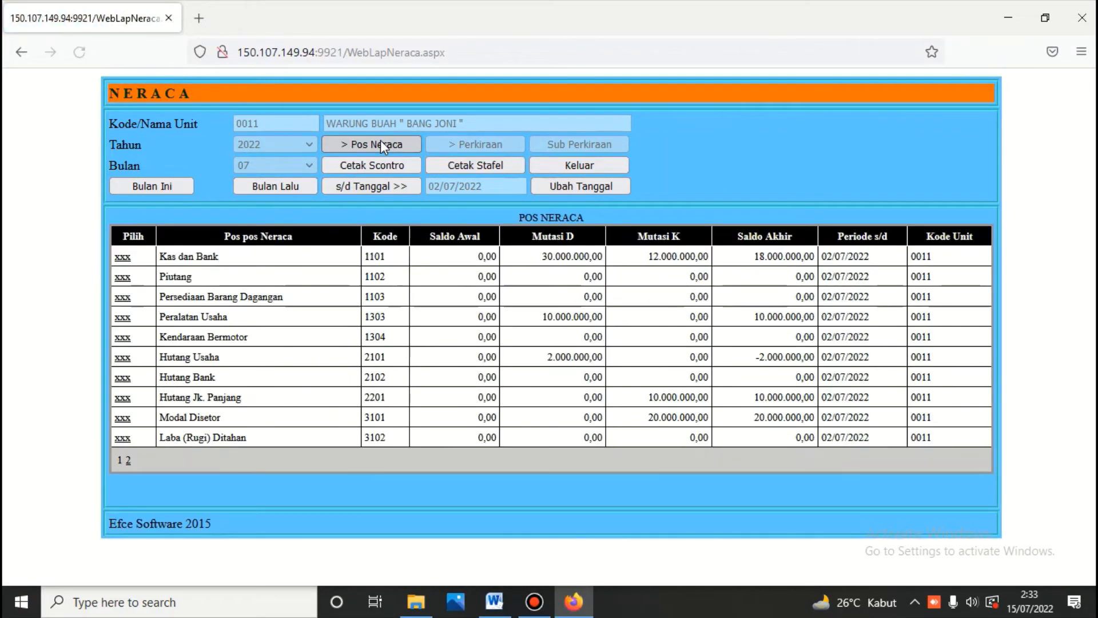
pyautogui.click(385, 167)
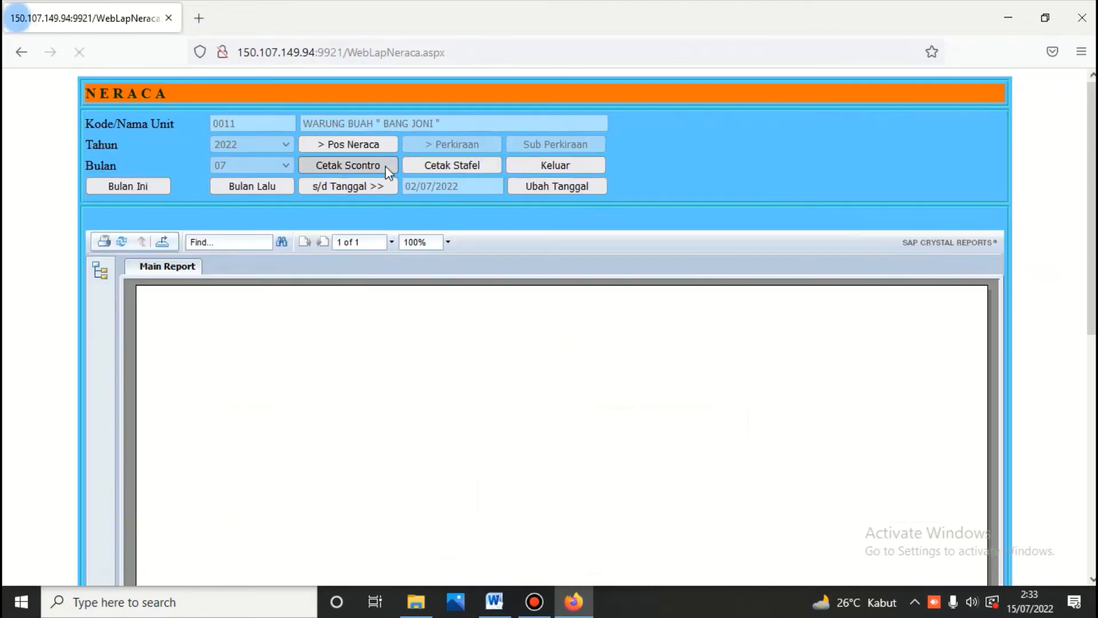
pyautogui.scroll(-3, 782, 359)
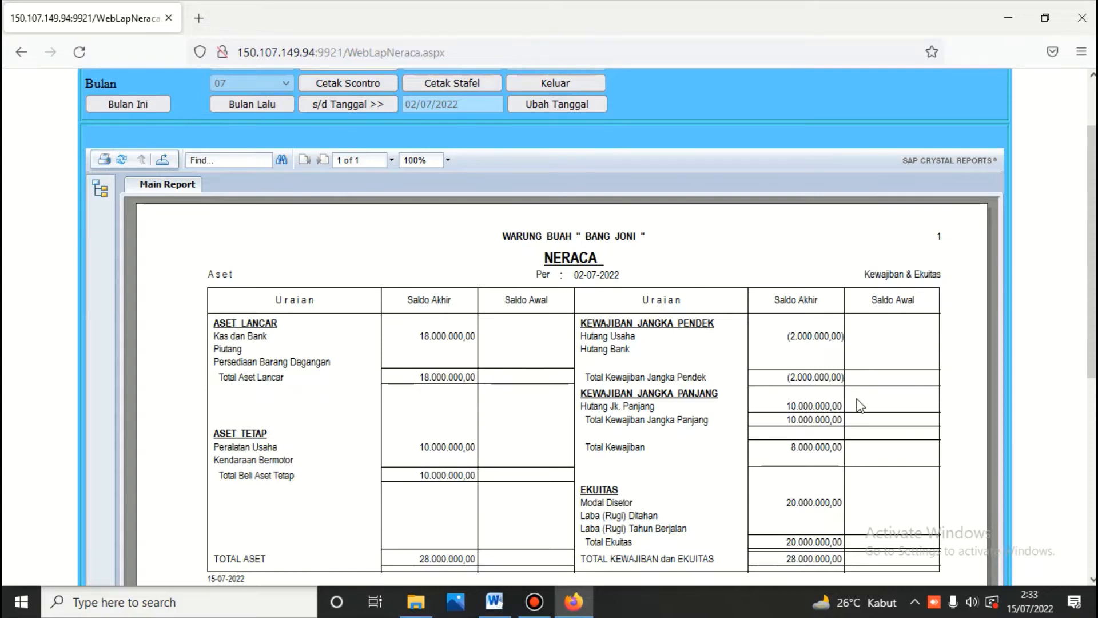
pyautogui.scroll(-3, 816, 371)
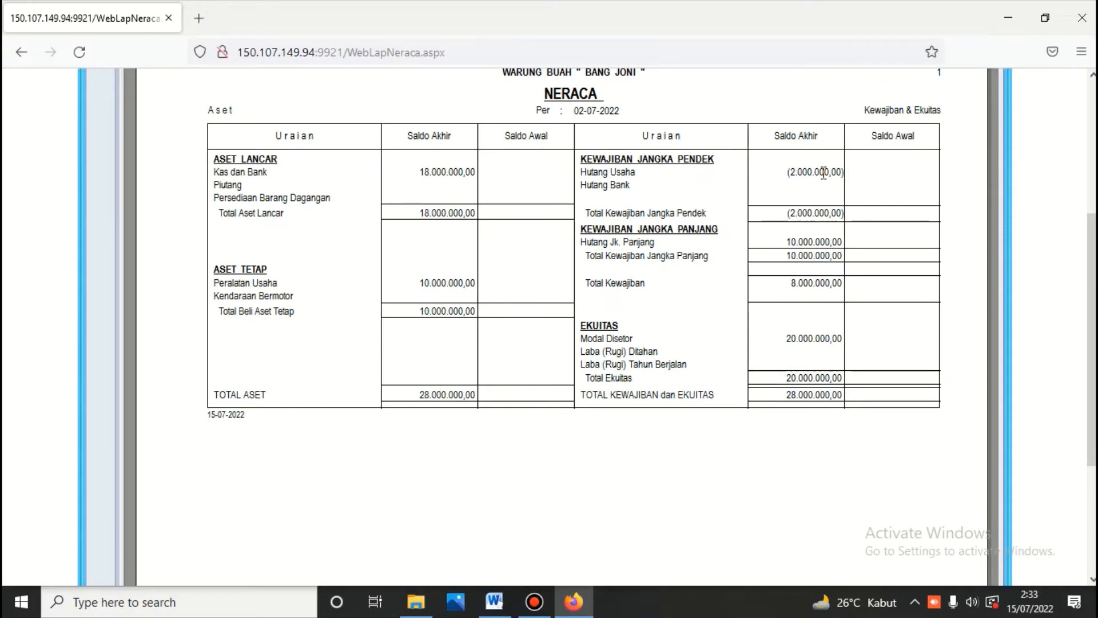
pyautogui.scroll(5, 824, 172)
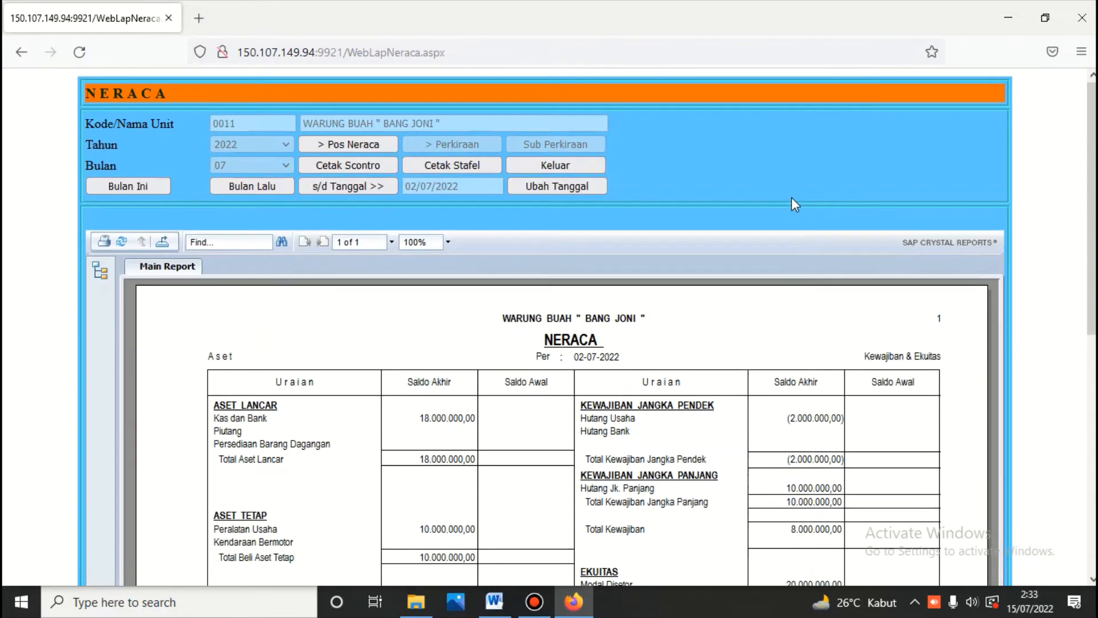
# Step: Run Hitung Persediaan with the calculation date 02/07/2022, then exit to the ledger menu
pyautogui.click(581, 167)
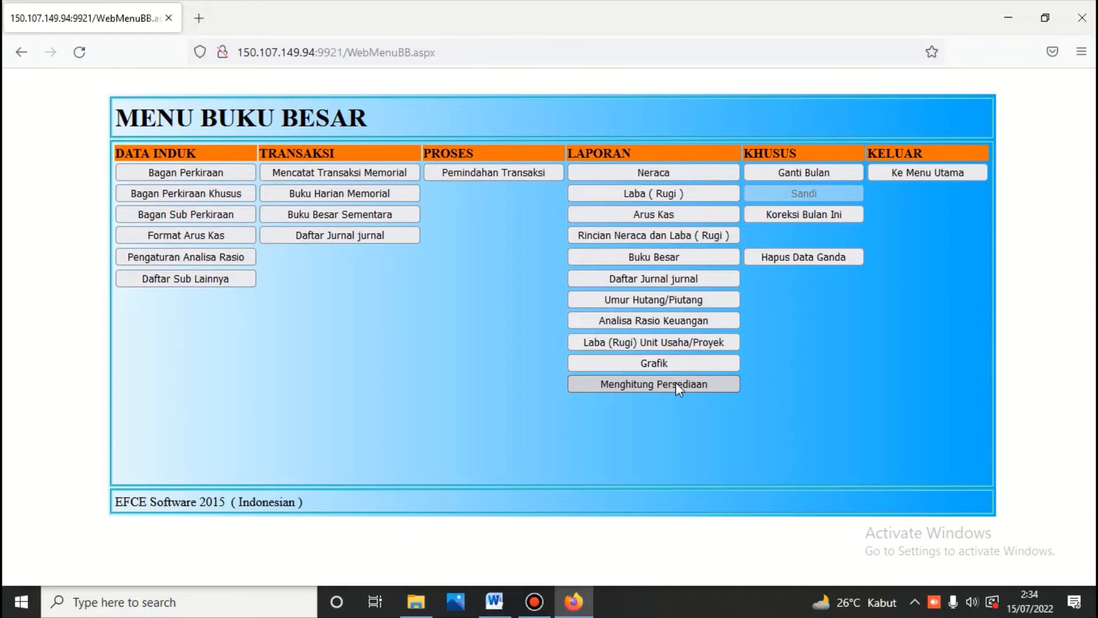
pyautogui.click(677, 385)
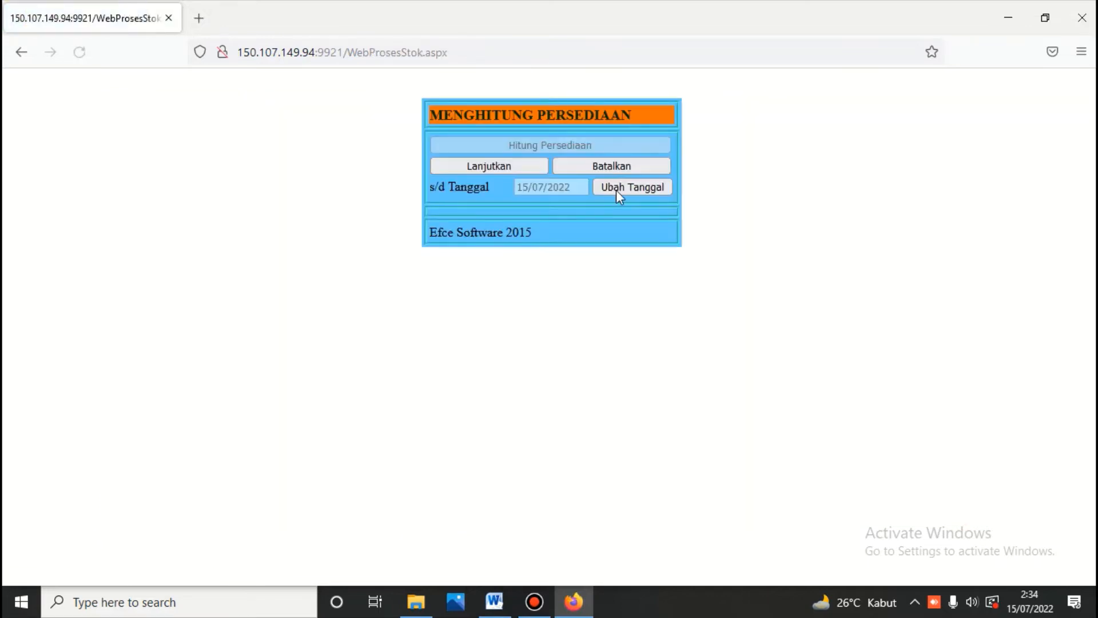
pyautogui.click(609, 184)
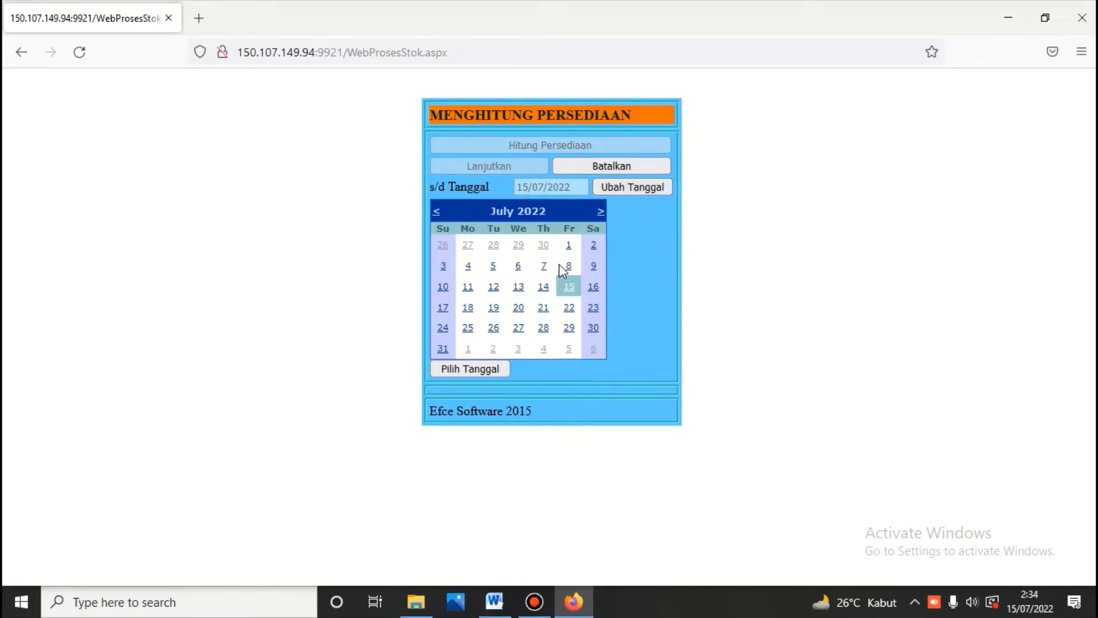
pyautogui.click(593, 246)
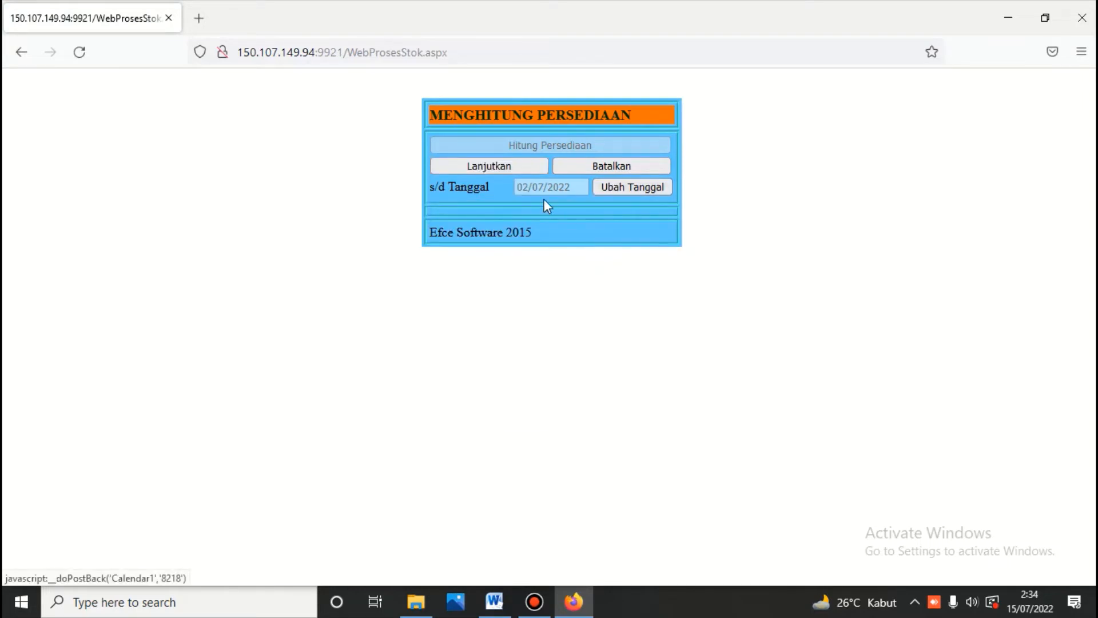
pyautogui.click(496, 165)
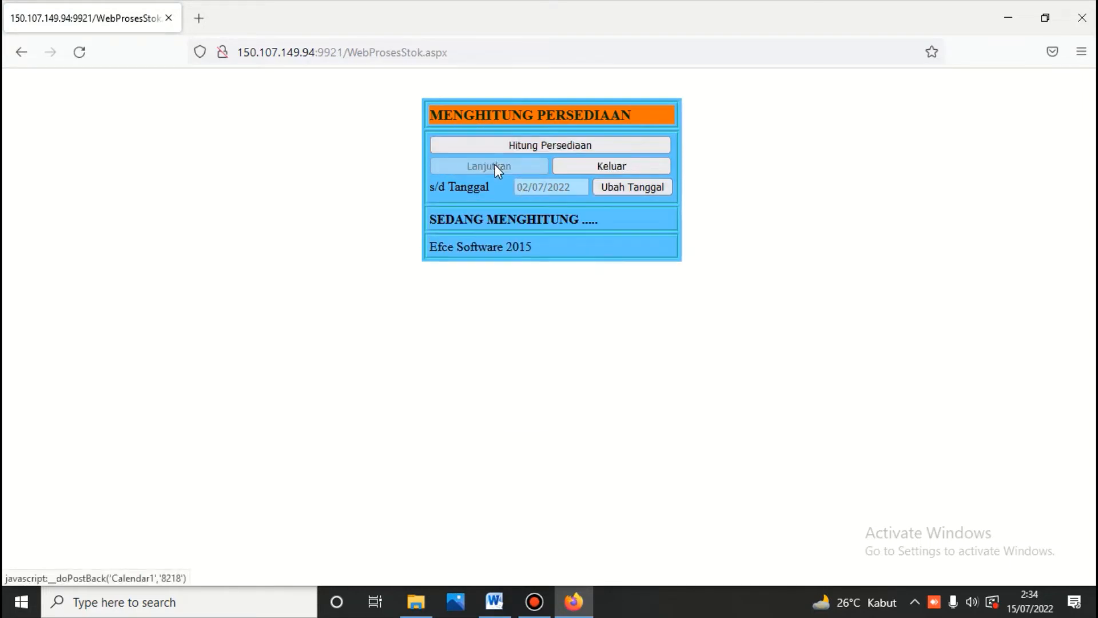
pyautogui.click(550, 146)
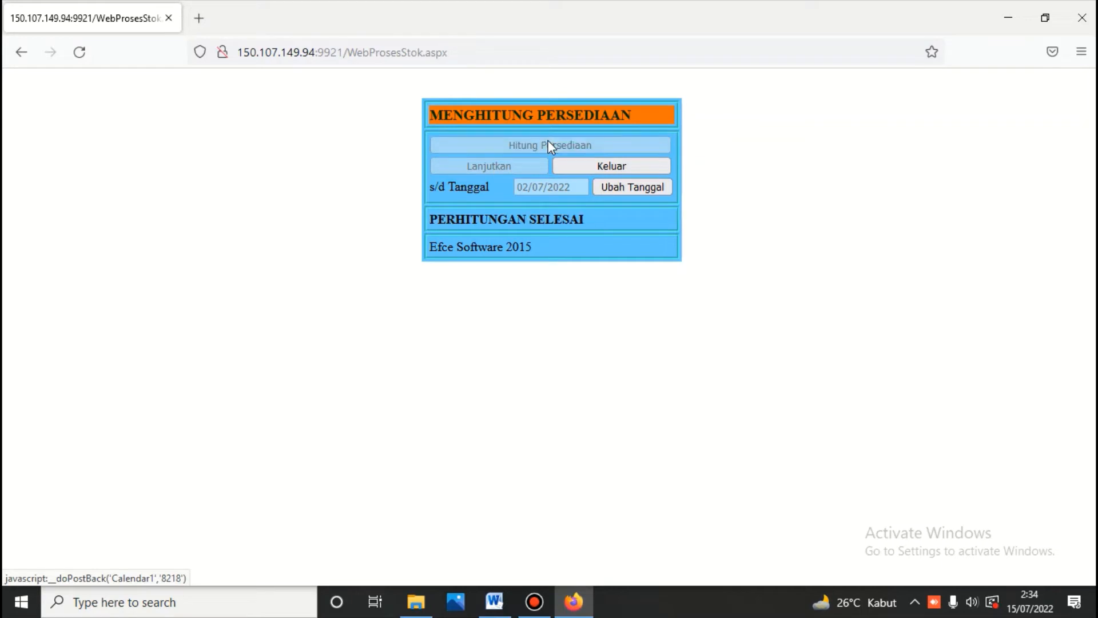
pyautogui.click(610, 165)
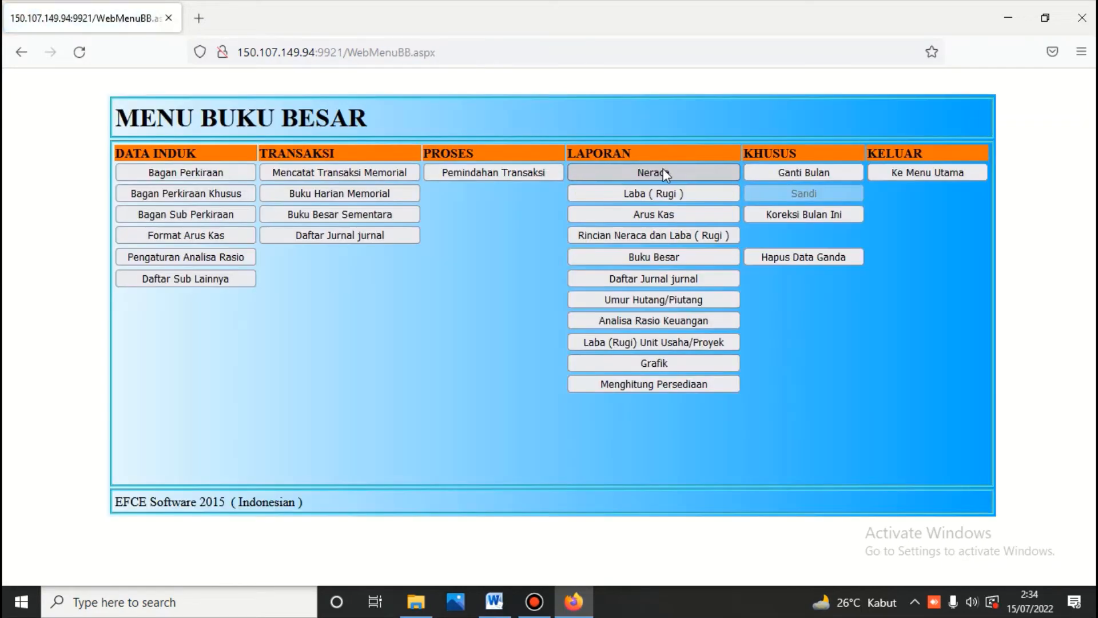
# Step: Reload the balance sheet accounts, print and review the scontro report, then close it
pyautogui.click(664, 170)
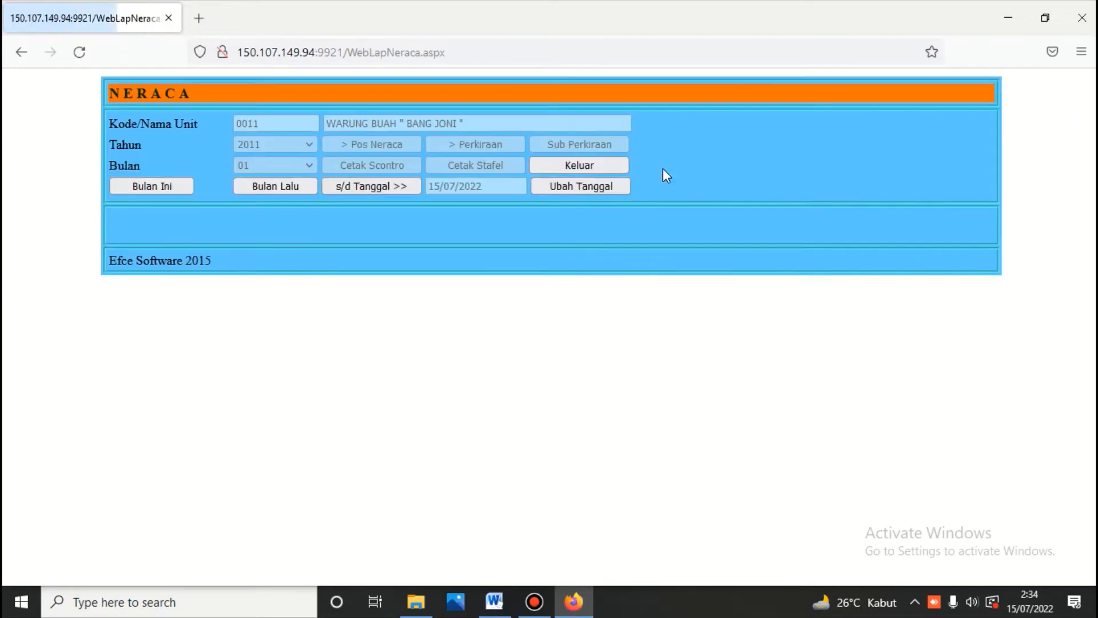
pyautogui.click(392, 145)
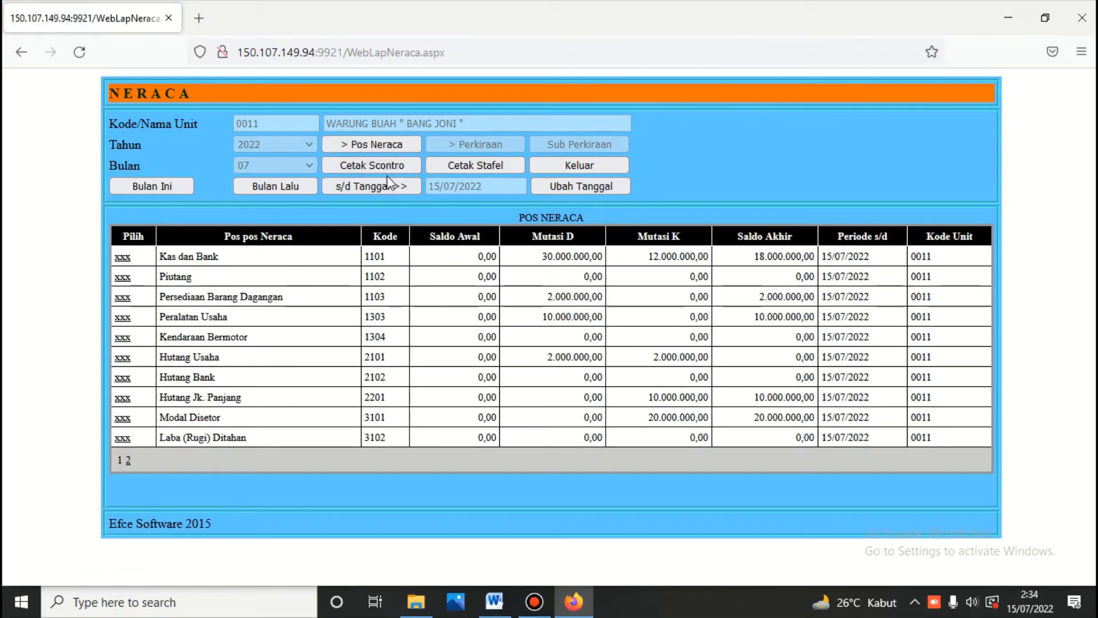
pyautogui.click(386, 165)
pyautogui.scroll(-2, 389, 172)
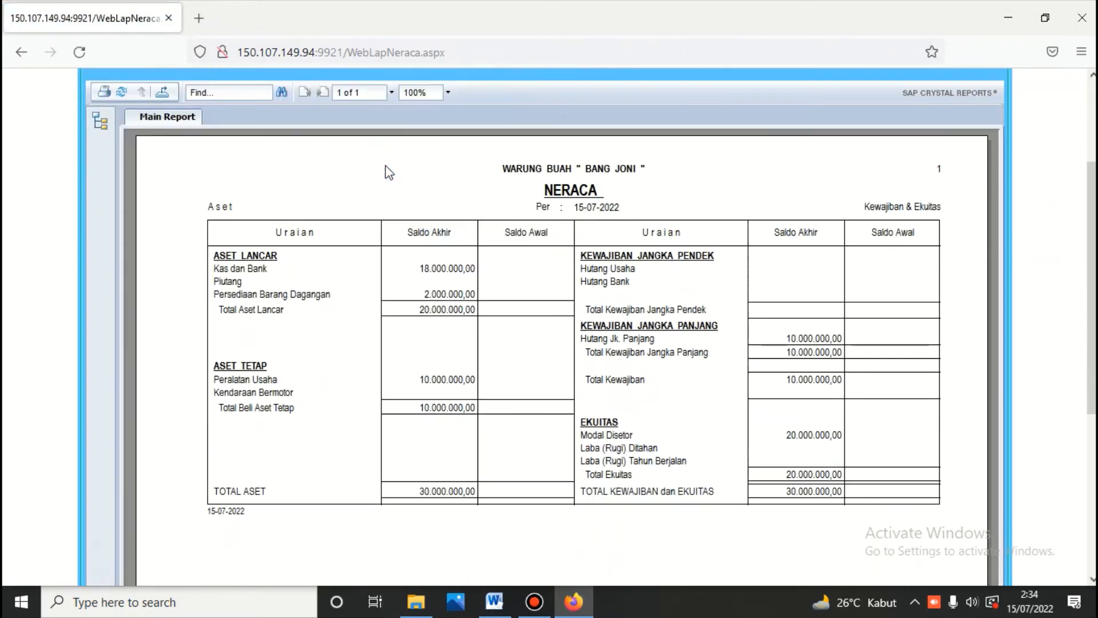
pyautogui.scroll(-2, 389, 171)
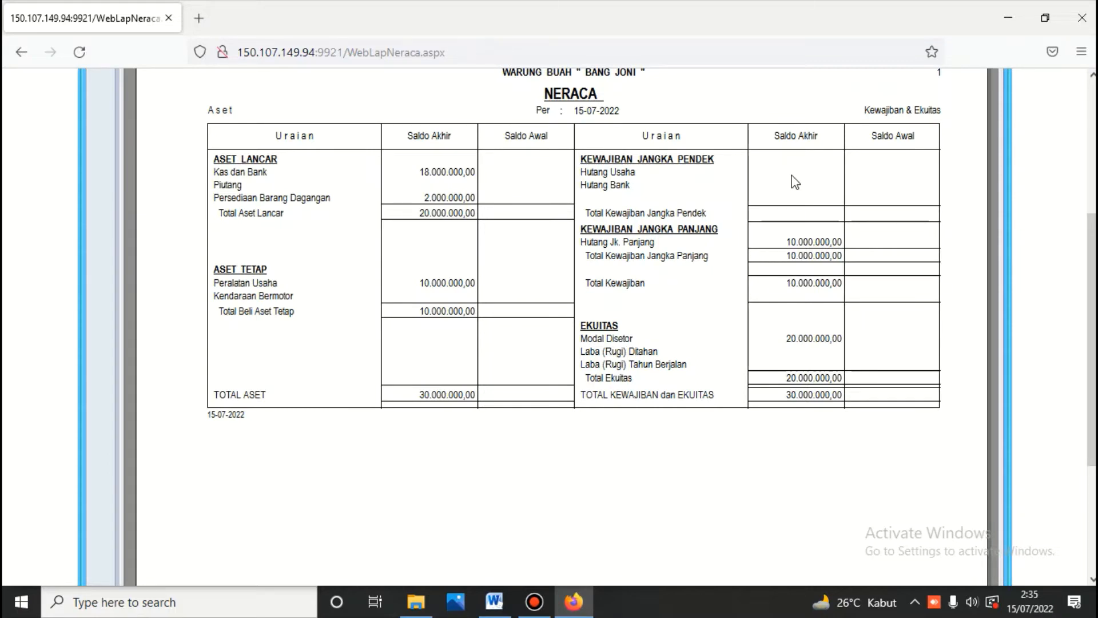
pyautogui.scroll(5, 733, 261)
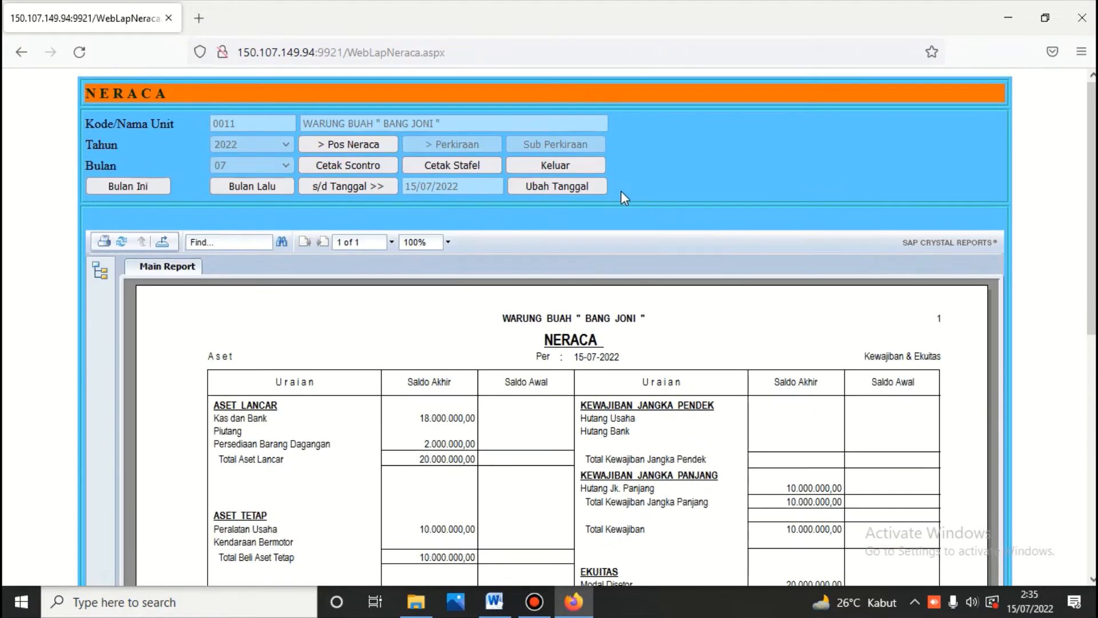
pyautogui.click(582, 168)
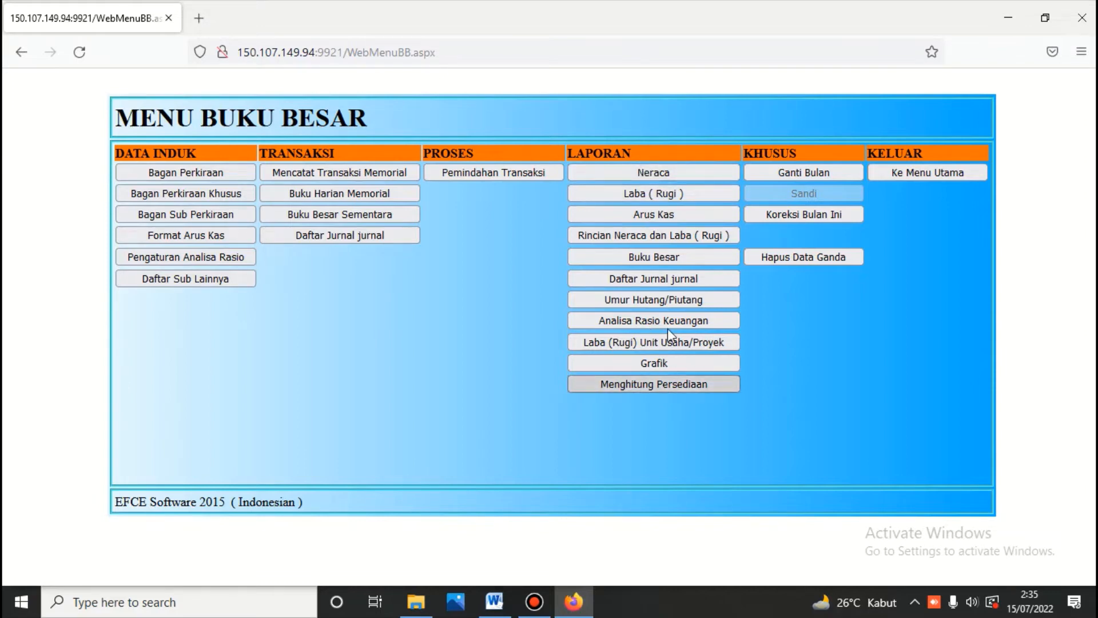
# Step: Print the scontro balance sheet as of 2 July 2022, now balancing at 30.000.000,00
pyautogui.click(652, 171)
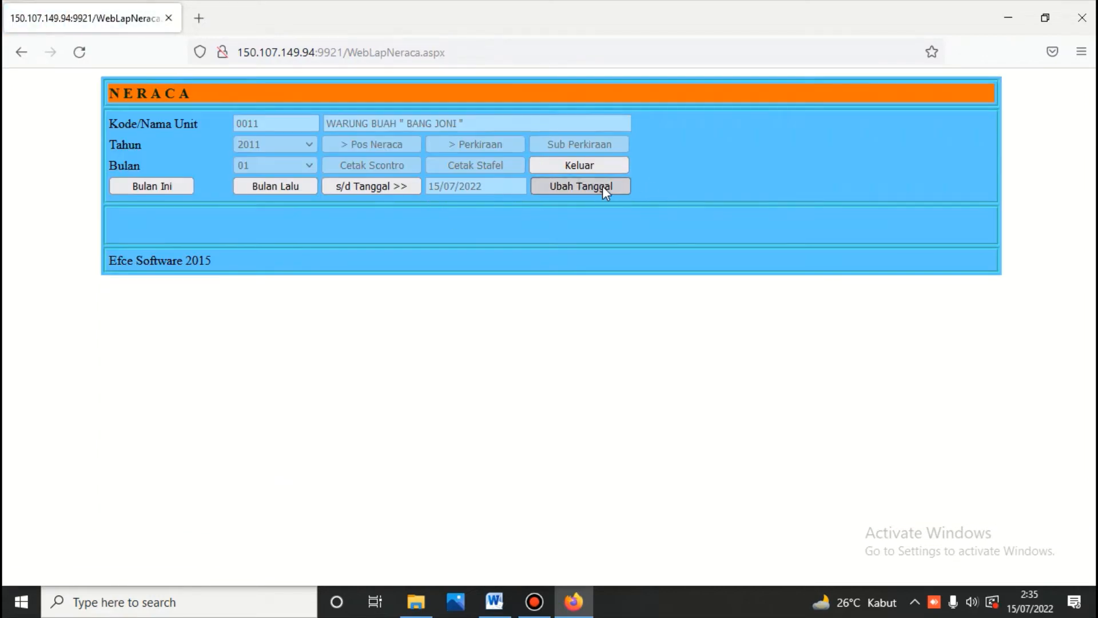
pyautogui.click(603, 186)
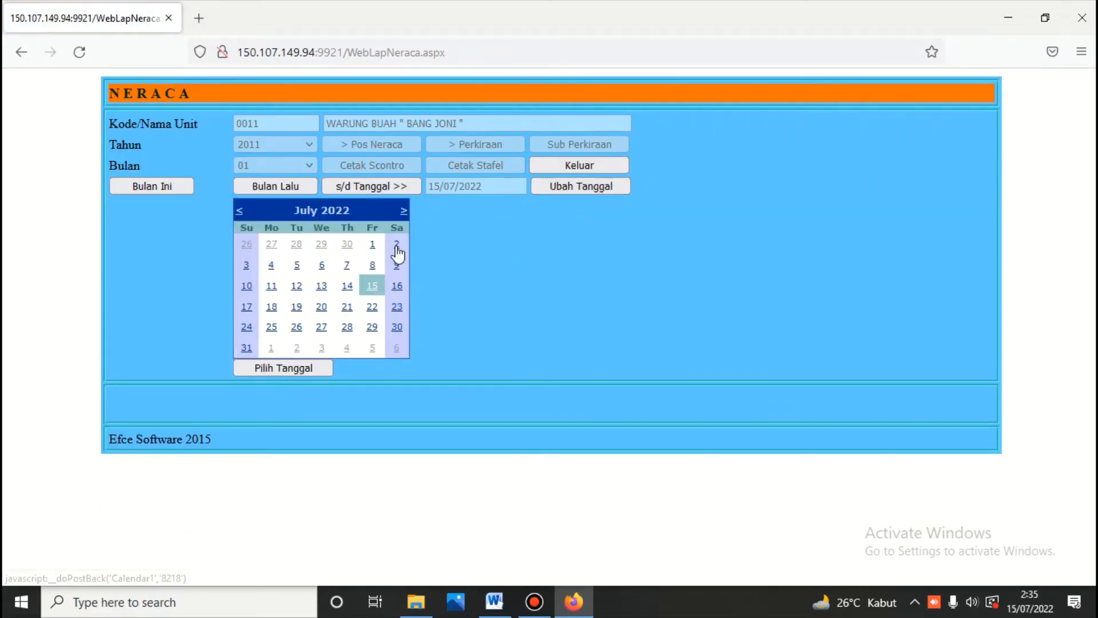
pyautogui.click(396, 245)
pyautogui.click(404, 144)
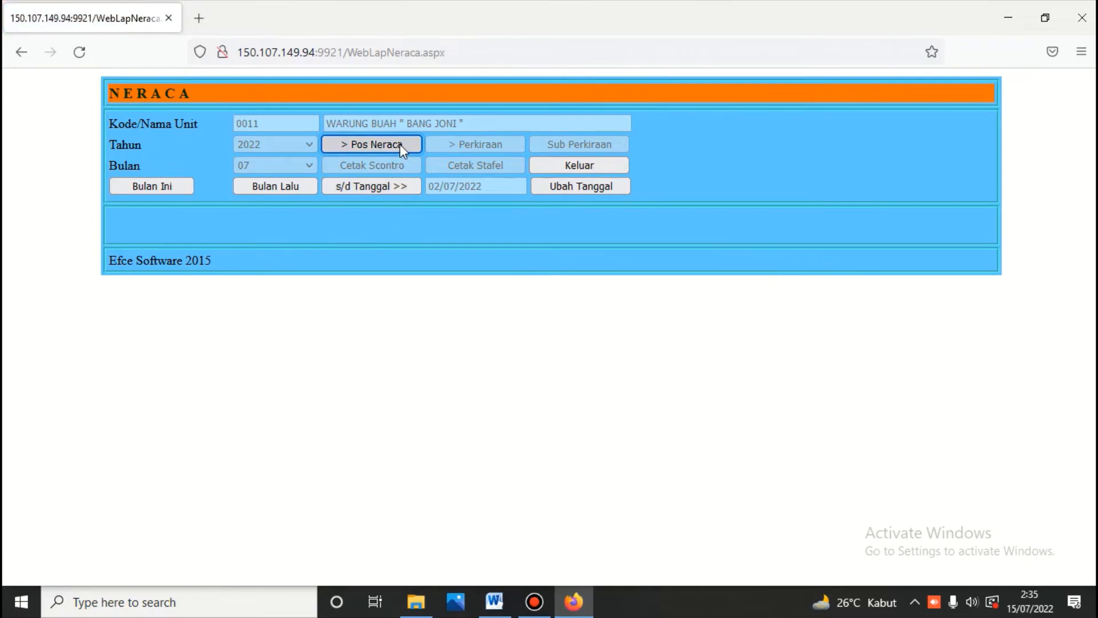
pyautogui.click(396, 164)
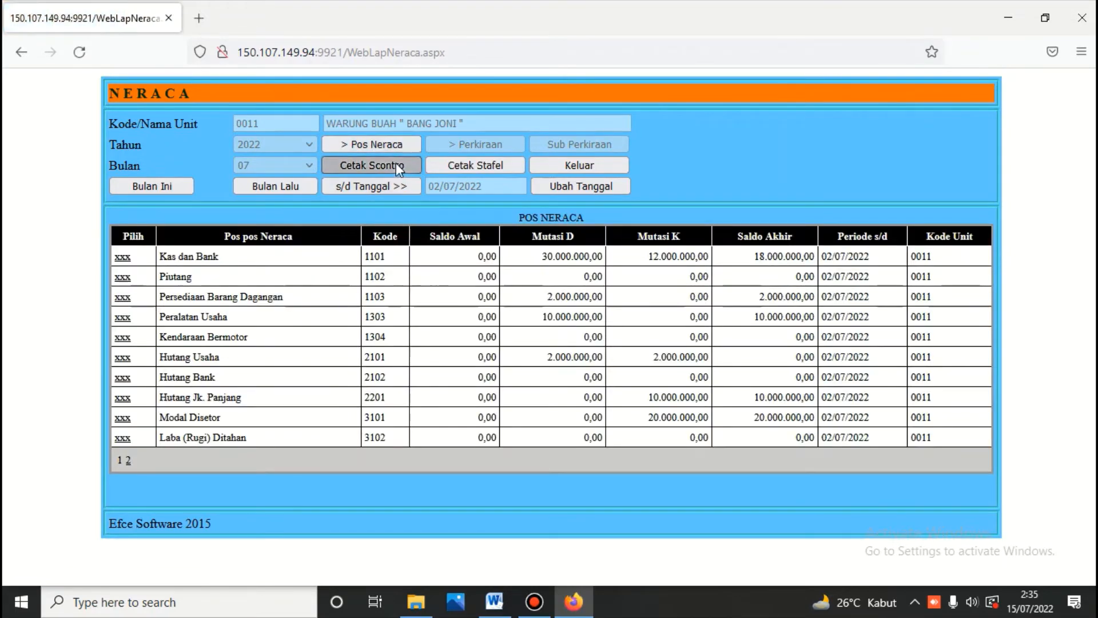
pyautogui.scroll(-2, 418, 203)
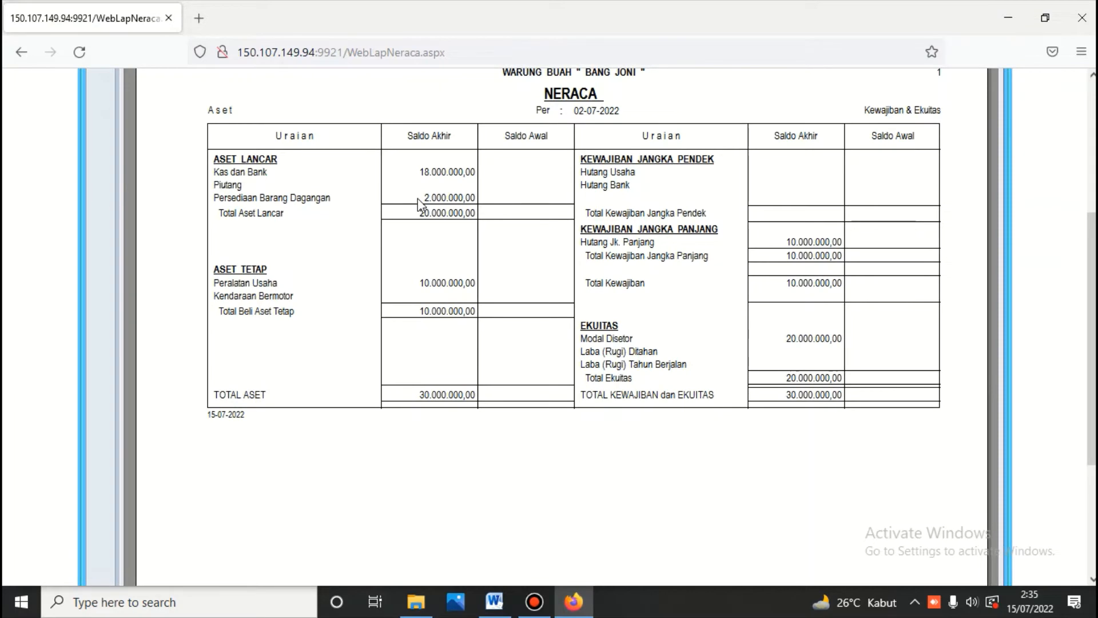
# Step: Cross-check the balance sheet figures against the Word cash book
pyautogui.click(495, 602)
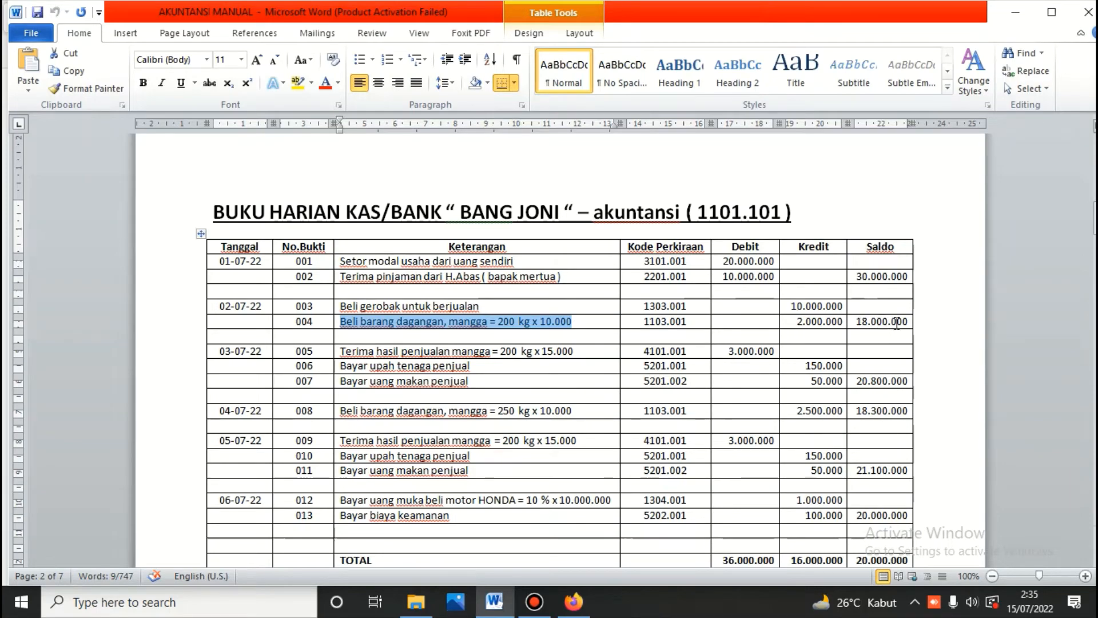
pyautogui.click(574, 602)
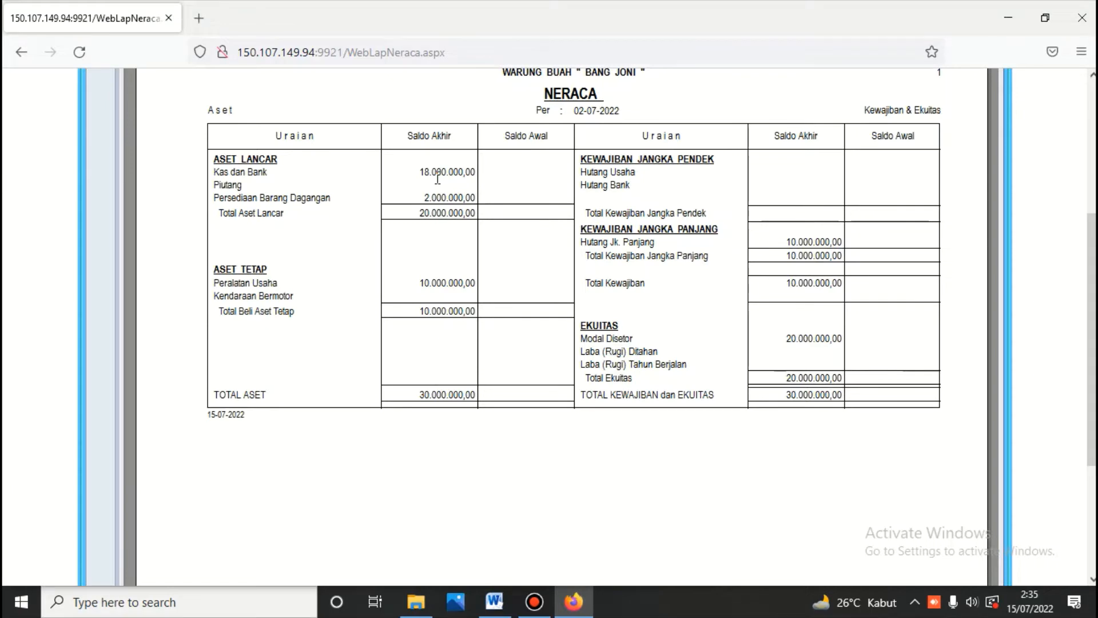
pyautogui.scroll(5, 438, 179)
# Step: Close the balance sheet, return to the main menu and check the cash-book document in Word
pyautogui.click(553, 169)
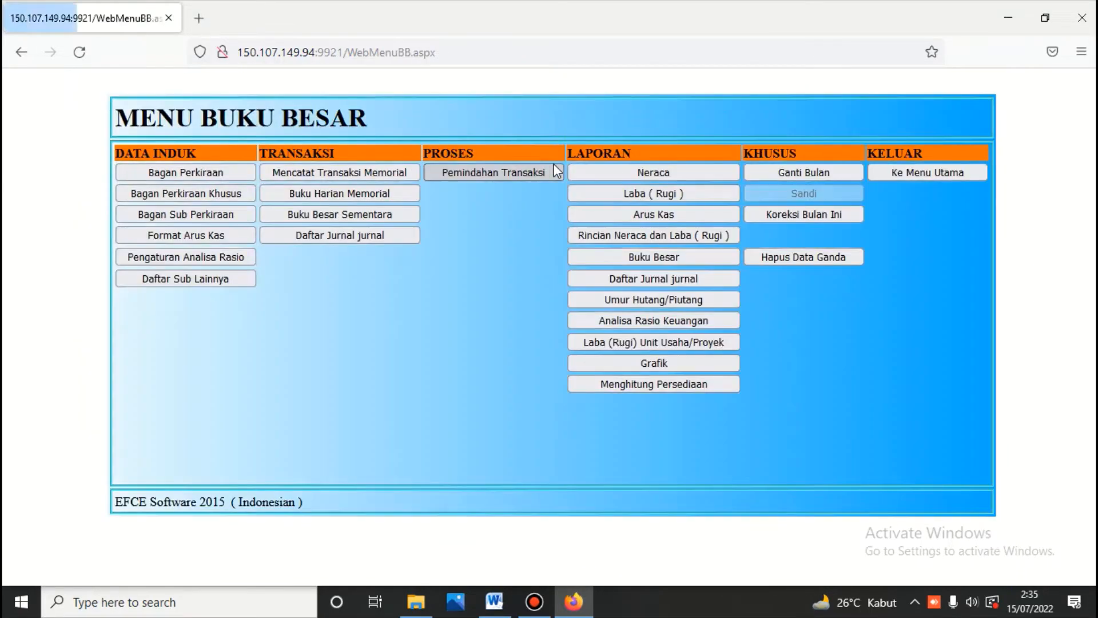
pyautogui.click(882, 175)
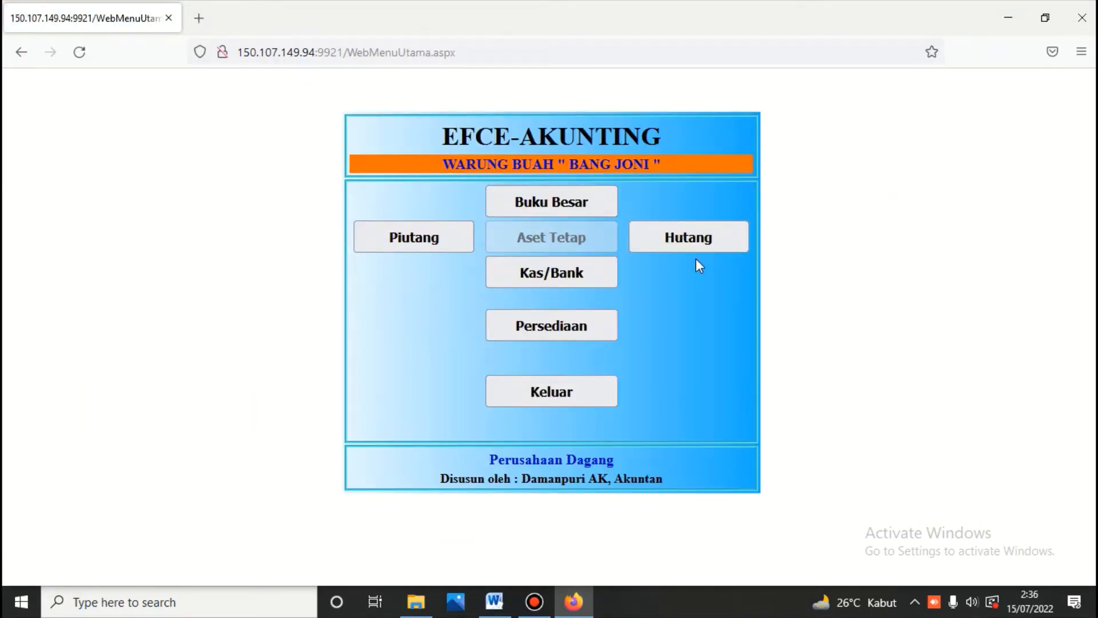
pyautogui.click(494, 604)
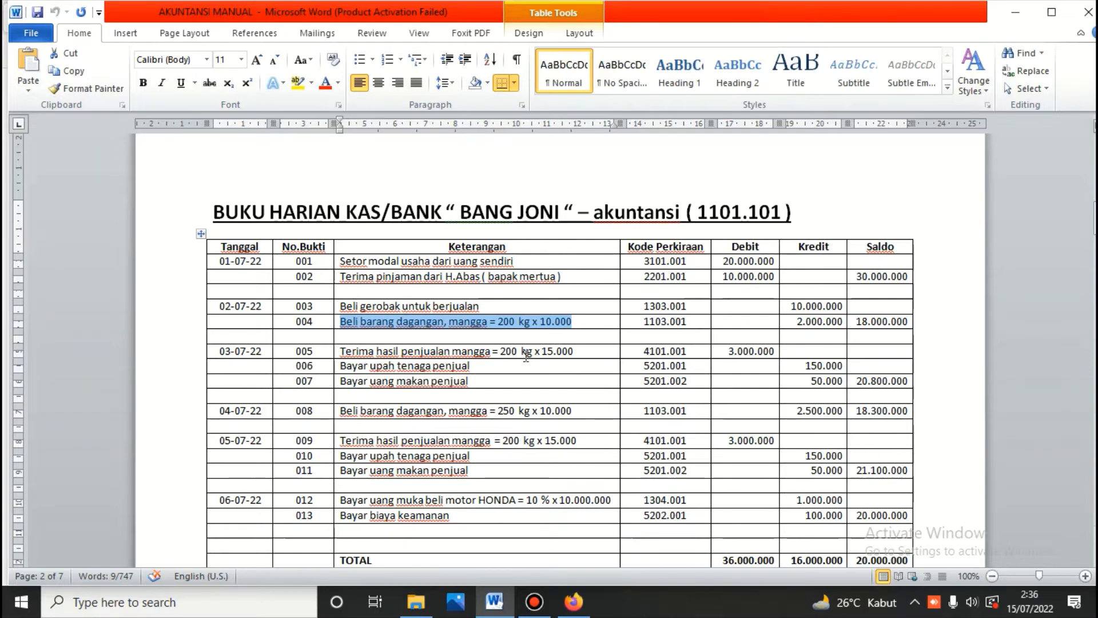
pyautogui.click(574, 602)
# Step: Log into the sales module under Persediaan and open the goods sales entry form
pyautogui.click(571, 325)
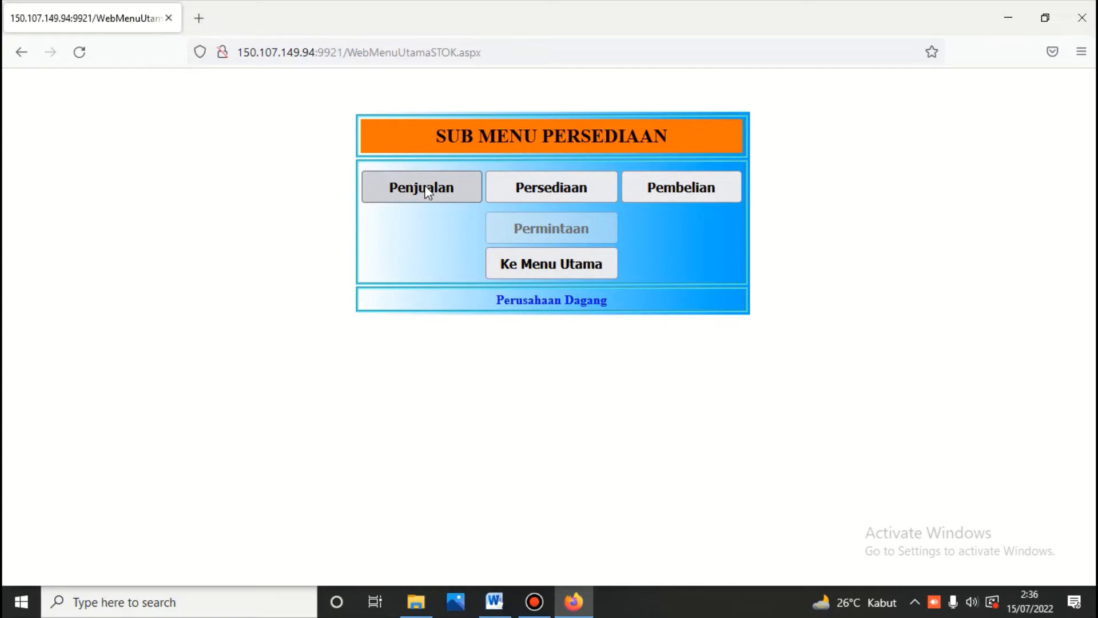
pyautogui.click(462, 187)
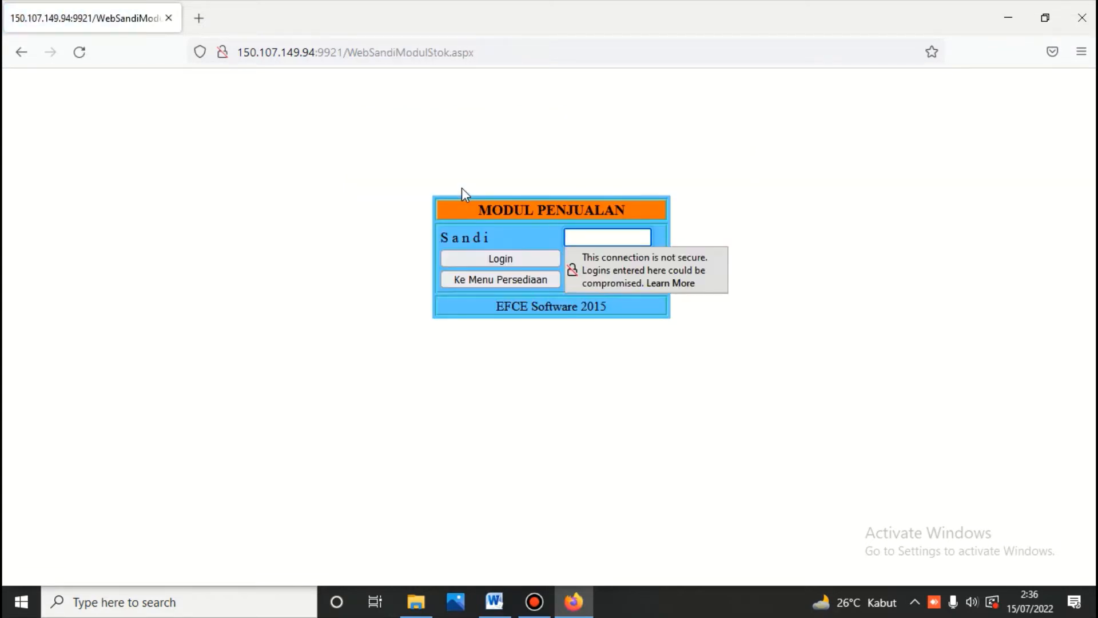
pyautogui.write('123')
pyautogui.click(496, 258)
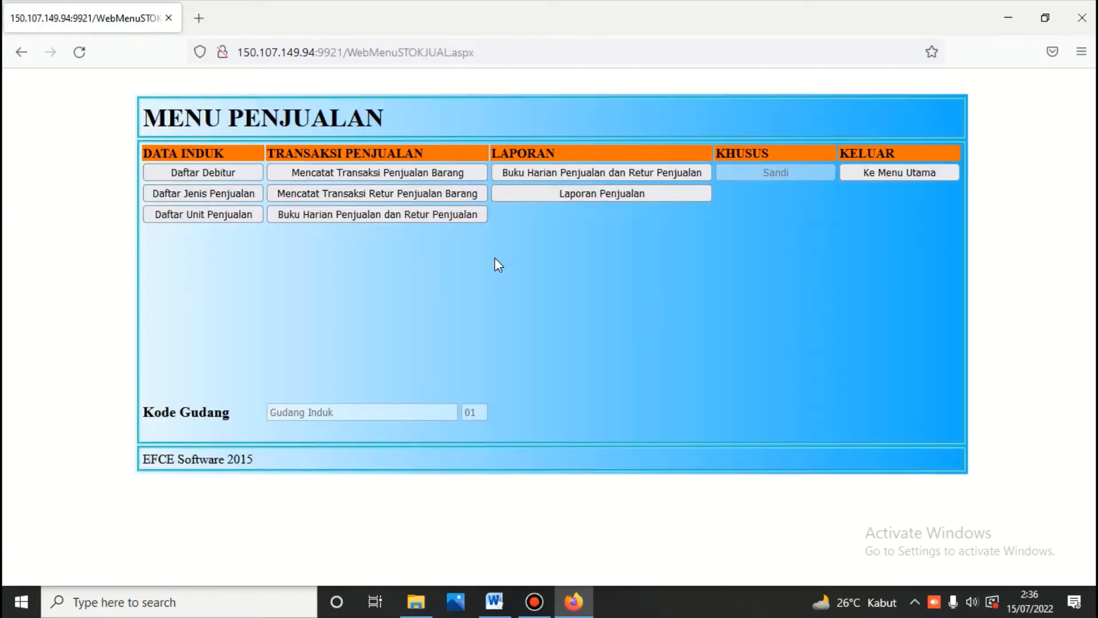
pyautogui.click(416, 178)
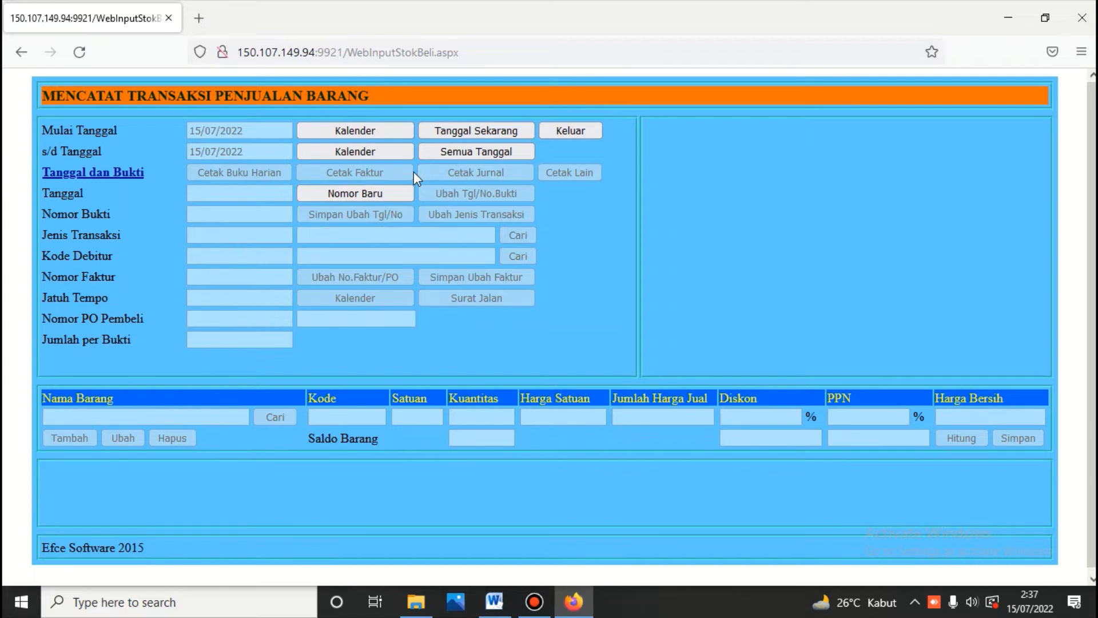
# Step: After checking the Word cash book, start a new sales transaction dated 3 July 2022
pyautogui.click(495, 602)
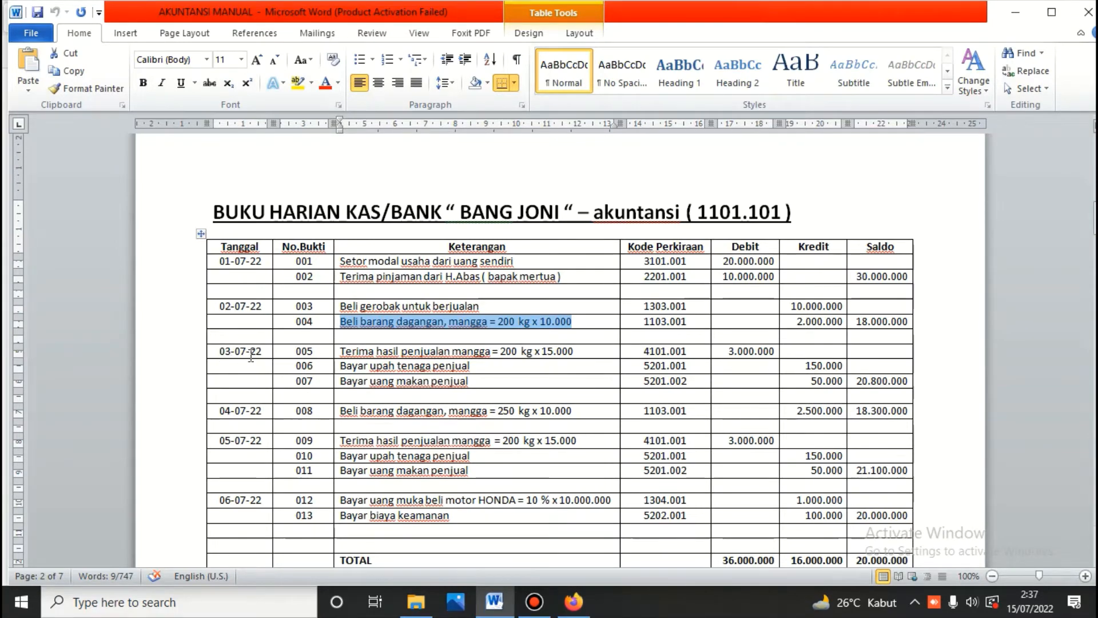
pyautogui.click(573, 601)
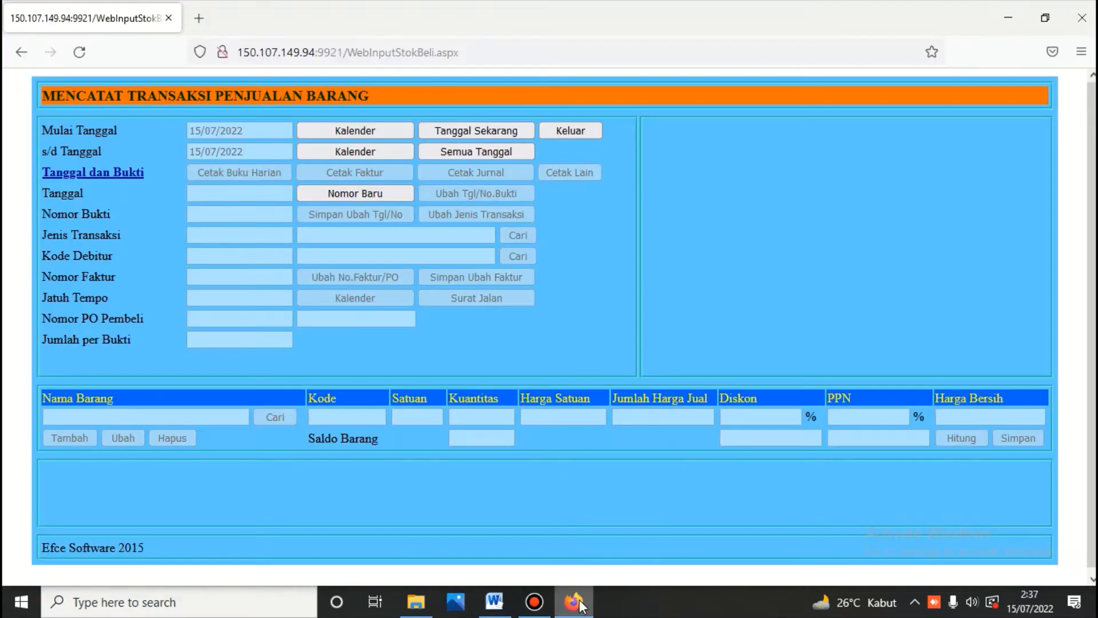
pyautogui.click(367, 189)
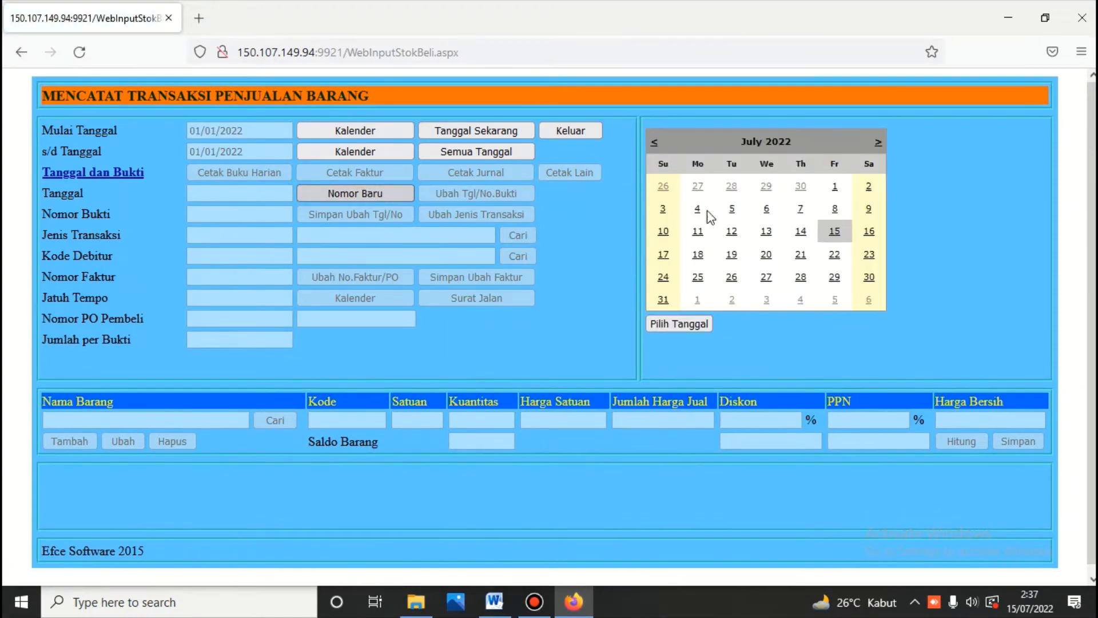
pyautogui.click(663, 209)
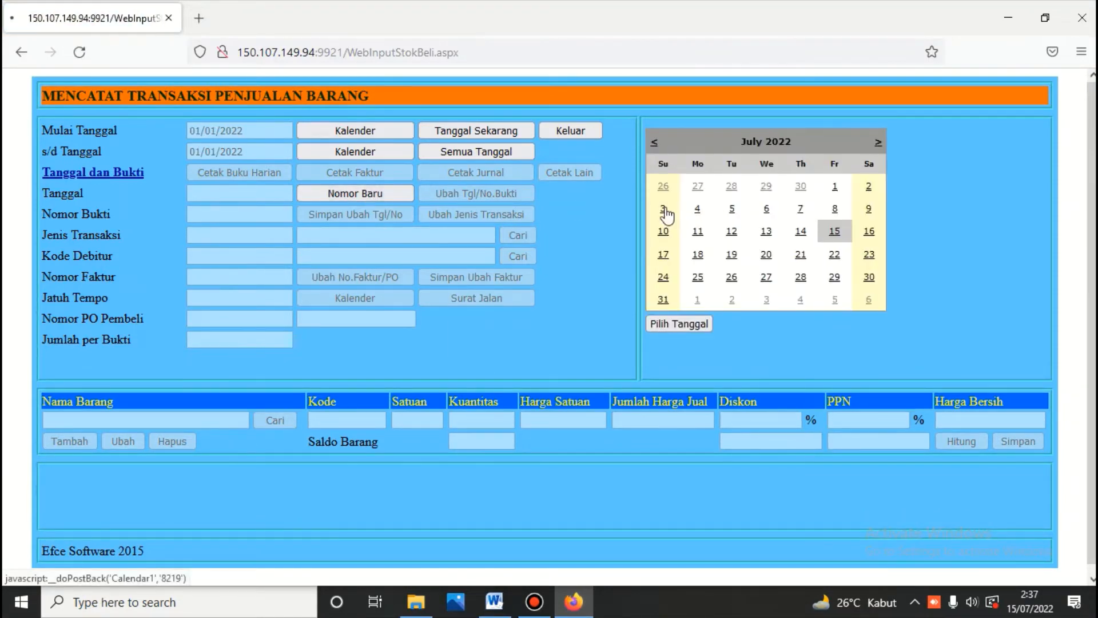
# Step: Set transaction type 401 Penjualan, debtor Tunai and due date 03/07/2022
pyautogui.click(516, 238)
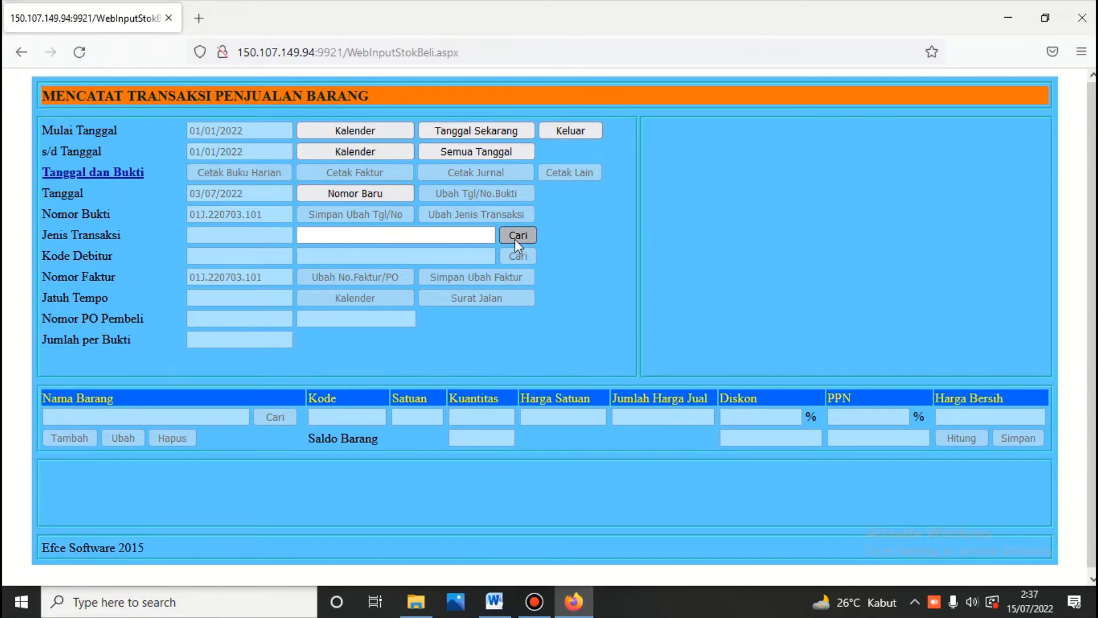
pyautogui.click(658, 181)
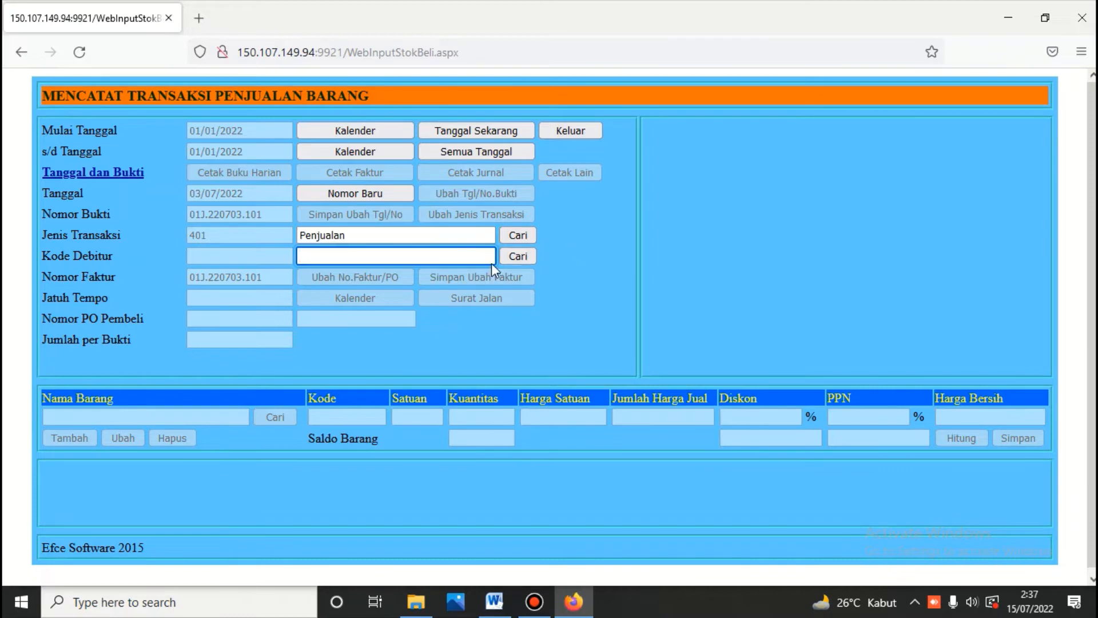
pyautogui.click(519, 255)
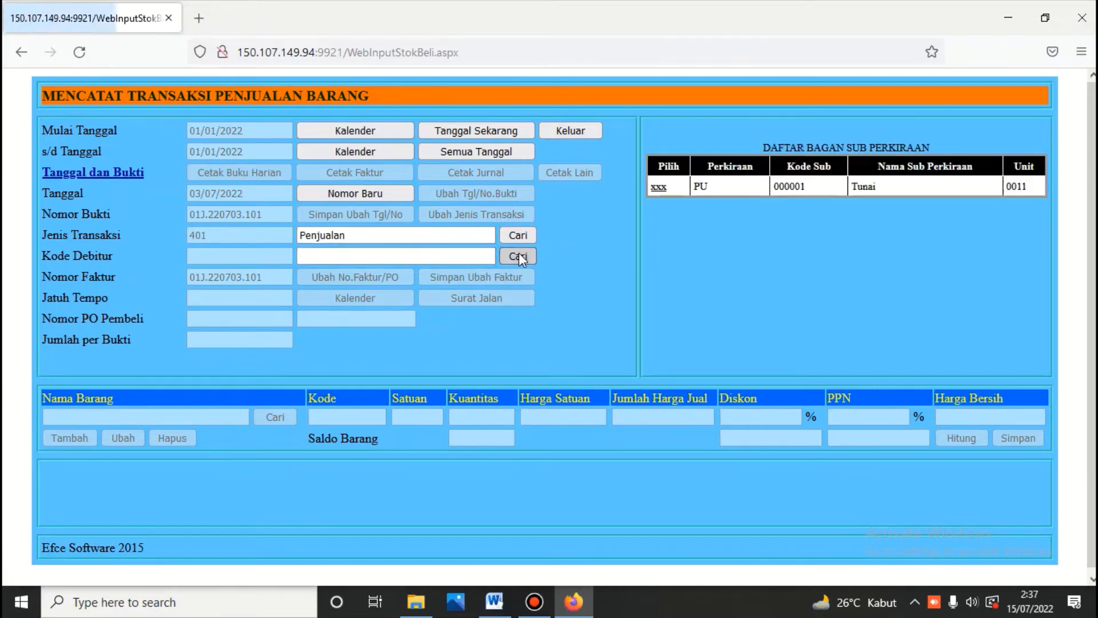
pyautogui.click(656, 187)
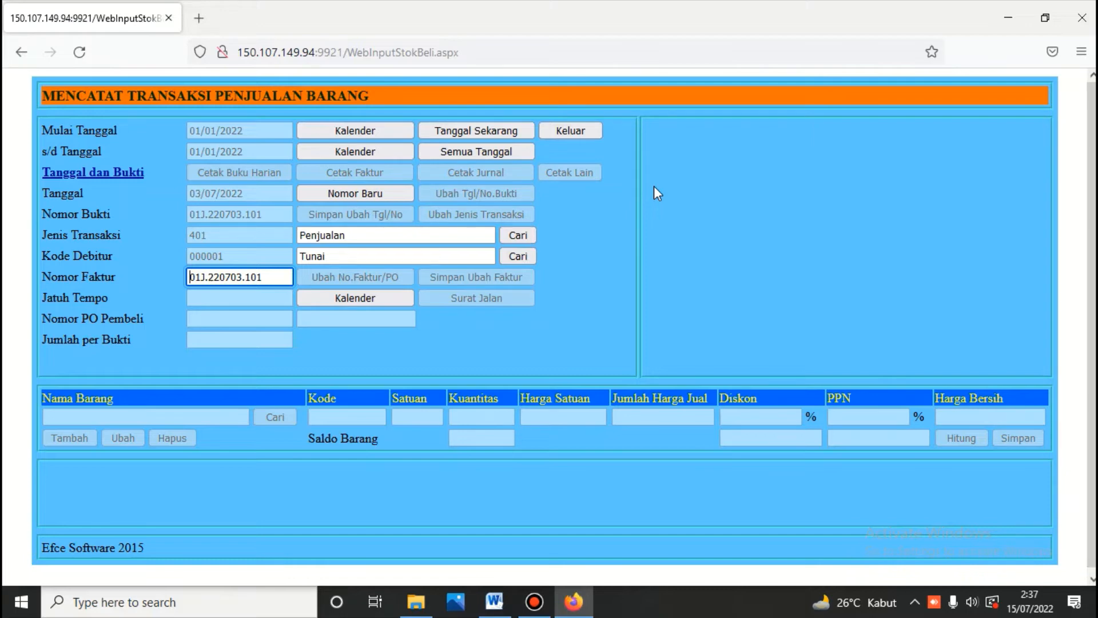
pyautogui.click(344, 297)
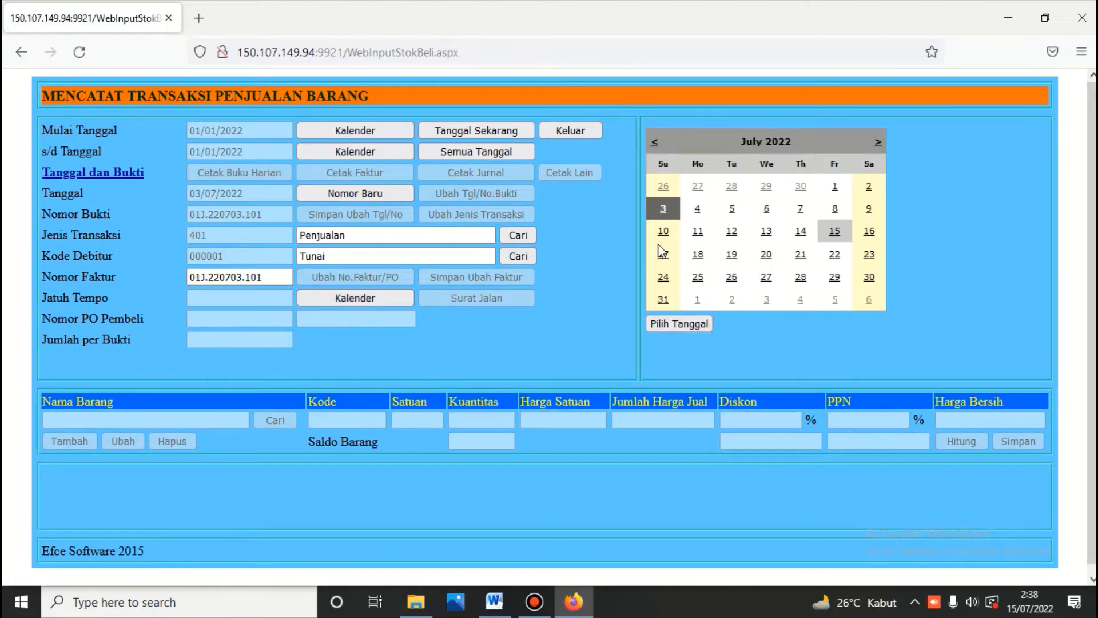
pyautogui.click(667, 324)
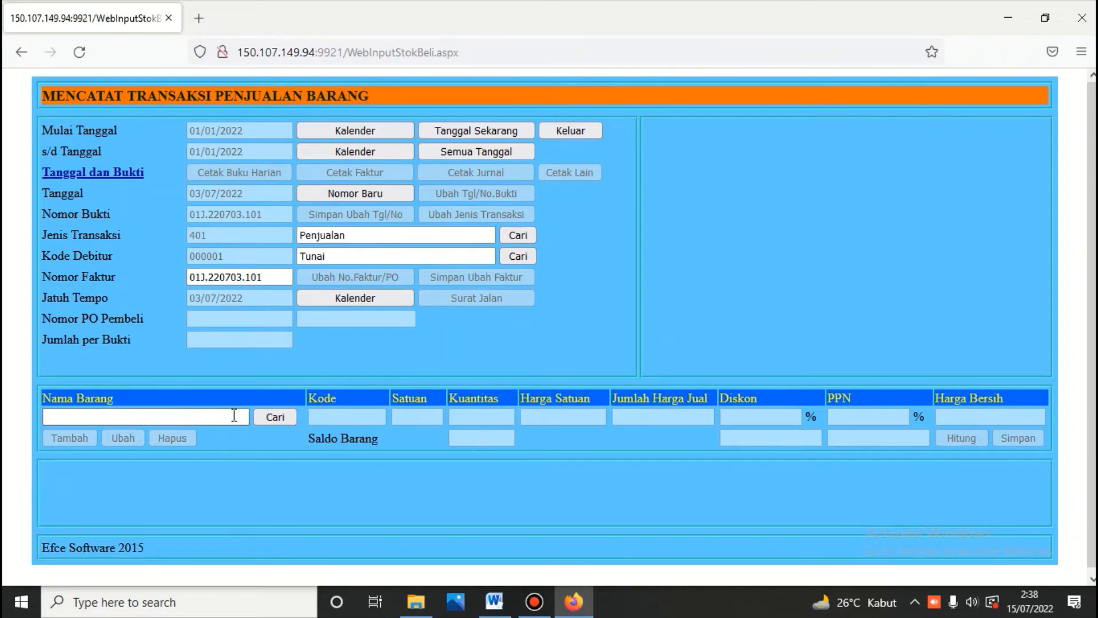
# Step: Choose Mangga as the item sold and enter a quantity of 200 kg
pyautogui.click(283, 416)
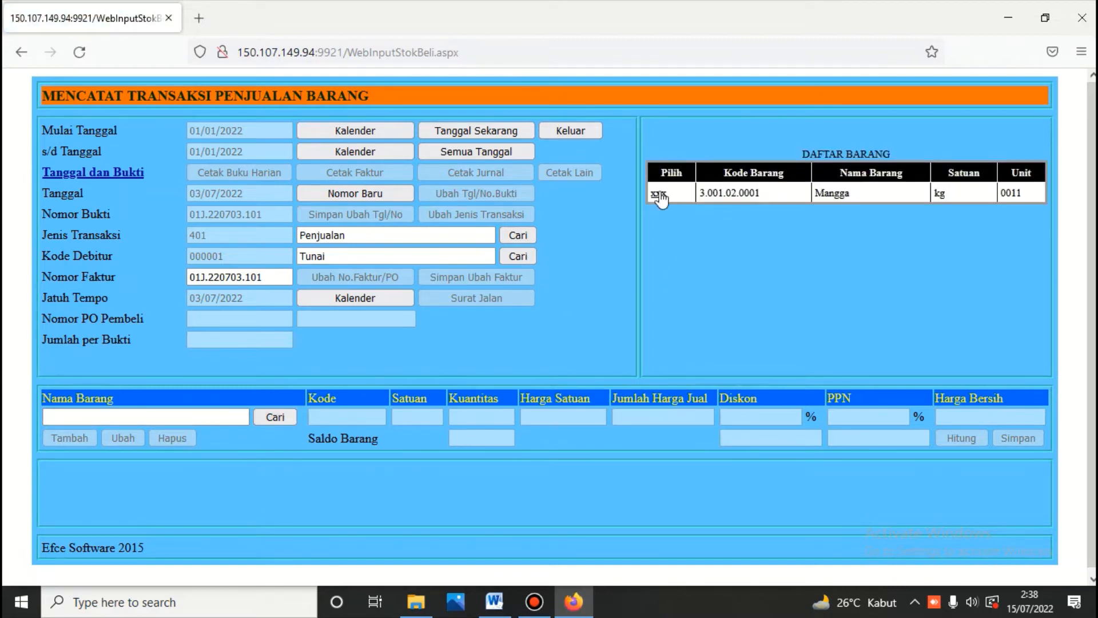
pyautogui.click(660, 194)
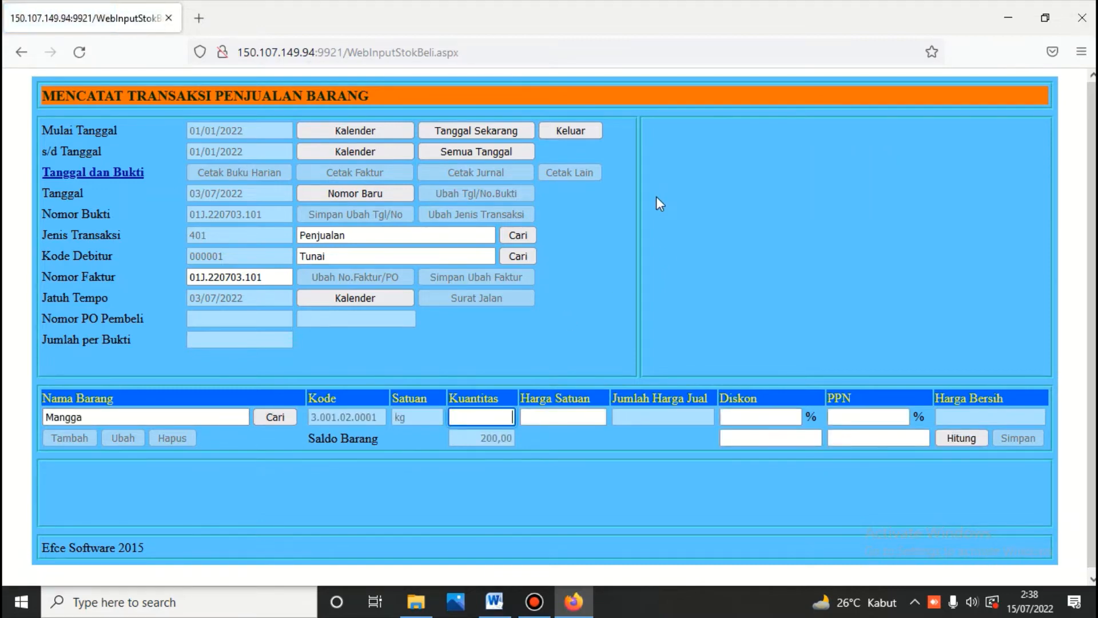
pyautogui.click(494, 601)
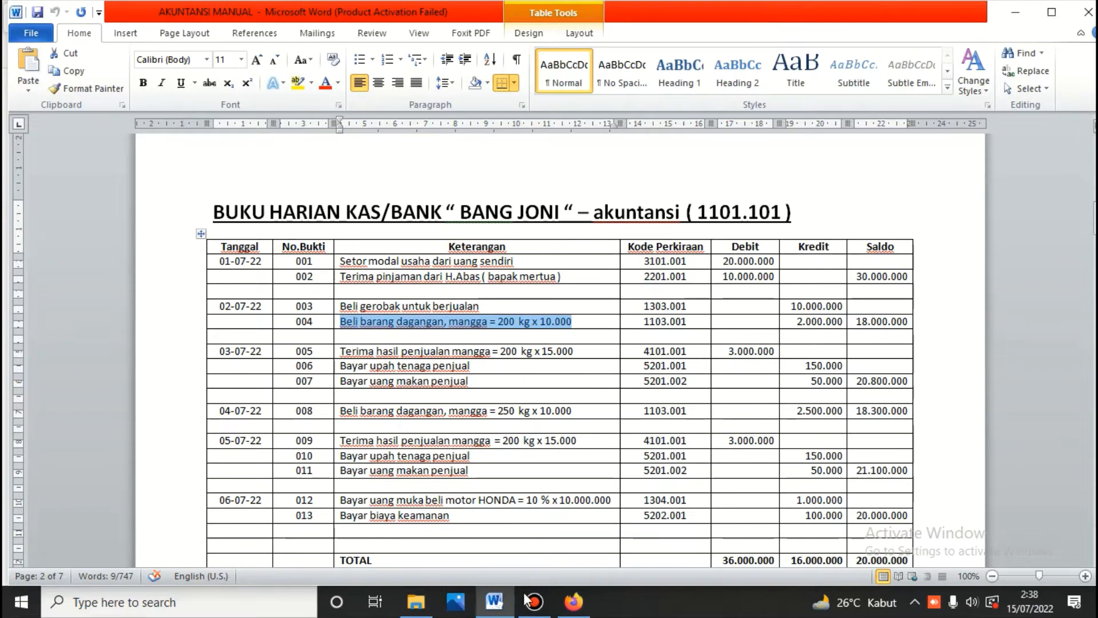
pyautogui.click(569, 605)
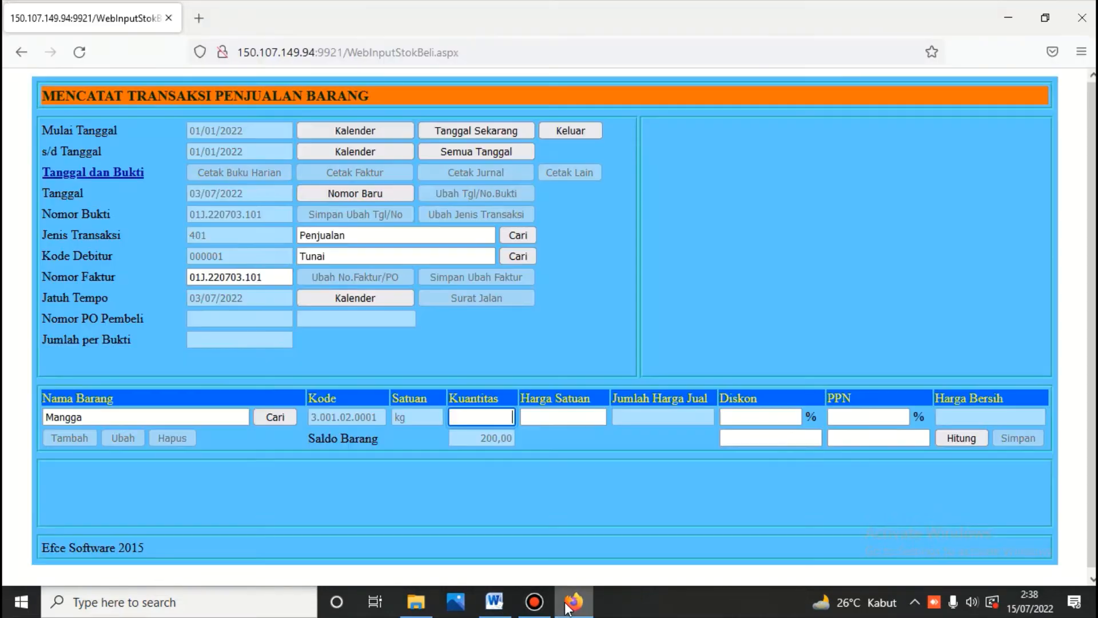
pyautogui.write('2')
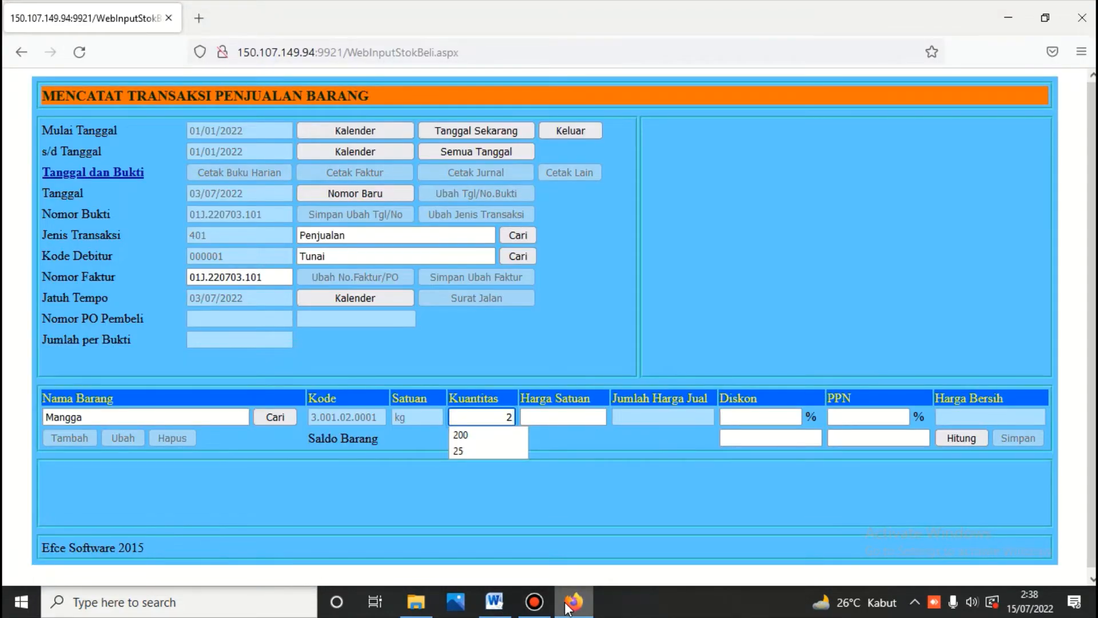
pyautogui.write('0')
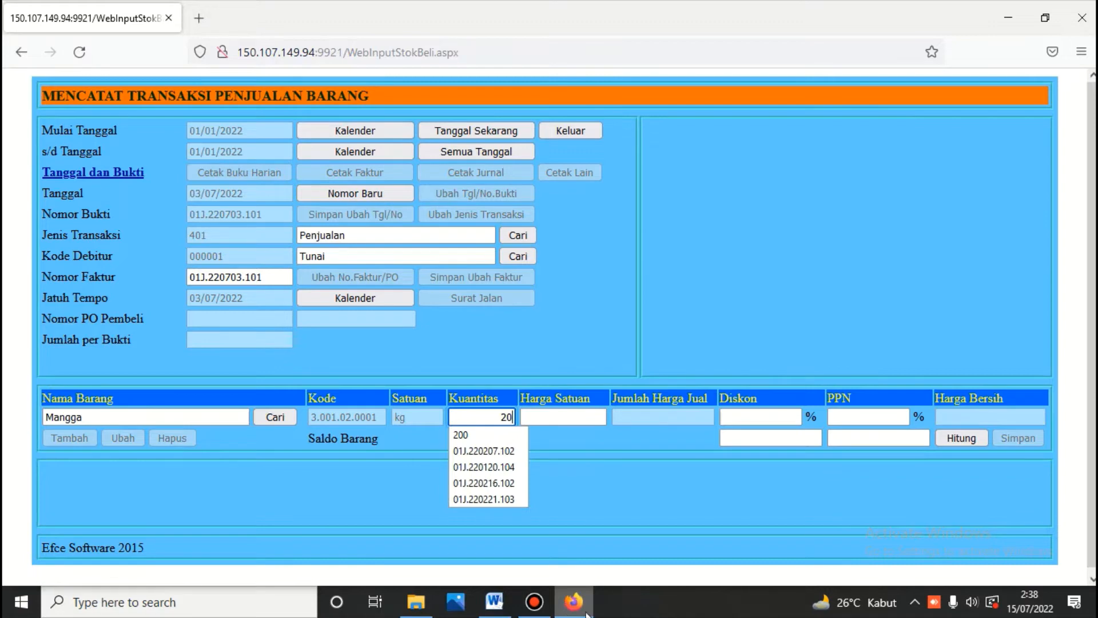
pyautogui.click(496, 603)
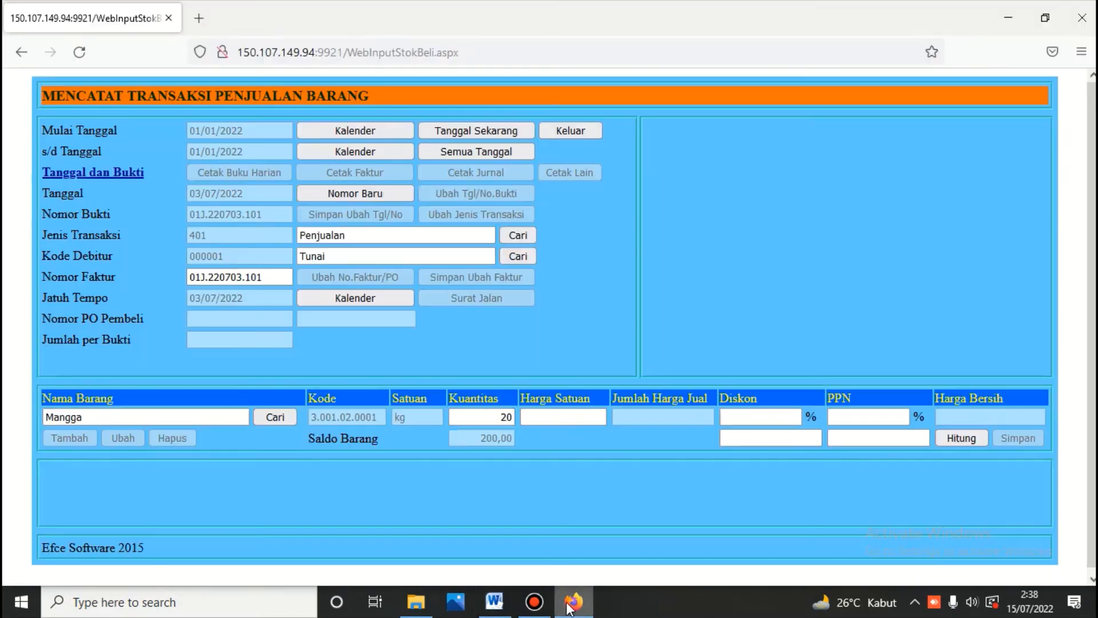
pyautogui.click(570, 607)
pyautogui.write('00')
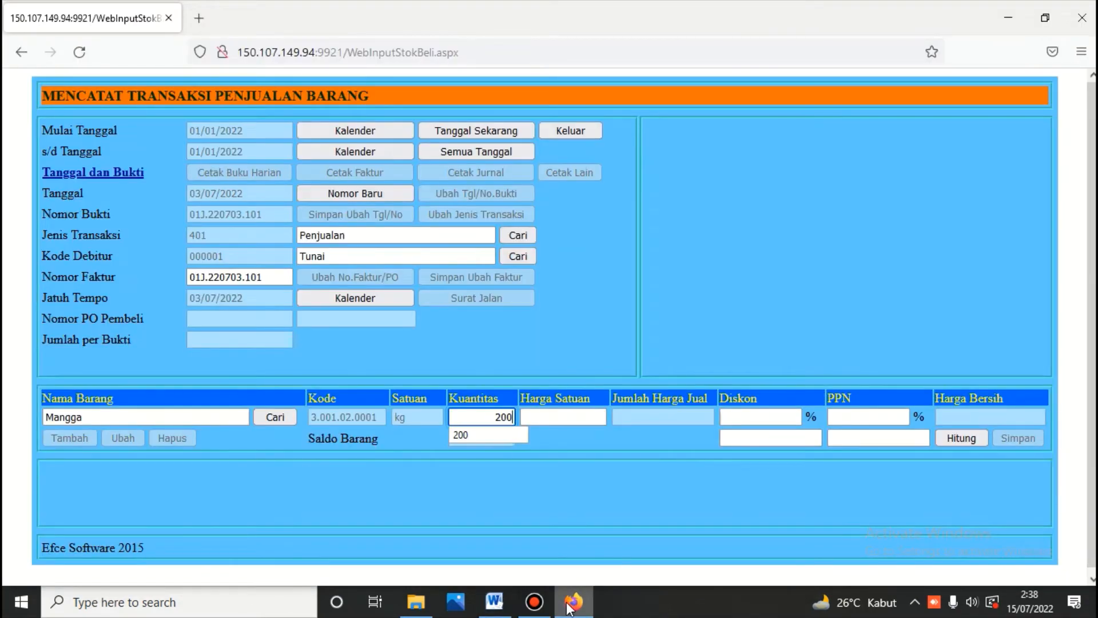
# Step: Enter unit price 15000, calculate the 3.000.000 line total and save the sale
pyautogui.click(571, 417)
pyautogui.write('1')
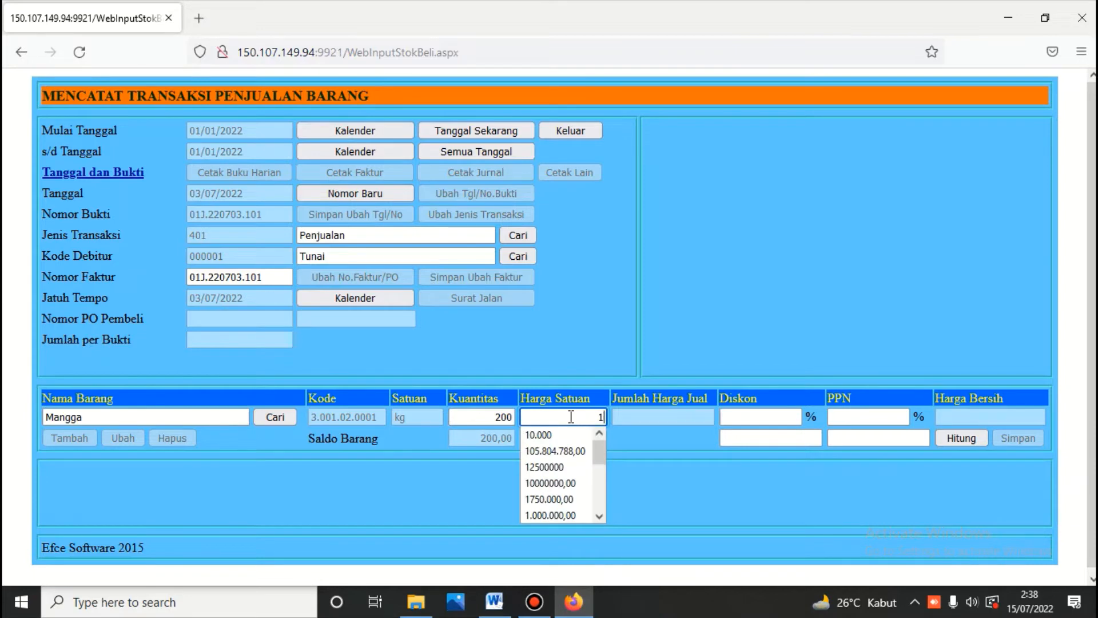
pyautogui.write('5000')
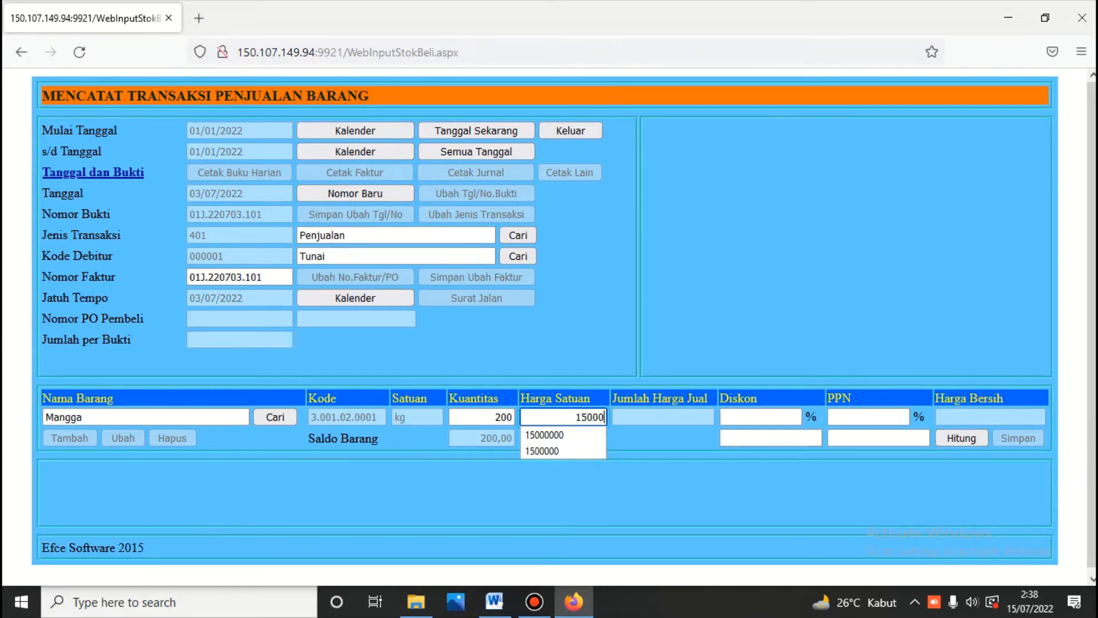
pyautogui.click(967, 441)
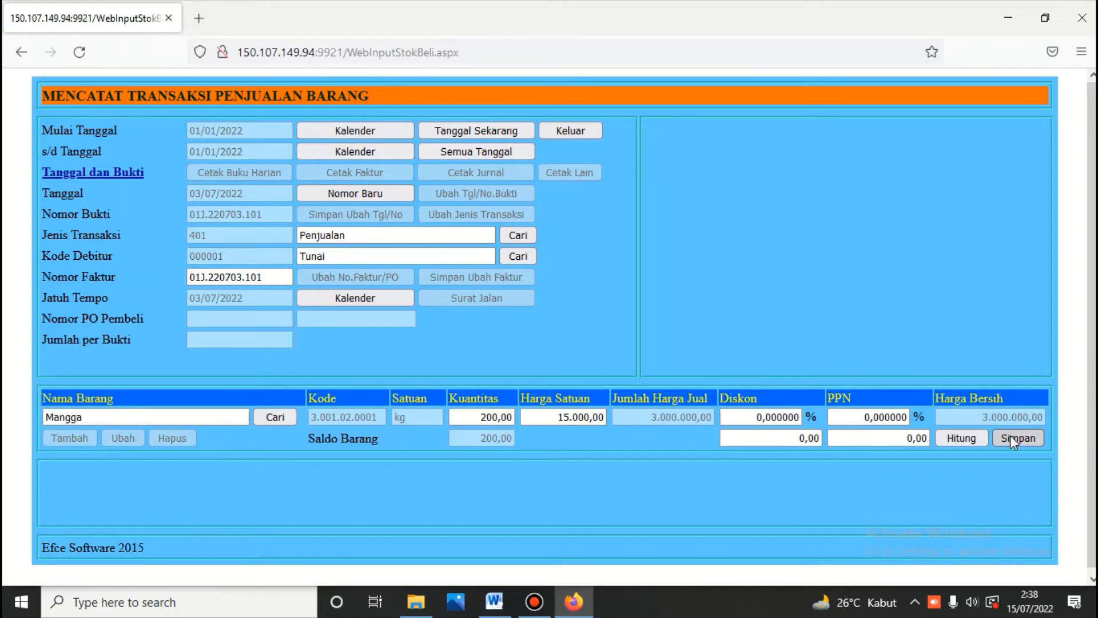
pyautogui.click(1010, 435)
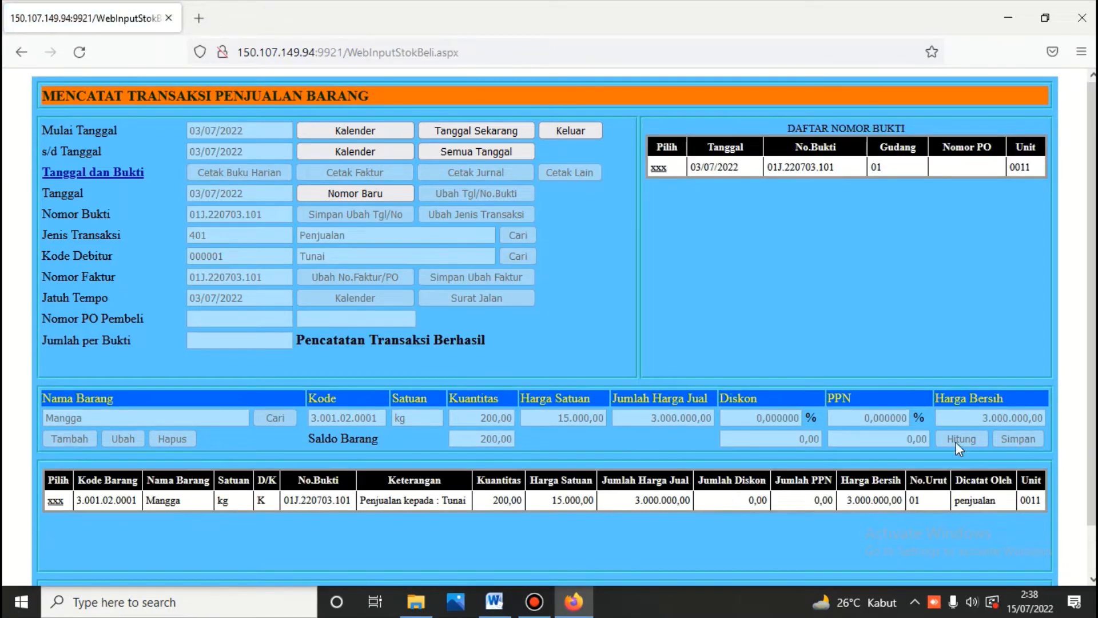
# Step: Print the Faktur Penjualan for voucher 01J.220703.101 and scroll through the Mangga invoice
pyautogui.click(662, 171)
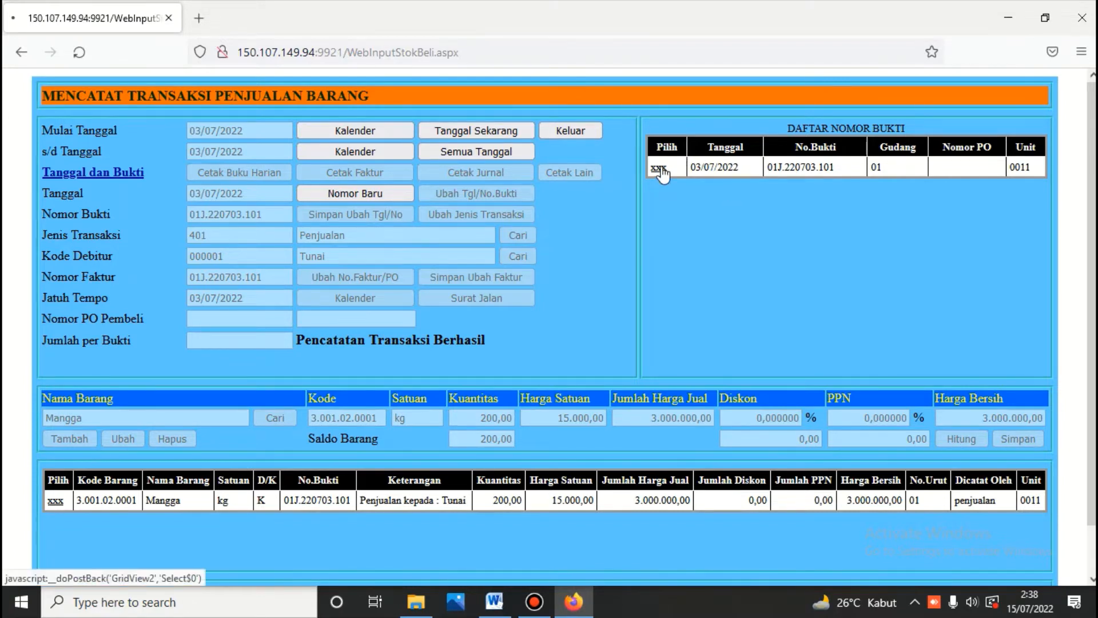
pyautogui.click(393, 176)
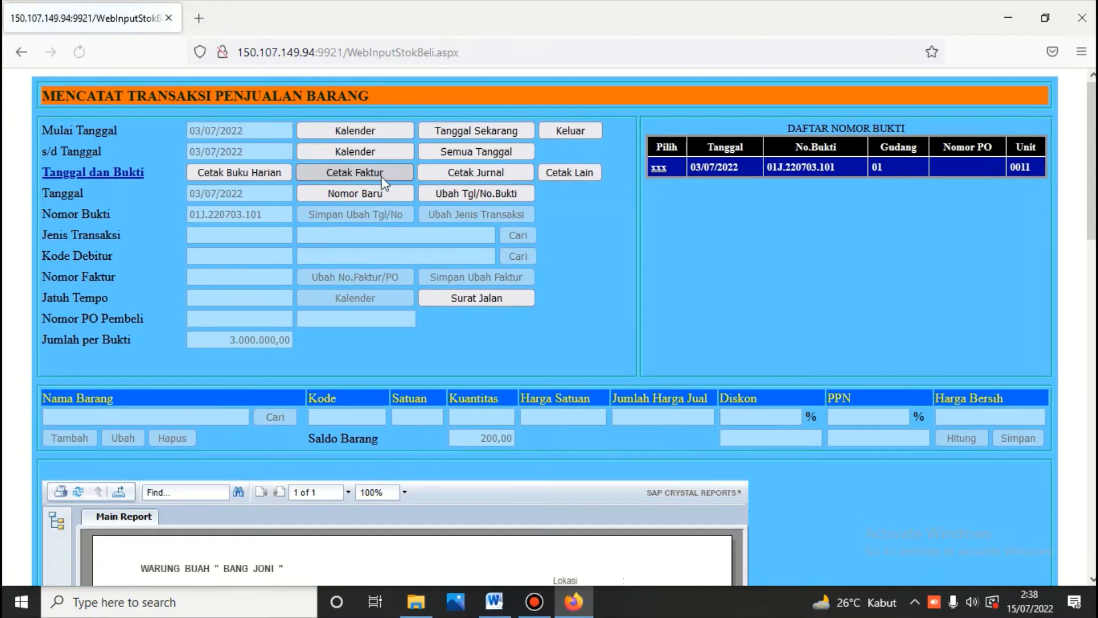
pyautogui.scroll(-8, 380, 176)
pyautogui.scroll(-10, 380, 178)
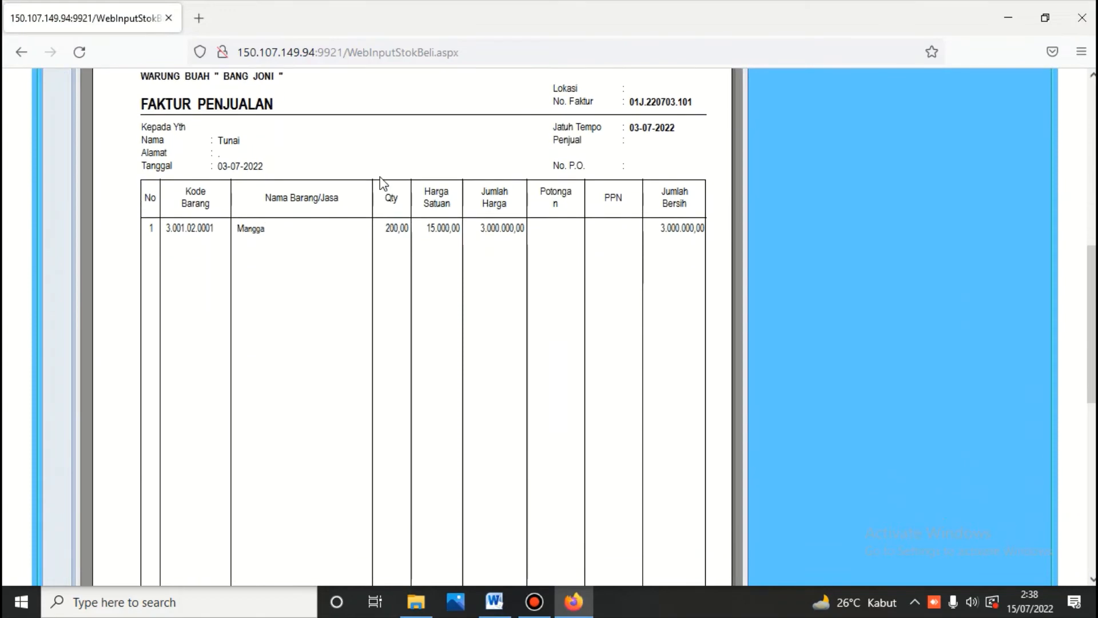
pyautogui.scroll(-3, 379, 182)
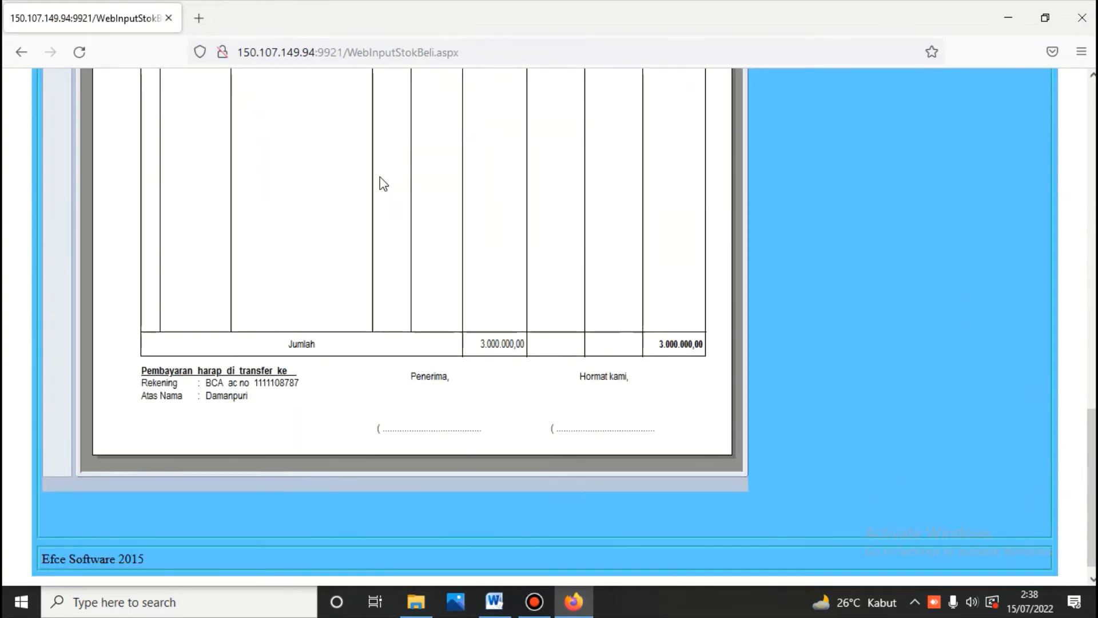
pyautogui.scroll(10, 380, 177)
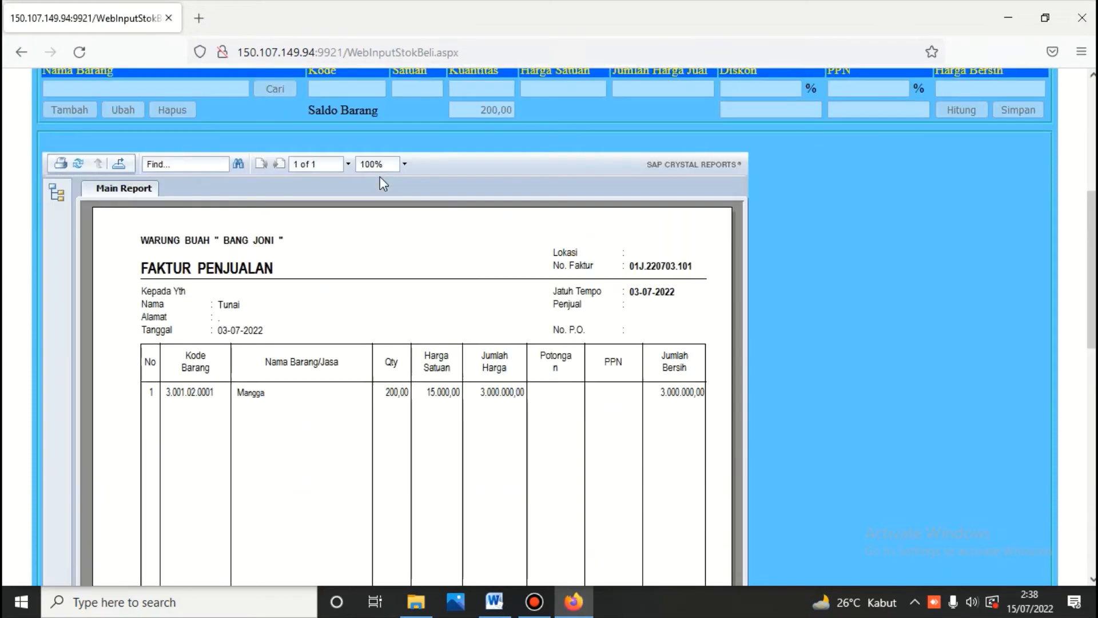
pyautogui.scroll(6, 380, 177)
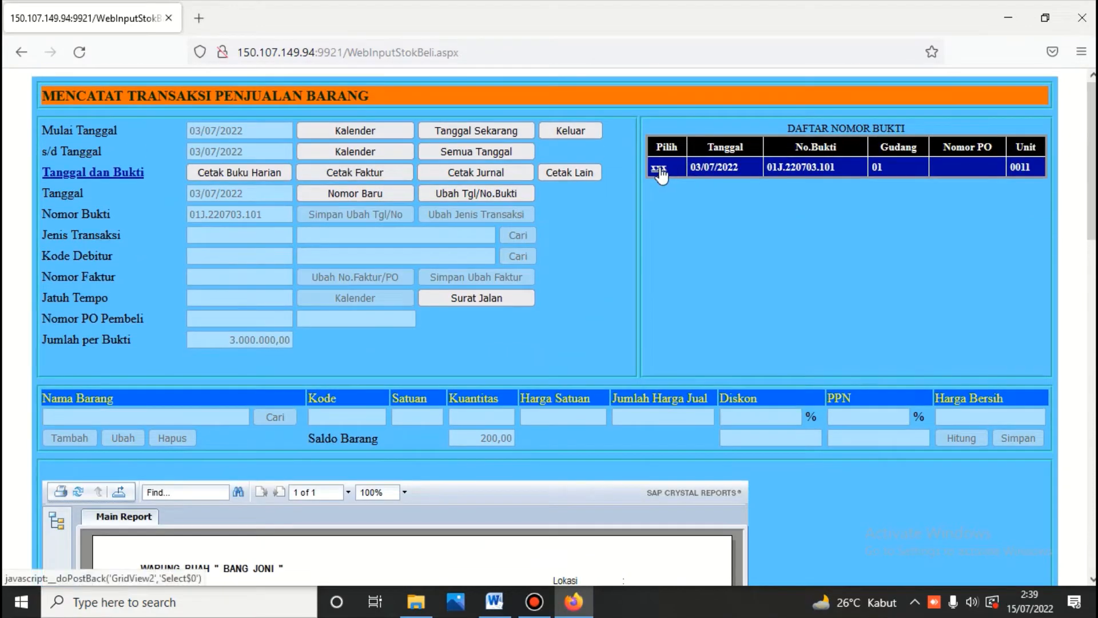
# Step: Print the journal for voucher 01J.220703.101 and review the 3.000.000 Piutang Usaha/Penjualan Barang entries
pyautogui.click(659, 168)
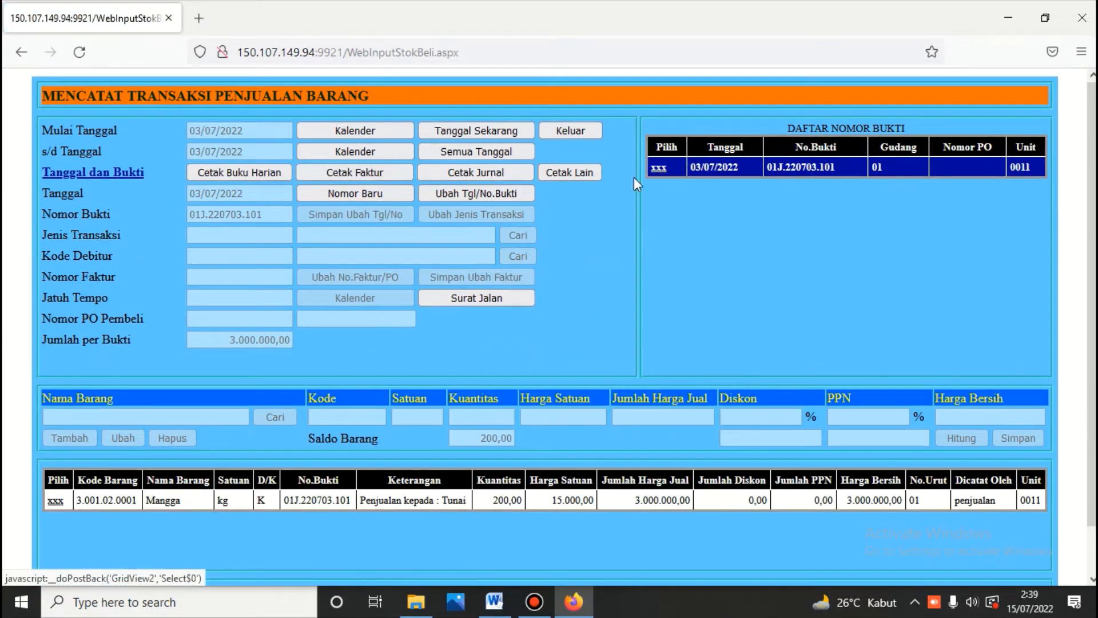
pyautogui.click(488, 174)
pyautogui.scroll(-5, 491, 176)
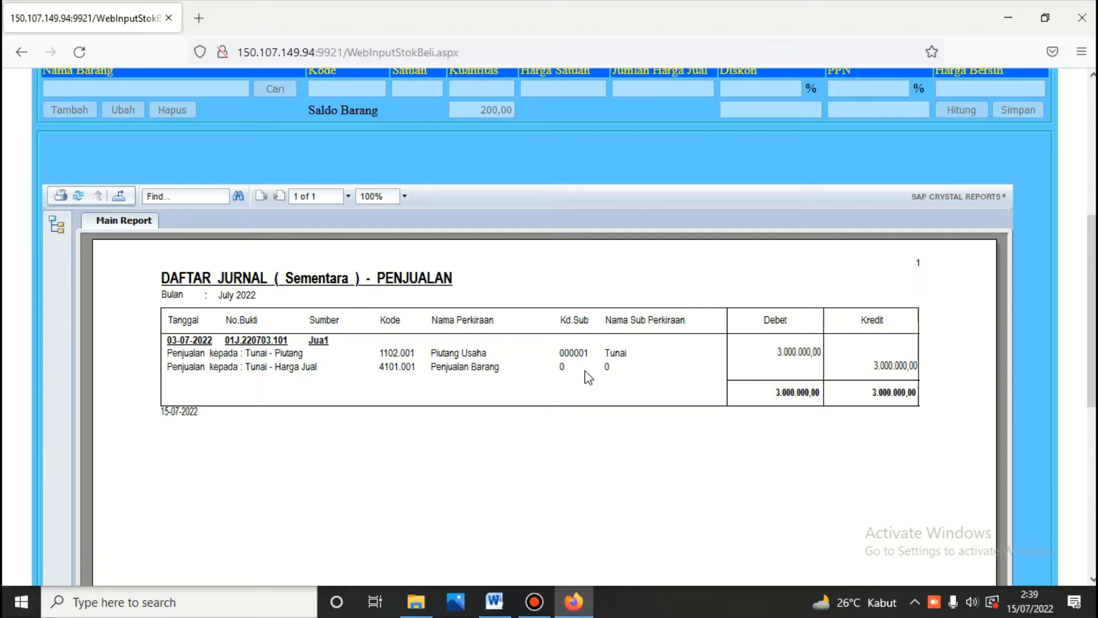
pyautogui.scroll(5, 588, 377)
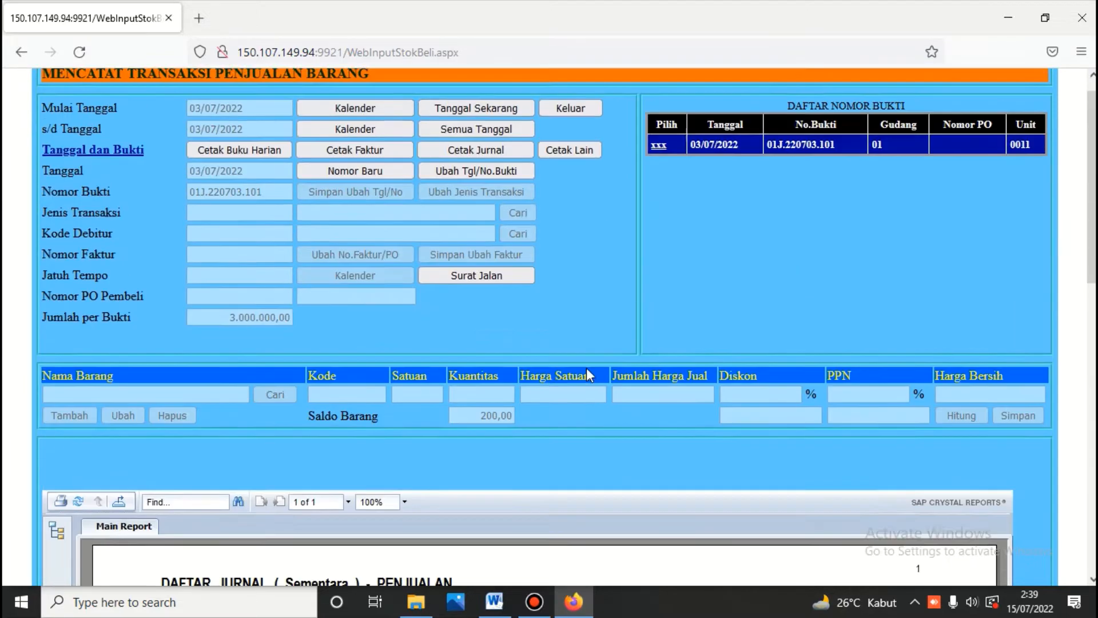
# Step: Log back into the inventory module and open the all-warehouse stock card page
pyautogui.click(574, 131)
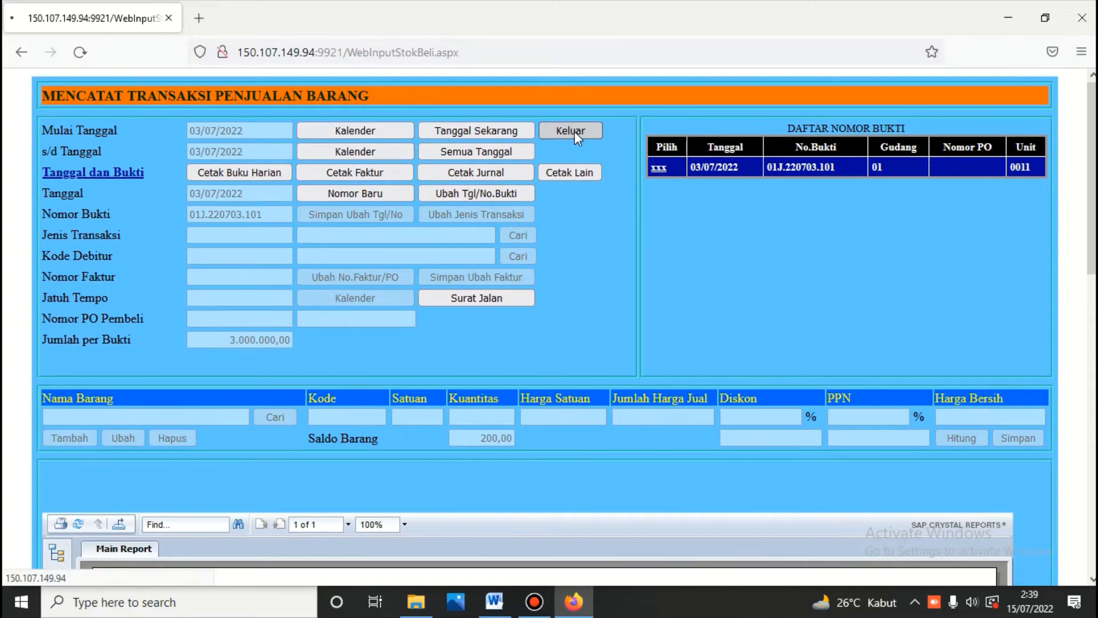
pyautogui.click(886, 173)
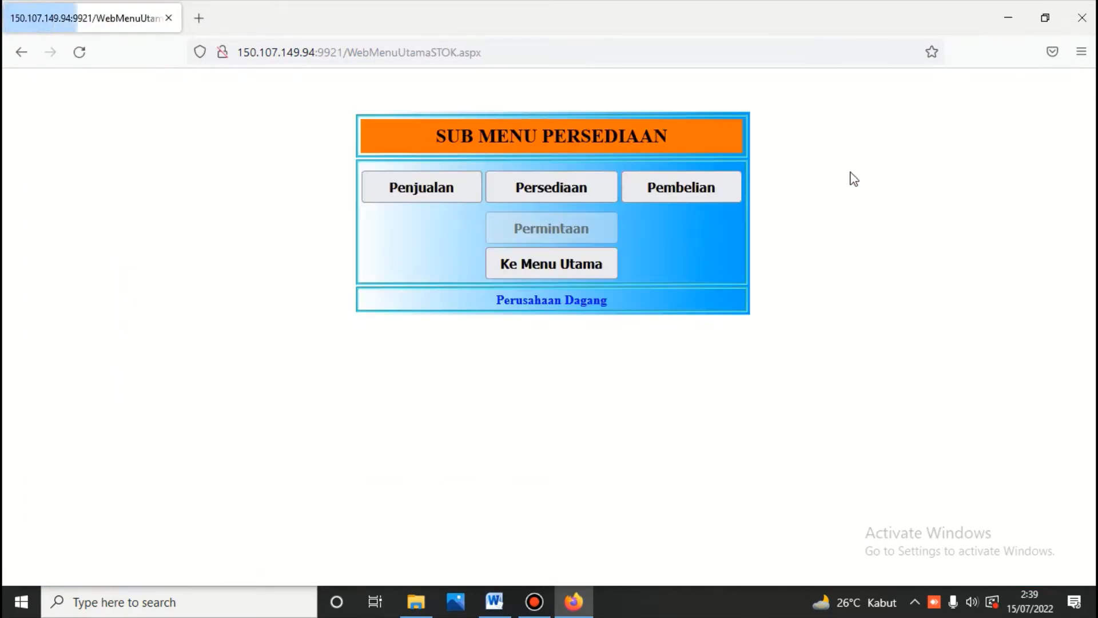
pyautogui.click(548, 185)
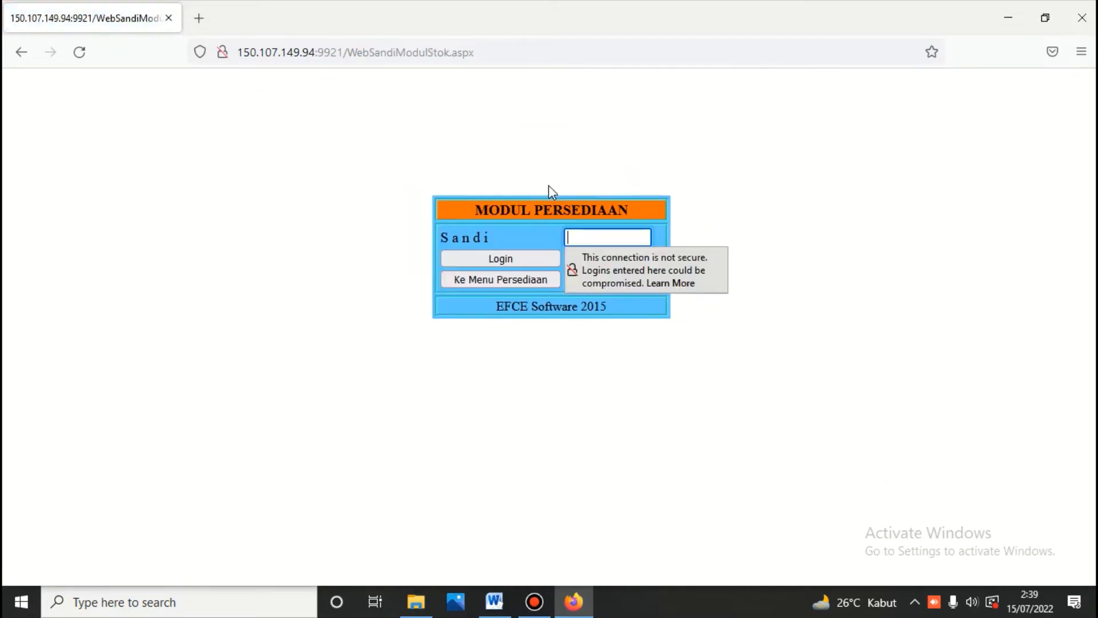
pyautogui.write('•••')
pyautogui.press('Return')
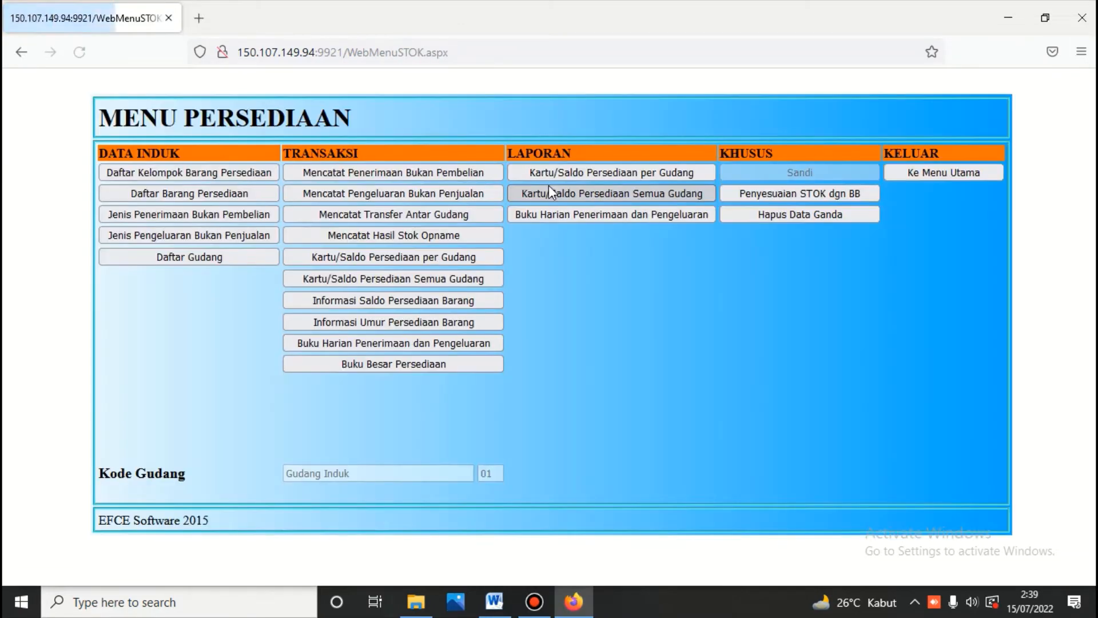
pyautogui.click(415, 278)
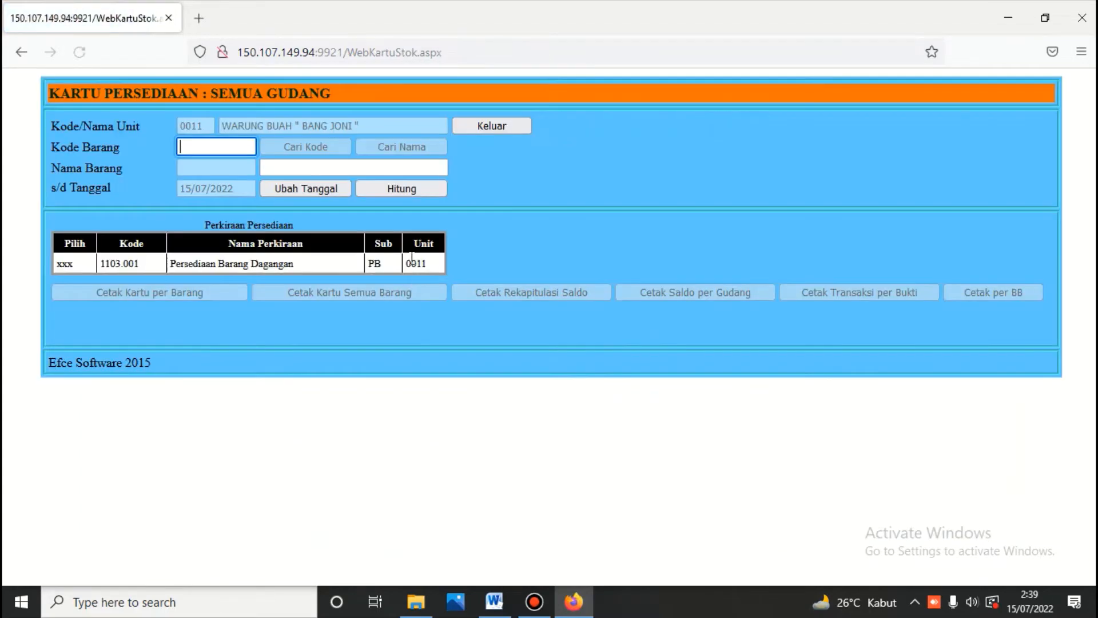
# Step: Recalculate stock to 03/07/2022 and print the Mangga stock card from Persediaan Barang Dagangan
pyautogui.click(313, 186)
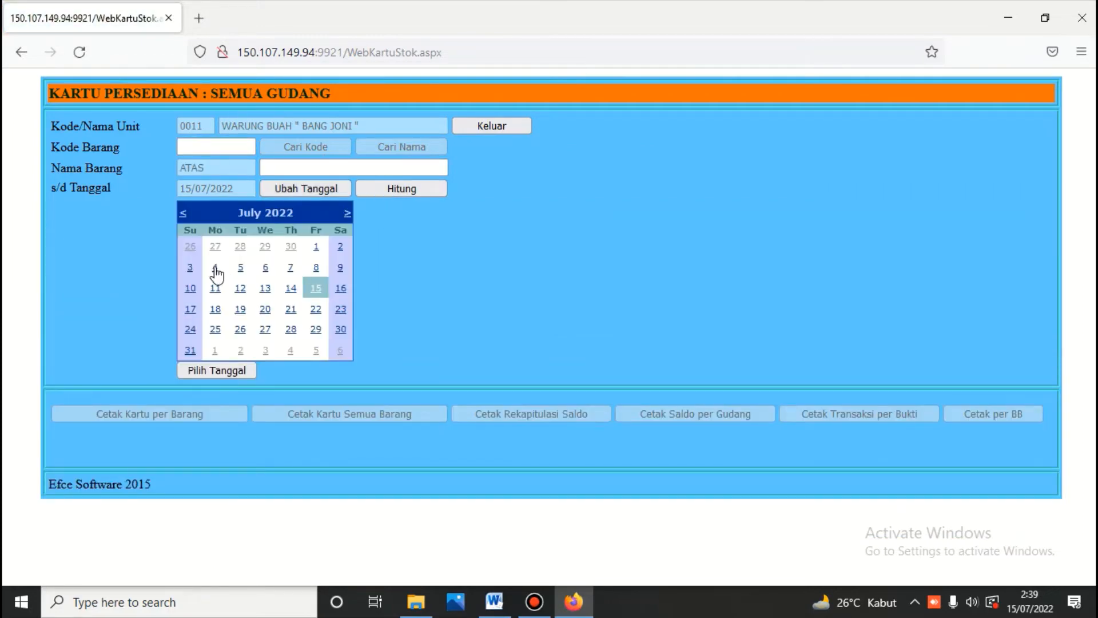
pyautogui.click(191, 267)
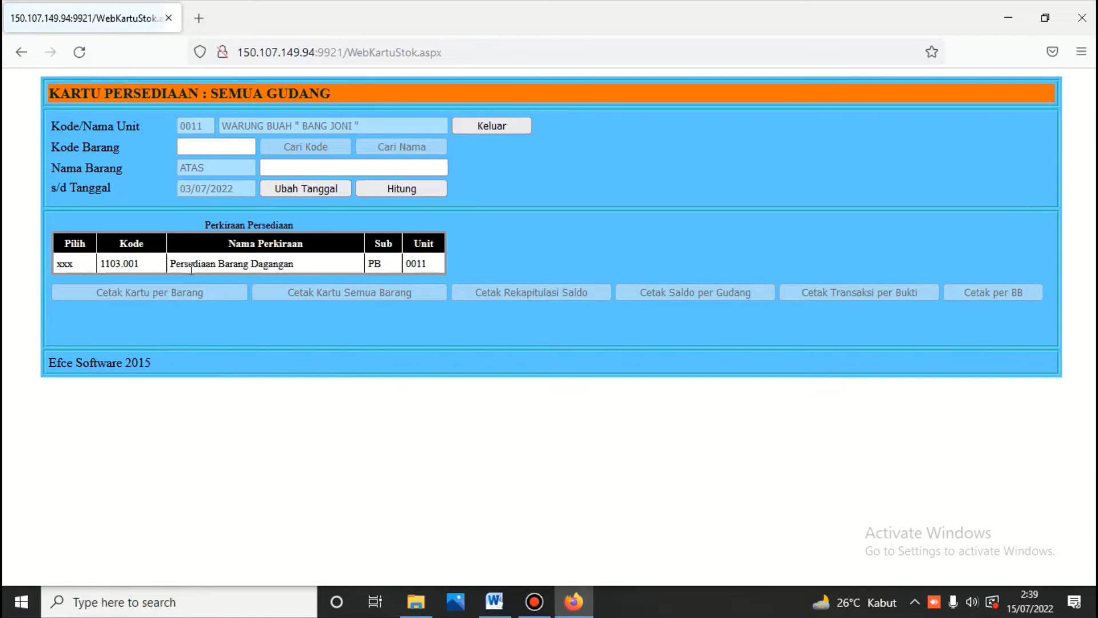
pyautogui.click(402, 189)
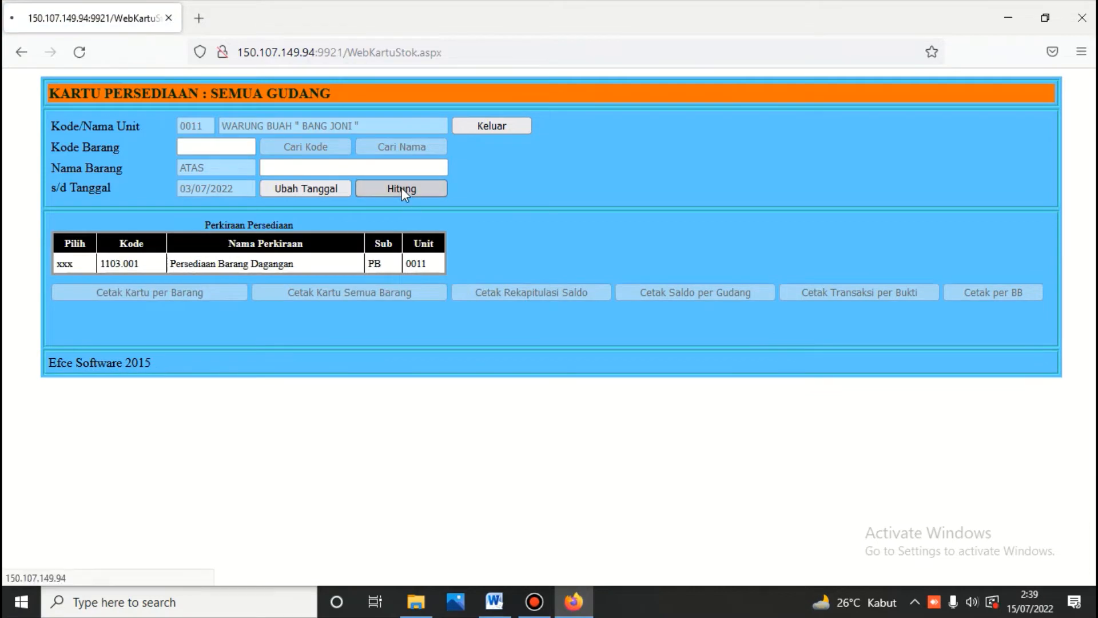
pyautogui.click(65, 265)
pyautogui.click(374, 144)
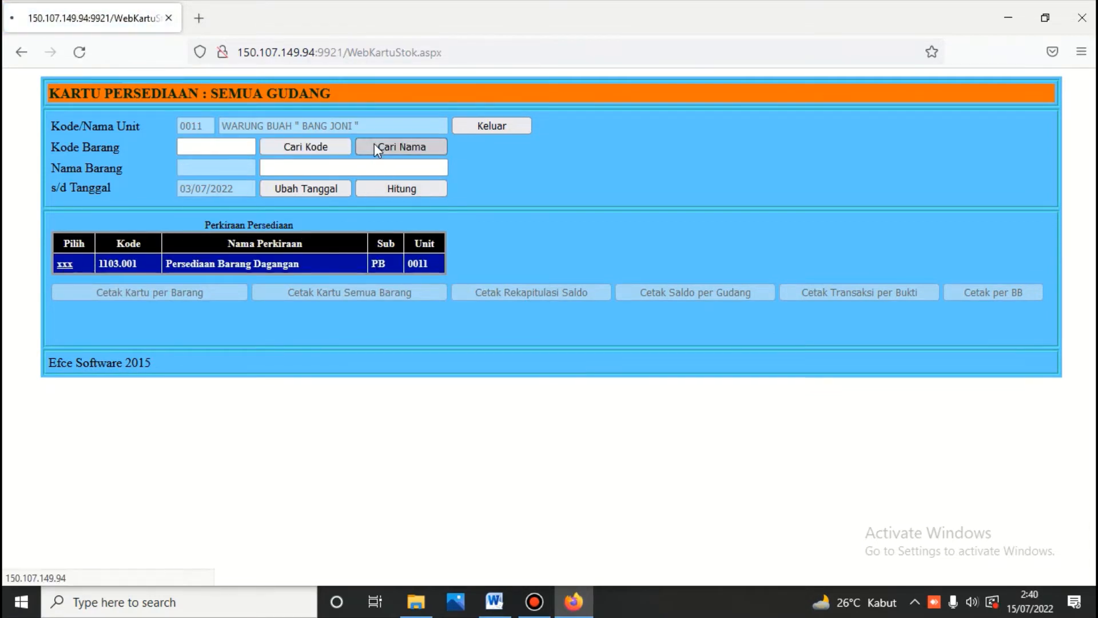
pyautogui.click(462, 265)
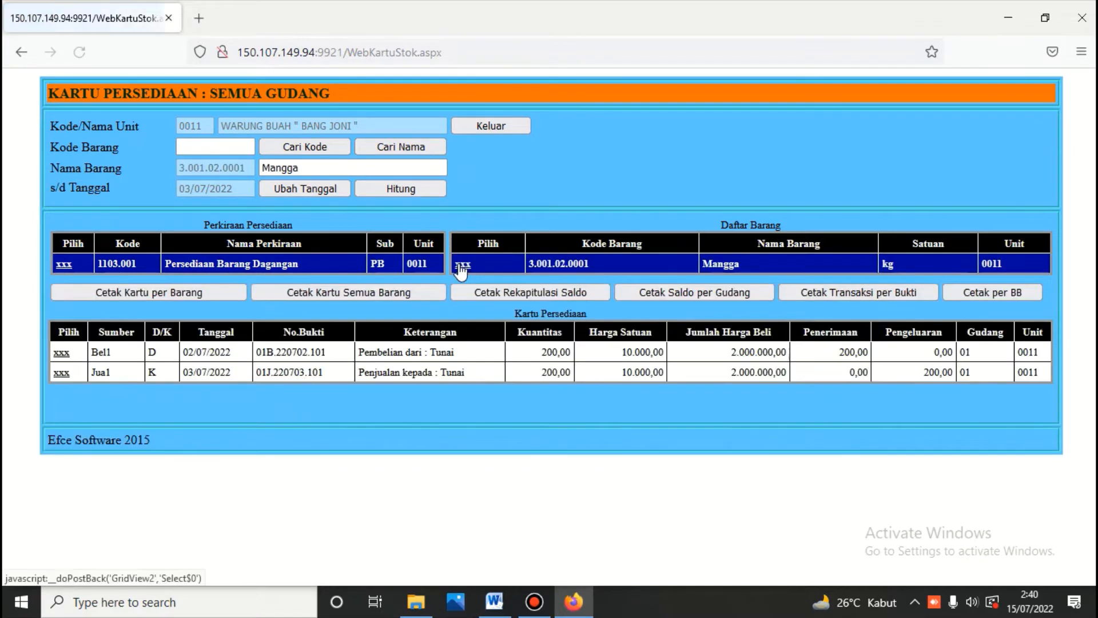
pyautogui.click(205, 292)
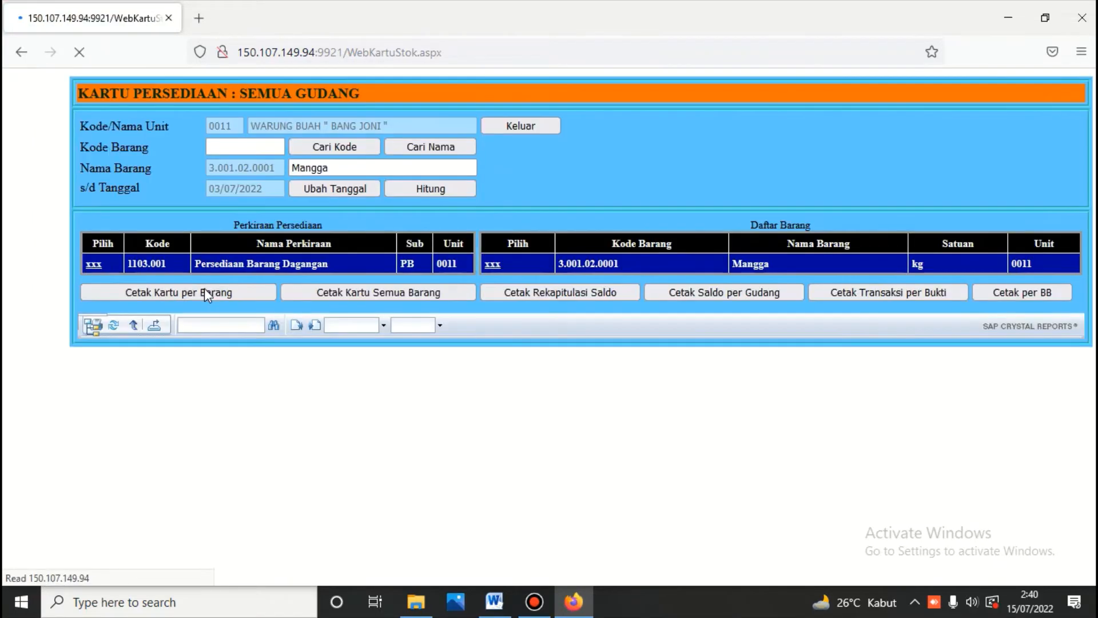
pyautogui.scroll(-4, 205, 292)
pyautogui.scroll(-1, 207, 293)
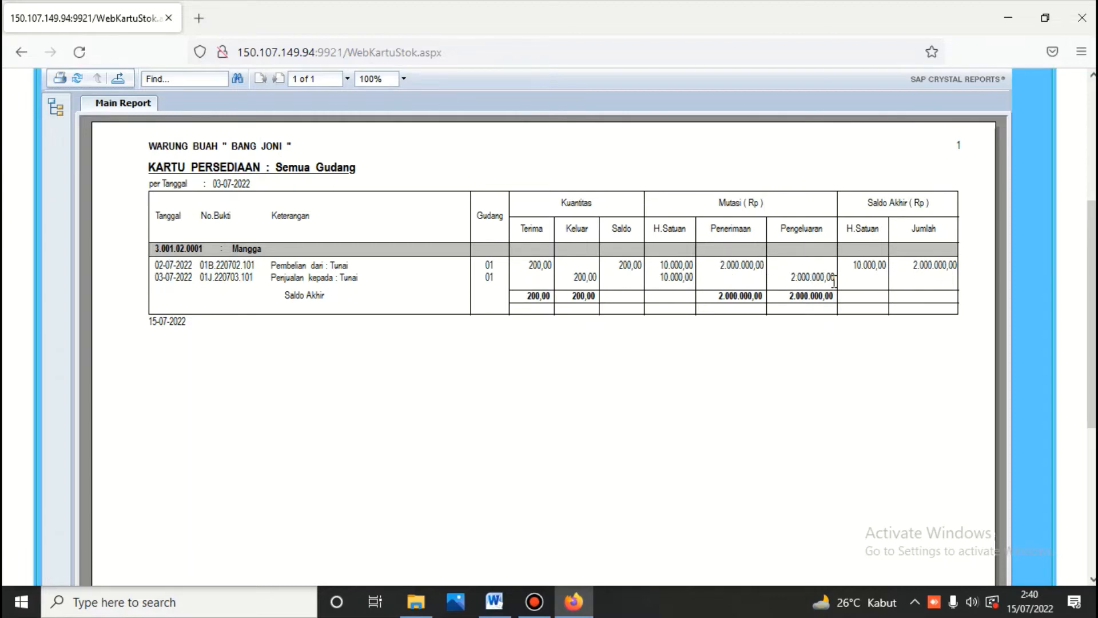
pyautogui.scroll(4, 834, 281)
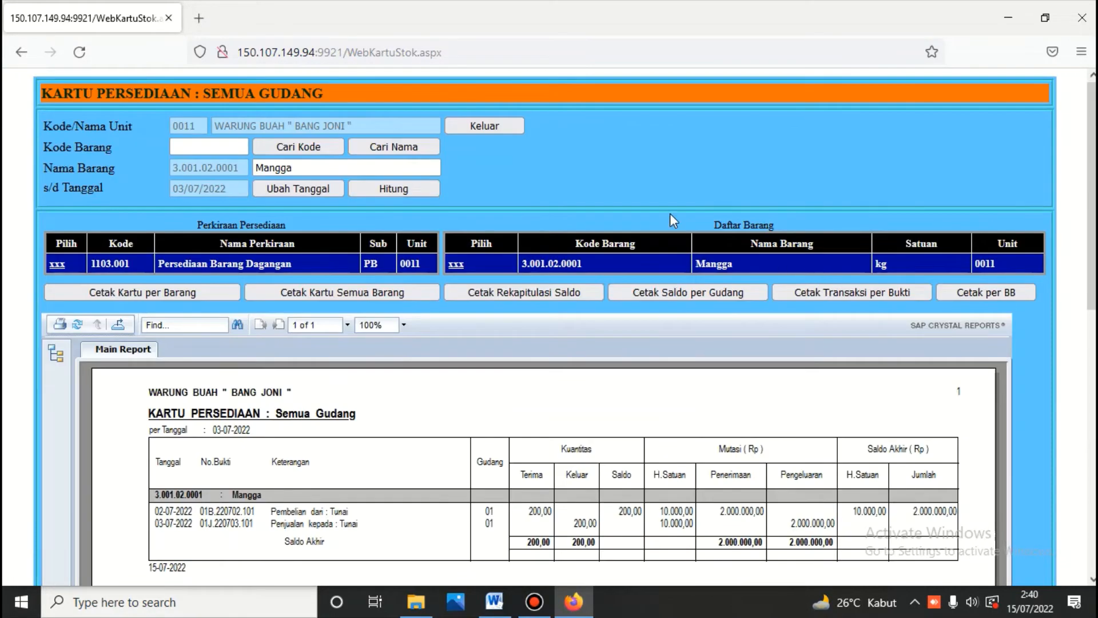
# Step: Leave the stock card, log into the sales module and open the sales entry form
pyautogui.click(459, 121)
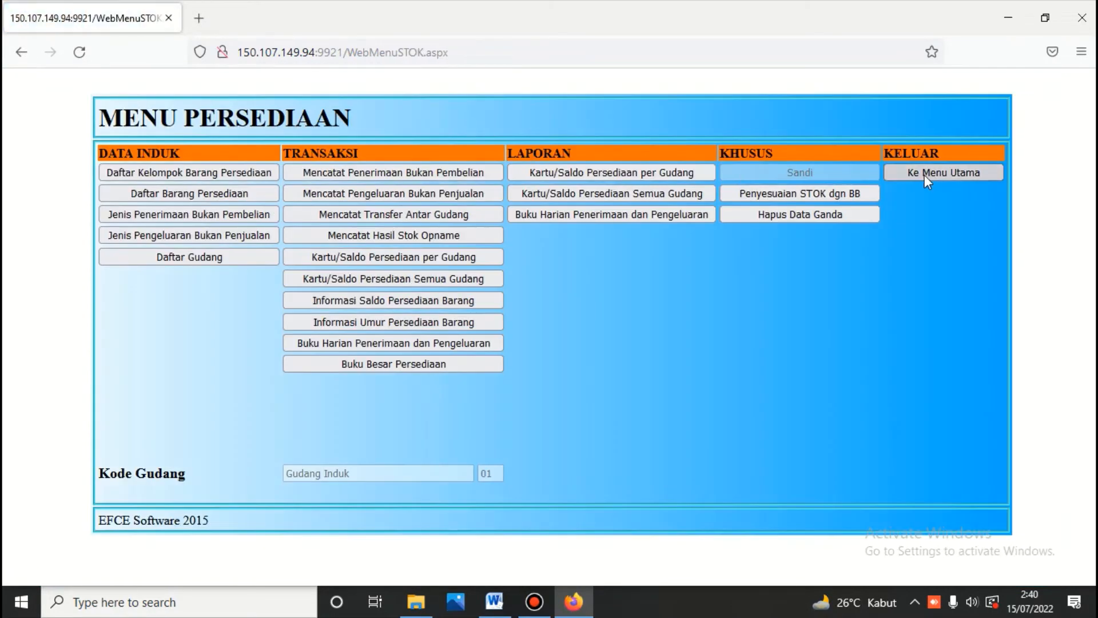
pyautogui.click(923, 174)
pyautogui.click(447, 186)
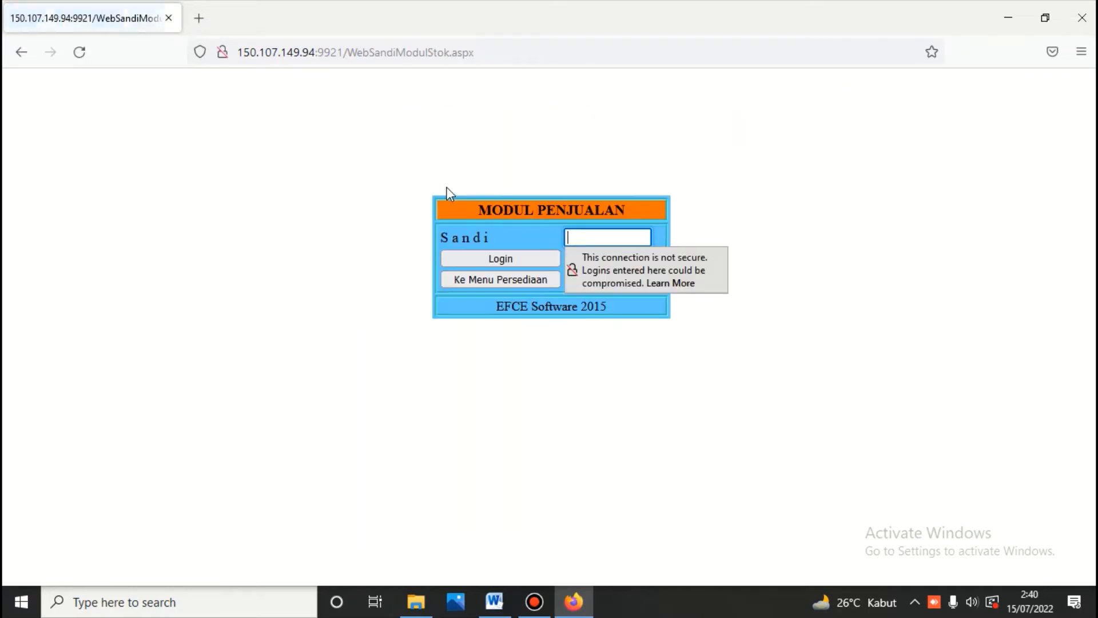
pyautogui.write('****')
pyautogui.press('Return')
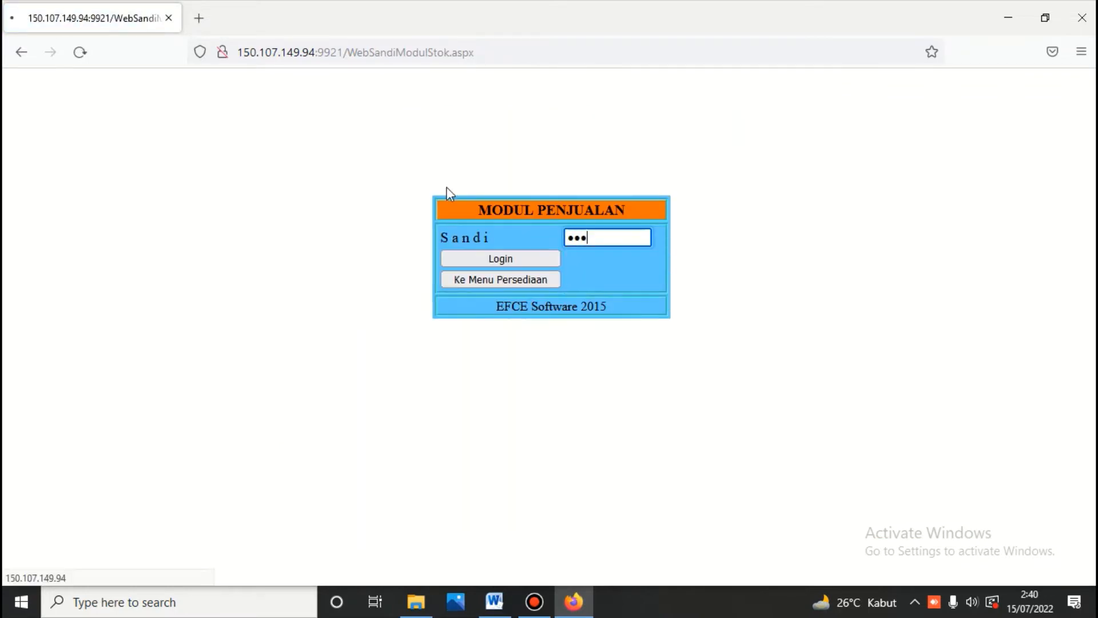
pyautogui.click(432, 174)
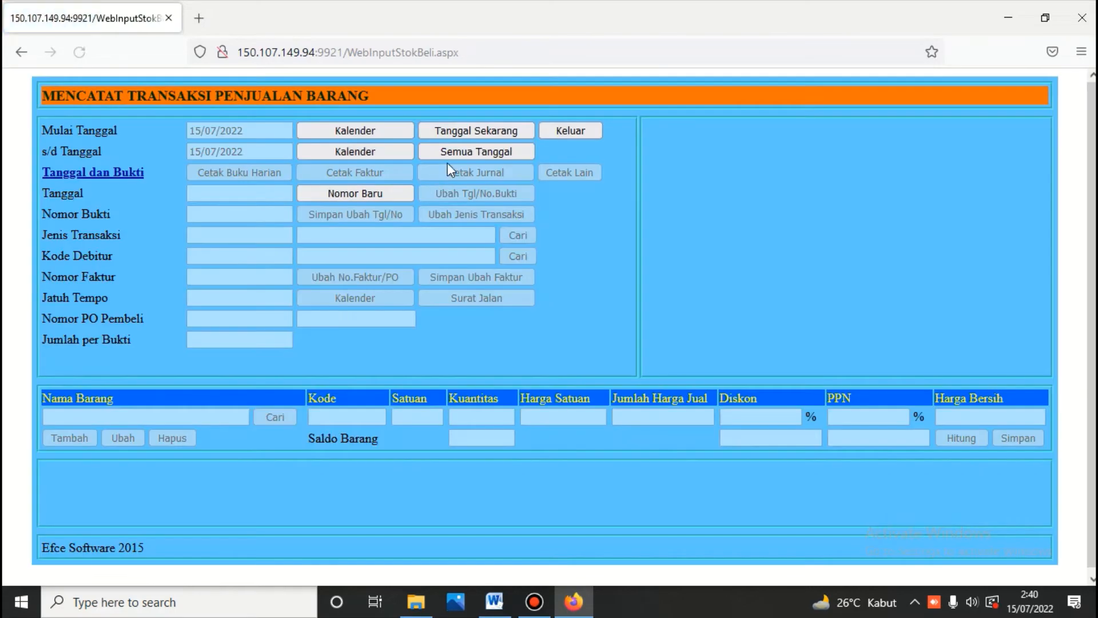
# Step: Load voucher 01J.220703.101 from all dates and print its provisional sales journal
pyautogui.click(449, 152)
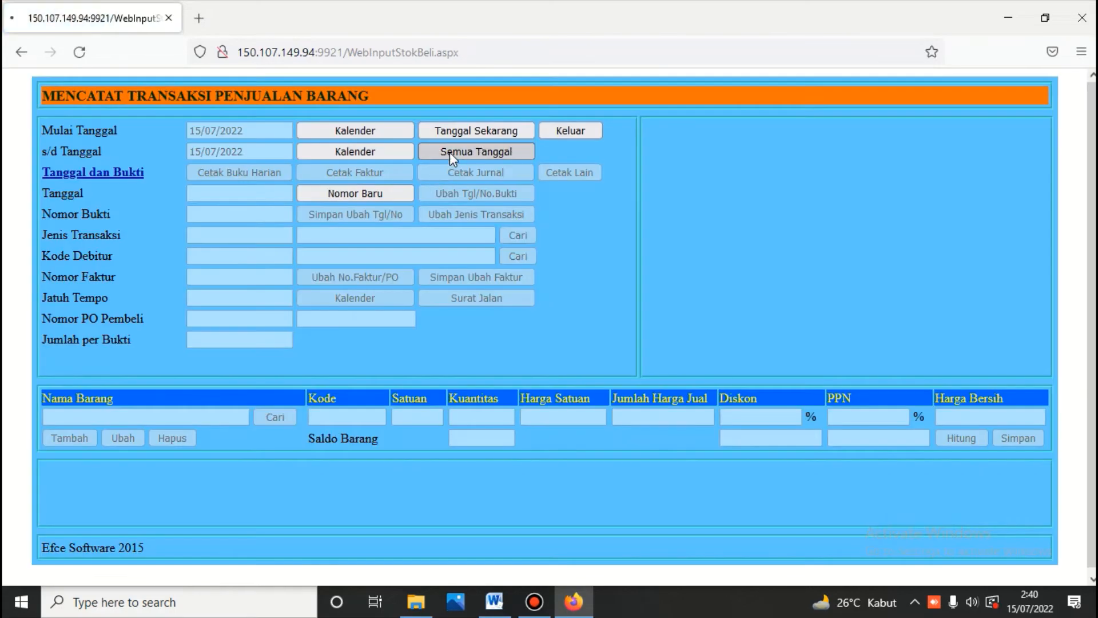
pyautogui.click(661, 169)
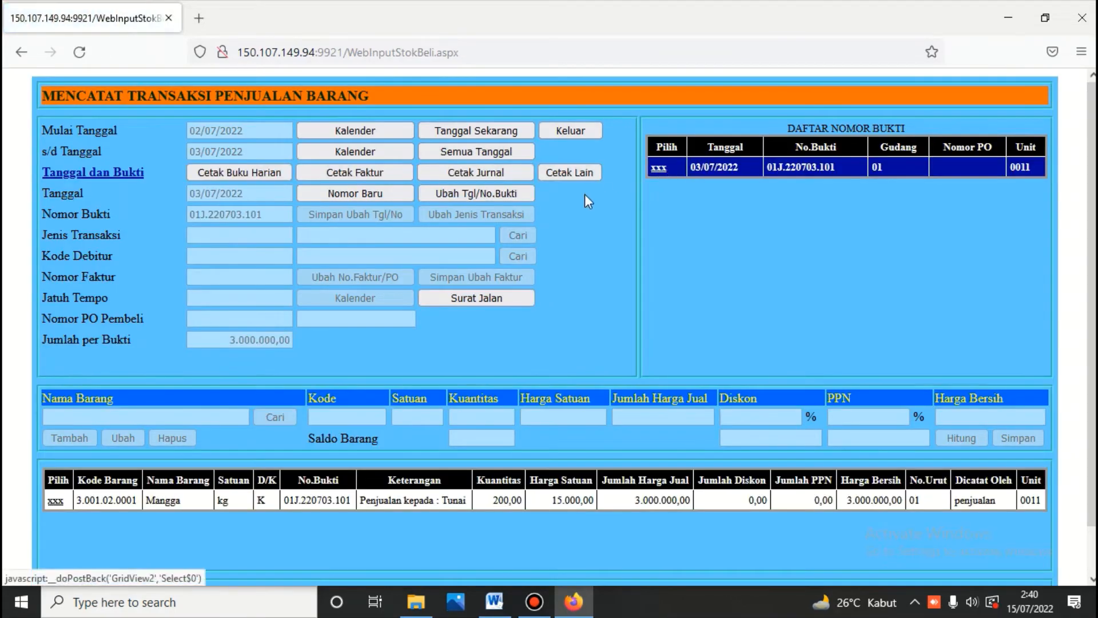
pyautogui.click(487, 170)
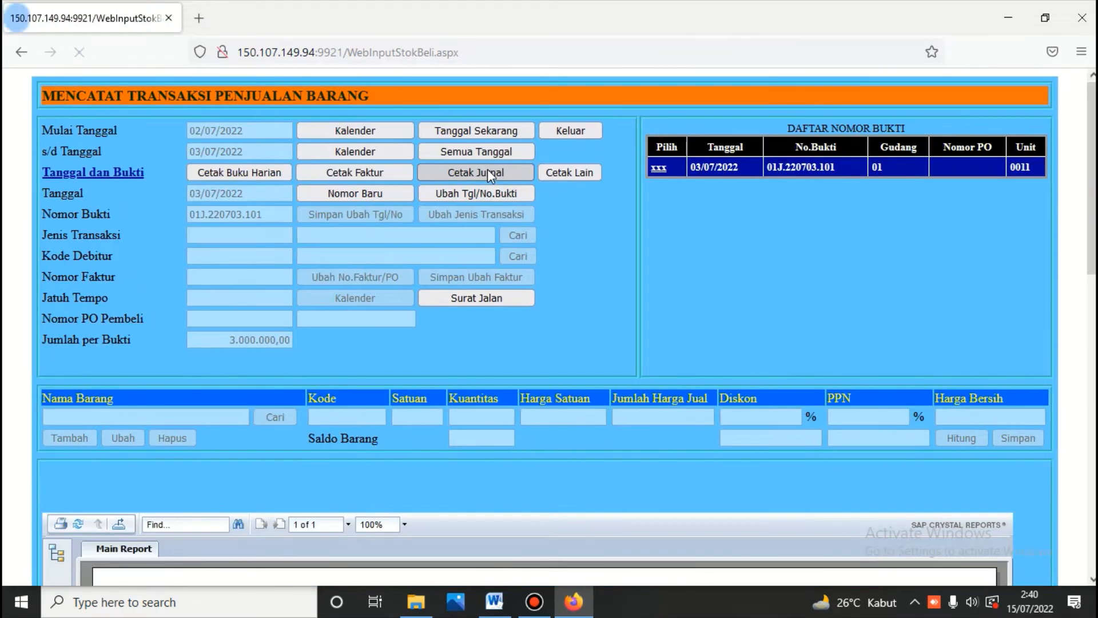
pyautogui.scroll(-5, 488, 169)
pyautogui.scroll(-3, 488, 169)
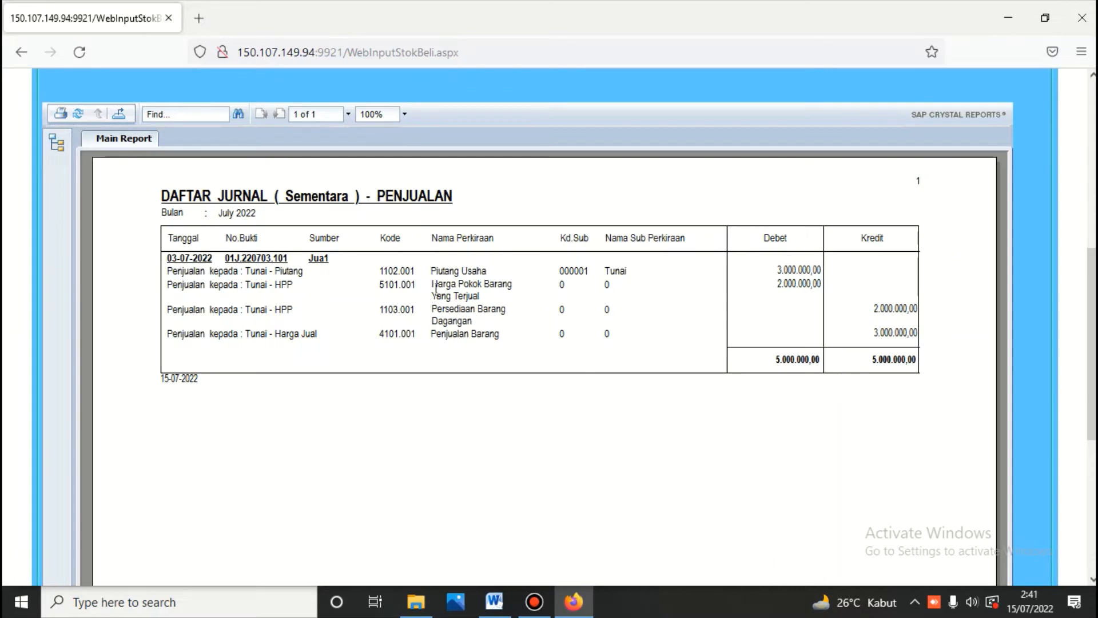
pyautogui.scroll(7, 436, 286)
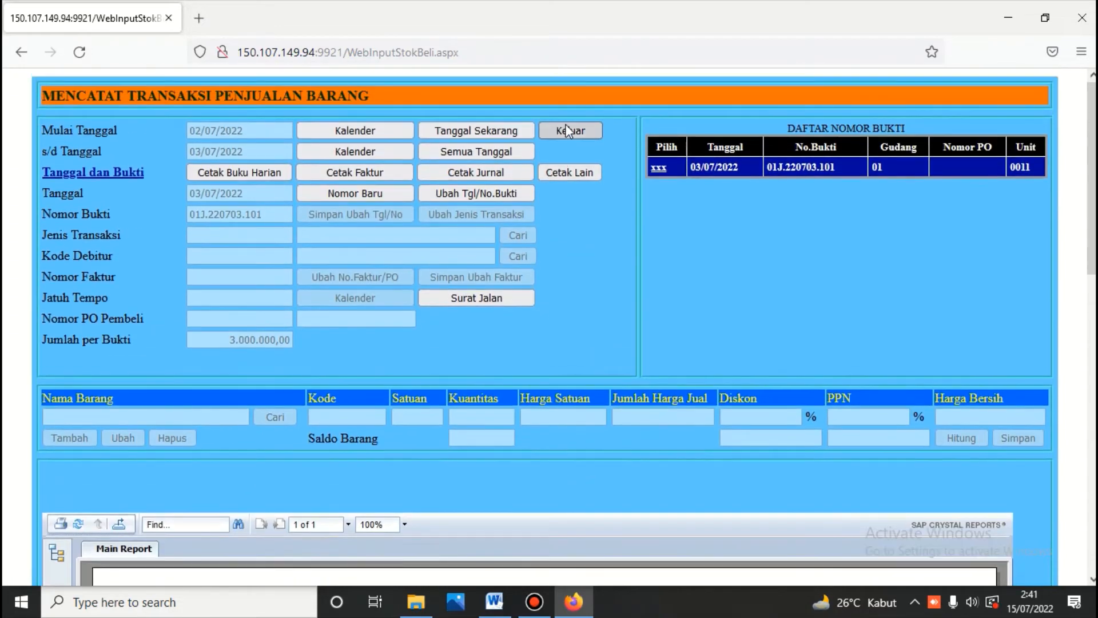
# Step: Leave the sales form and log into the general ledger (Buku Besar) module
pyautogui.click(568, 134)
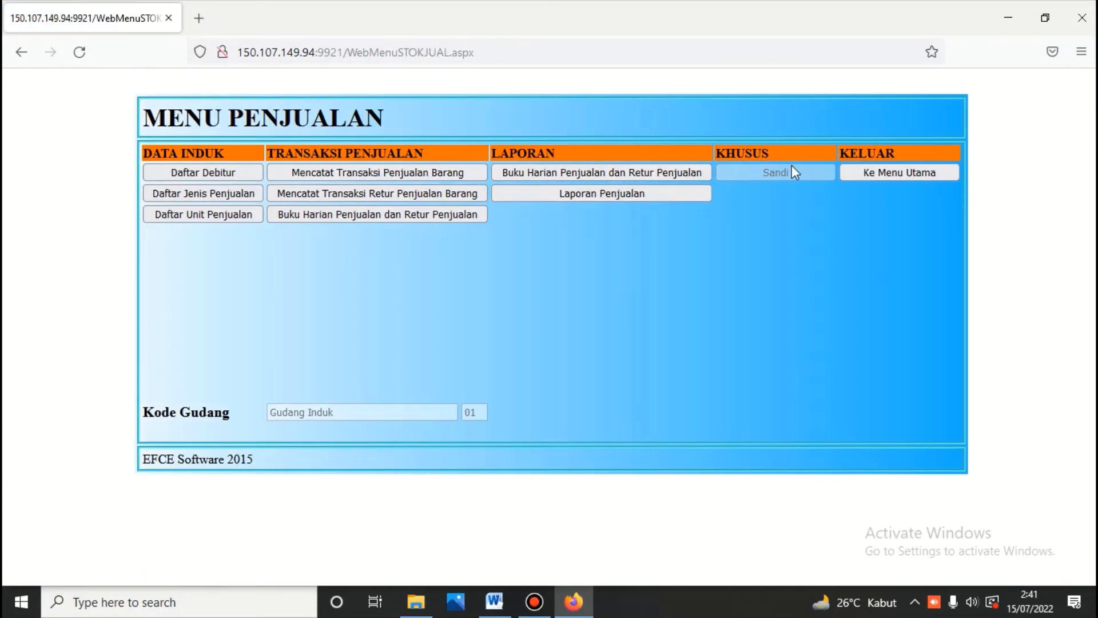
pyautogui.click(865, 173)
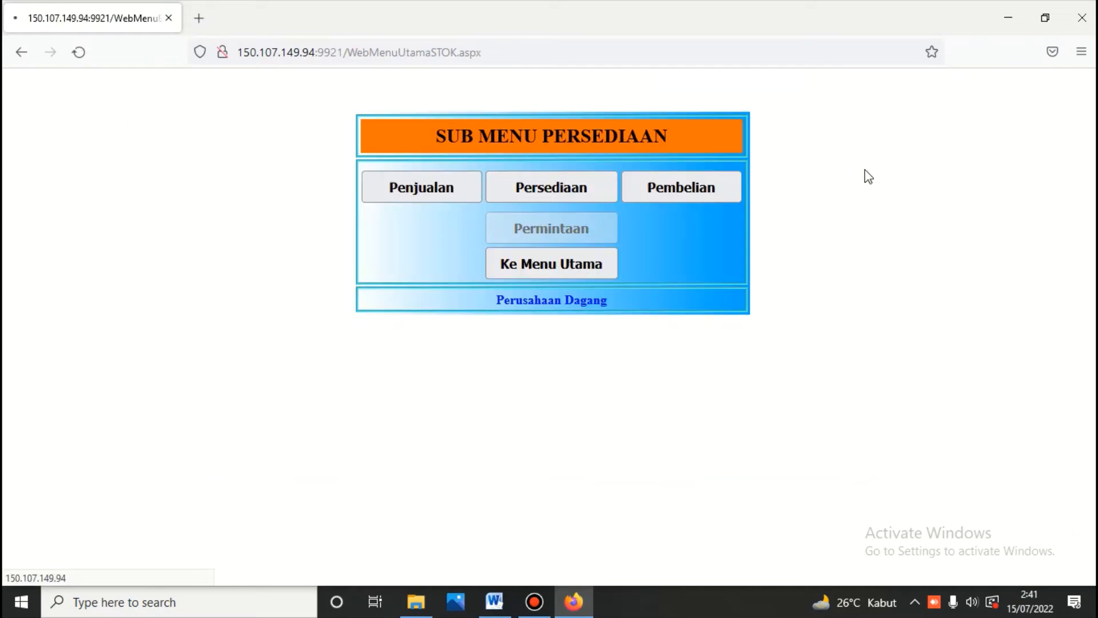
pyautogui.click(586, 263)
pyautogui.click(563, 200)
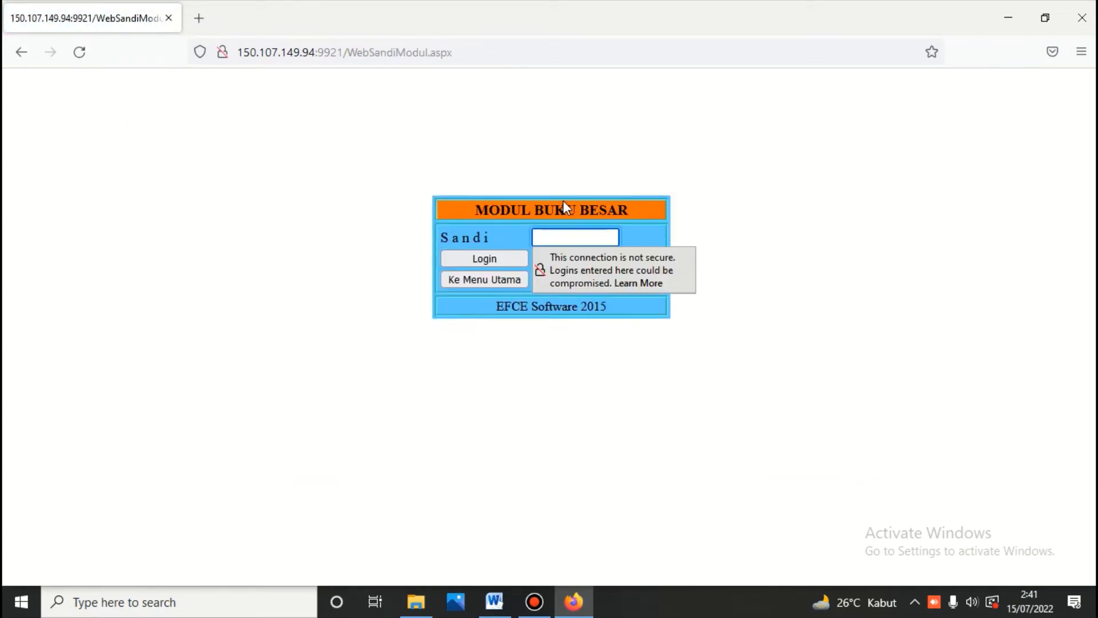
pyautogui.write('123')
pyautogui.press('Return')
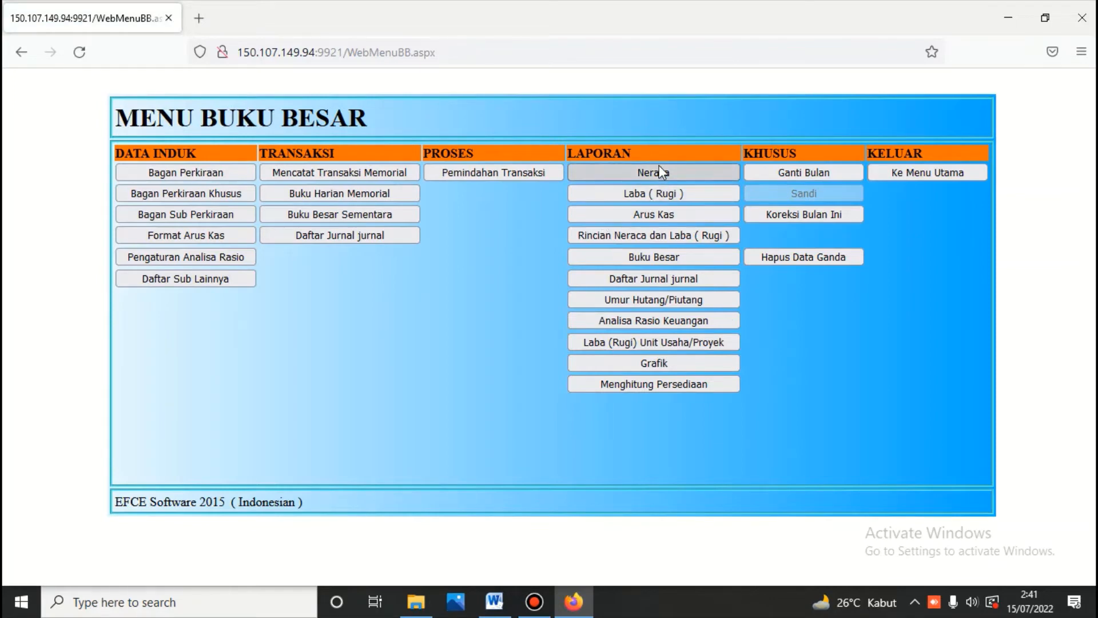
# Step: Run the inventory calculation up to 03/07/2022
pyautogui.click(650, 385)
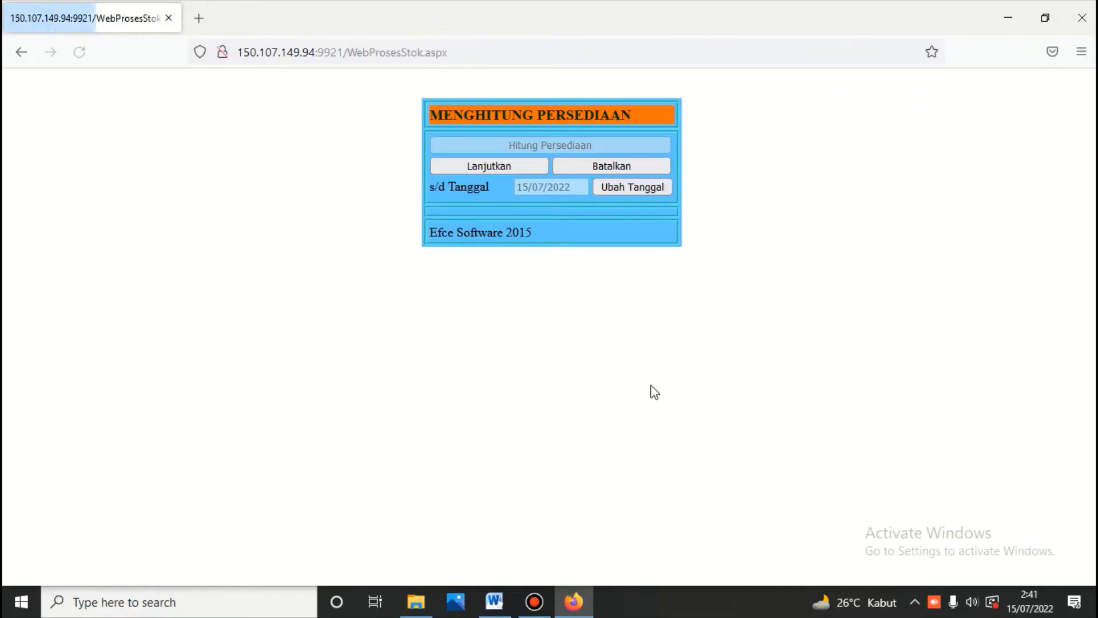
pyautogui.click(615, 188)
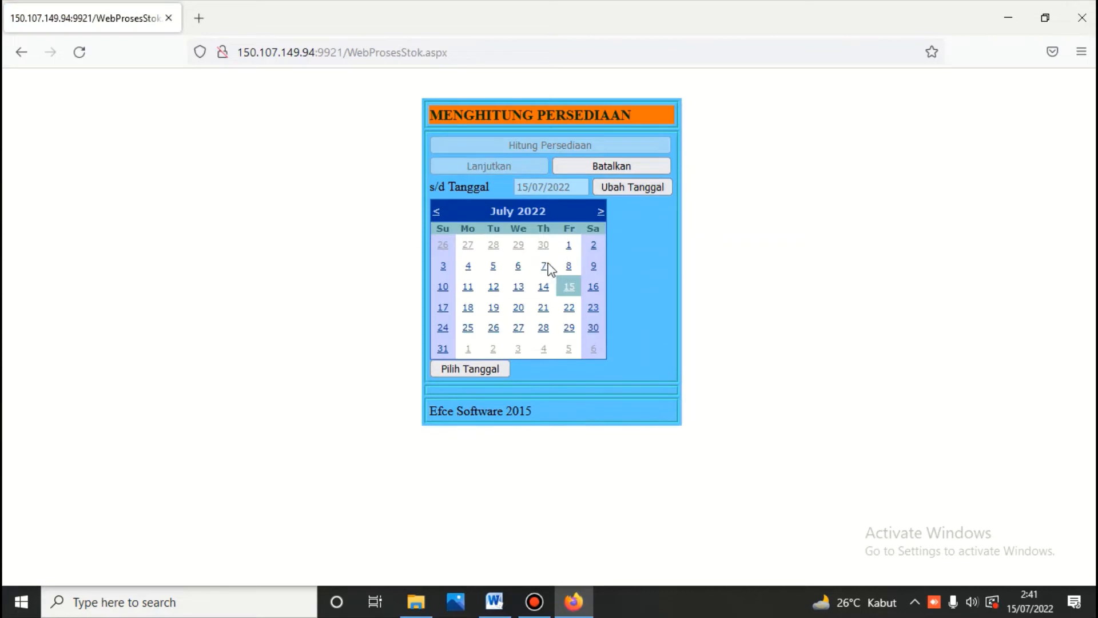
pyautogui.click(445, 268)
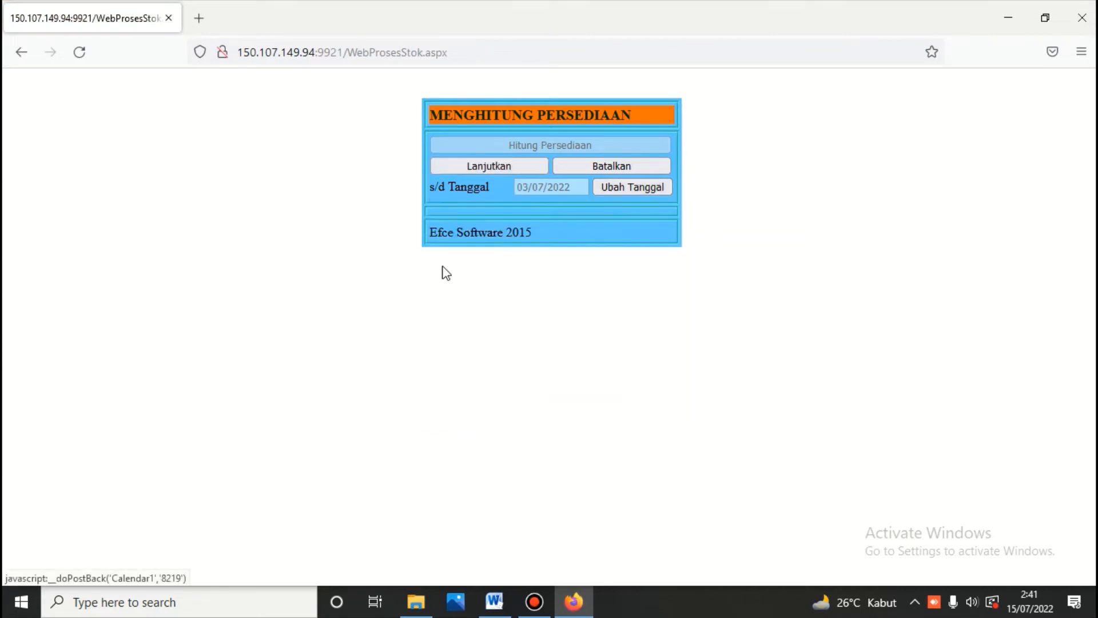
pyautogui.click(511, 171)
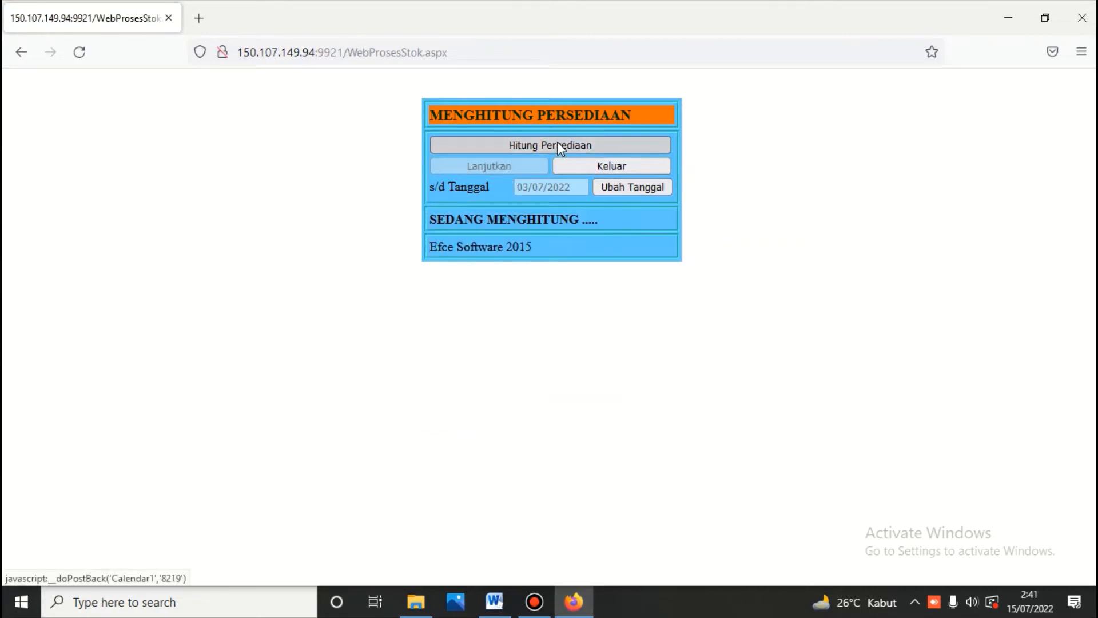
pyautogui.click(596, 167)
# Step: Print the side-by-side Neraca totalling 31.000.000,00, then bring up the Word cash book
pyautogui.click(645, 173)
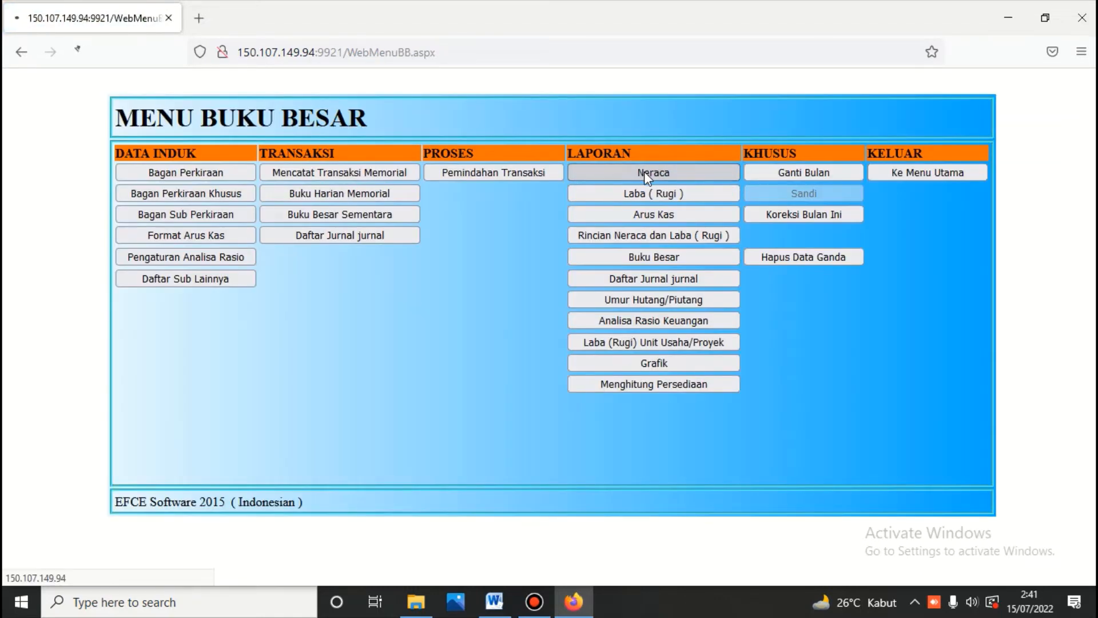
pyautogui.click(382, 144)
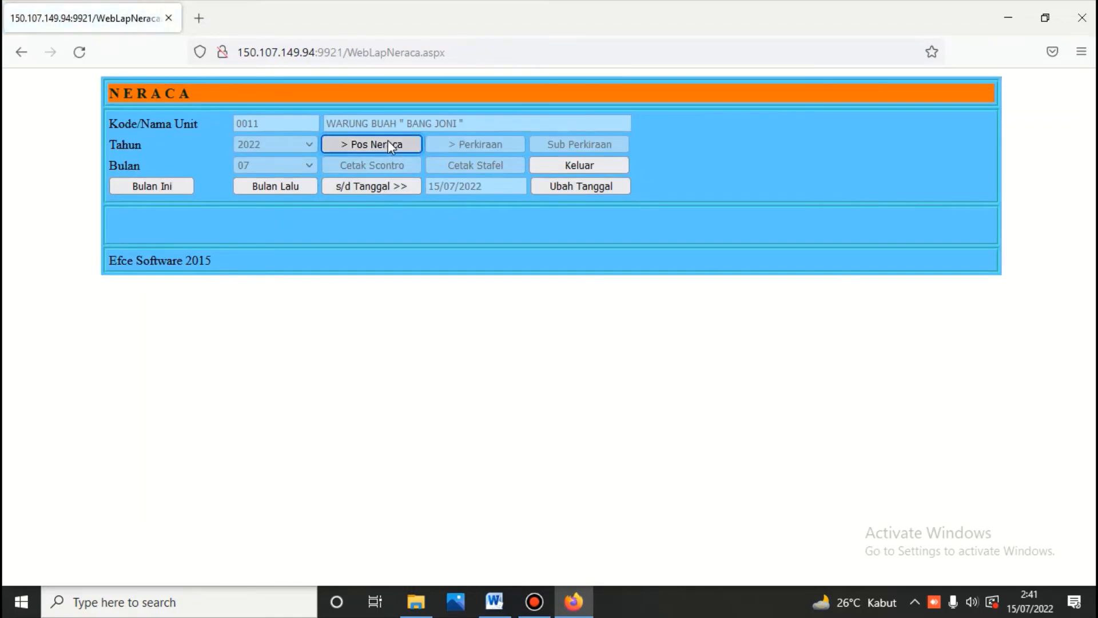
pyautogui.click(385, 171)
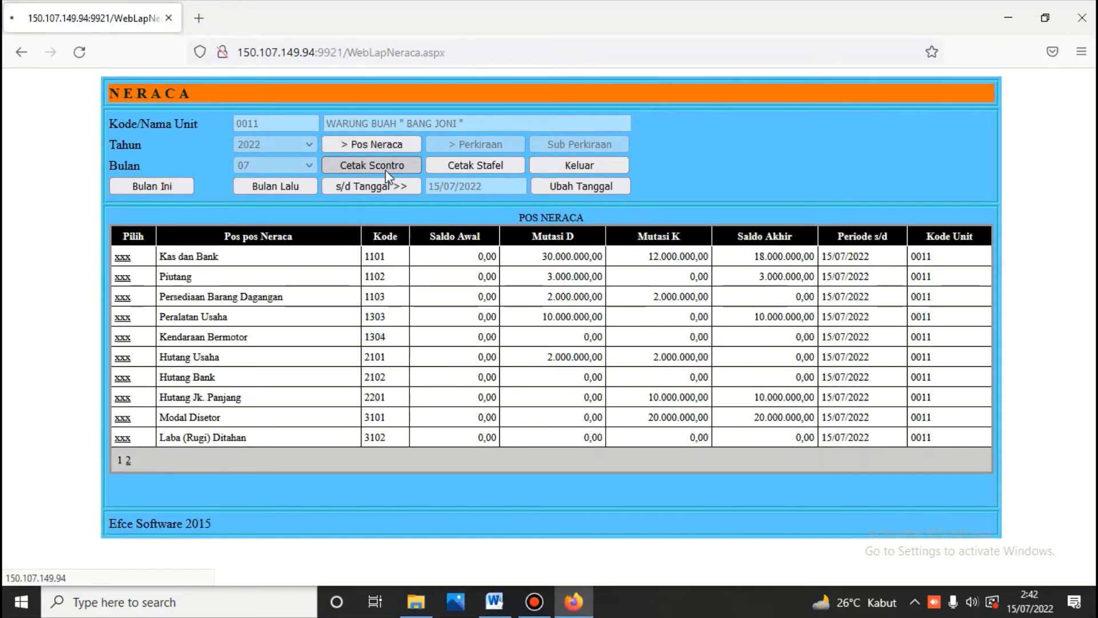
pyautogui.scroll(-3, 386, 171)
pyautogui.scroll(-2, 386, 177)
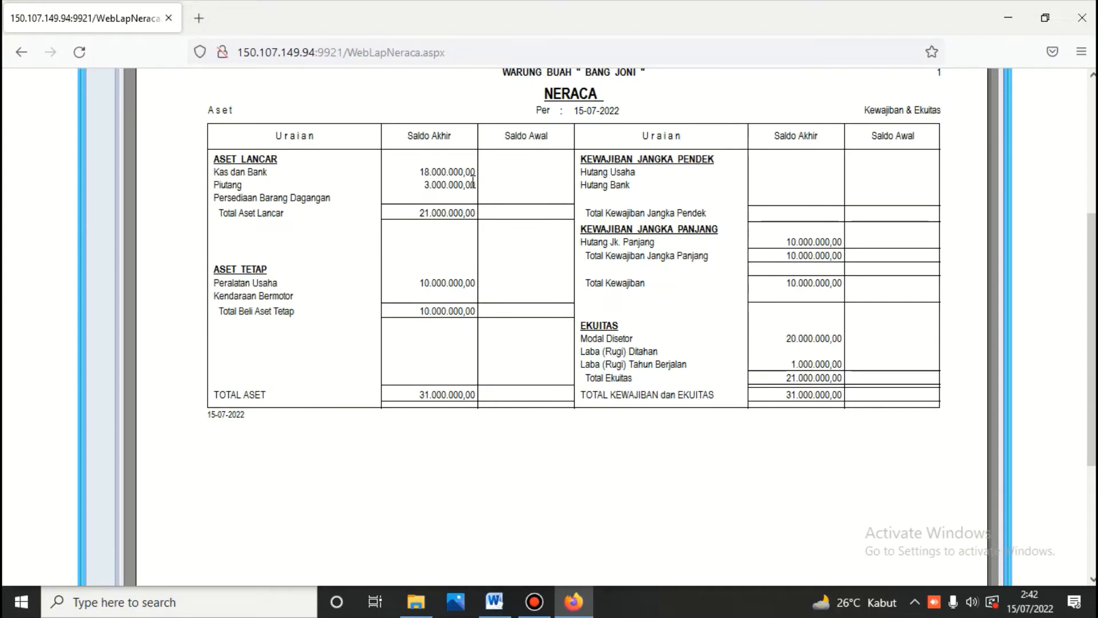
pyautogui.click(495, 601)
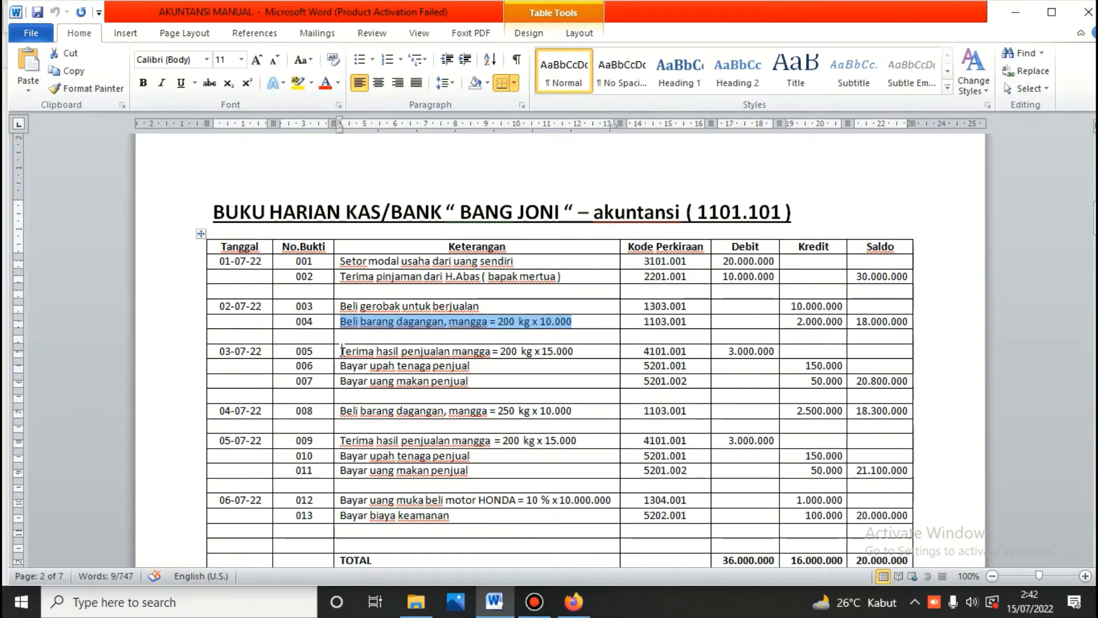
# Step: Copy entry 005's description 'Terima hasil penjualan mangga = 200 kg x 15.000' and close the Neraca
pyautogui.moveTo(342, 350); pyautogui.dragTo(569, 349)
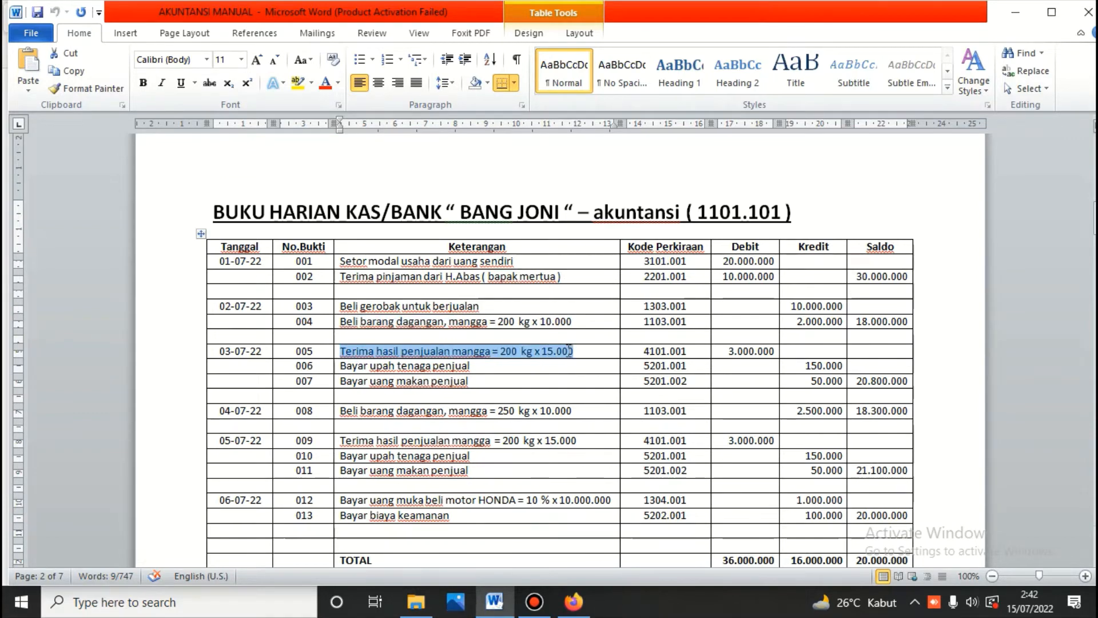
pyautogui.rightClick(566, 352)
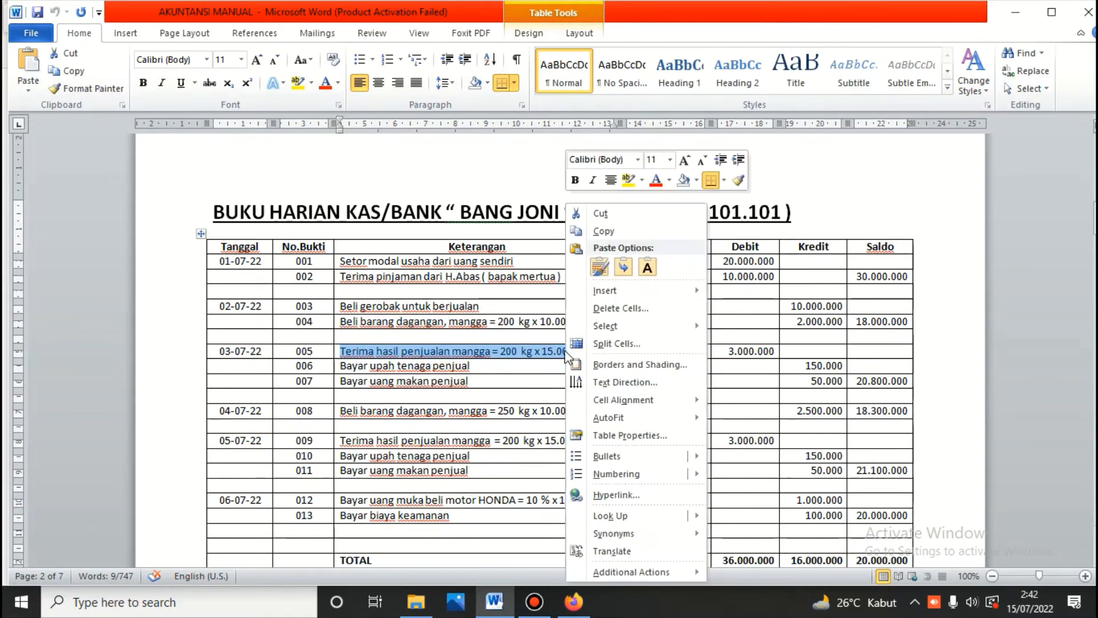
pyautogui.click(601, 232)
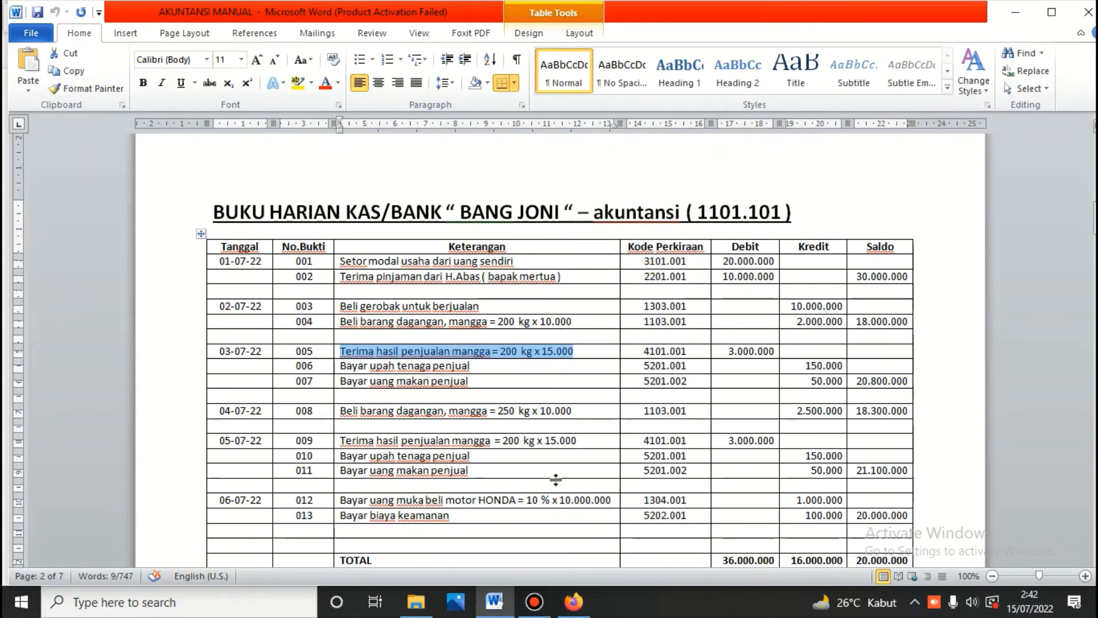
pyautogui.click(573, 602)
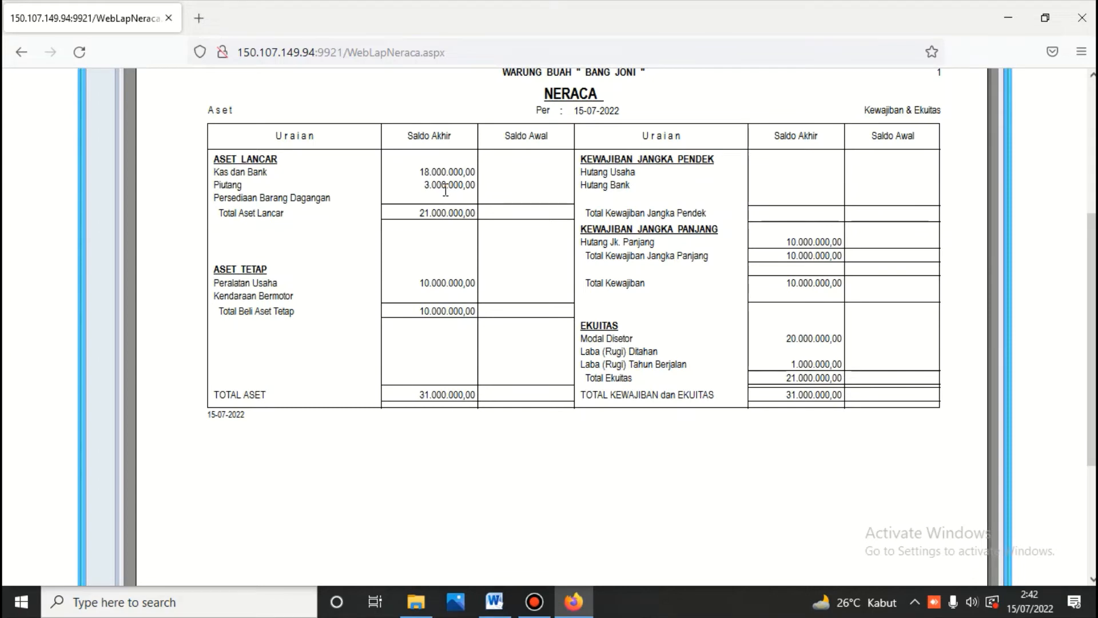
pyautogui.scroll(5, 486, 203)
pyautogui.click(560, 166)
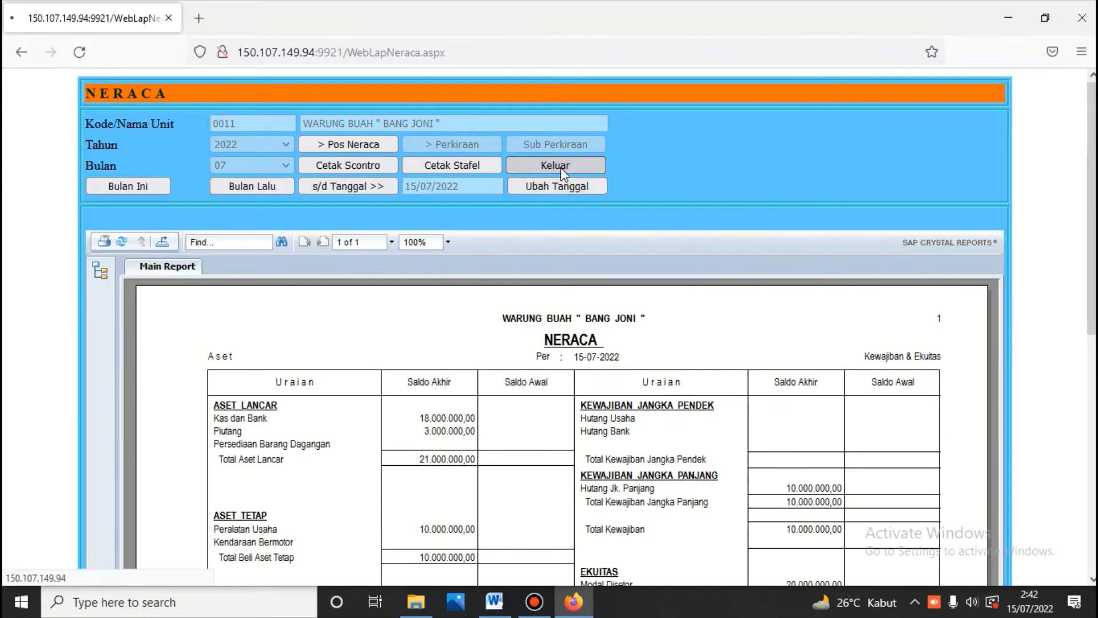
# Step: Log into the cash/bank module and open transaction recording for bank account 1101.101
pyautogui.click(877, 170)
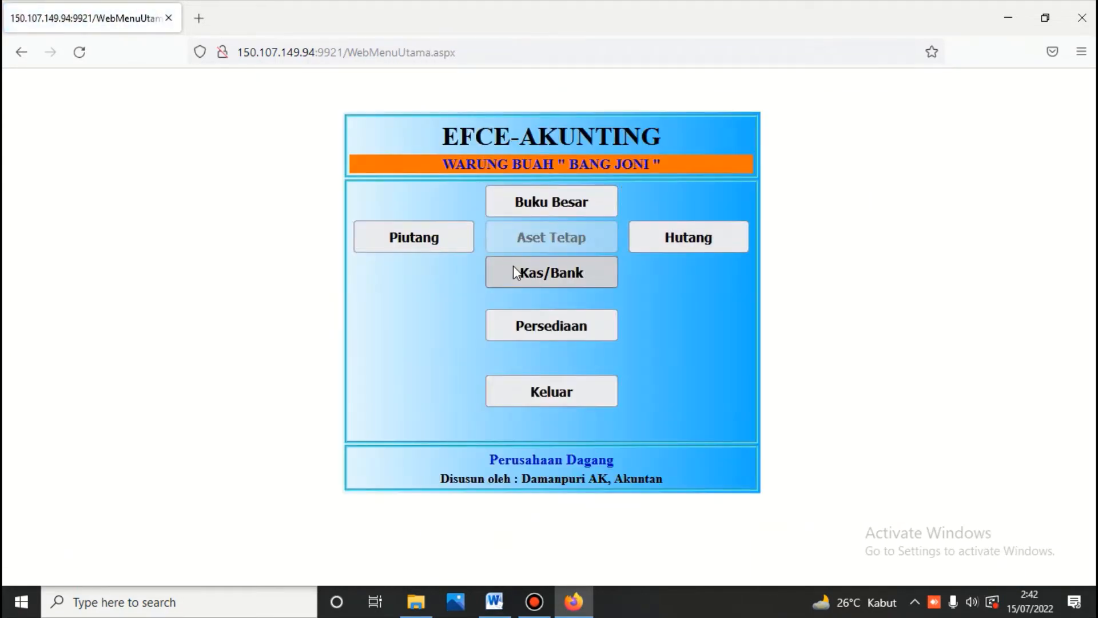
pyautogui.click(513, 265)
pyautogui.write('123')
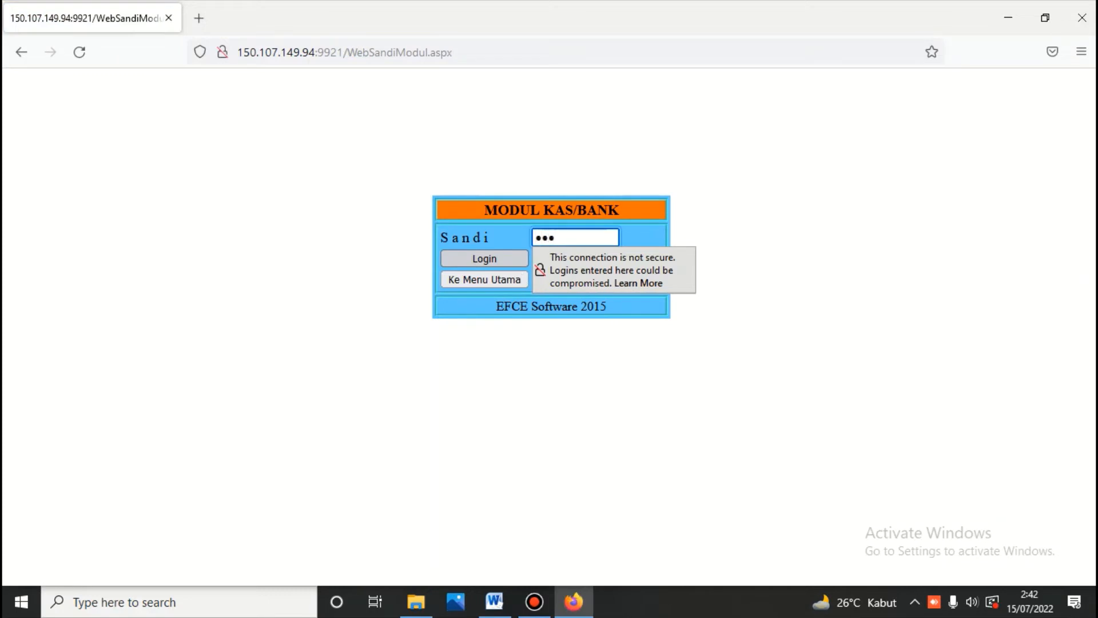
pyautogui.press('Return')
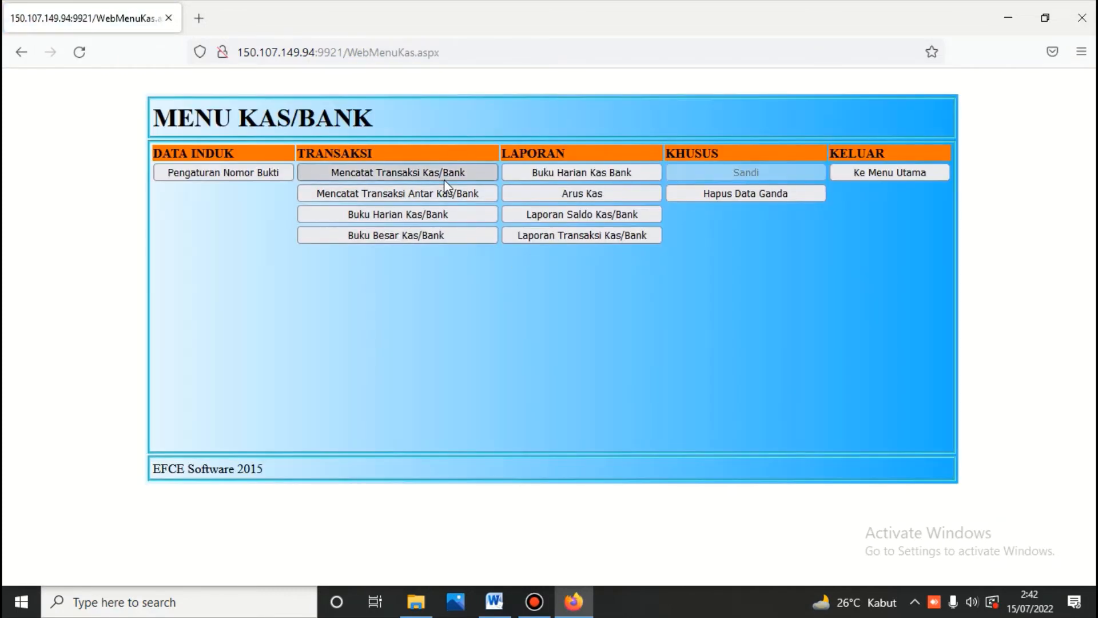
pyautogui.click(433, 169)
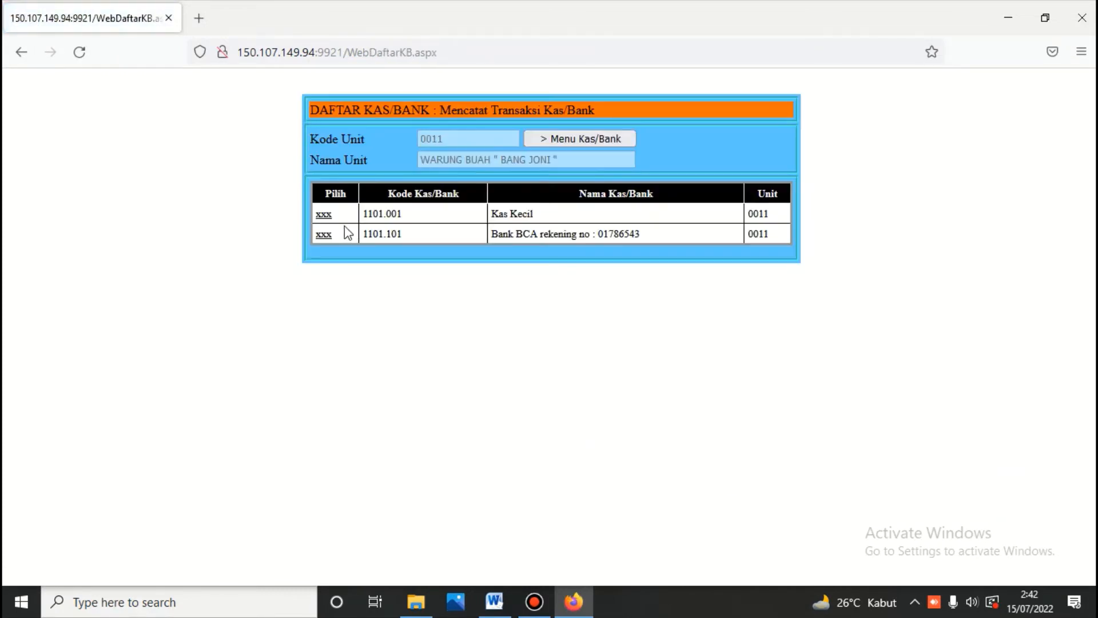
pyautogui.click(323, 234)
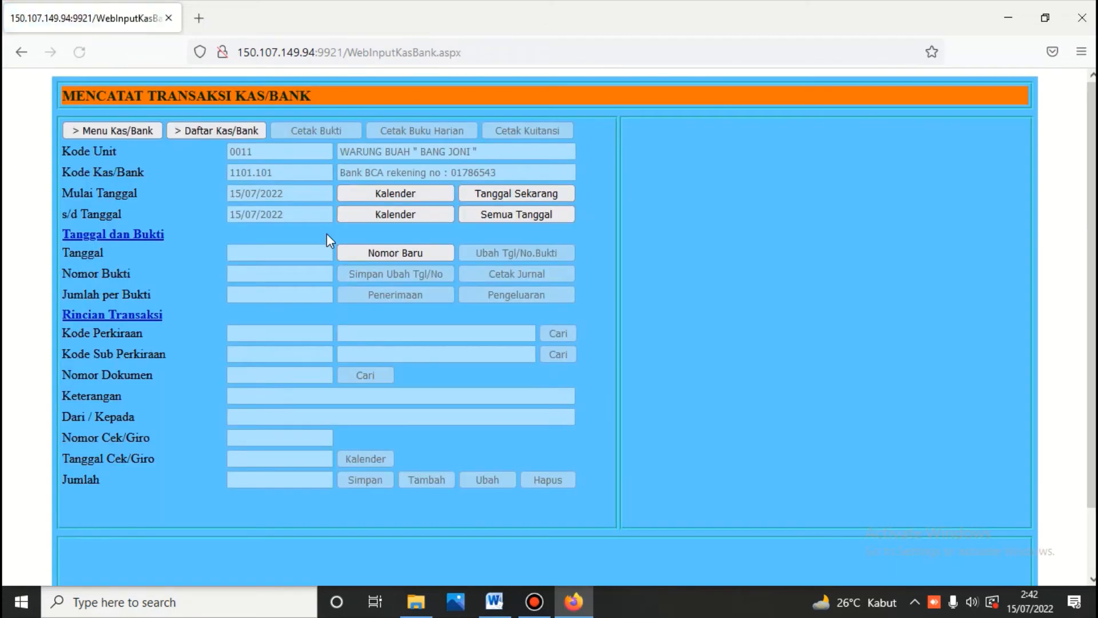
pyautogui.click(414, 252)
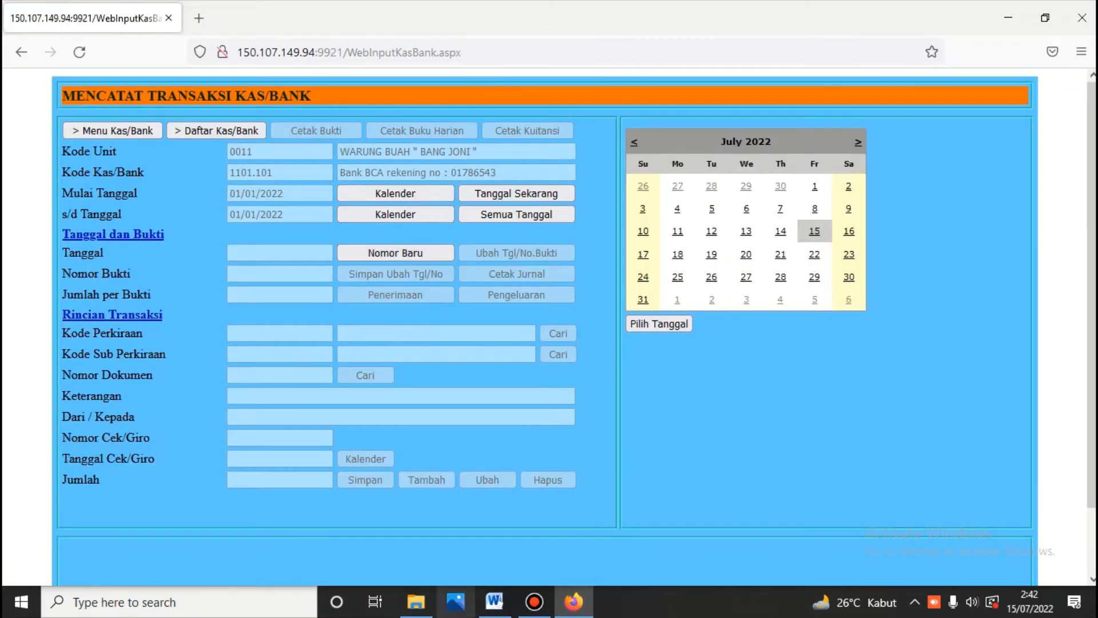
pyautogui.click(504, 606)
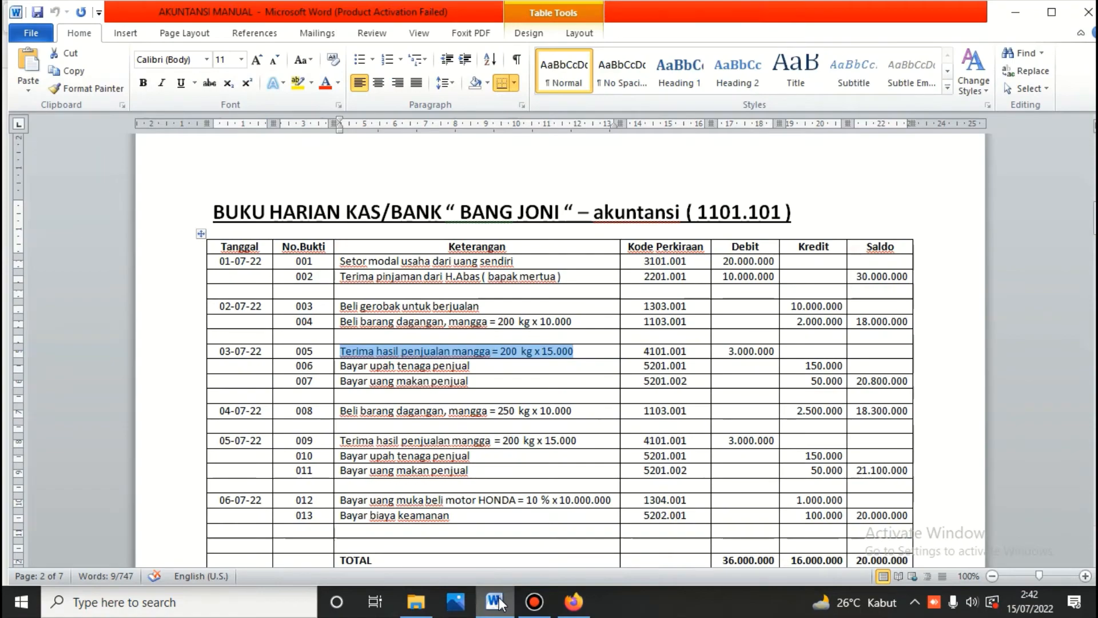
pyautogui.click(499, 603)
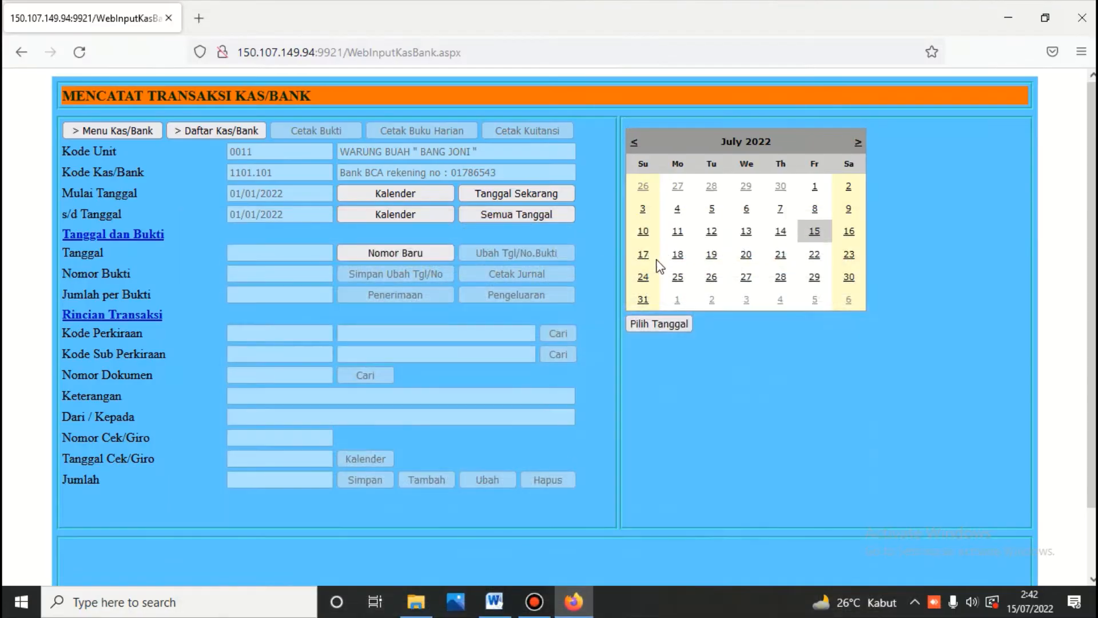
# Step: Start a 3 July 2022 receipt against account 1102.001 Piutang Usaha, sub-account Tunai
pyautogui.click(642, 209)
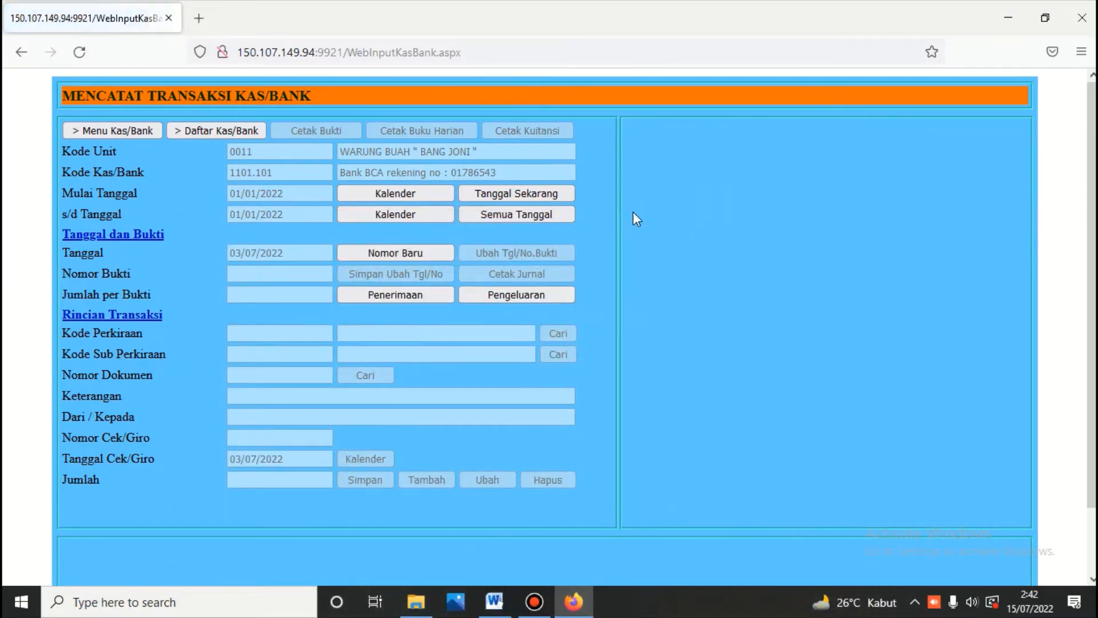
pyautogui.click(434, 295)
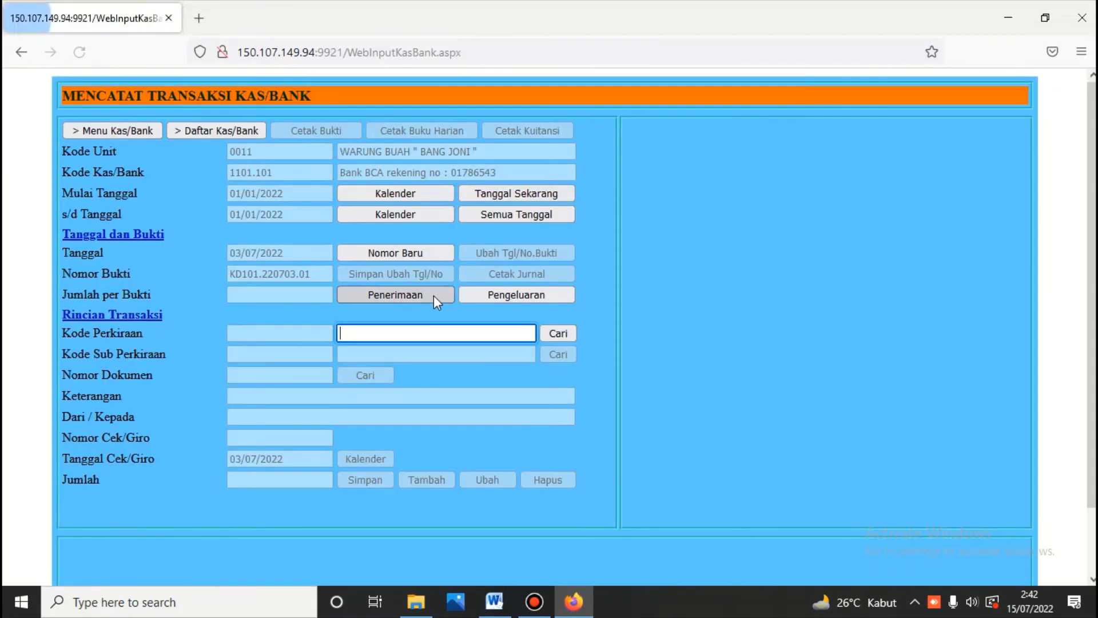
pyautogui.click(560, 334)
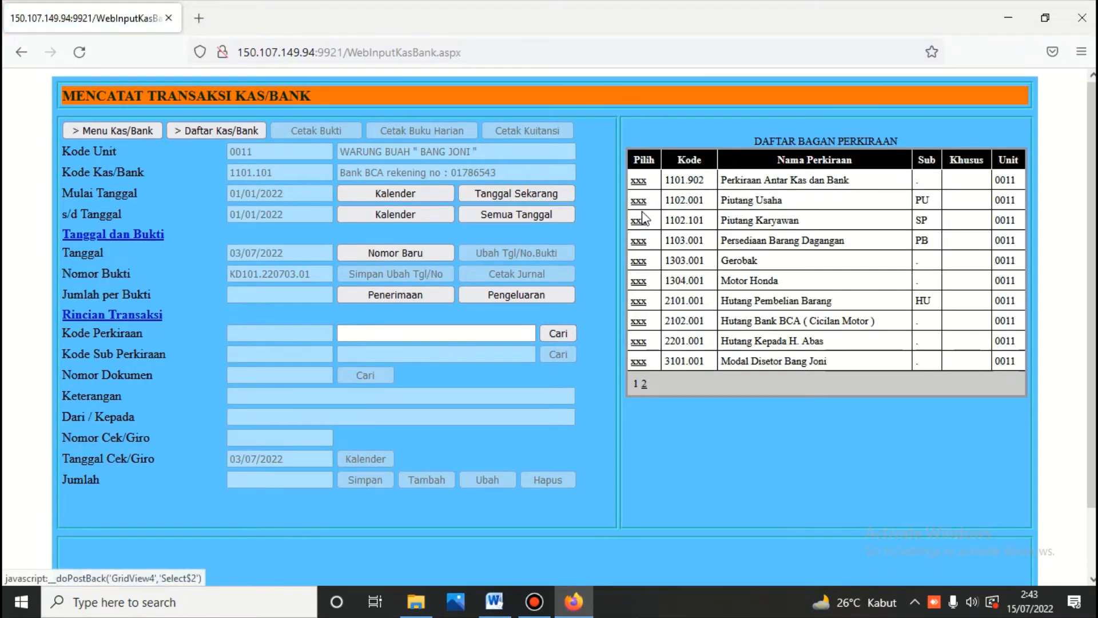
pyautogui.click(639, 201)
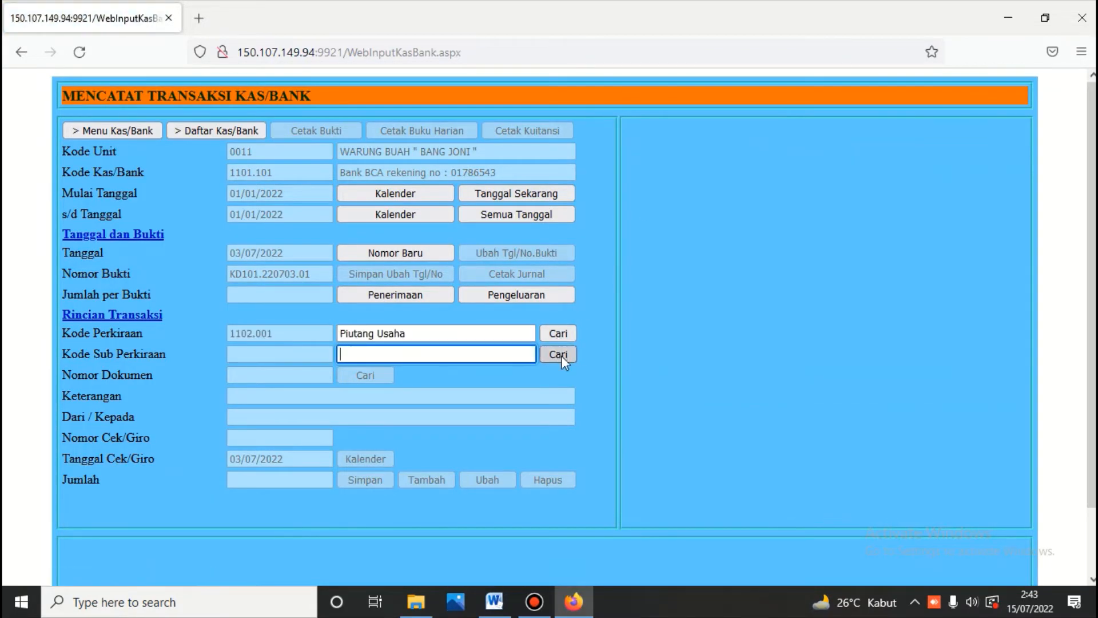
pyautogui.click(560, 355)
pyautogui.click(638, 188)
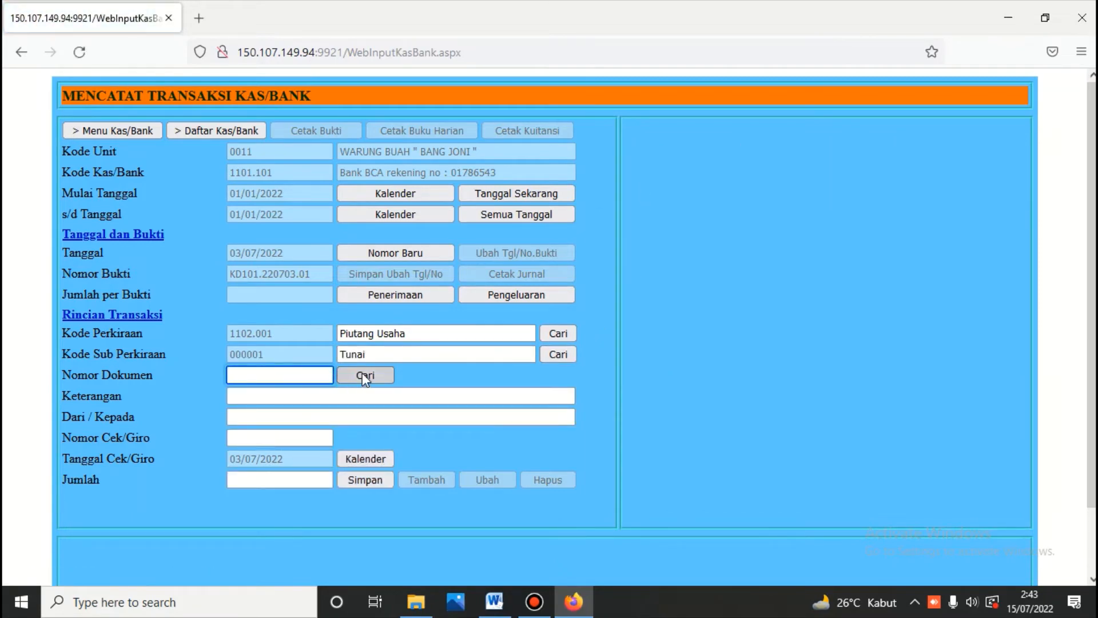
# Step: Pick document 01J.220703.101, paste the mango sale description and save the receipt
pyautogui.click(364, 377)
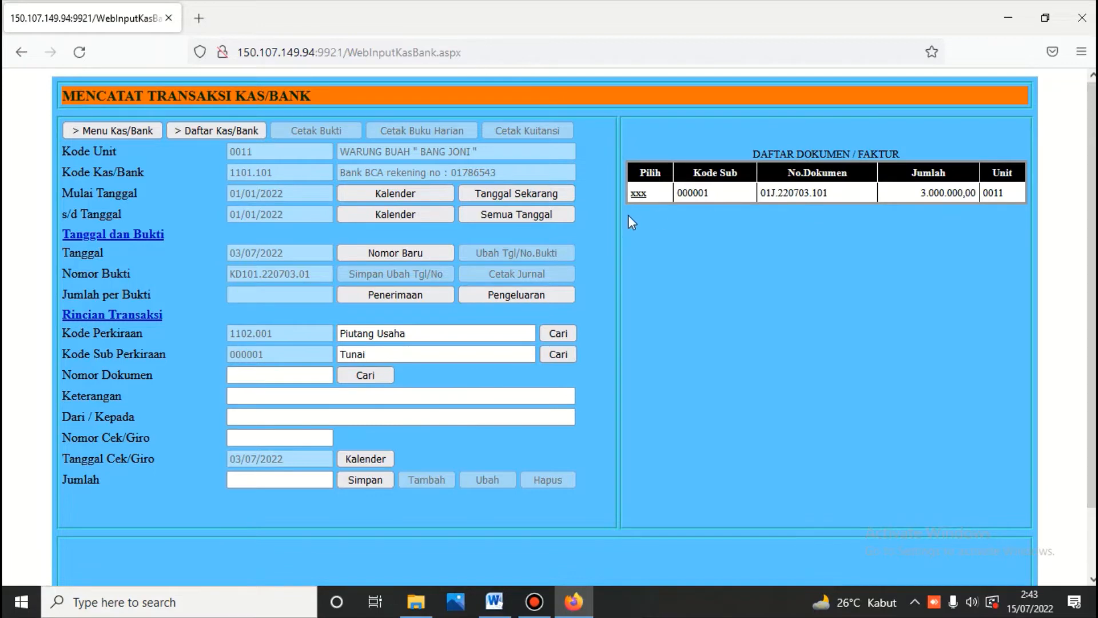
pyautogui.click(639, 194)
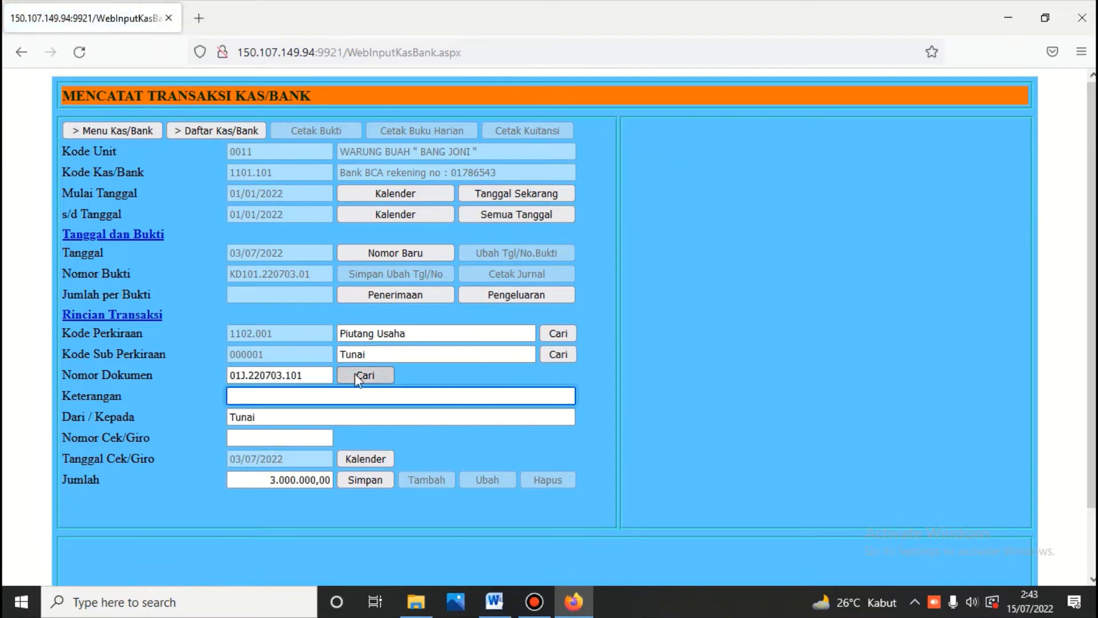
pyautogui.rightClick(323, 394)
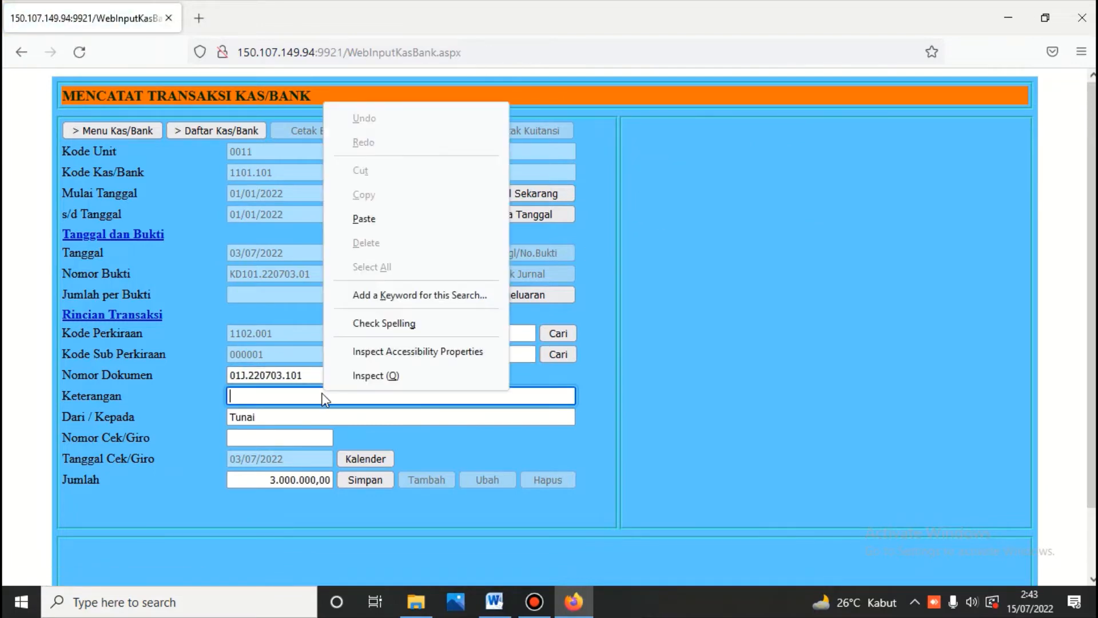
pyautogui.click(365, 224)
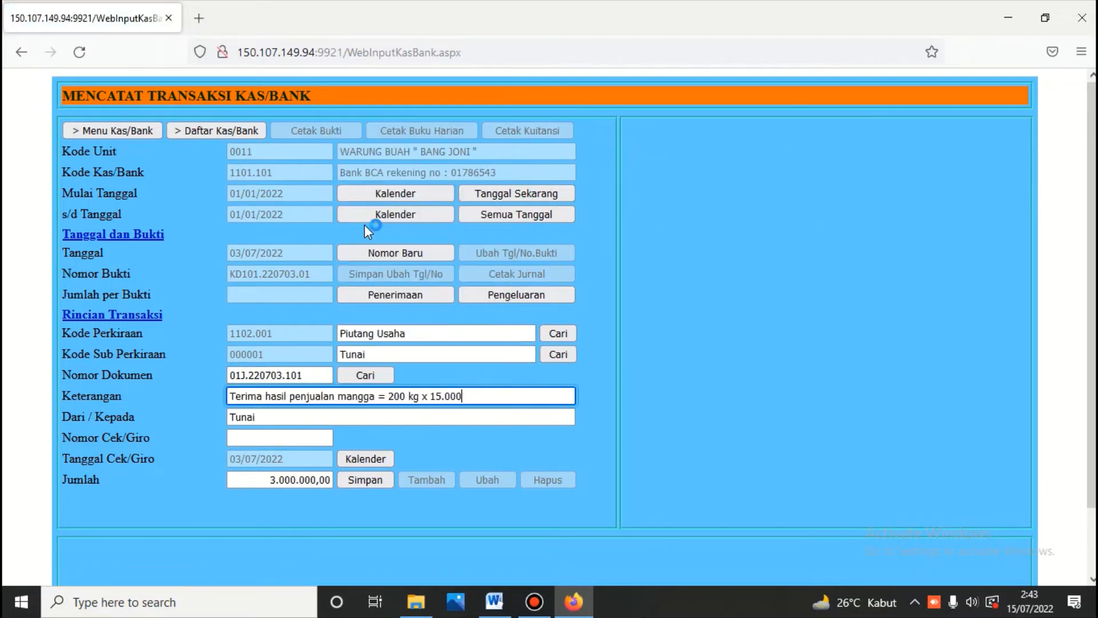
pyautogui.click(356, 478)
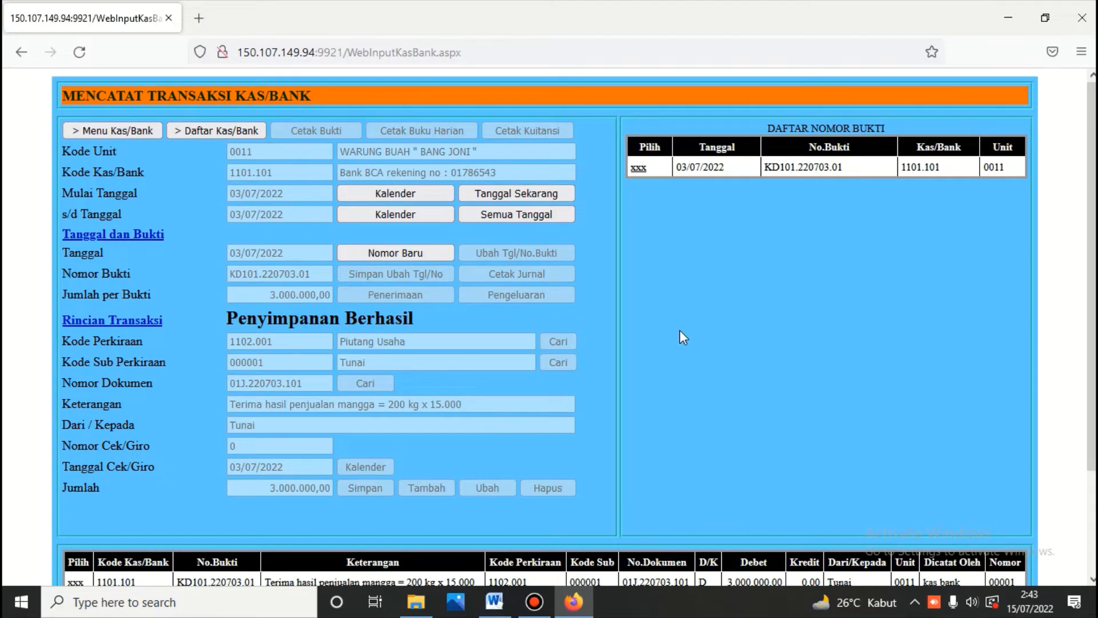
# Step: Set the listing start date to 01/07/2022 and select the first July voucher
pyautogui.click(637, 169)
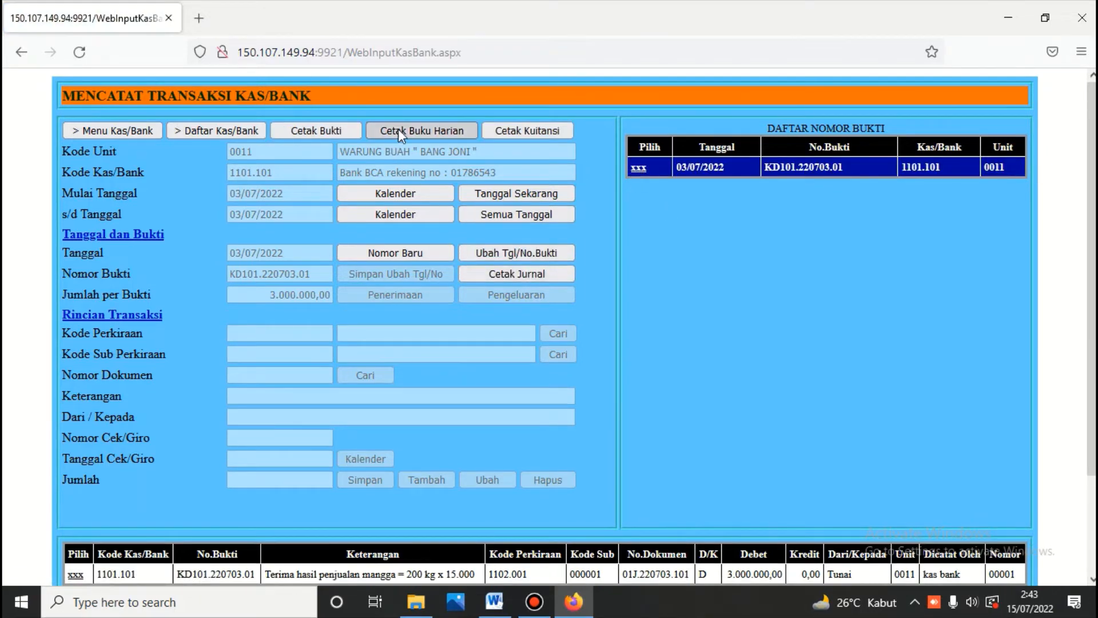
pyautogui.click(415, 188)
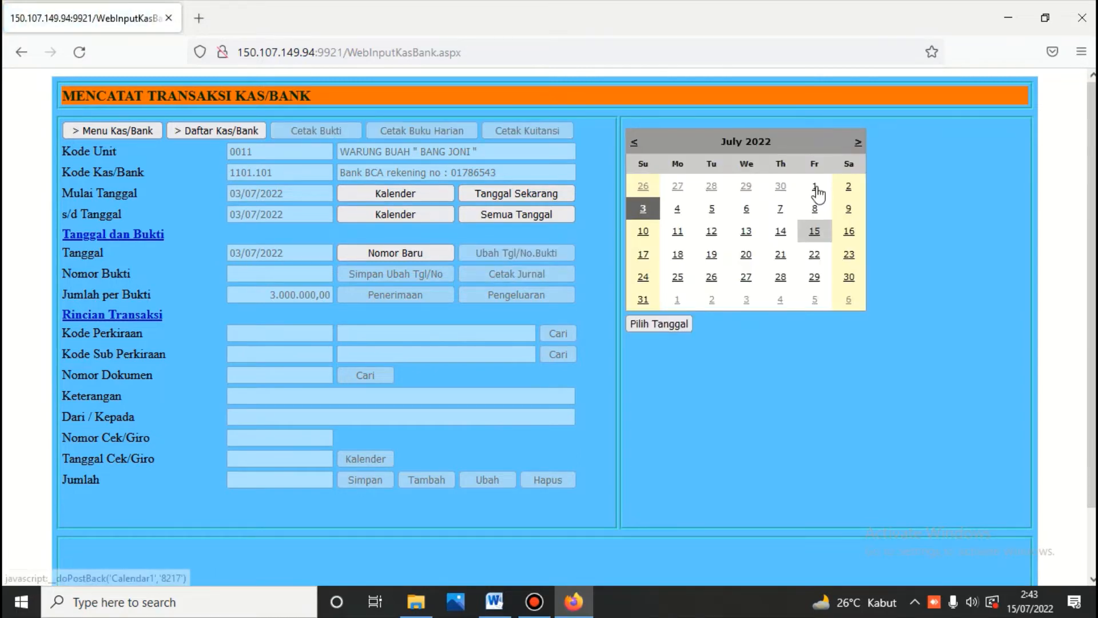
pyautogui.click(814, 186)
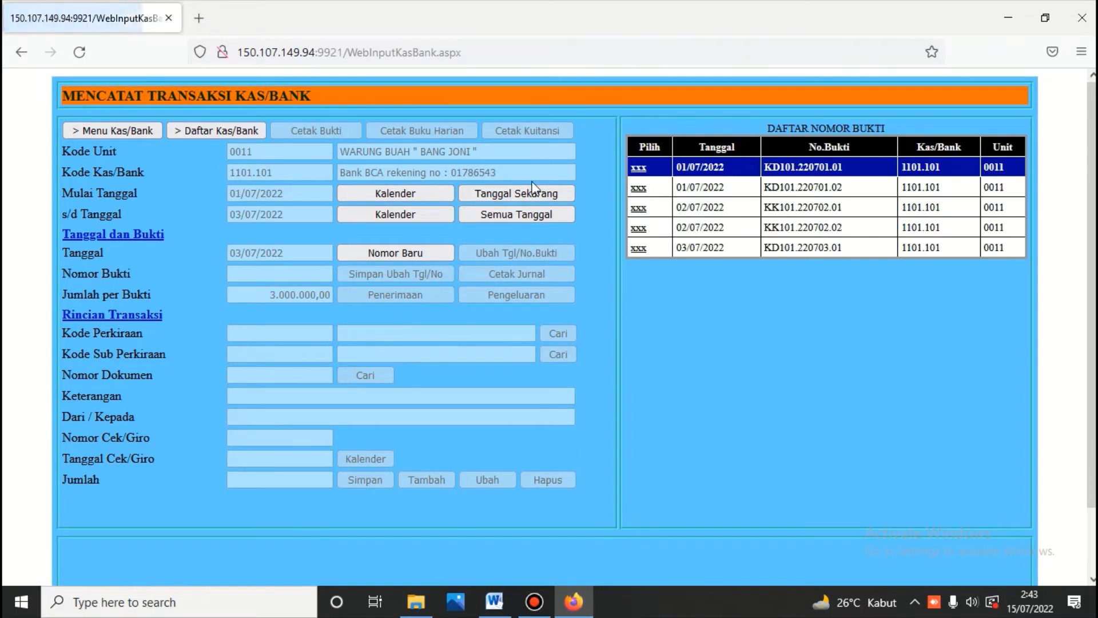
pyautogui.click(639, 168)
# Step: Print the Buku Harian Kas/Bank for 01–03 July 2022 and check it against the Word ledger
pyautogui.click(424, 129)
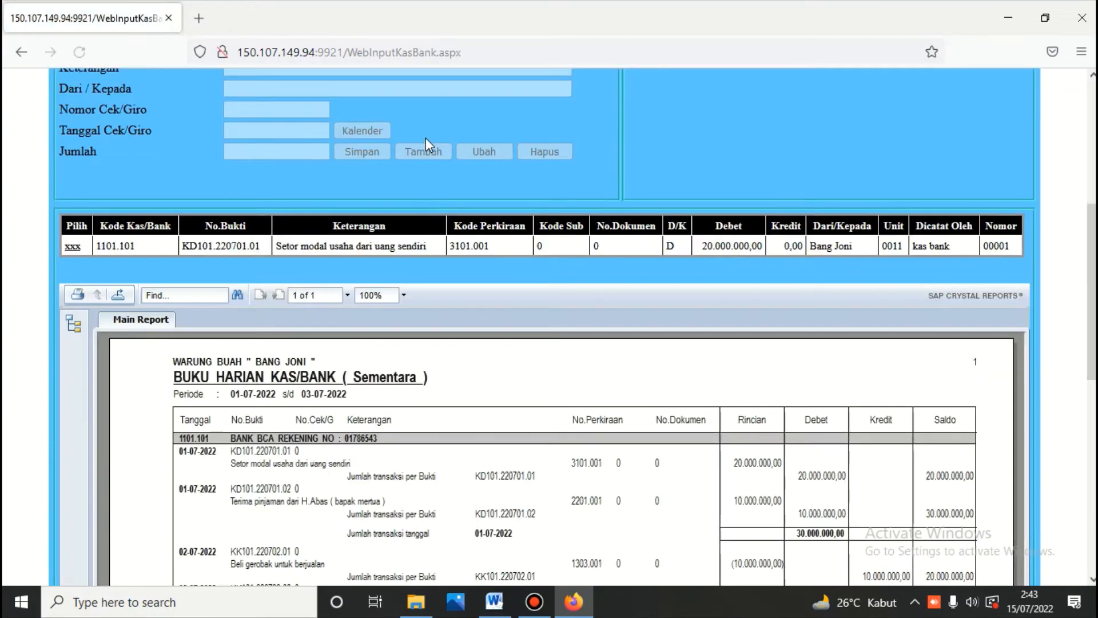
pyautogui.scroll(-5, 426, 138)
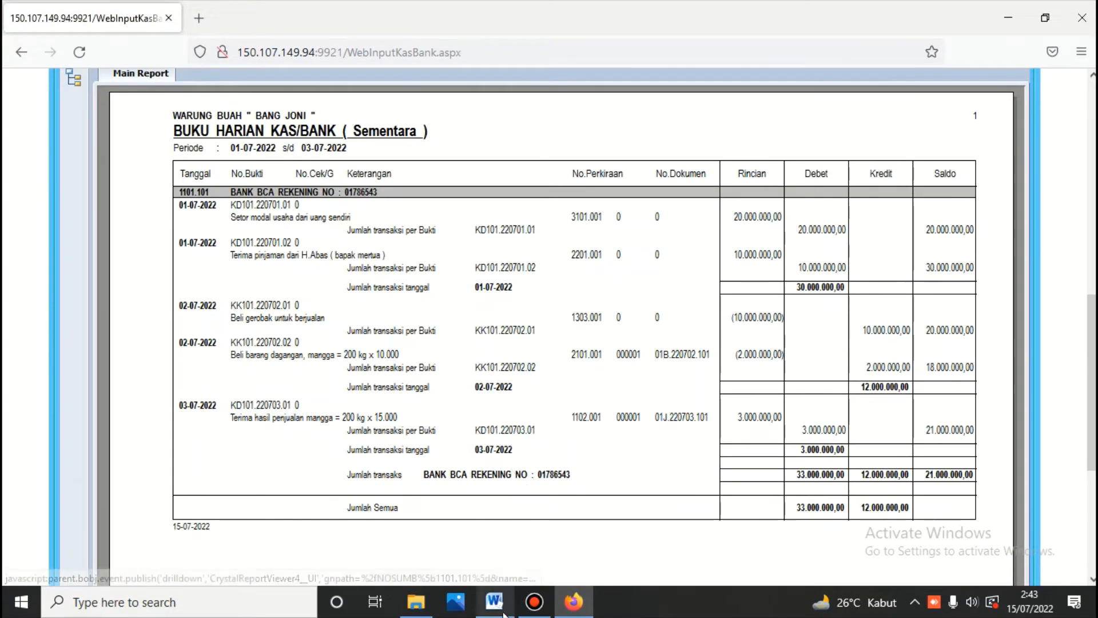
pyautogui.click(506, 608)
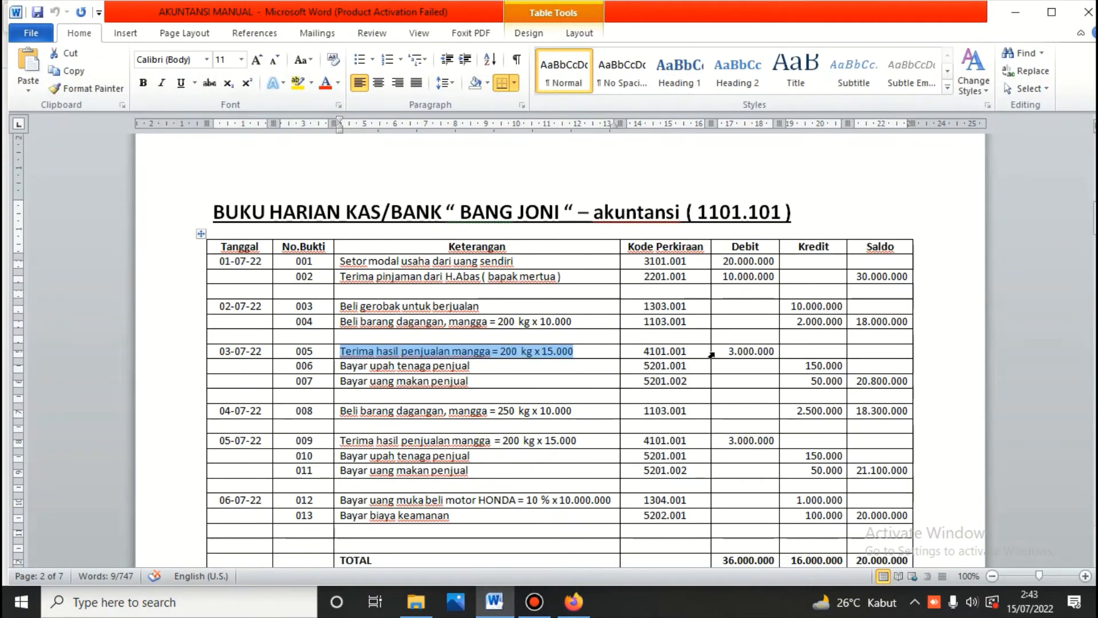
pyautogui.click(578, 608)
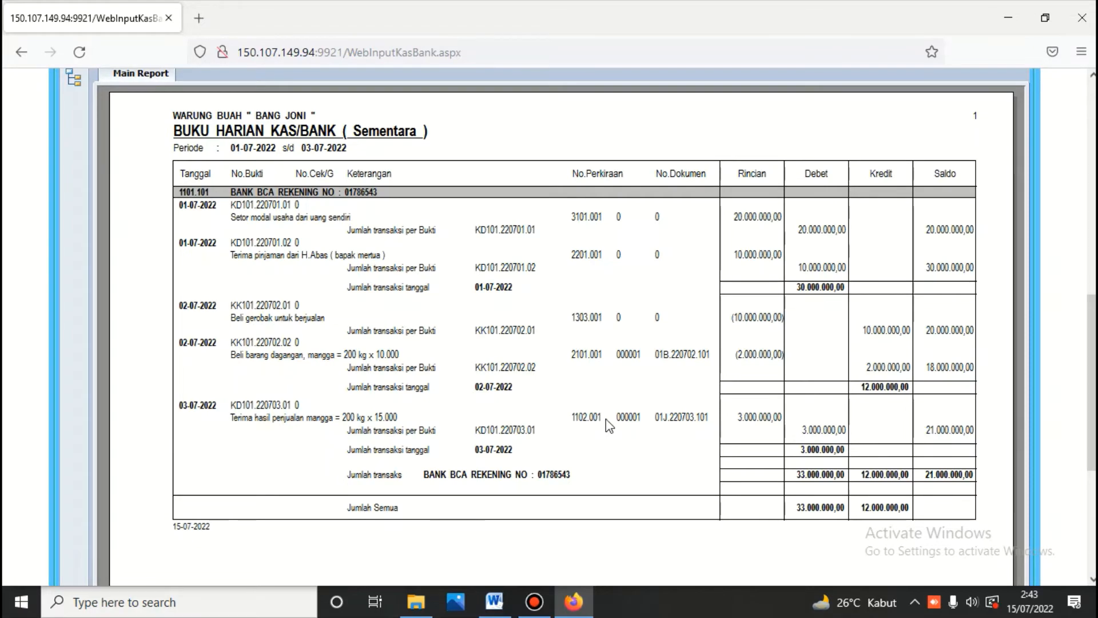
pyautogui.scroll(10, 606, 419)
pyautogui.scroll(1, 607, 419)
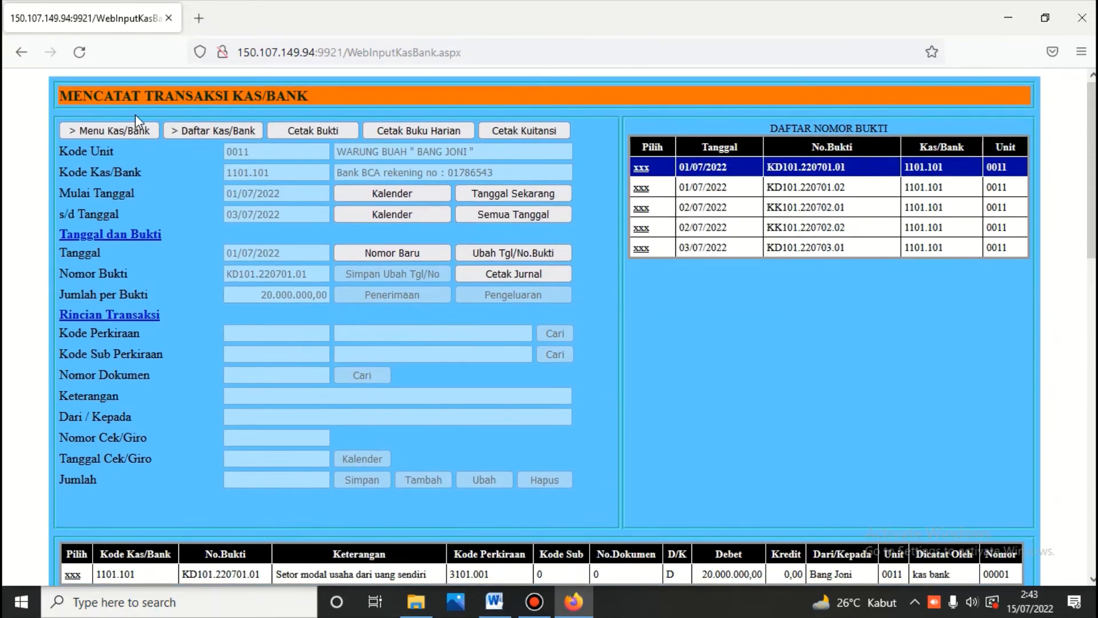
# Step: Go from Kas/Bank back to the main menu and log into the Buku Besar module
pyautogui.click(130, 132)
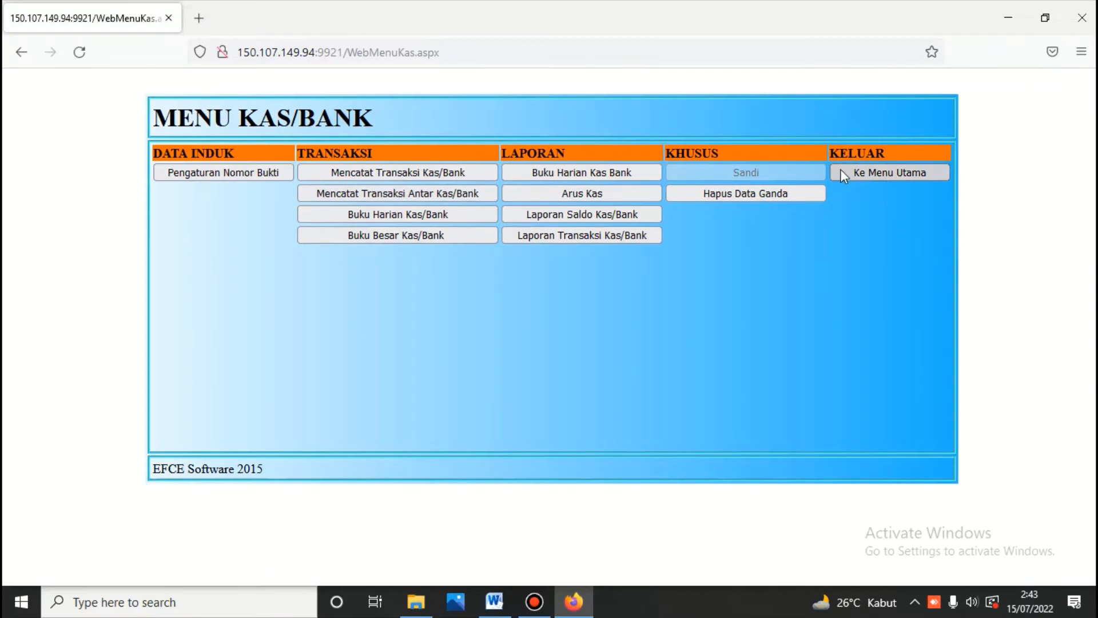
pyautogui.click(840, 171)
pyautogui.click(569, 200)
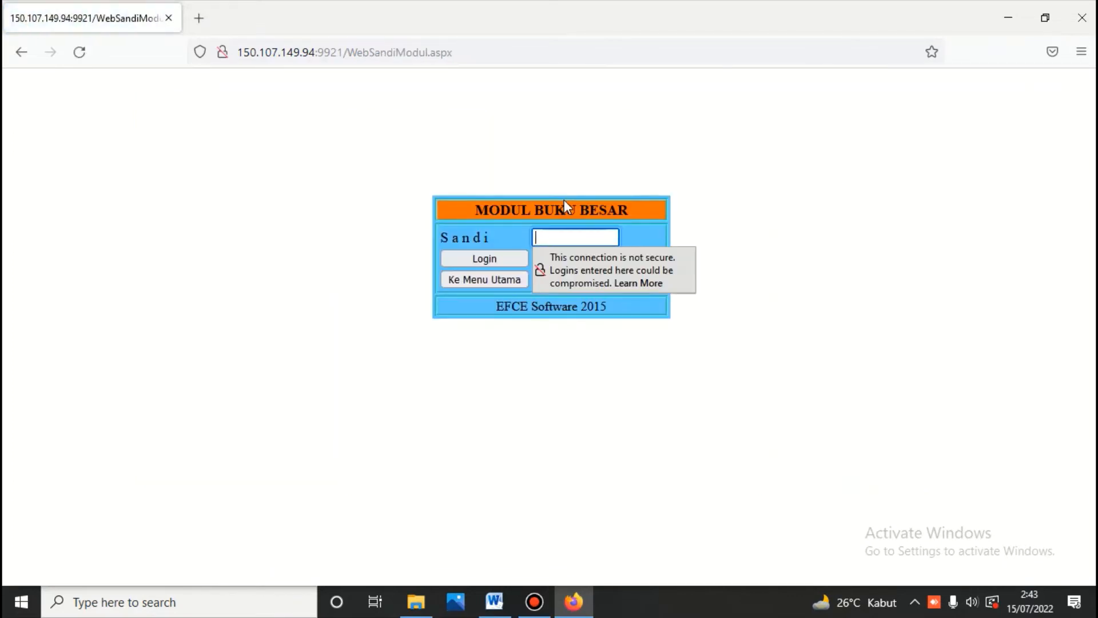
pyautogui.write('•••')
pyautogui.press('Return')
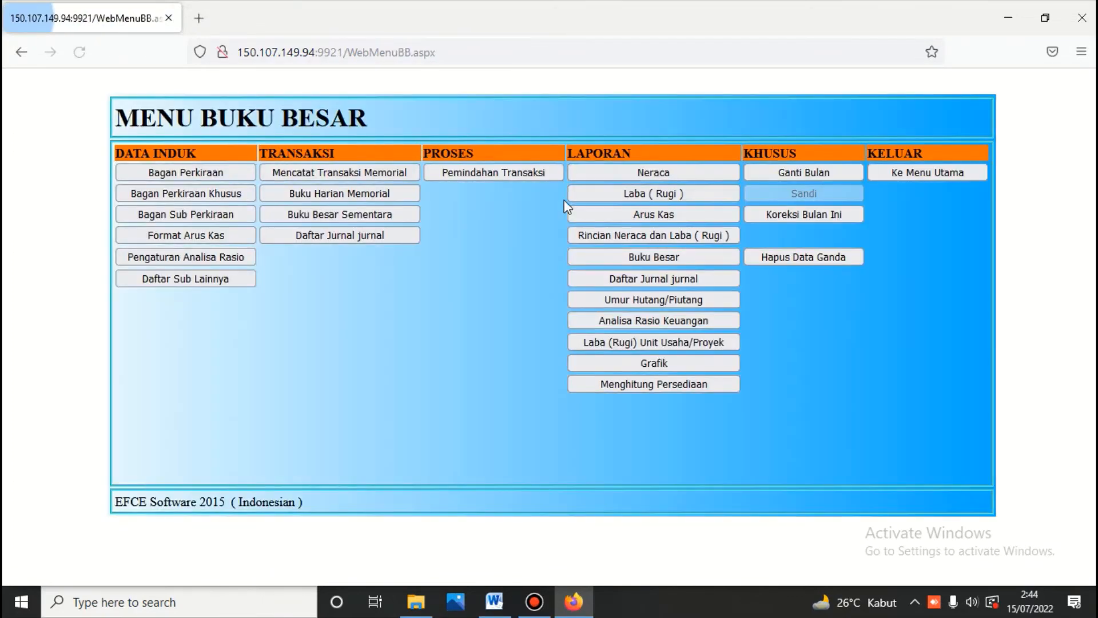
# Step: Print the Neraca scontro as of 3 July 2022, balancing at 31.000.000,00
pyautogui.click(641, 172)
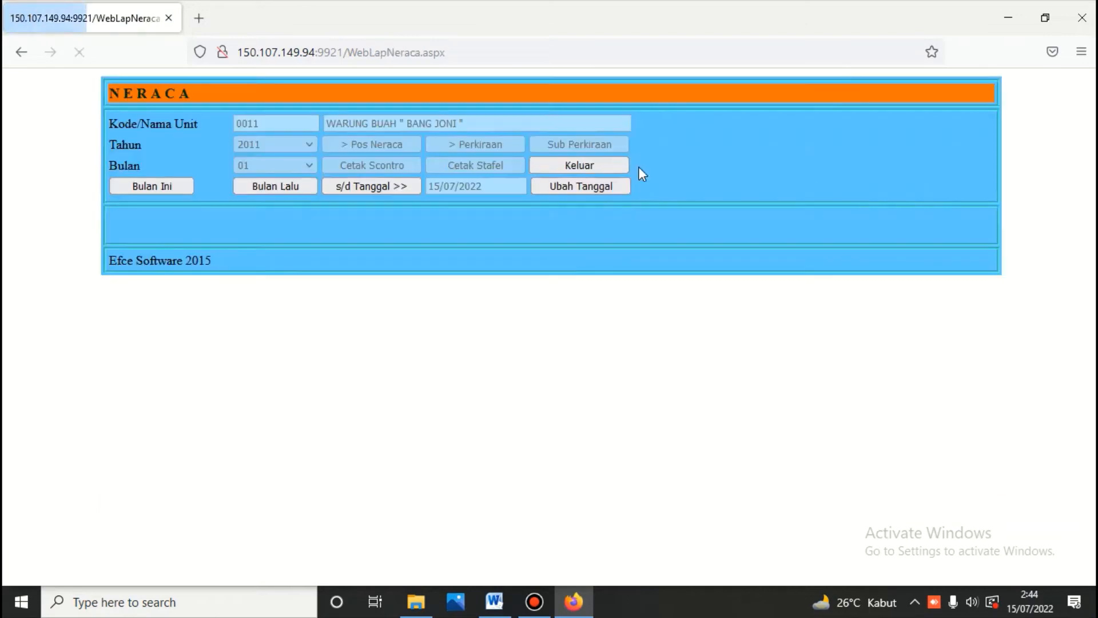
pyautogui.click(609, 188)
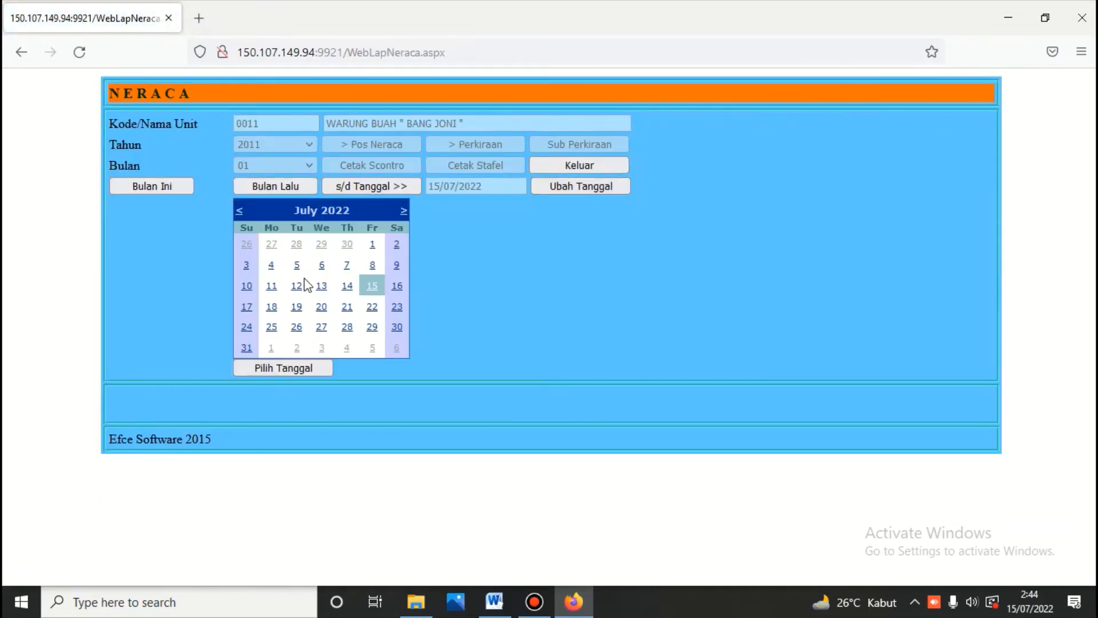
pyautogui.click(247, 265)
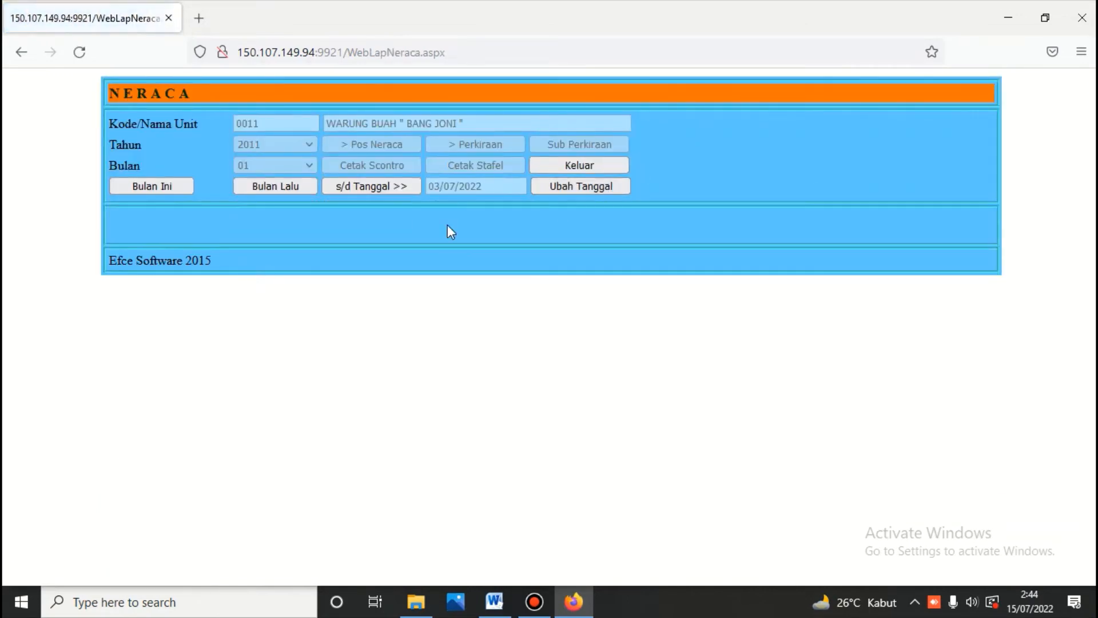
pyautogui.click(400, 186)
pyautogui.click(388, 146)
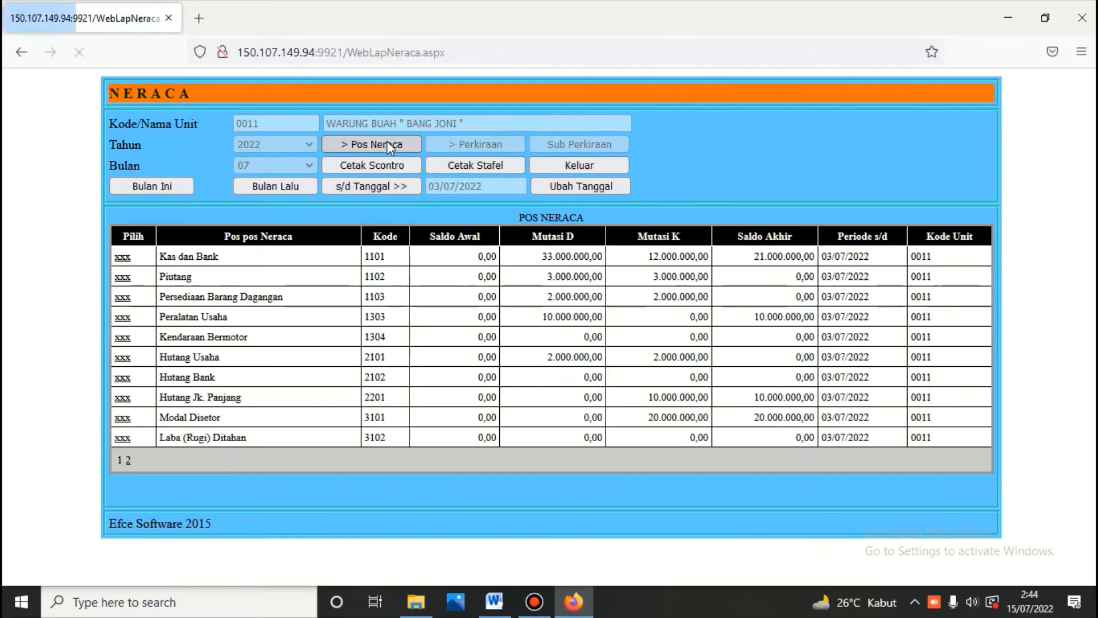
pyautogui.click(394, 169)
pyautogui.scroll(-3, 393, 173)
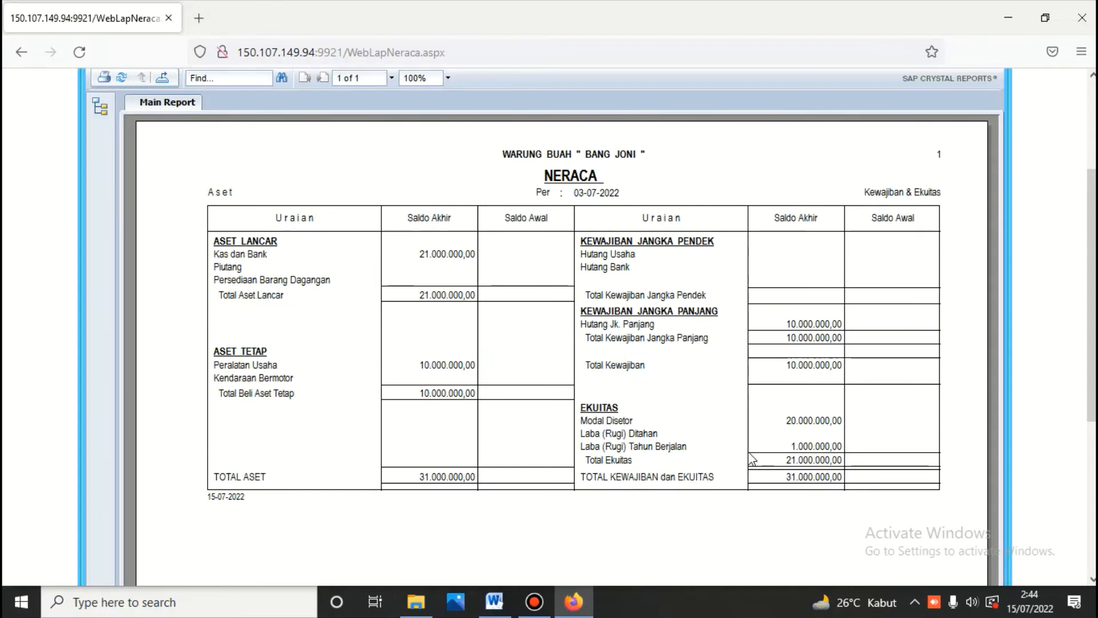
pyautogui.scroll(4, 525, 333)
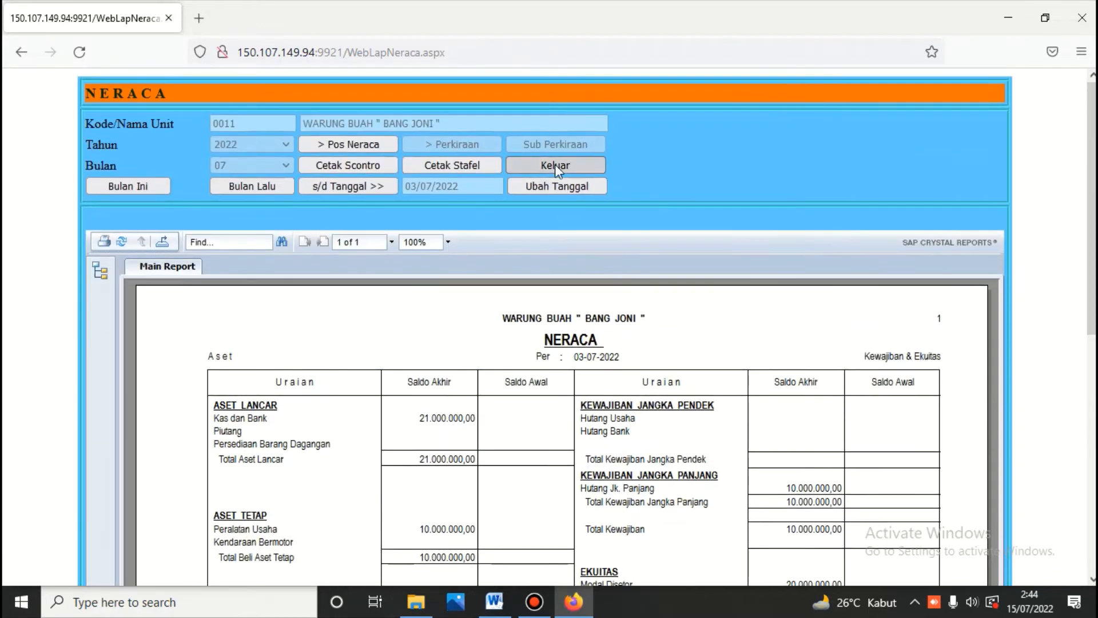
pyautogui.click(555, 164)
# Step: Print the Laba/Rugi report with percentages for the period ending 03/07/2022
pyautogui.click(631, 195)
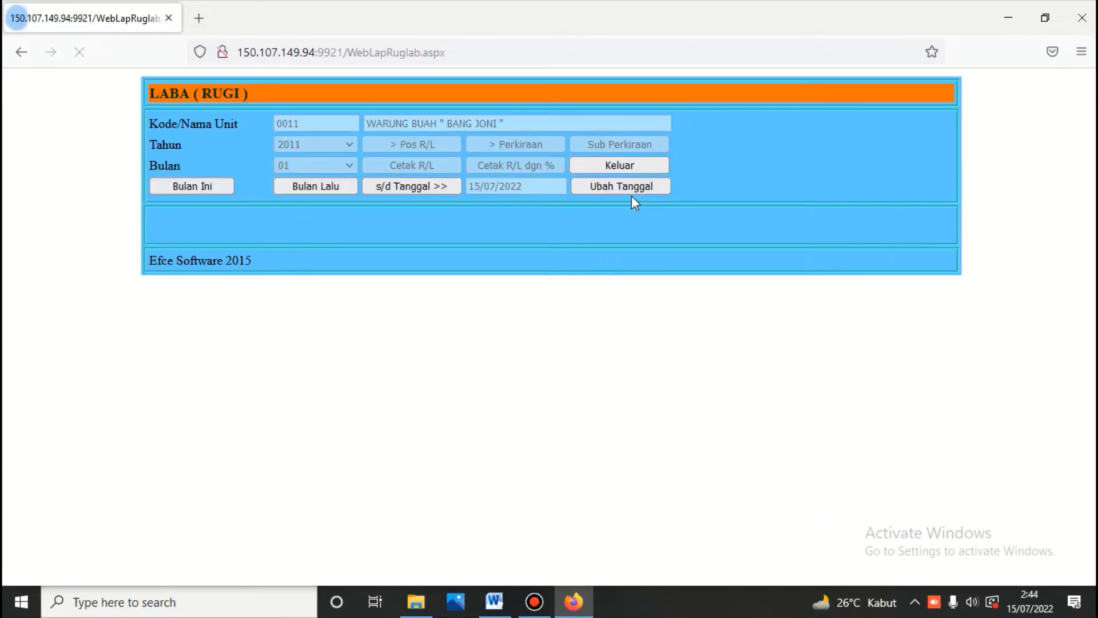
pyautogui.click(615, 186)
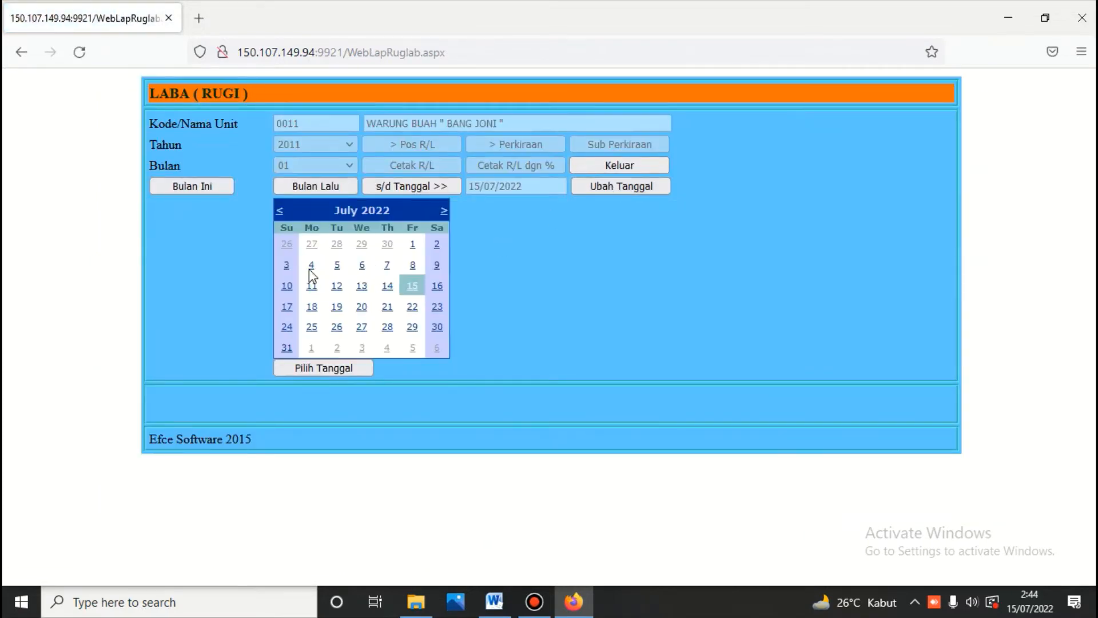
pyautogui.click(288, 266)
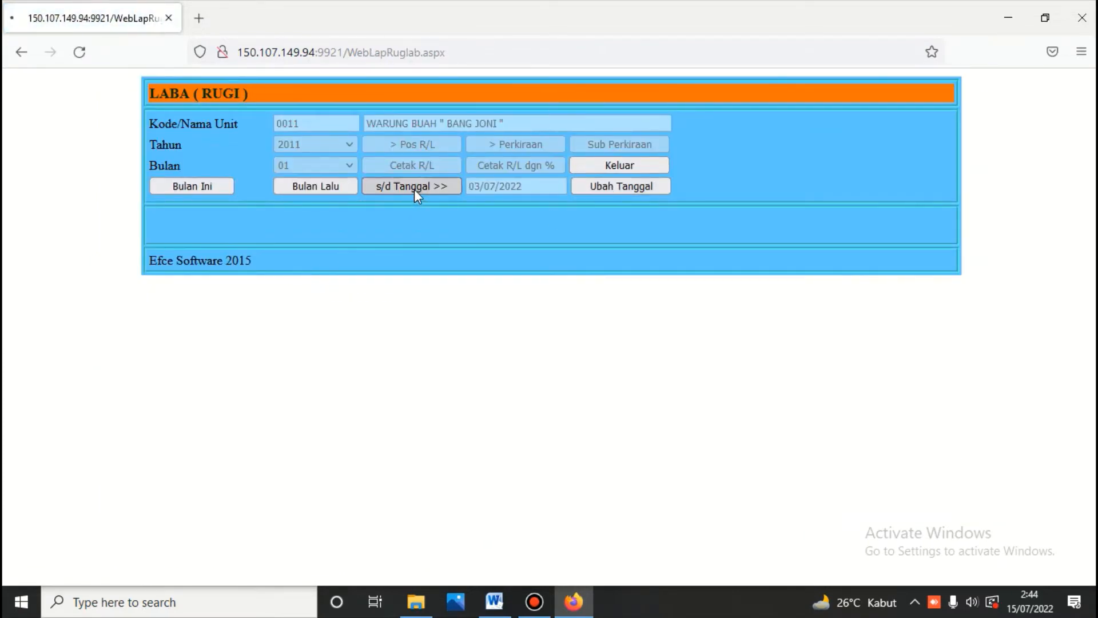
pyautogui.click(414, 186)
pyautogui.click(416, 143)
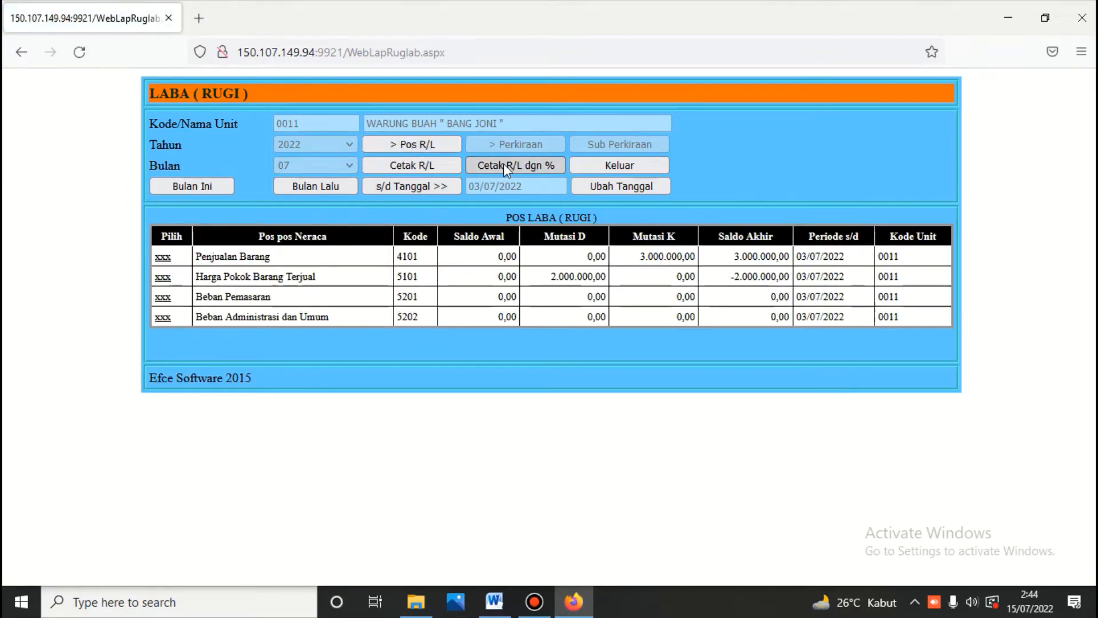
pyautogui.click(503, 166)
# Step: Review the profit and loss report, then go to the Rincian Neraca dan Laba (Rugi) form
pyautogui.scroll(-3, 503, 166)
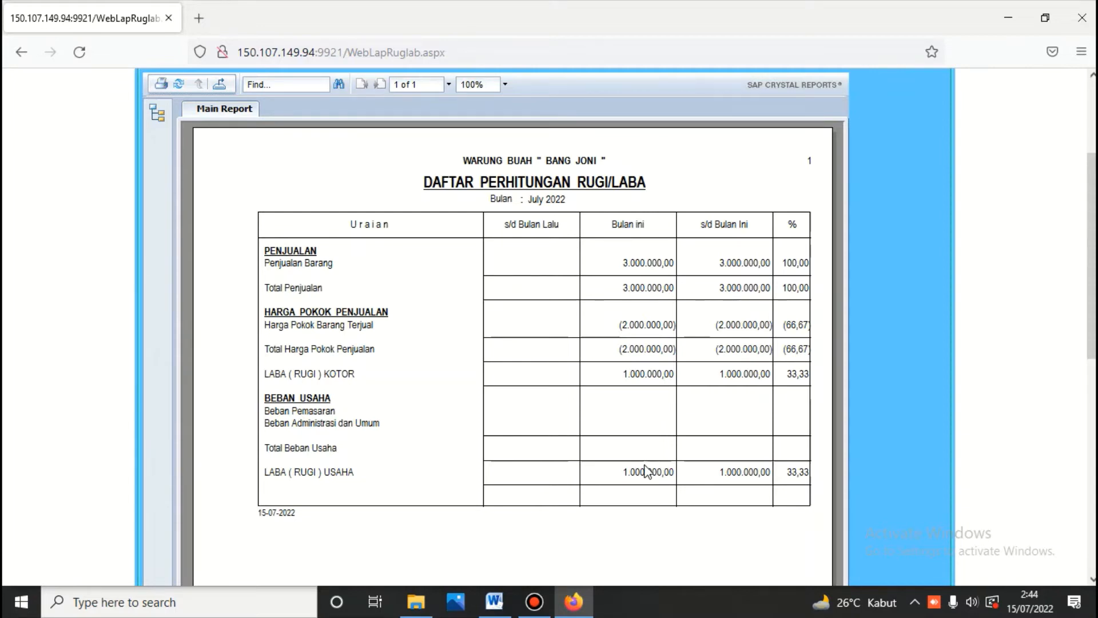
pyautogui.scroll(3, 657, 399)
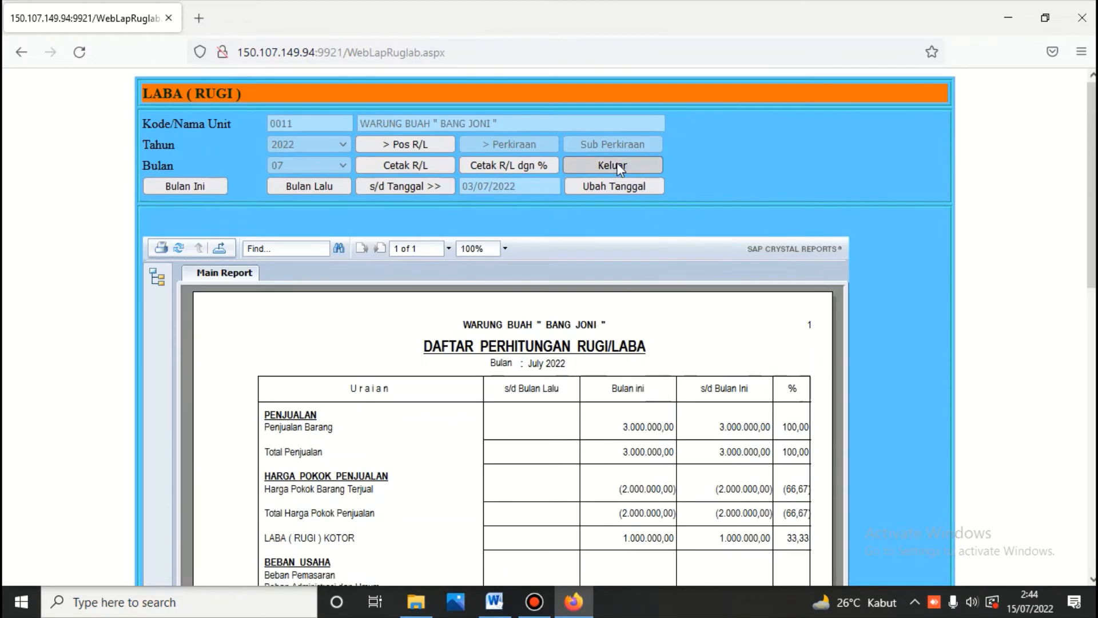
pyautogui.click(620, 167)
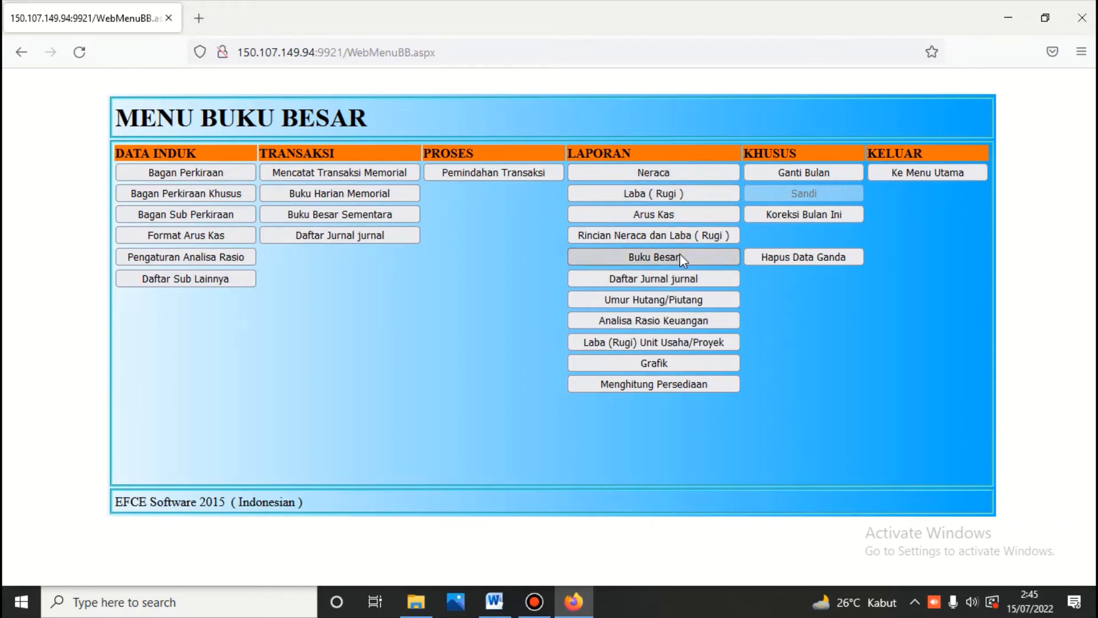
pyautogui.click(656, 237)
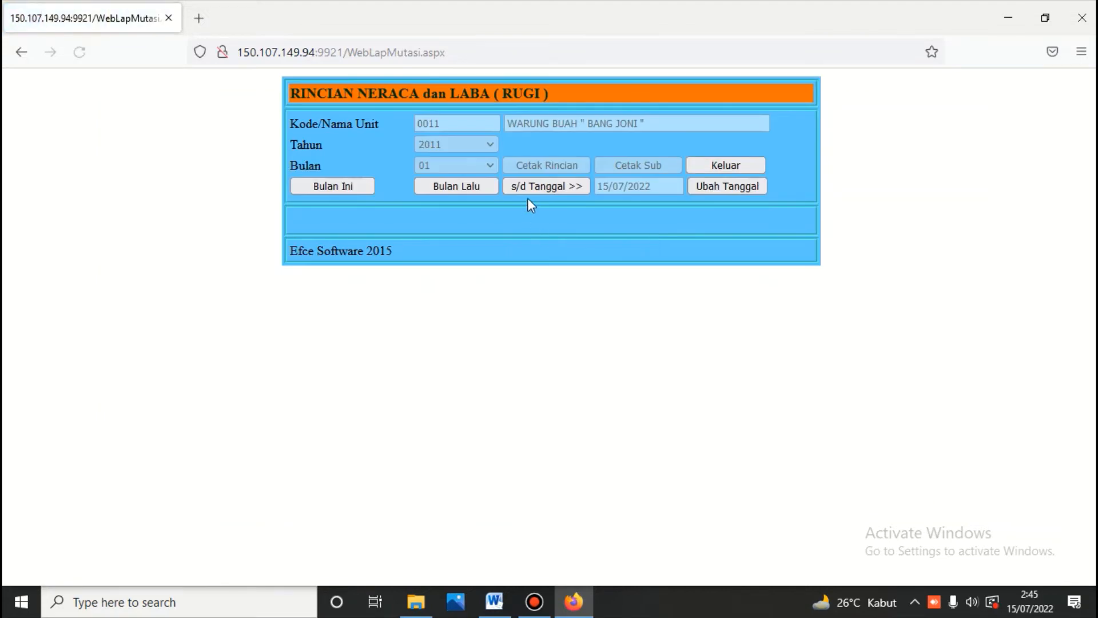
# Step: Generate the Rincian Mutasi report for 01–03 July 2022 and review its first page
pyautogui.click(722, 187)
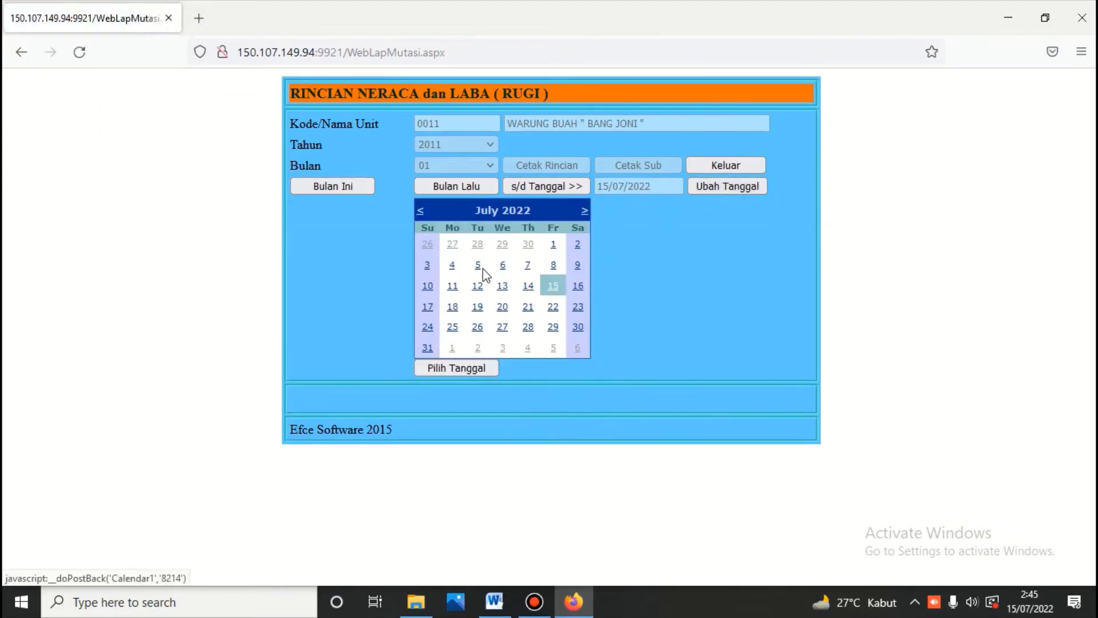
pyautogui.click(428, 266)
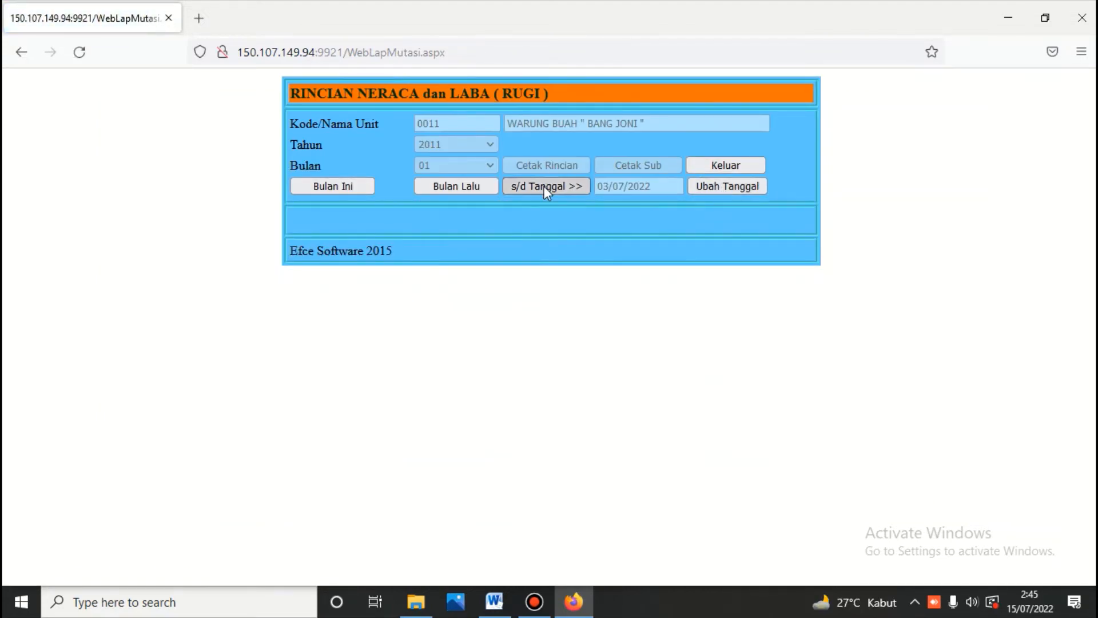
pyautogui.click(544, 187)
pyautogui.click(546, 165)
pyautogui.scroll(-8, 547, 170)
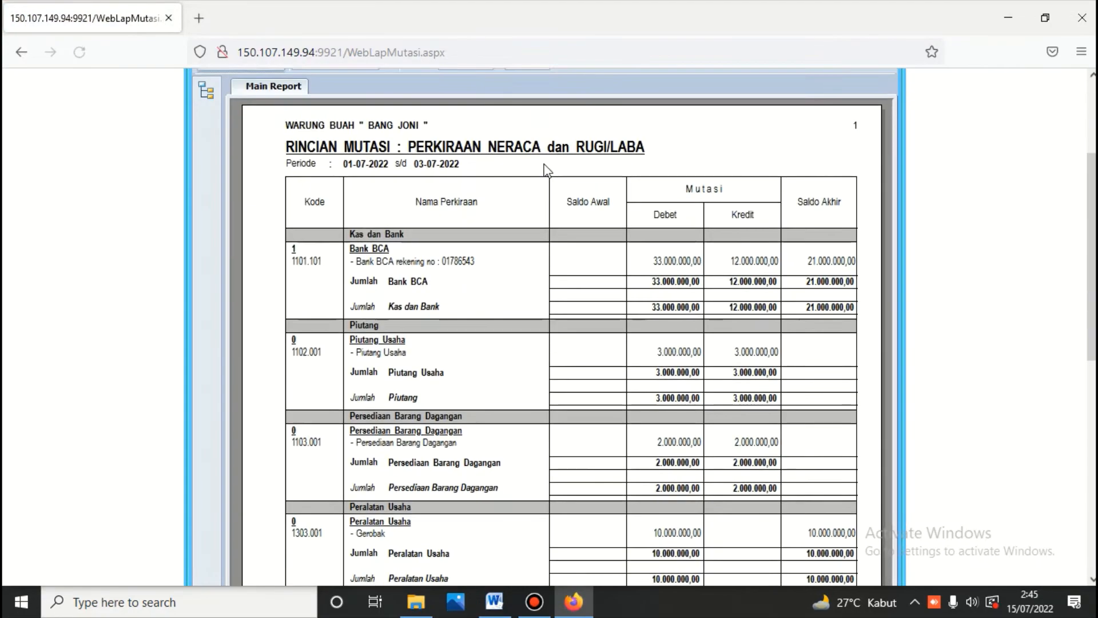
pyautogui.scroll(-5, 546, 170)
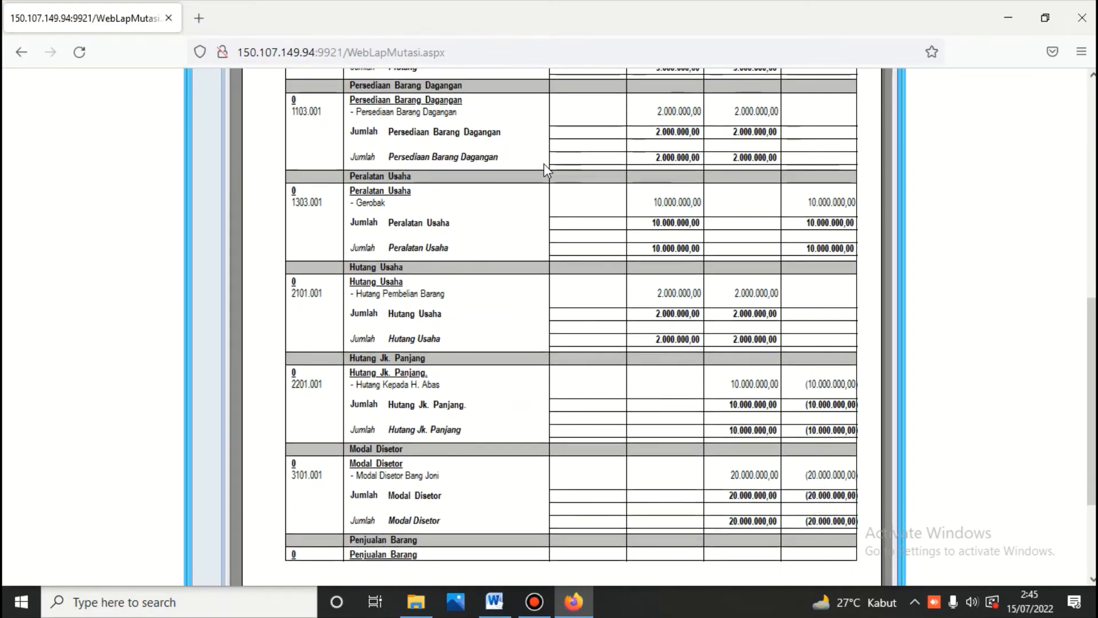
pyautogui.scroll(8, 547, 170)
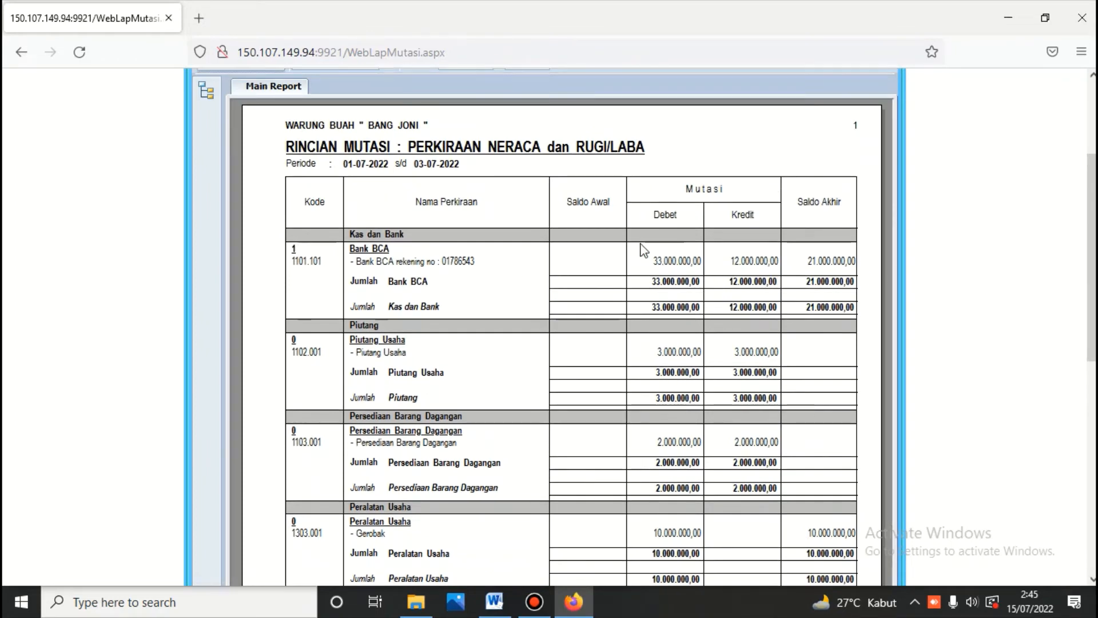
pyautogui.scroll(-2, 797, 261)
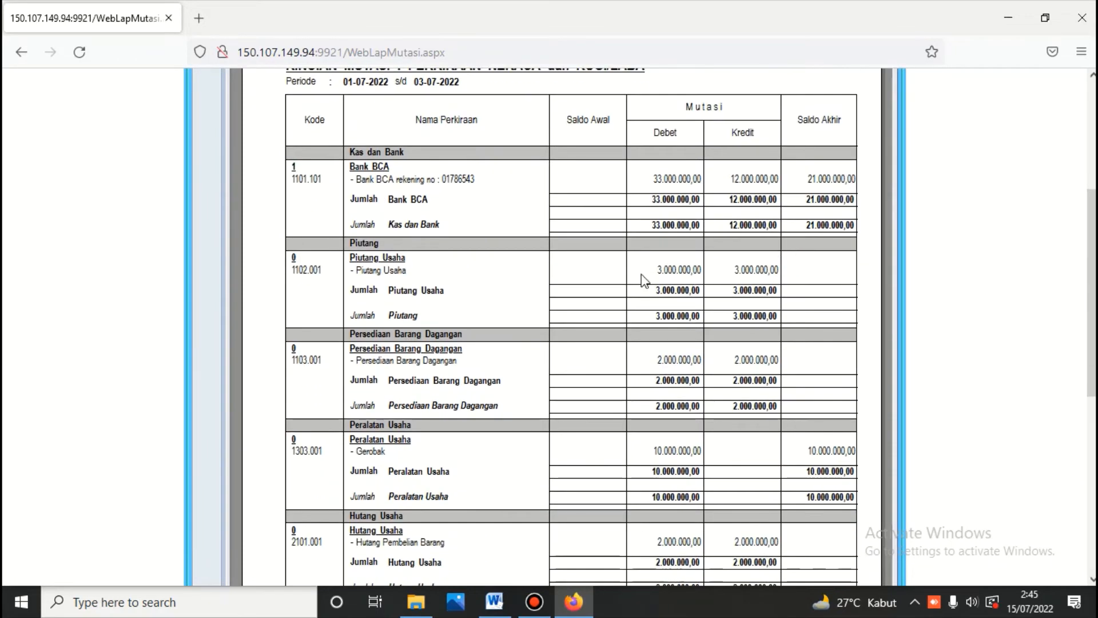
pyautogui.scroll(-2, 784, 279)
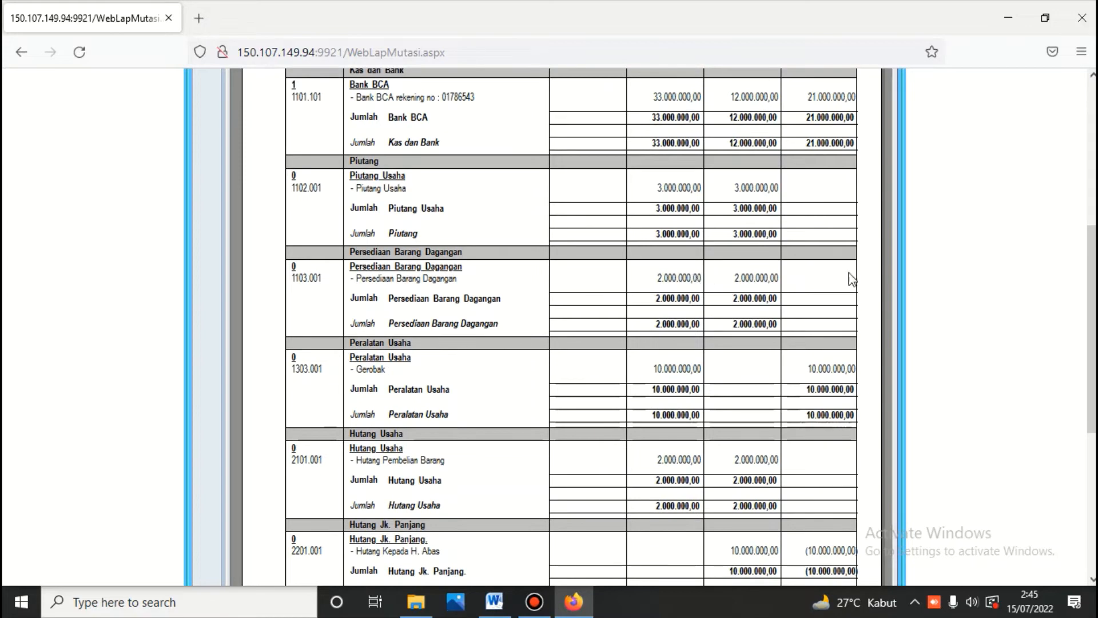
pyautogui.scroll(-4, 741, 288)
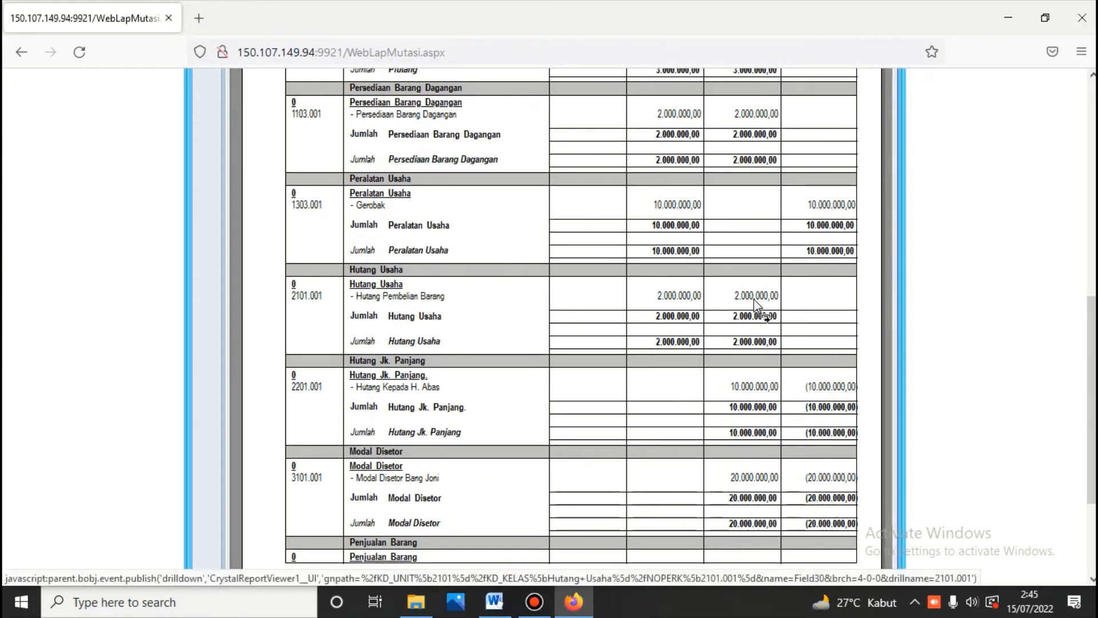
pyautogui.scroll(-4, 755, 303)
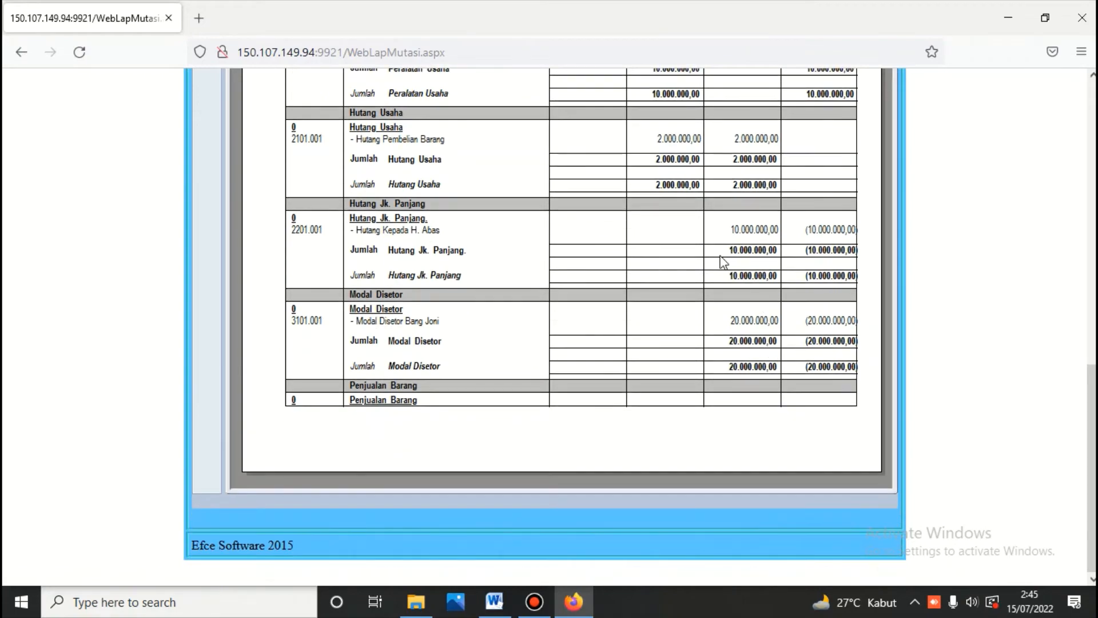
pyautogui.scroll(10, 537, 376)
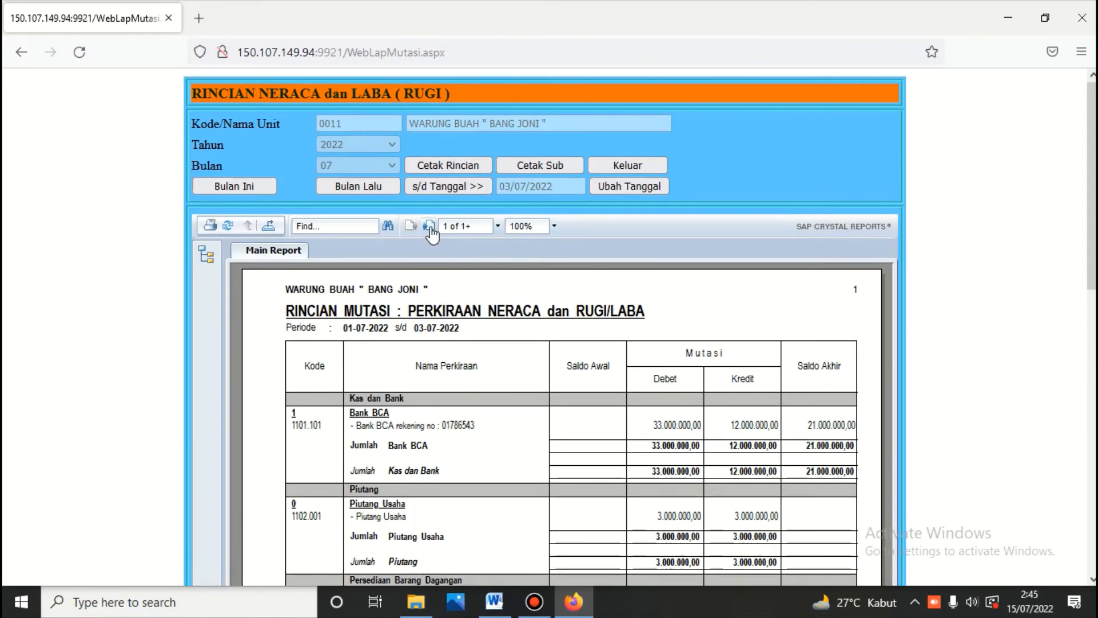
# Step: View page 2 of the report, totalling 52.000.000,00, then exit to Menu Buku Besar
pyautogui.click(429, 226)
pyautogui.scroll(-3, 473, 286)
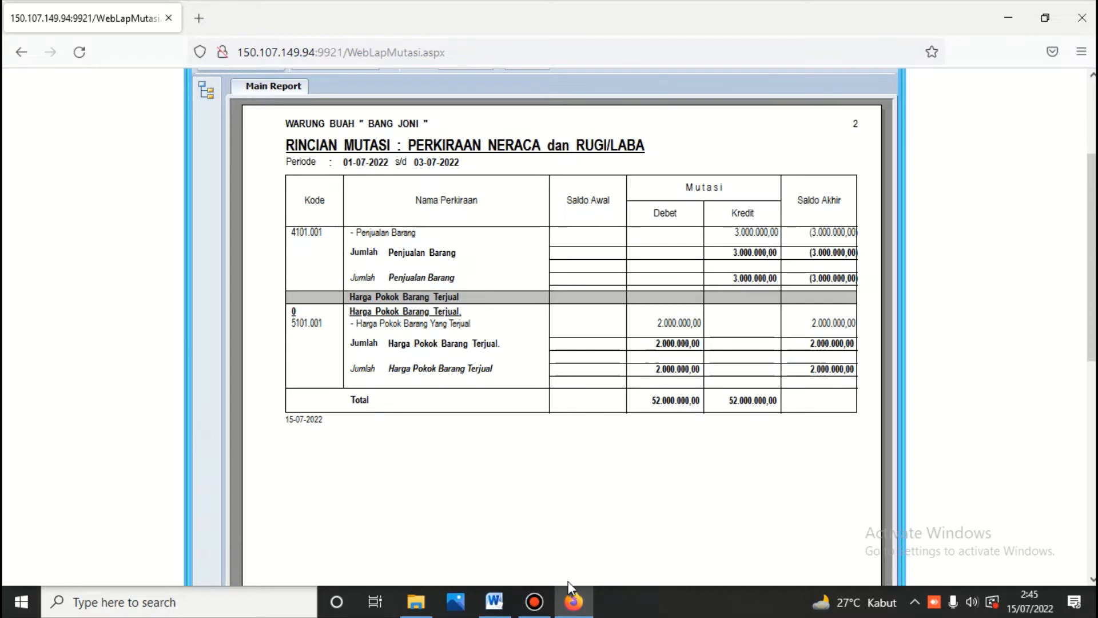
pyautogui.scroll(3, 612, 444)
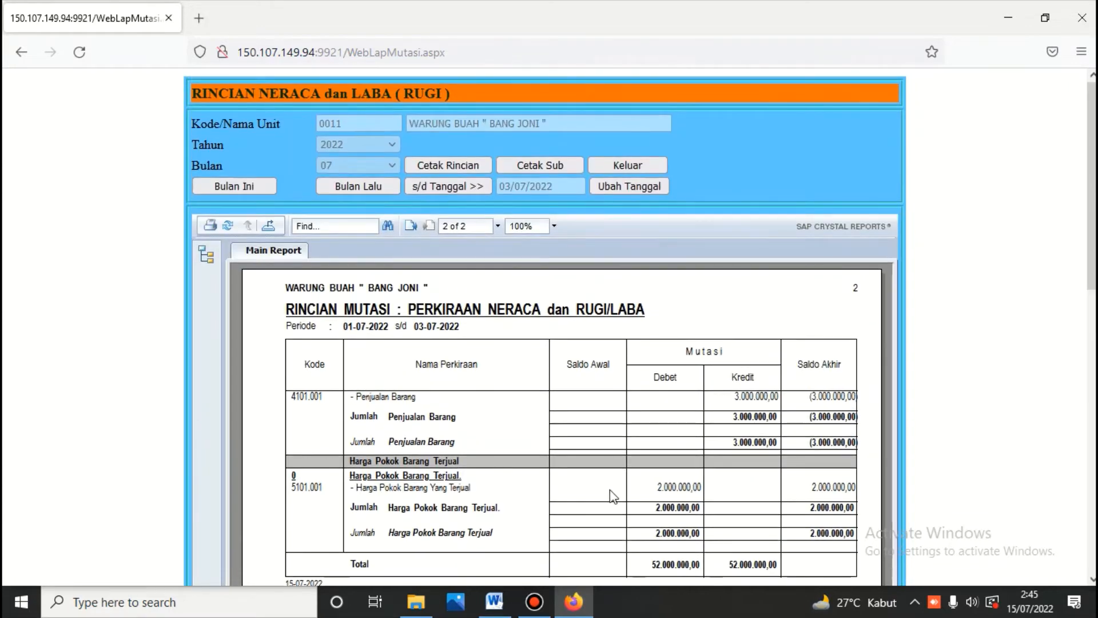
pyautogui.click(618, 166)
# Step: Print the monthly Buku Besar for 01–03 July 2022, accounts Kas Kecil through Biaya Keamanan
pyautogui.click(658, 257)
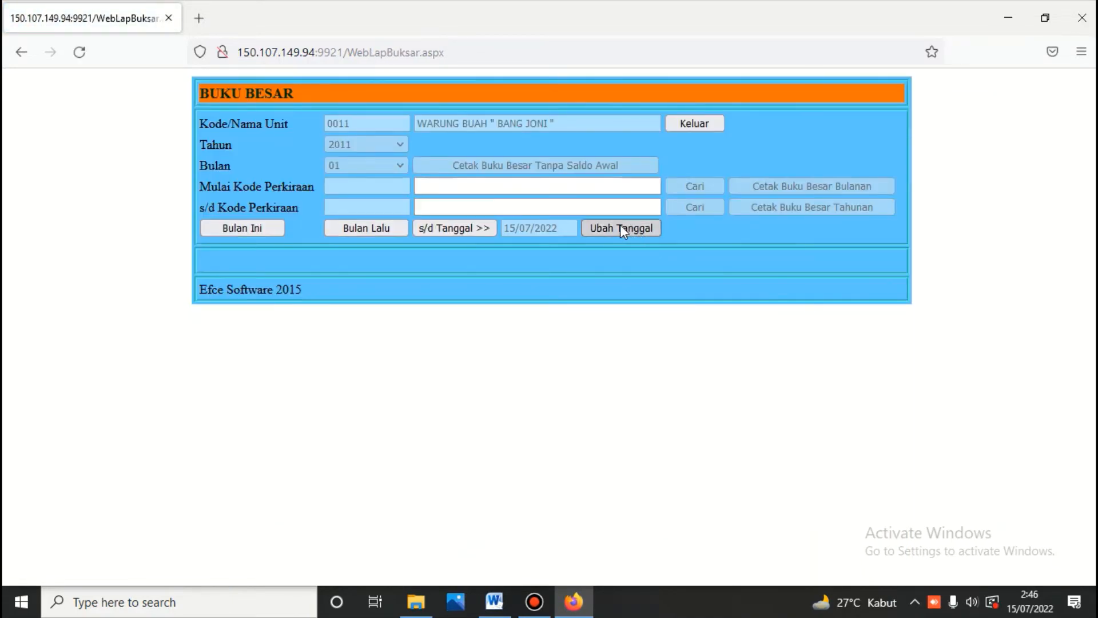
pyautogui.click(622, 229)
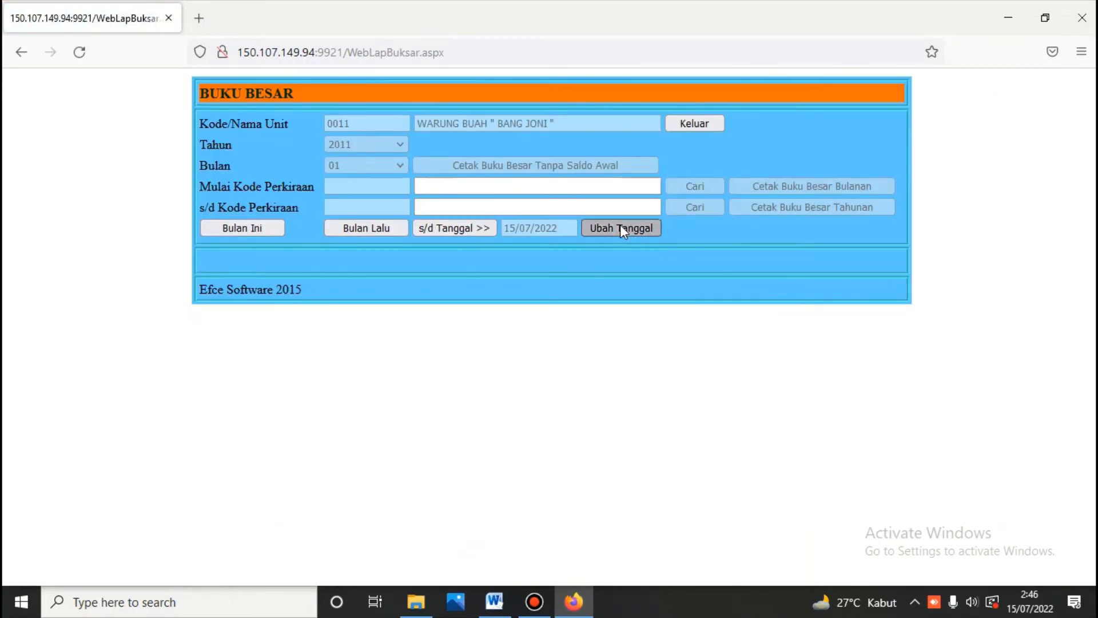
pyautogui.click(338, 309)
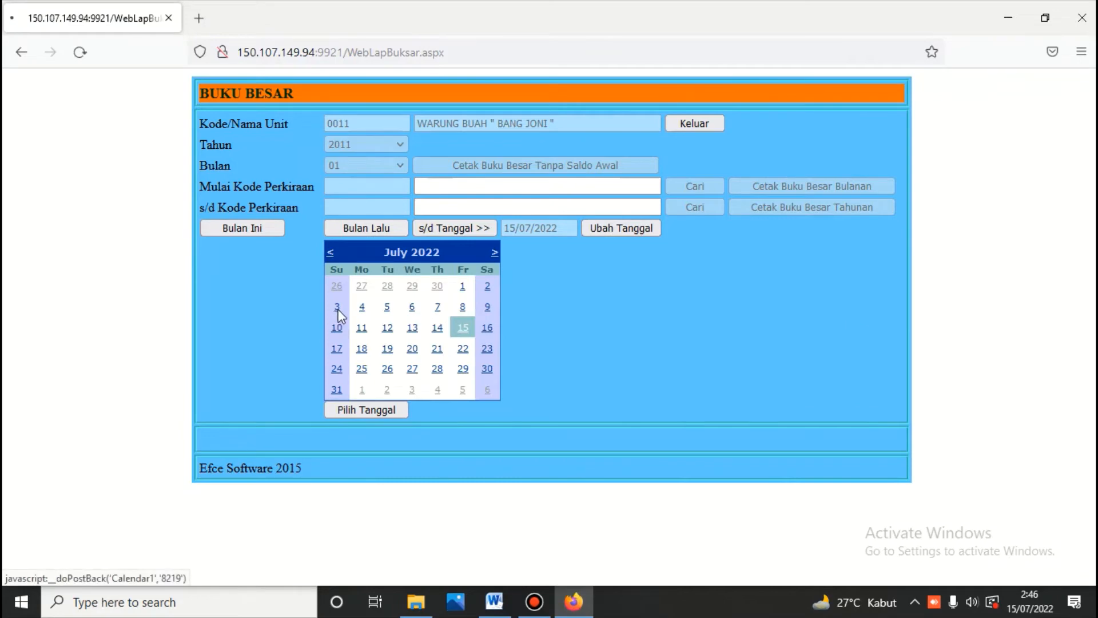
pyautogui.click(440, 228)
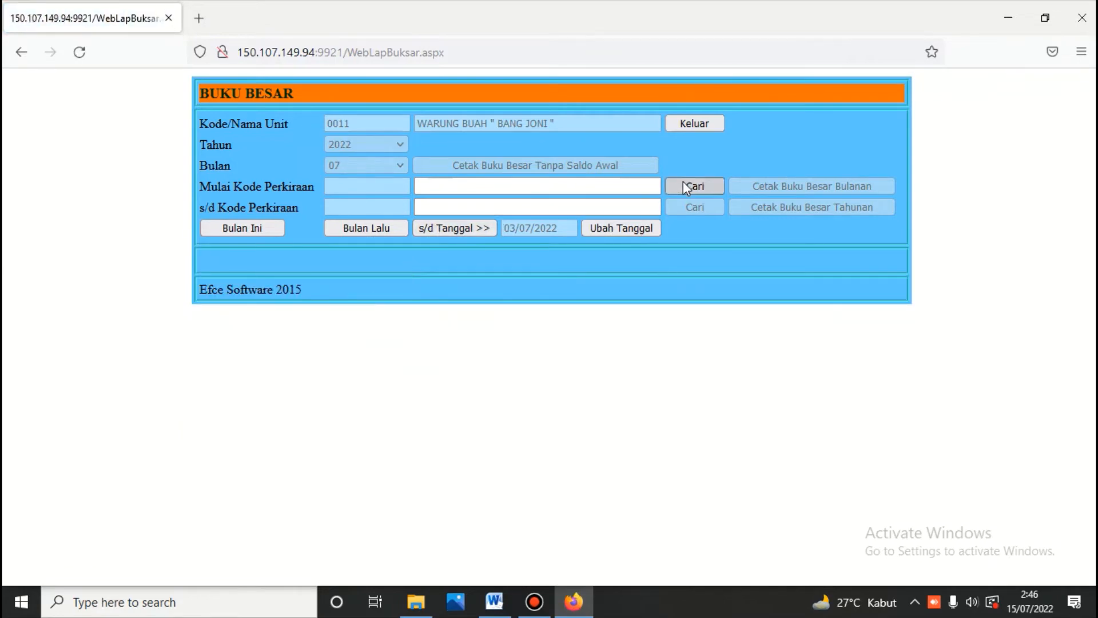
pyautogui.click(684, 183)
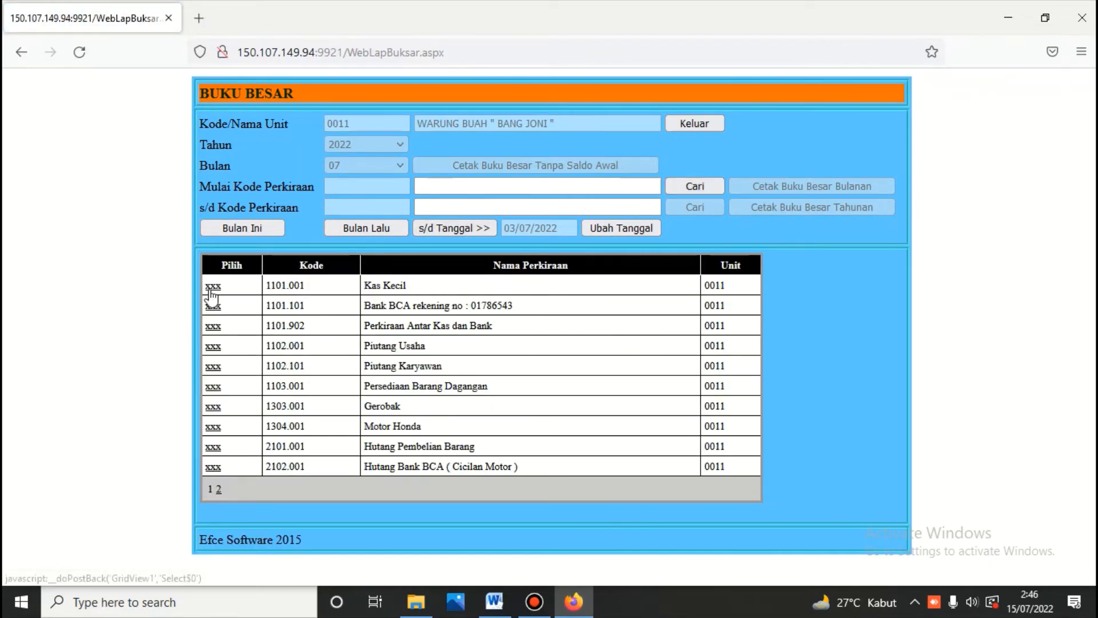
pyautogui.click(212, 285)
pyautogui.click(693, 209)
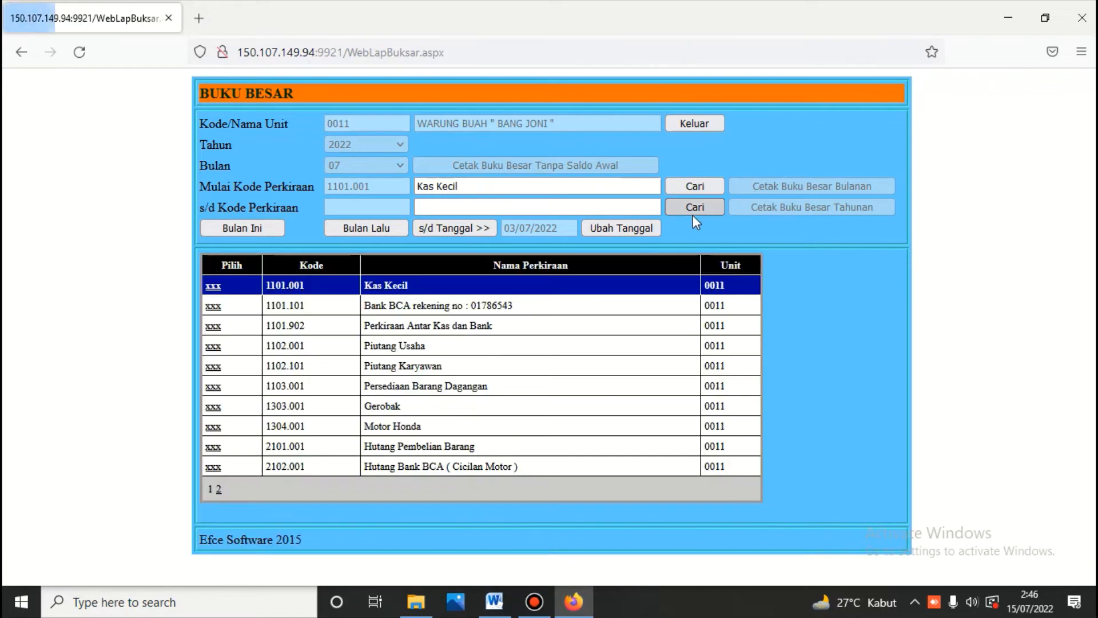
pyautogui.click(219, 489)
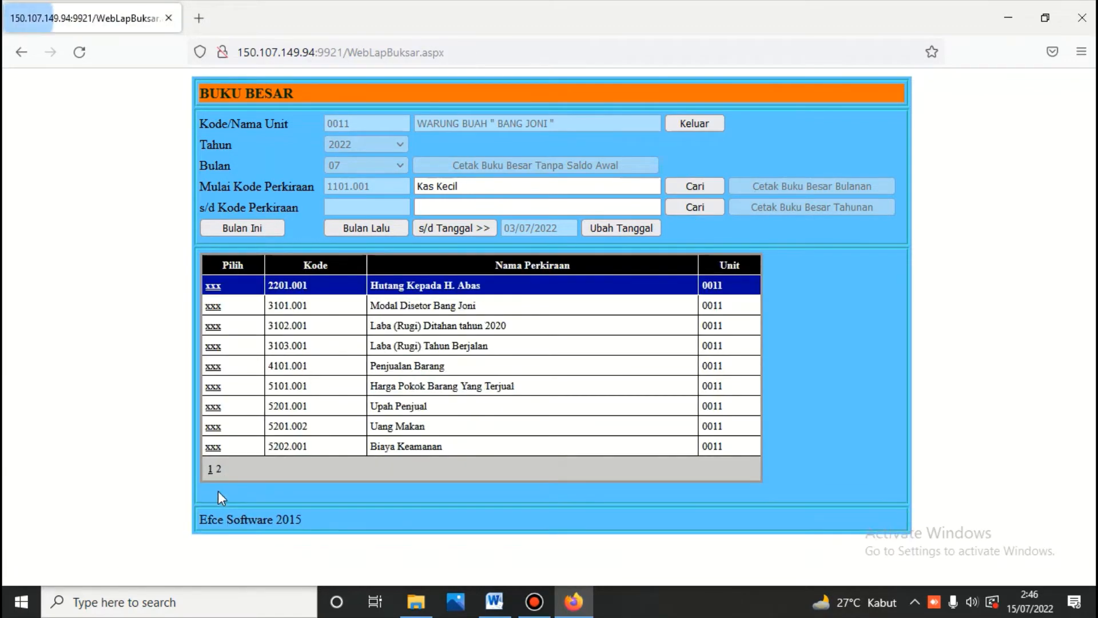
pyautogui.click(212, 447)
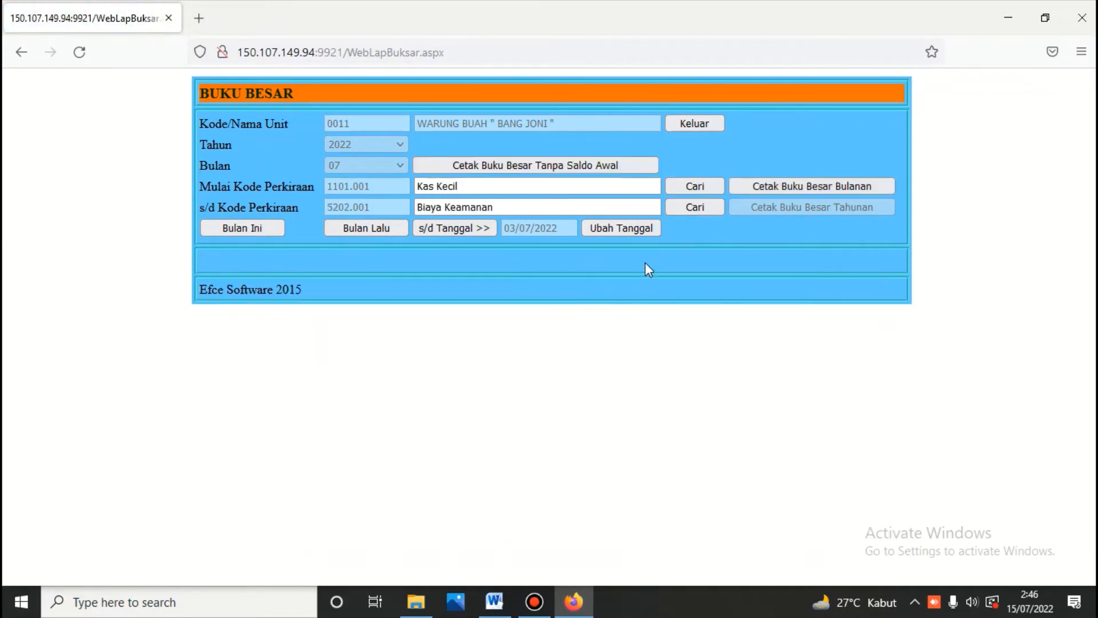
pyautogui.click(791, 189)
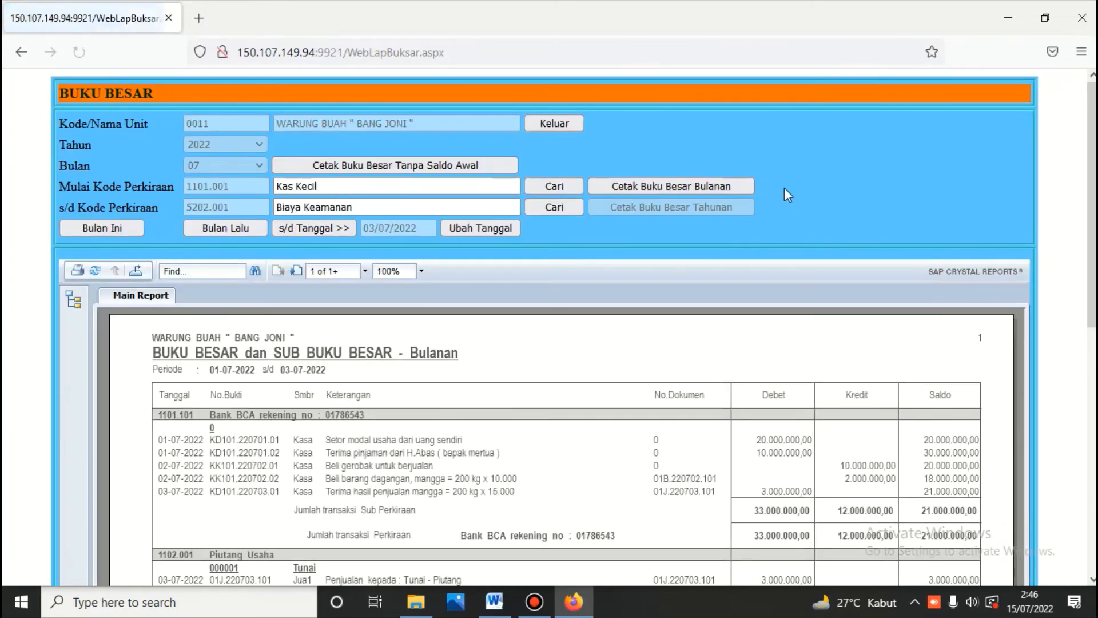
# Step: Read through the ledger, with Bank BCA at 21.000.000,00, then return to the main menu
pyautogui.scroll(-5, 784, 188)
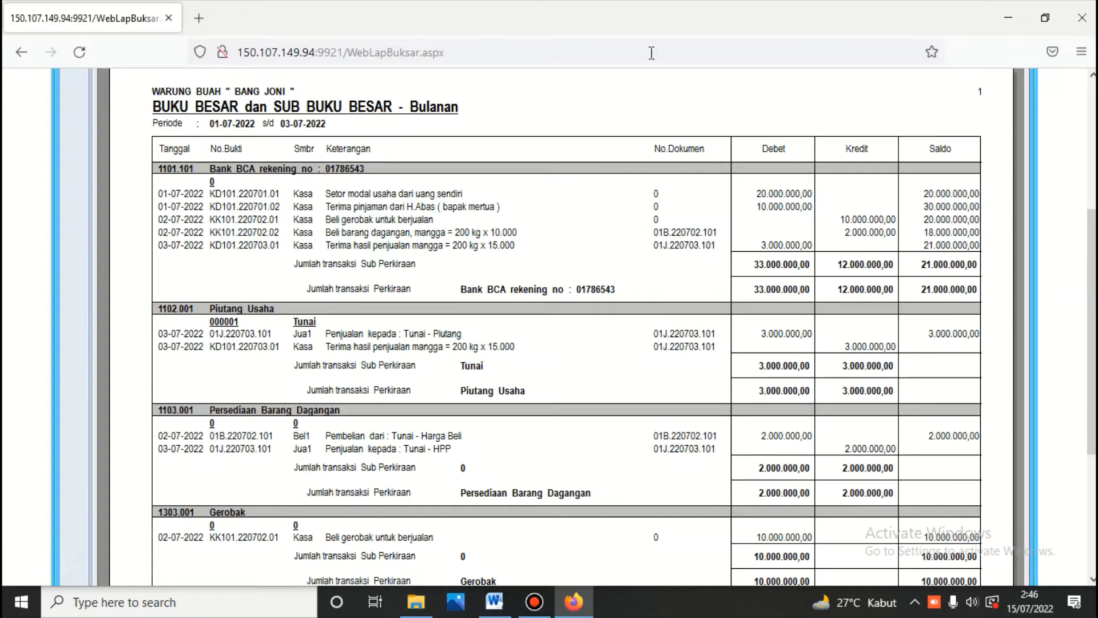
pyautogui.scroll(-3, 426, 214)
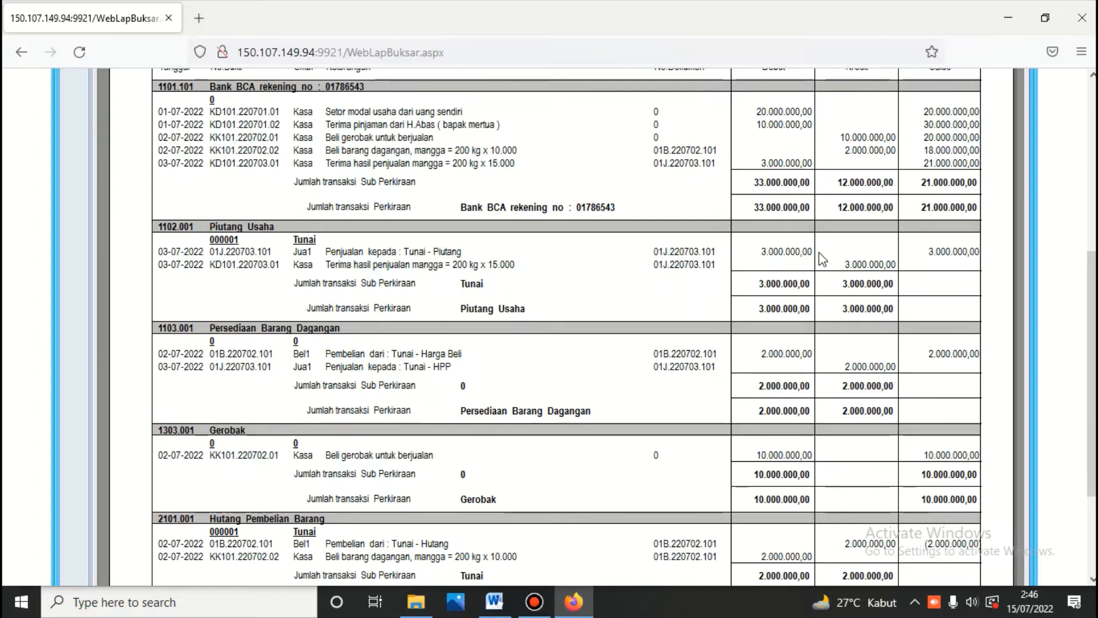
pyautogui.scroll(-3, 824, 260)
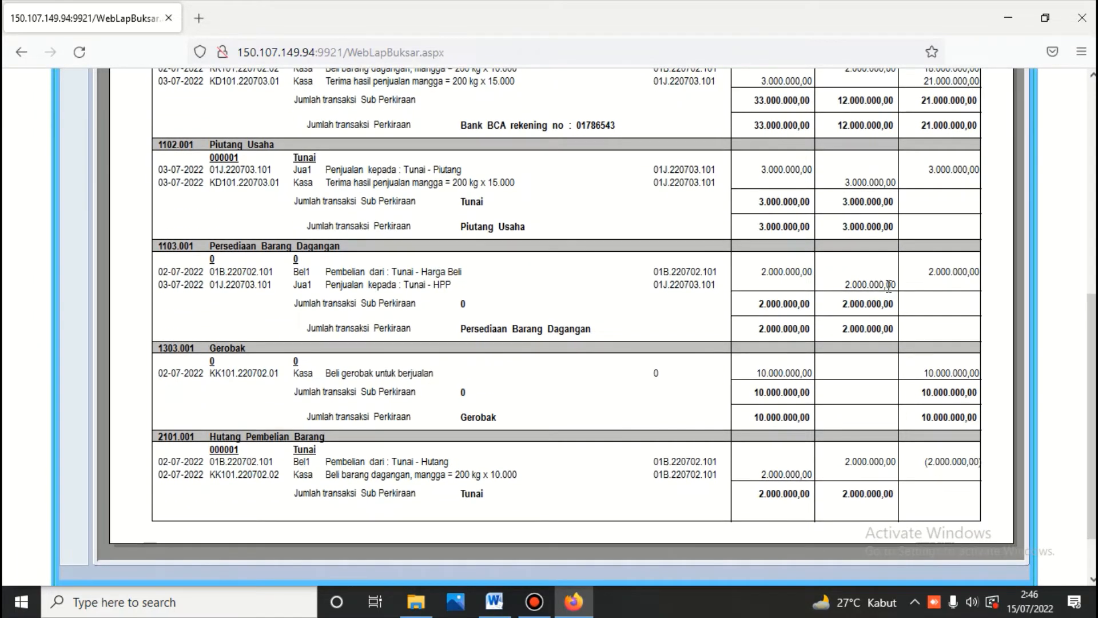
pyautogui.scroll(-2, 847, 296)
pyautogui.scroll(12, 665, 330)
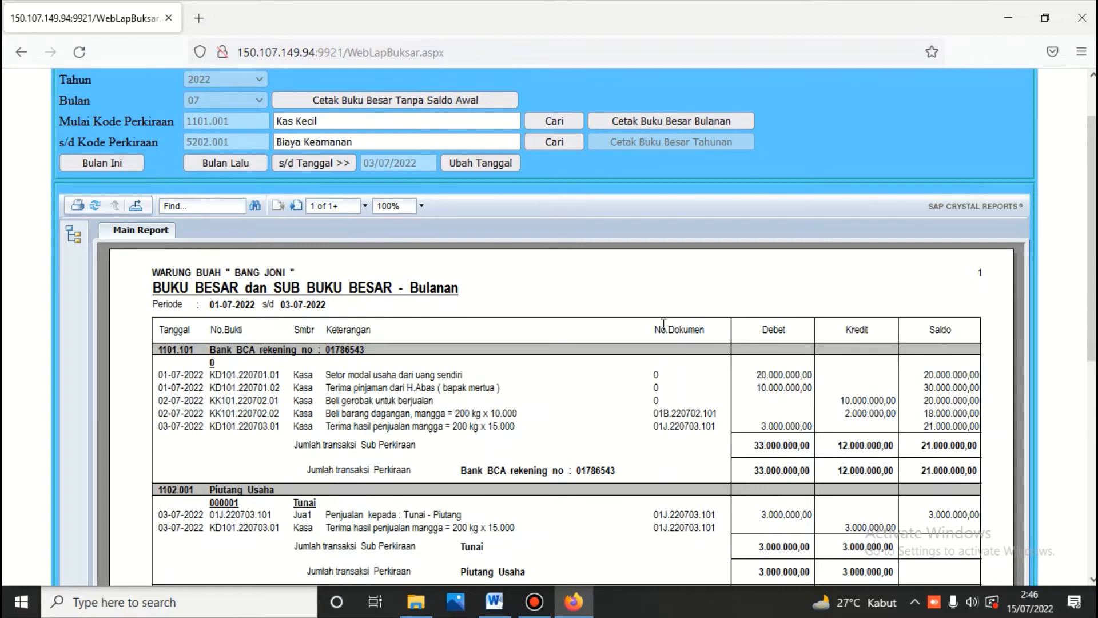
pyautogui.scroll(2, 664, 324)
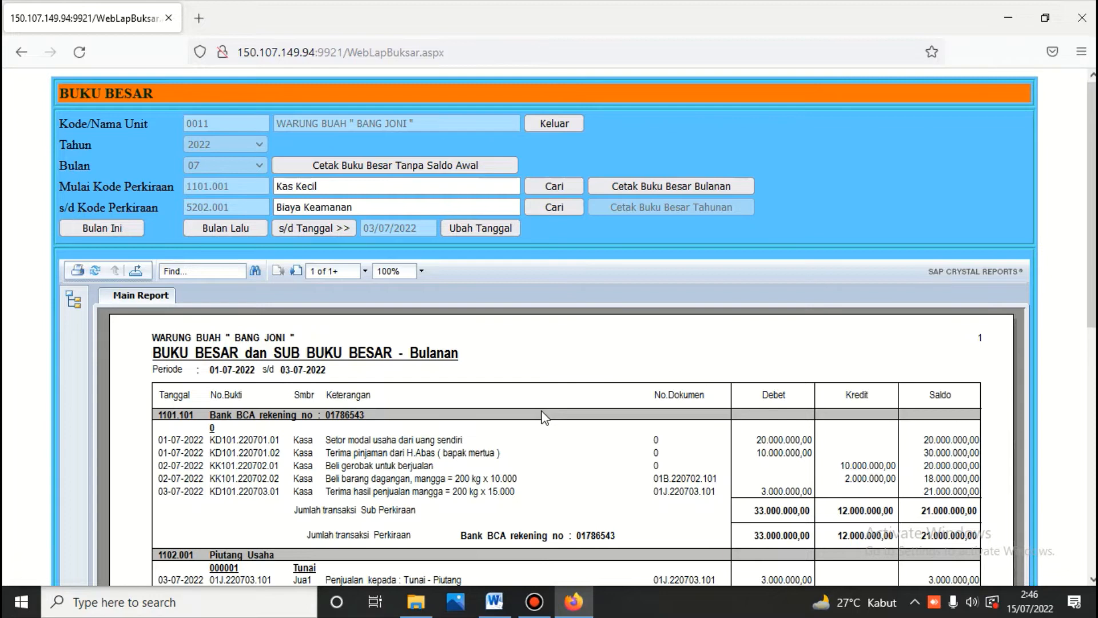
pyautogui.scroll(-7, 544, 417)
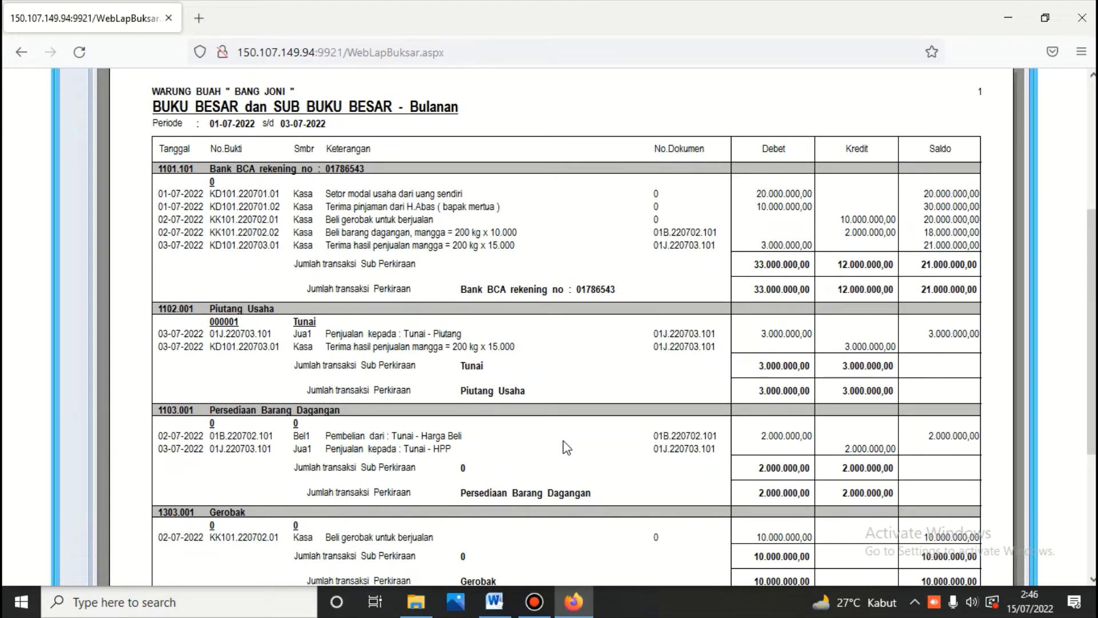
pyautogui.scroll(-6, 565, 445)
pyautogui.scroll(9, 567, 445)
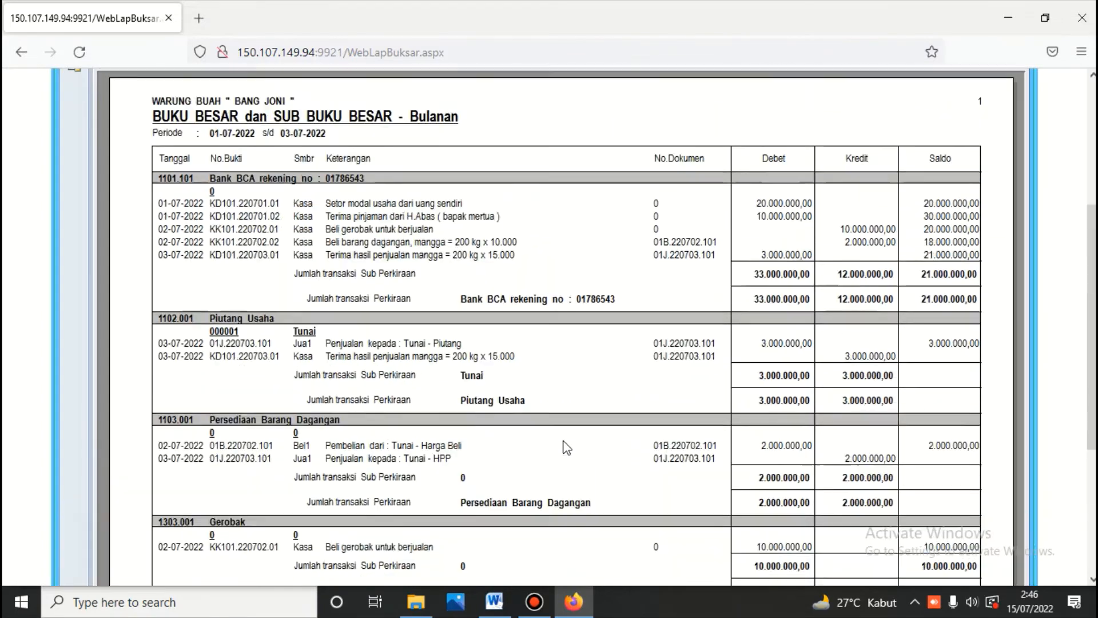
pyautogui.scroll(4, 580, 434)
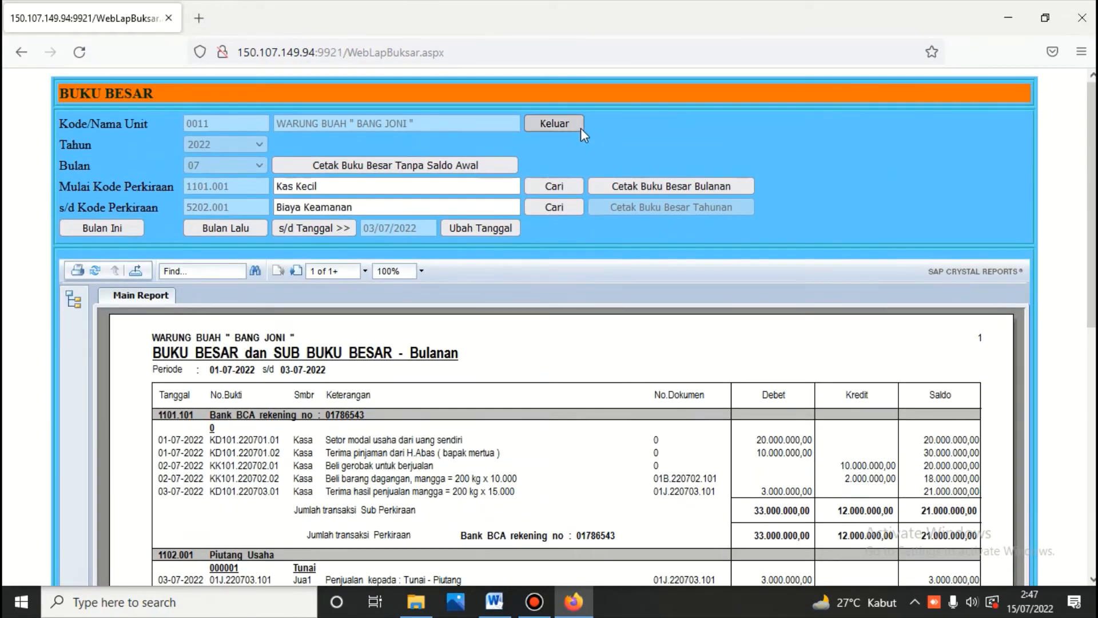
pyautogui.click(566, 122)
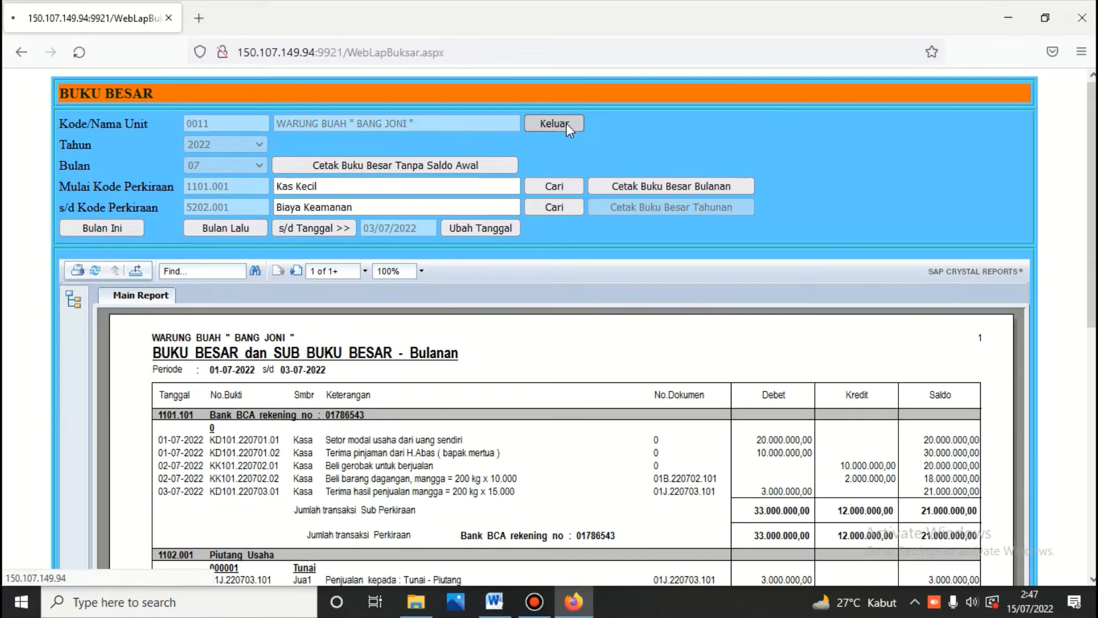
pyautogui.click(885, 170)
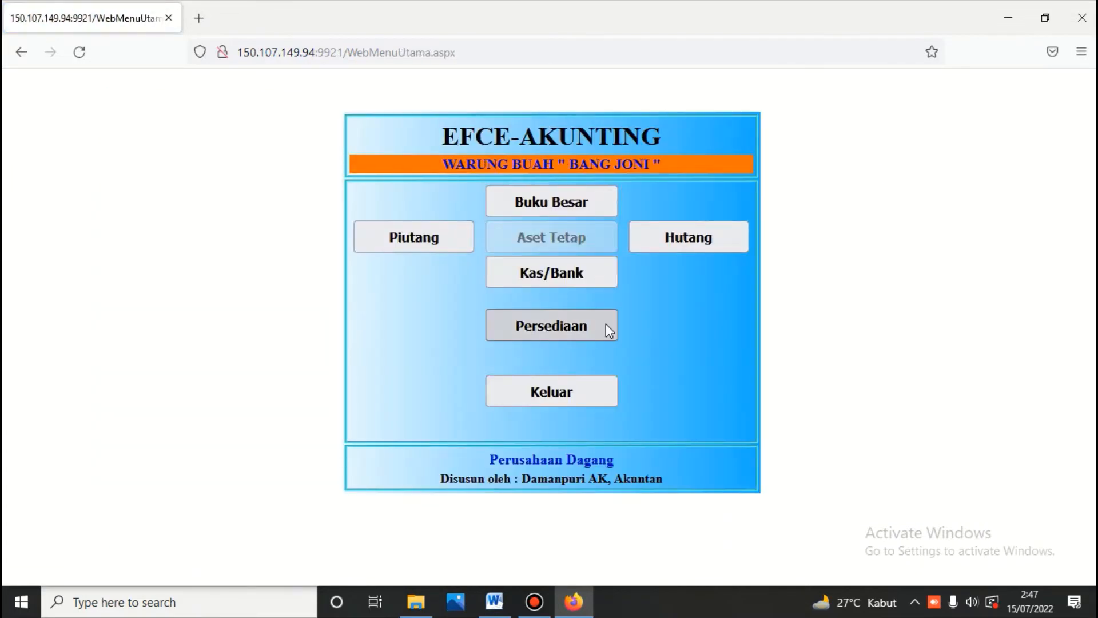
# Step: Log into the Kas/Bank module with its password and bring up the Word accounting document
pyautogui.click(572, 275)
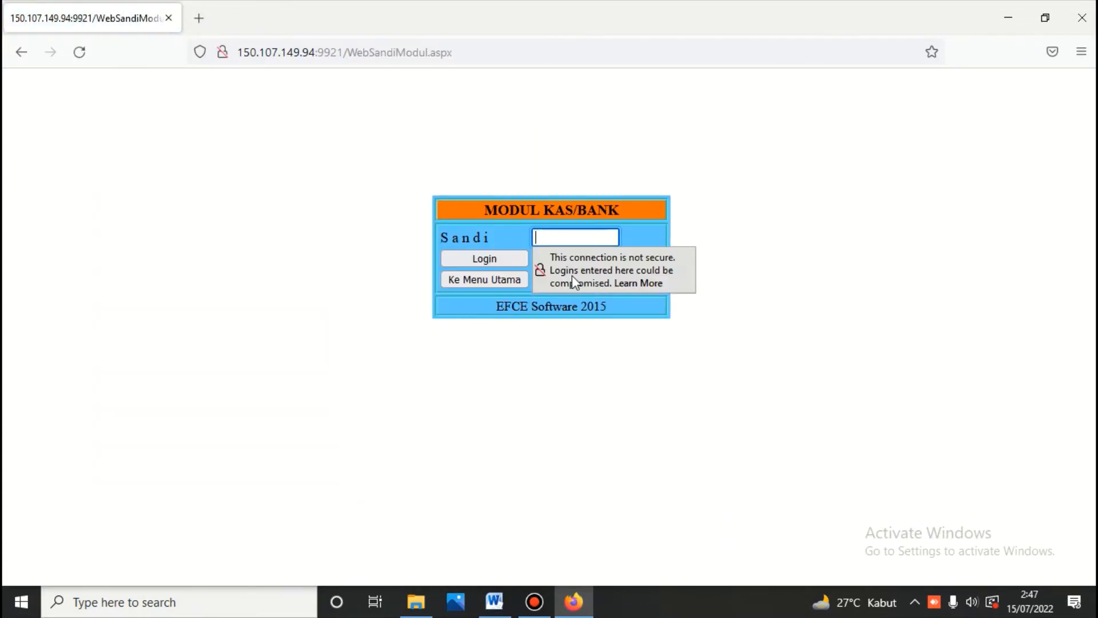
pyautogui.write('•••')
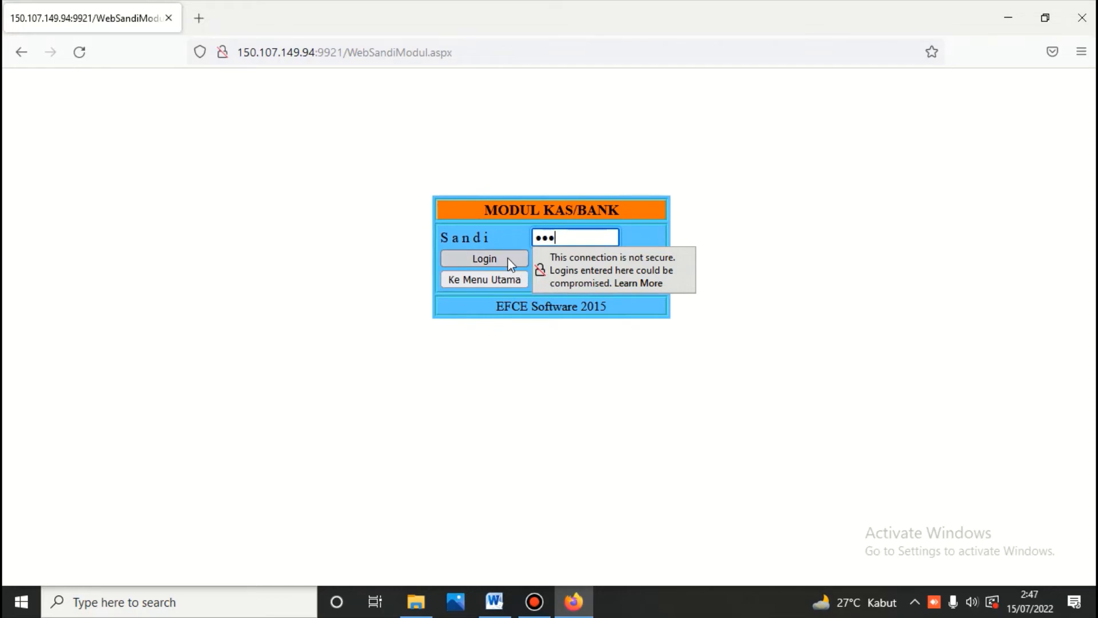
pyautogui.click(507, 257)
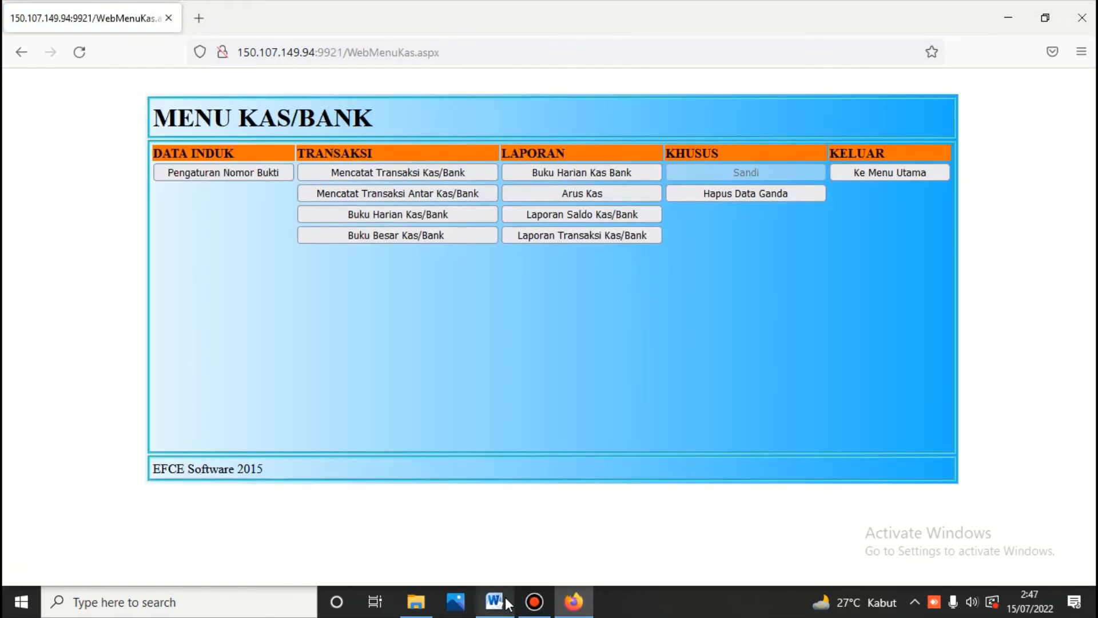
pyautogui.click(495, 600)
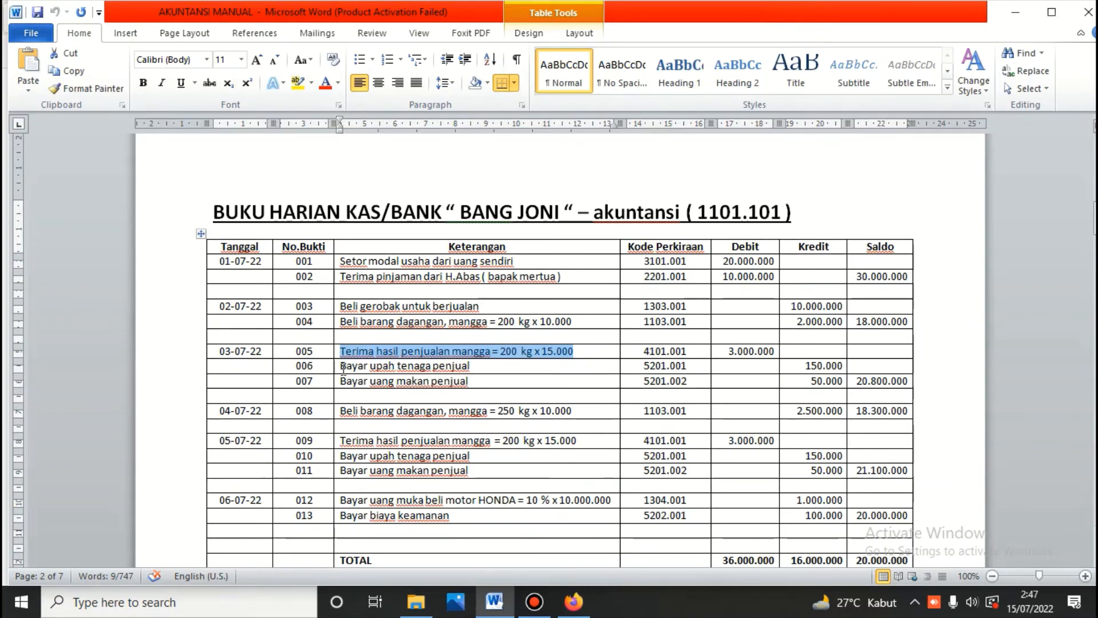
# Step: Copy entry 006's description 'Bayar upah tenaga penjual' from the Word ledger table
pyautogui.moveTo(344, 366); pyautogui.dragTo(469, 377)
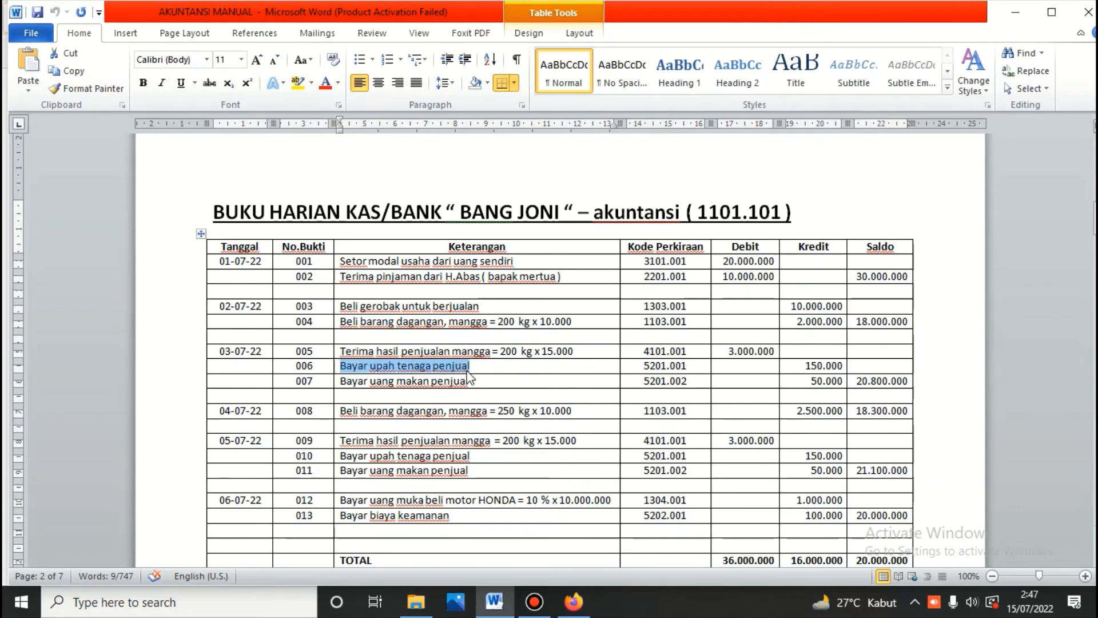
pyautogui.rightClick(462, 366)
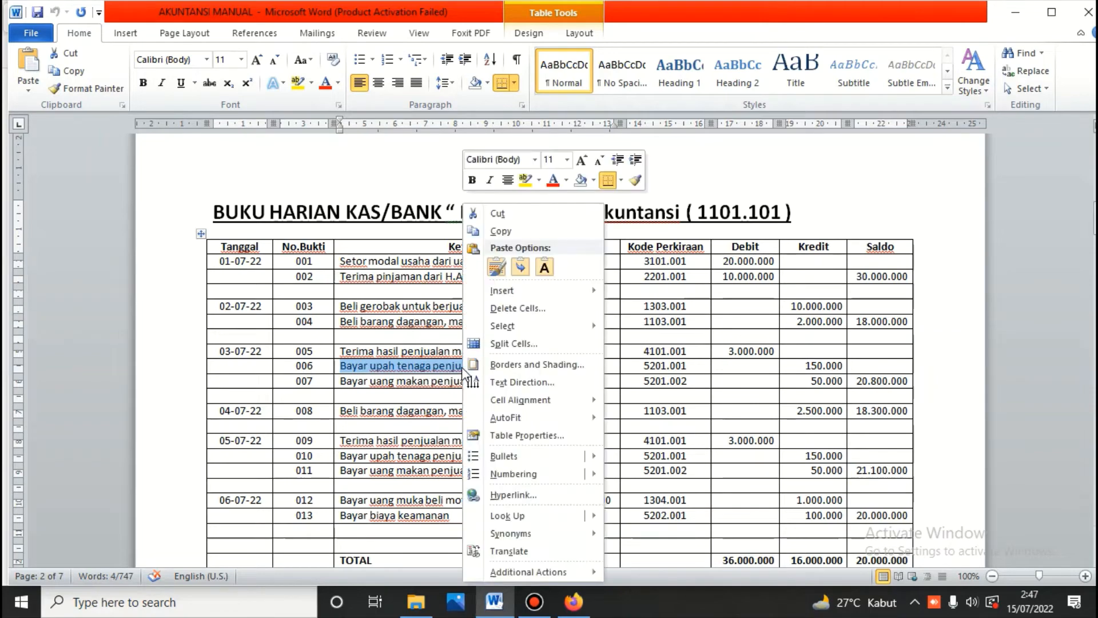
pyautogui.click(503, 230)
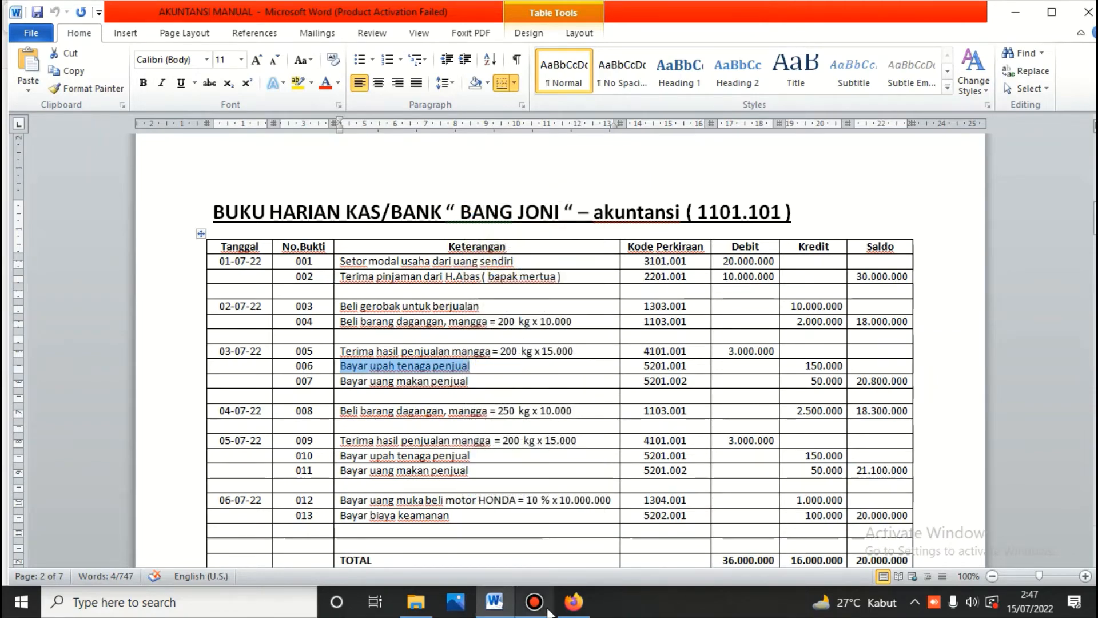
pyautogui.click(568, 605)
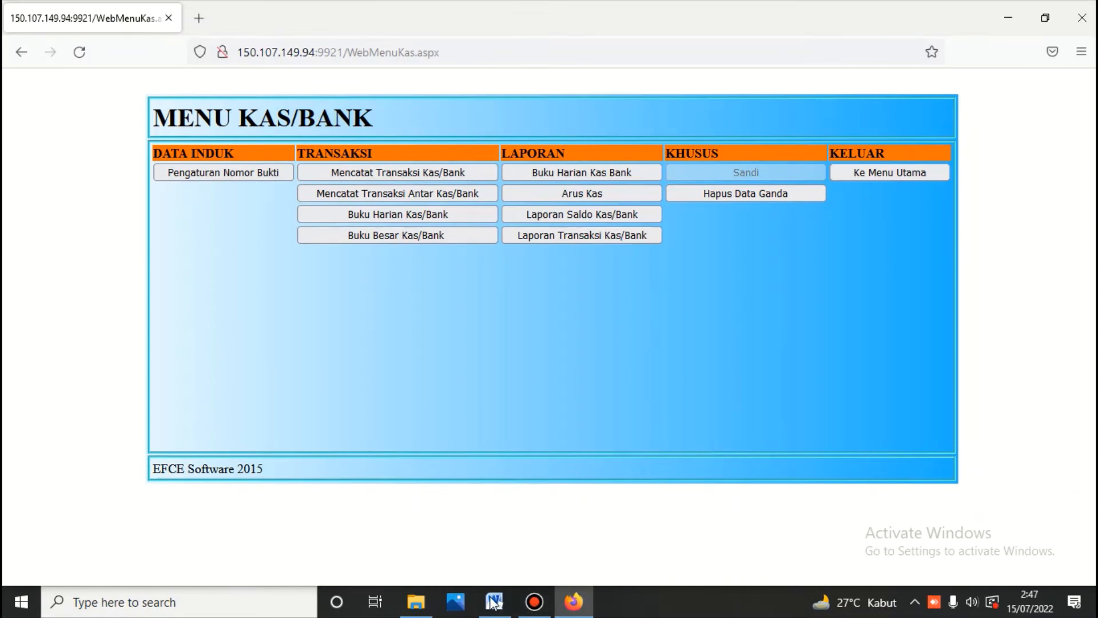
pyautogui.click(493, 602)
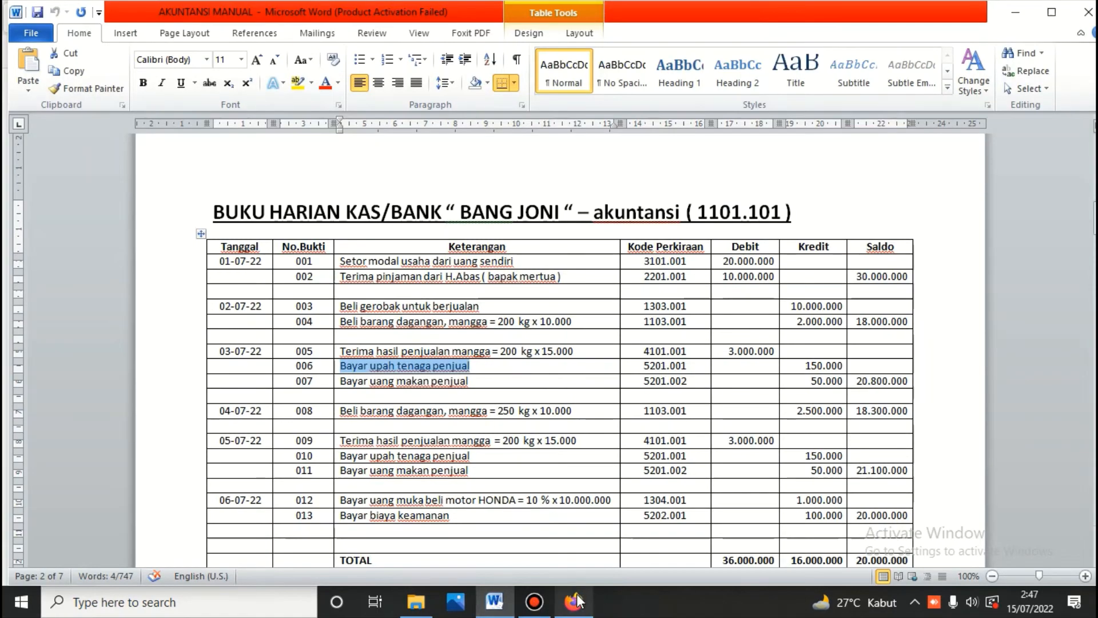
pyautogui.click(574, 602)
# Step: Start a new Bank BCA cash payment voucher dated 3 July 2022
pyautogui.click(389, 173)
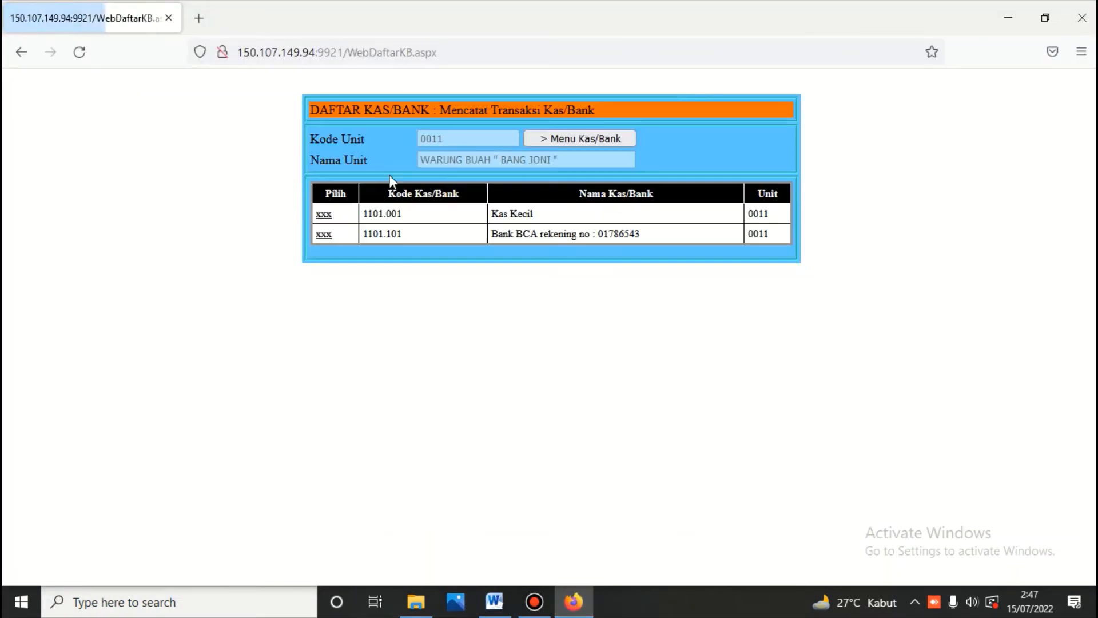
pyautogui.click(328, 234)
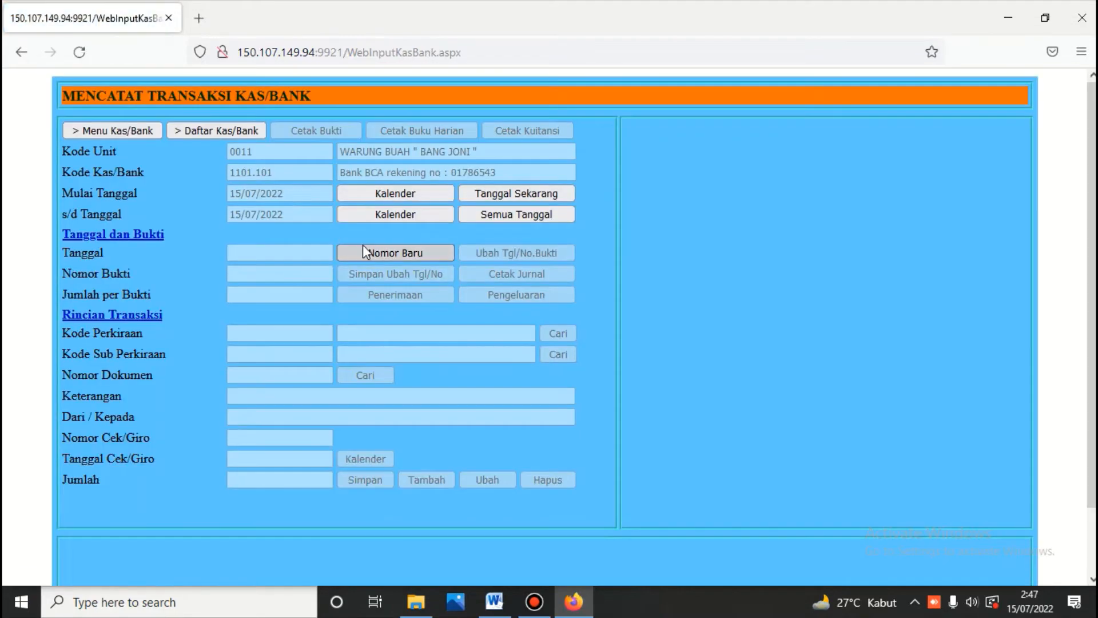
pyautogui.click(366, 255)
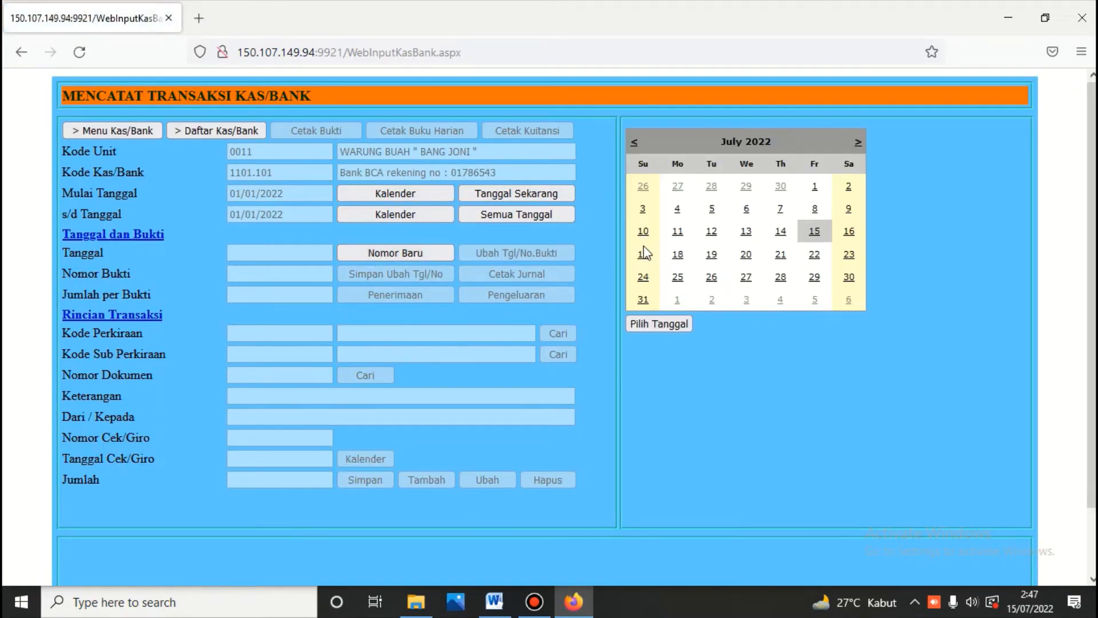
pyautogui.click(643, 209)
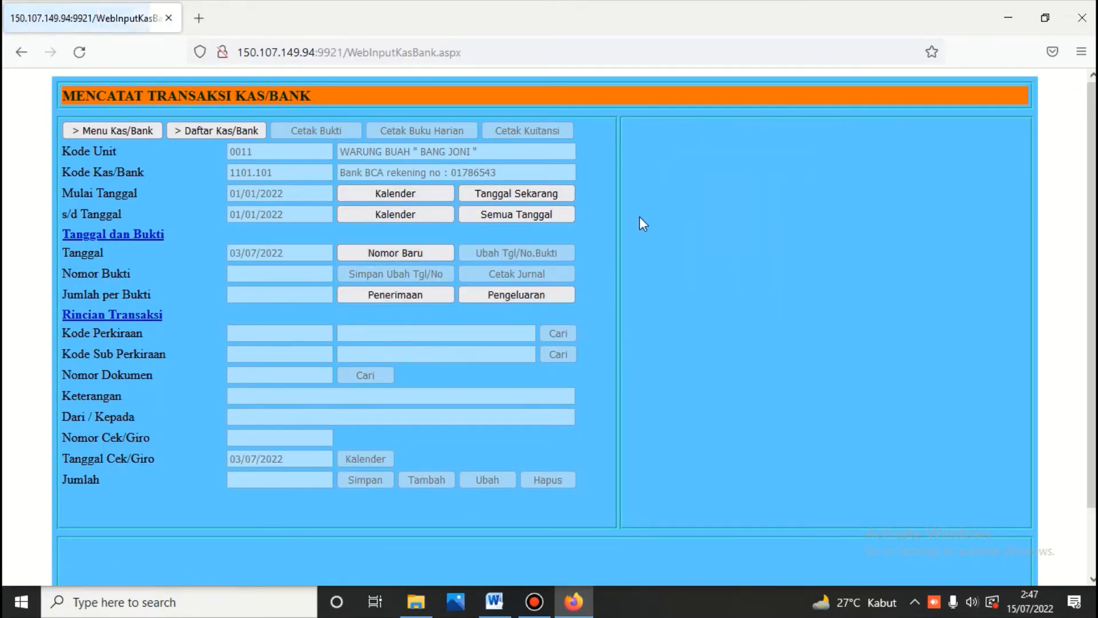
pyautogui.click(548, 294)
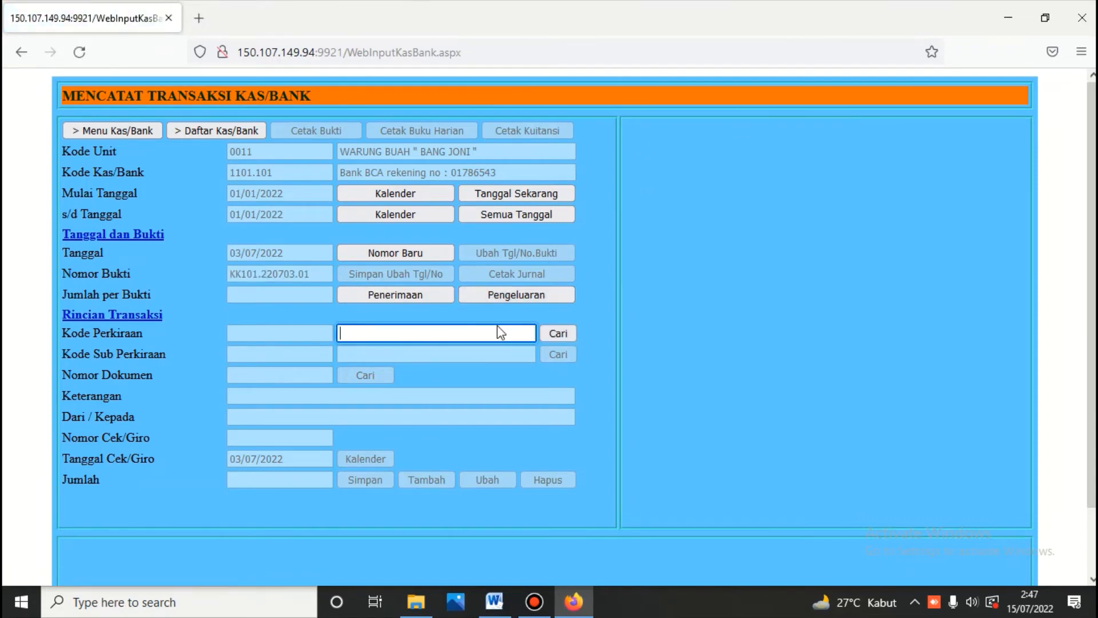
pyautogui.click(494, 602)
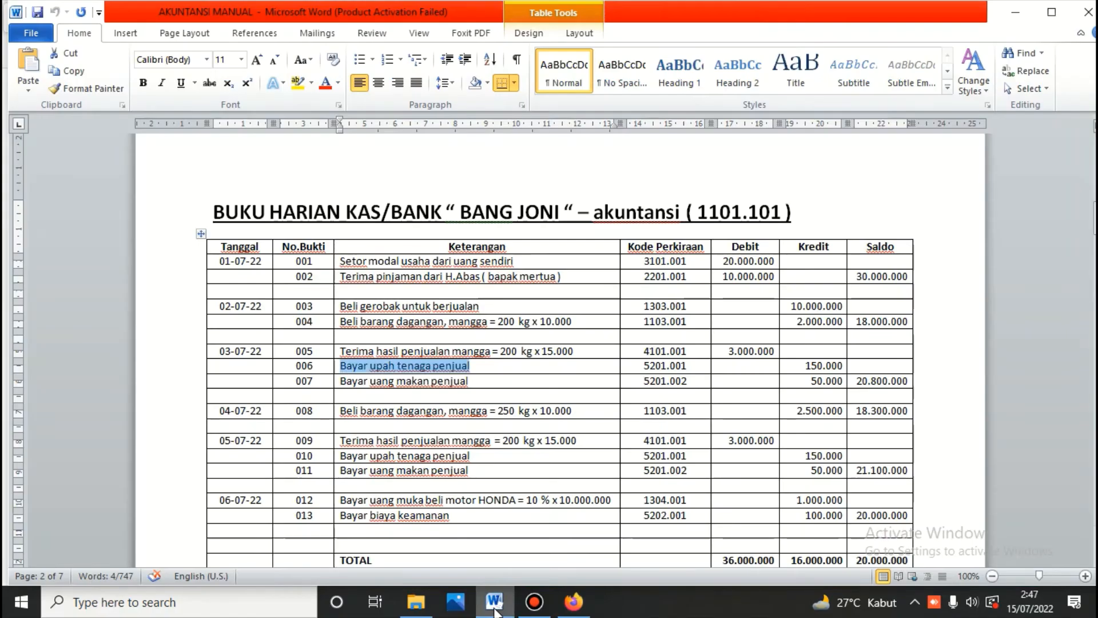
pyautogui.click(496, 610)
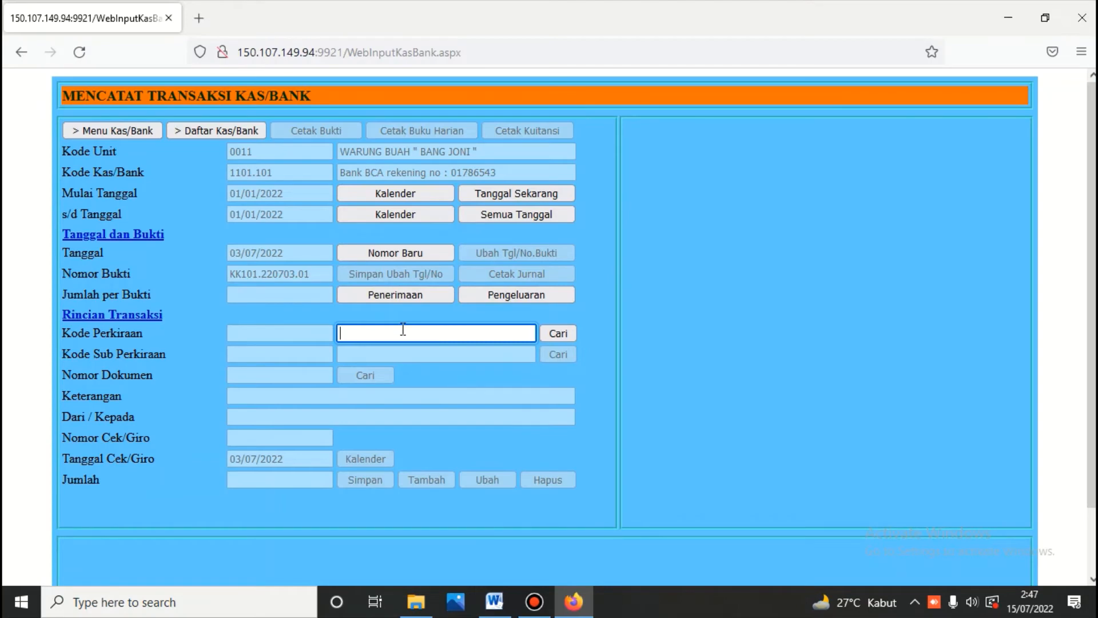
# Step: Choose account 5201.001 Upah Penjual, paste the copied description, and enter the payee name
pyautogui.write('upah')
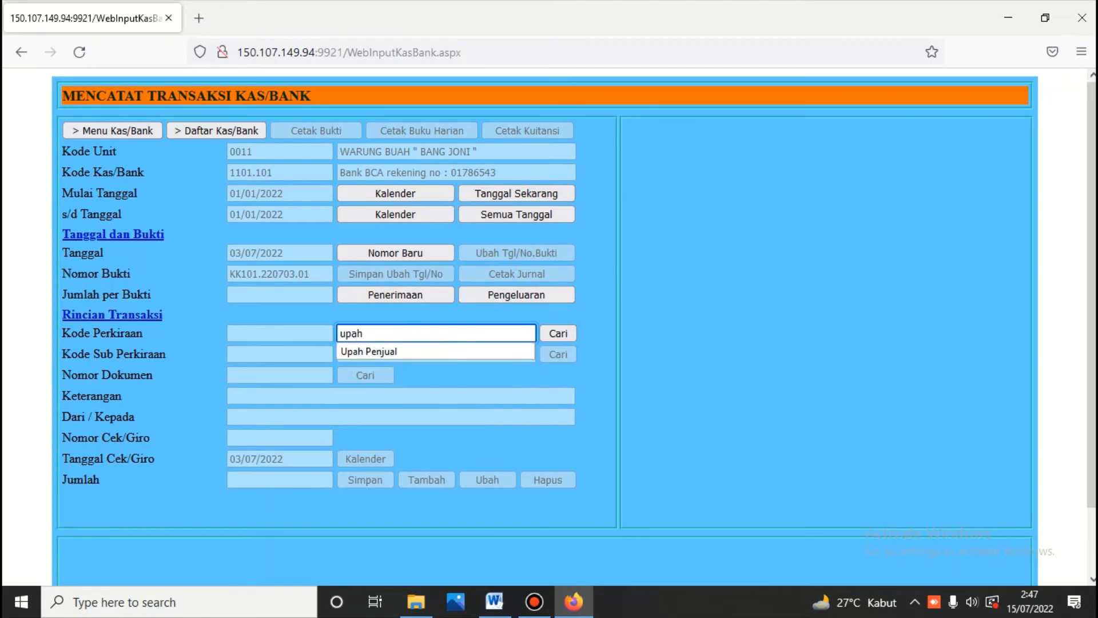
pyautogui.click(558, 334)
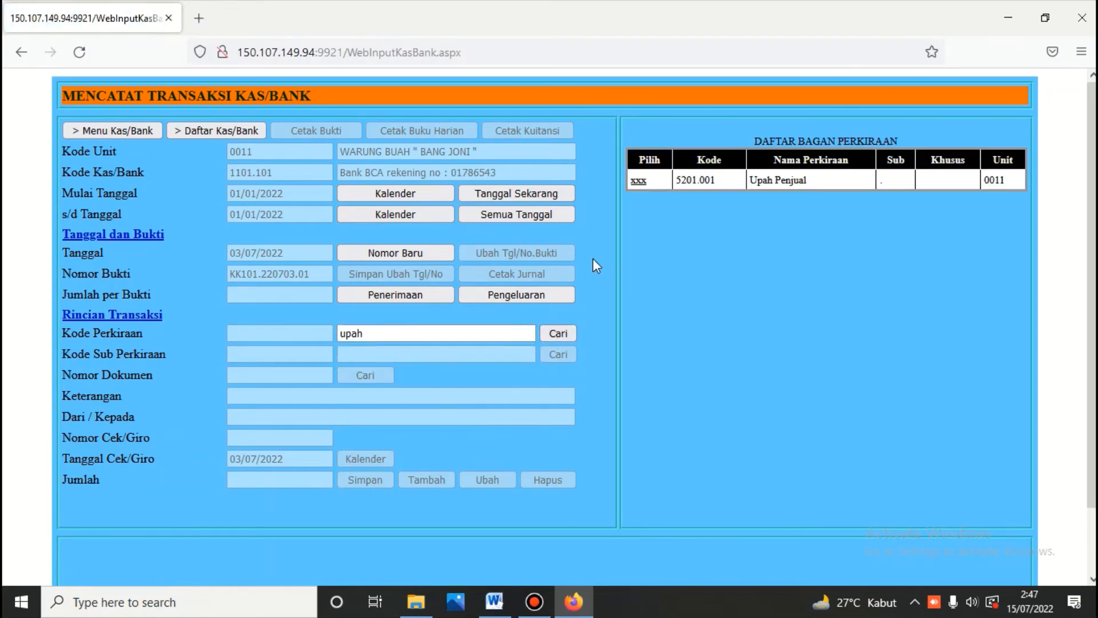
pyautogui.click(636, 181)
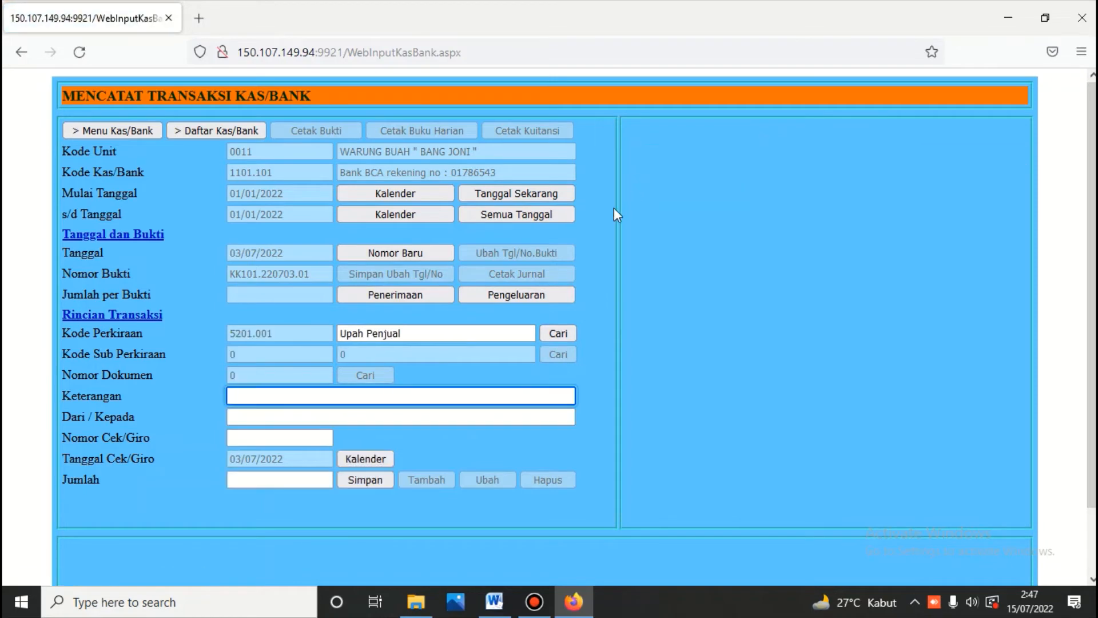
pyautogui.rightClick(386, 394)
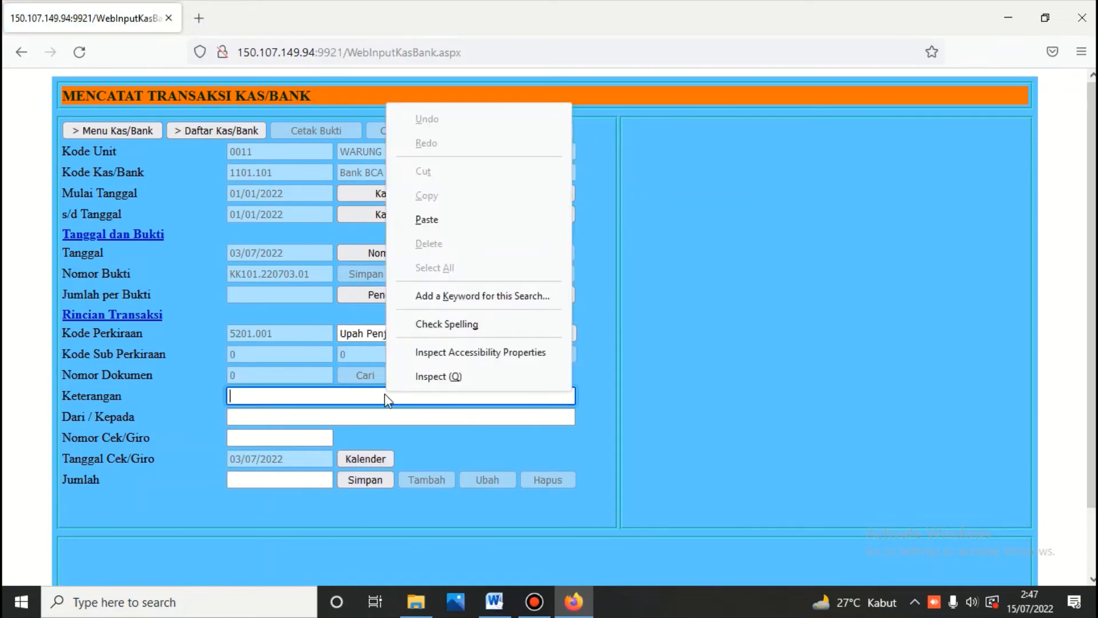
pyautogui.click(435, 219)
pyautogui.click(294, 414)
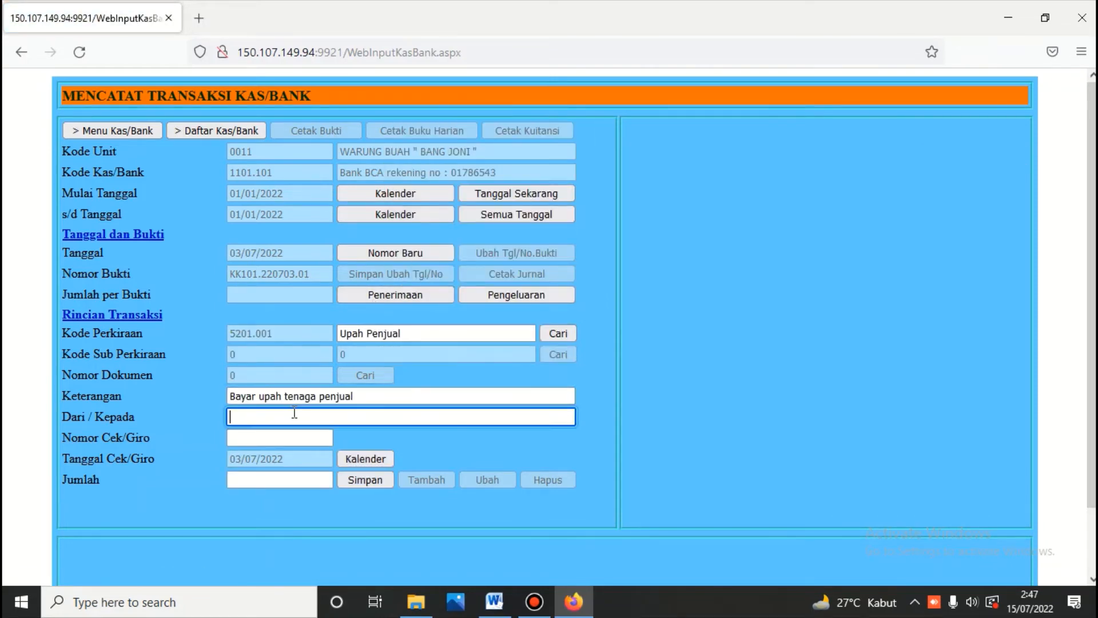
pyautogui.write('BUD')
pyautogui.press('BackSpace')
pyautogui.press('BackSpace')
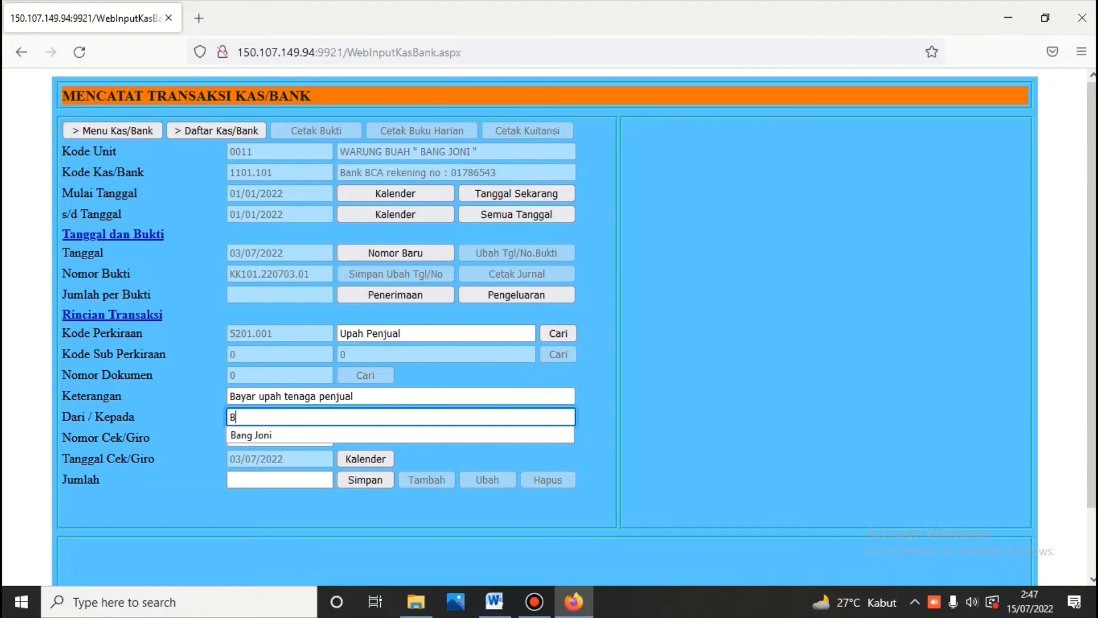
pyautogui.write('udi')
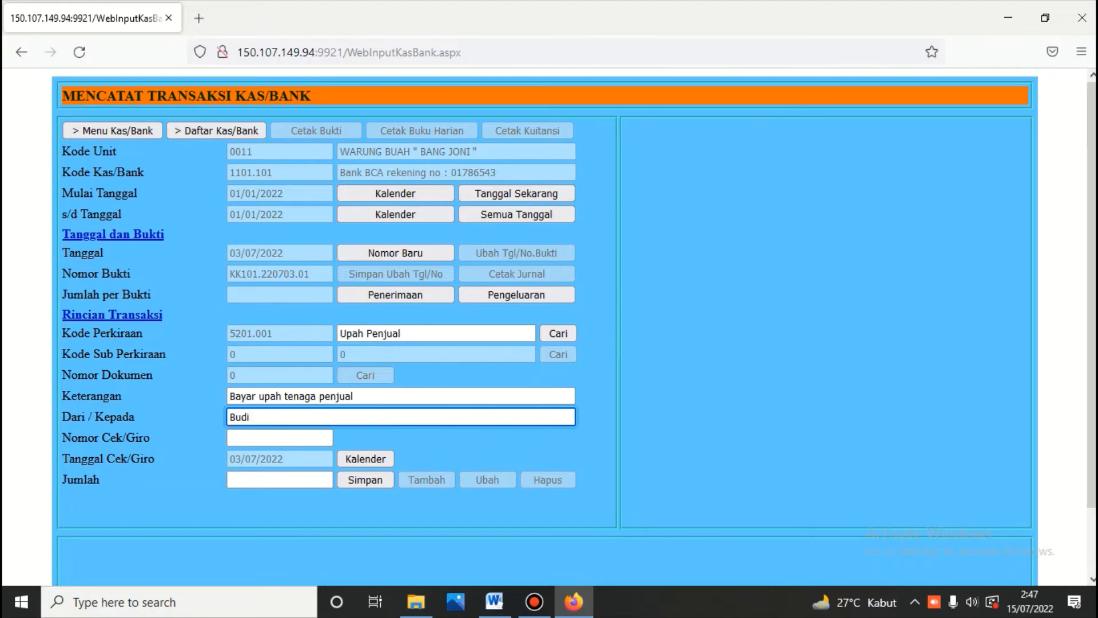
pyautogui.click(364, 480)
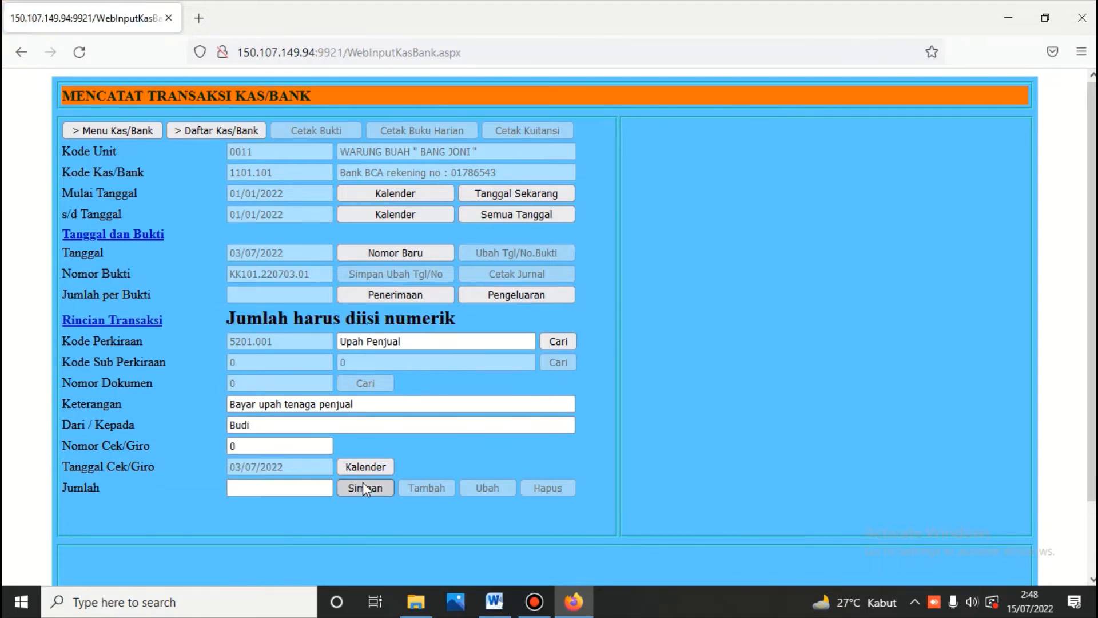
# Step: Enter a Jumlah of 150000 and save the wage payment line
pyautogui.click(322, 487)
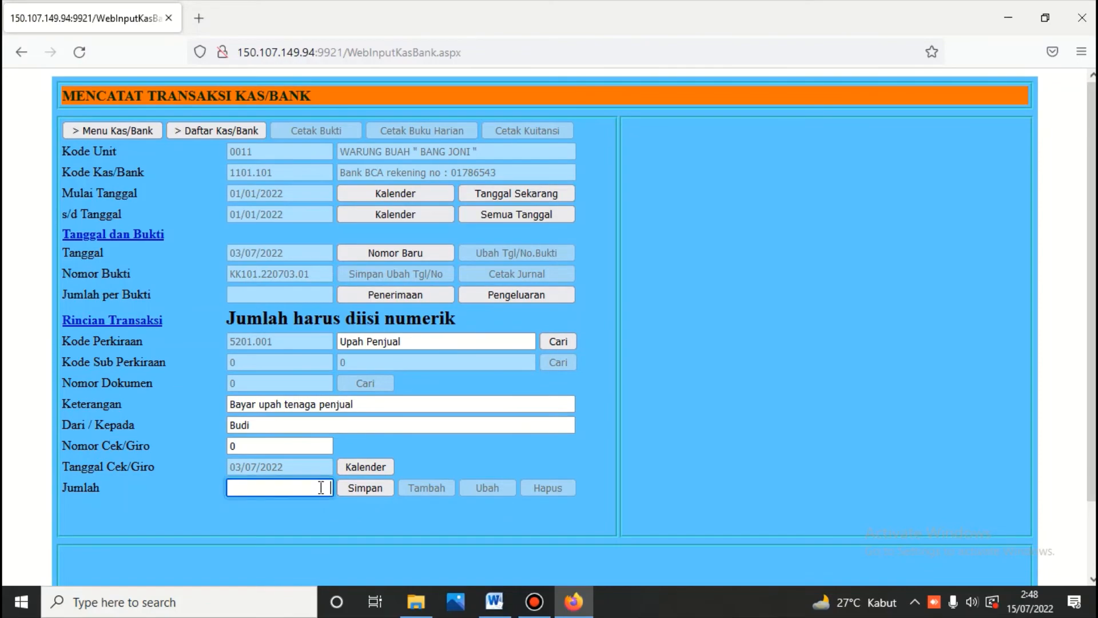
pyautogui.click(495, 602)
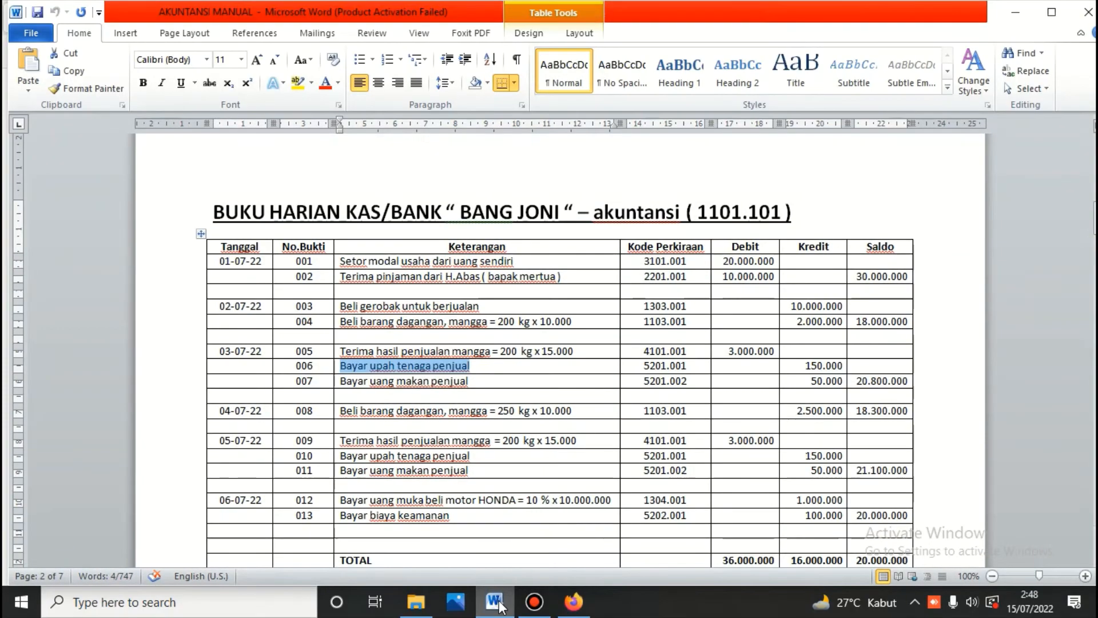
pyautogui.click(497, 603)
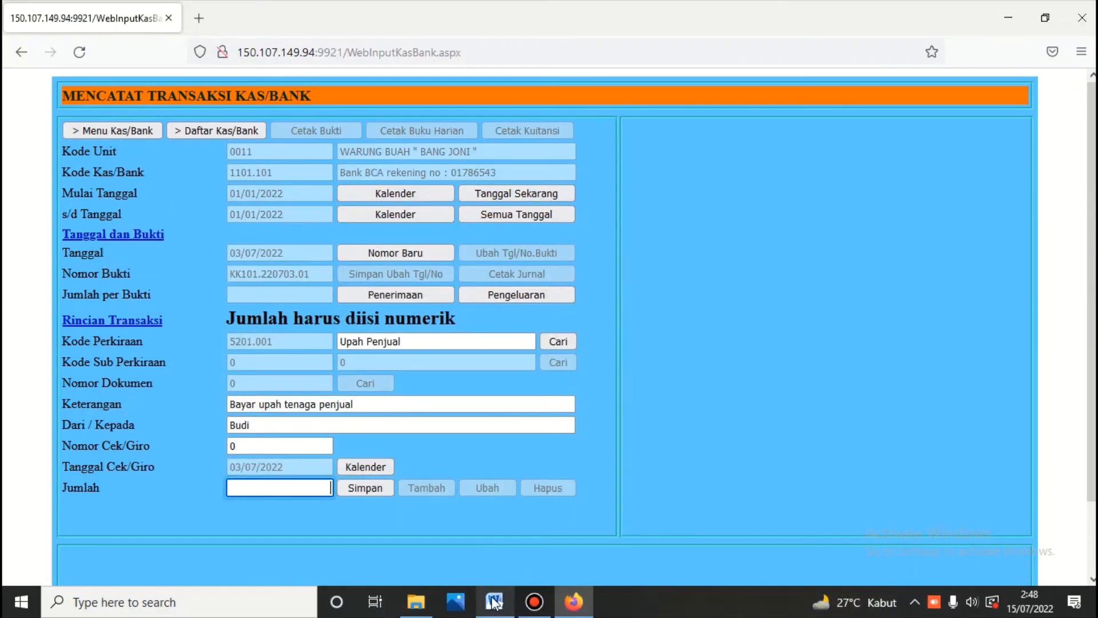
pyautogui.write('150')
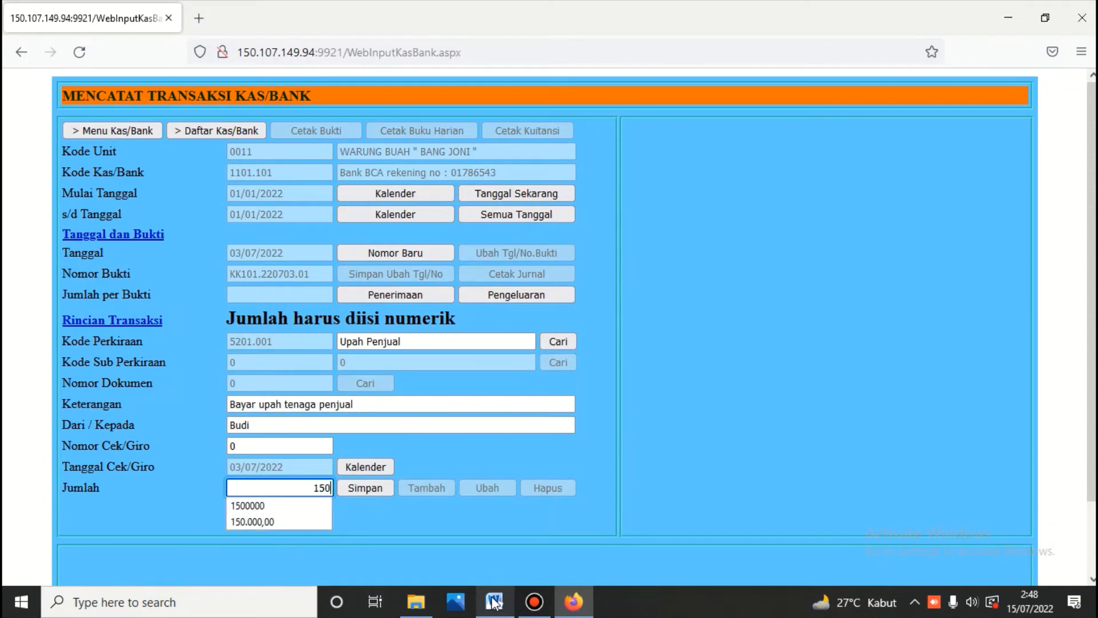
pyautogui.write('000')
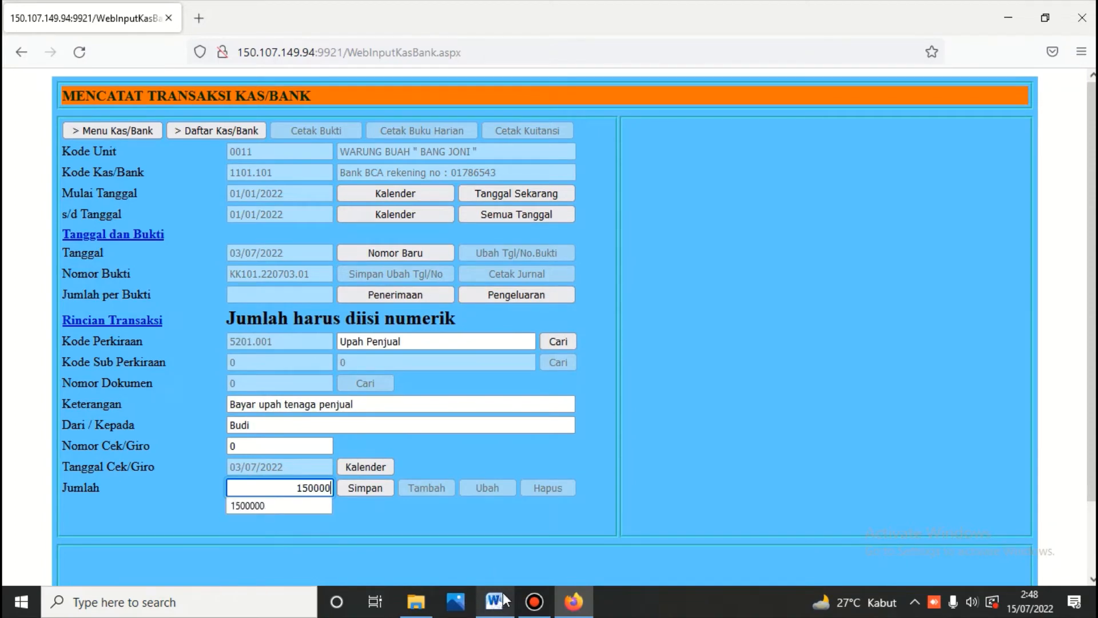
pyautogui.click(369, 488)
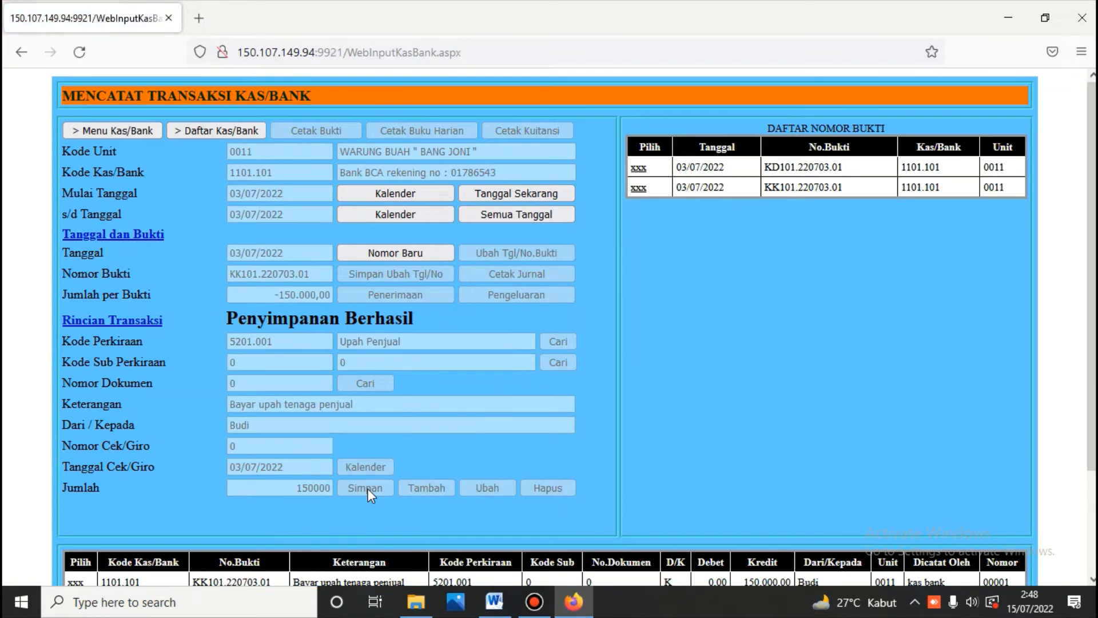
# Step: Add a new expense line to the voucher using account 5201.002 Uang Makan
pyautogui.scroll(-3, 369, 489)
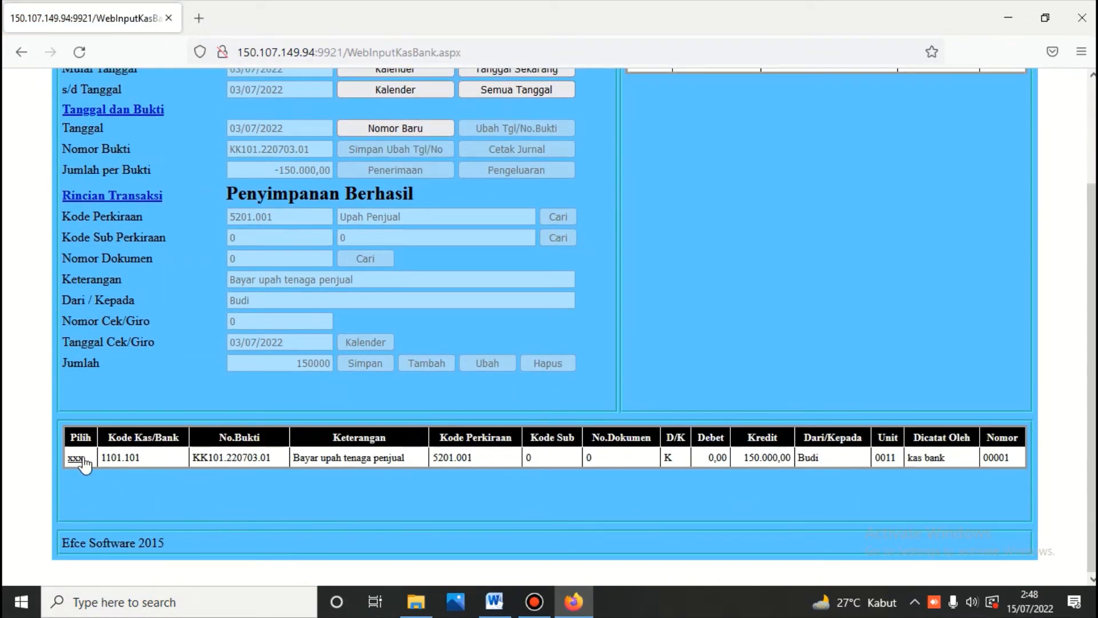
pyautogui.click(82, 460)
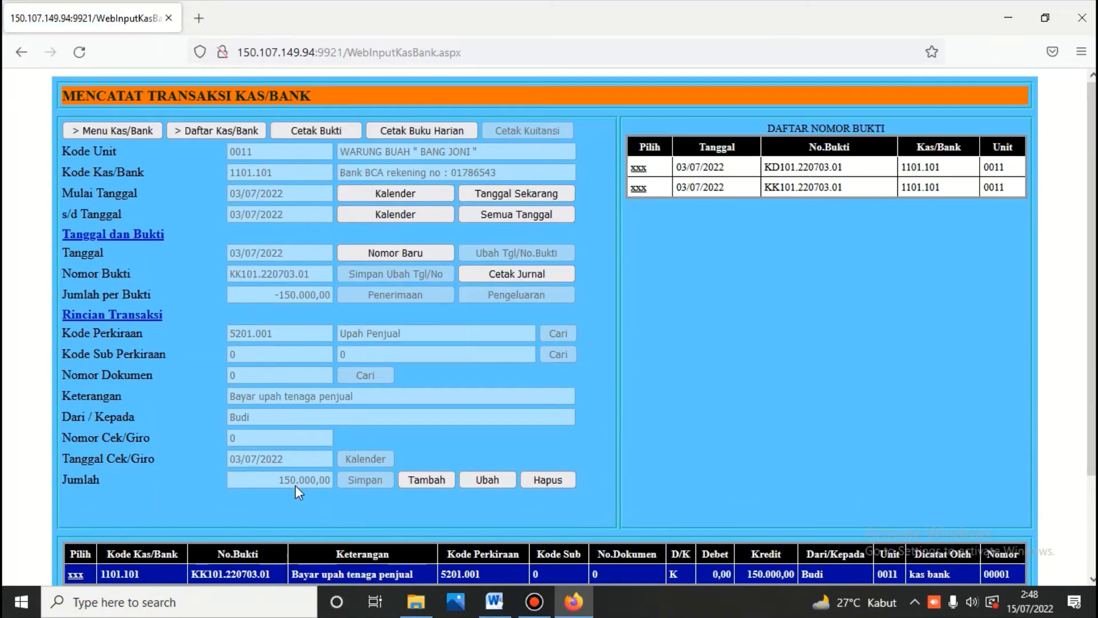
pyautogui.click(495, 604)
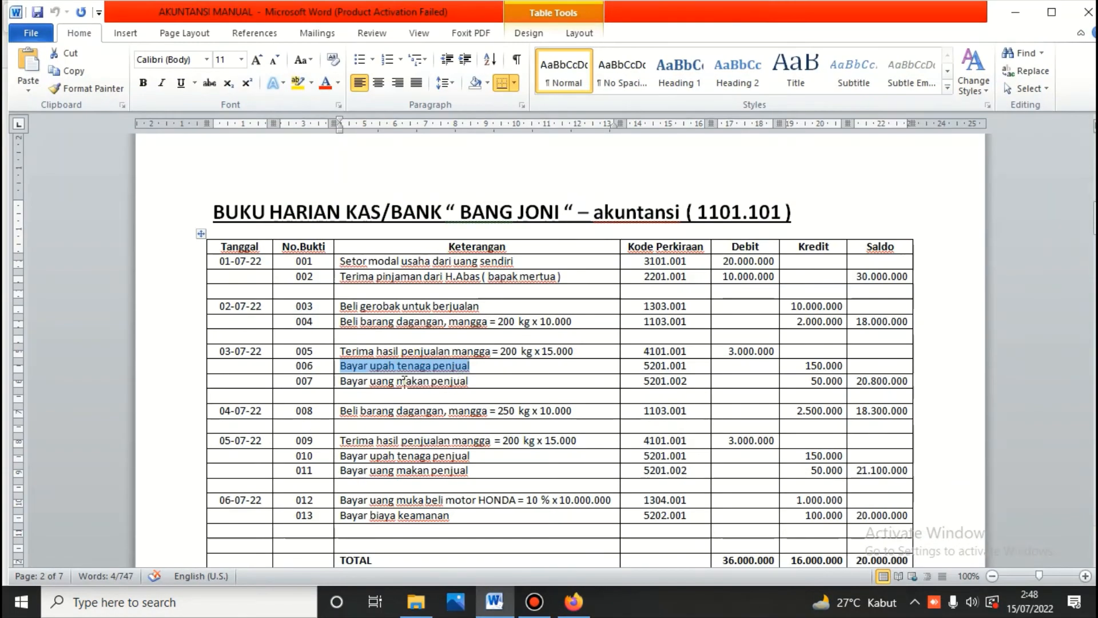
pyautogui.click(574, 602)
pyautogui.scroll(-3, 257, 504)
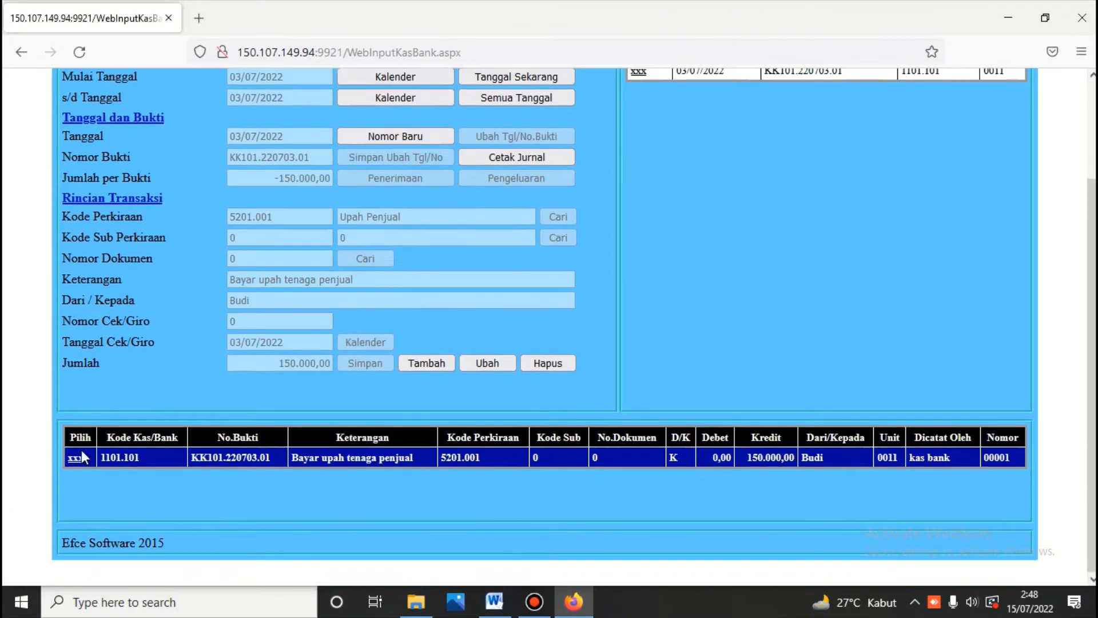
pyautogui.click(78, 457)
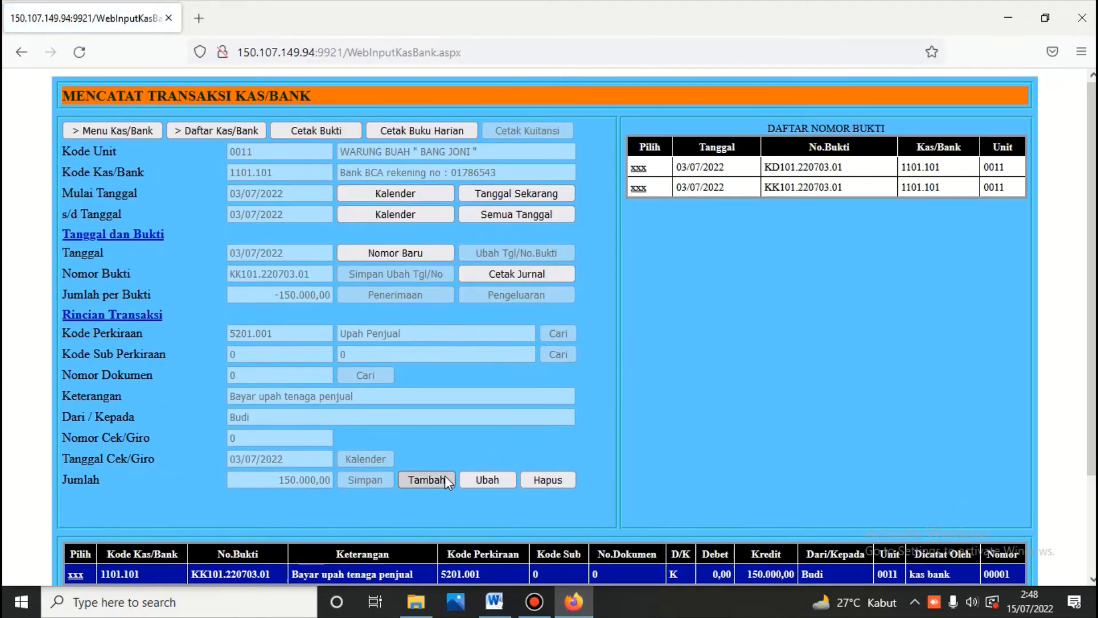
pyautogui.click(438, 479)
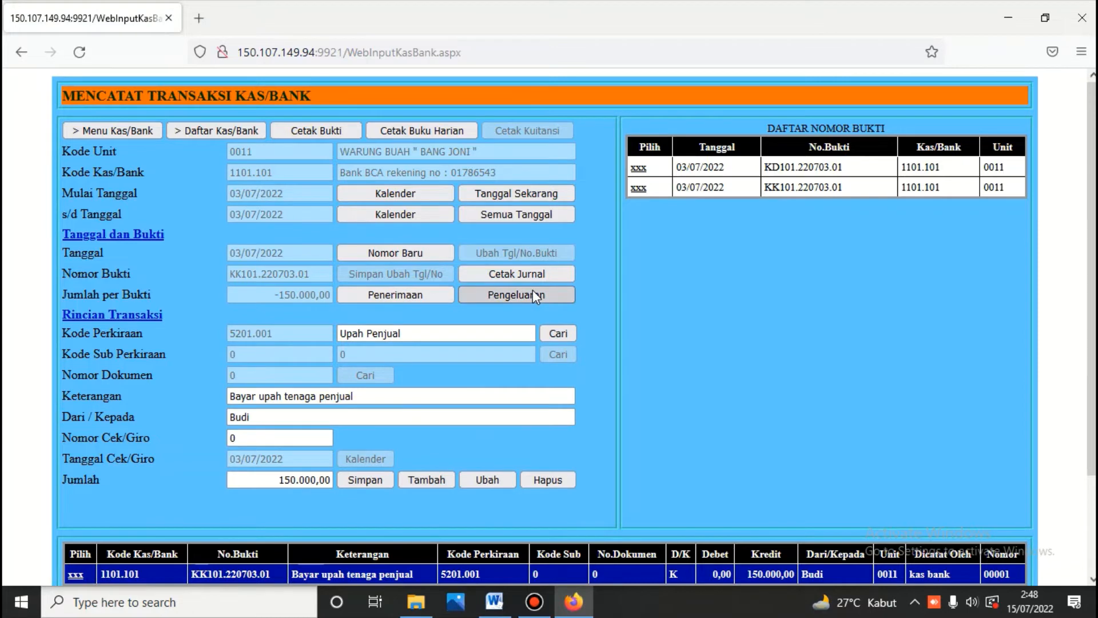
pyautogui.click(533, 292)
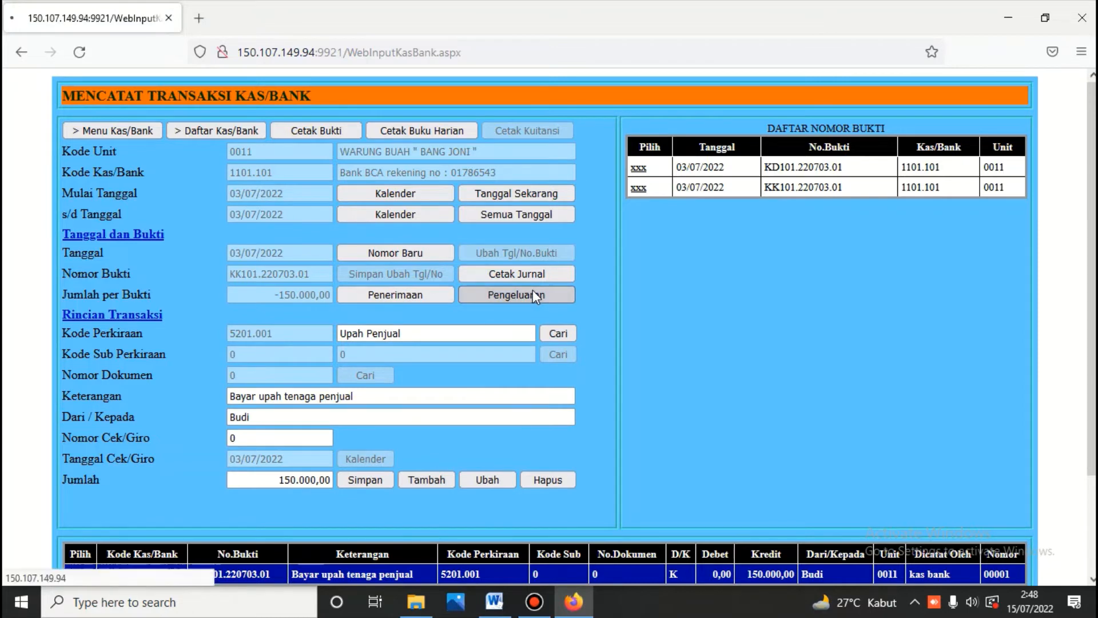
pyautogui.click(408, 336)
pyautogui.write('ma')
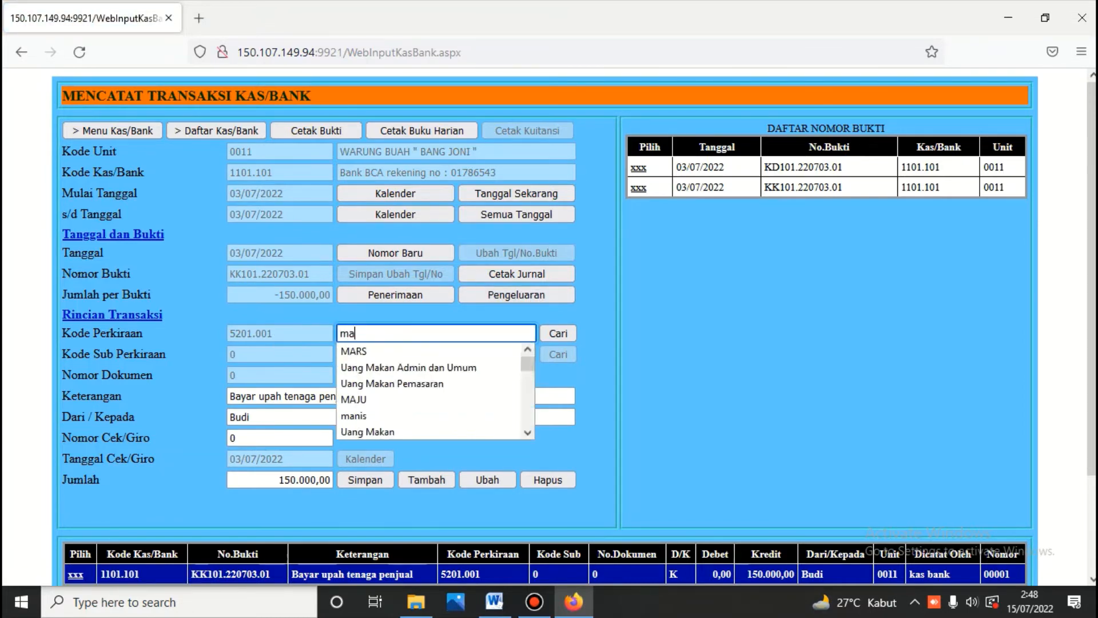
pyautogui.write('kan')
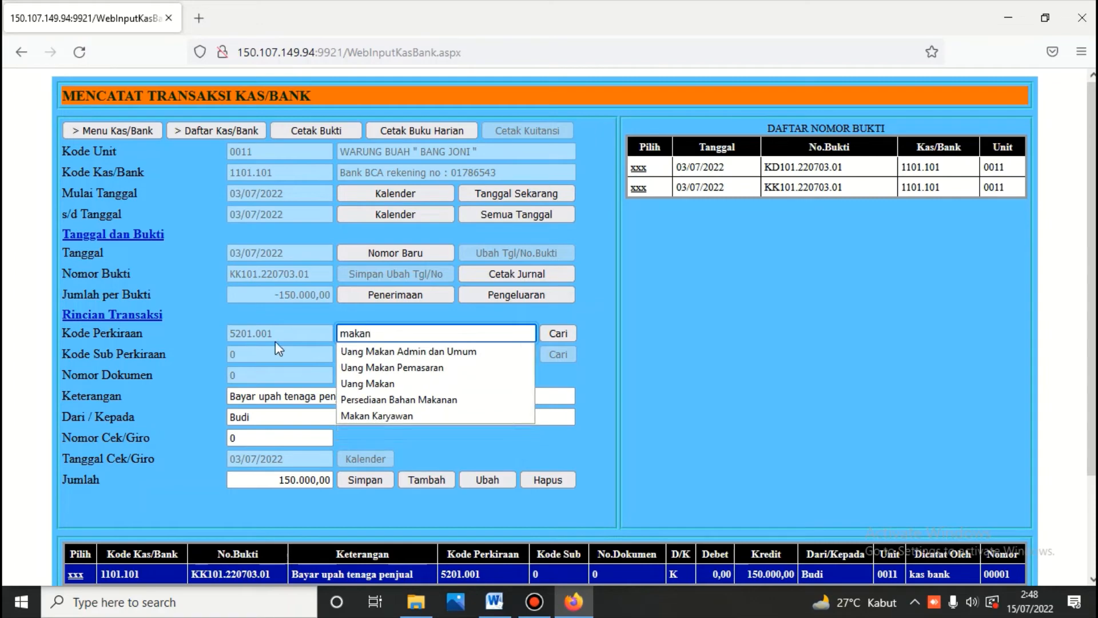
pyautogui.click(550, 333)
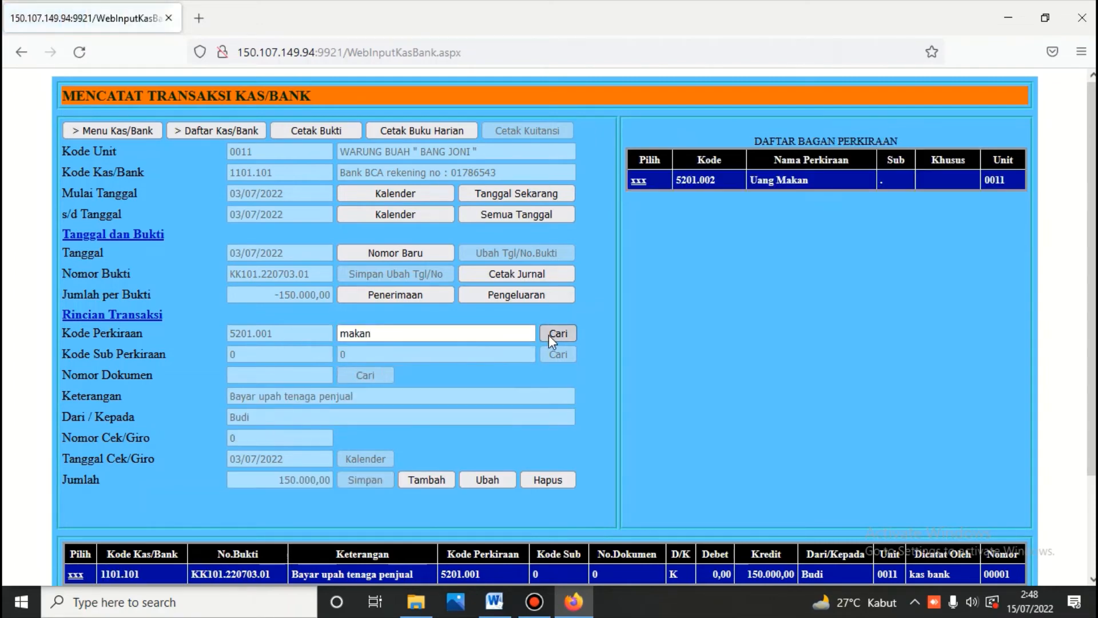
pyautogui.click(638, 181)
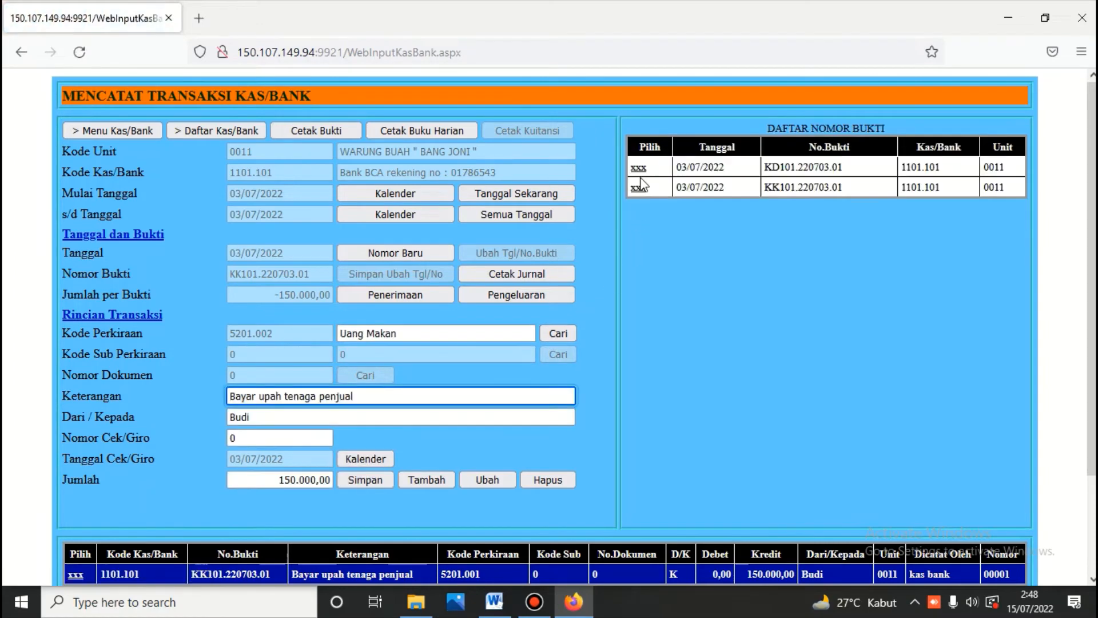
# Step: Replace the line's description with 'Bayar uang makan penjual' copied from Word row 007
pyautogui.click(374, 401)
pyautogui.press('Down')
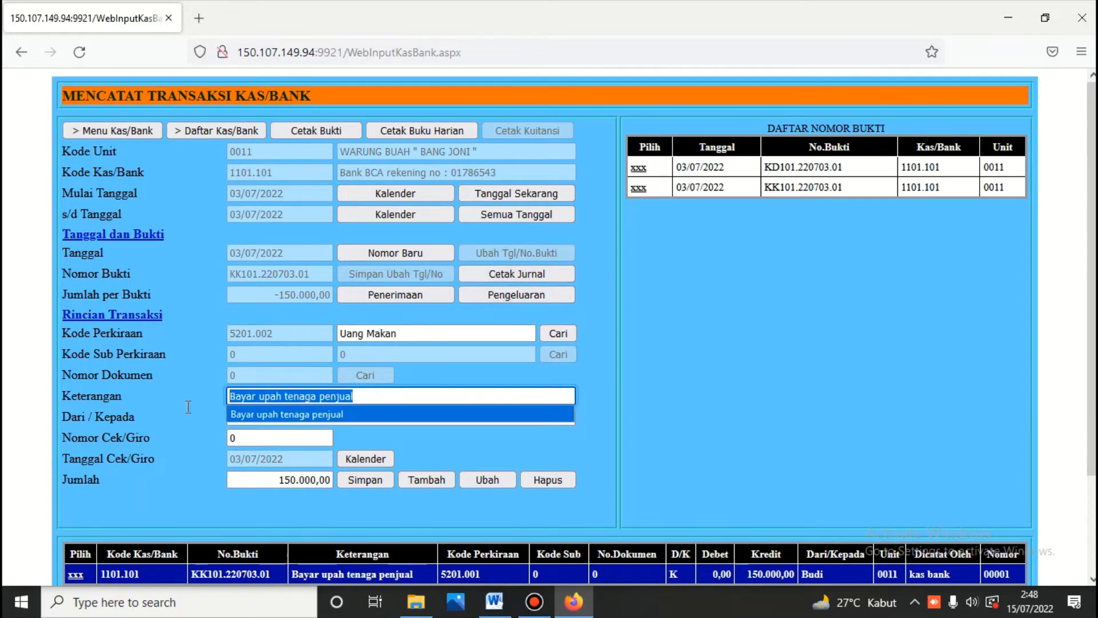
pyautogui.press('Escape')
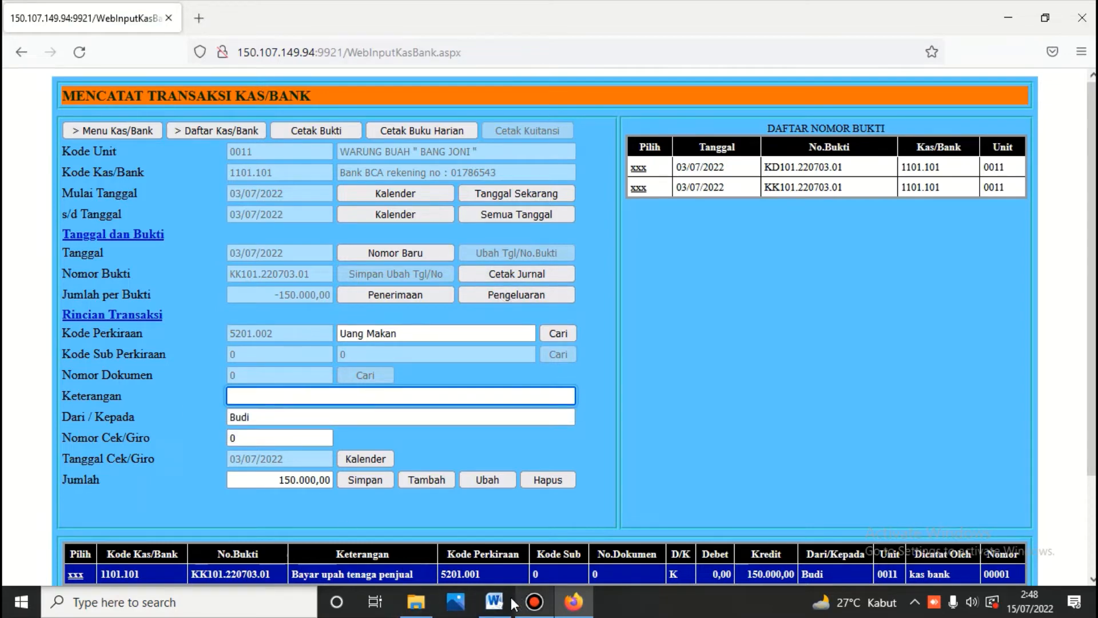
pyautogui.click(495, 602)
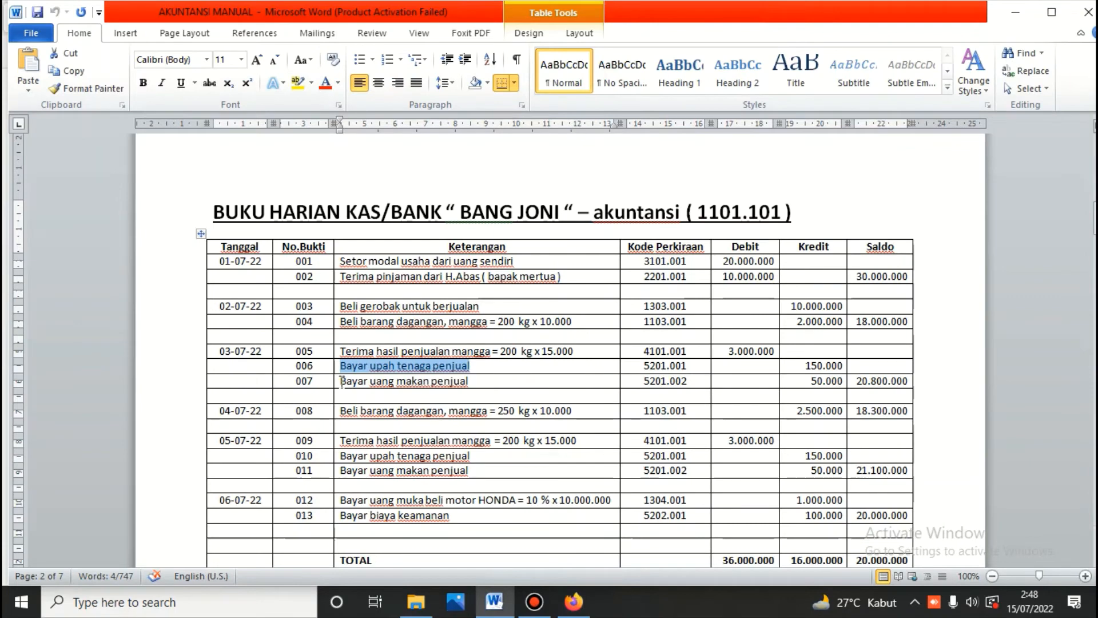
pyautogui.moveTo(340, 381); pyautogui.dragTo(452, 387)
pyautogui.hotkey('ctrl', 'c')
pyautogui.rightClick(450, 385)
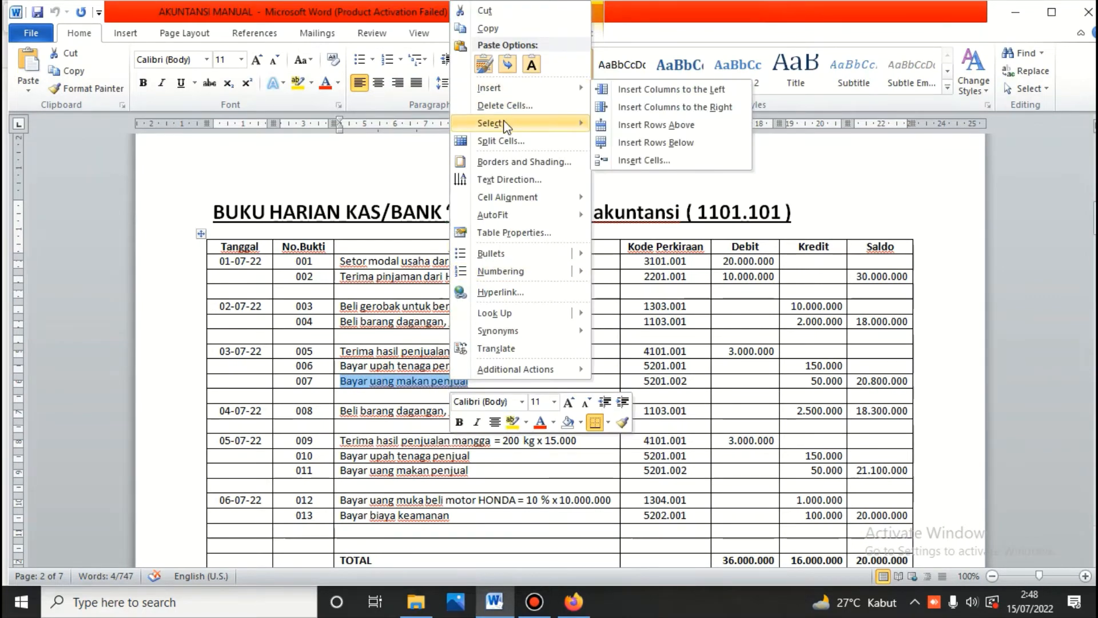
pyautogui.click(492, 29)
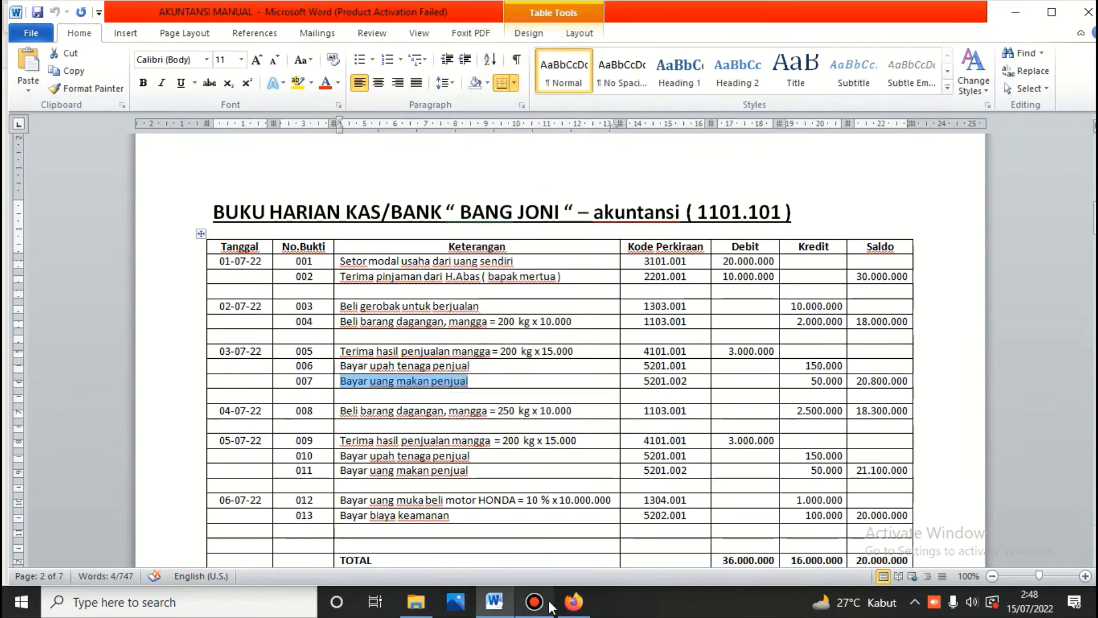
pyautogui.click(580, 604)
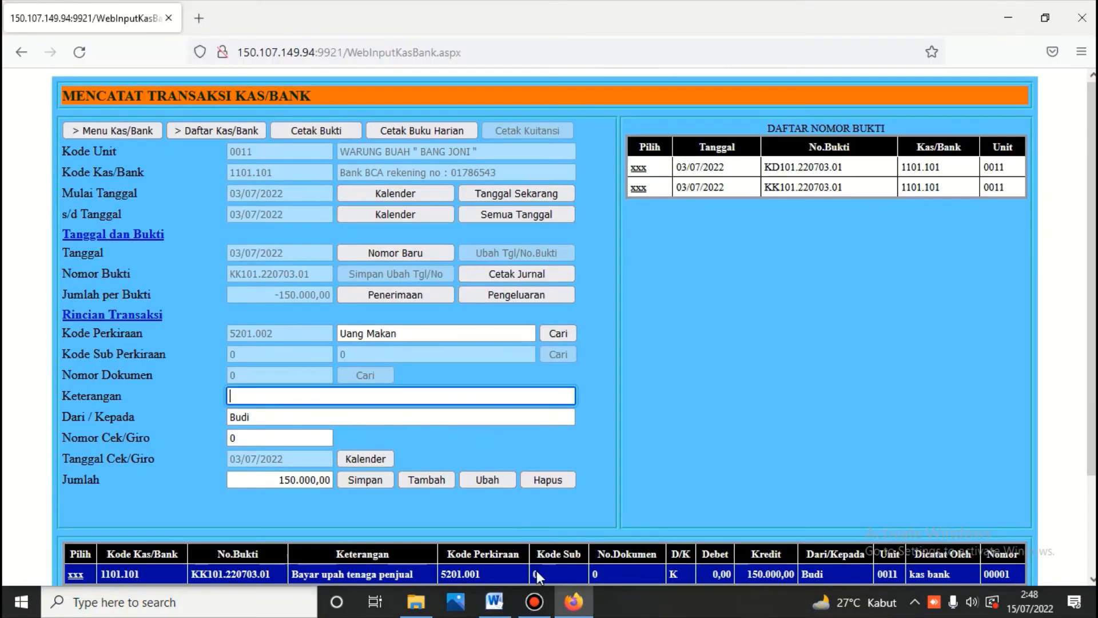
pyautogui.rightClick(365, 394)
pyautogui.click(413, 218)
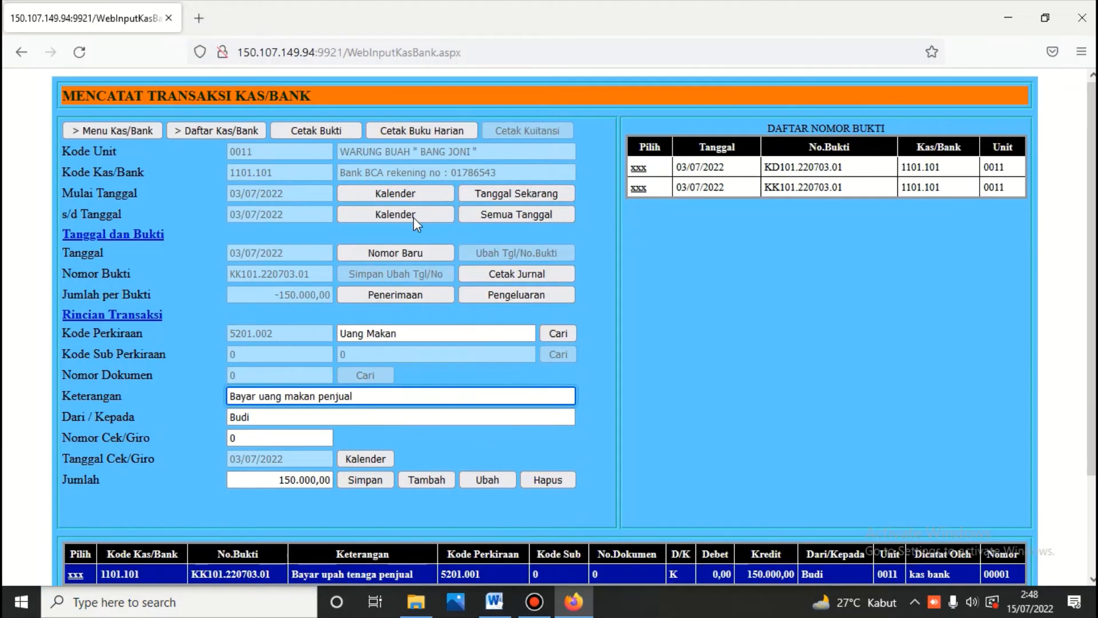
# Step: Change the amount from 150.000 to 50.000 and save the meal money line
pyautogui.click(280, 479)
pyautogui.press('Delete')
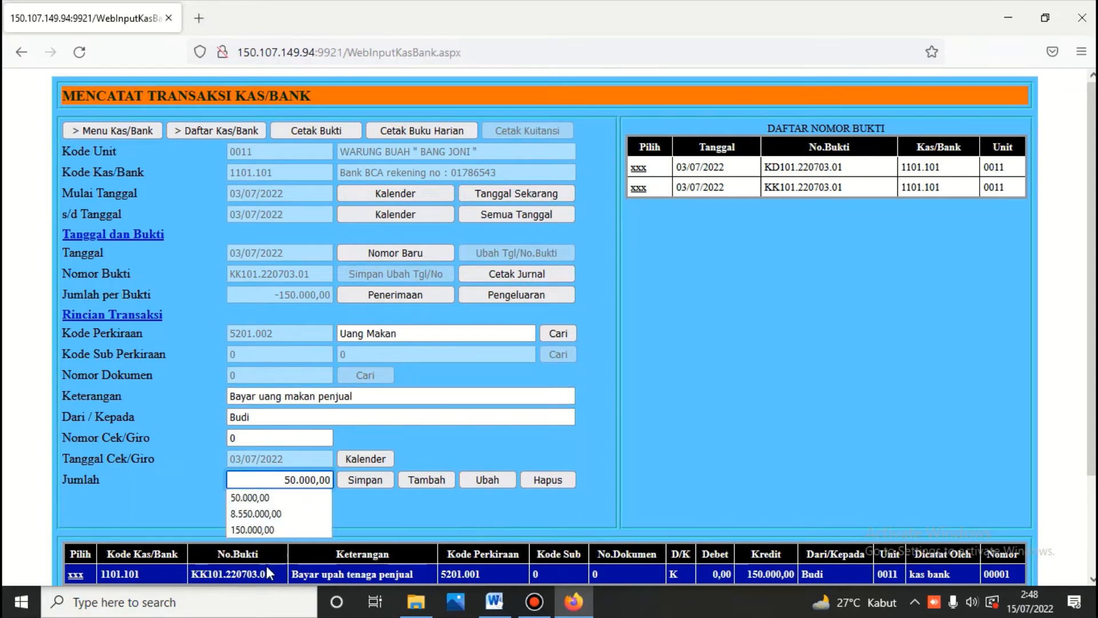
pyautogui.click(354, 483)
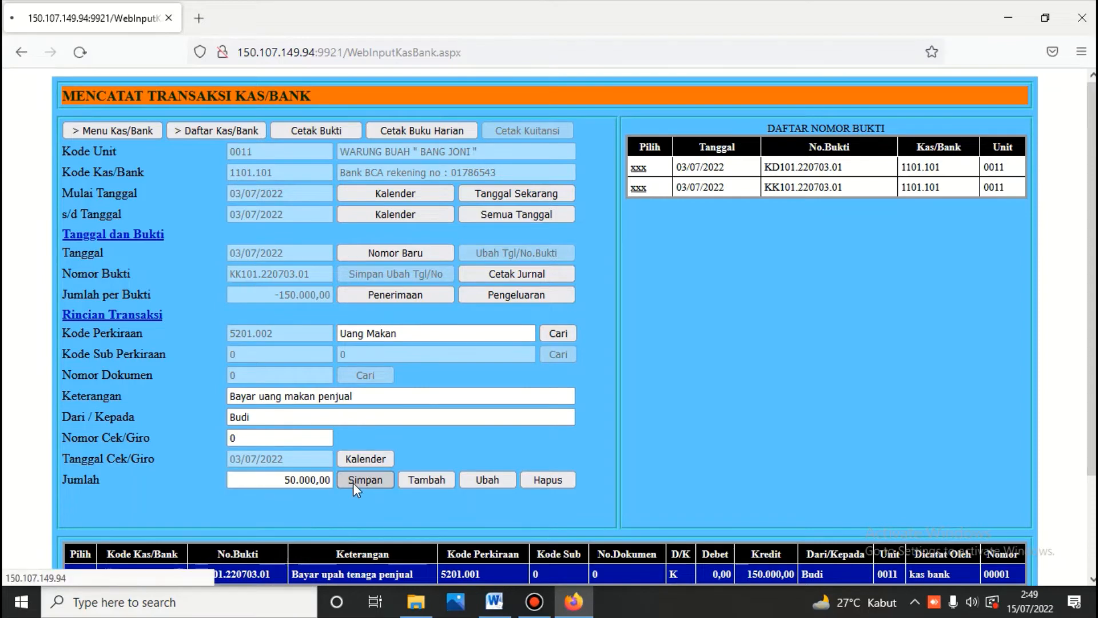
pyautogui.scroll(-2, 352, 483)
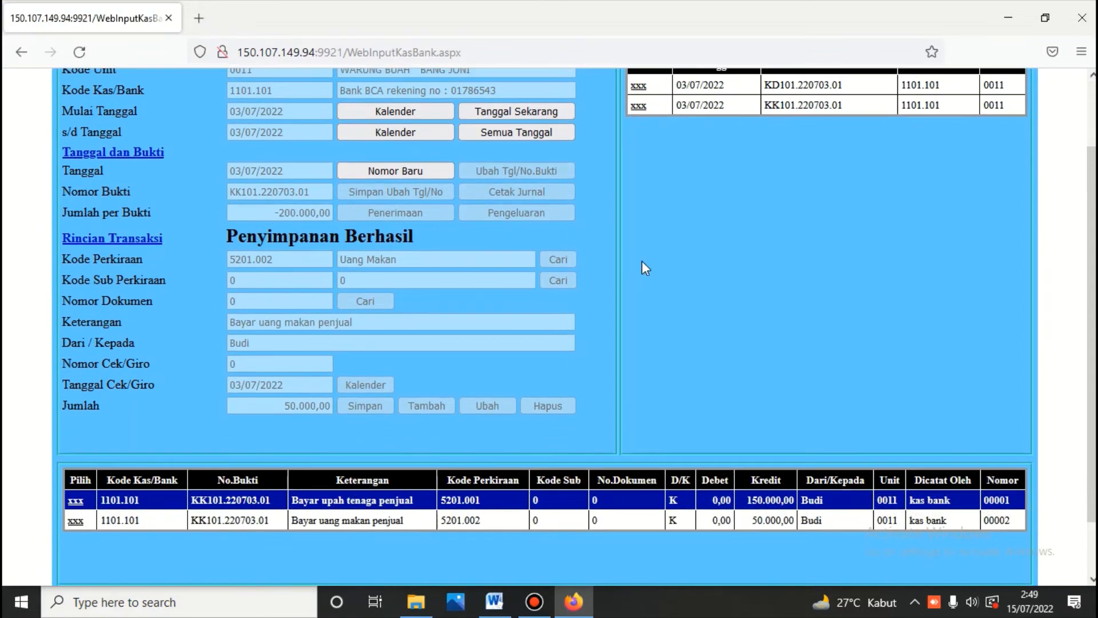
pyautogui.scroll(2, 642, 261)
pyautogui.click(638, 187)
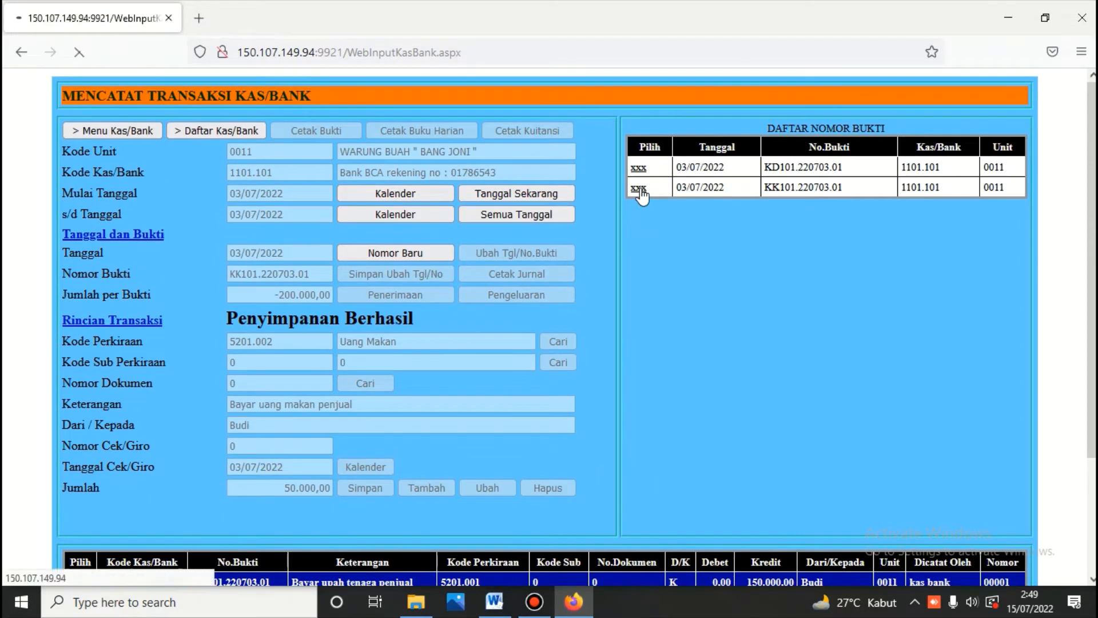
# Step: Print the Bukti Pengeluaran slip showing 150.000 wages and 50.000 meal money, totalling 200.000,00
pyautogui.click(327, 128)
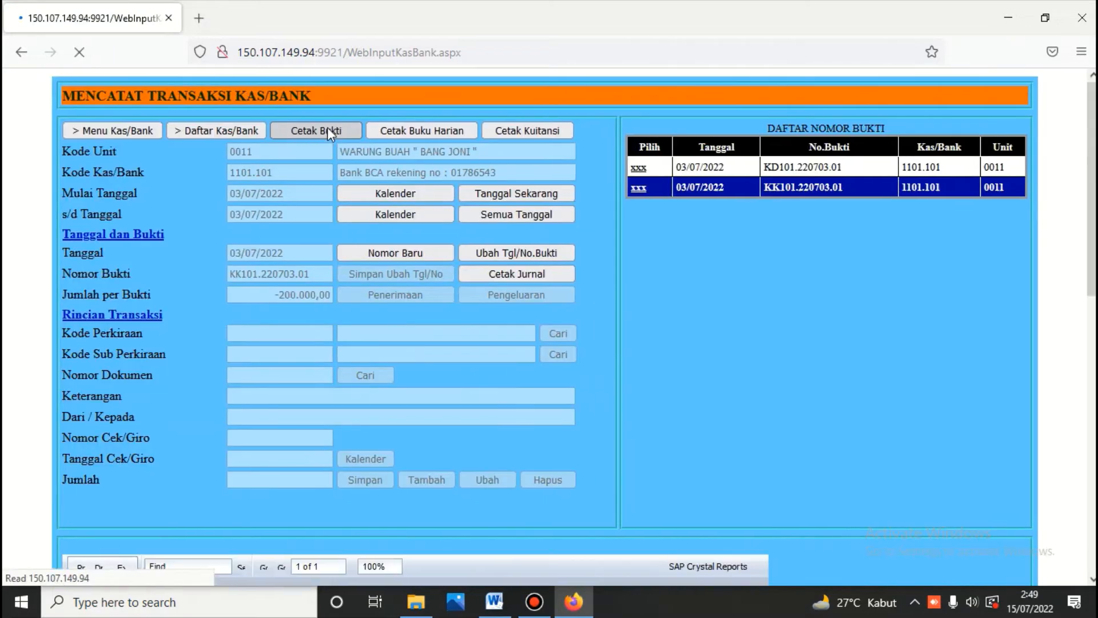
pyautogui.scroll(-5, 328, 127)
pyautogui.scroll(-2, 327, 128)
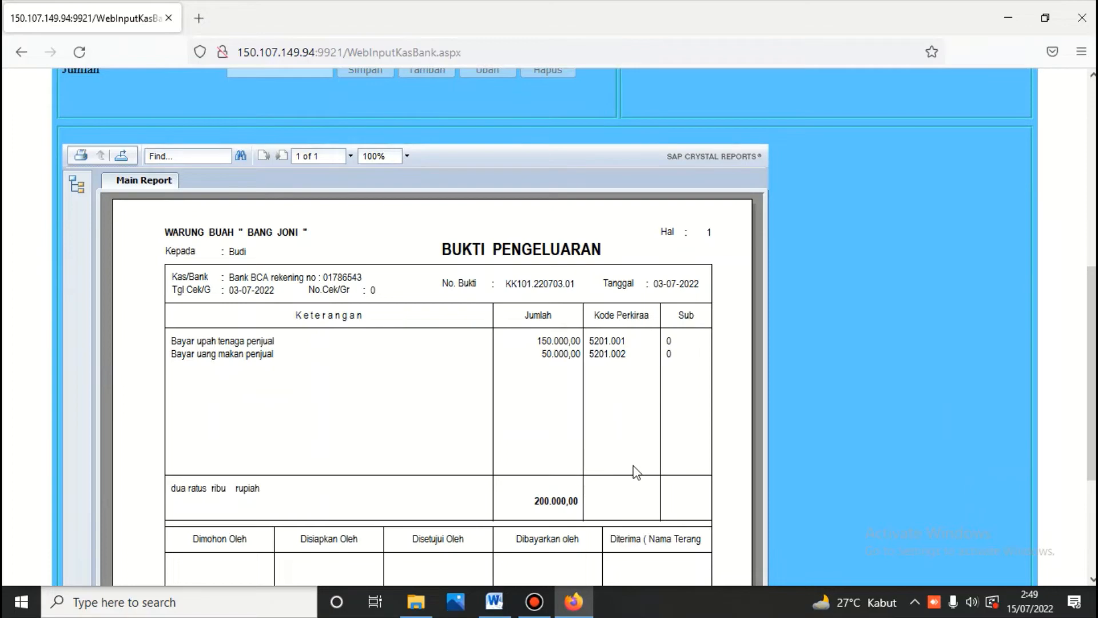
pyautogui.scroll(7, 571, 507)
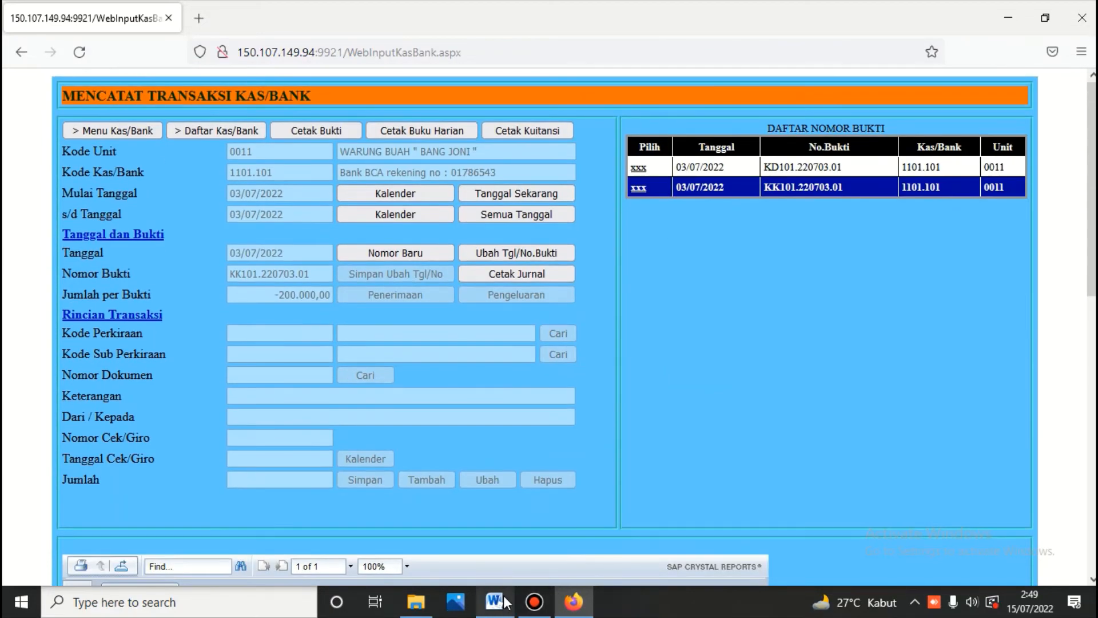
pyautogui.click(495, 602)
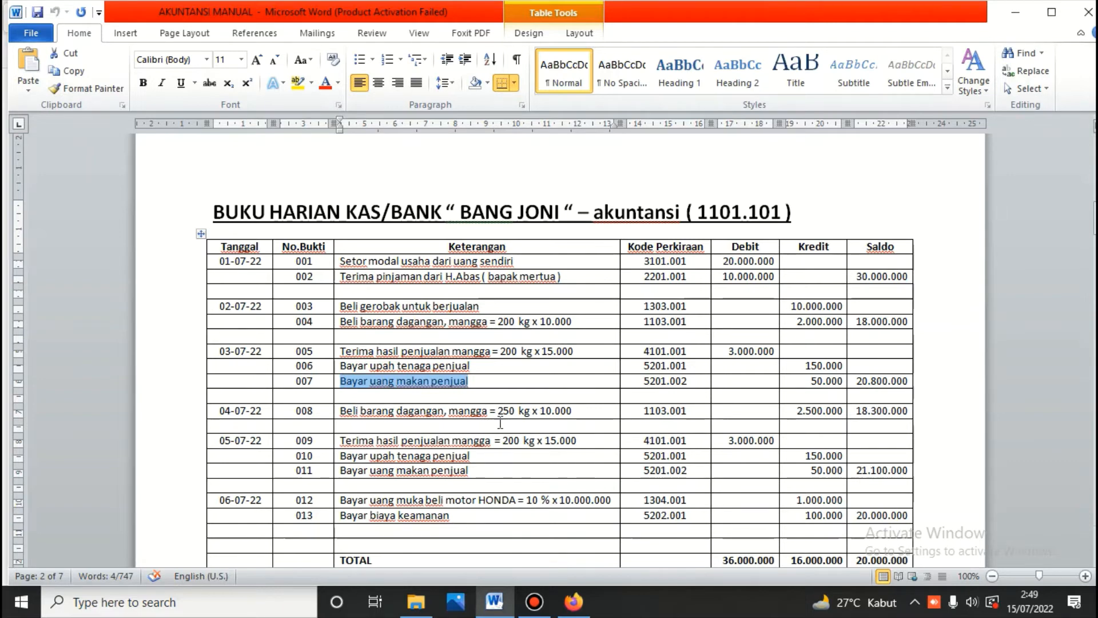
# Step: Log in to the Persediaan purchasing module and open the Mencatat Transaksi Pembelian Barang form
pyautogui.click(574, 601)
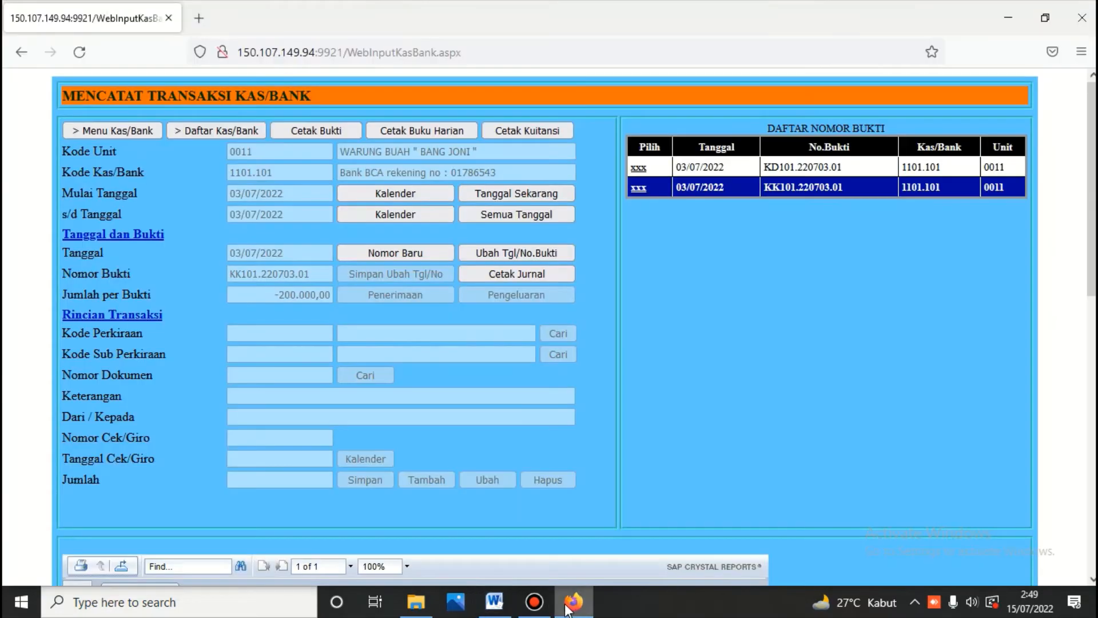
pyautogui.click(77, 130)
pyautogui.click(839, 171)
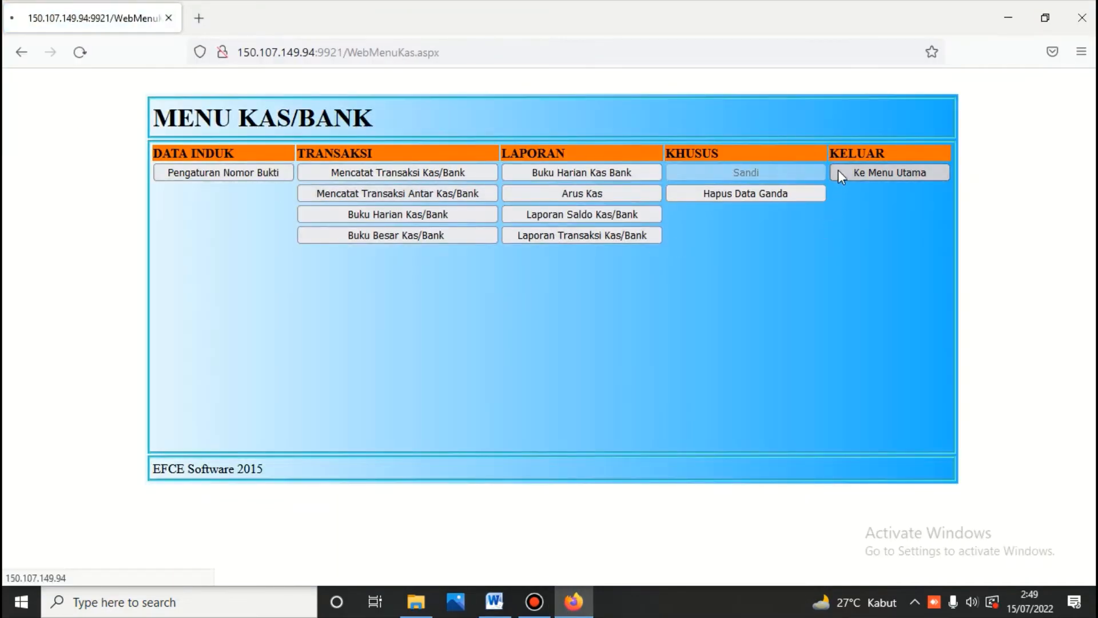
pyautogui.click(578, 321)
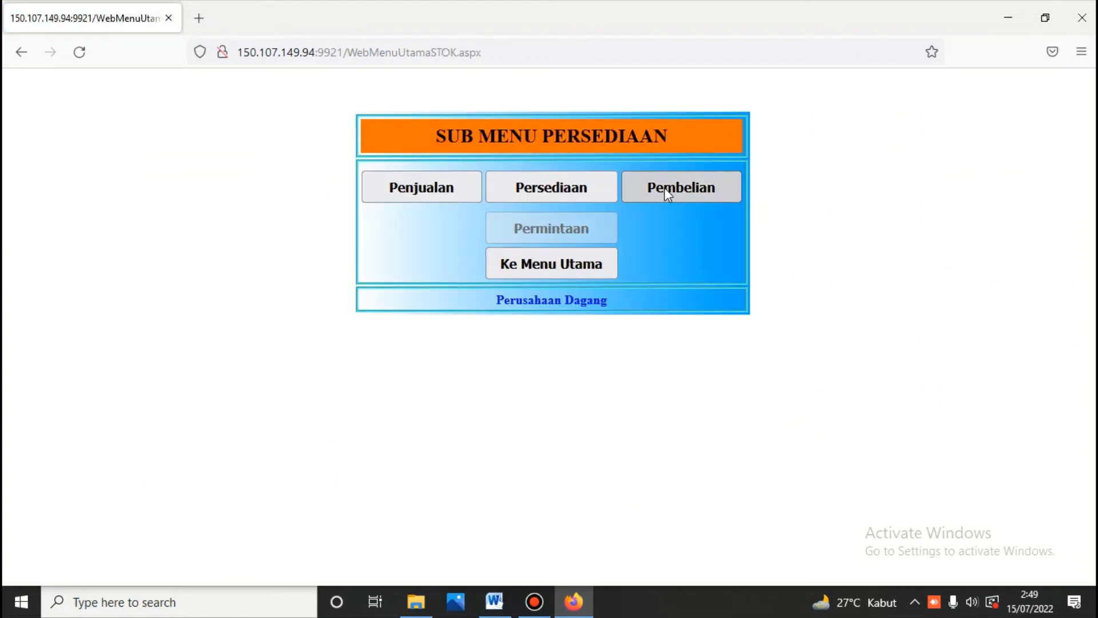
pyautogui.click(666, 191)
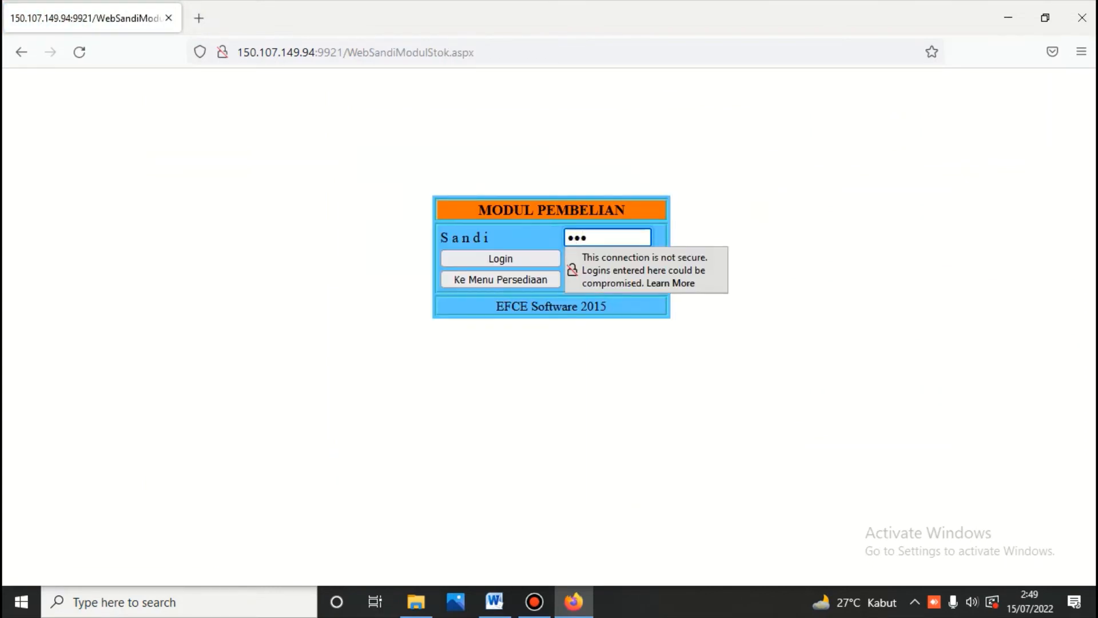
pyautogui.press('Return')
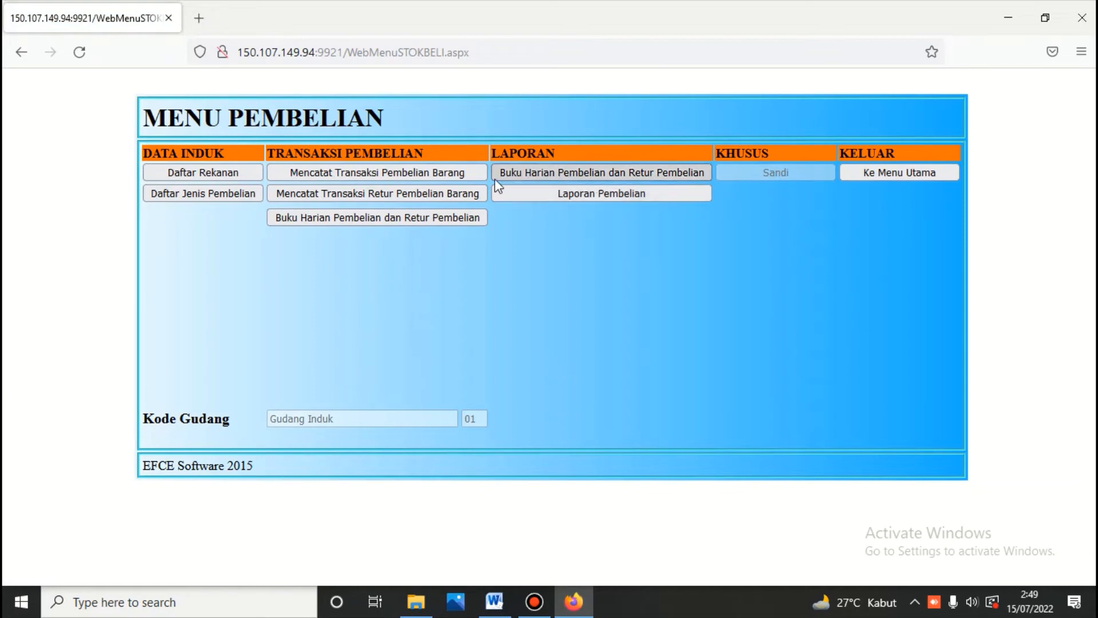
pyautogui.click(463, 176)
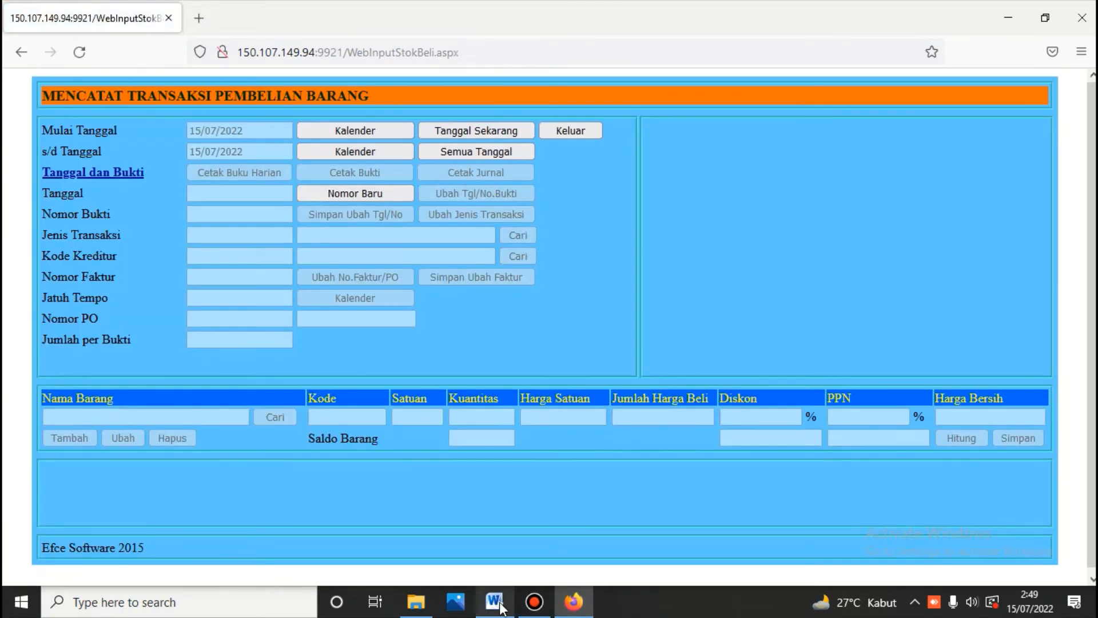
# Step: Start a purchase voucher dated 04/07/2022: type 301 Pembelian, creditor Tunai, due 04/07/2022, item Mangga
pyautogui.click(495, 602)
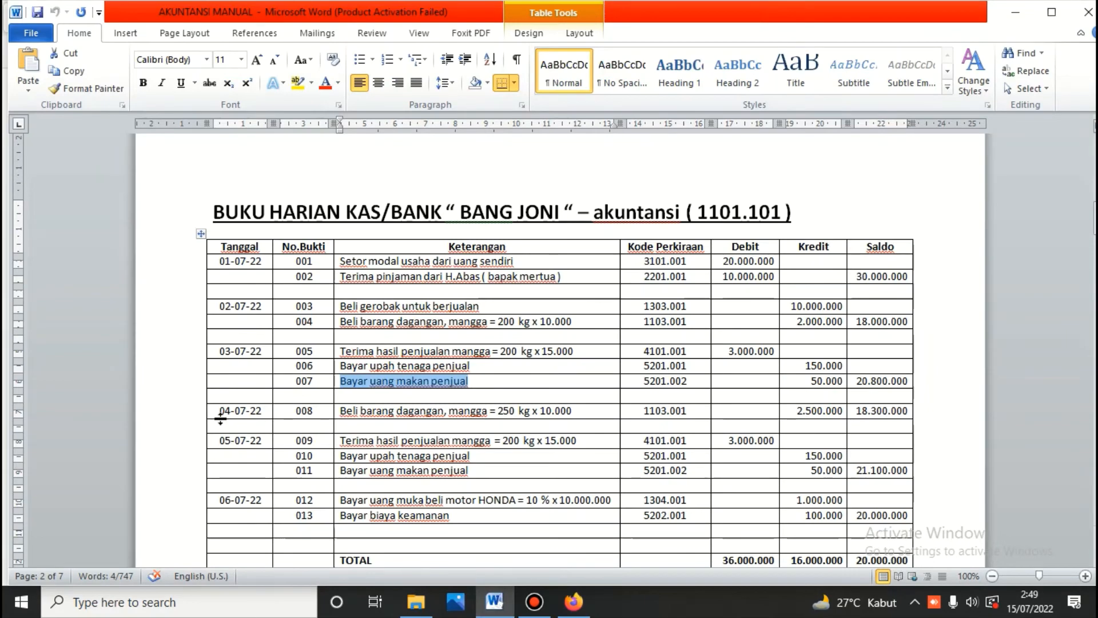
pyautogui.click(577, 607)
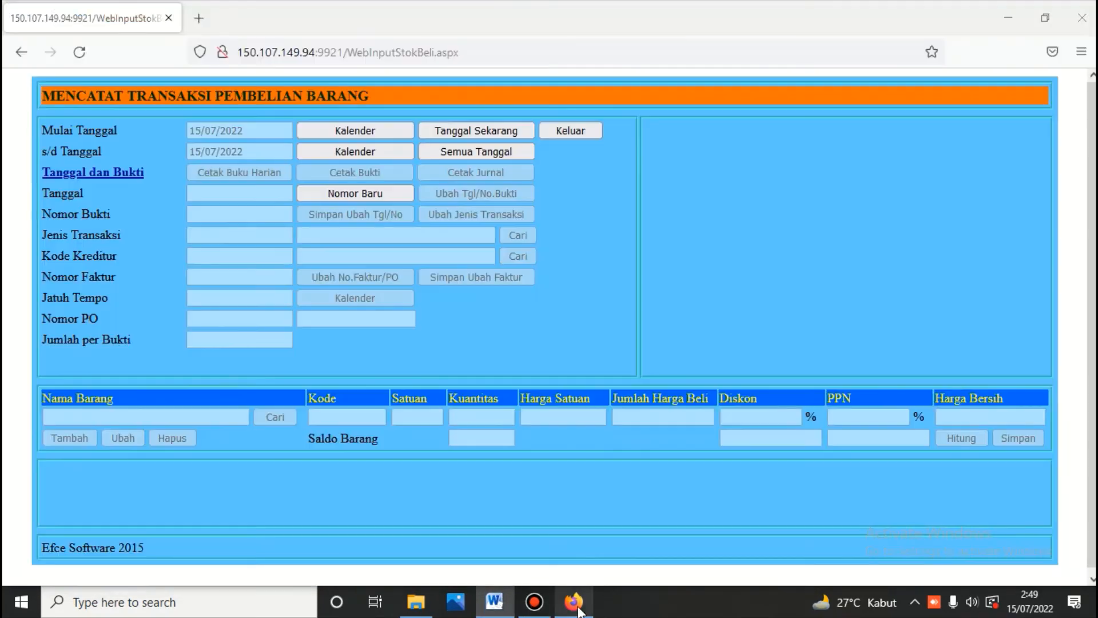
pyautogui.click(333, 193)
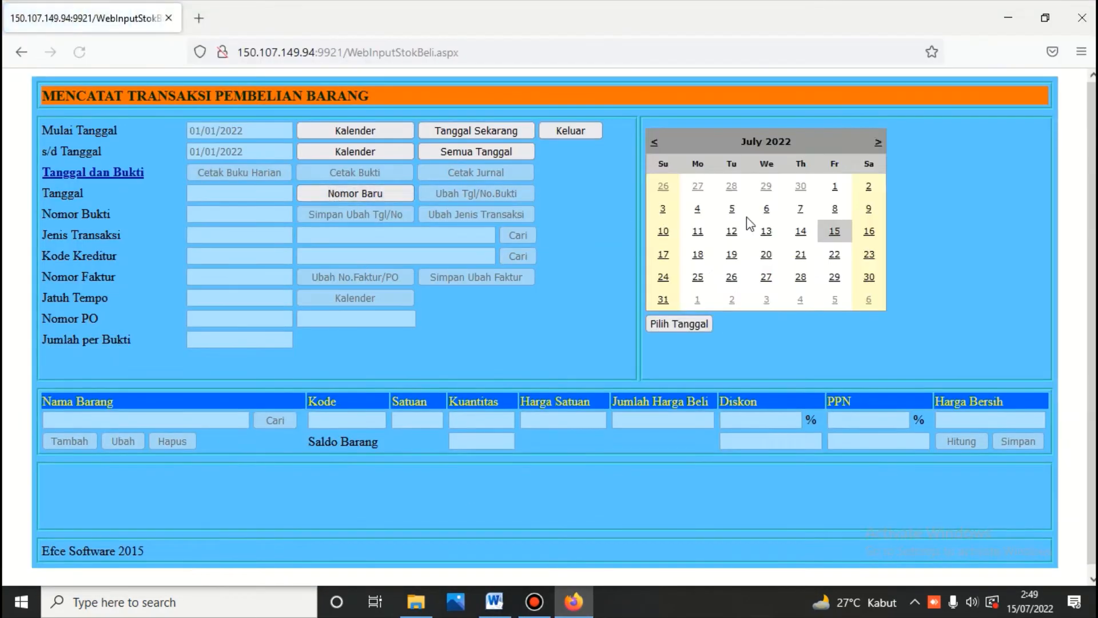
pyautogui.click(699, 207)
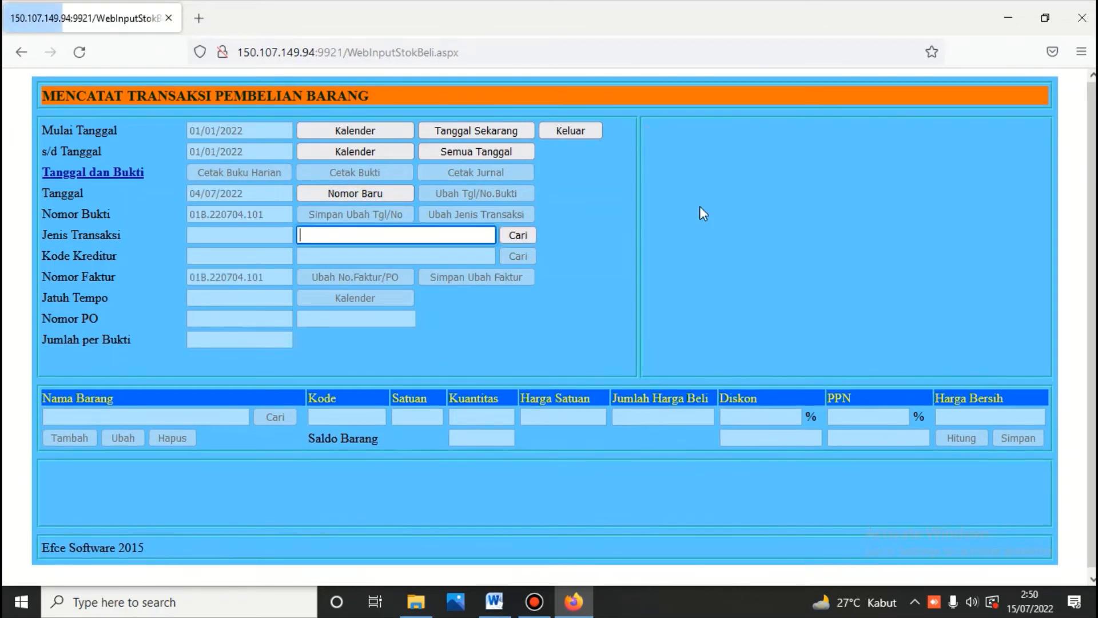
pyautogui.click(510, 239)
pyautogui.click(658, 181)
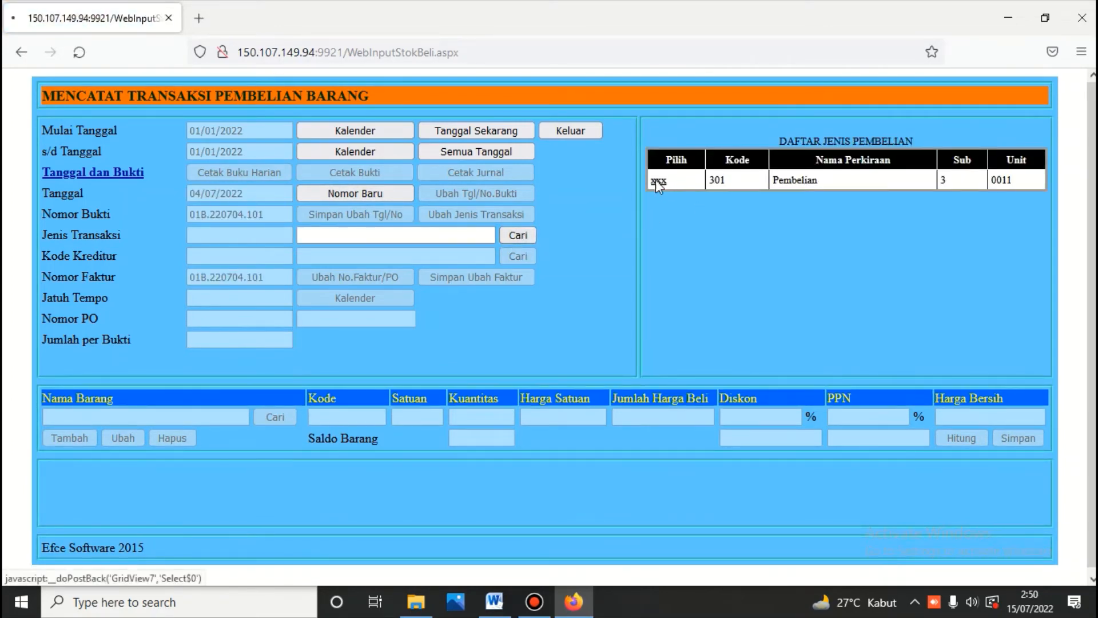
pyautogui.click(523, 257)
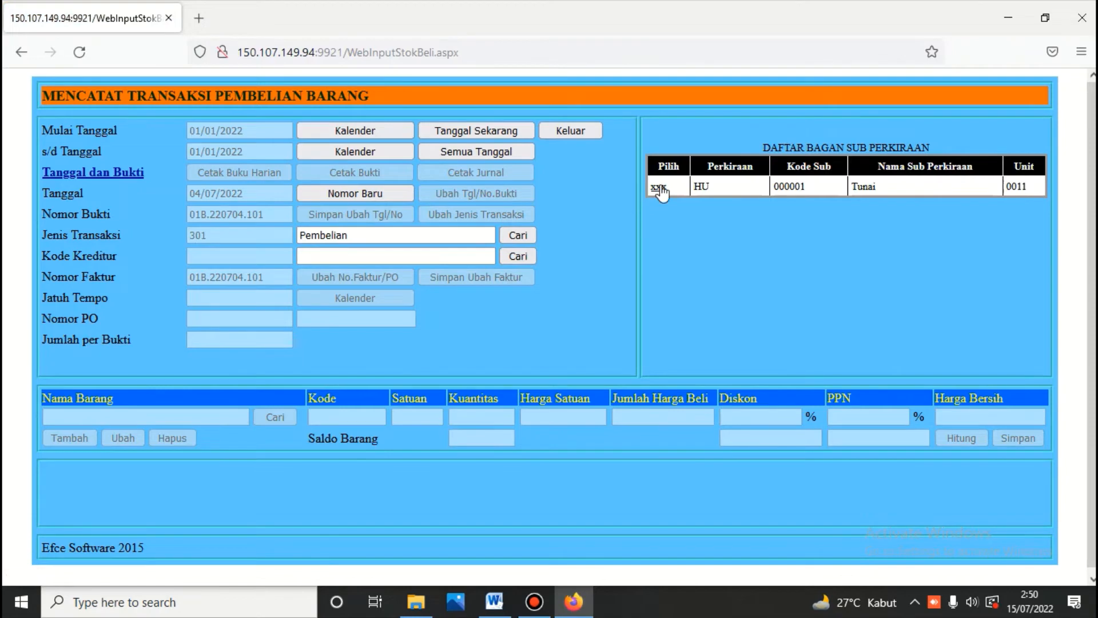
pyautogui.click(659, 187)
pyautogui.click(406, 294)
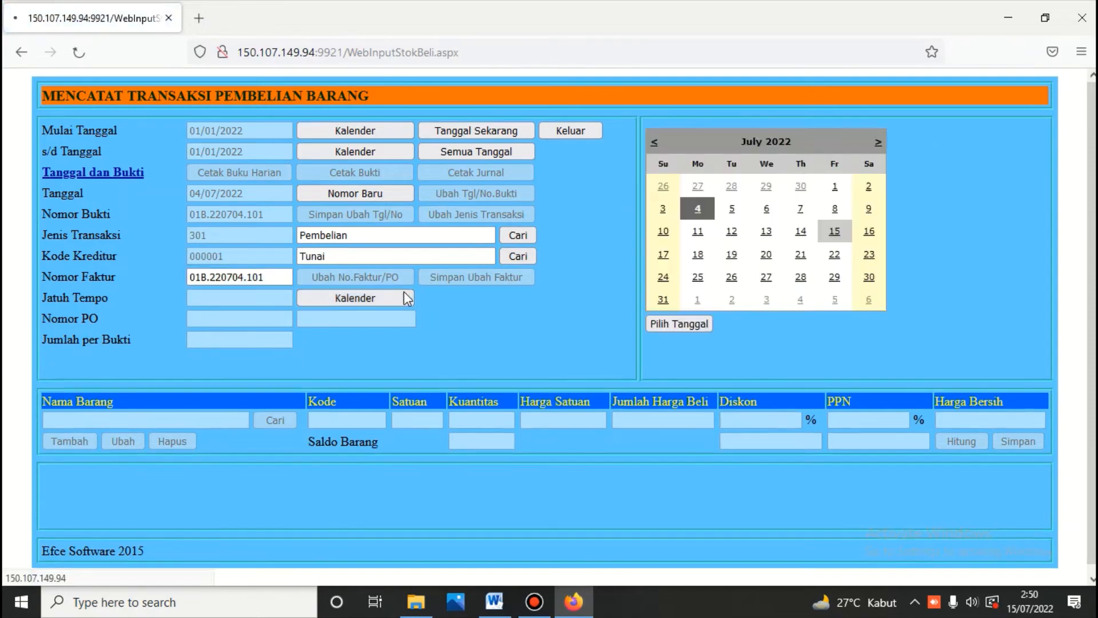
pyautogui.click(672, 322)
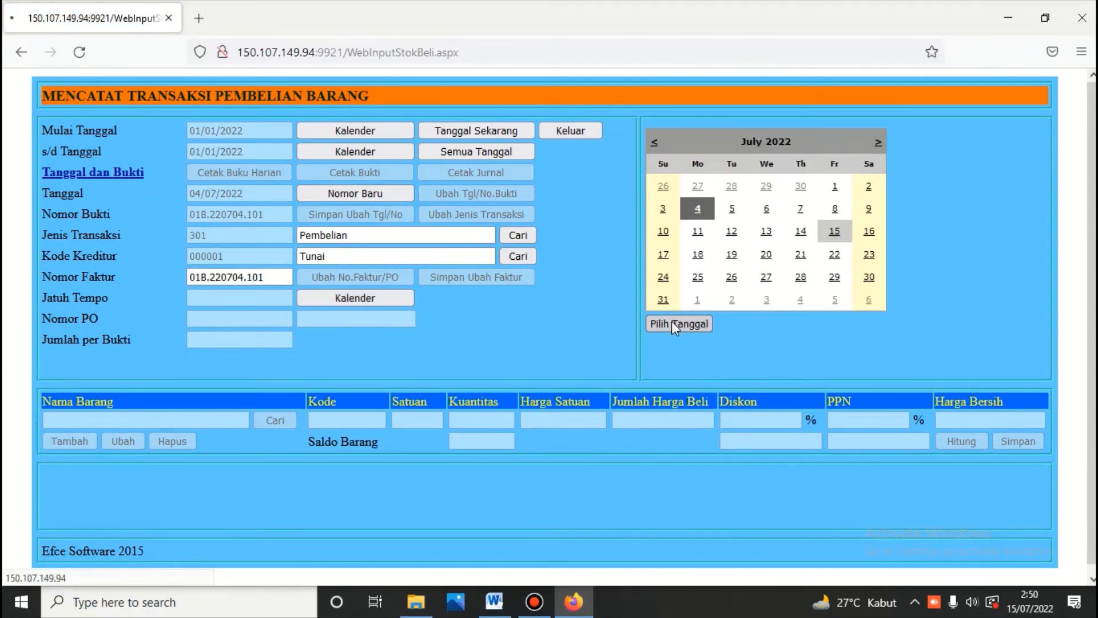
pyautogui.click(265, 417)
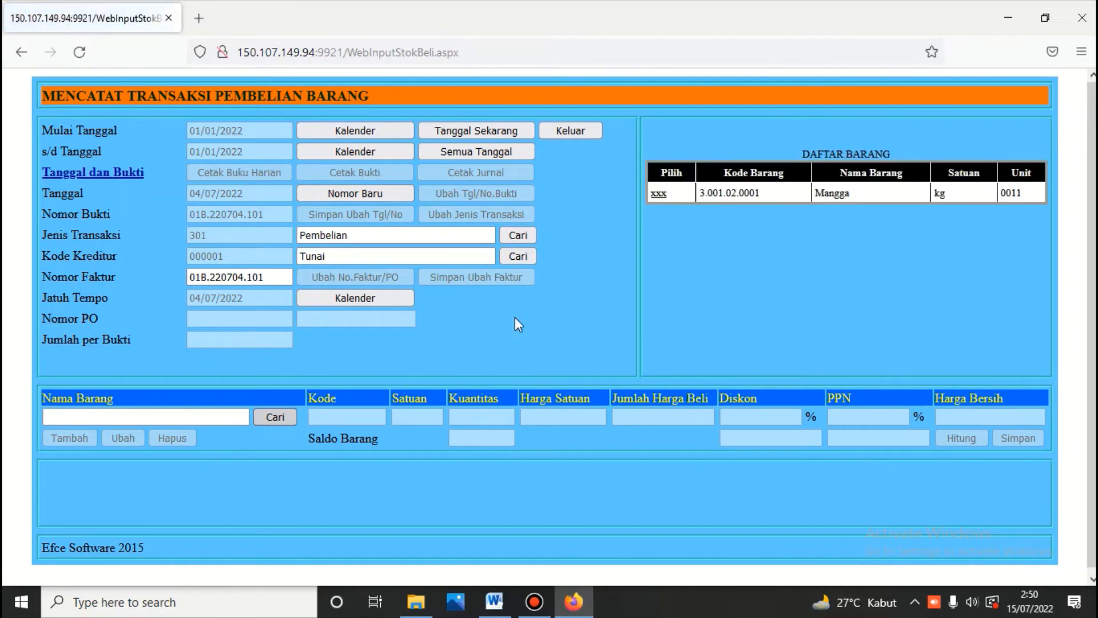
pyautogui.click(658, 193)
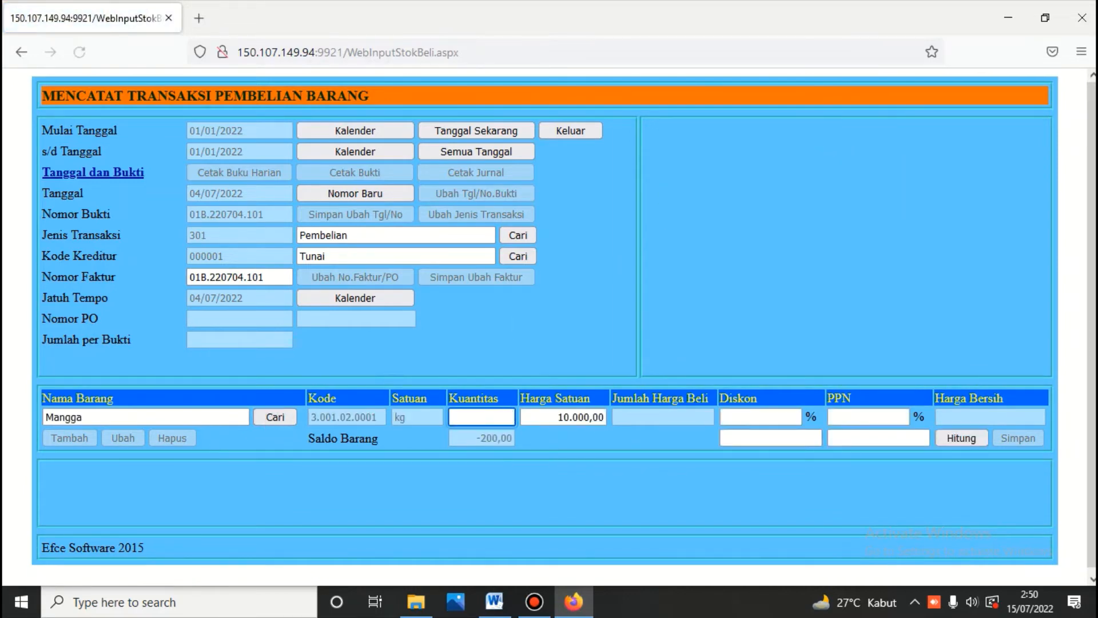
# Step: Enter 250 kg at 10.000, calculate the 2.500.000 total and save the purchase
pyautogui.click(491, 599)
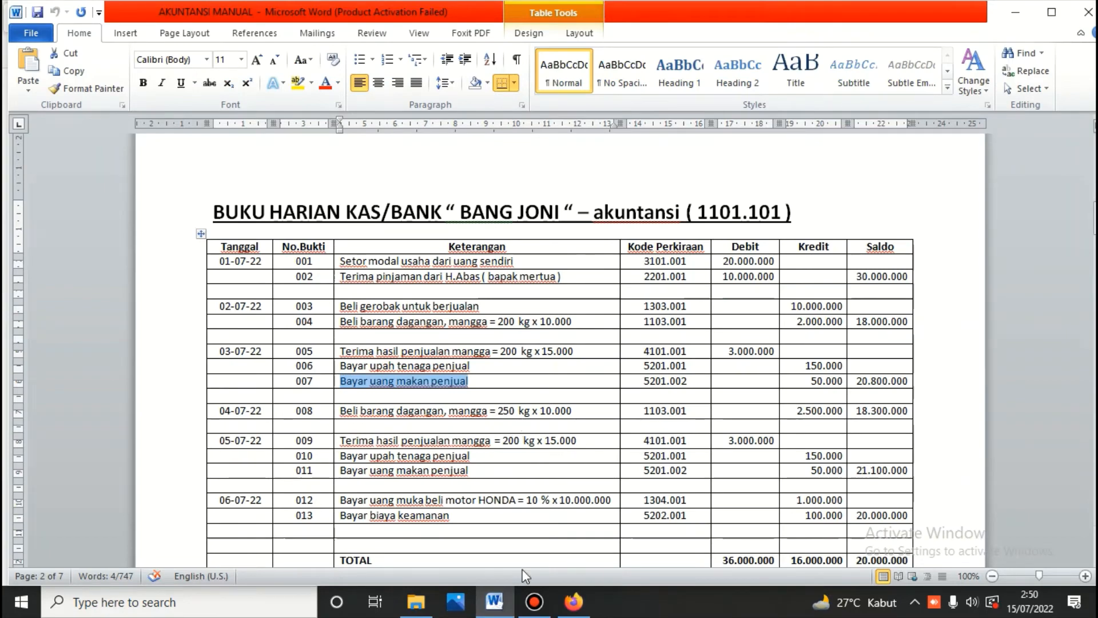
pyautogui.click(496, 604)
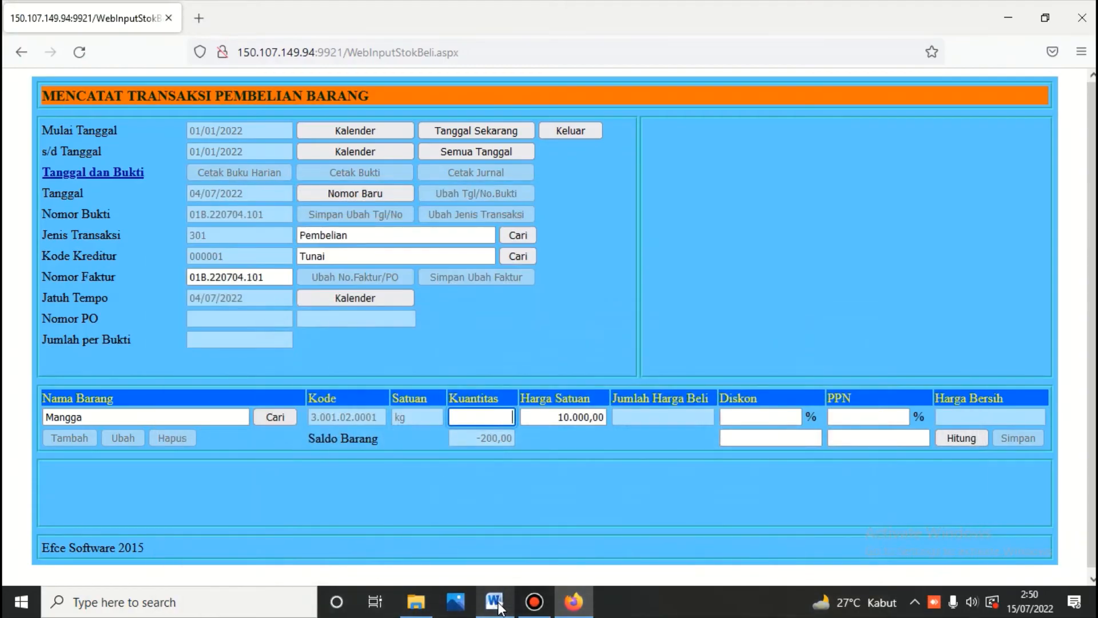
pyautogui.write('50')
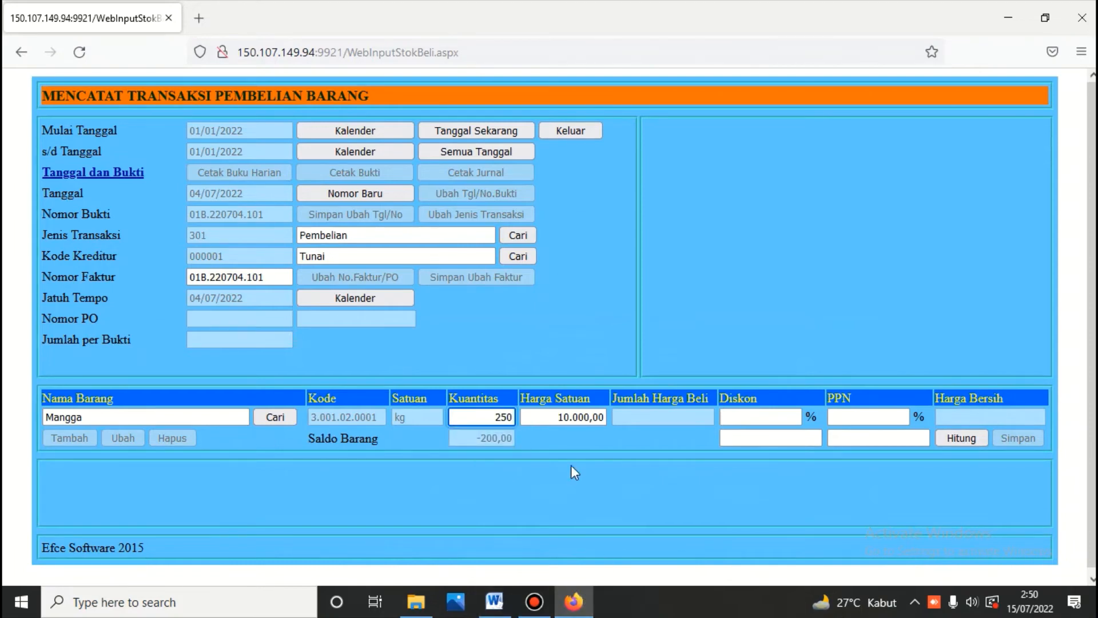
pyautogui.click(548, 421)
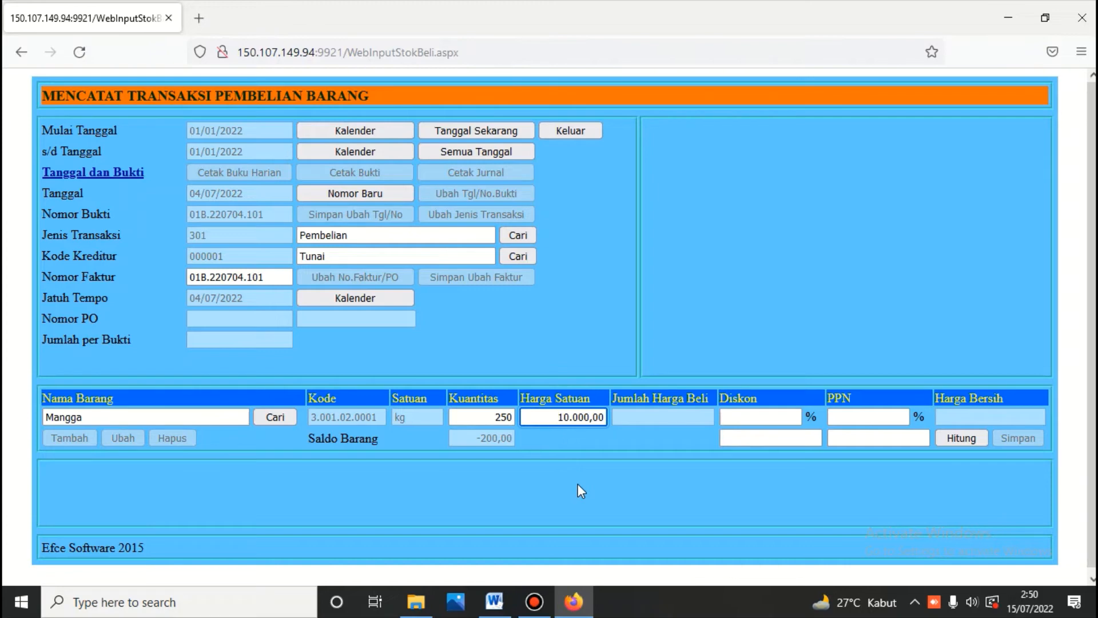
pyautogui.click(963, 442)
pyautogui.click(1011, 437)
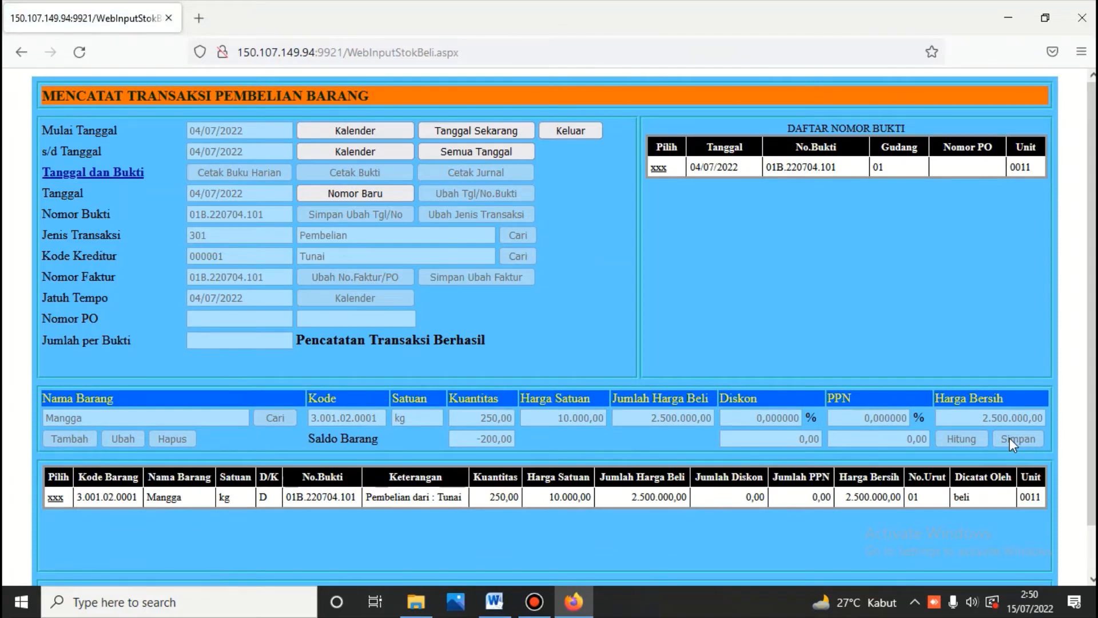
pyautogui.click(495, 602)
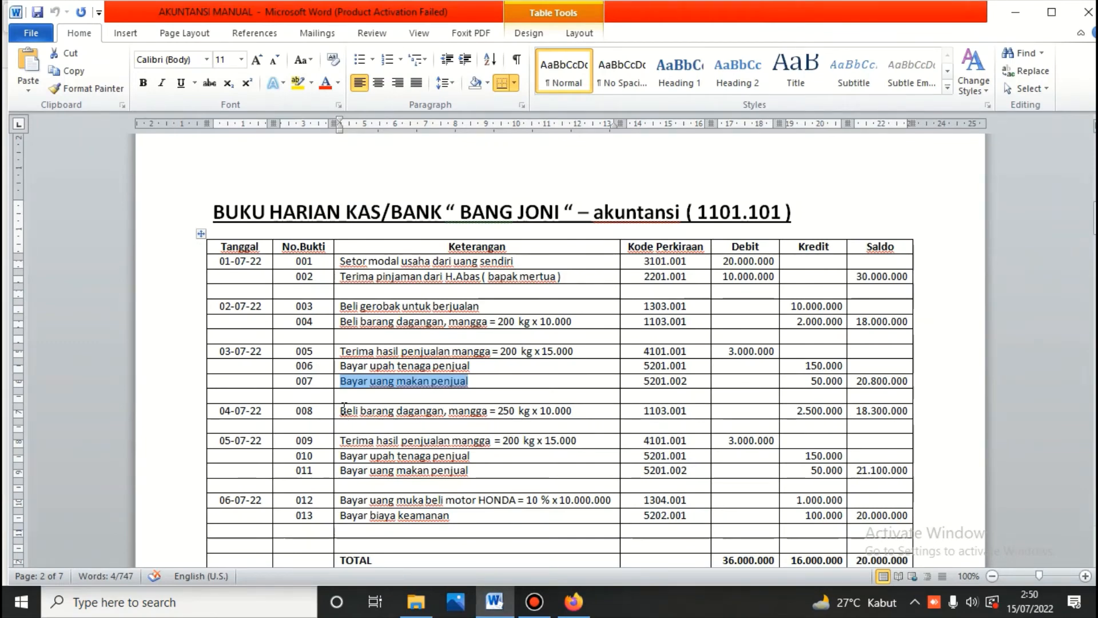
# Step: Copy the 'Beli barang dagangan' description of the 04-07-22 mango purchase from the Word cash book
pyautogui.moveTo(342, 411); pyautogui.dragTo(575, 411)
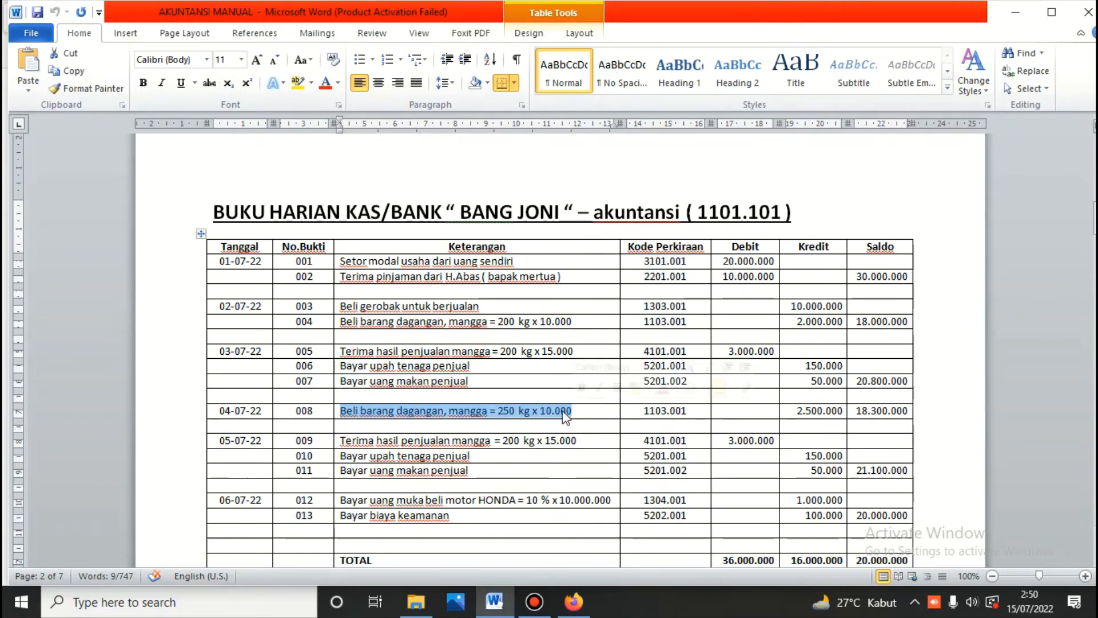
pyautogui.rightClick(564, 413)
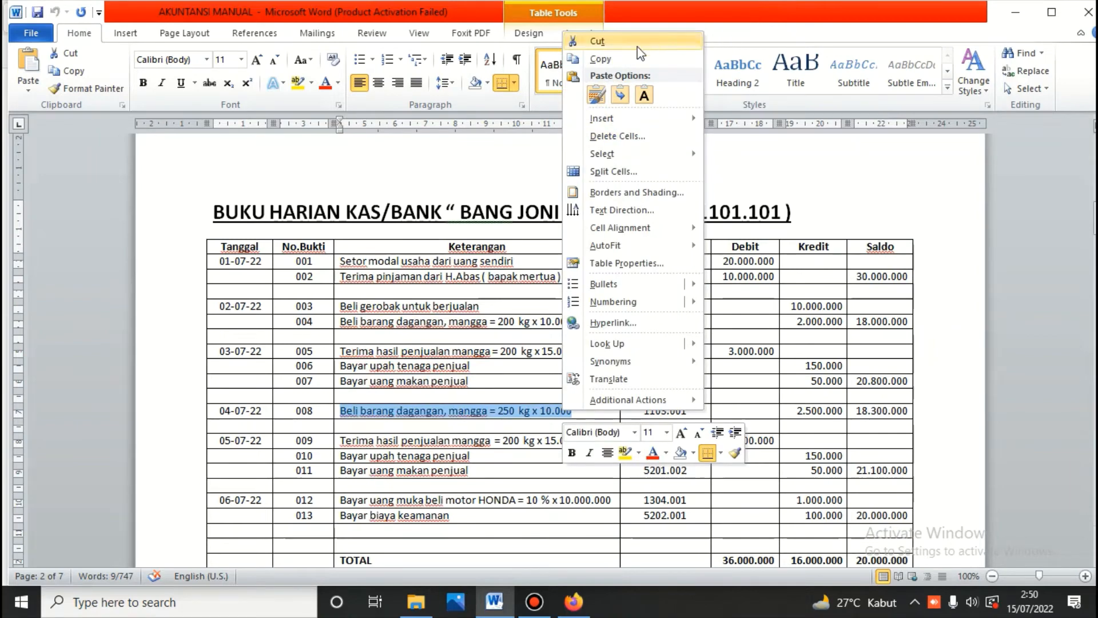
pyautogui.click(601, 59)
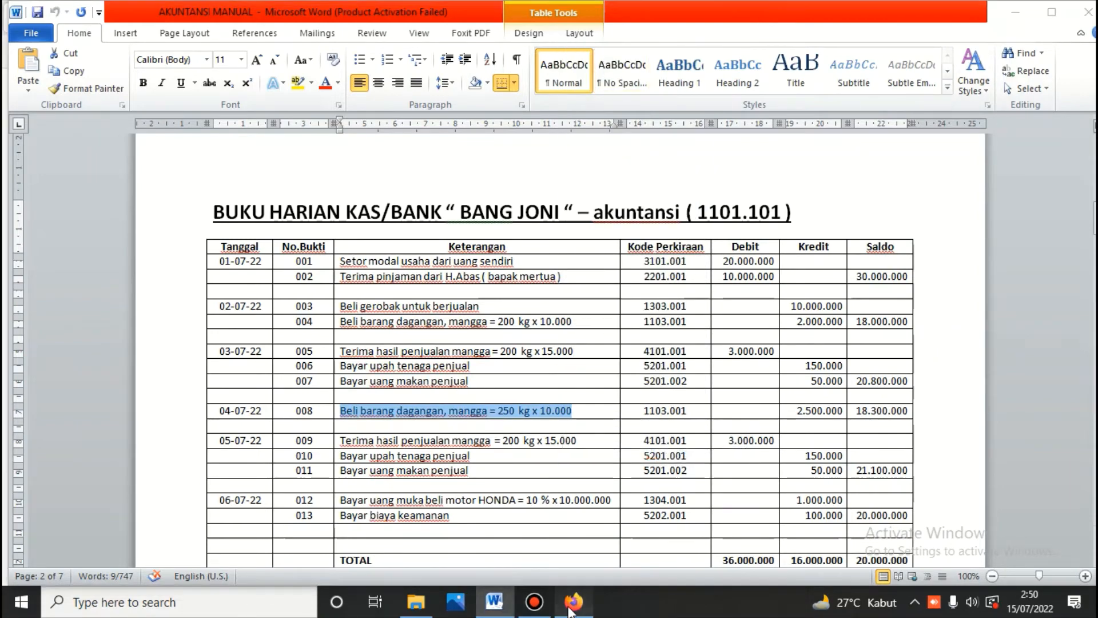
pyautogui.click(574, 602)
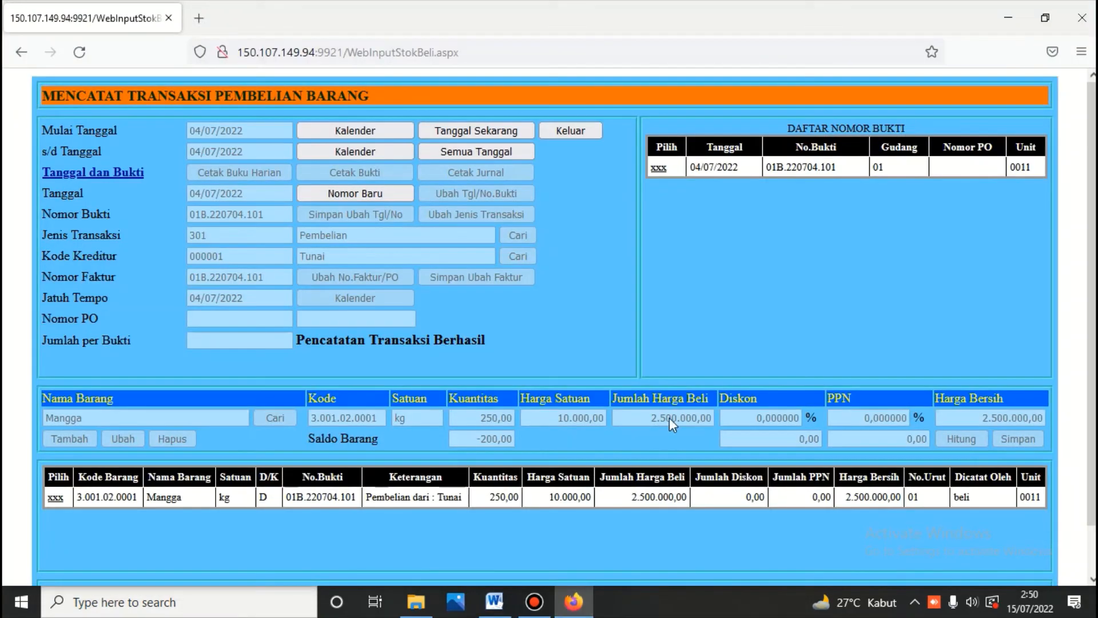
# Step: Print and review the journal for voucher 01B.220704.101 (1103.001 / 2101.001, 2.500.000), then exit the form
pyautogui.click(659, 167)
pyautogui.click(498, 173)
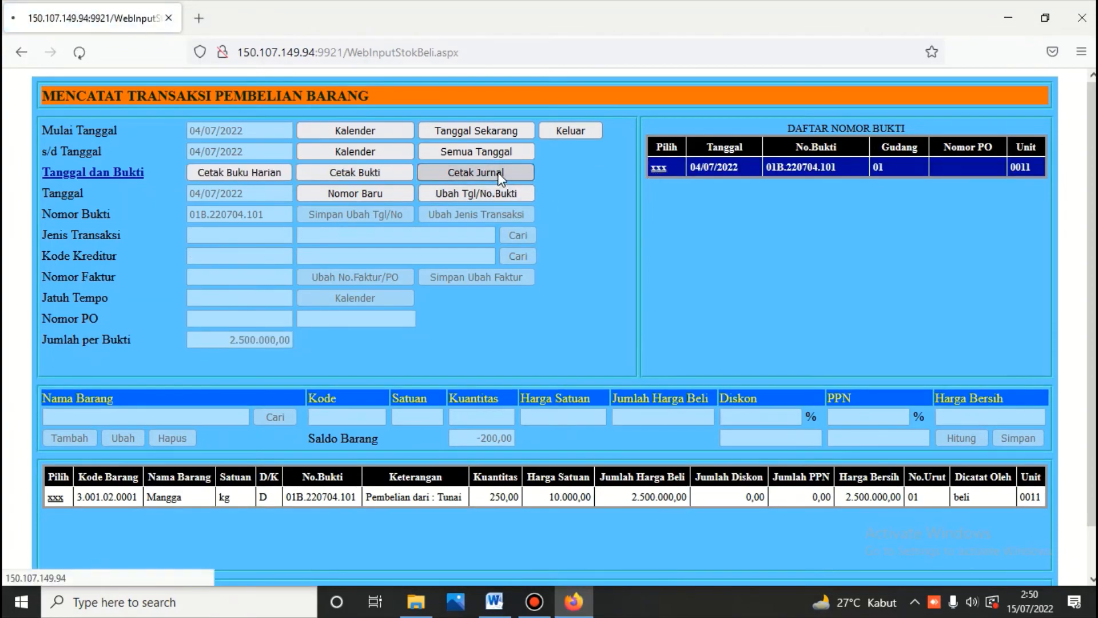
pyautogui.scroll(-8, 484, 240)
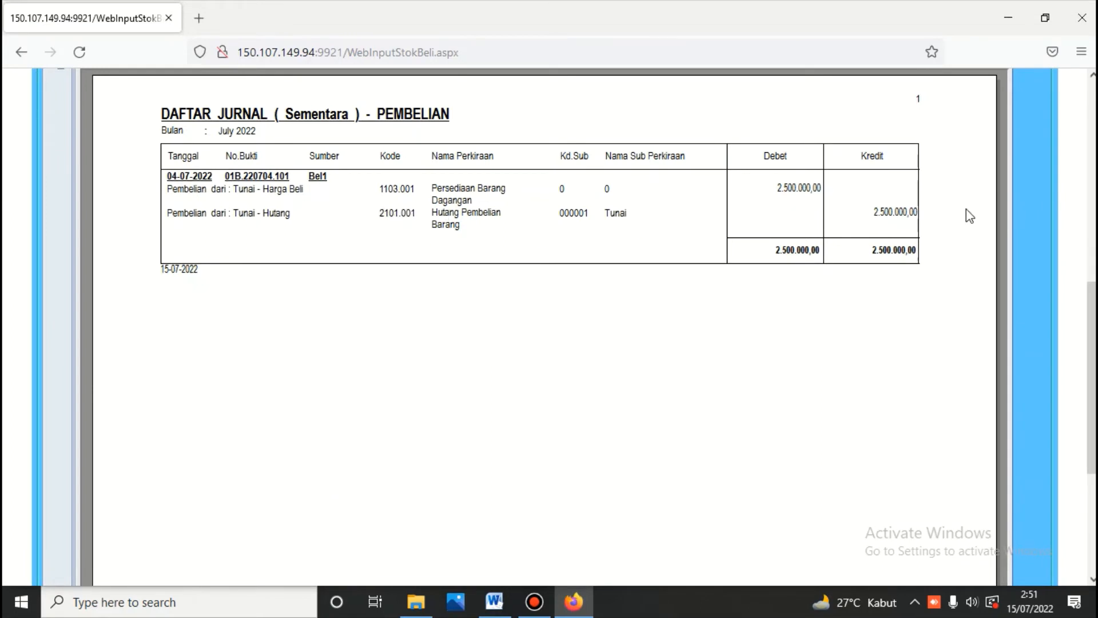
pyautogui.scroll(8, 682, 249)
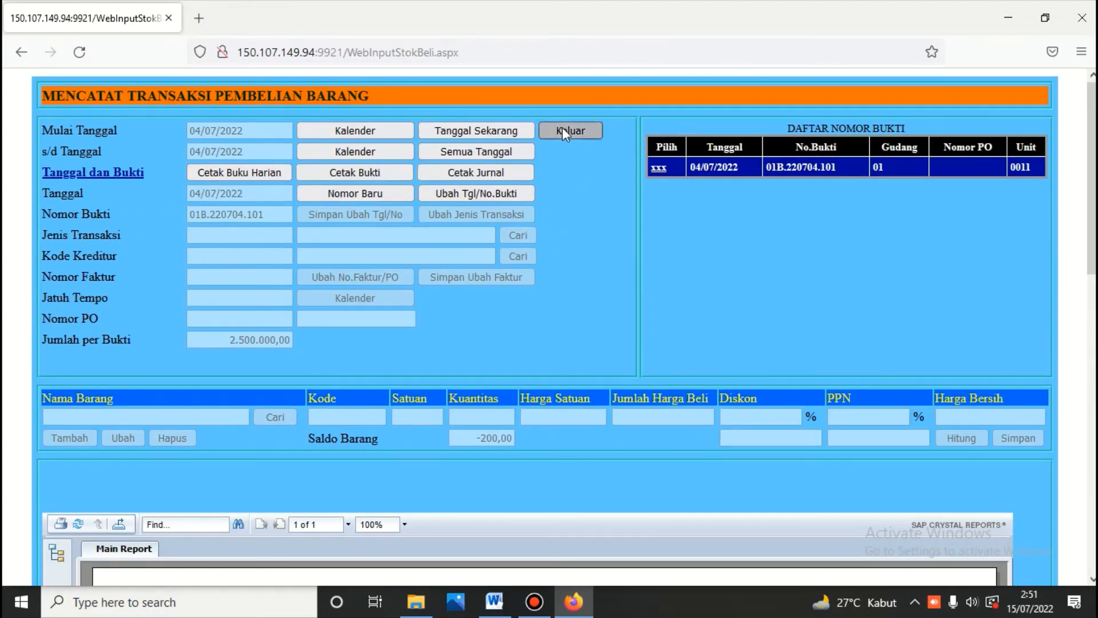
pyautogui.click(564, 132)
# Step: Log in to the Kas/Bank module and start a new voucher on the BCA account
pyautogui.click(863, 174)
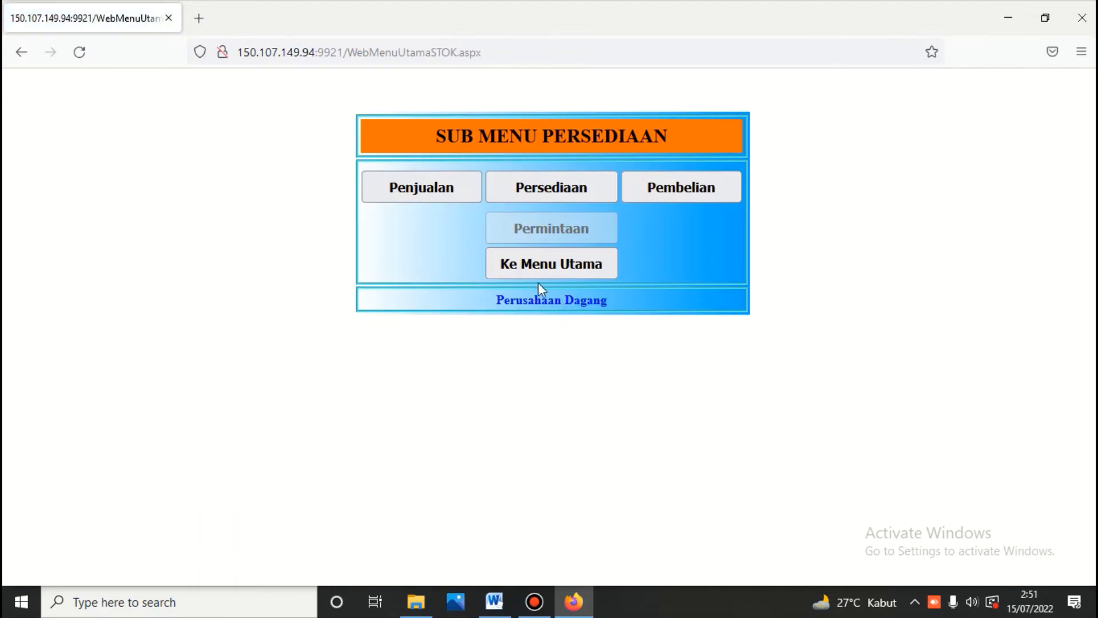
pyautogui.click(538, 266)
pyautogui.click(566, 276)
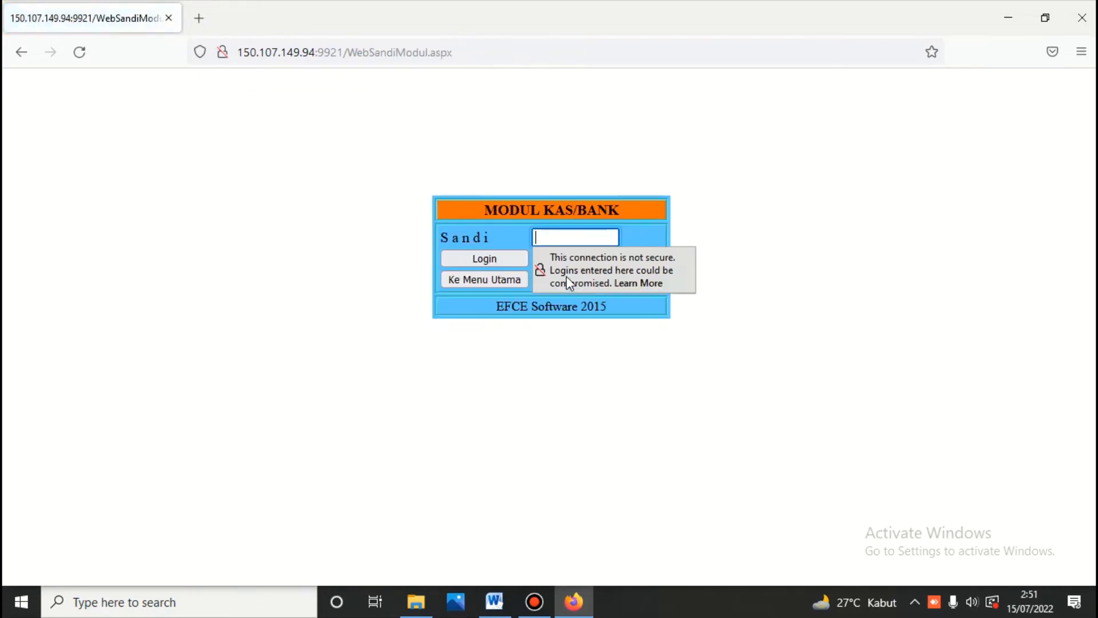
pyautogui.write('***')
pyautogui.press('Return')
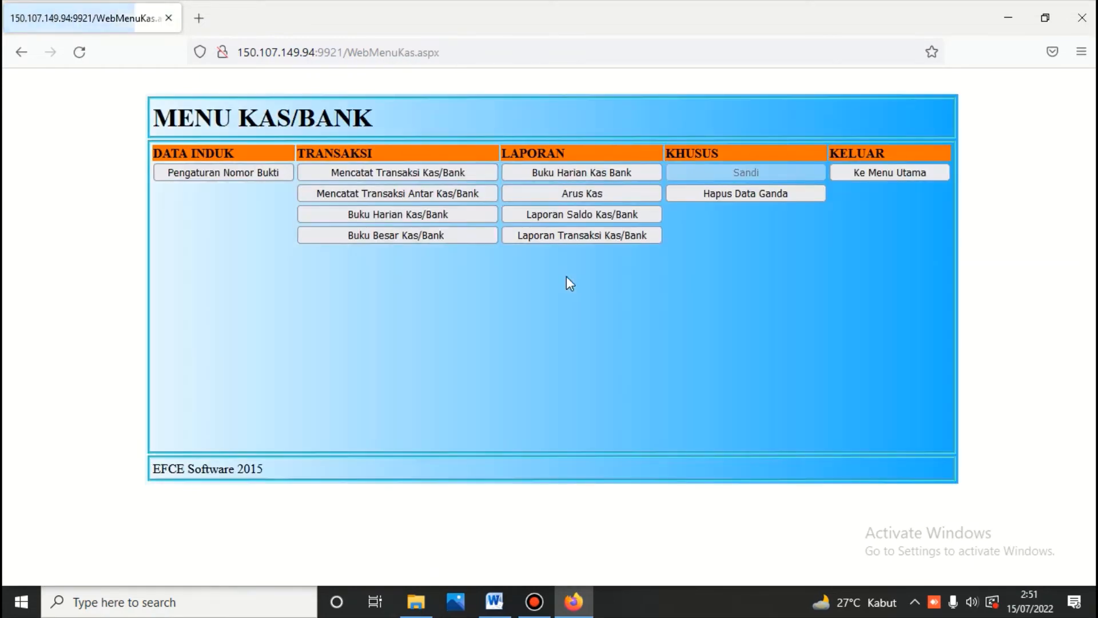
pyautogui.click(446, 181)
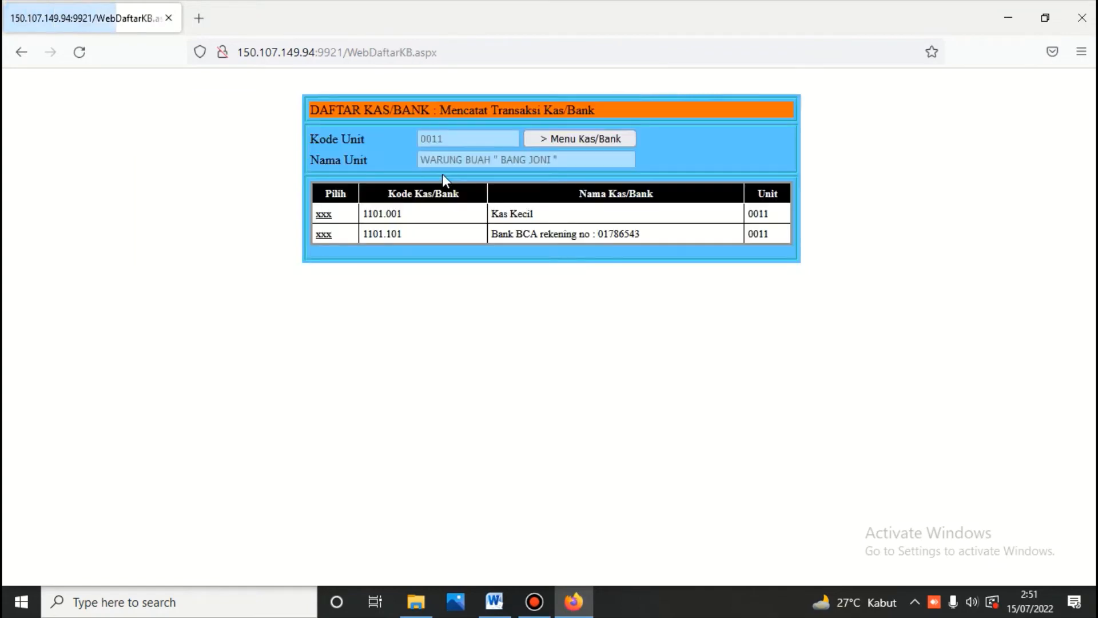
pyautogui.click(327, 235)
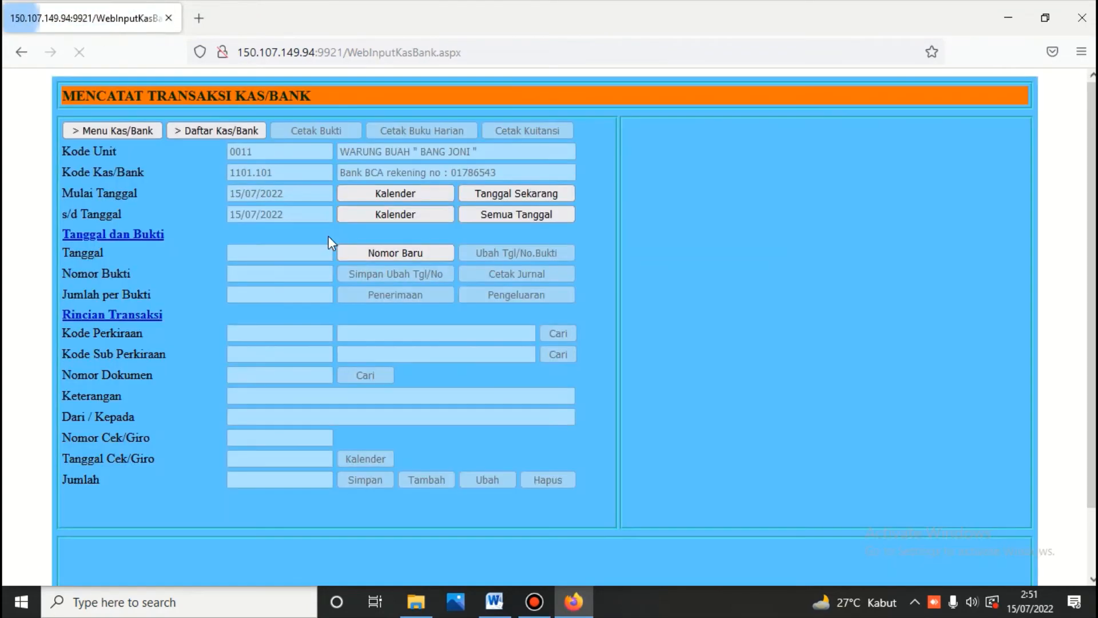
pyautogui.click(375, 254)
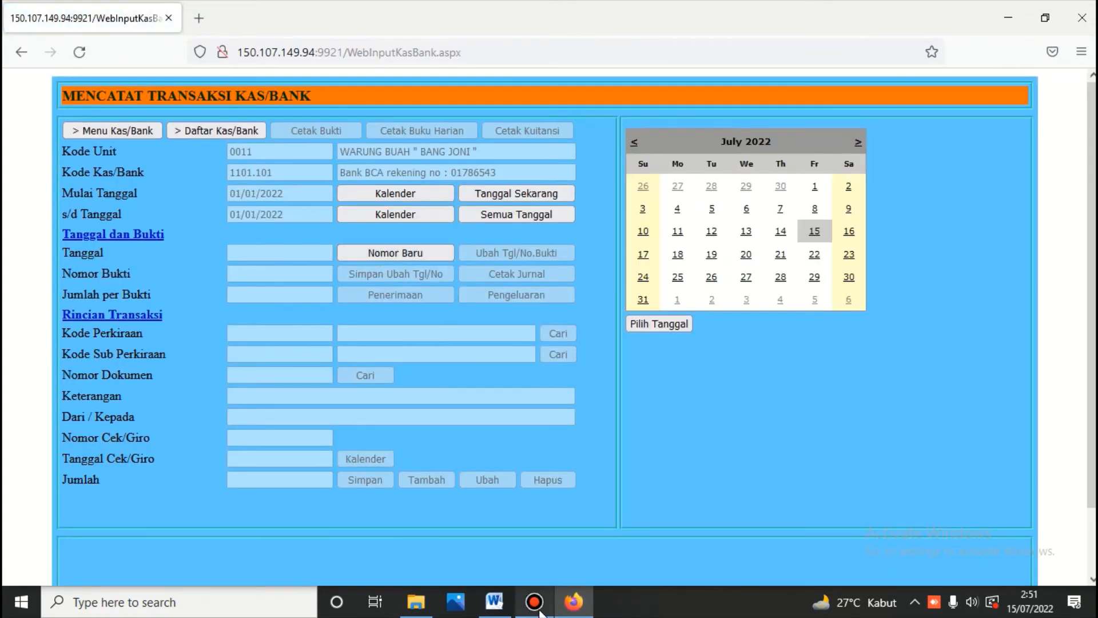
# Step: Set a 4 July 2022 Pengeluaran on 2101.001 Hutang Pembelian Barang / Tunai for document 01B.220704.101
pyautogui.click(494, 604)
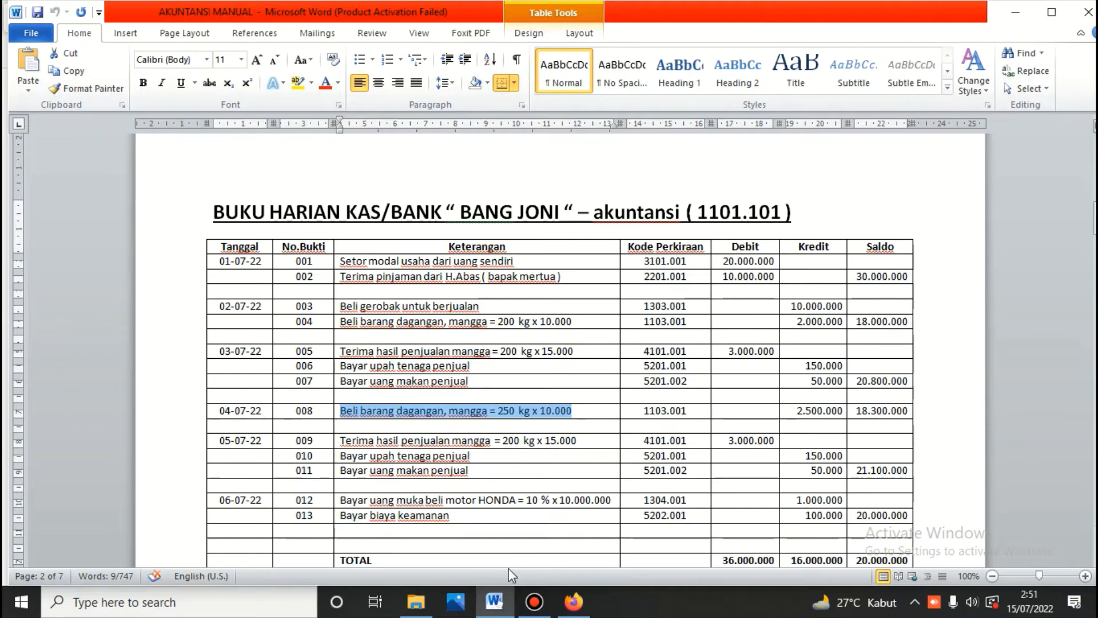
pyautogui.click(574, 602)
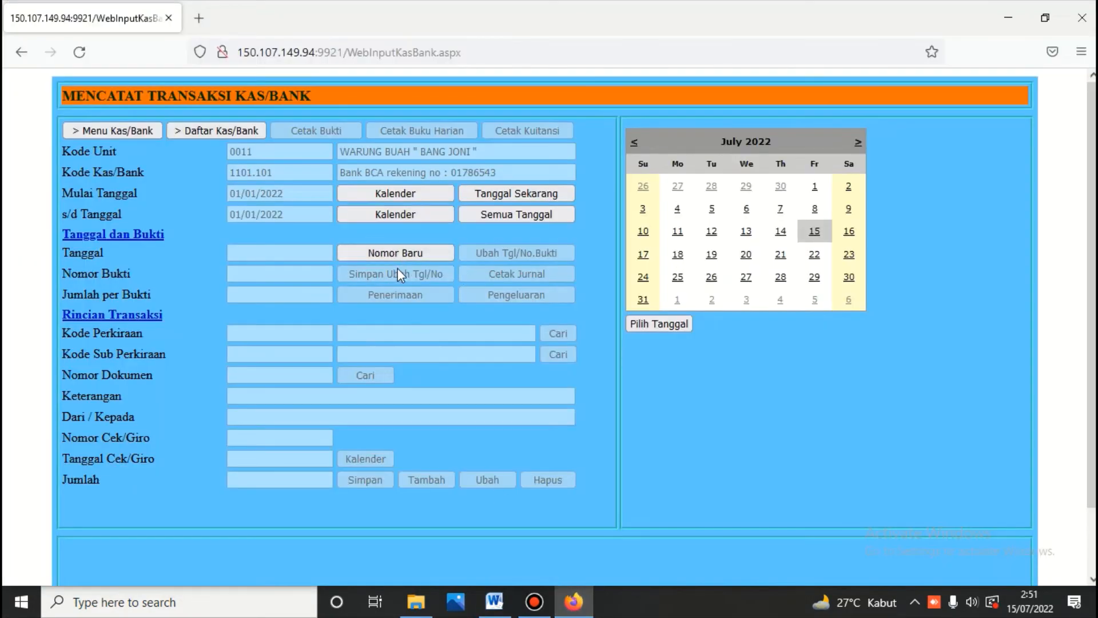
pyautogui.click(678, 208)
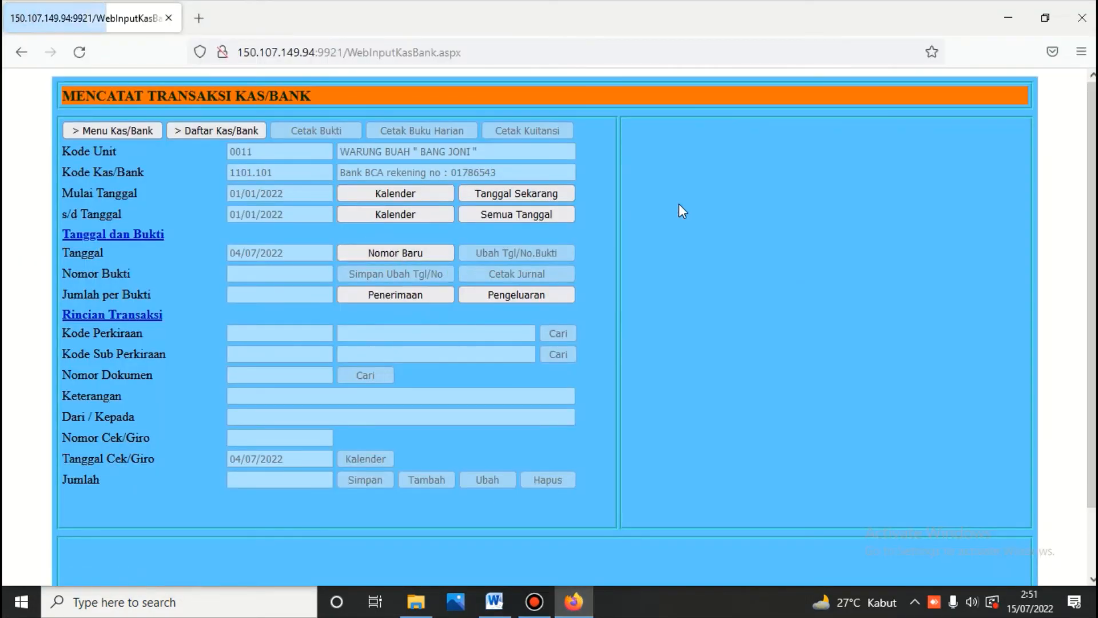
pyautogui.click(506, 294)
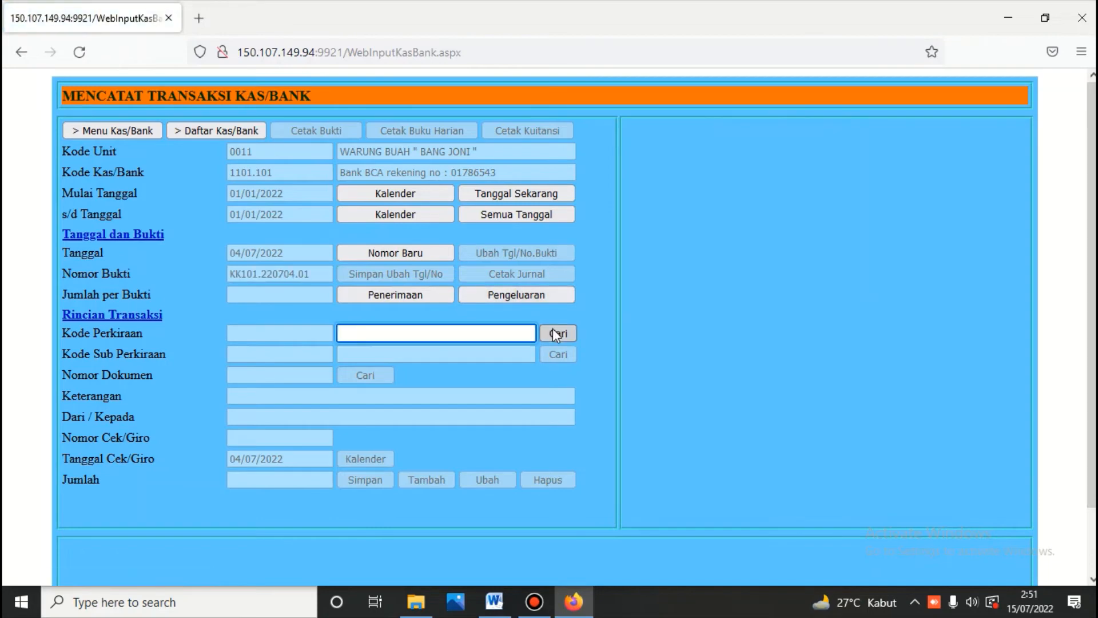
pyautogui.write('hutang')
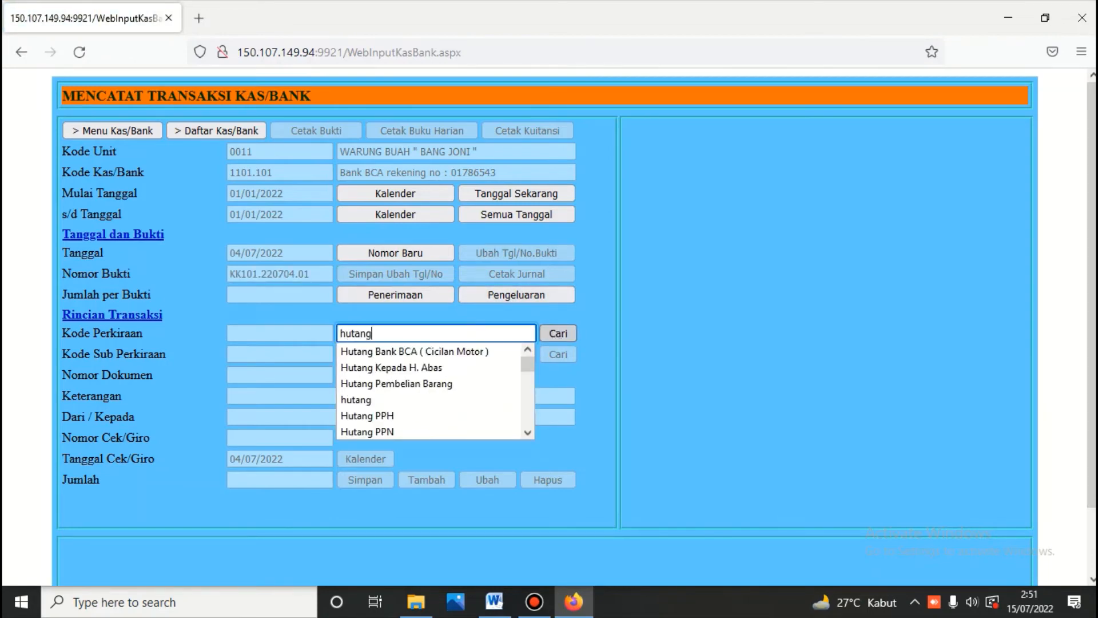
pyautogui.click(558, 334)
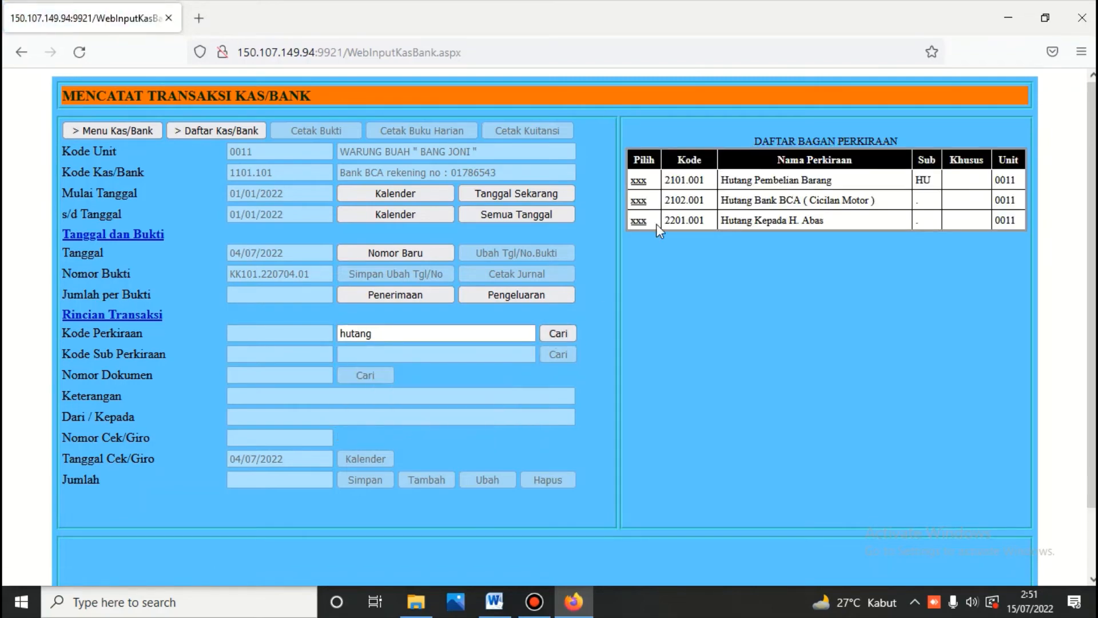
pyautogui.click(639, 183)
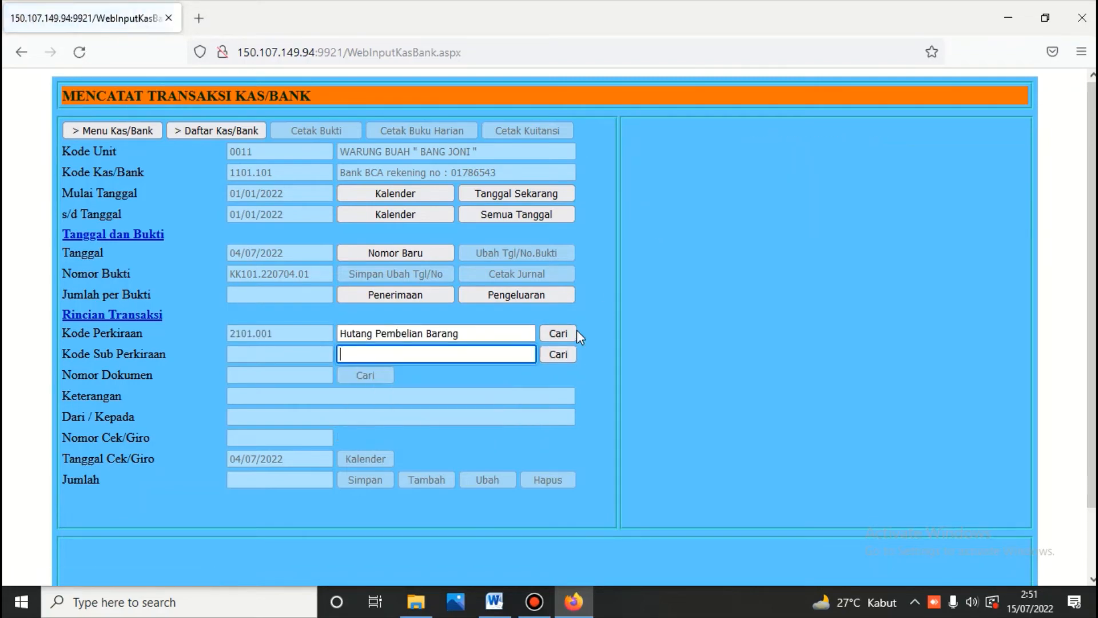
pyautogui.click(561, 353)
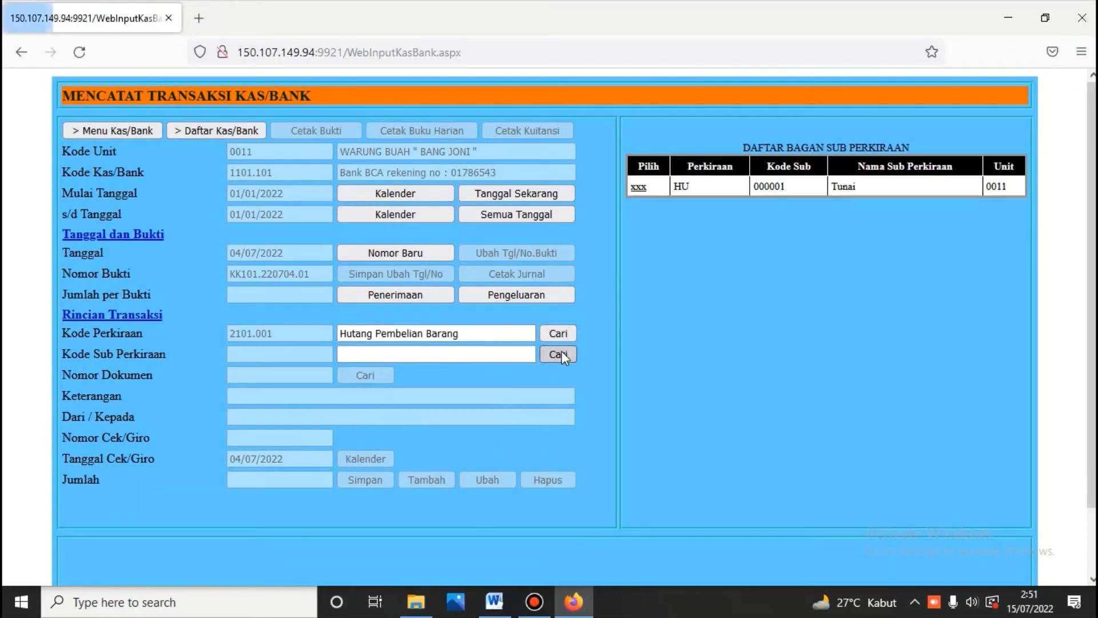
pyautogui.click(639, 186)
pyautogui.click(374, 371)
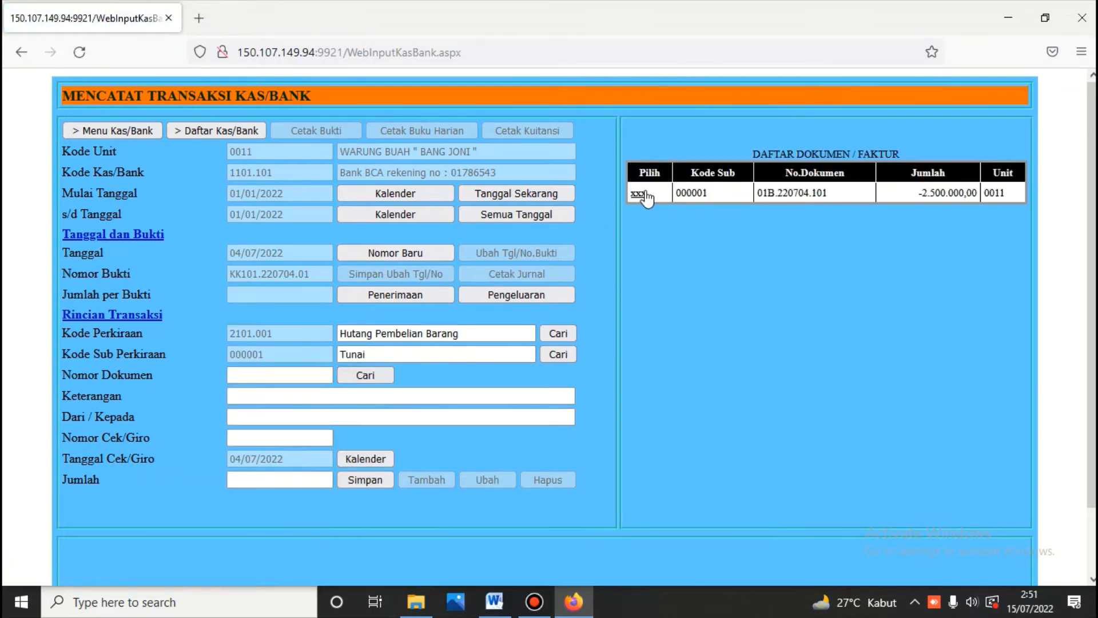
pyautogui.click(639, 192)
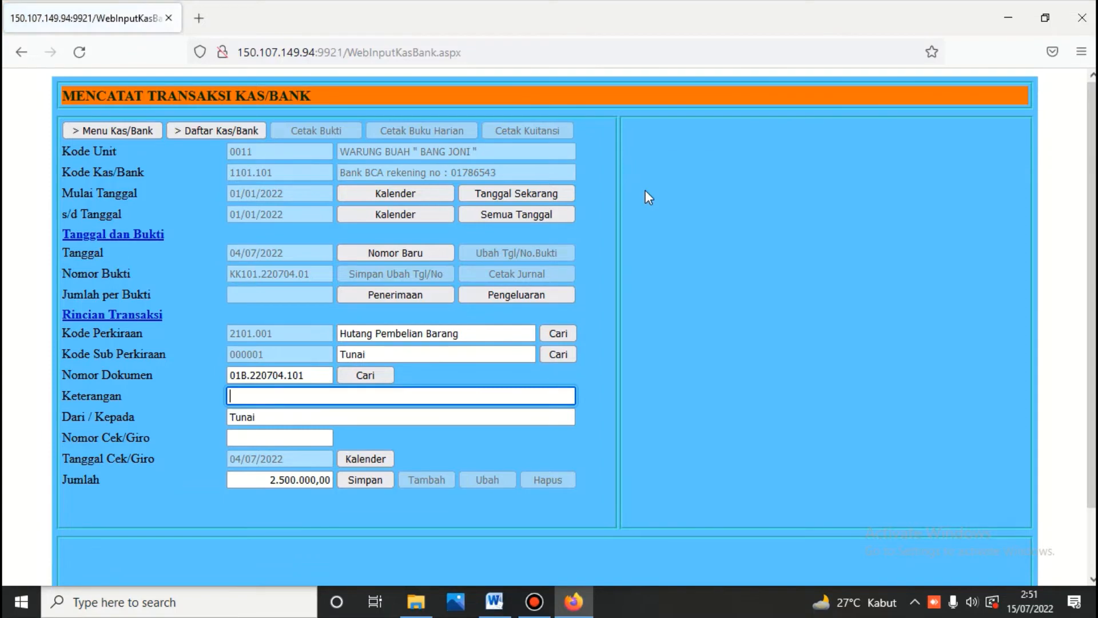
# Step: Paste the mango purchase description and save voucher KK101.220704.01, checking it against Word row 008
pyautogui.rightClick(342, 397)
pyautogui.click(384, 224)
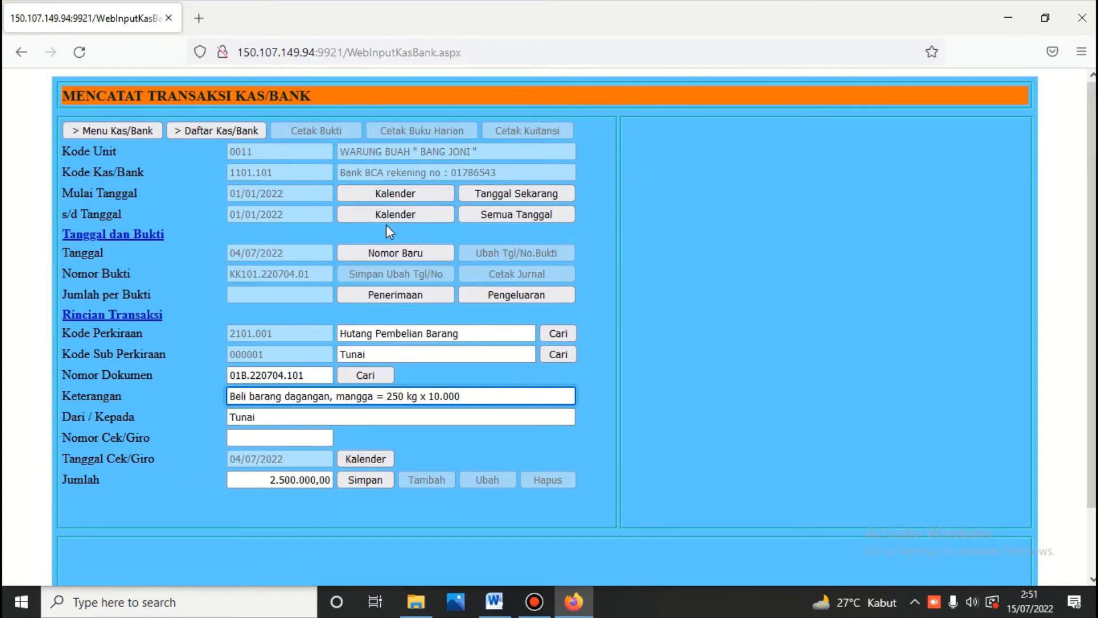
pyautogui.click(355, 480)
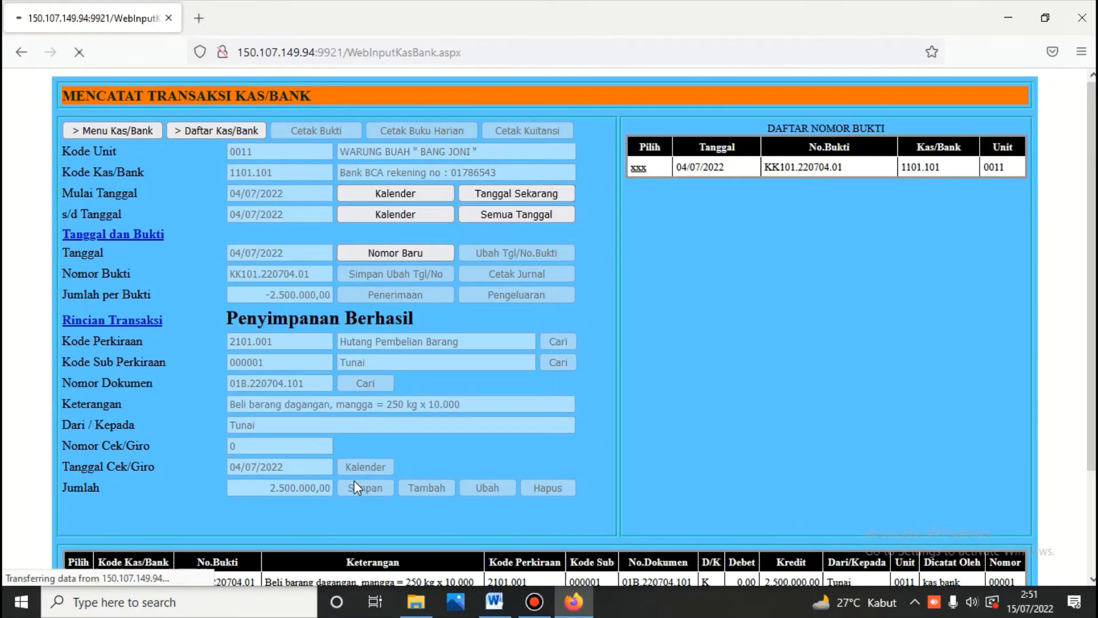
pyautogui.click(494, 601)
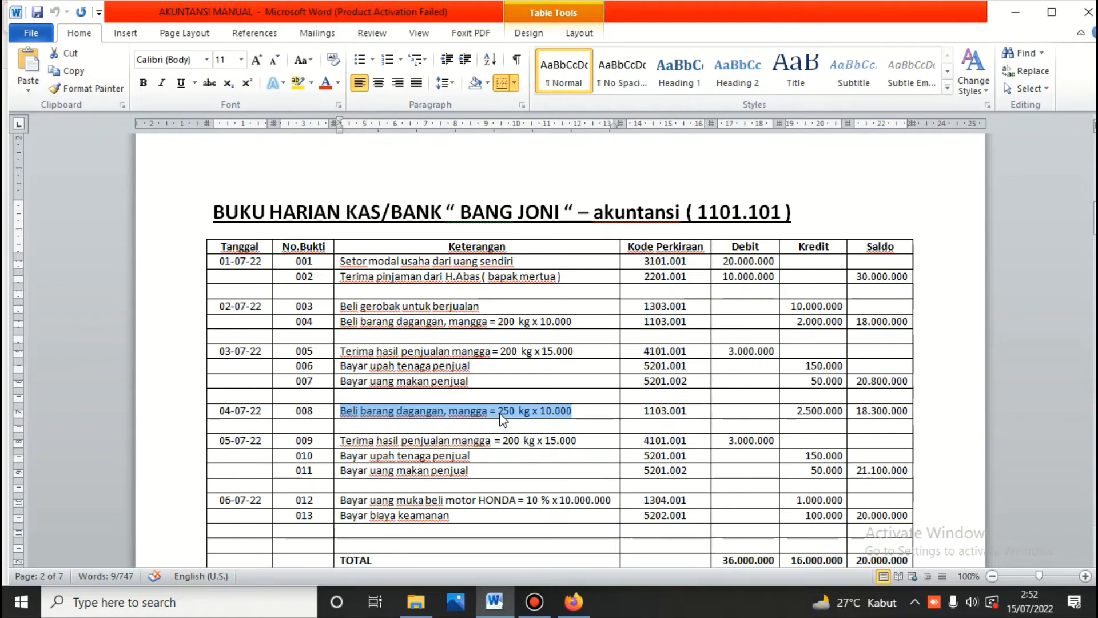
pyautogui.click(517, 445)
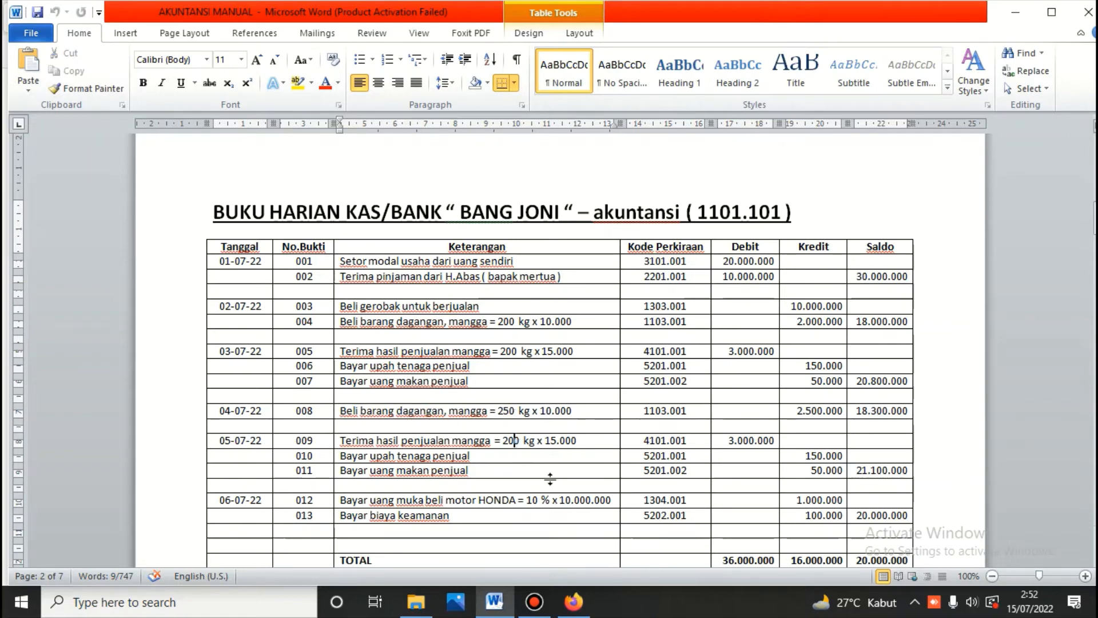
pyautogui.click(573, 604)
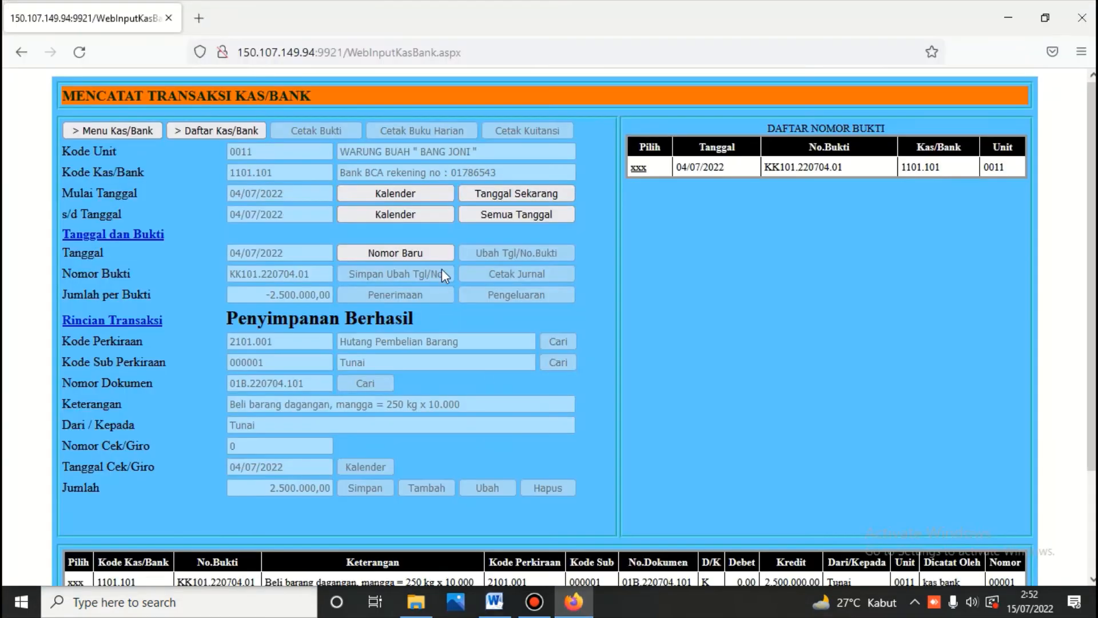
# Step: Log in to the sales module and open the sales transaction entry form
pyautogui.click(147, 131)
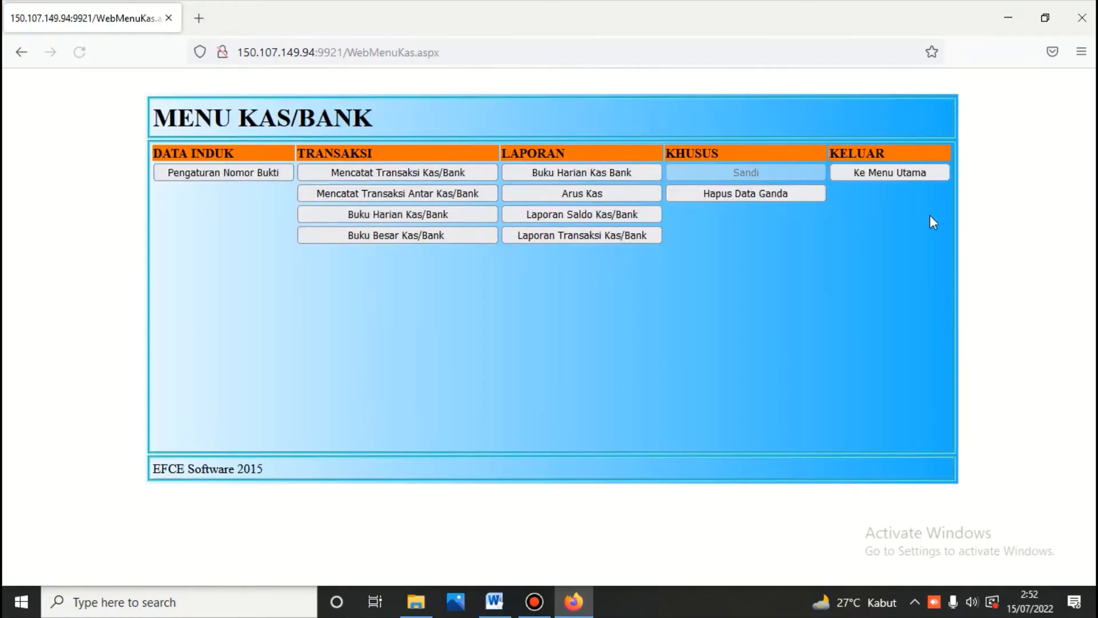
pyautogui.click(897, 167)
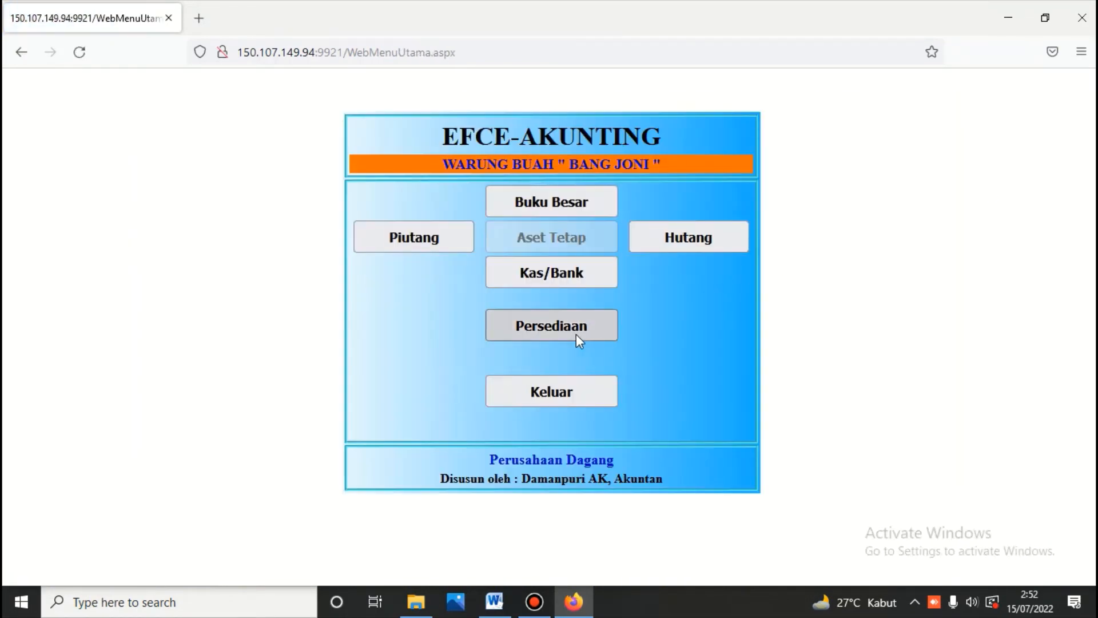
pyautogui.click(576, 334)
pyautogui.click(393, 180)
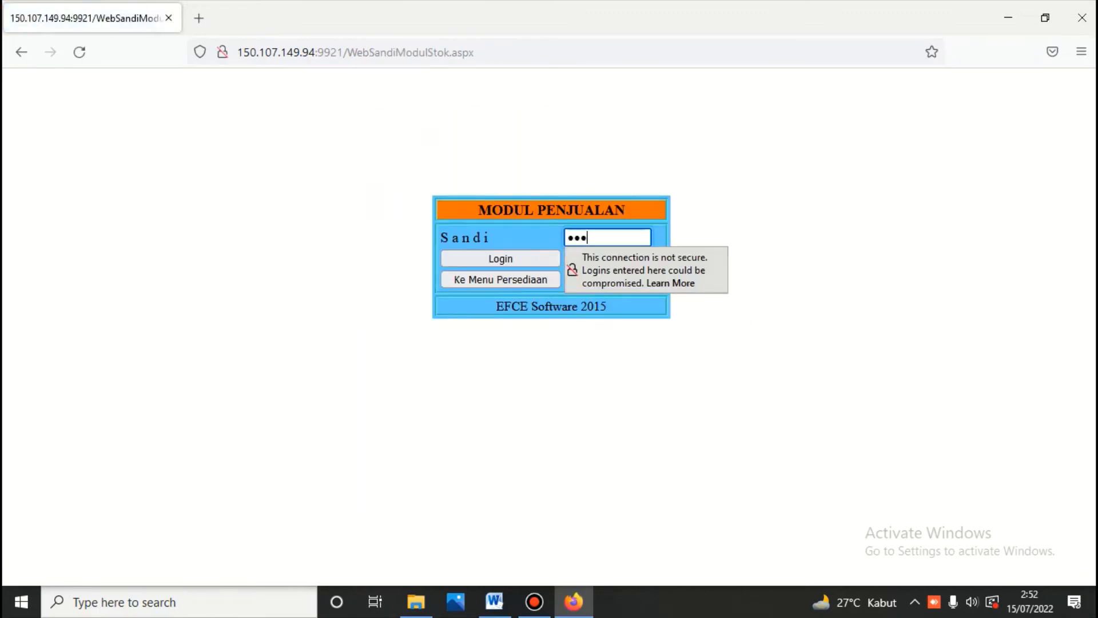
pyautogui.press('Return')
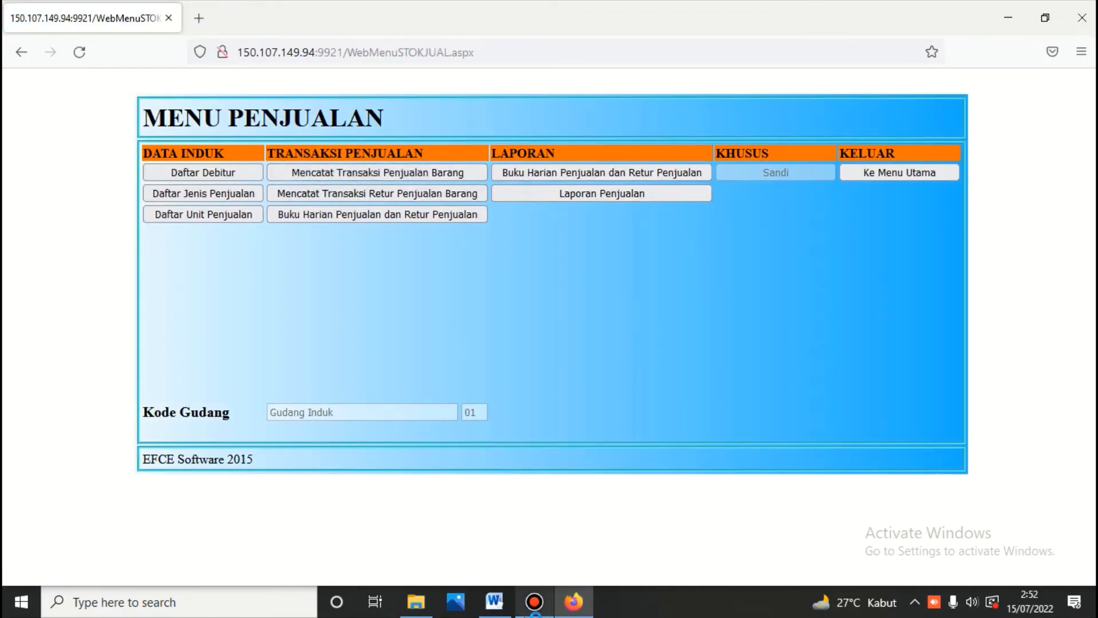
pyautogui.click(498, 608)
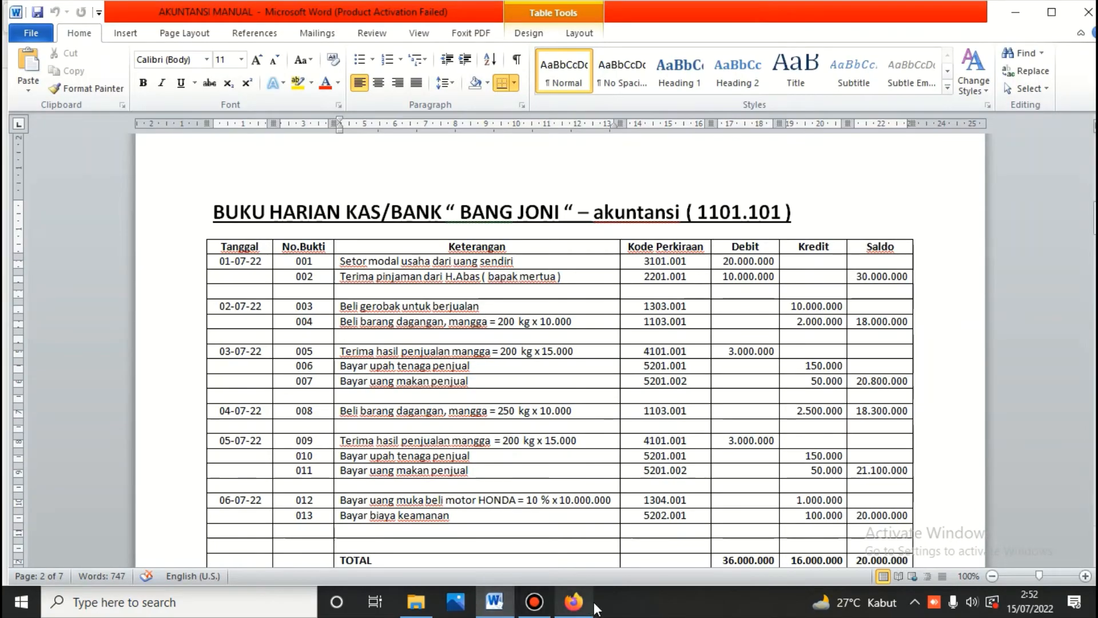
pyautogui.click(574, 602)
pyautogui.click(387, 173)
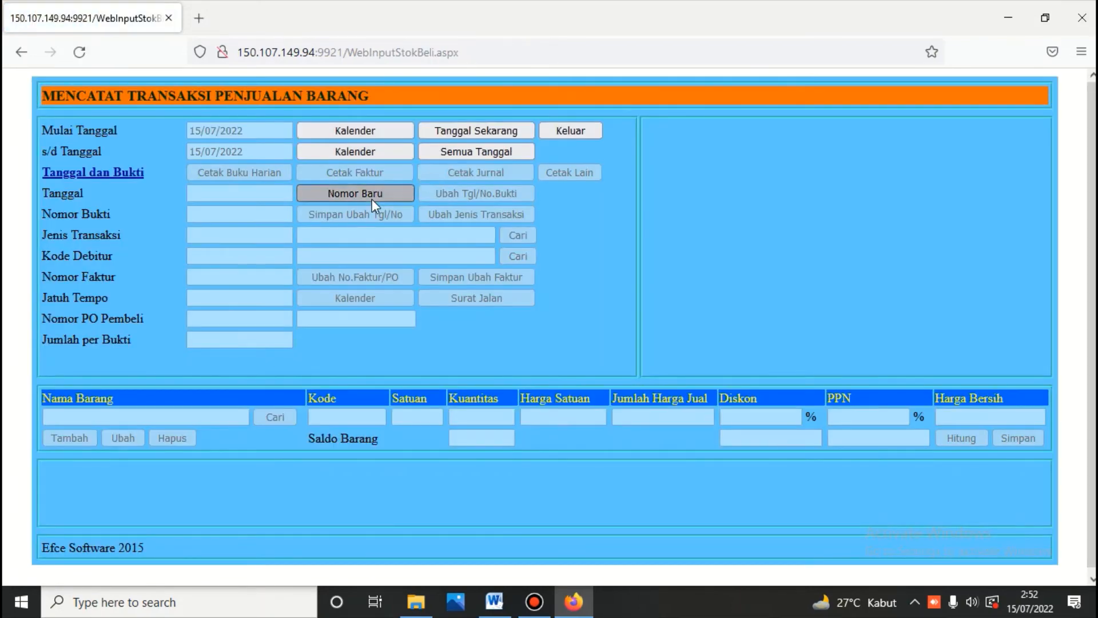
# Step: Start a sales voucher dated 5 July 2022: type 401 Penjualan, debtor 000001 Tunai, due 05/07/2022, item Mangga
pyautogui.click(372, 194)
pyautogui.click(732, 212)
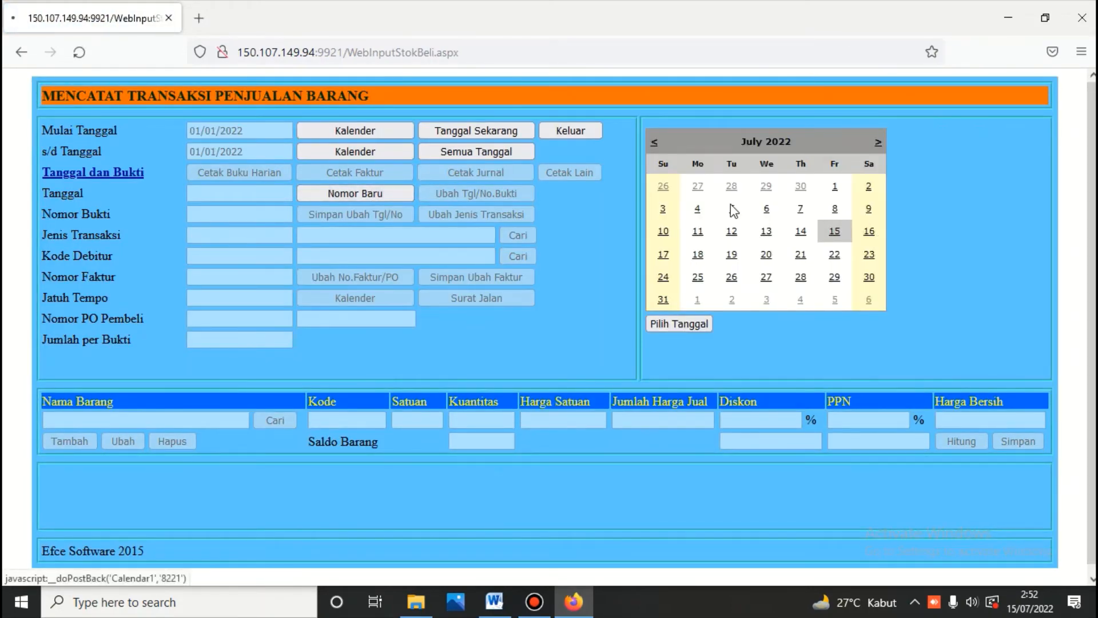
pyautogui.click(530, 231)
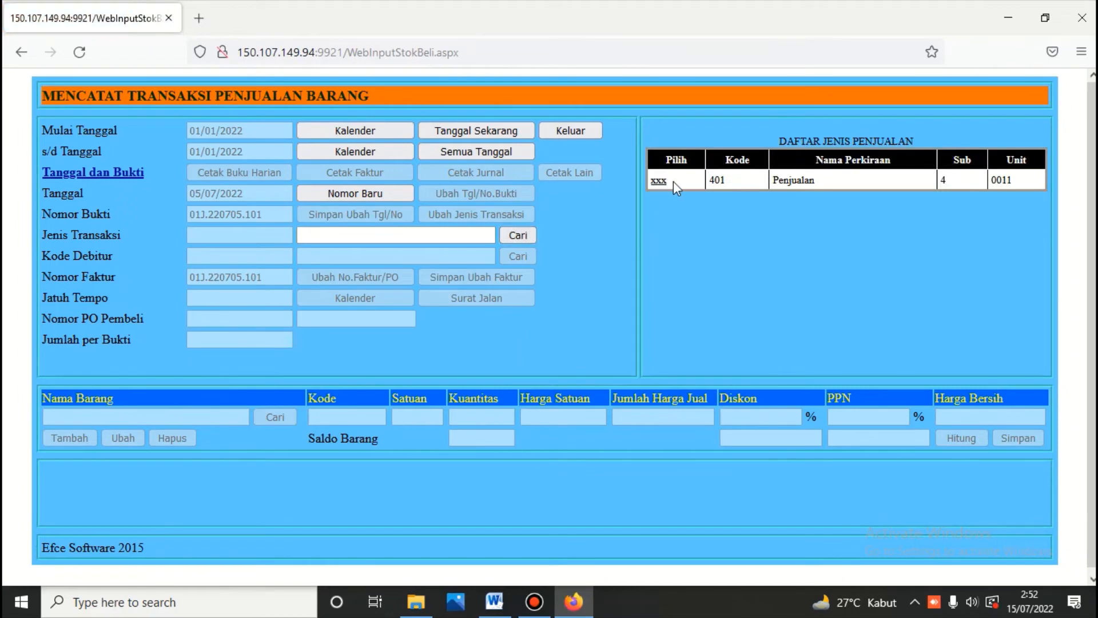
pyautogui.click(659, 181)
pyautogui.click(518, 258)
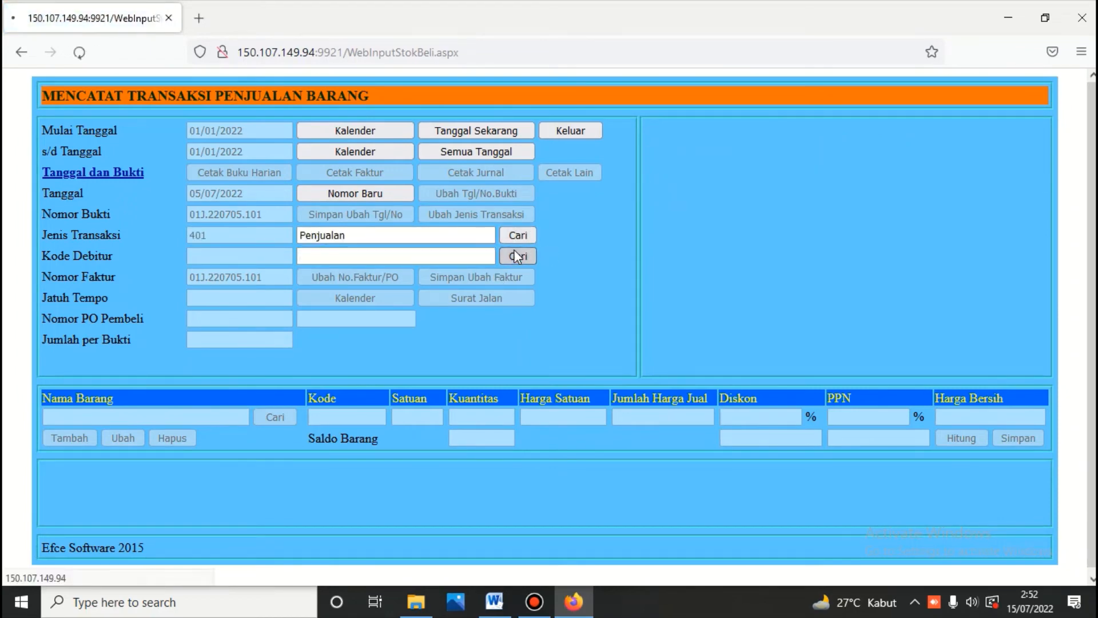
pyautogui.click(658, 192)
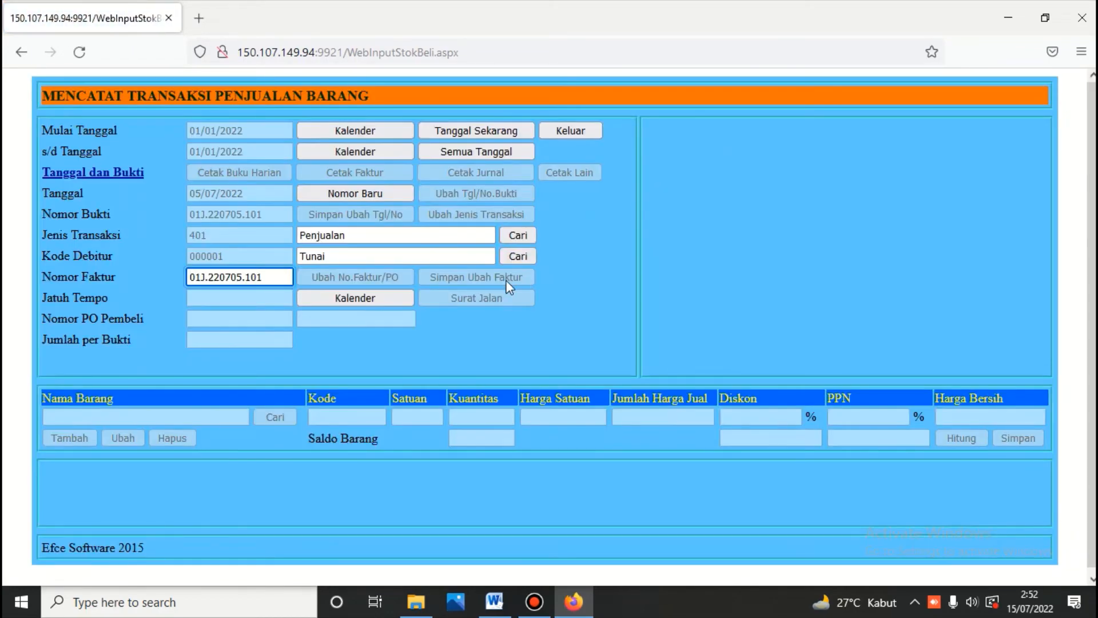
pyautogui.click(338, 304)
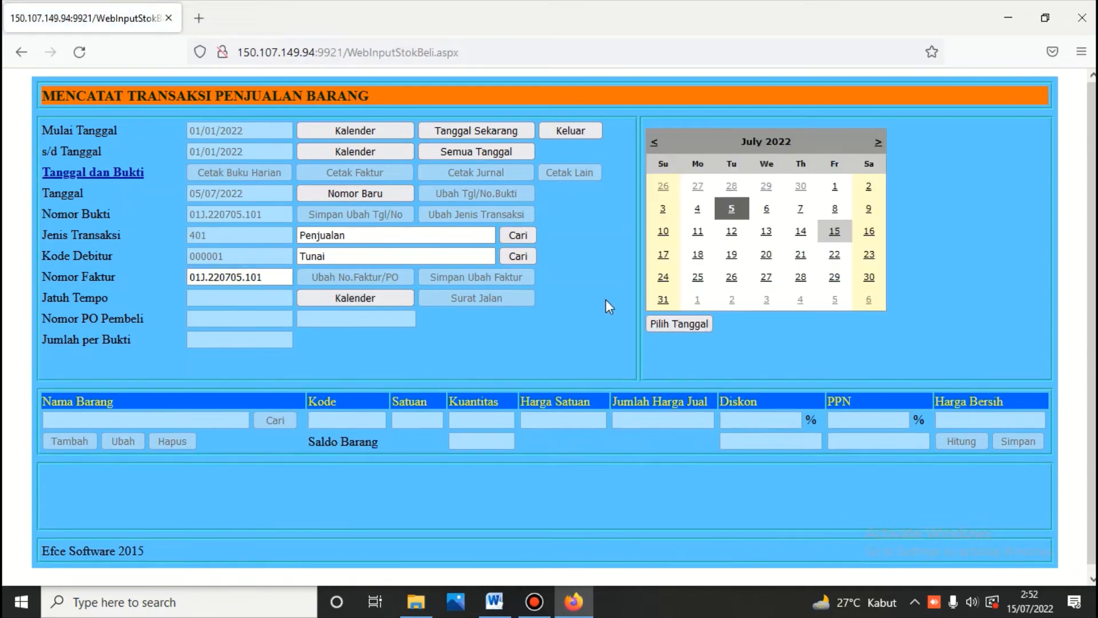
pyautogui.click(654, 325)
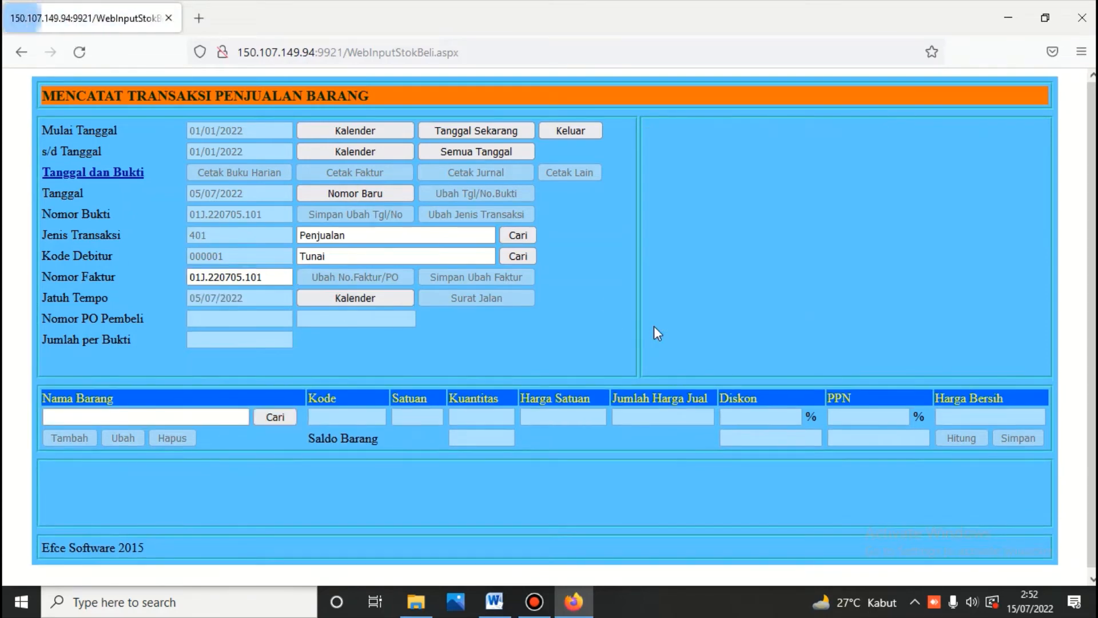
pyautogui.click(283, 417)
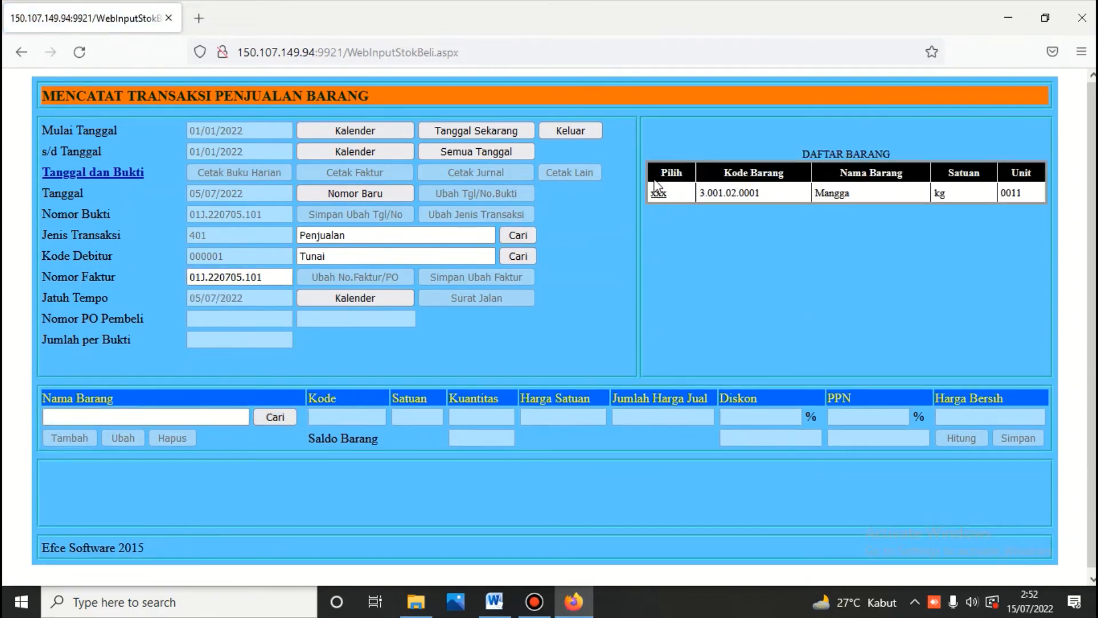
pyautogui.click(657, 195)
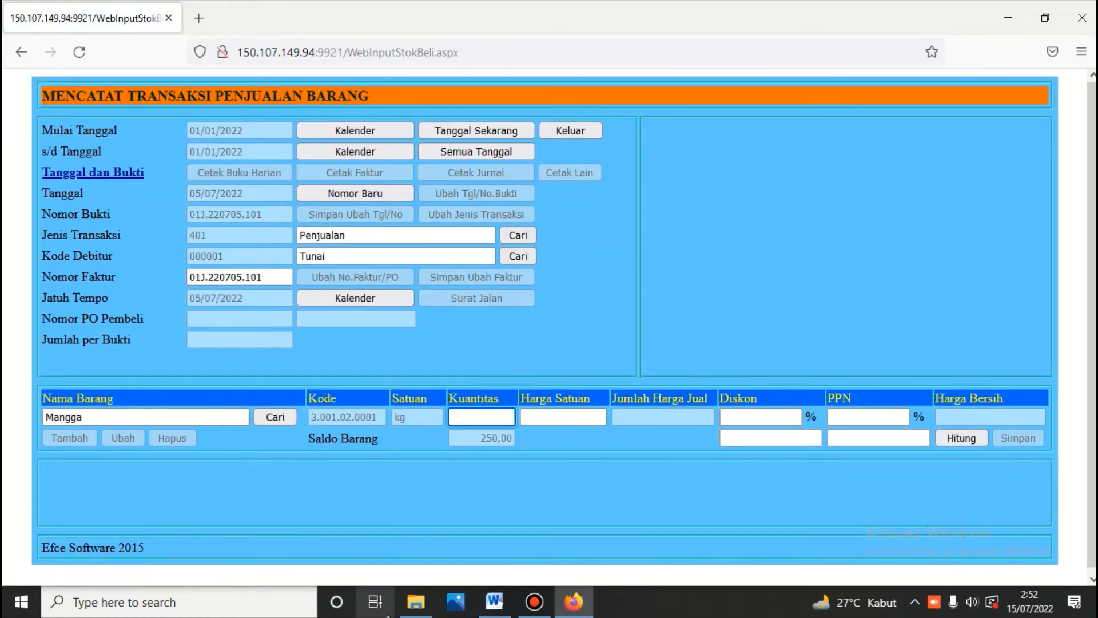
# Step: Enter 200 kg at 15.000, calculate the 3.000.000 total and save the sale
pyautogui.click(494, 603)
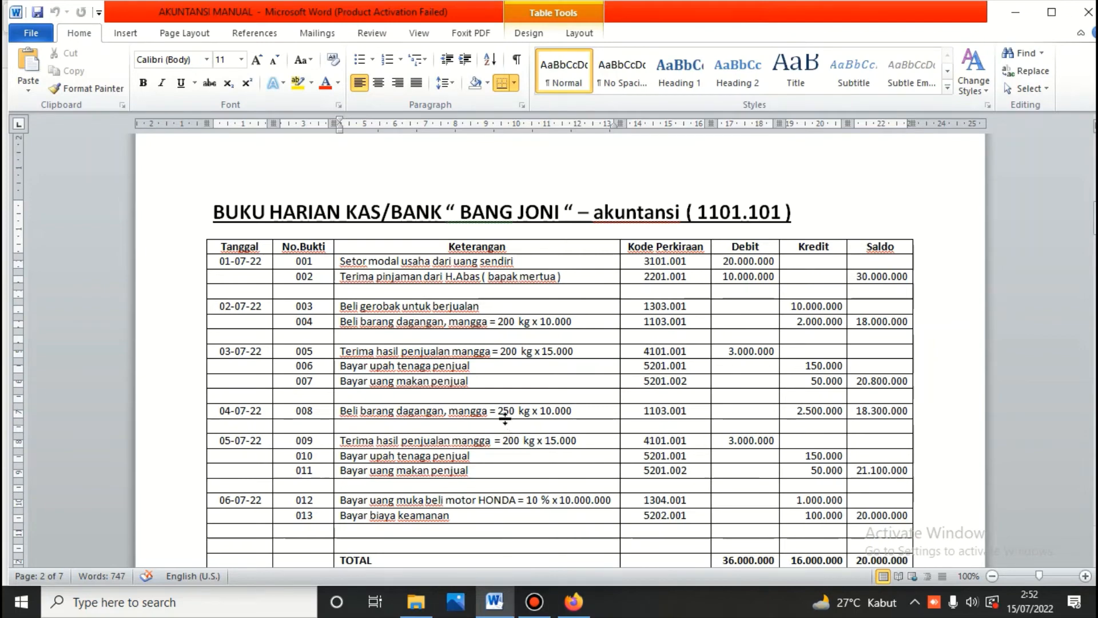
pyautogui.click(574, 602)
pyautogui.write('2')
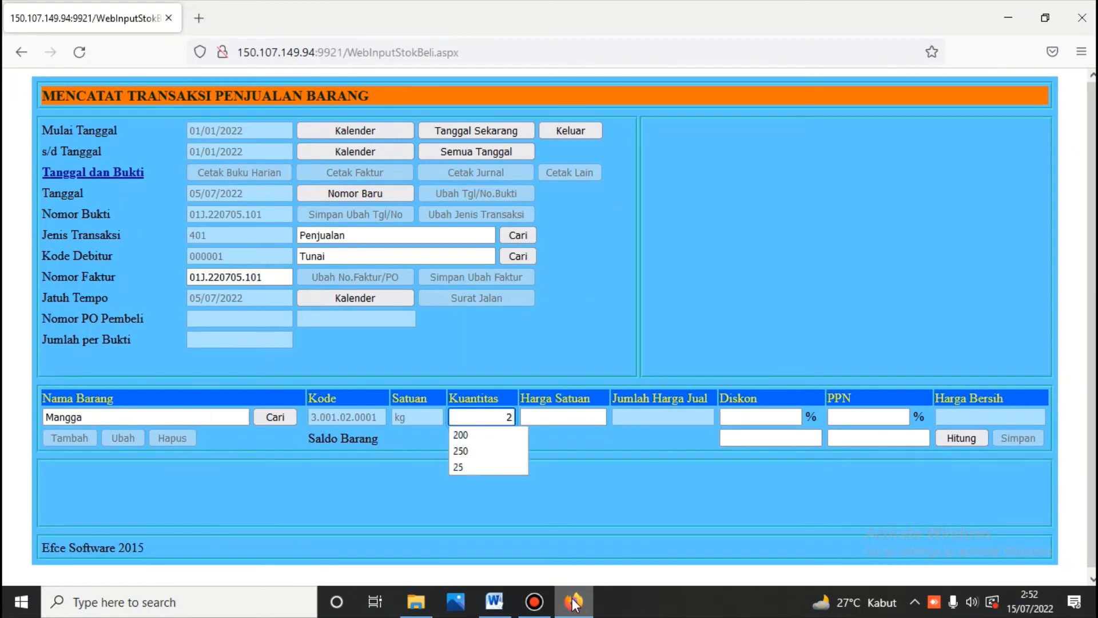
pyautogui.write('00')
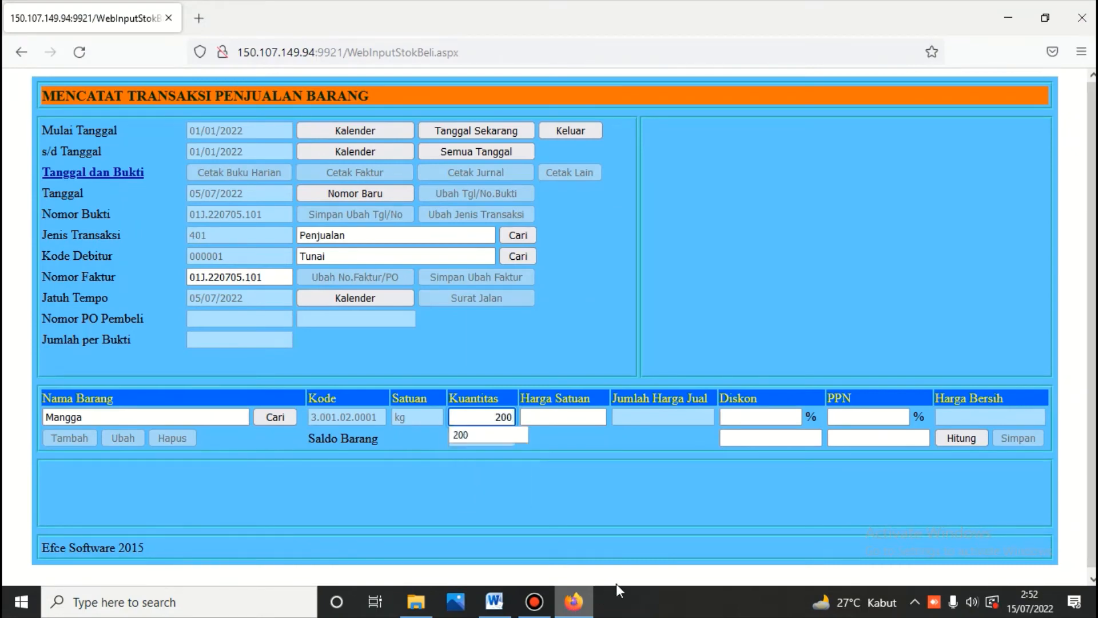
pyautogui.click(567, 416)
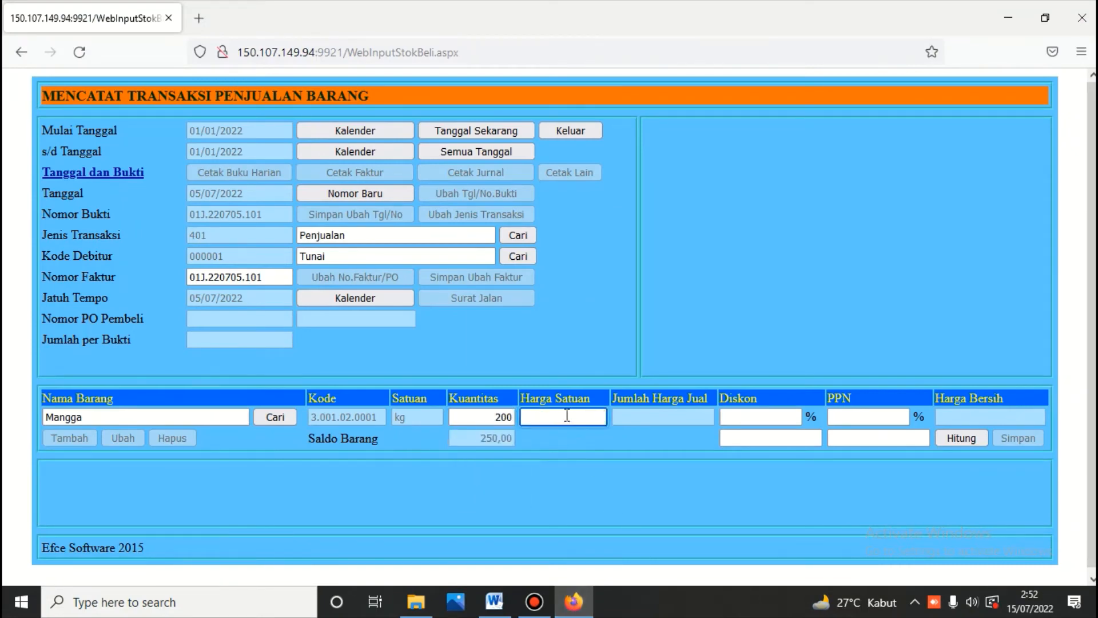
pyautogui.write('15000')
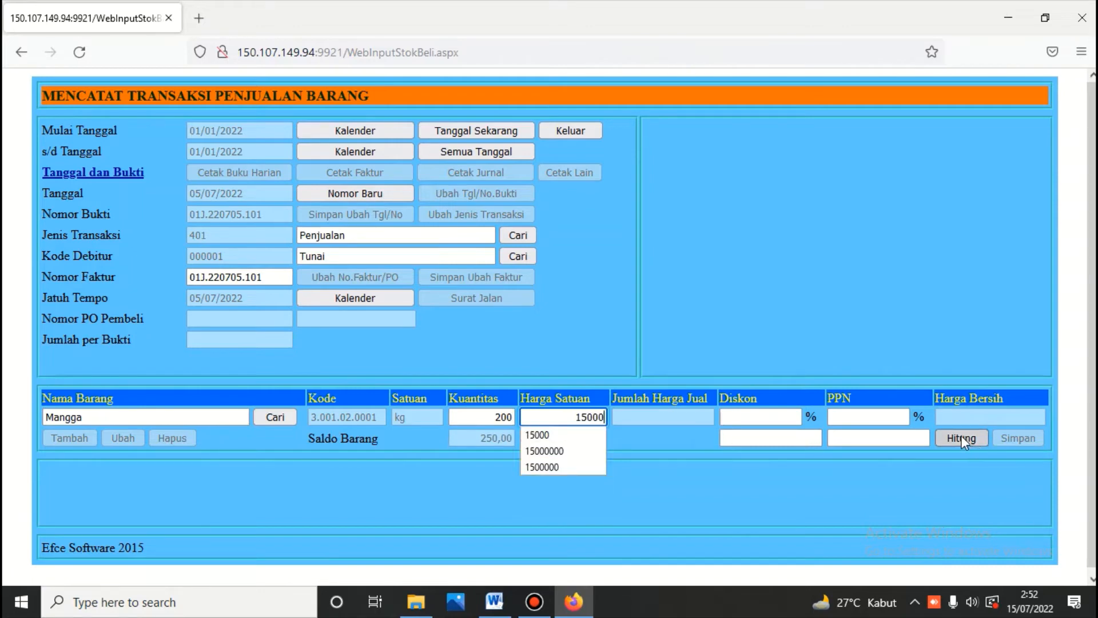
pyautogui.click(961, 438)
pyautogui.click(1004, 439)
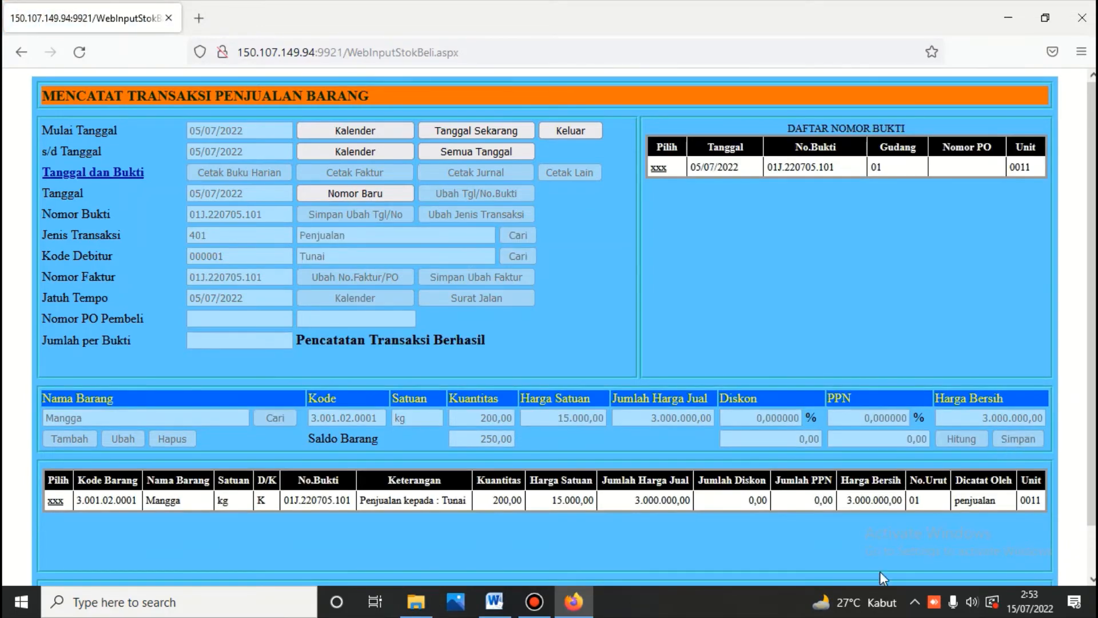
# Step: Print and review the 01J.220705.101 journal (1102.001 / 4101.001, 3.000.000), then return to Sub Menu Persediaan
pyautogui.click(661, 167)
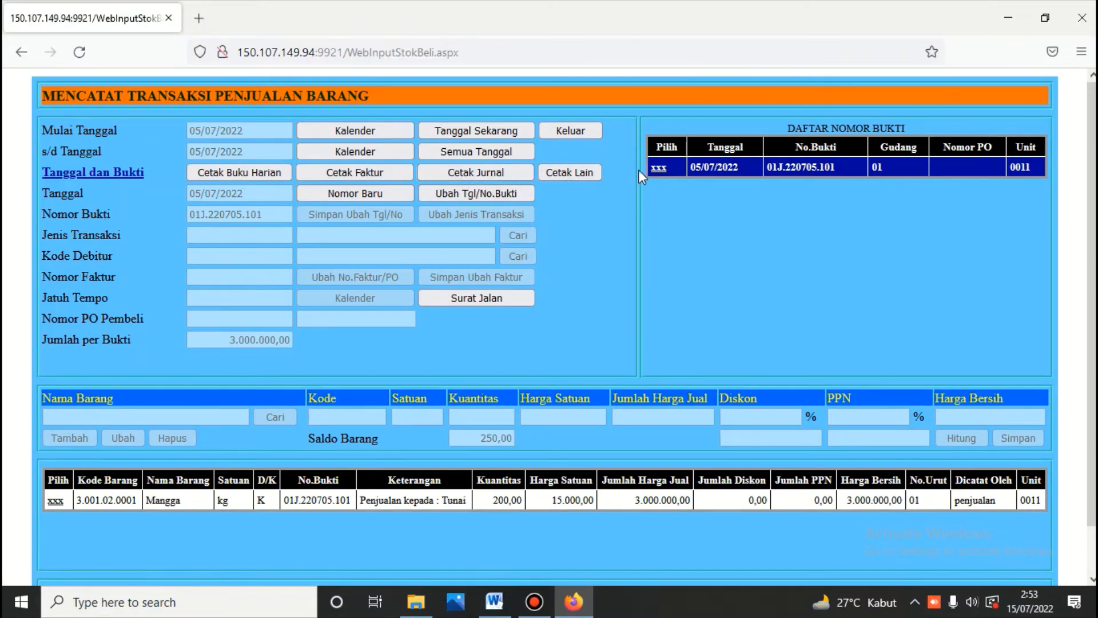
pyautogui.click(474, 174)
pyautogui.scroll(-5, 455, 246)
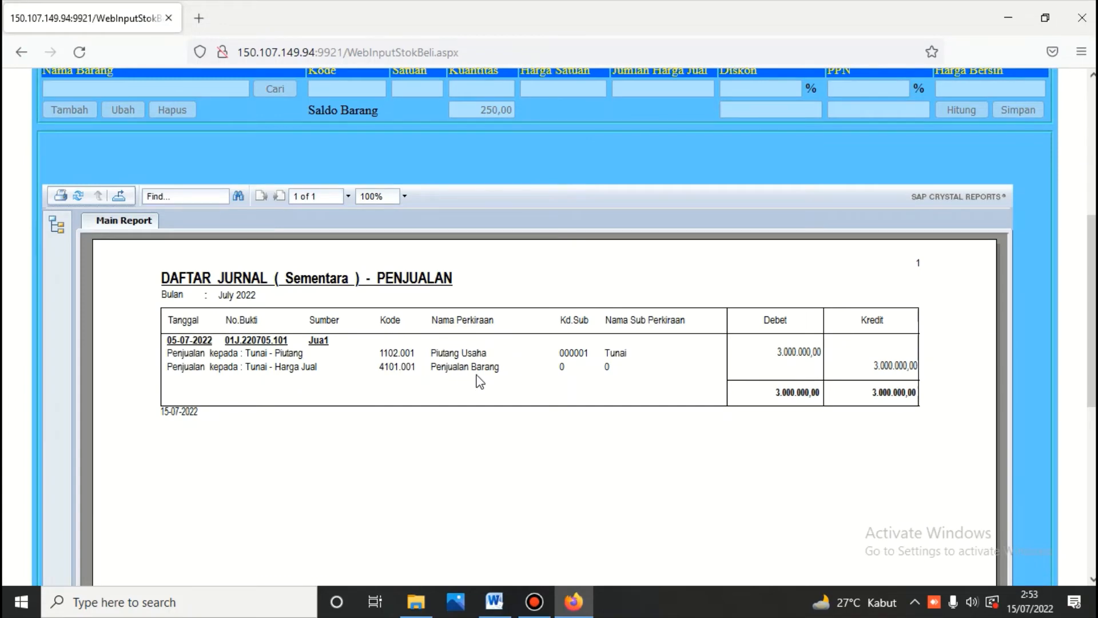
pyautogui.scroll(5, 480, 381)
pyautogui.click(575, 129)
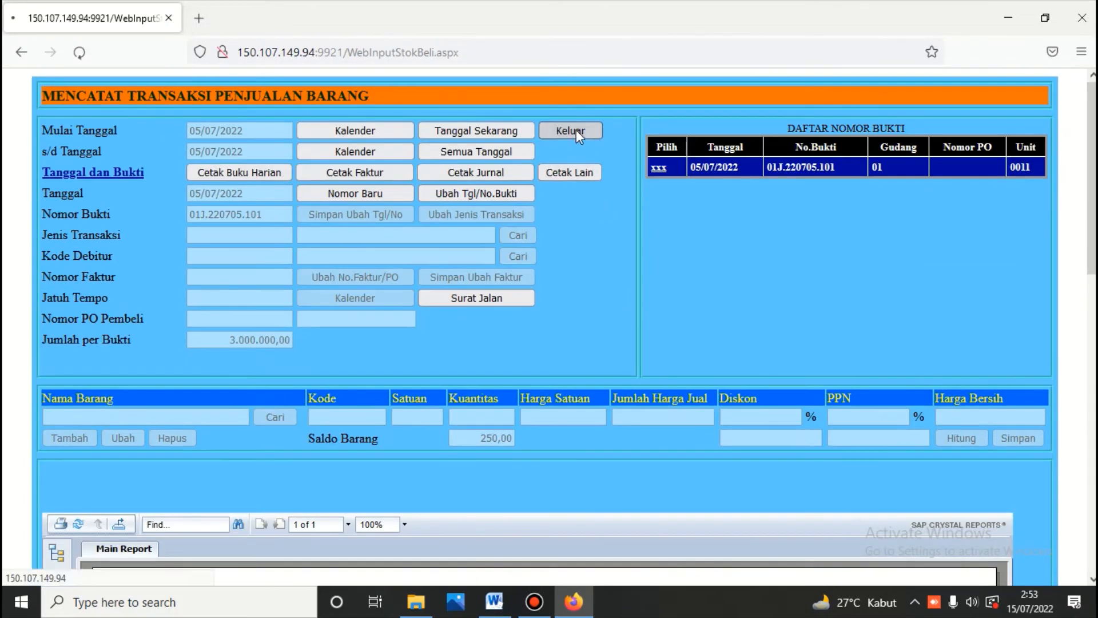
pyautogui.click(876, 176)
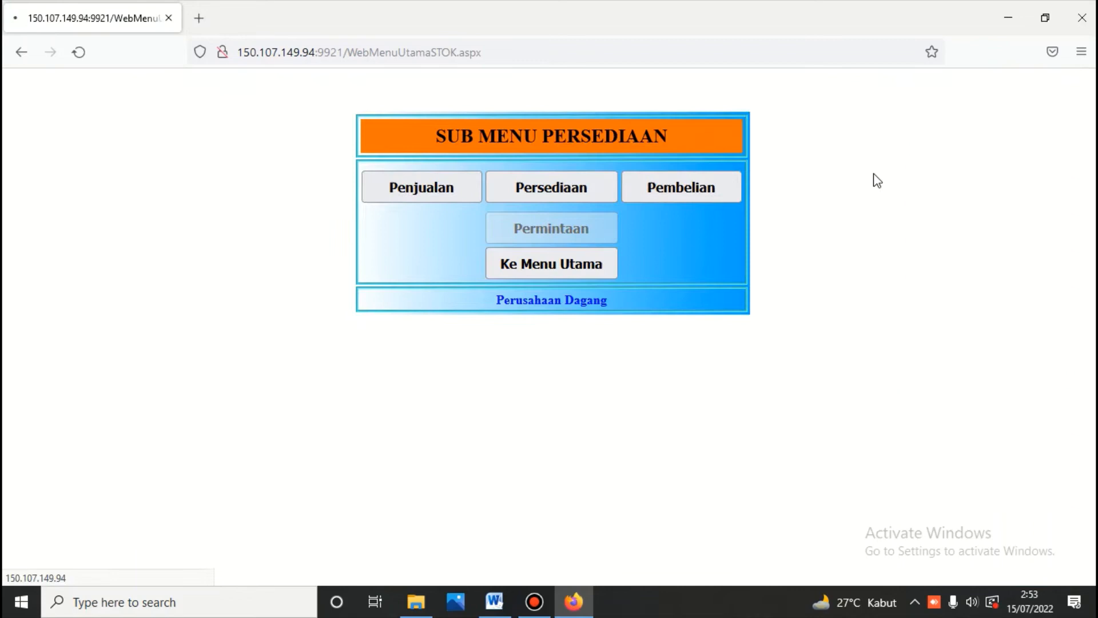
# Step: Log in to Kas/Bank and start a new voucher on Bank BCA account 1101.101
pyautogui.click(569, 262)
pyautogui.click(568, 280)
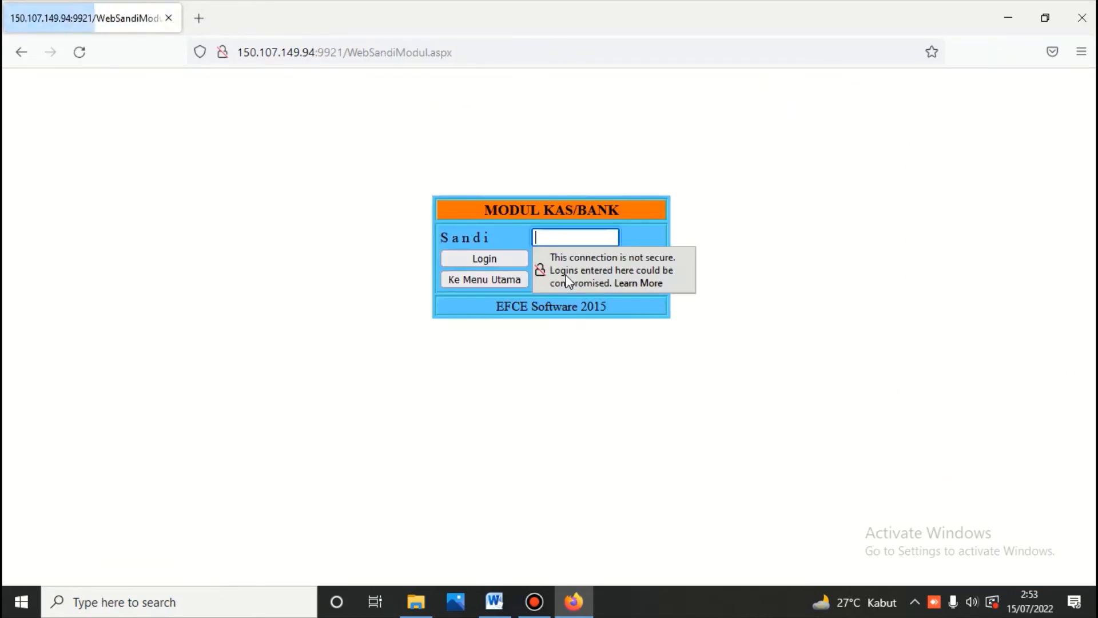
pyautogui.write('•••')
pyautogui.press('Return')
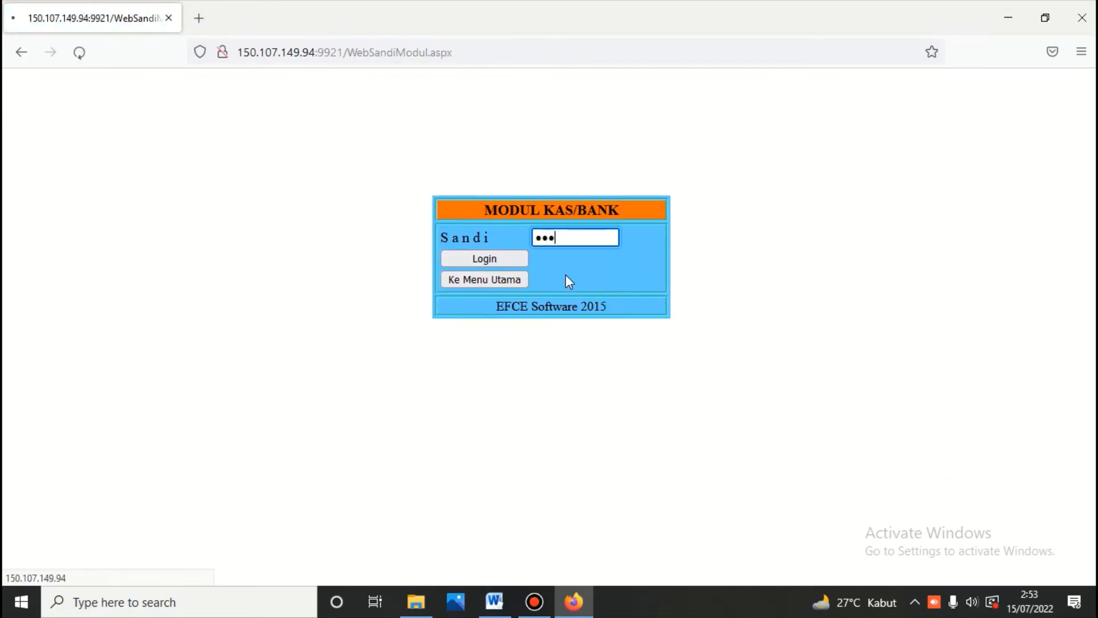
pyautogui.click(400, 171)
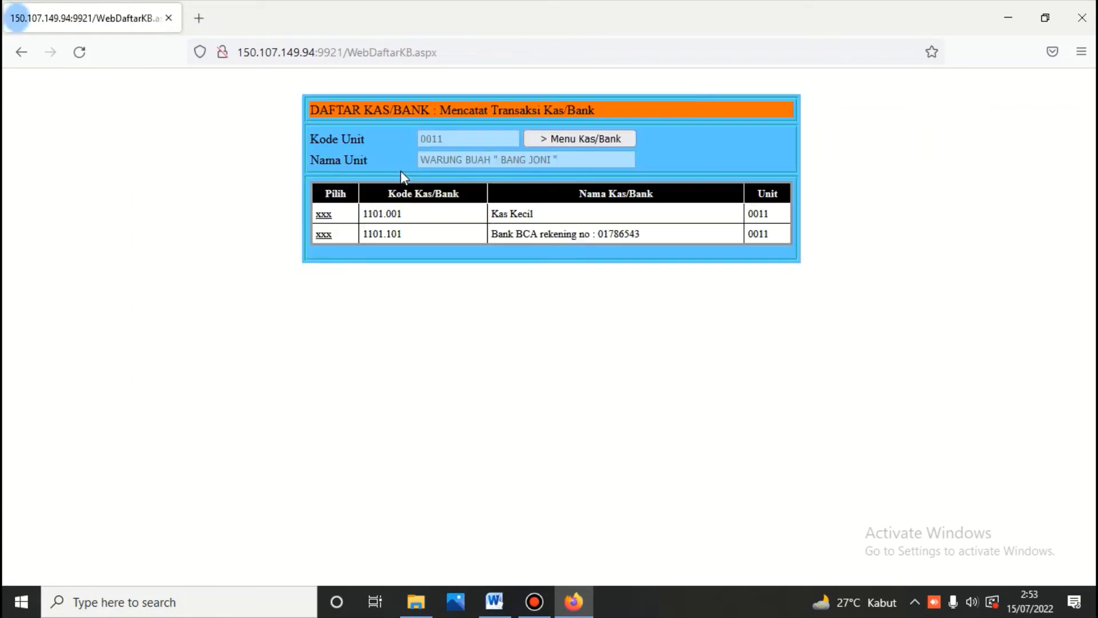
pyautogui.click(325, 234)
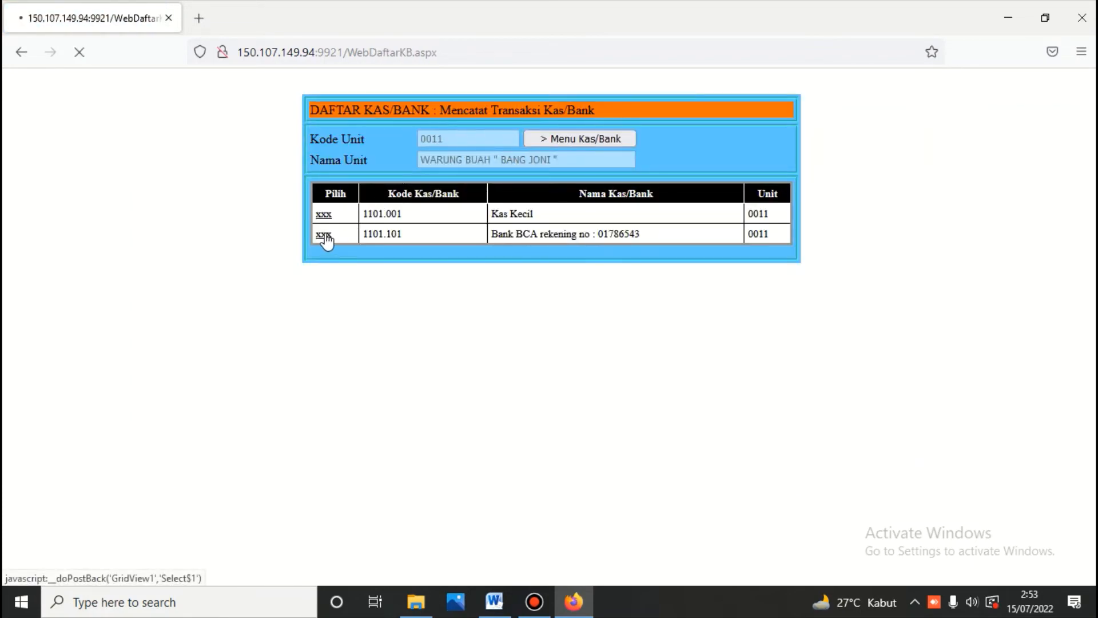
pyautogui.click(405, 252)
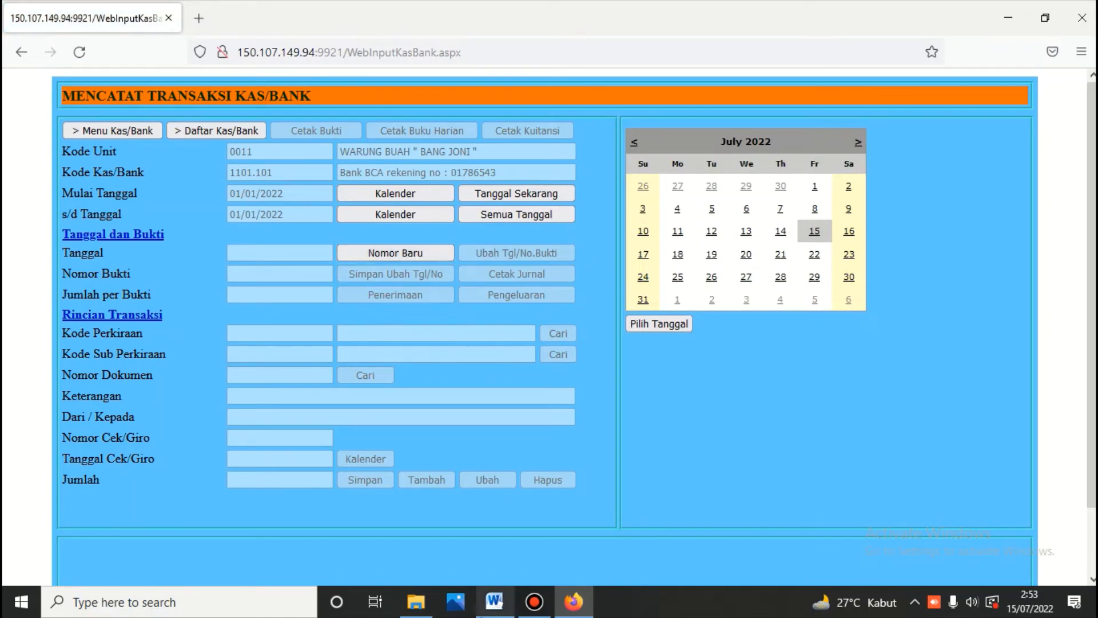
# Step: Copy the row 009 sales description from Word and set the voucher date to 05/07/2022
pyautogui.click(493, 602)
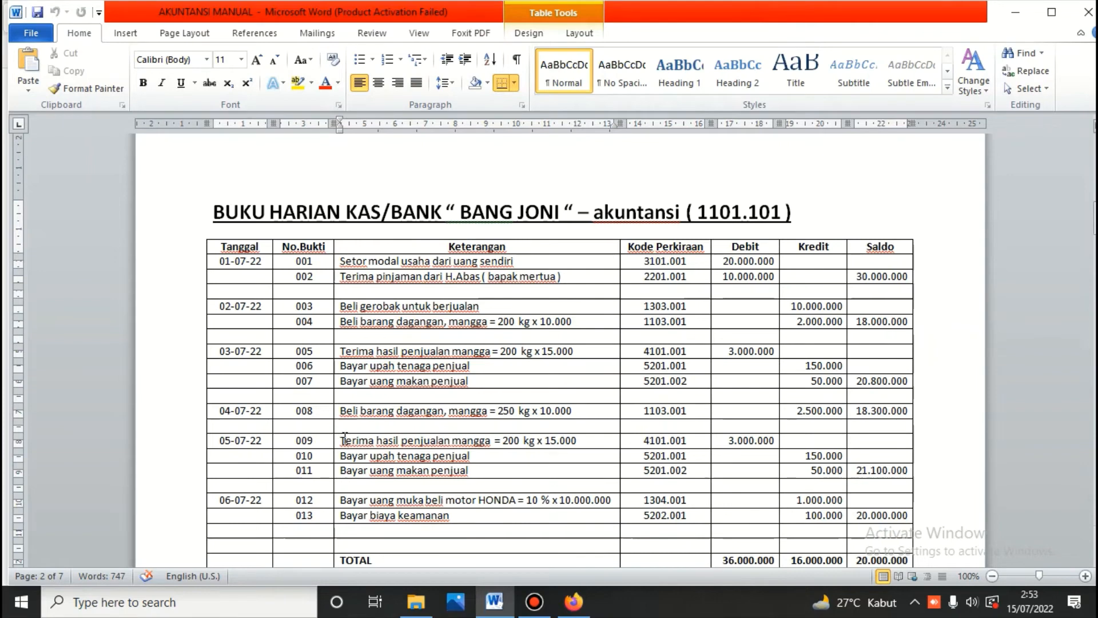
pyautogui.moveTo(342, 441); pyautogui.dragTo(581, 442)
pyautogui.rightClick(544, 442)
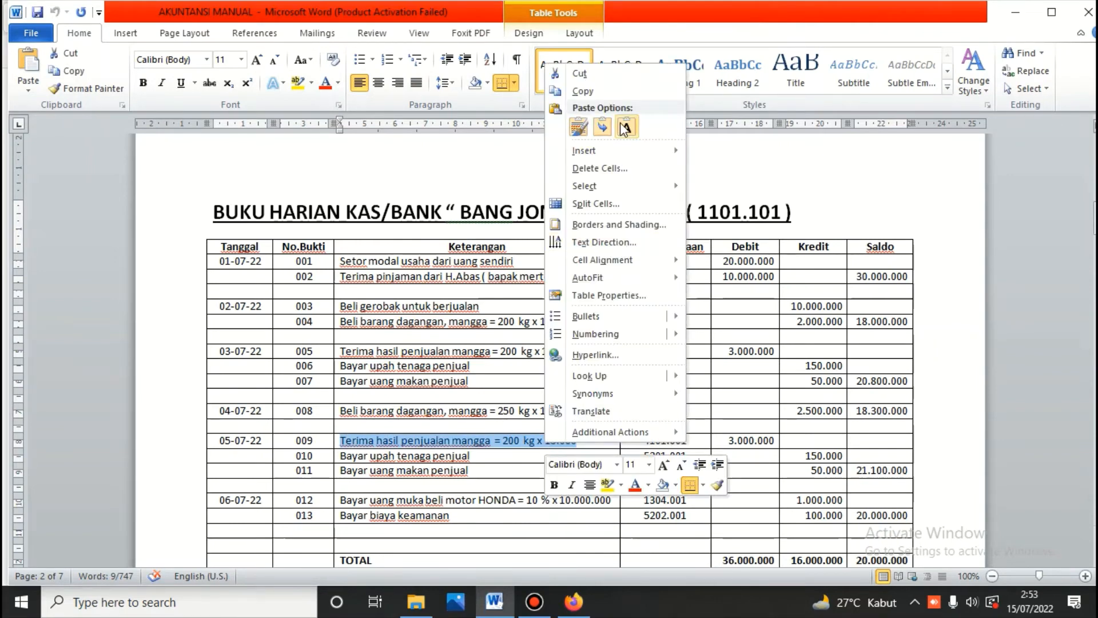
pyautogui.click(582, 92)
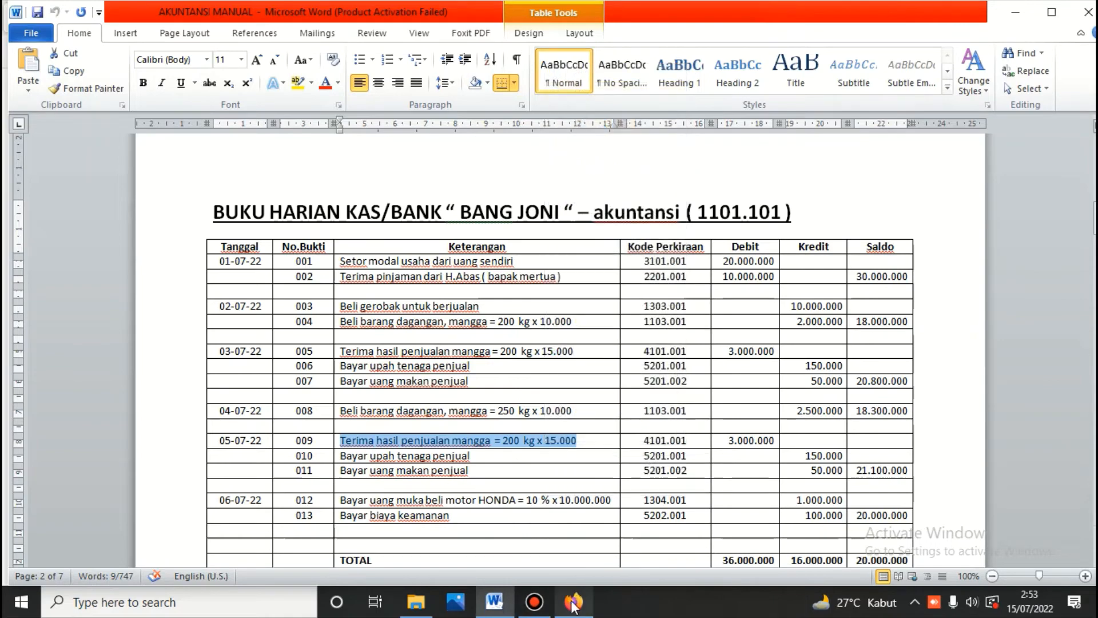
pyautogui.click(574, 602)
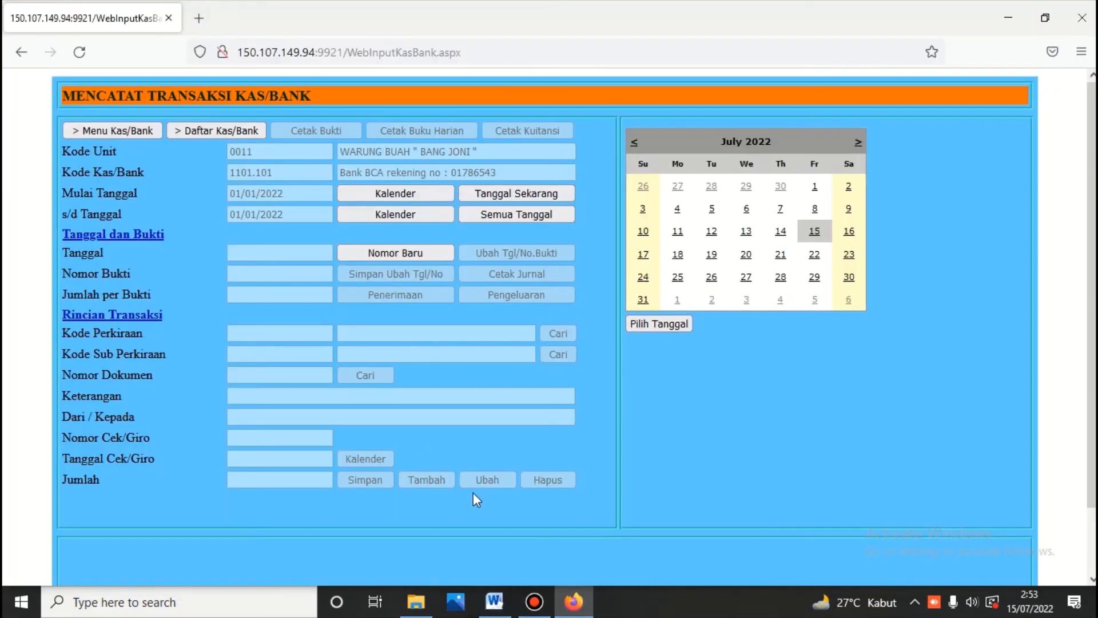
pyautogui.click(712, 209)
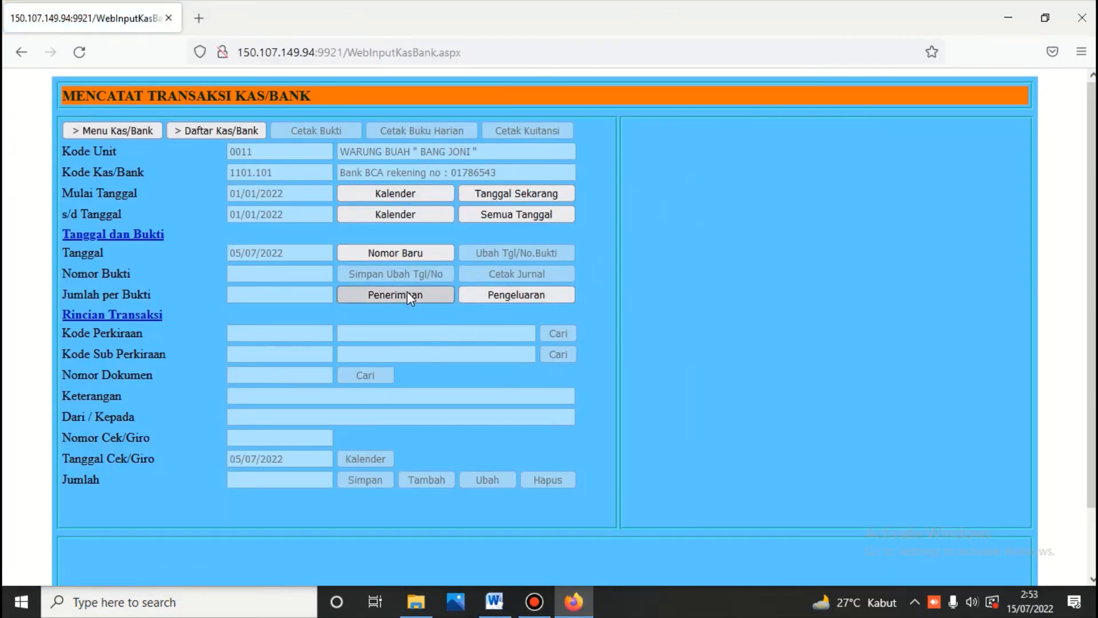
# Step: Make the voucher a receipt on 1102.001 Piutang Usaha / Tunai for document 01J.220705.101
pyautogui.click(406, 291)
pyautogui.click(559, 333)
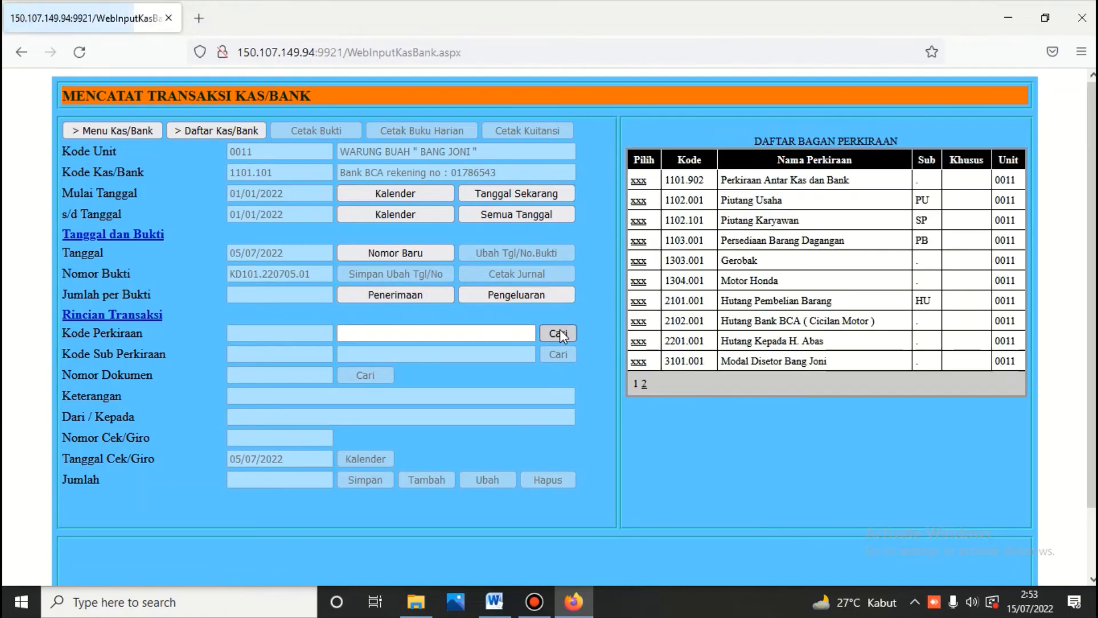
pyautogui.click(638, 200)
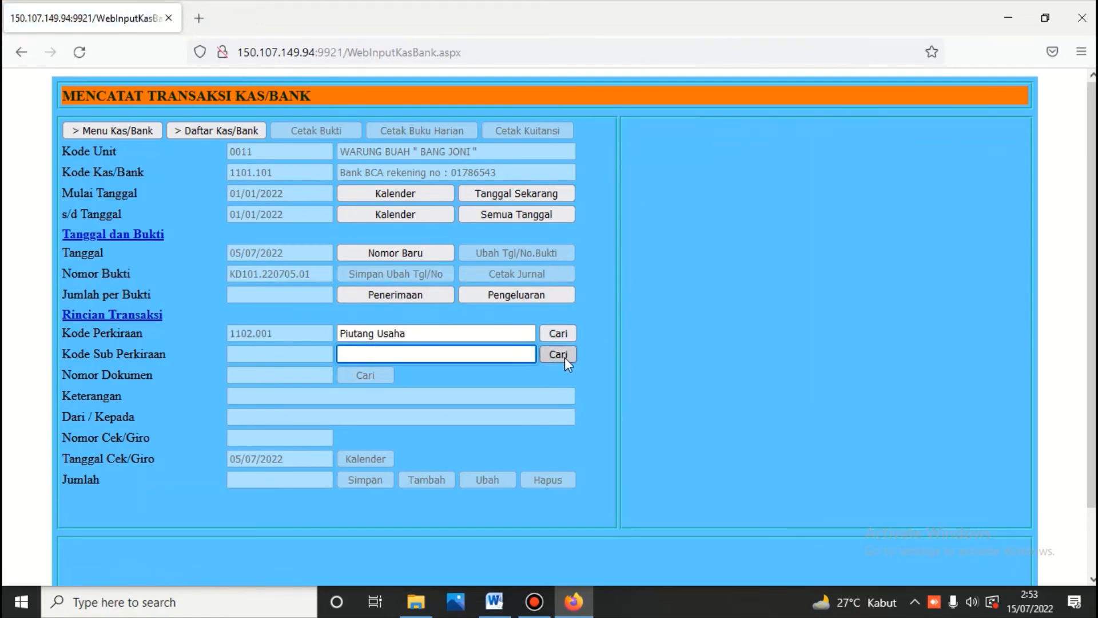
pyautogui.click(559, 354)
pyautogui.click(637, 189)
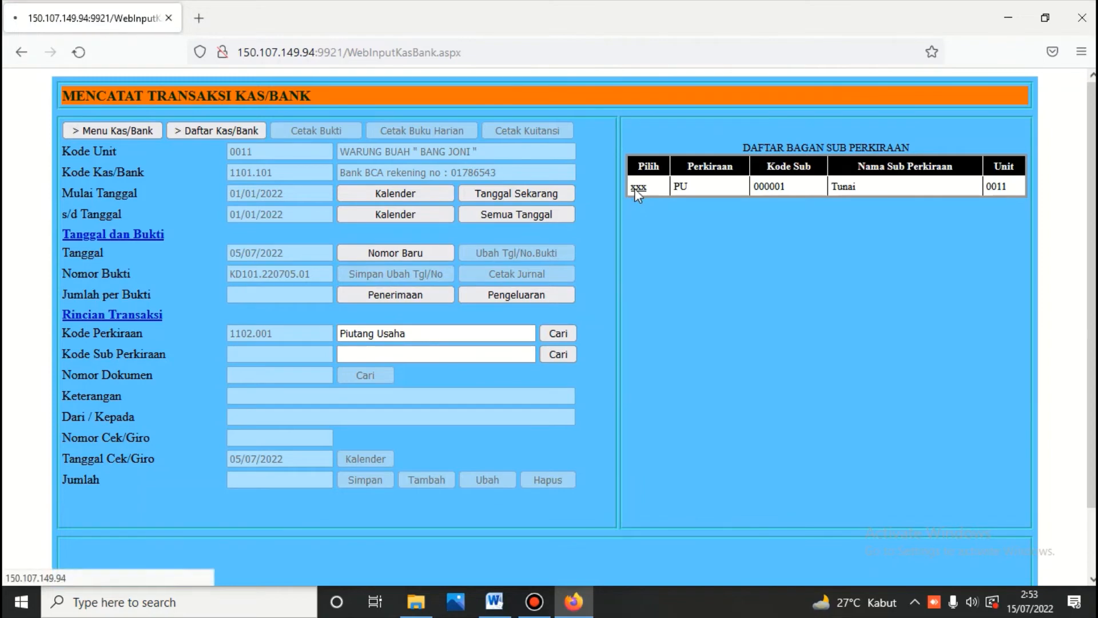
pyautogui.click(366, 375)
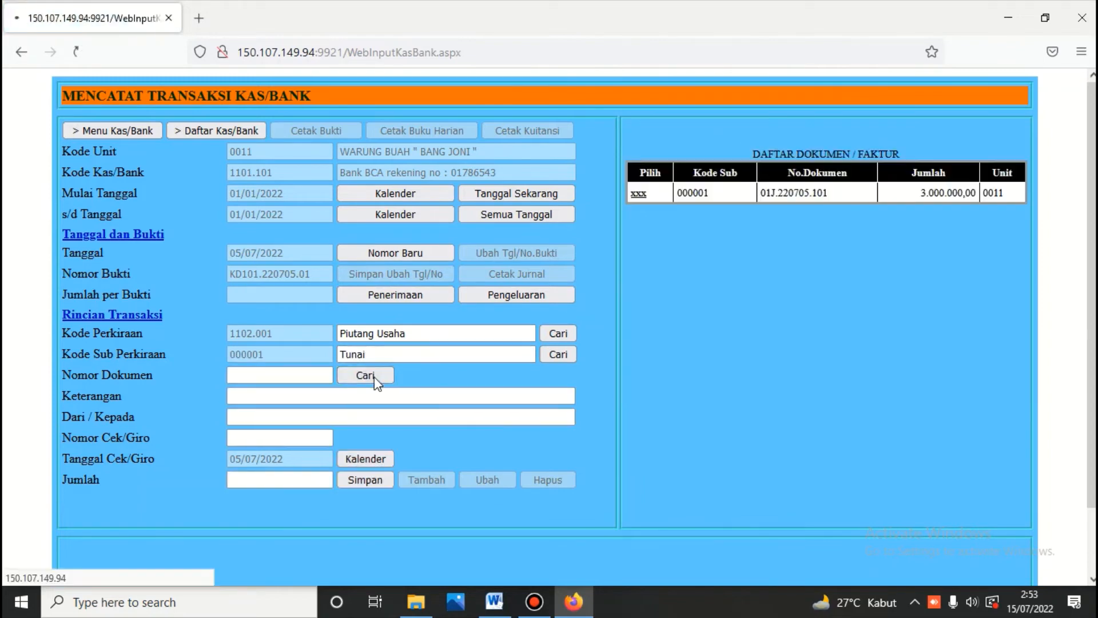
pyautogui.click(637, 194)
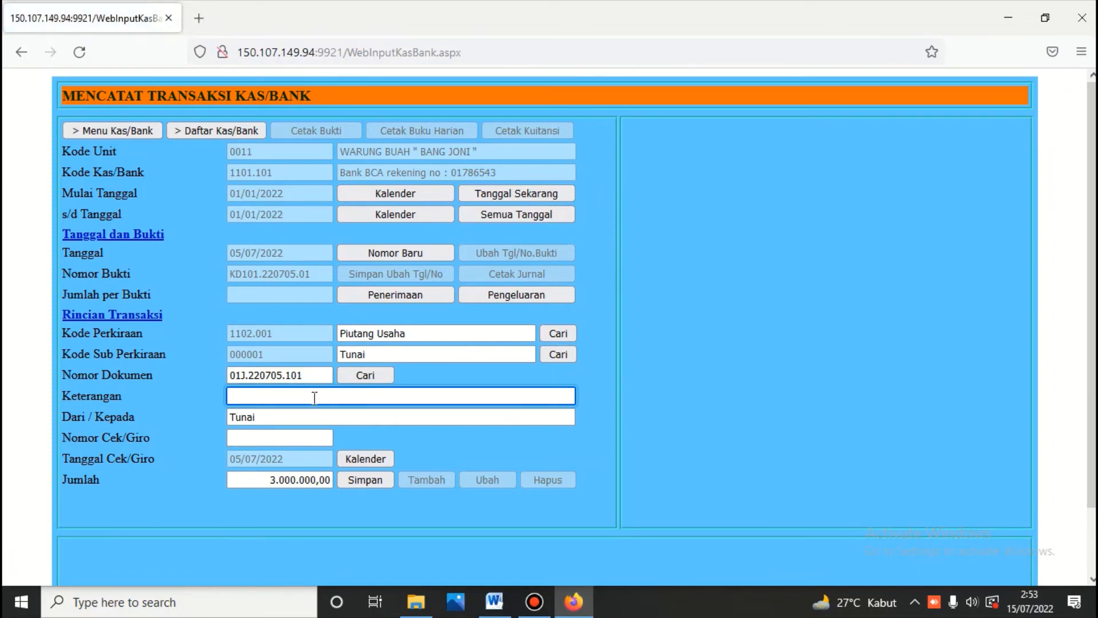
# Step: Paste the mango sales description and save receipt voucher KD101.220705.01 for 3.000.000,00
pyautogui.rightClick(314, 397)
pyautogui.click(346, 223)
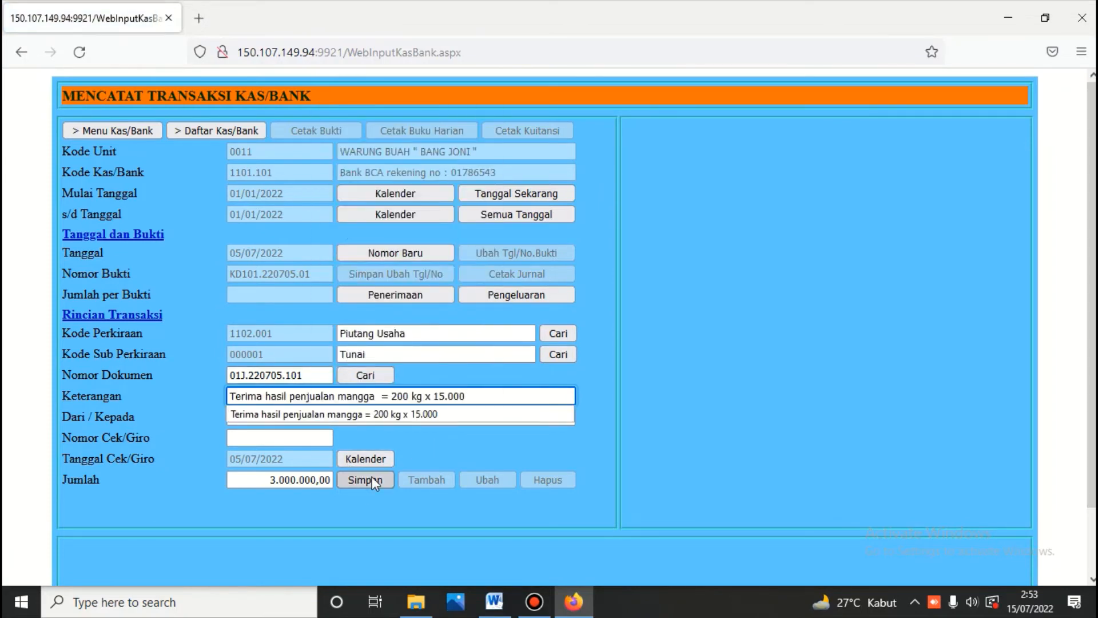
pyautogui.click(508, 404)
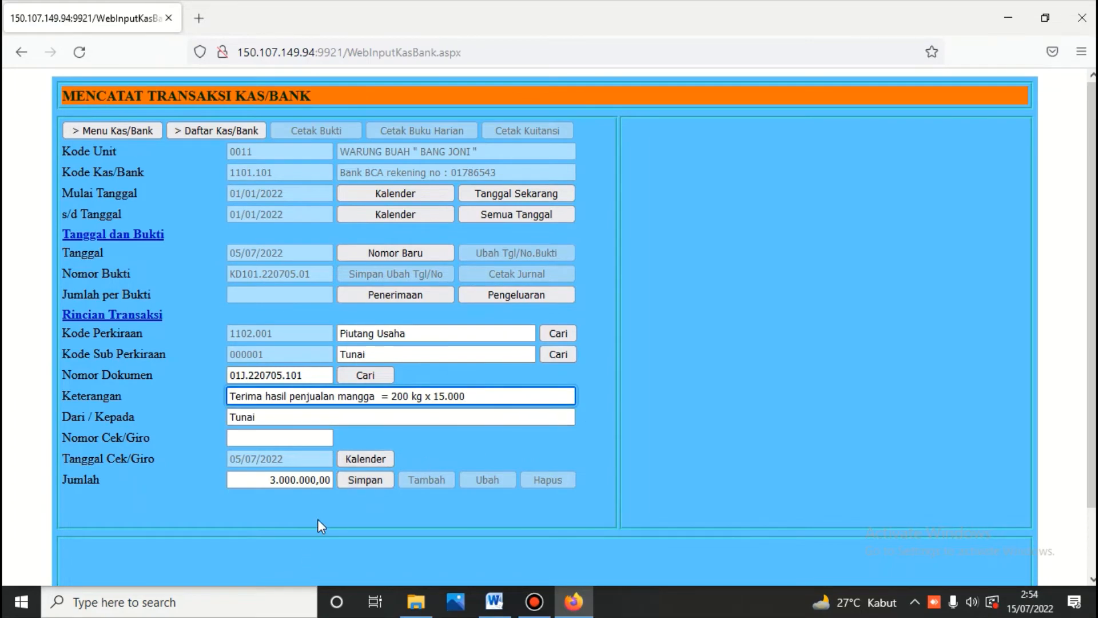
pyautogui.click(363, 479)
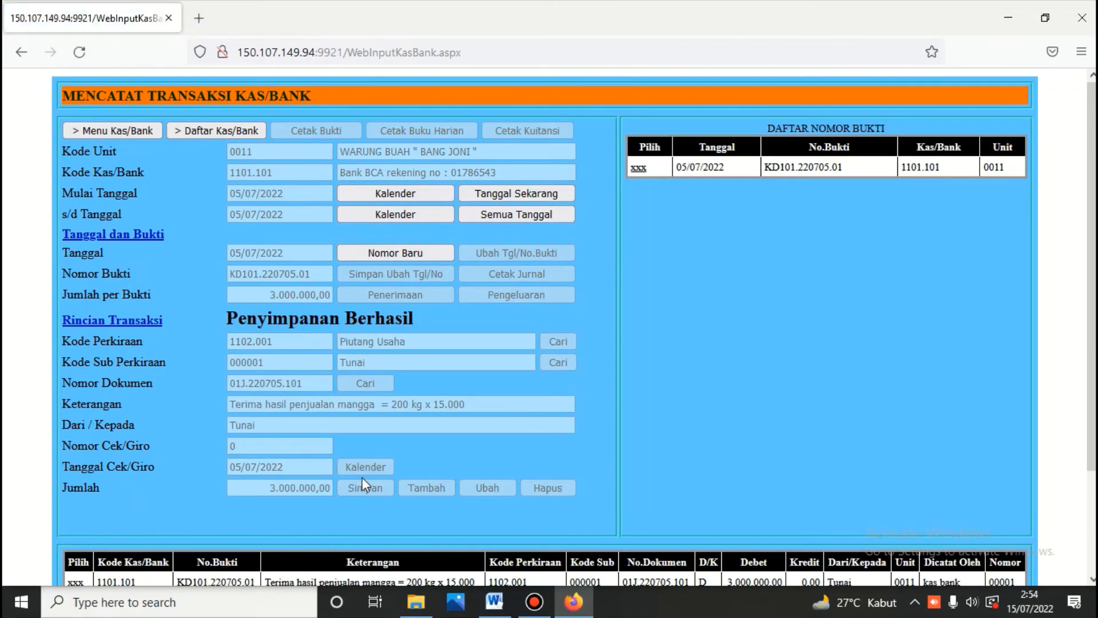
pyautogui.scroll(-2, 435, 515)
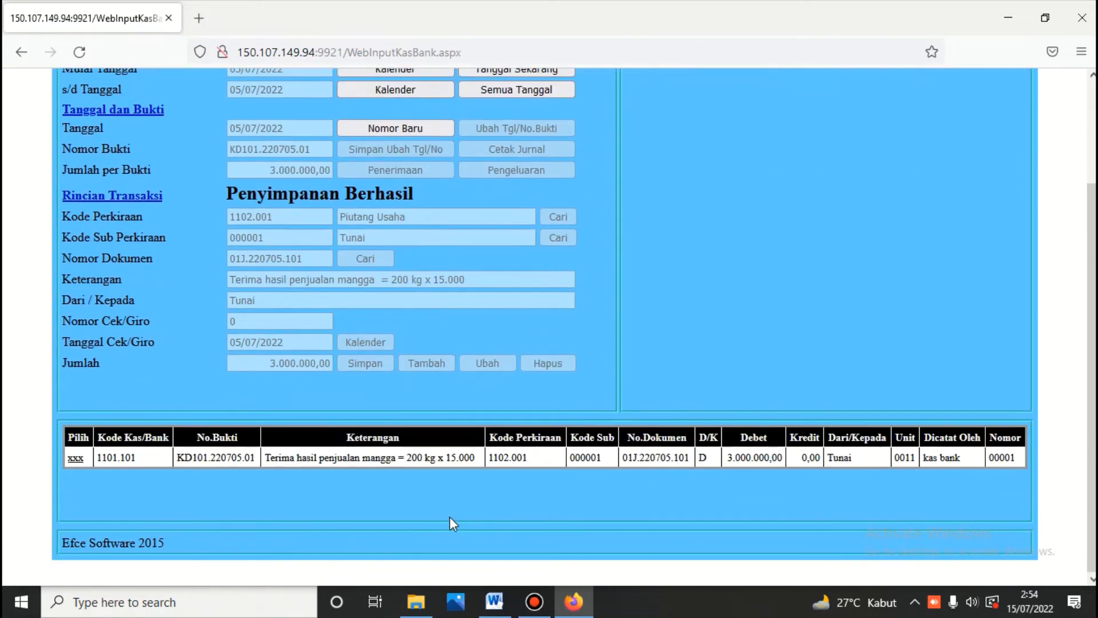
pyautogui.click(494, 602)
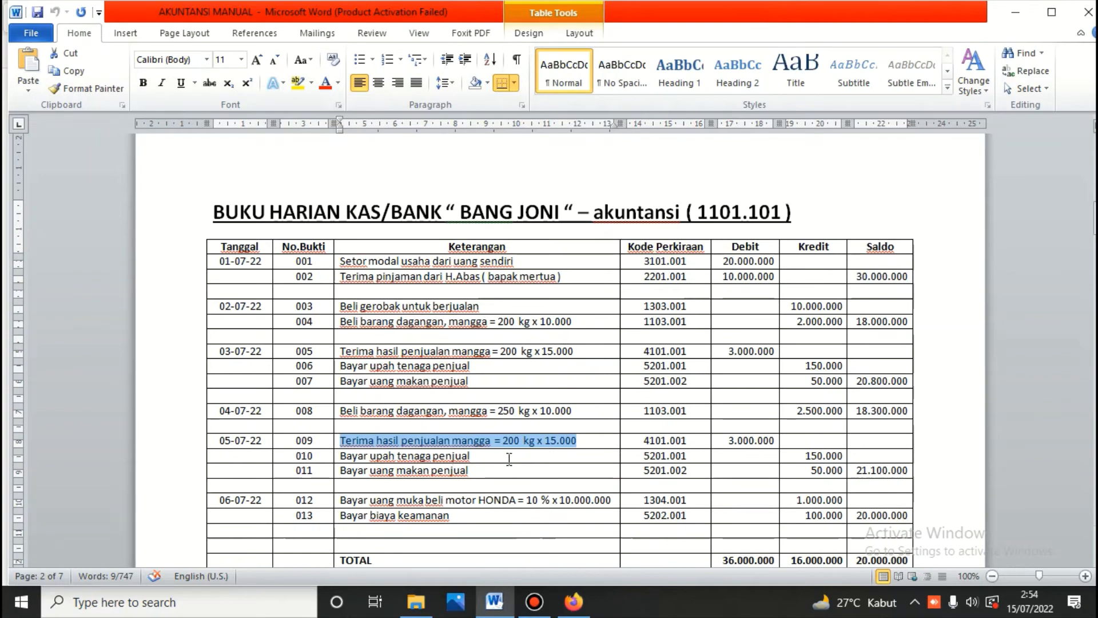
# Step: Start a 5 July 2022 payment voucher on account 5201.001 Upah Penjual
pyautogui.click(574, 602)
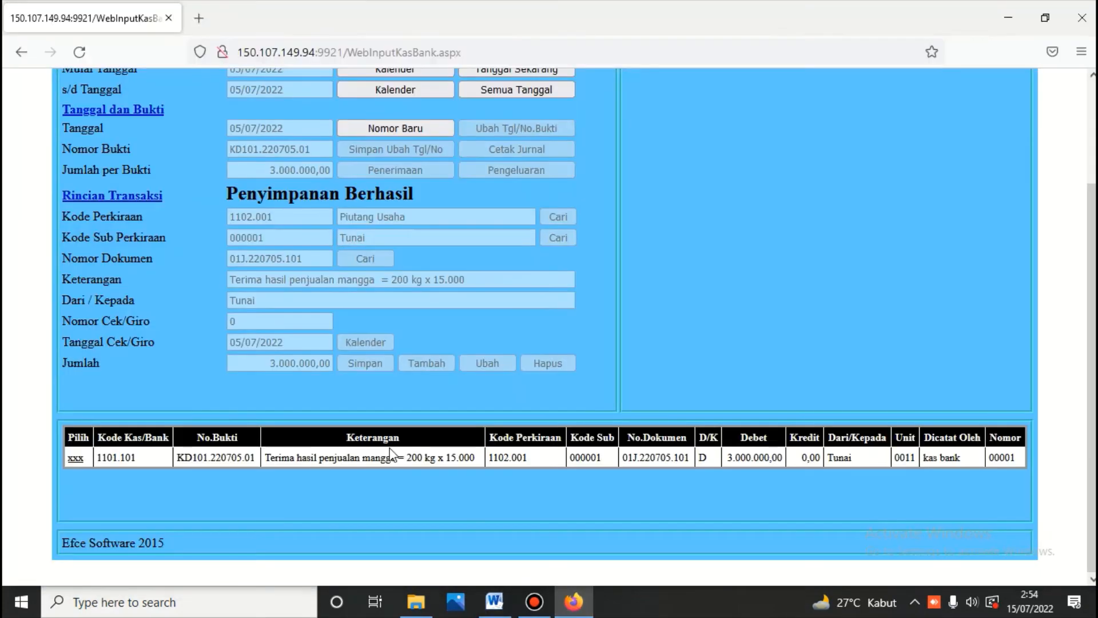
pyautogui.scroll(3, 389, 421)
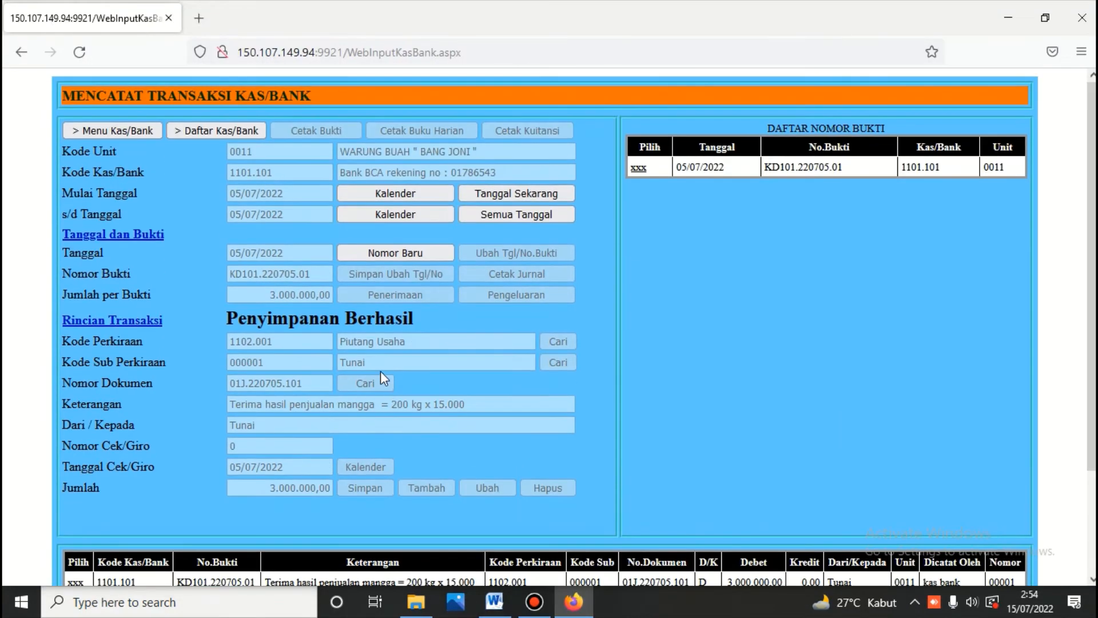
pyautogui.click(386, 251)
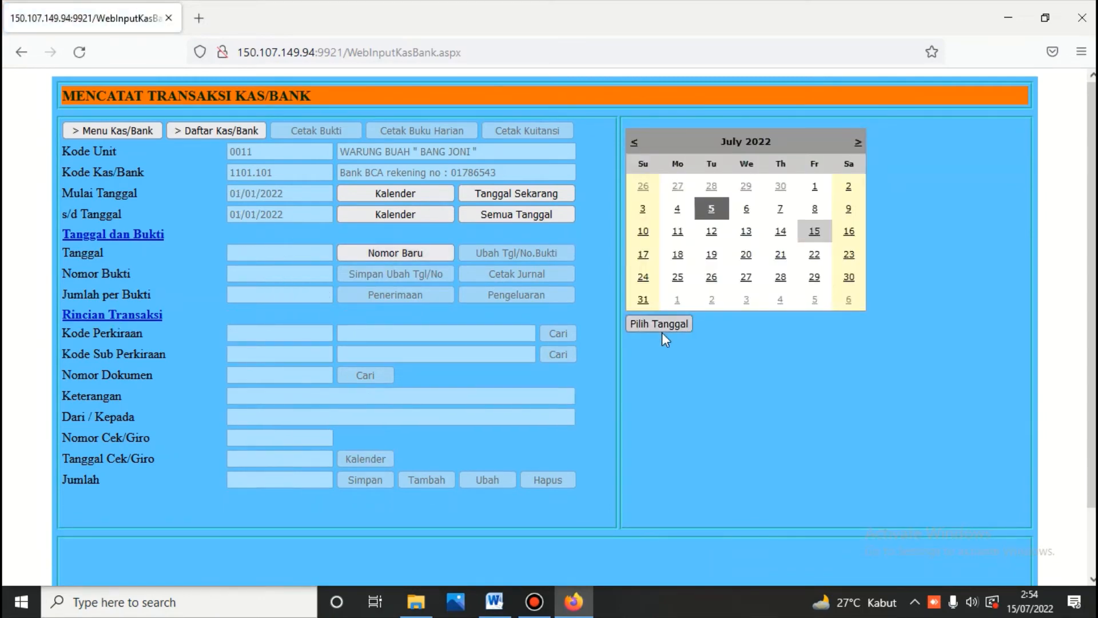
pyautogui.click(655, 323)
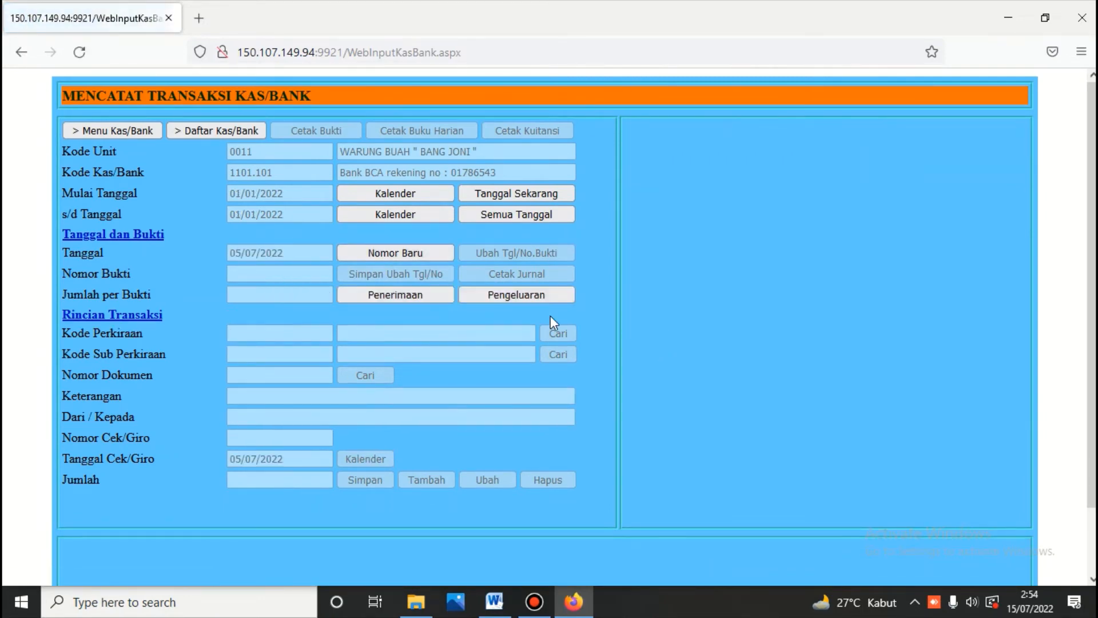
pyautogui.click(530, 296)
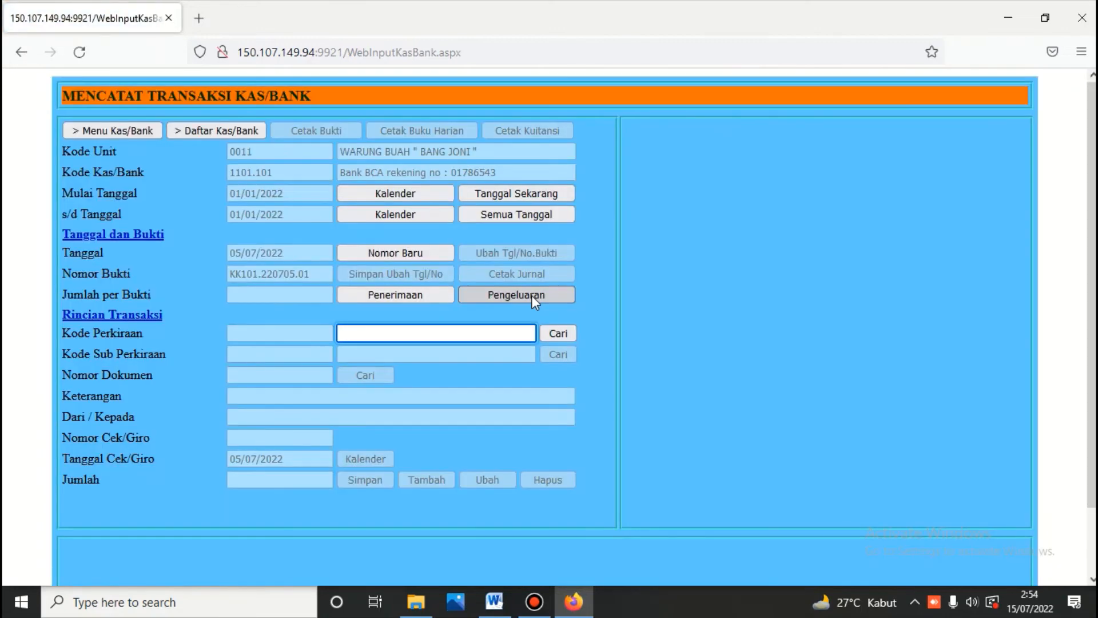
pyautogui.write('up')
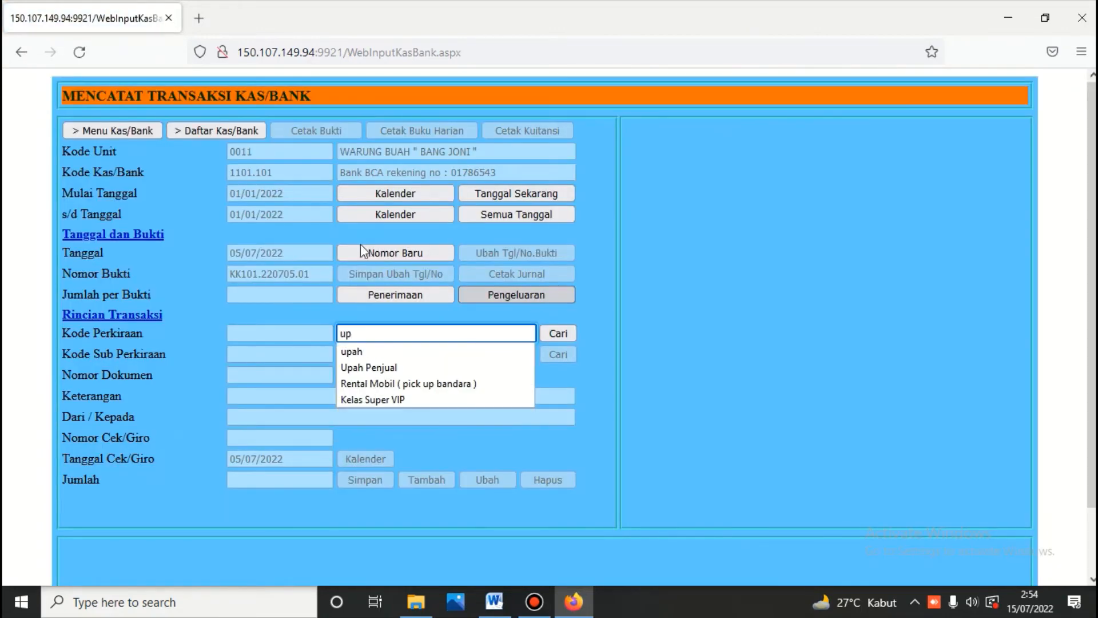
pyautogui.write('ah')
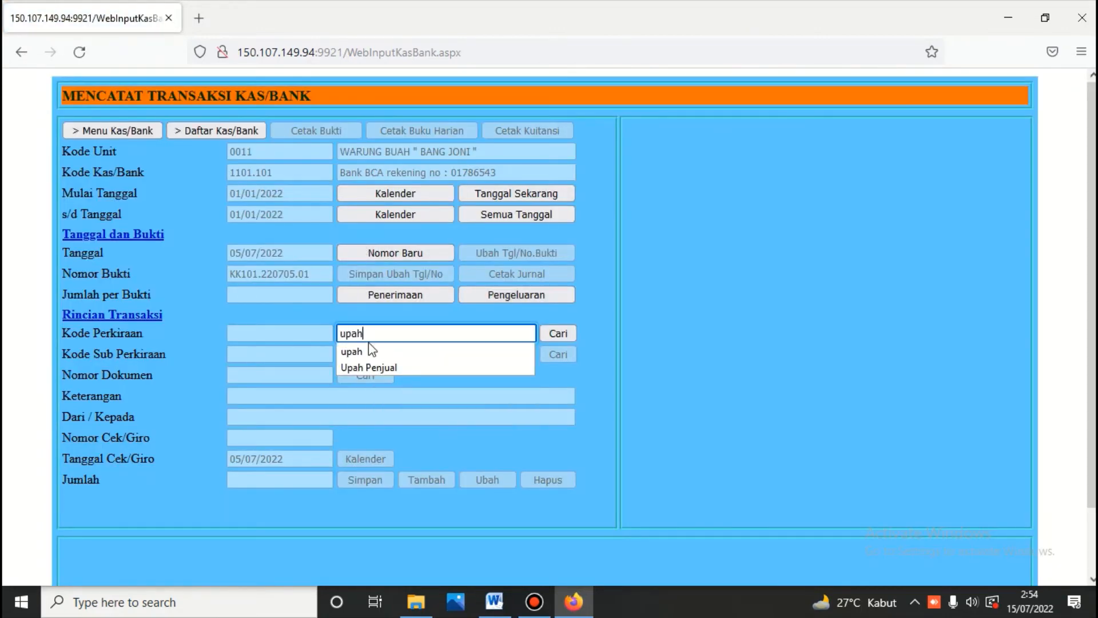
pyautogui.click(561, 331)
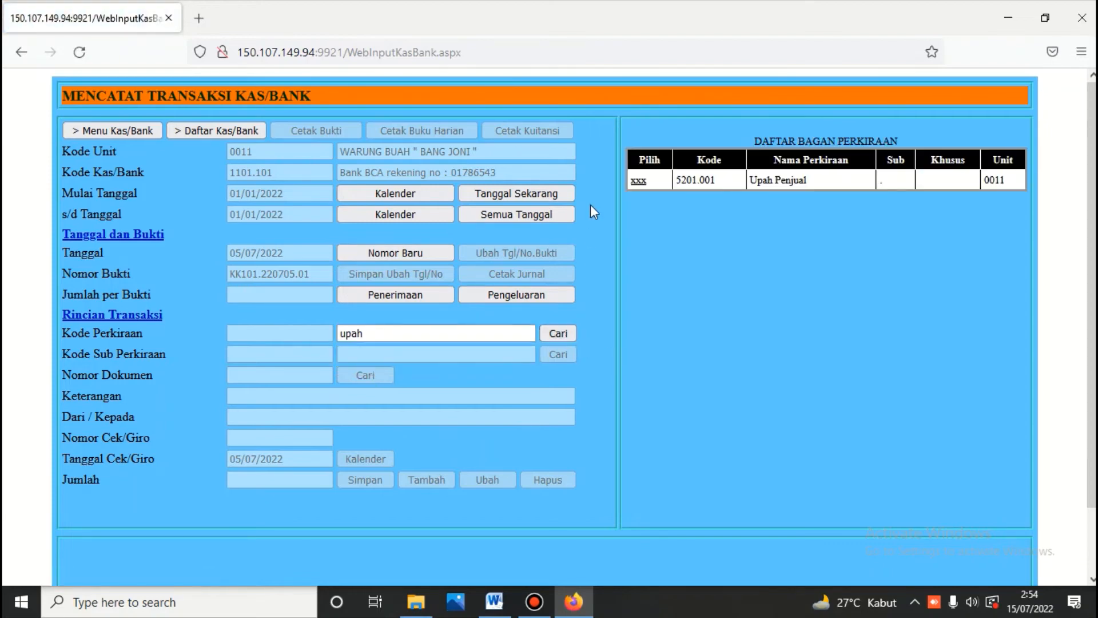
pyautogui.click(639, 180)
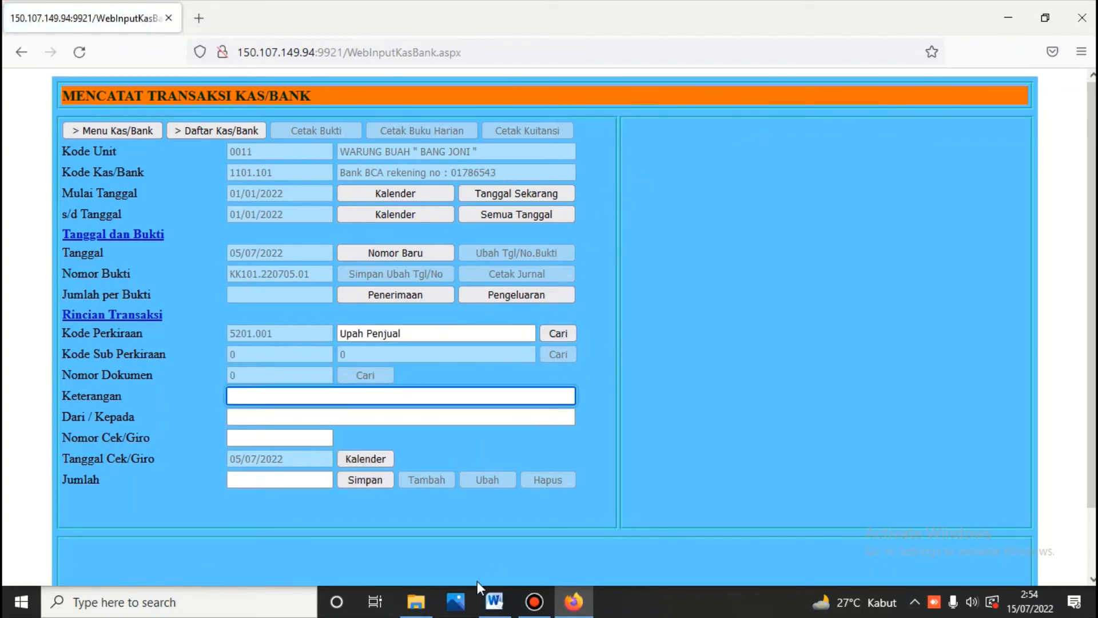
# Step: Copy row 010's 'Bayar upah tenaga penjual' from Word into the description field
pyautogui.click(493, 601)
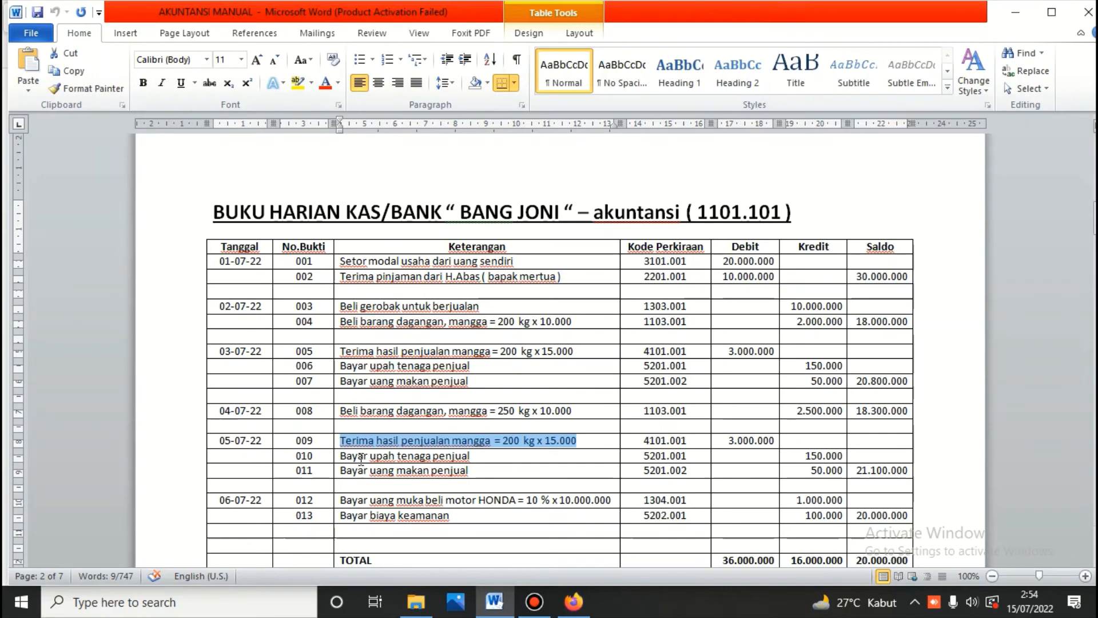
pyautogui.moveTo(340, 457); pyautogui.dragTo(451, 459)
pyautogui.rightClick(451, 458)
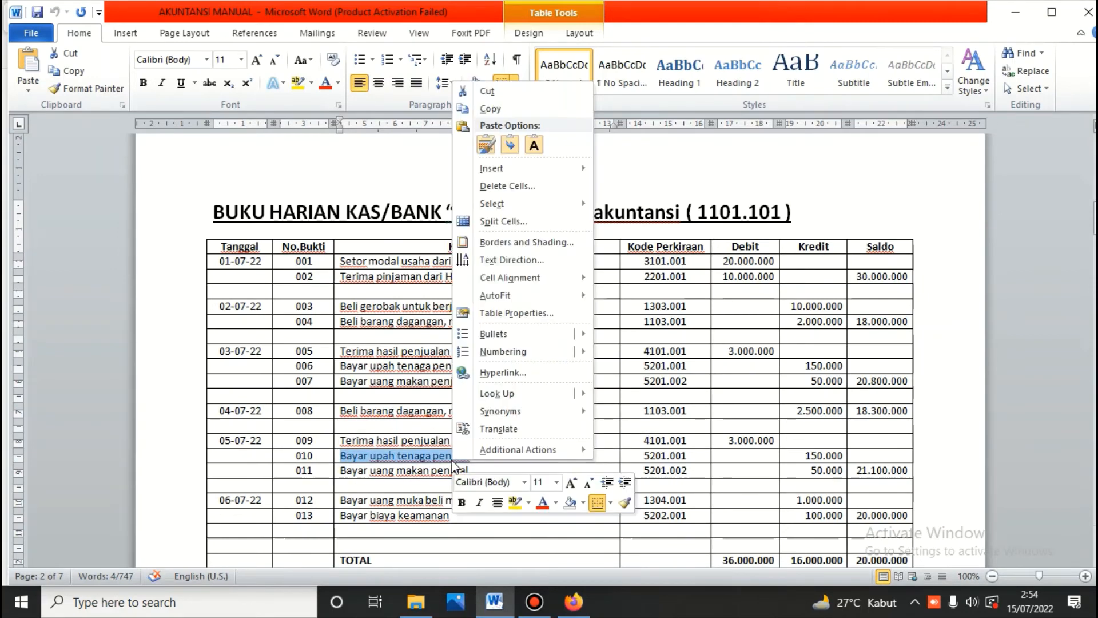
pyautogui.click(493, 108)
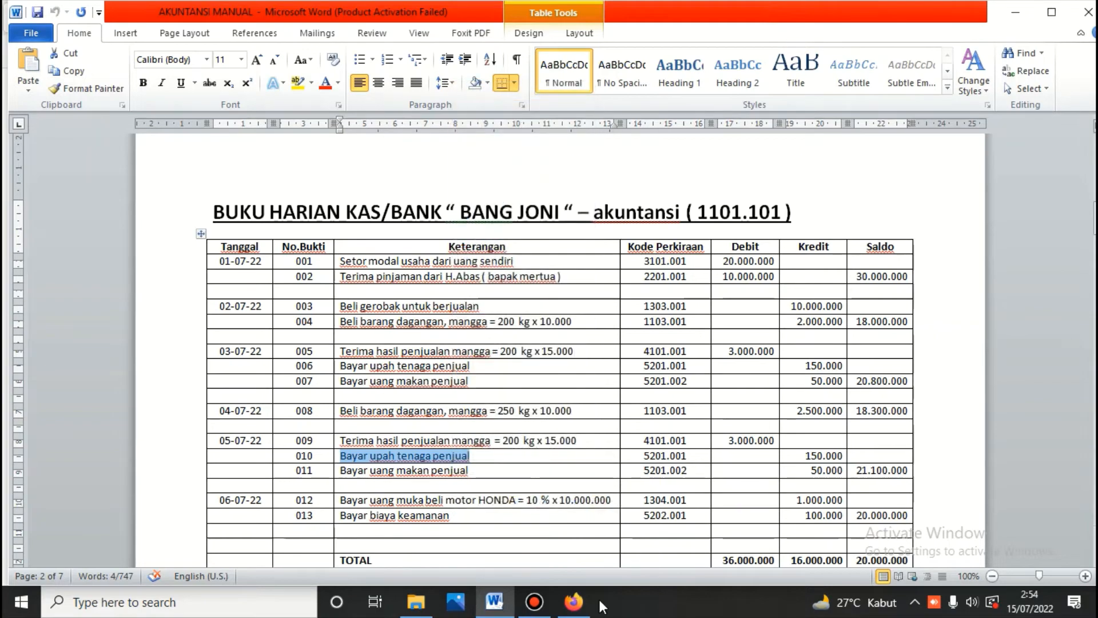
pyautogui.click(574, 602)
pyautogui.click(391, 400)
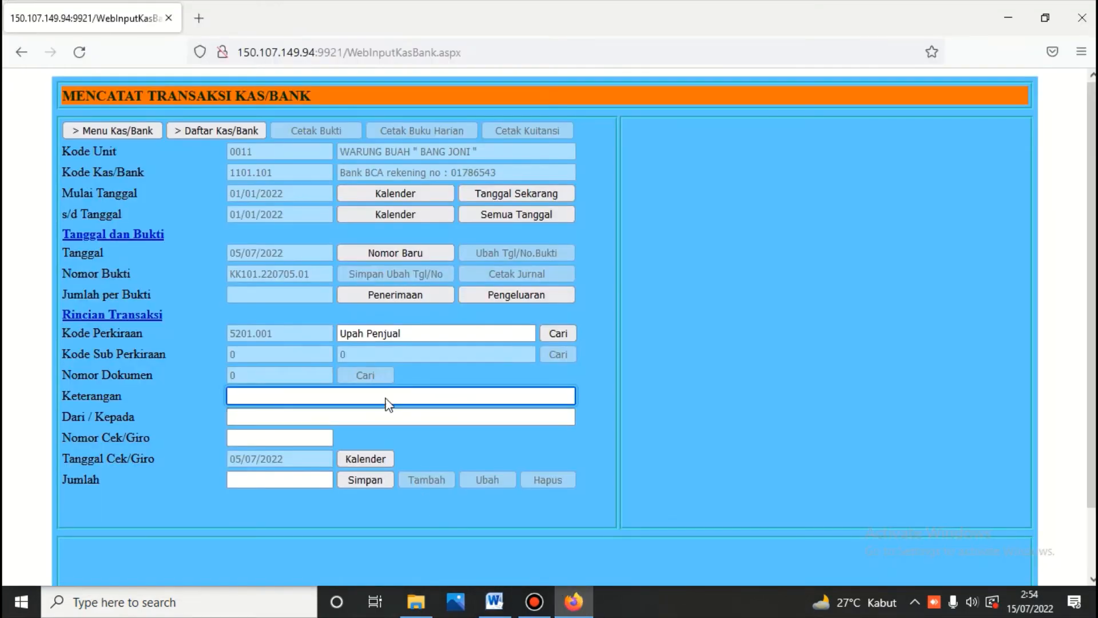
pyautogui.rightClick(386, 397)
pyautogui.click(430, 225)
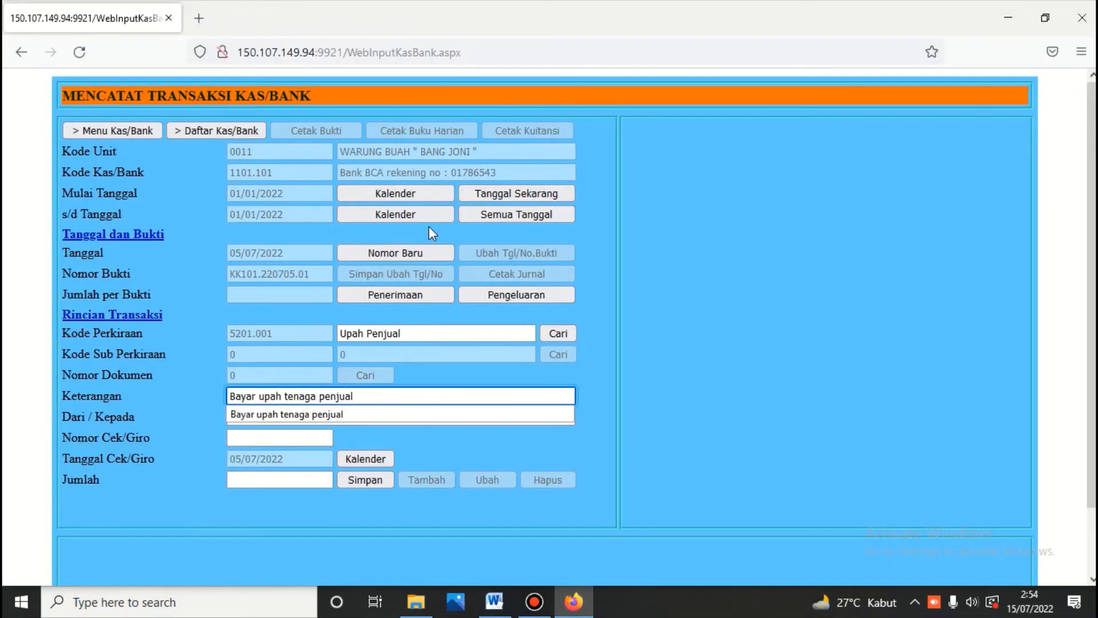
# Step: Enter the payee's name and amount 150.000, then save voucher KK101.220705.01
pyautogui.click(311, 416)
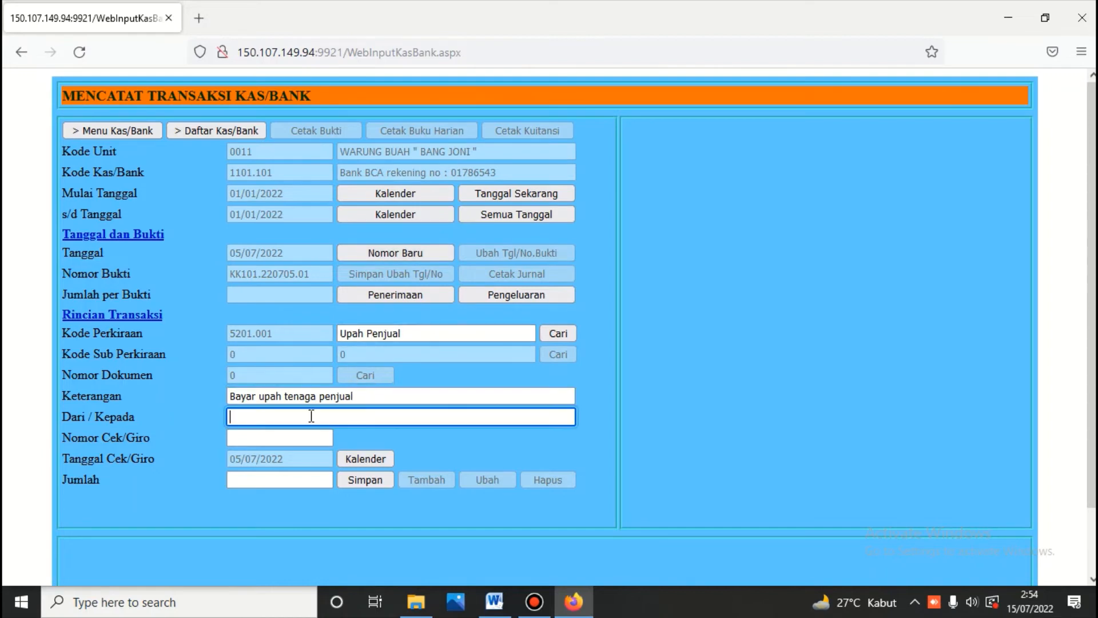
pyautogui.write('A')
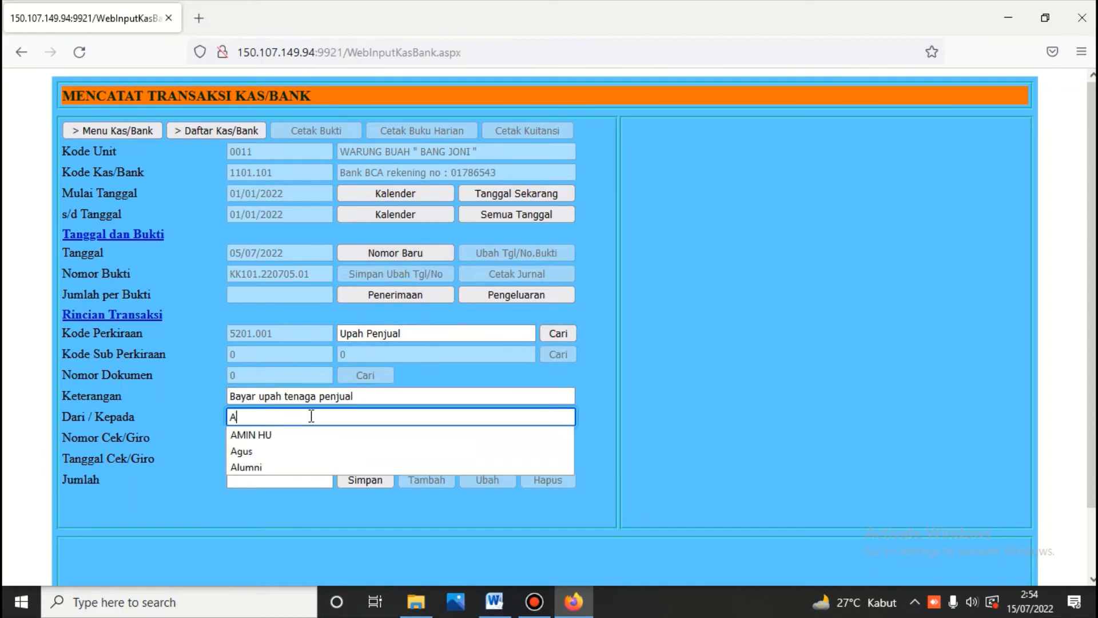
pyautogui.write('mir')
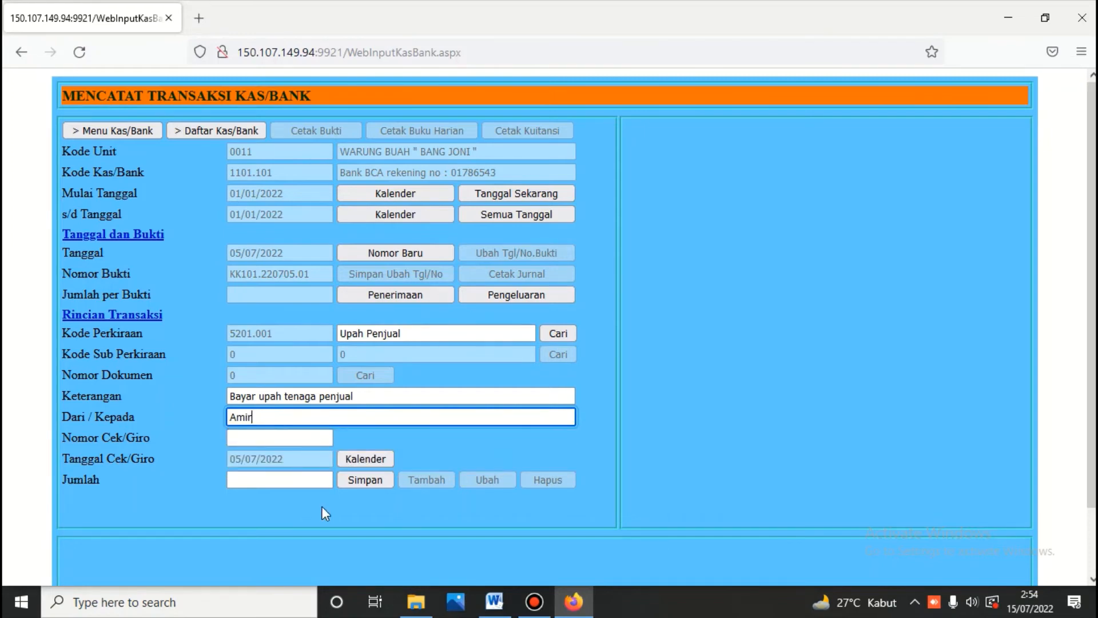
pyautogui.click(304, 482)
pyautogui.write('15')
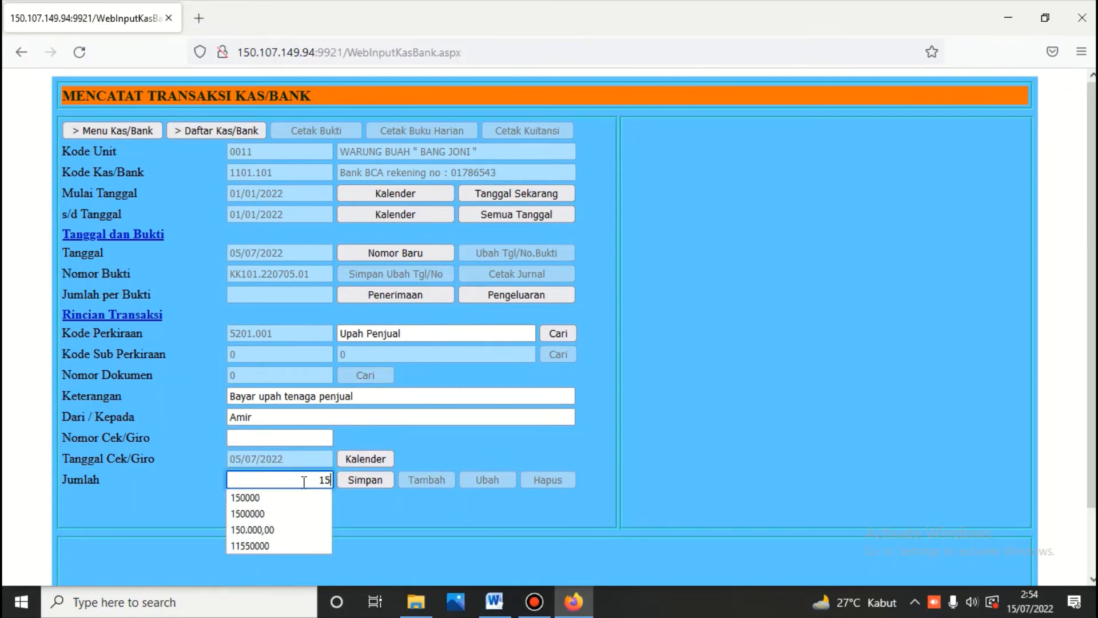
pyautogui.write('000')
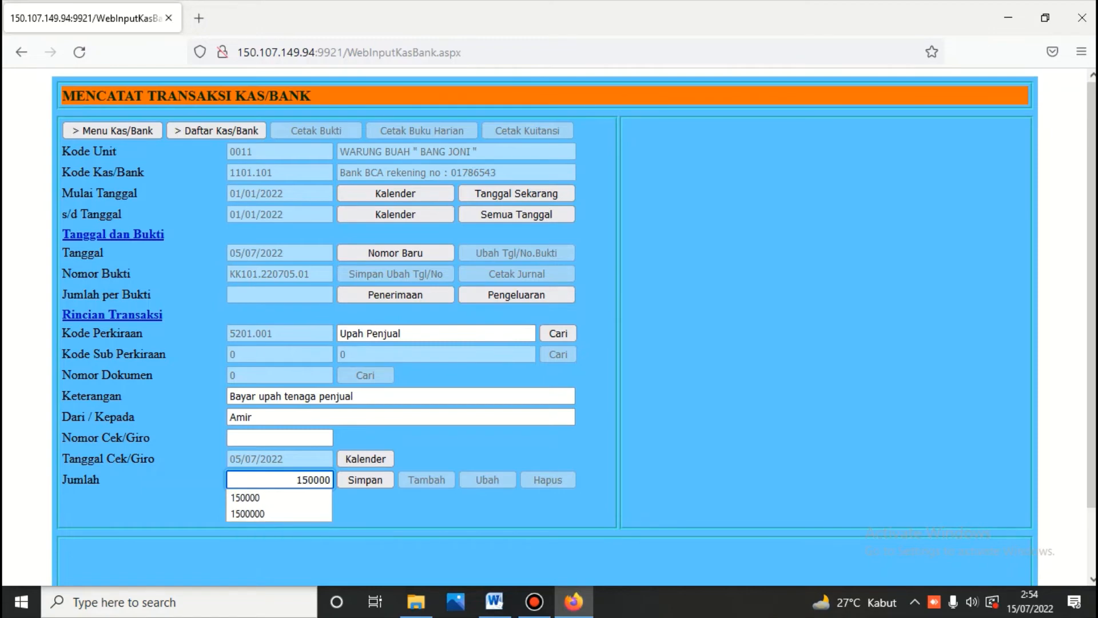
pyautogui.click(371, 479)
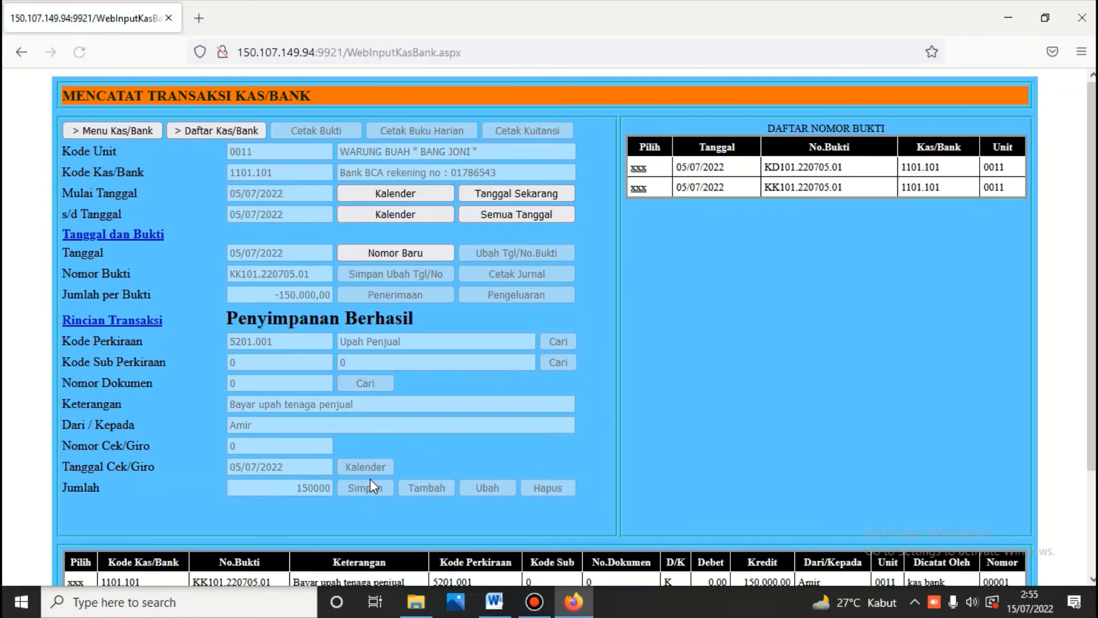
# Step: Copy row 011's description 'Bayar uang makan penjual' from the Word cash book into EFCE
pyautogui.scroll(-3, 369, 479)
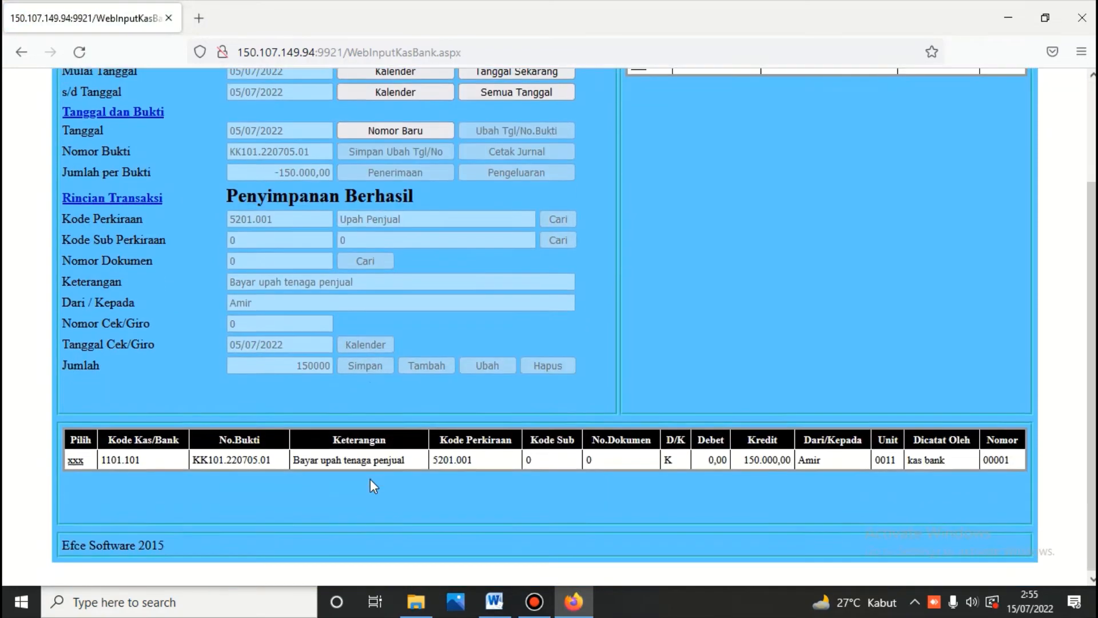
pyautogui.click(76, 460)
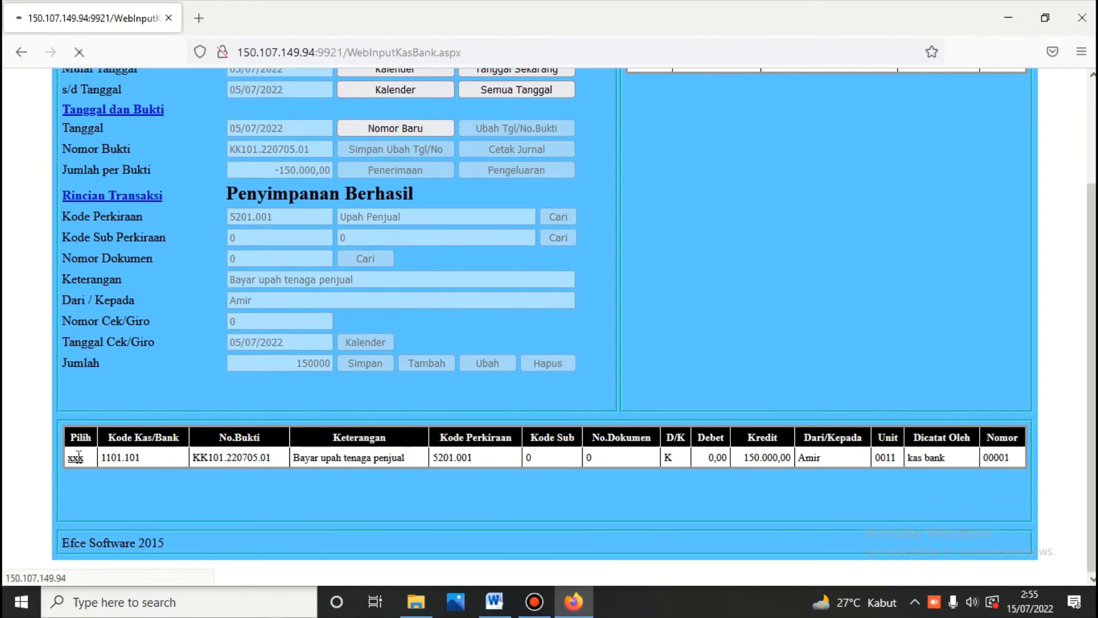
pyautogui.click(493, 602)
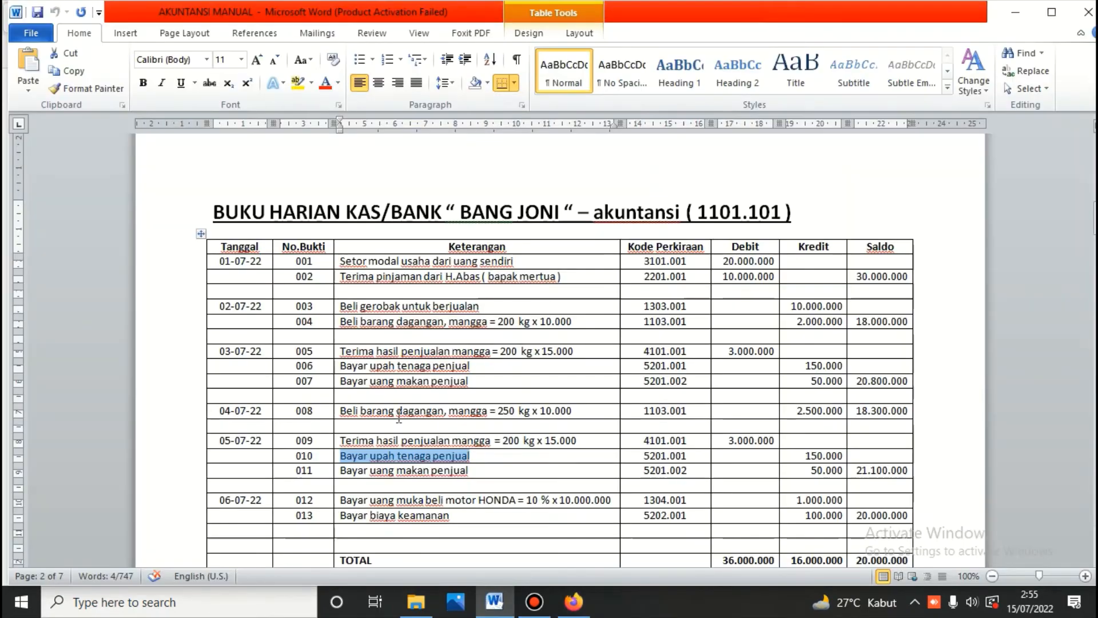
pyautogui.moveTo(341, 470); pyautogui.dragTo(470, 473)
pyautogui.hotkey('ctrl', 'c')
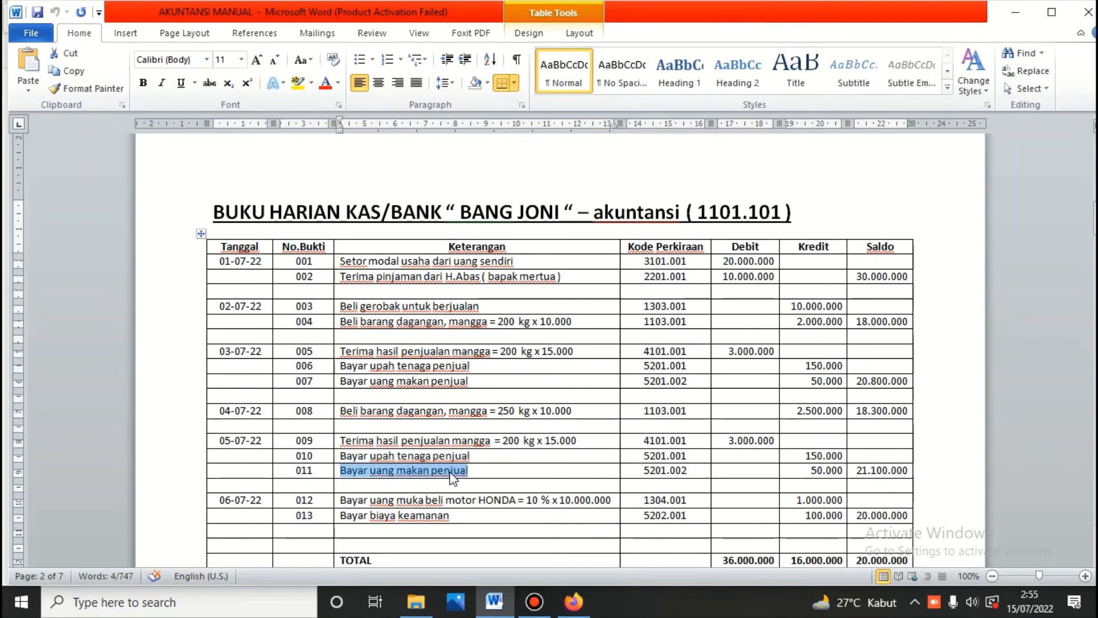
pyautogui.rightClick(452, 478)
pyautogui.click(489, 120)
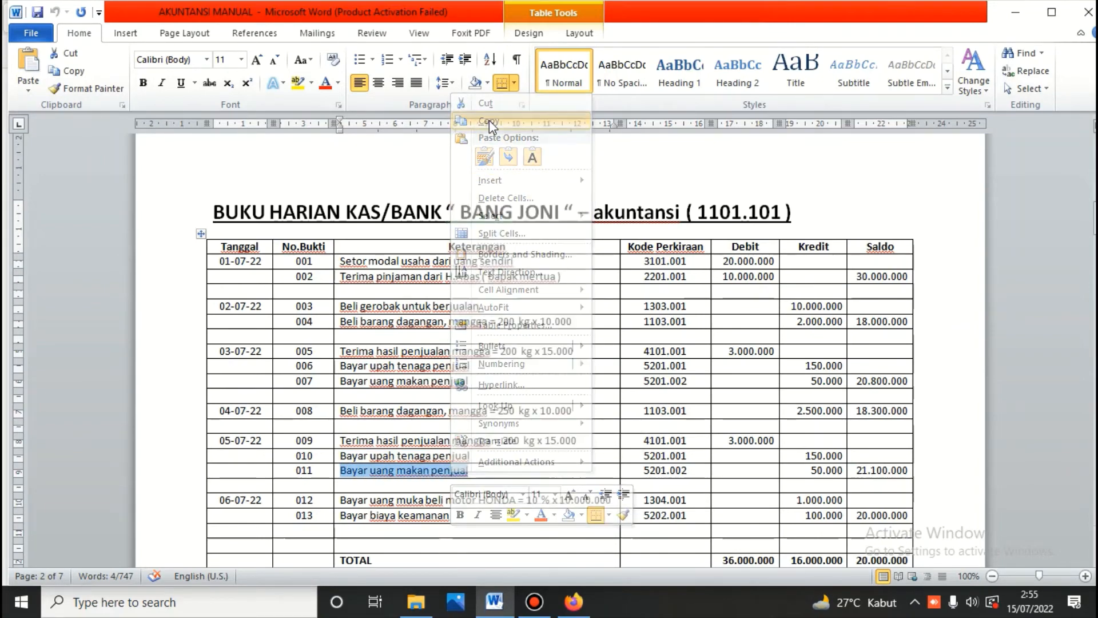
pyautogui.click(585, 608)
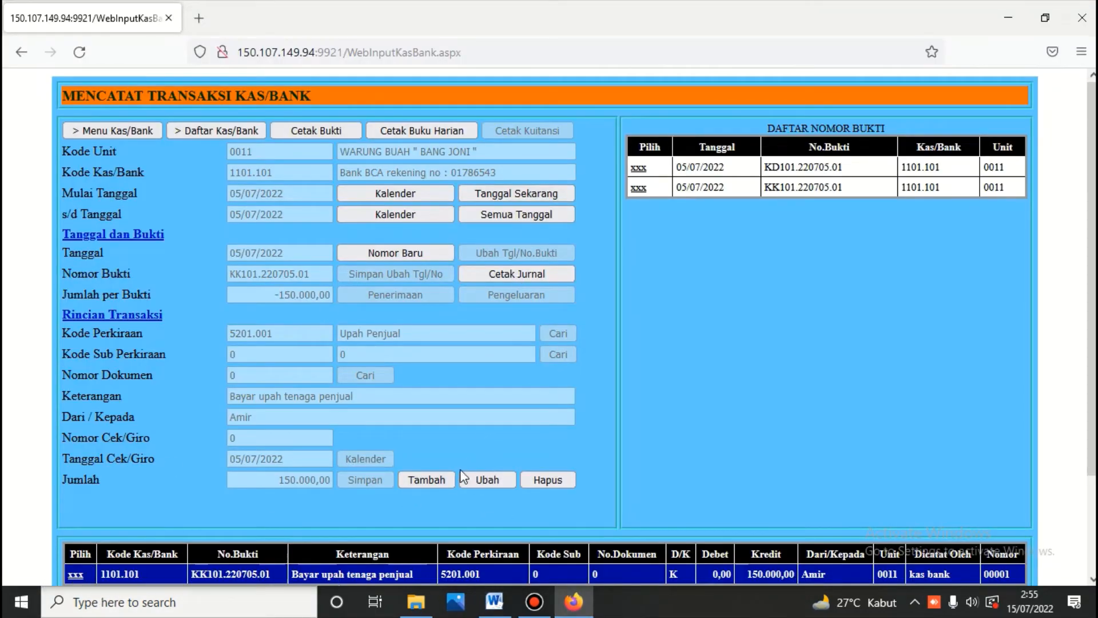
# Step: Add a new cash payment line on account 5201.002 Uang Makan, found by searching 'makan'
pyautogui.click(434, 479)
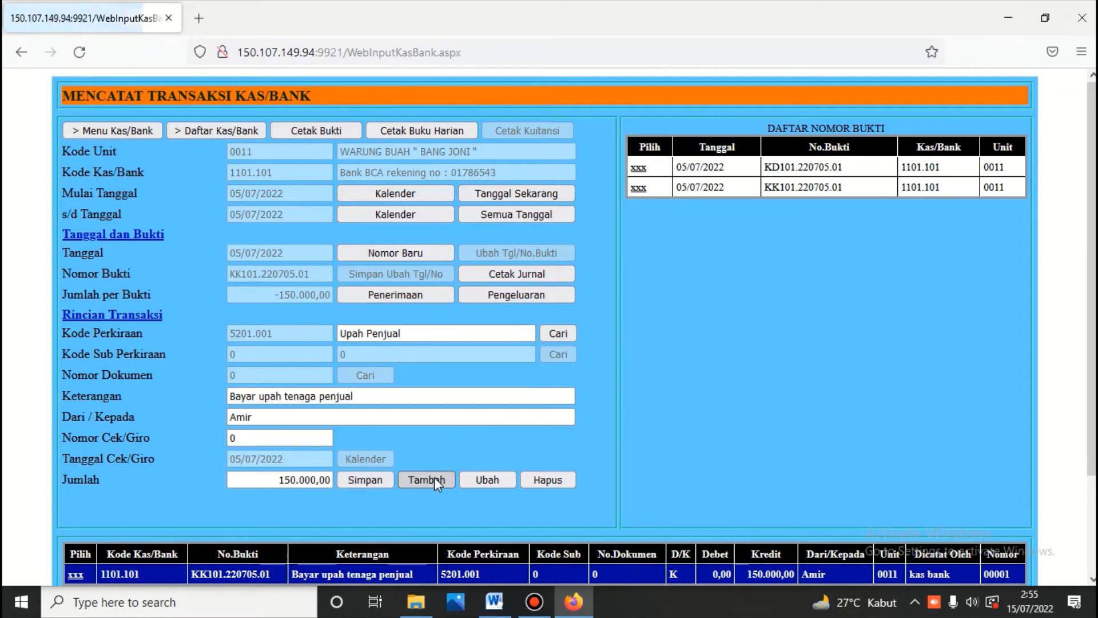
pyautogui.click(490, 295)
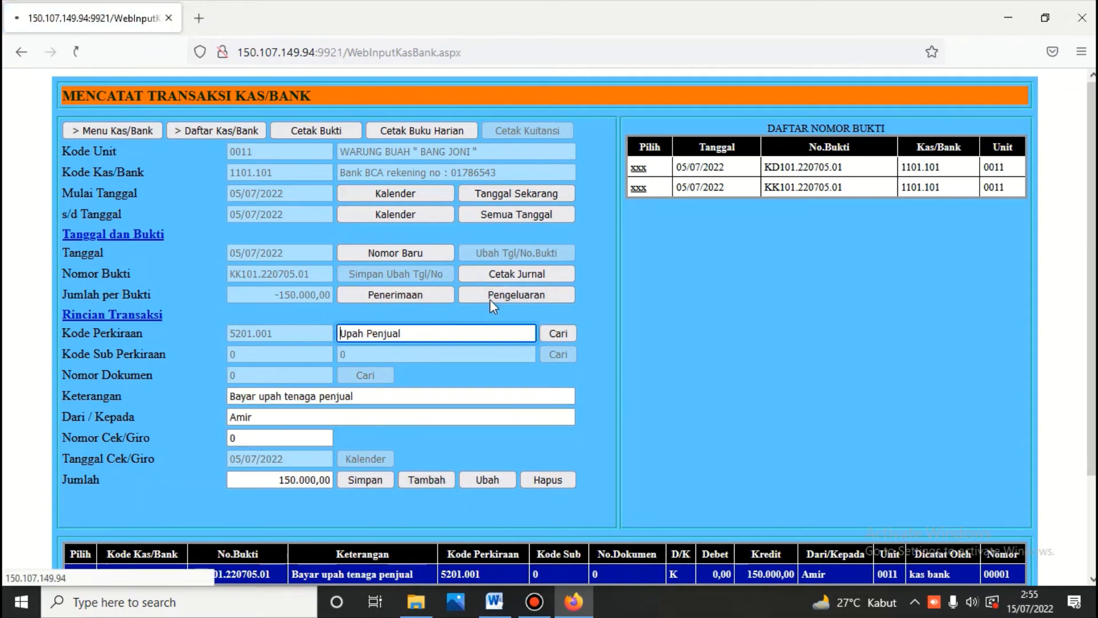
pyautogui.write('m')
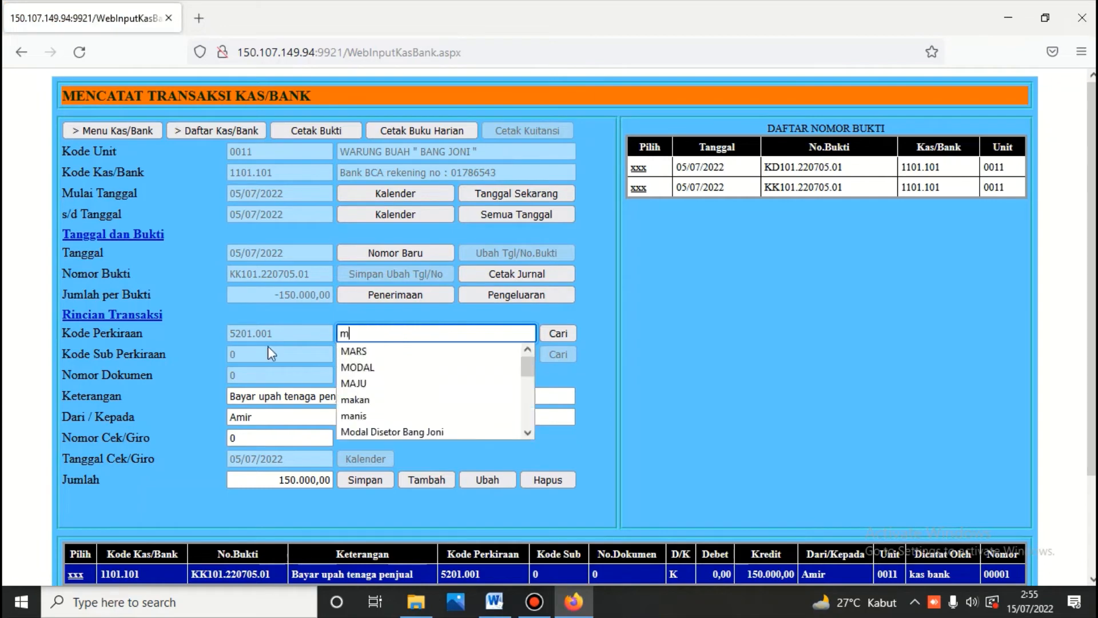
pyautogui.write('aka')
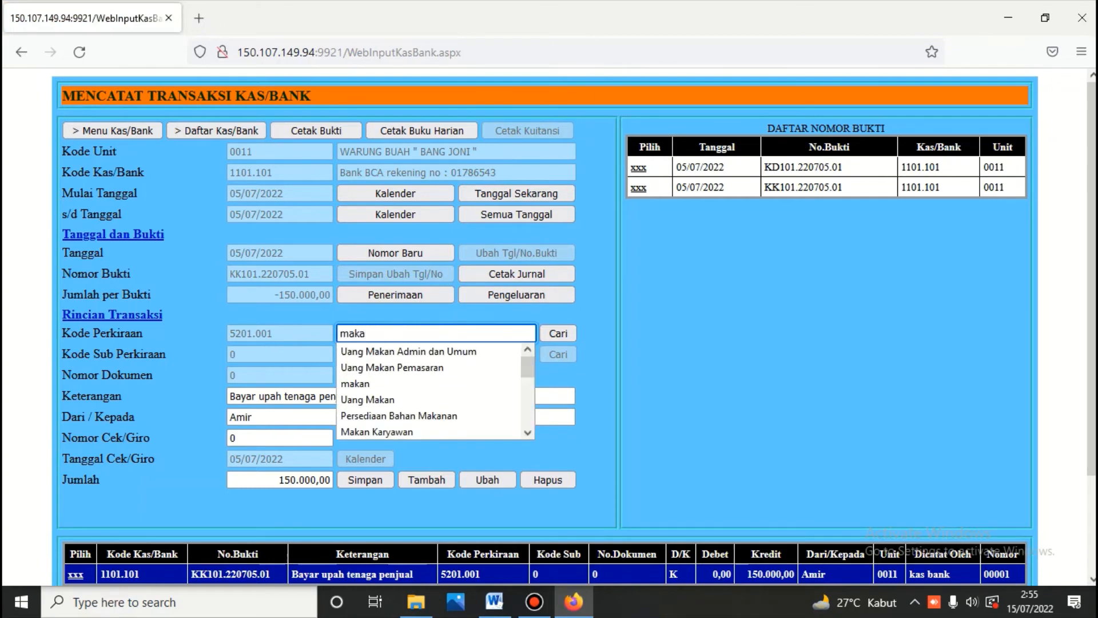
pyautogui.write('n')
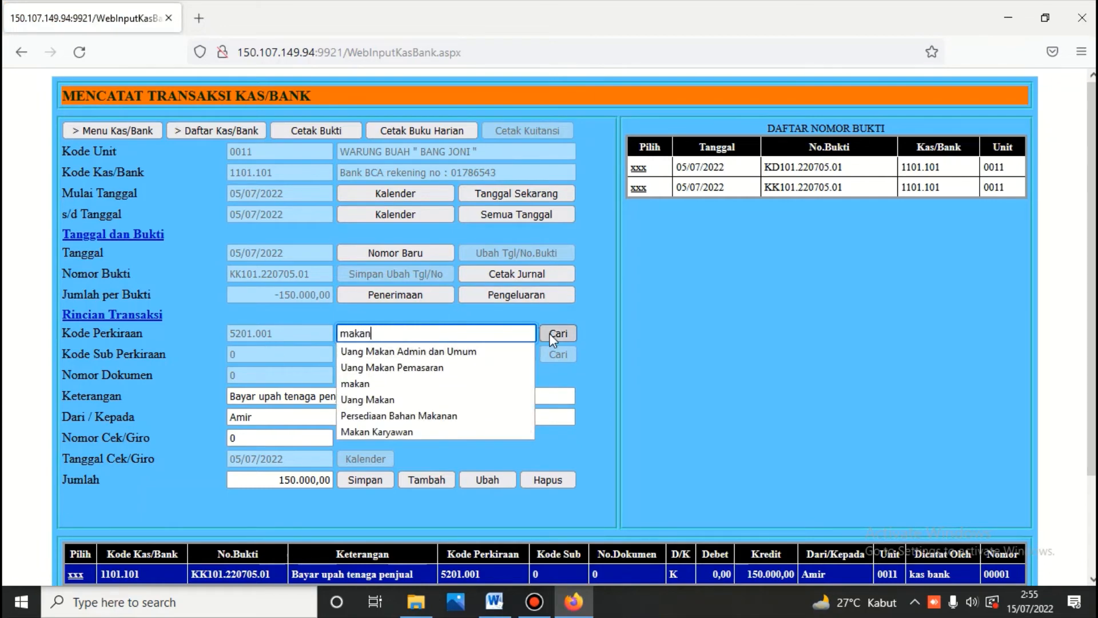
pyautogui.click(555, 334)
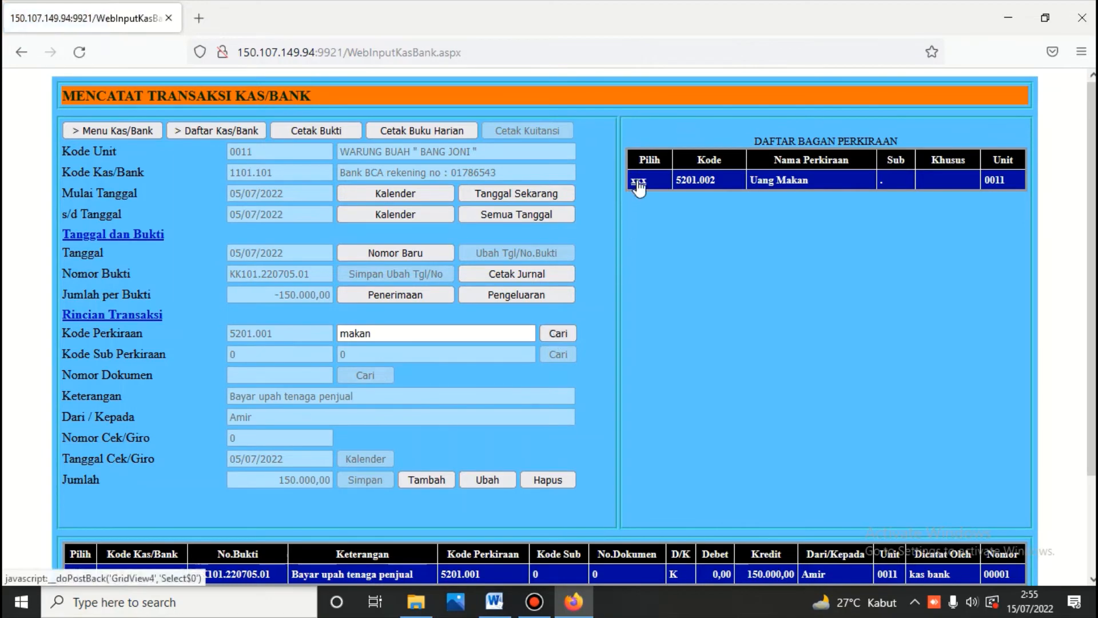
pyautogui.click(639, 180)
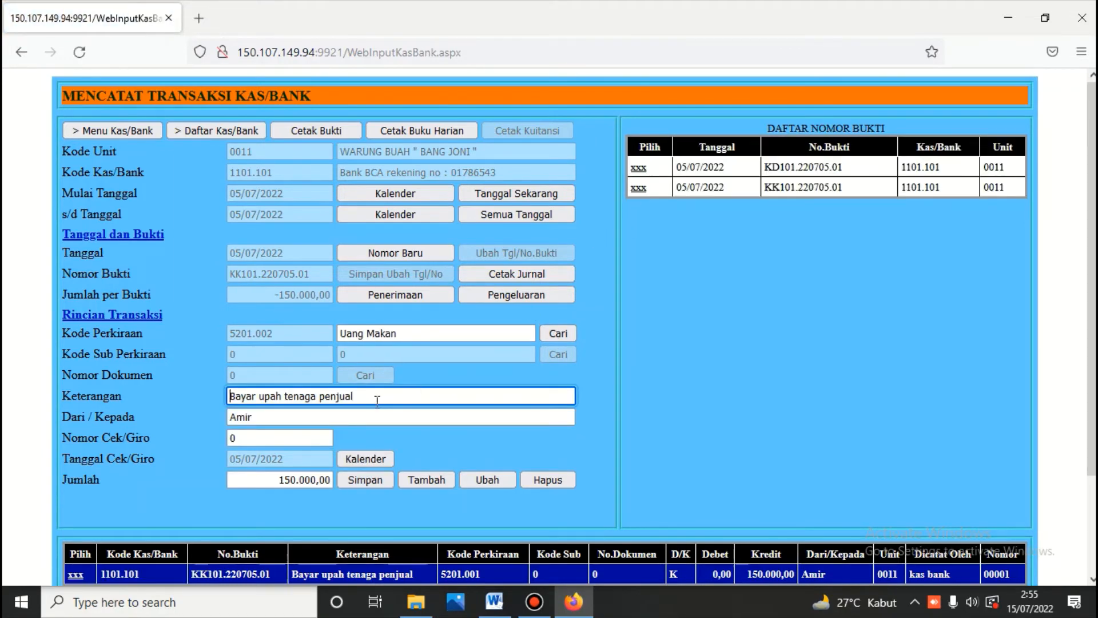
# Step: Paste 'Bayar uang makan penjual' as the description, set the amount to 50.000, and save
pyautogui.moveTo(377, 401); pyautogui.dragTo(208, 401)
pyautogui.press('BackSpace')
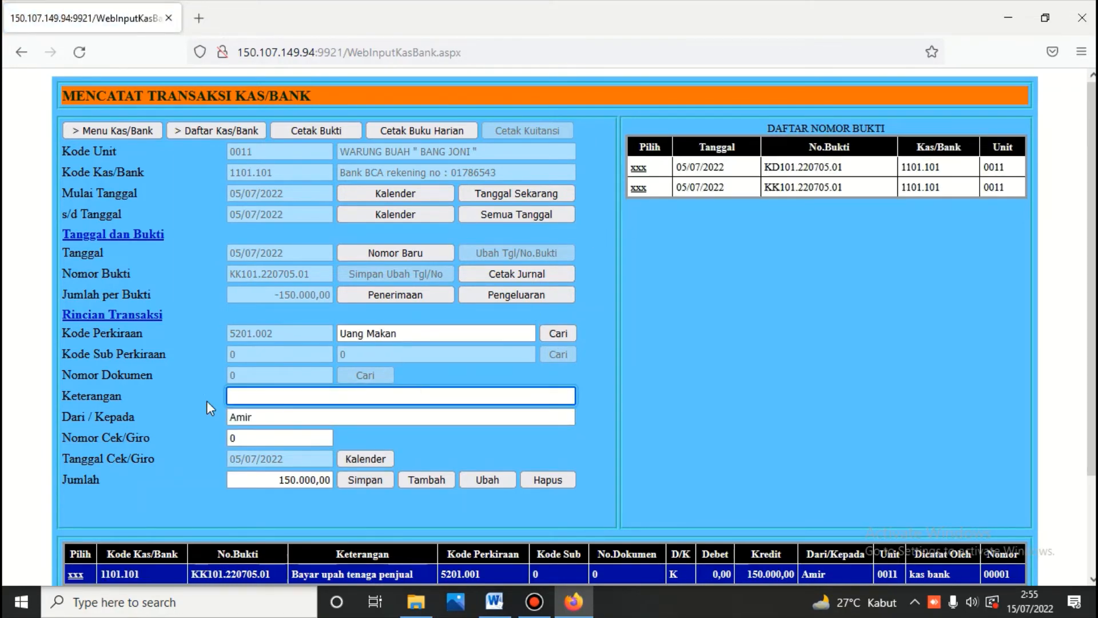
pyautogui.hotkey('ctrl', 'v')
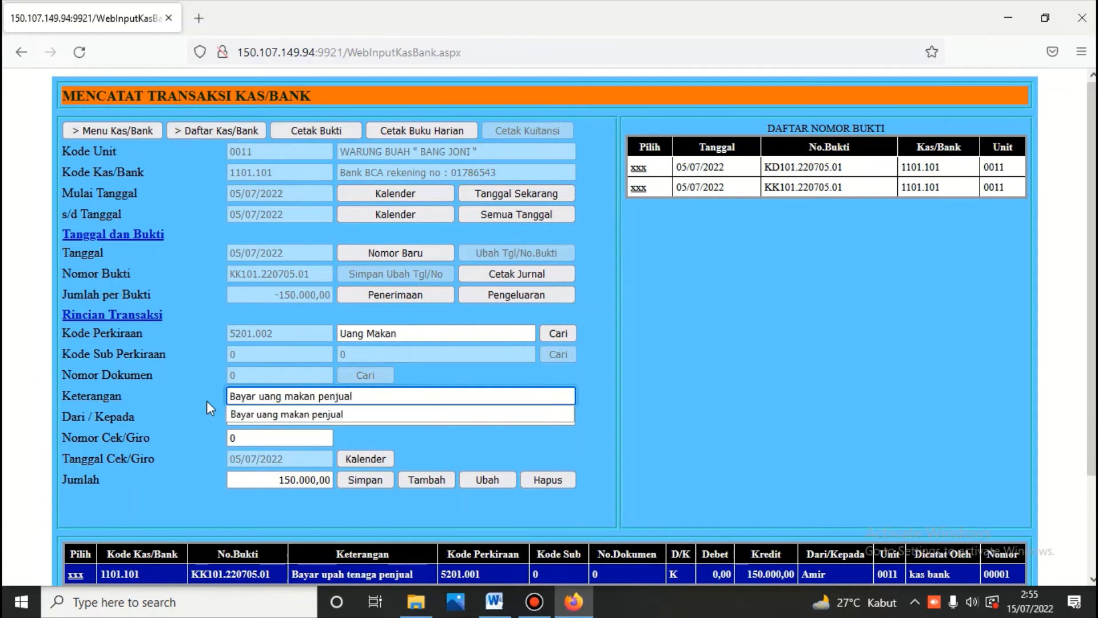
pyautogui.click(392, 393)
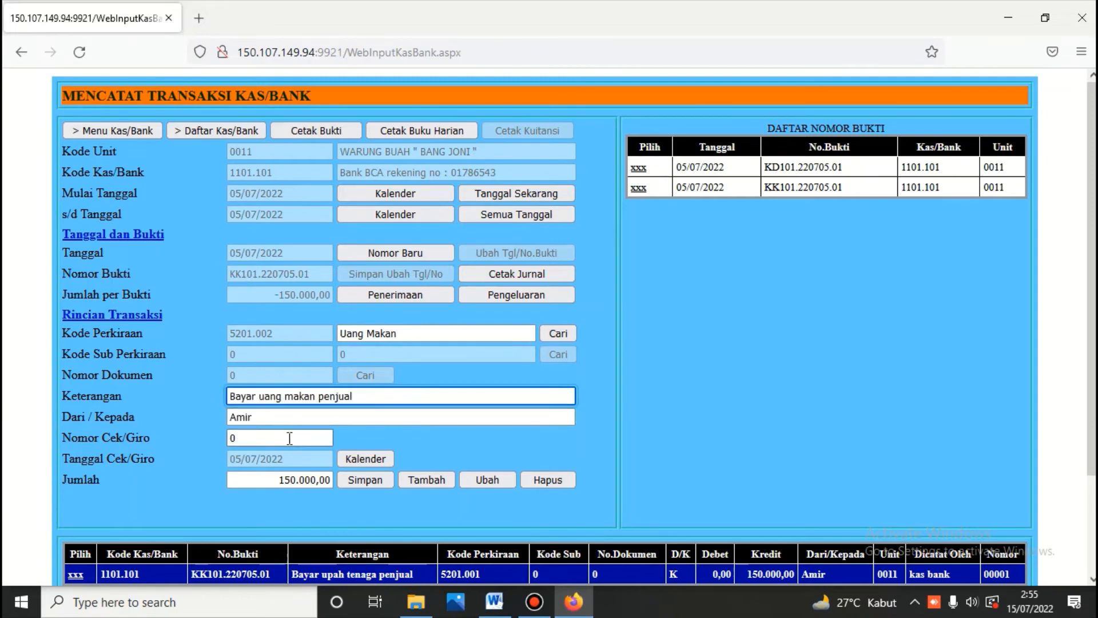
pyautogui.click(281, 479)
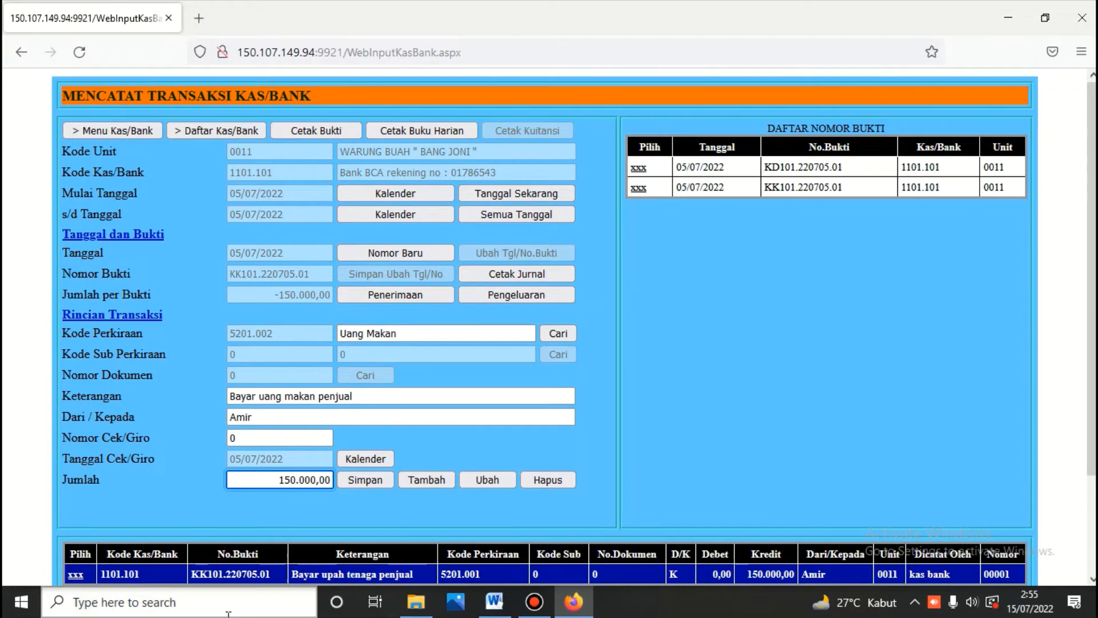
pyautogui.press('Delete')
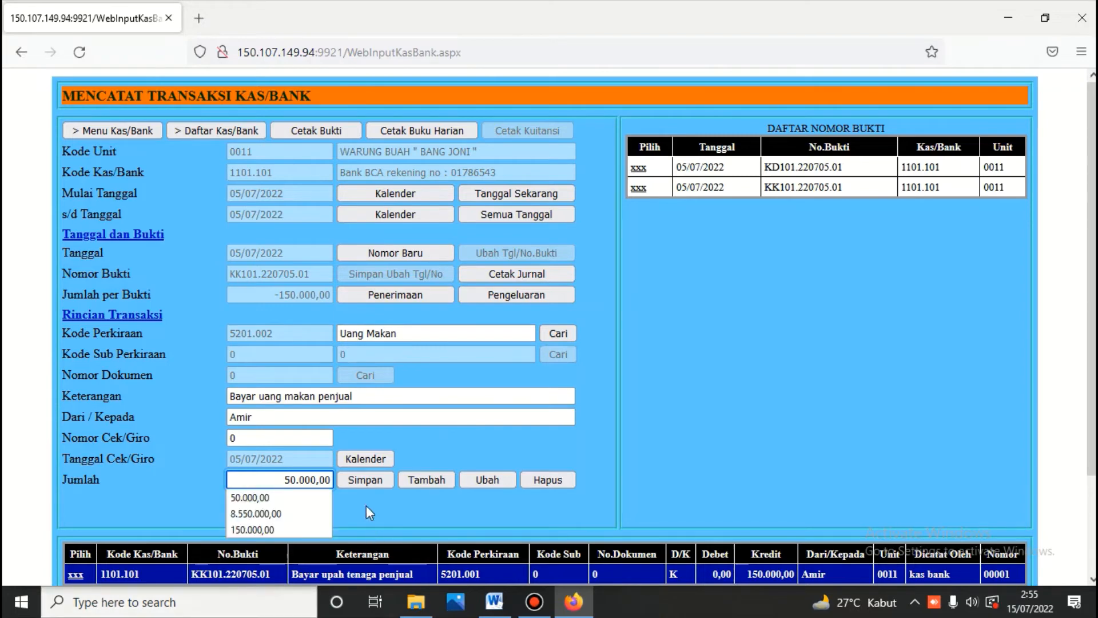
pyautogui.click(360, 481)
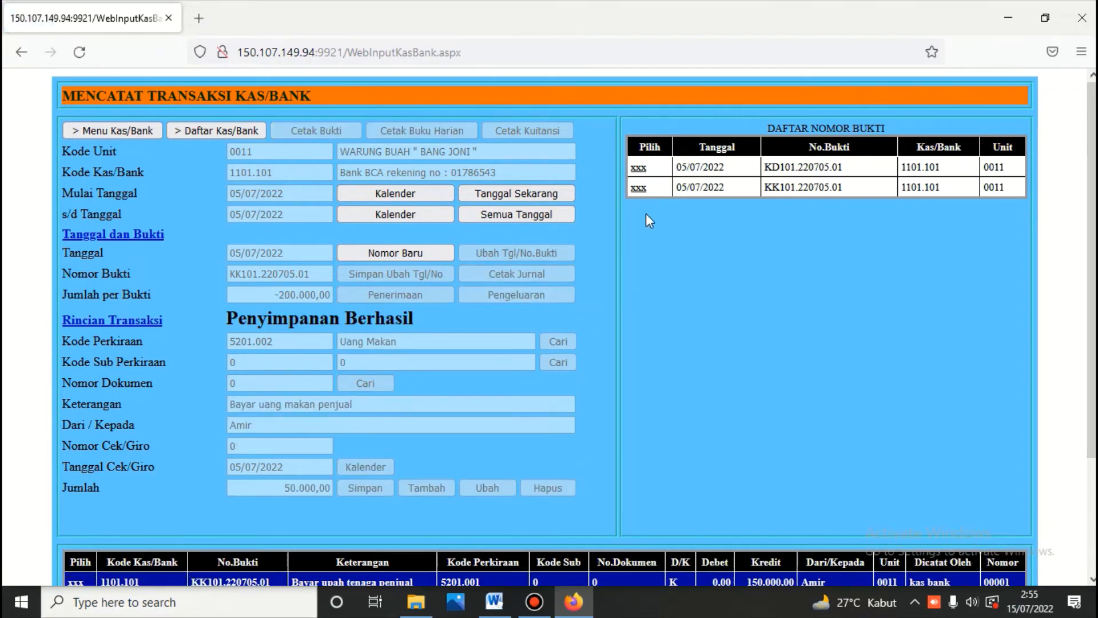
pyautogui.click(639, 188)
pyautogui.scroll(-3, 633, 283)
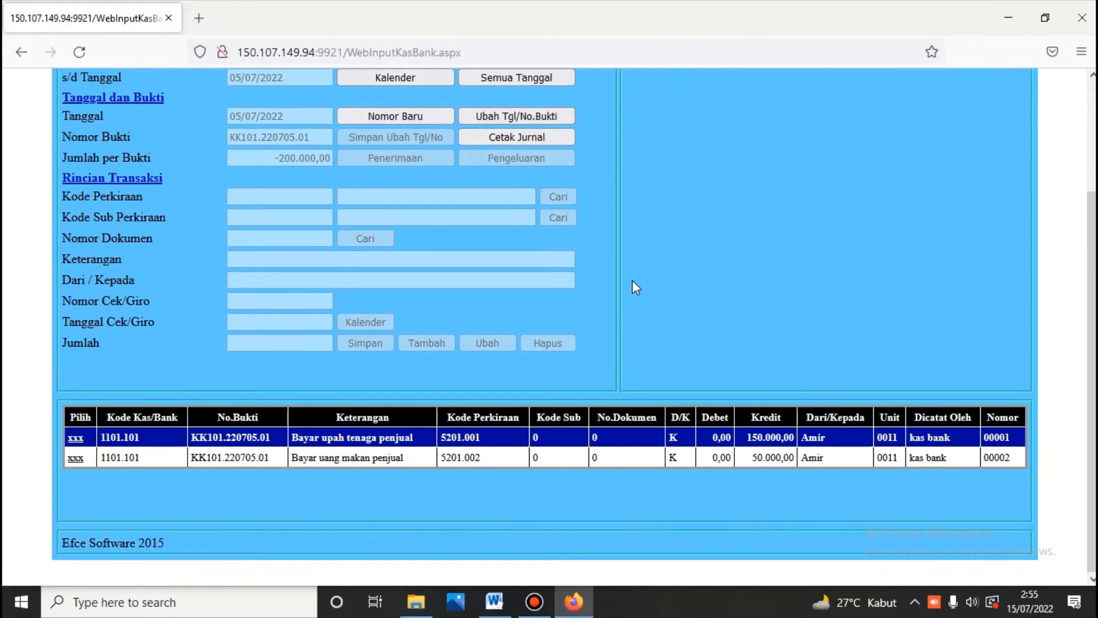
pyautogui.scroll(3, 632, 279)
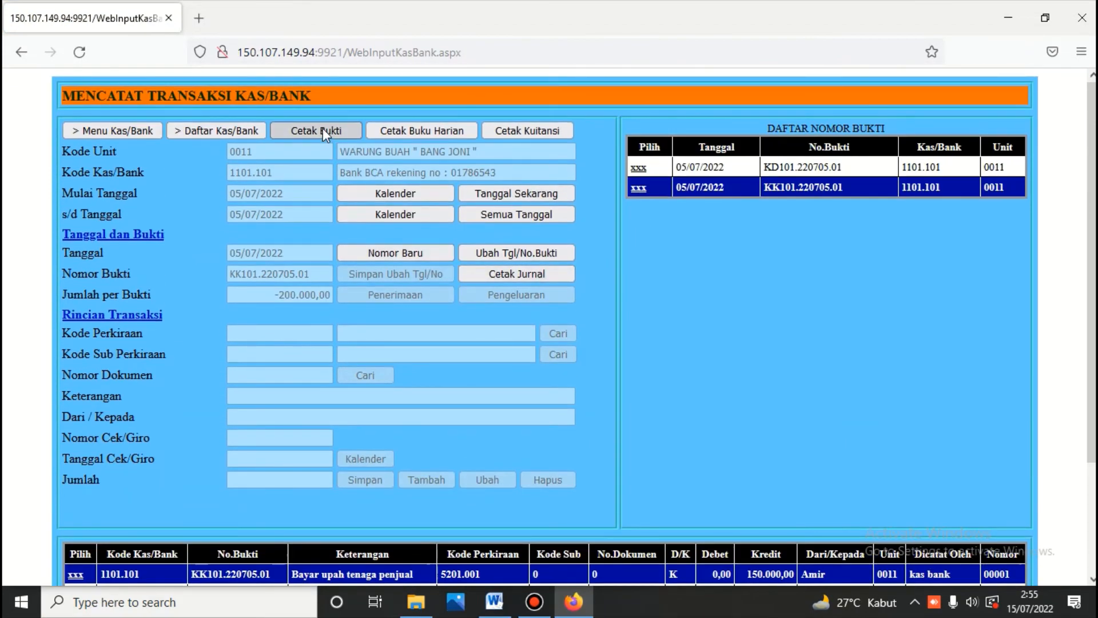
# Step: Print payment voucher KK101.220705.01 totalling 200.000,00, then bring back the Word workbook
pyautogui.click(323, 130)
pyautogui.scroll(-10, 397, 239)
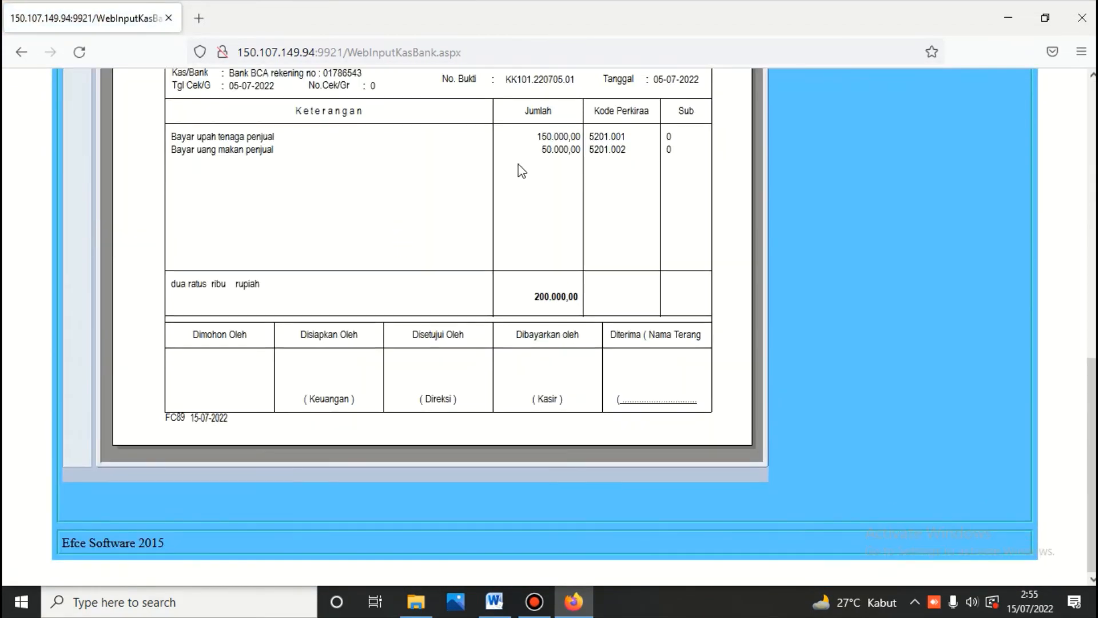
pyautogui.click(494, 601)
pyautogui.scroll(-1, 570, 519)
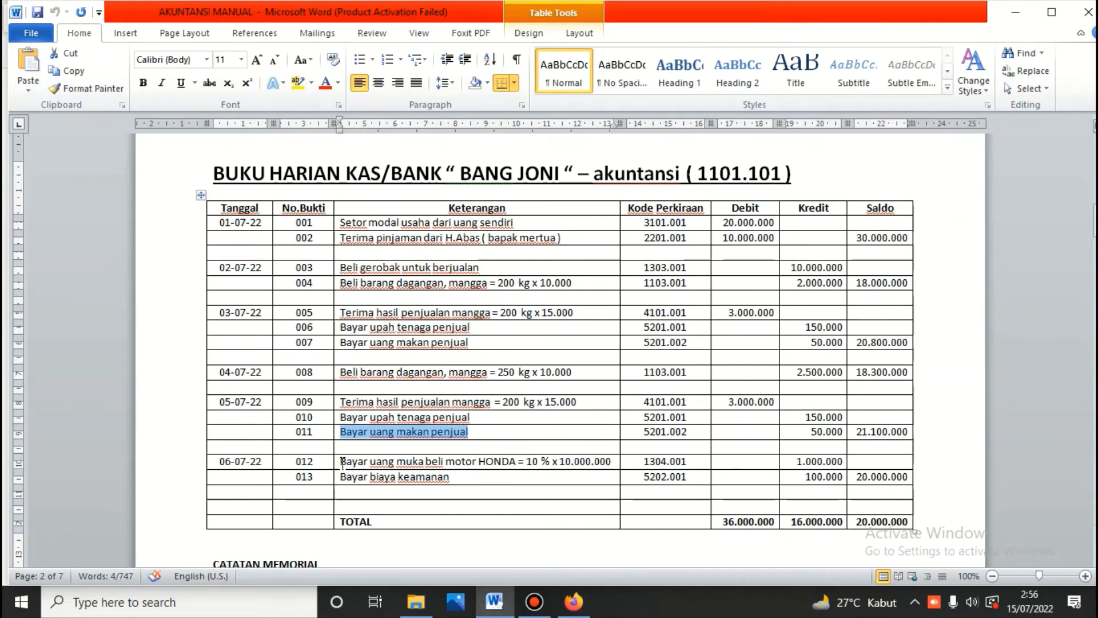
# Step: Copy row 012's HONDA motorbike down-payment description from Word into the EFCE voucher form
pyautogui.moveTo(343, 461); pyautogui.dragTo(613, 459)
pyautogui.rightClick(591, 459)
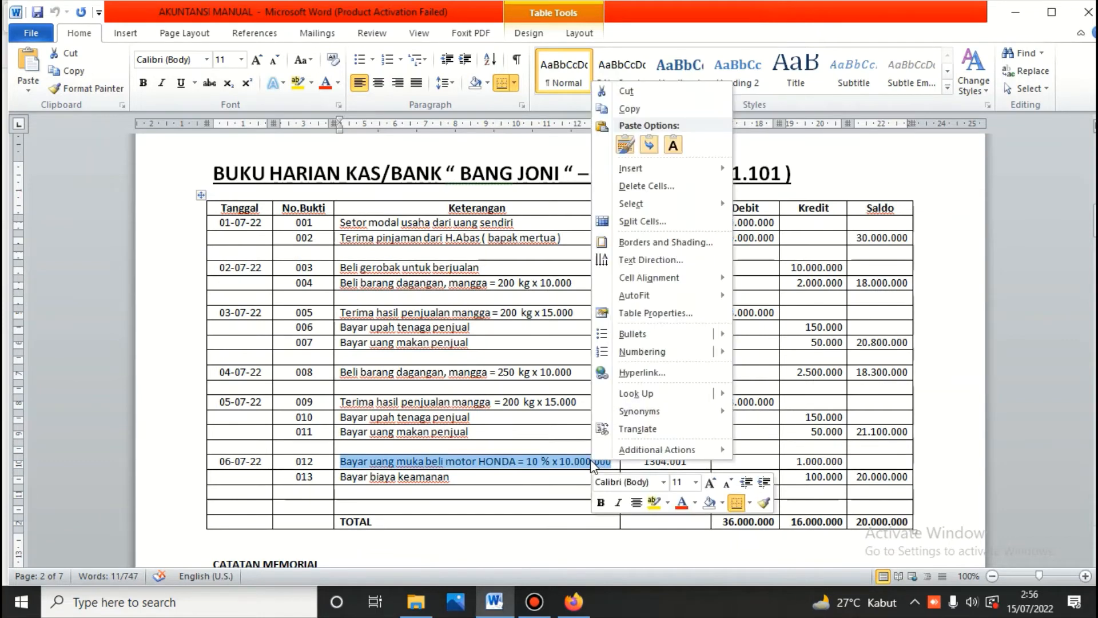
pyautogui.click(627, 108)
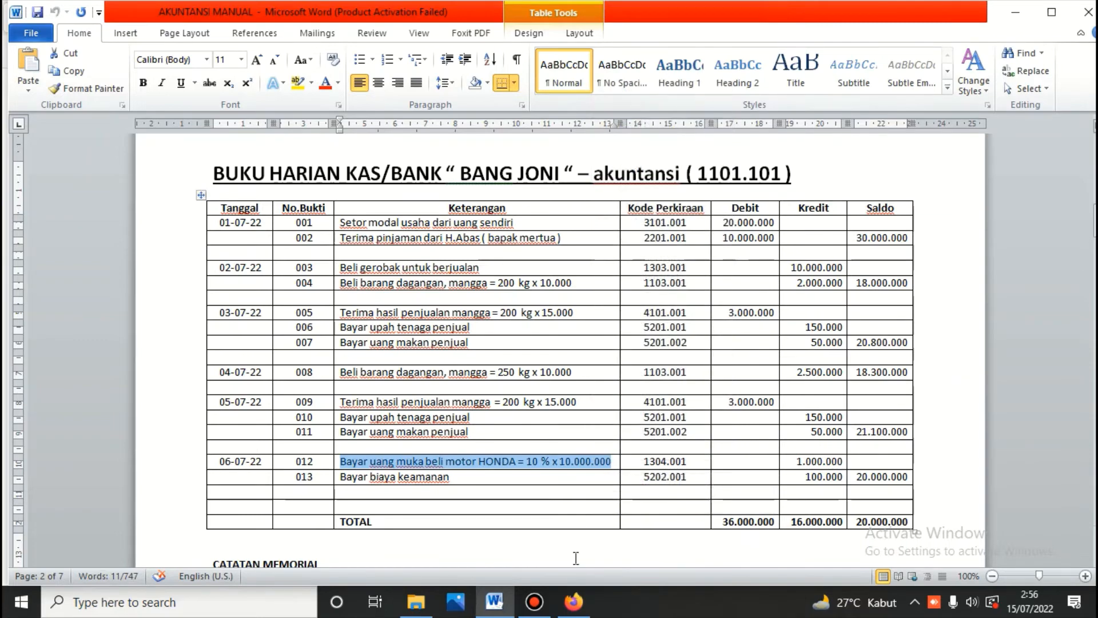
pyautogui.click(574, 601)
pyautogui.scroll(10, 325, 211)
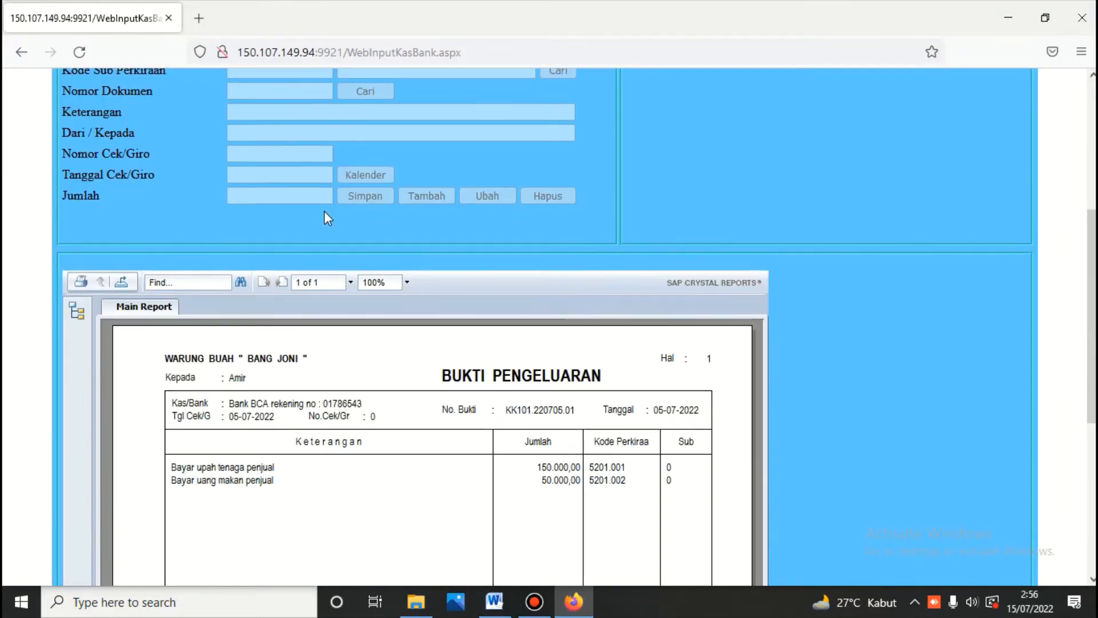
pyautogui.scroll(-5, 325, 211)
pyautogui.click(496, 602)
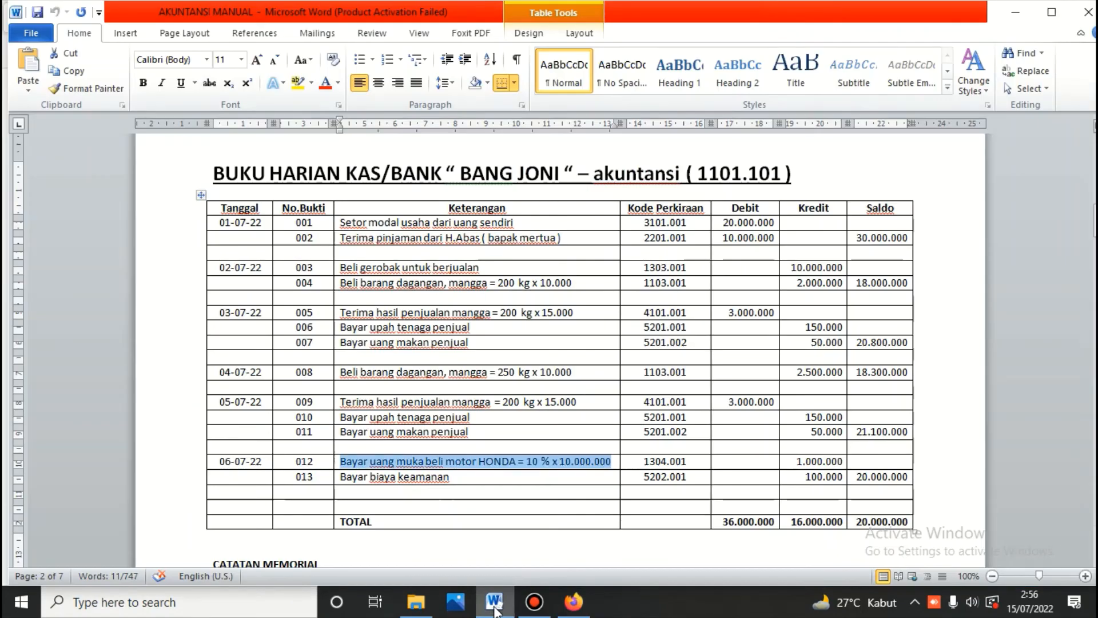
pyautogui.click(574, 602)
pyautogui.scroll(5, 259, 242)
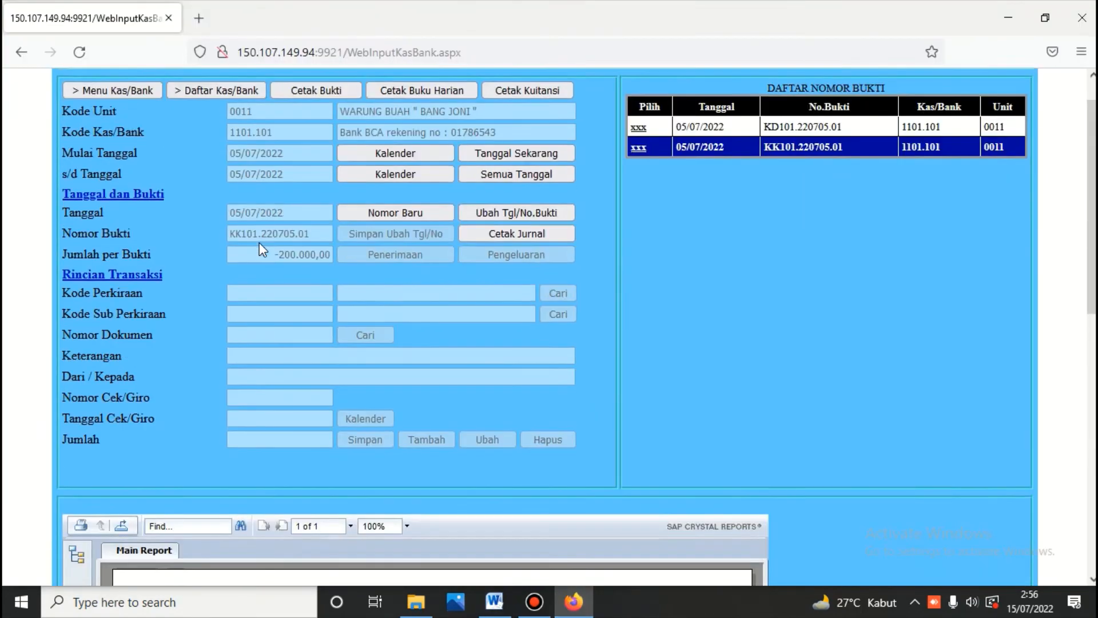
# Step: Start a 6 July 2022 cash payment voucher on account 1304.001 Motor Honda
pyautogui.click(366, 252)
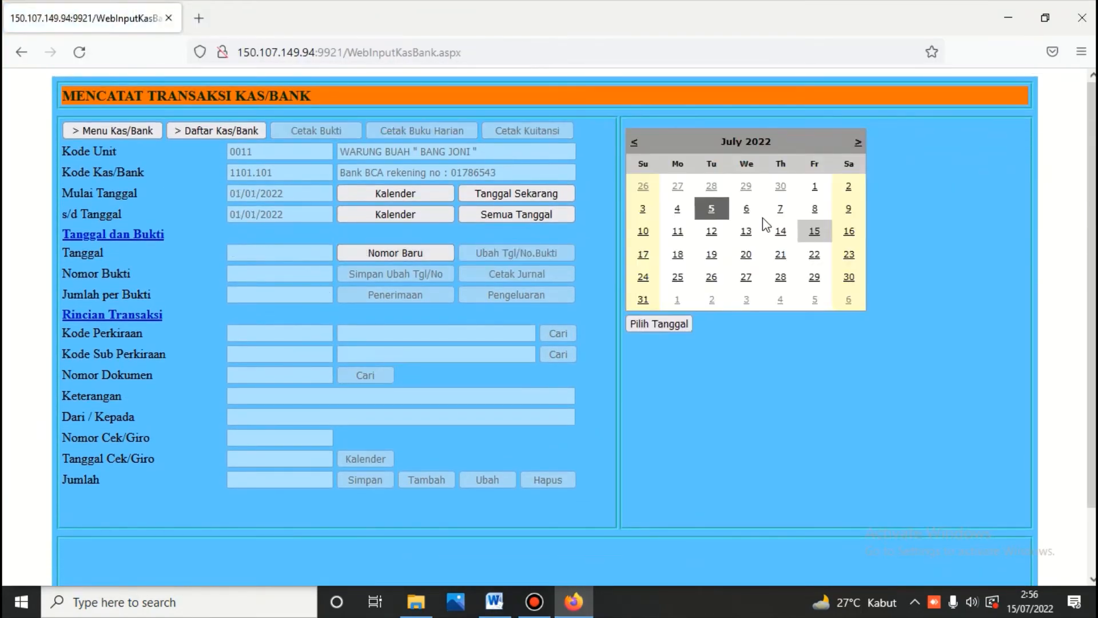
pyautogui.click(746, 210)
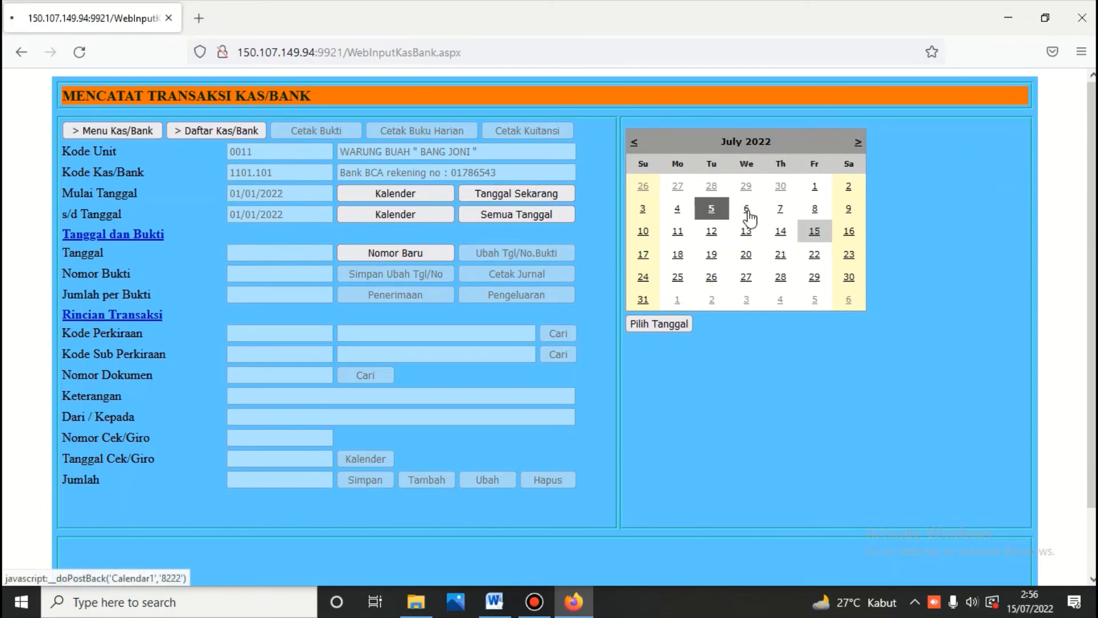
pyautogui.click(547, 295)
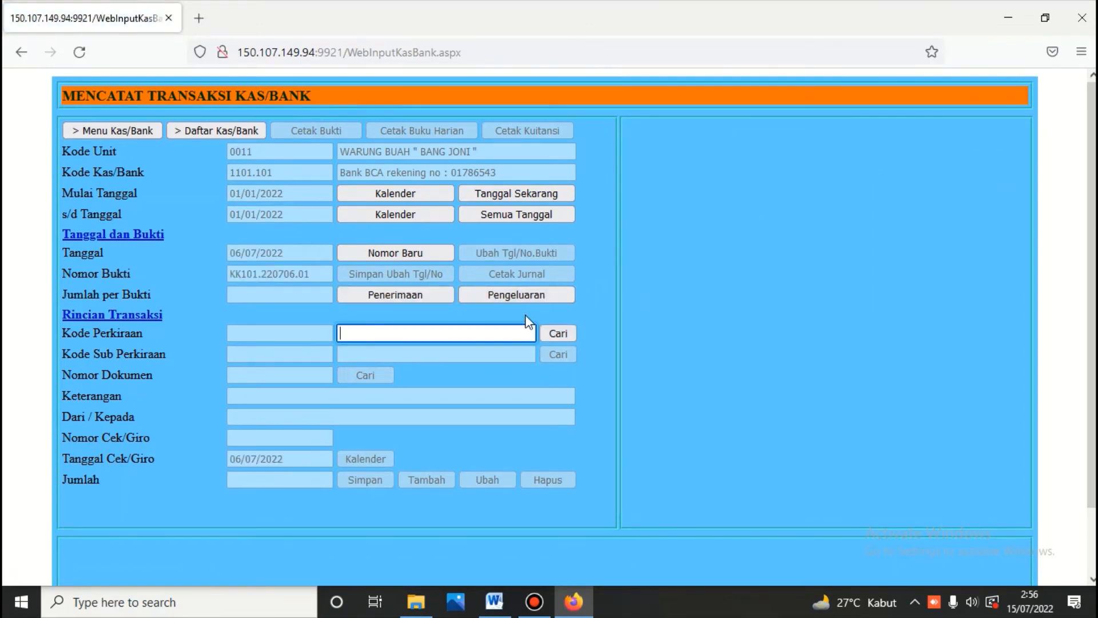
pyautogui.write('moto')
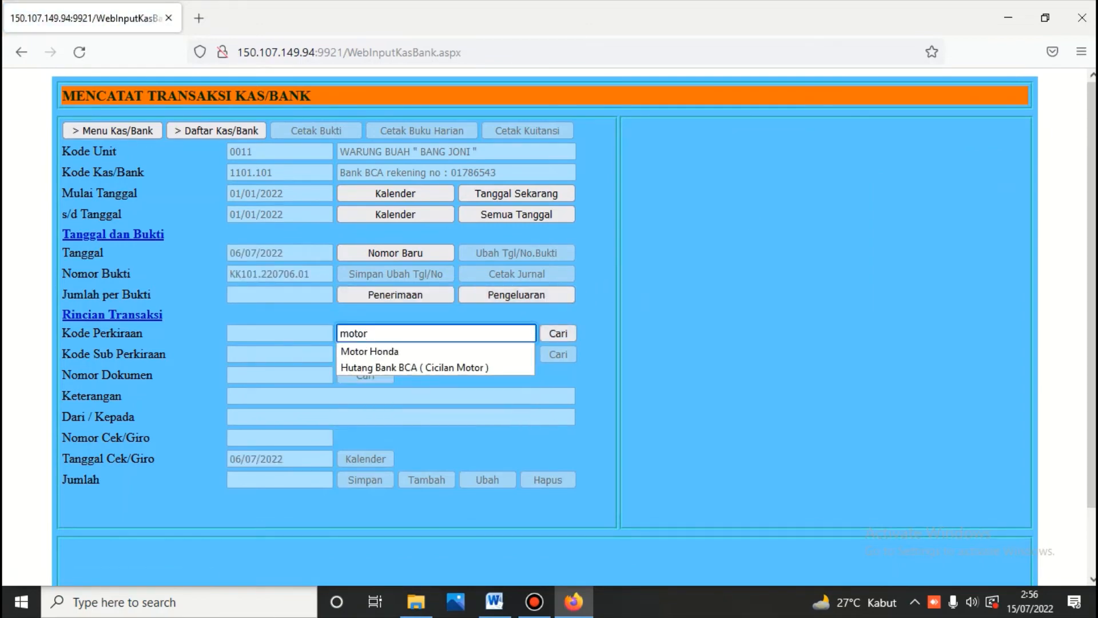
pyautogui.write('r')
pyautogui.click(566, 333)
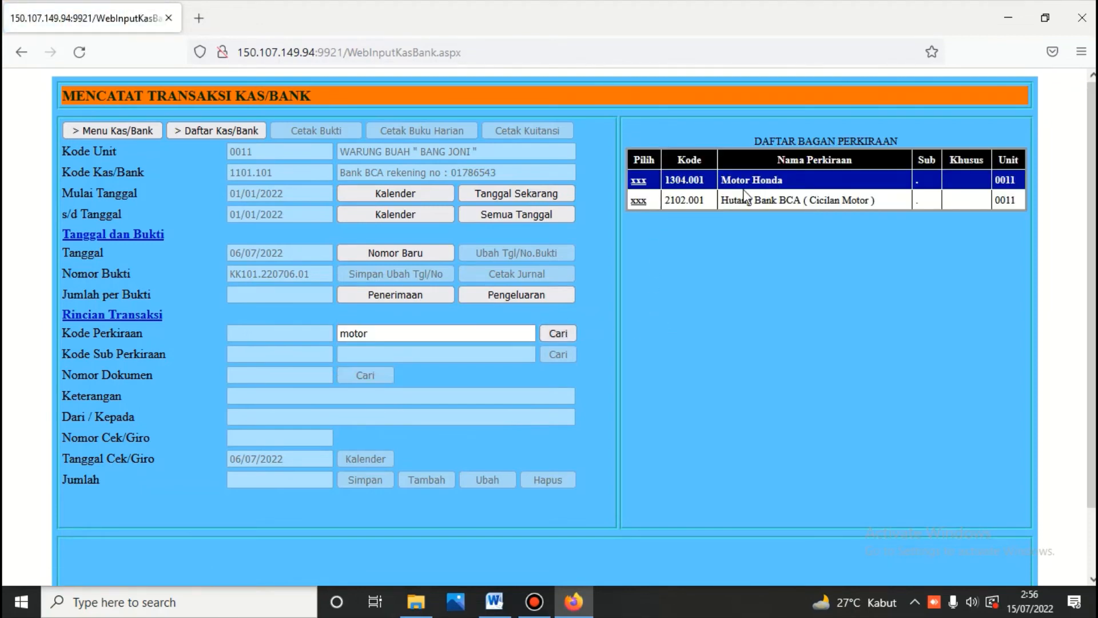
pyautogui.click(639, 181)
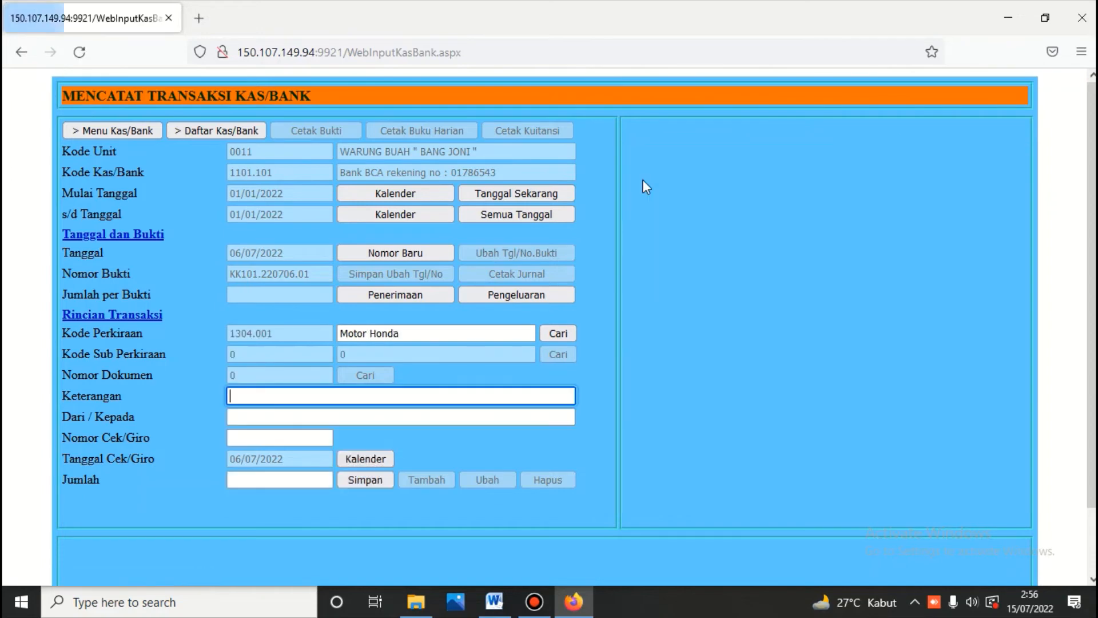
# Step: Paste the Honda description, enter recipient PT. ASTRA and amount 1000000, and save
pyautogui.rightClick(323, 395)
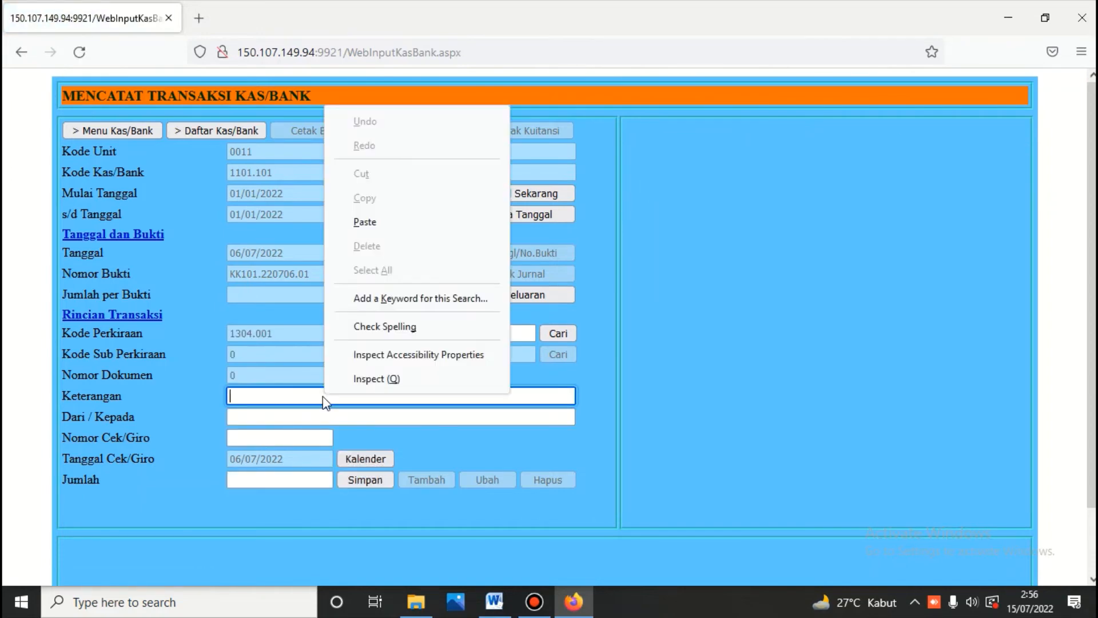
pyautogui.click(365, 222)
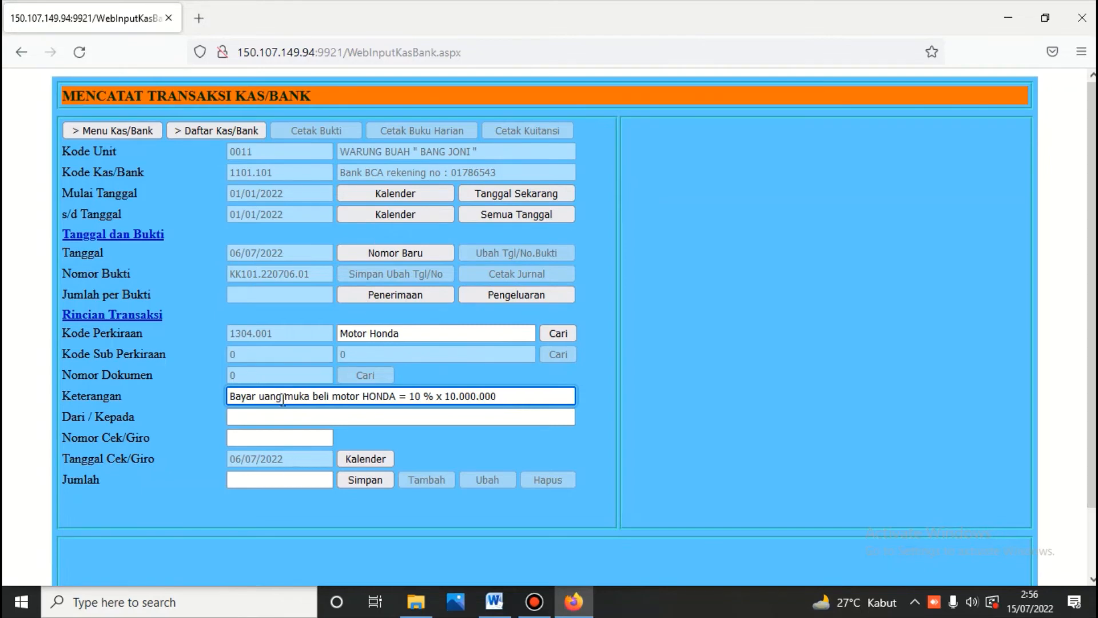
pyautogui.click(277, 417)
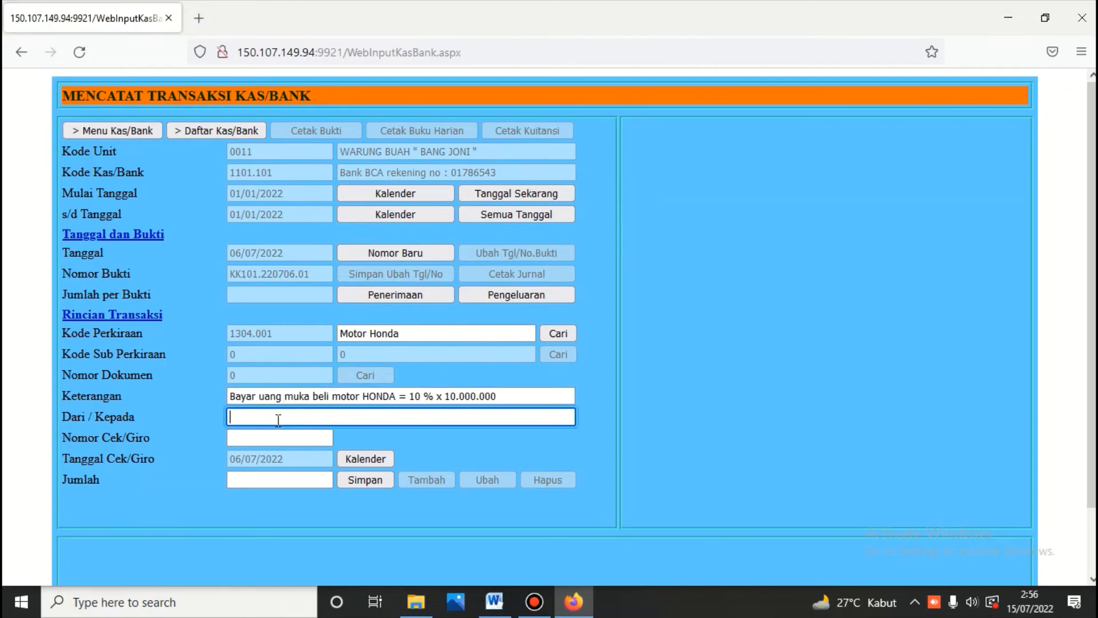
pyautogui.write('PT. ASTRA')
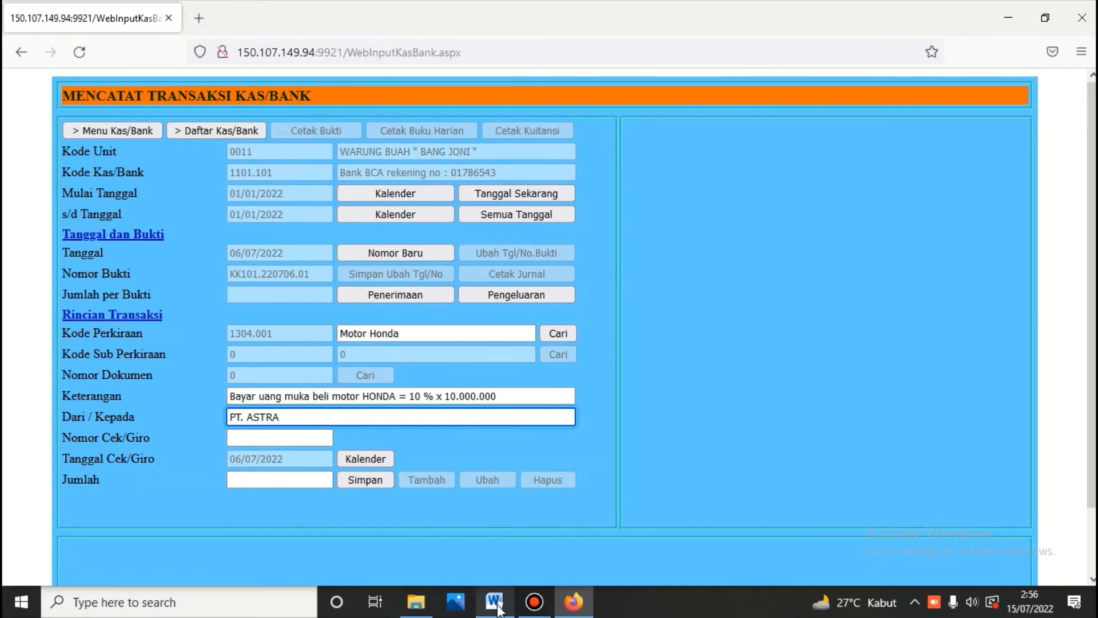
pyautogui.click(496, 603)
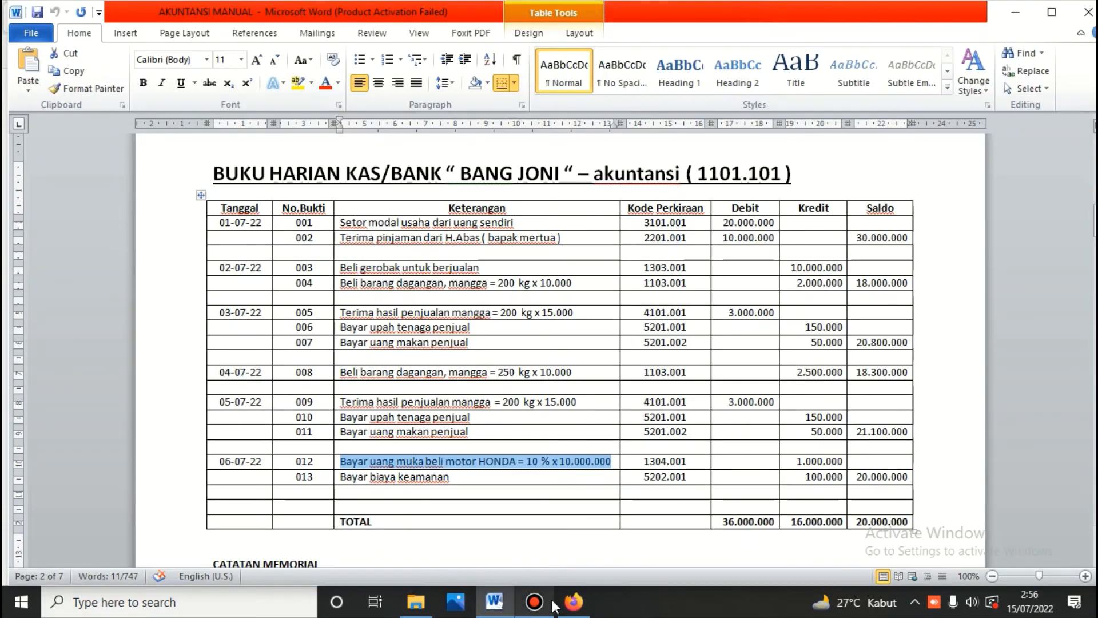
pyautogui.click(574, 602)
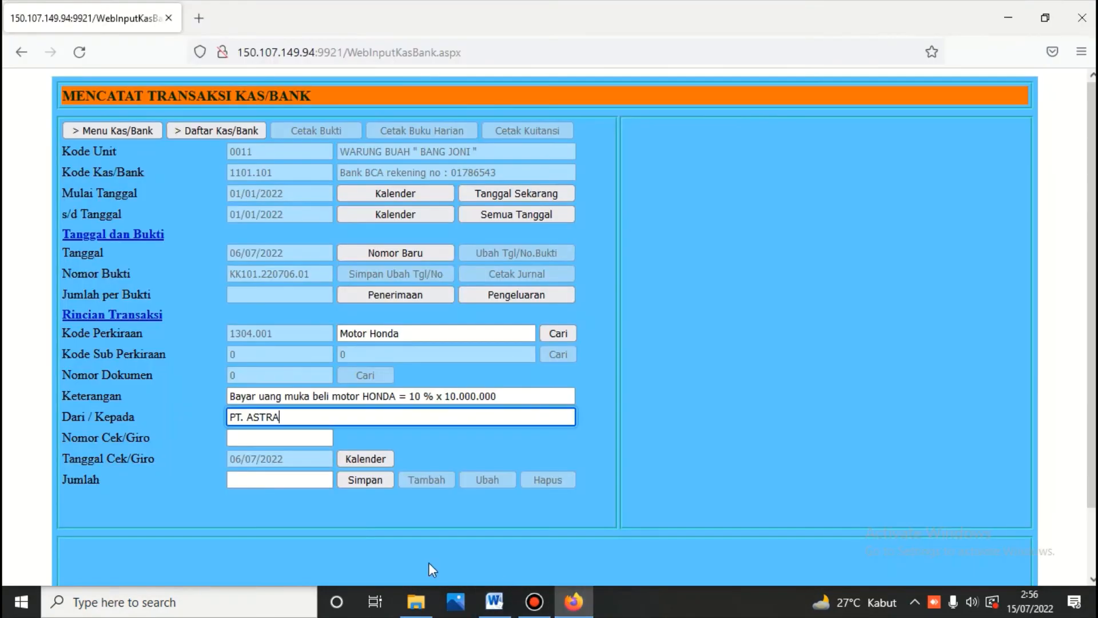
pyautogui.click(304, 481)
pyautogui.write('1000')
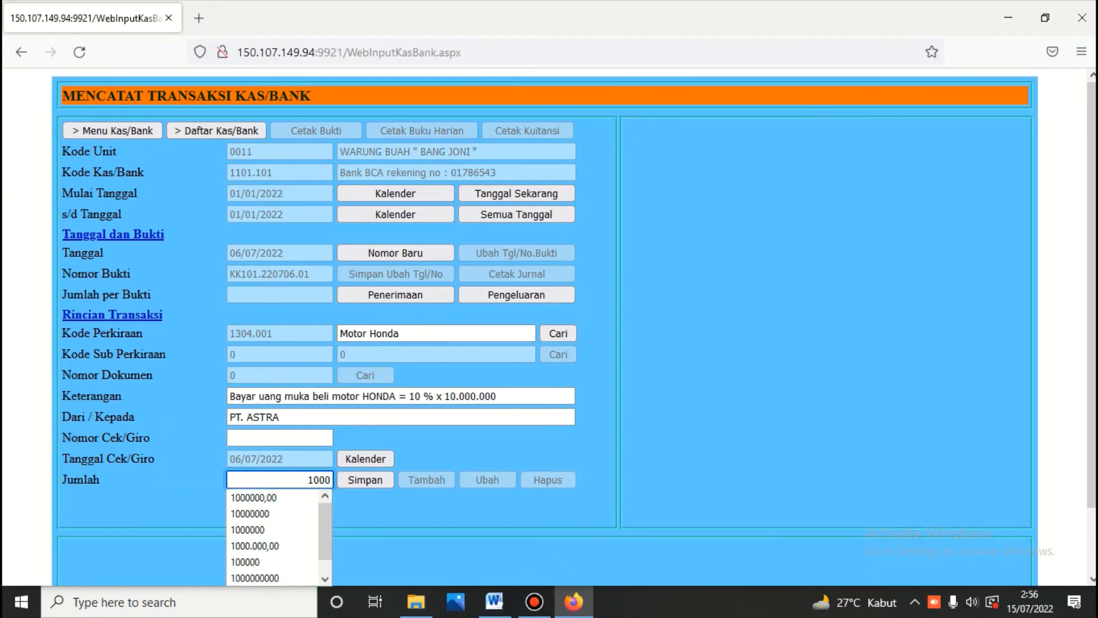
pyautogui.write('000')
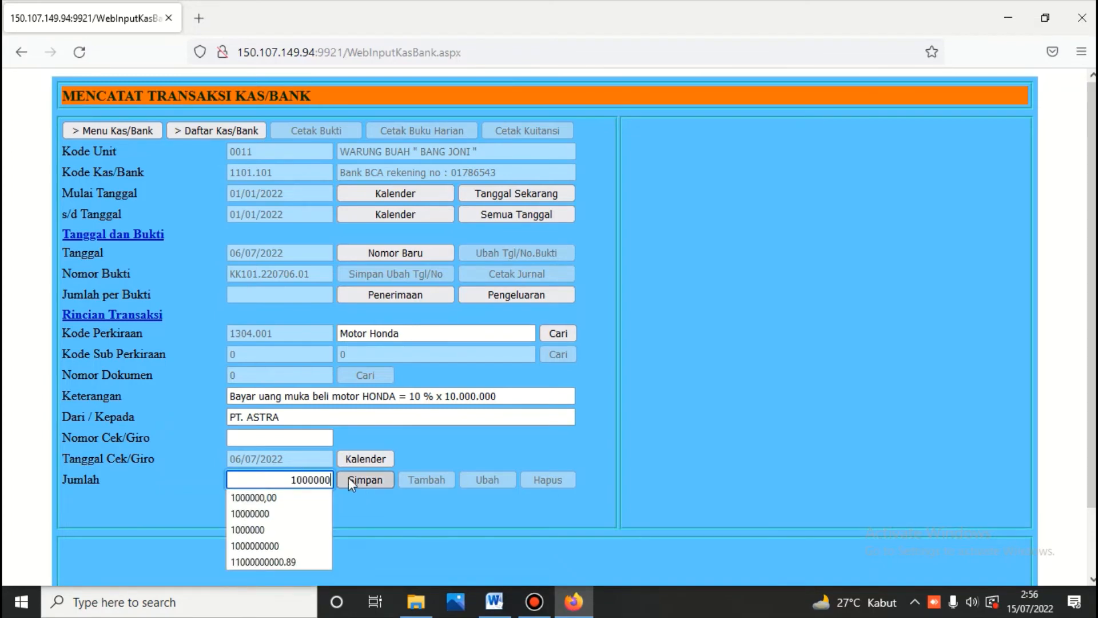
pyautogui.click(348, 480)
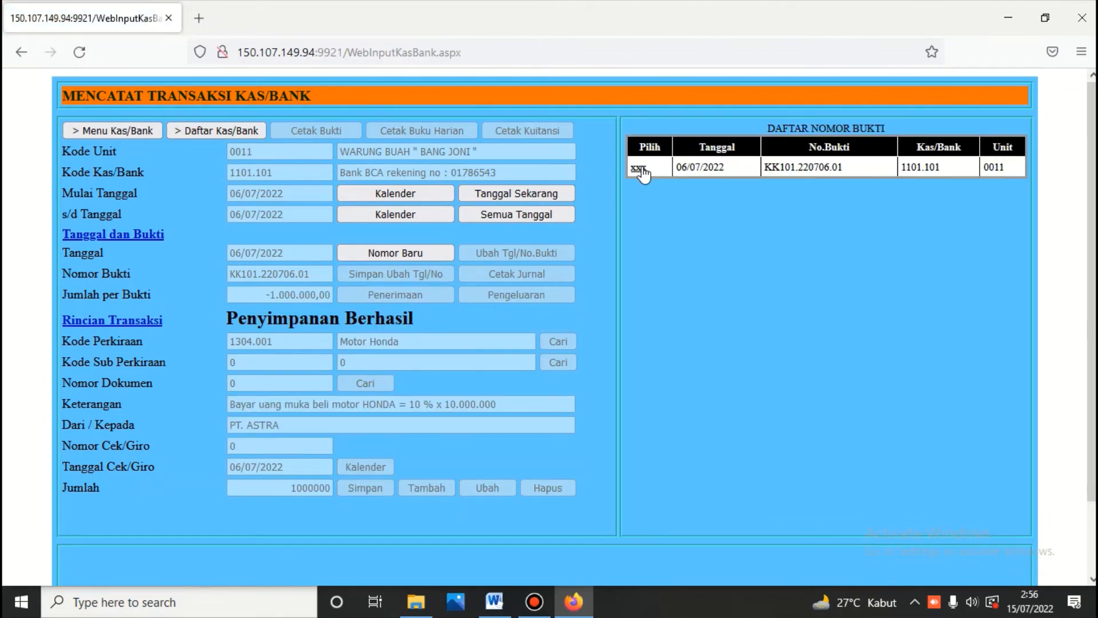
# Step: Print the Bukti Pengeluaran for KK101.220706.01 (1.000.000,00 to PT. ASTRA), then return to Word
pyautogui.click(648, 168)
pyautogui.click(338, 131)
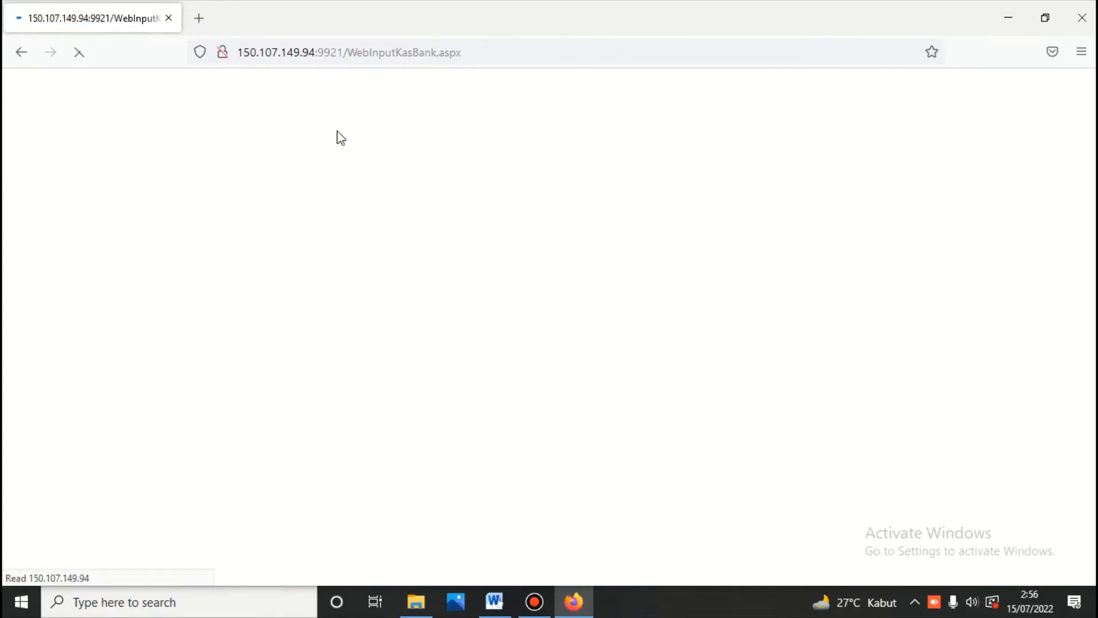
pyautogui.scroll(-7, 338, 160)
pyautogui.scroll(-2, 341, 177)
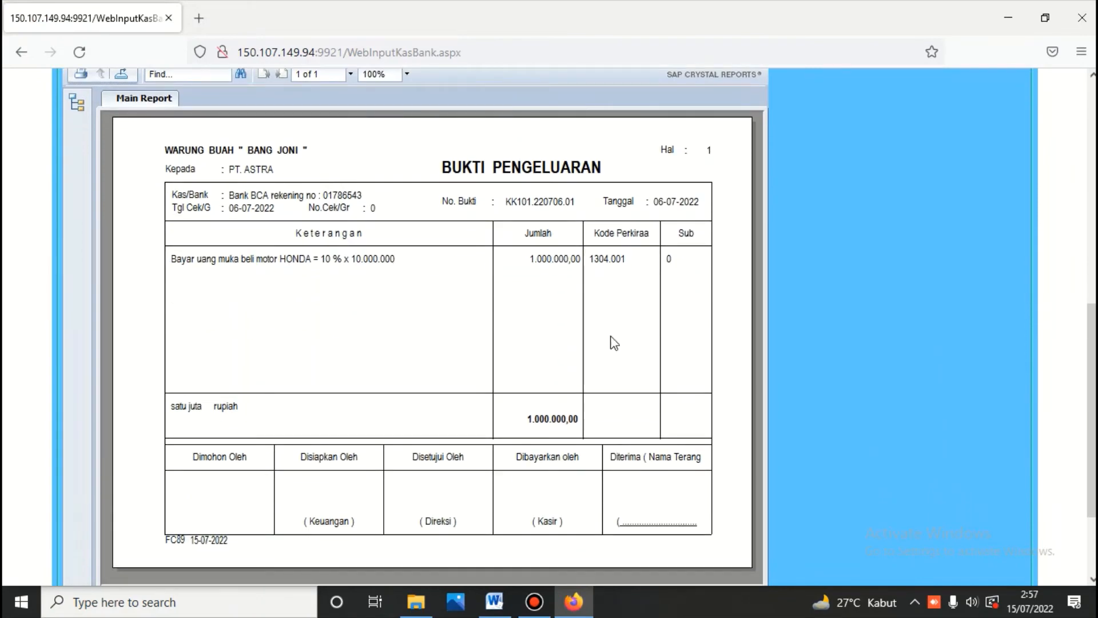
pyautogui.scroll(8, 439, 254)
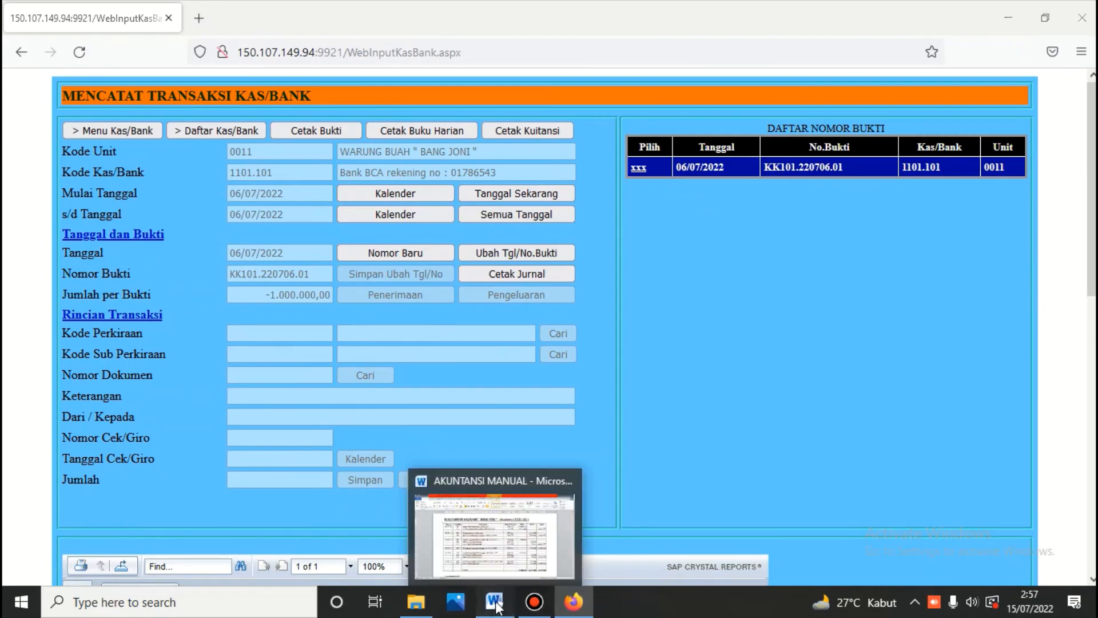
pyautogui.click(497, 604)
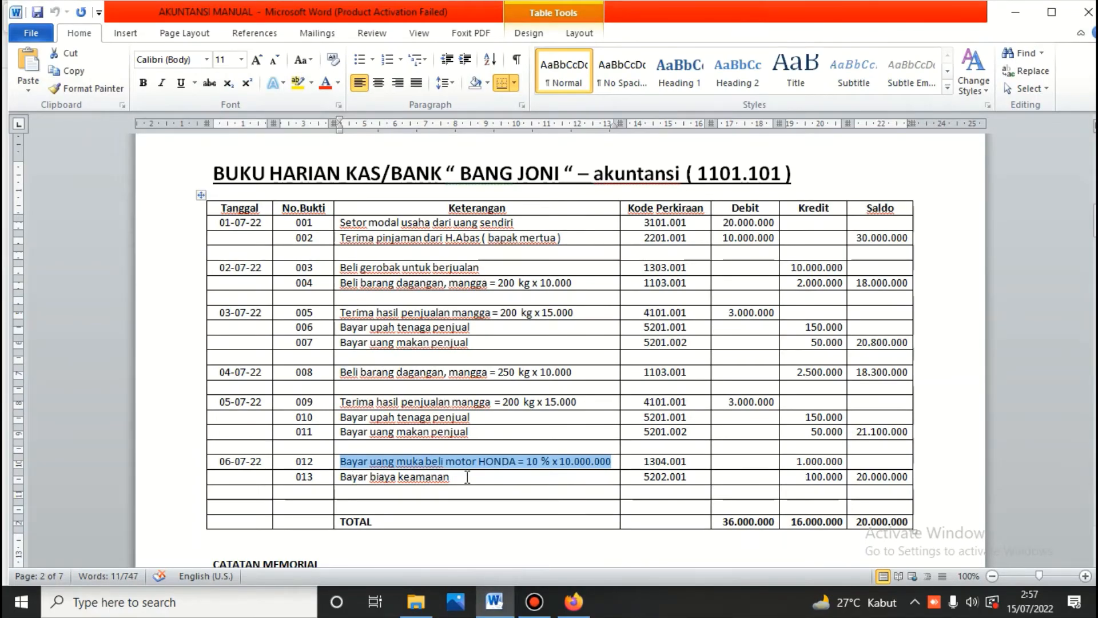
# Step: Copy 'Bayar biaya keamanan' from row 013 of the Word daybook into the EFCE form
pyautogui.click(342, 477)
pyautogui.moveTo(342, 477); pyautogui.dragTo(448, 487)
pyautogui.rightClick(448, 485)
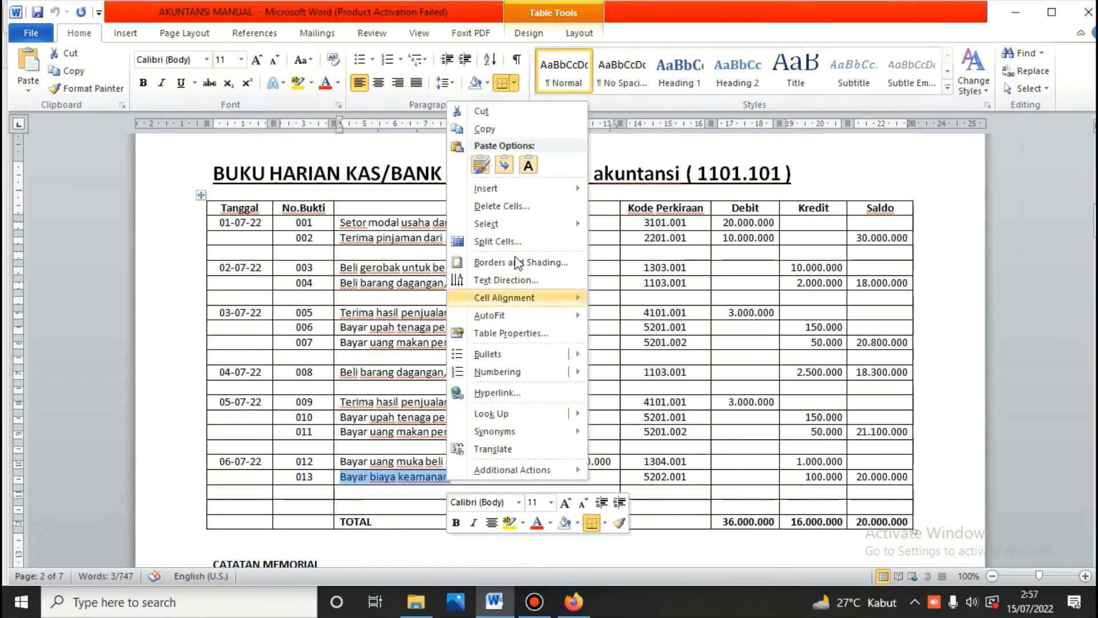
pyautogui.click(481, 132)
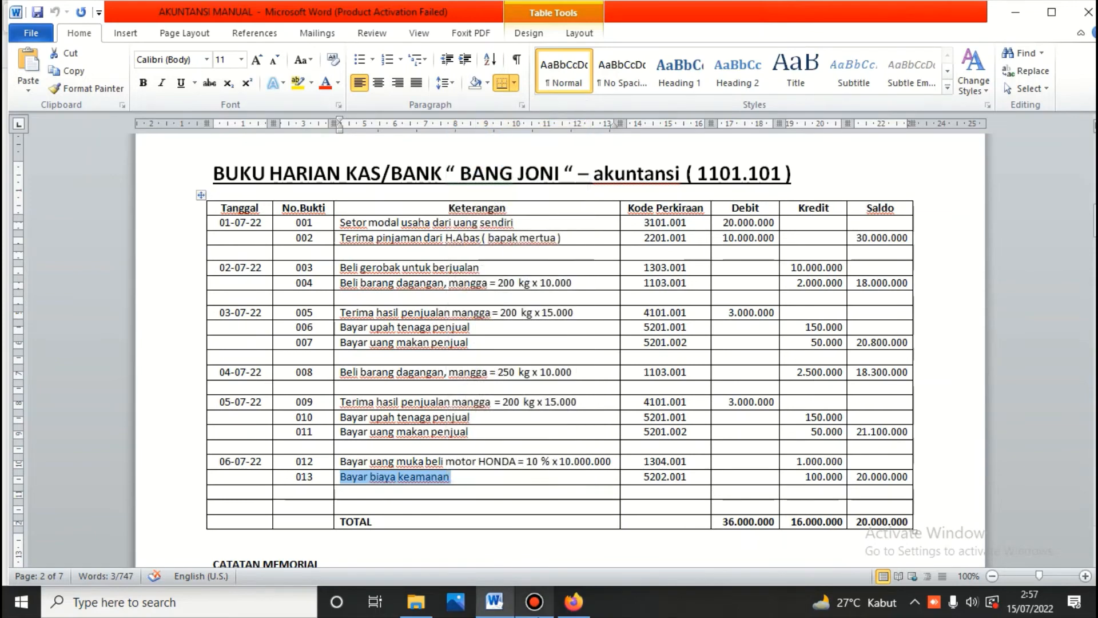
pyautogui.click(574, 602)
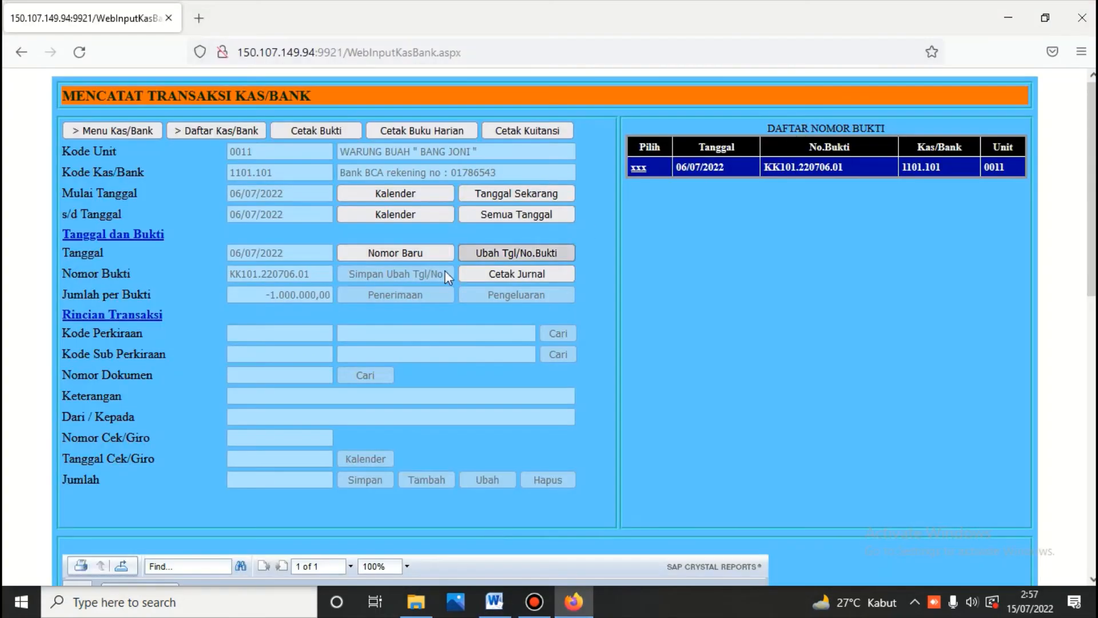
# Step: Start a 6 July 2022 voucher on account 5202.001 Biaya Keamanan, found by searching 'KEAMANA'
pyautogui.click(406, 253)
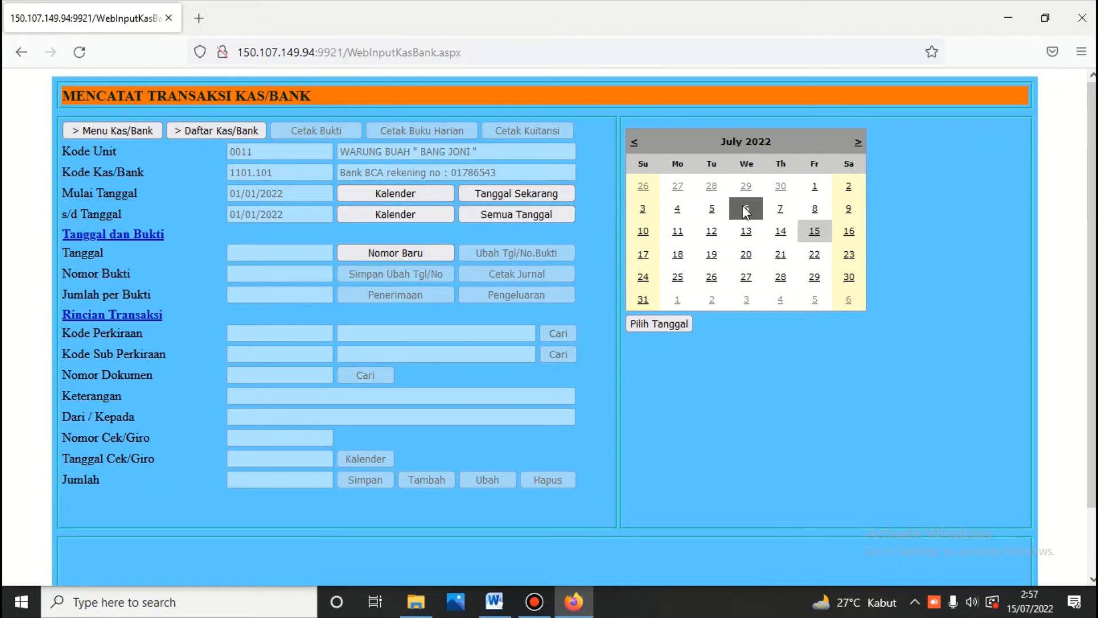
pyautogui.click(678, 326)
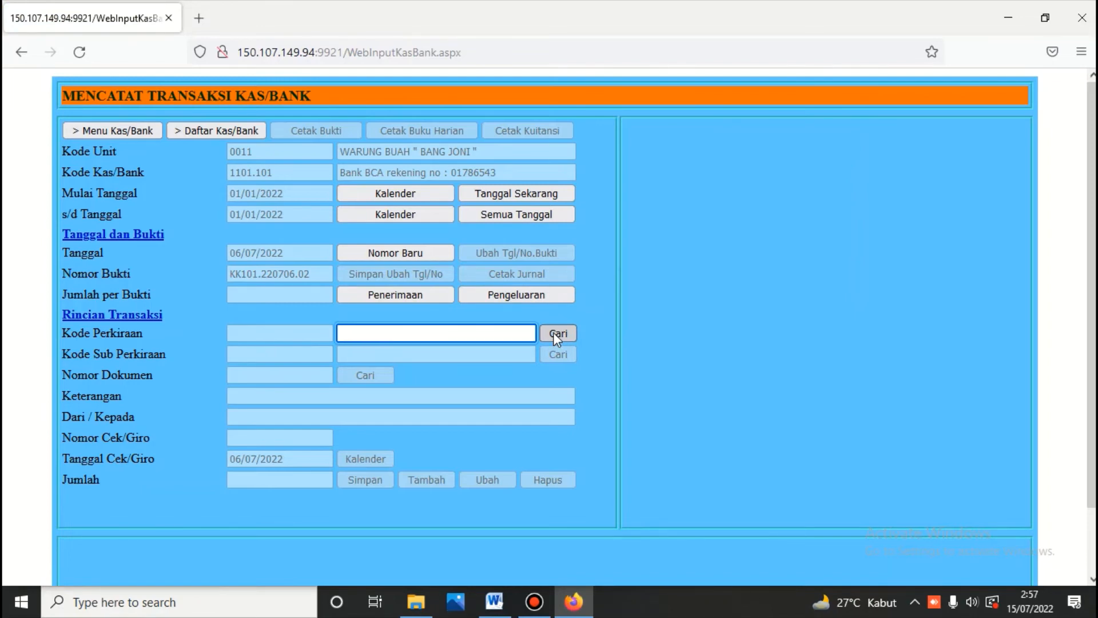
pyautogui.write('KEAM')
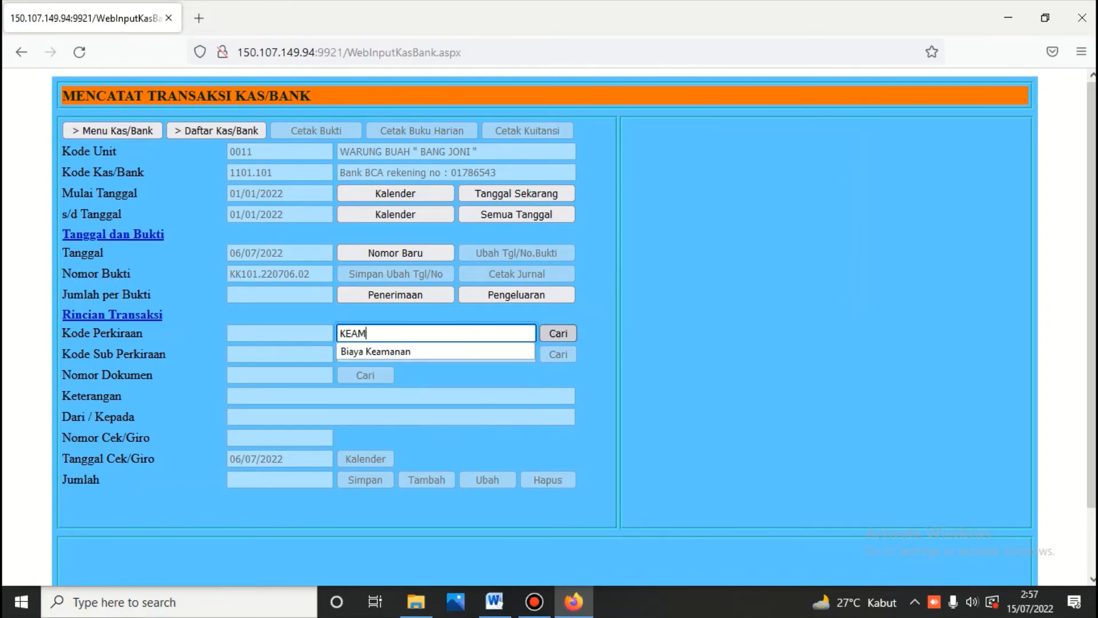
pyautogui.write('ANAN')
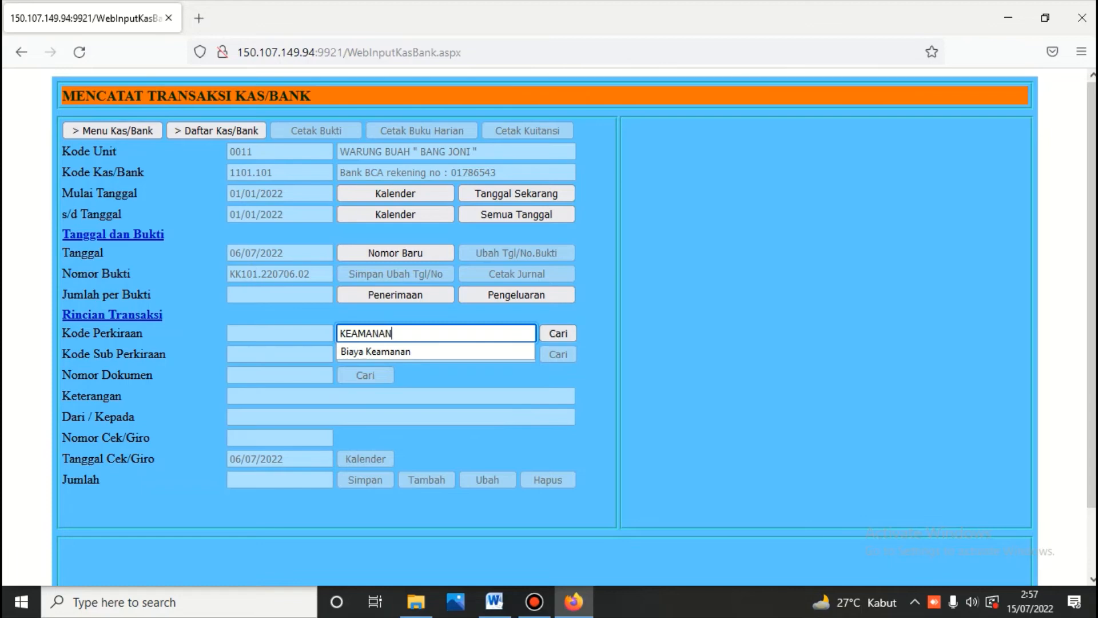
pyautogui.click(549, 331)
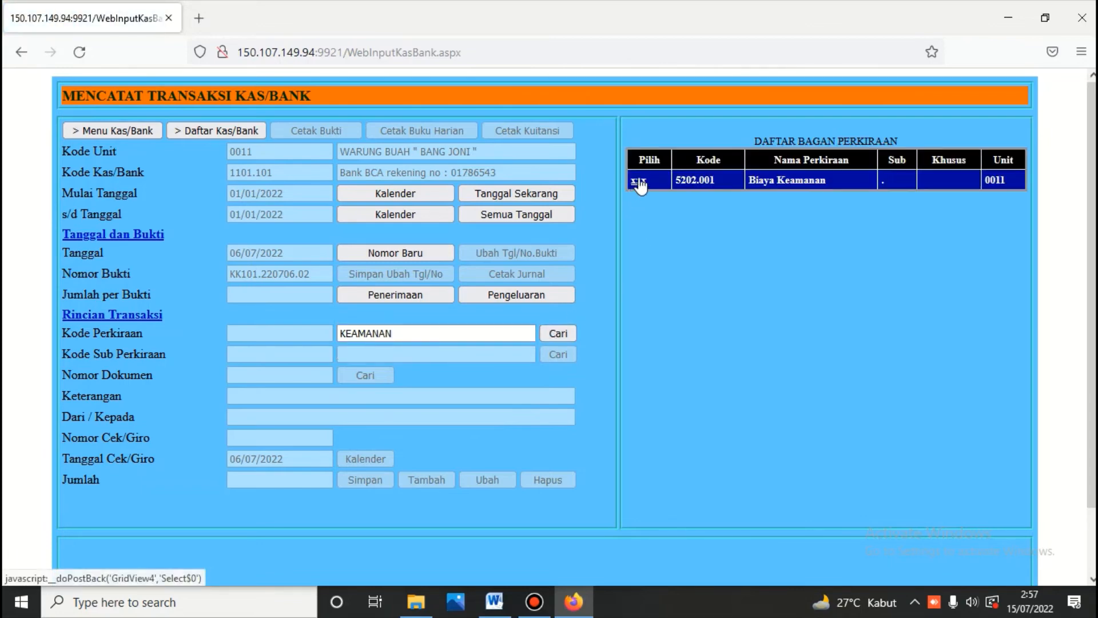
pyautogui.click(639, 180)
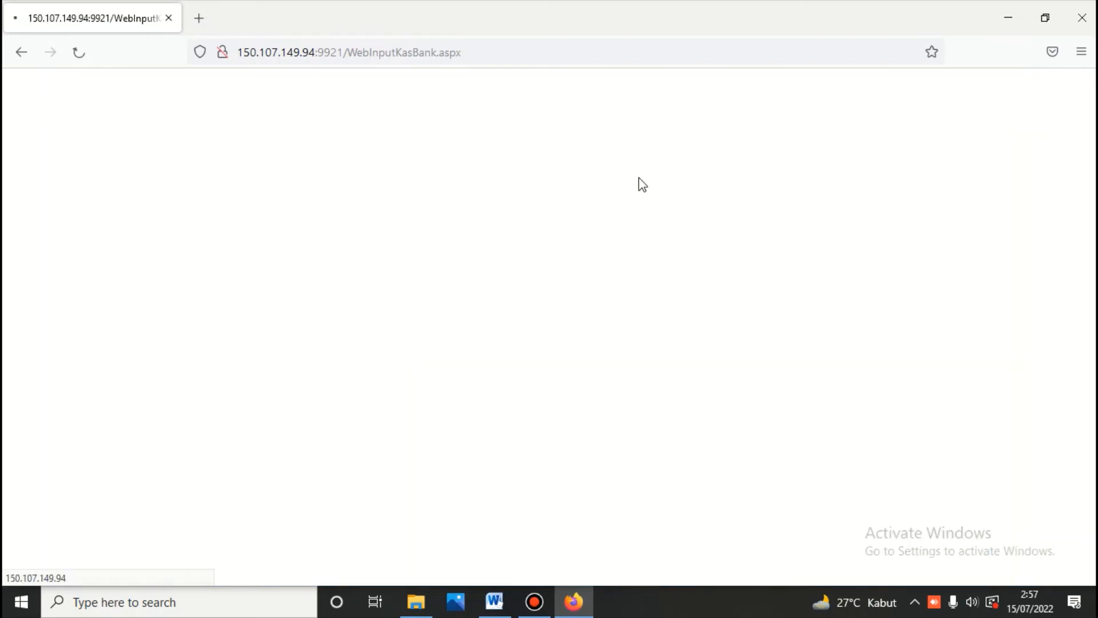
# Step: Paste 'Bayar biaya keamanan', enter the recipient's name and amount 100000, and save
pyautogui.rightClick(273, 393)
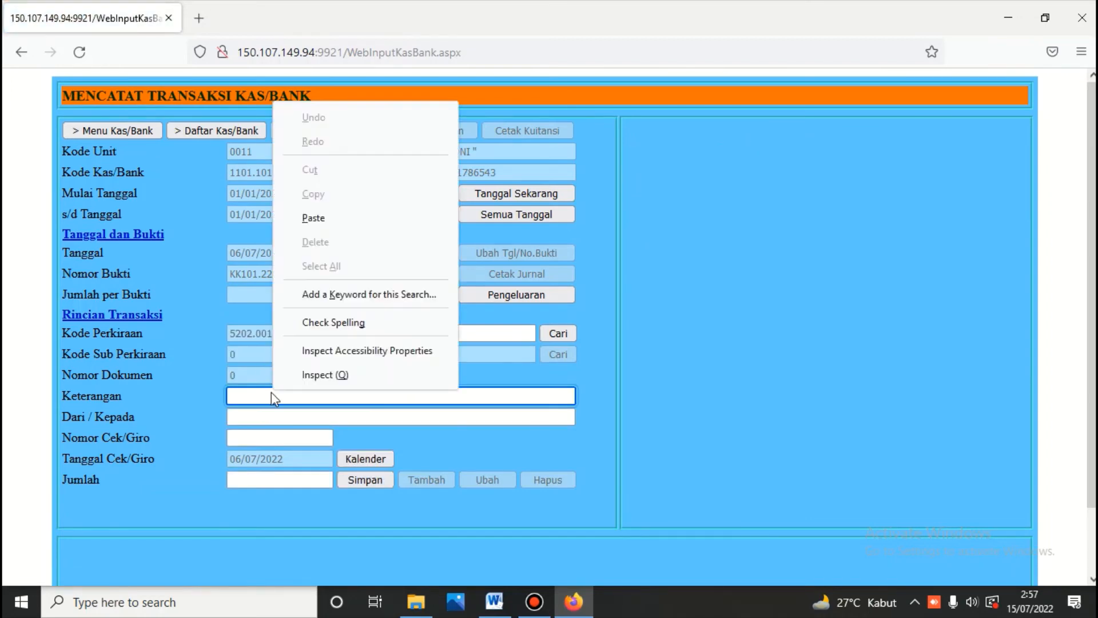
pyautogui.click(308, 218)
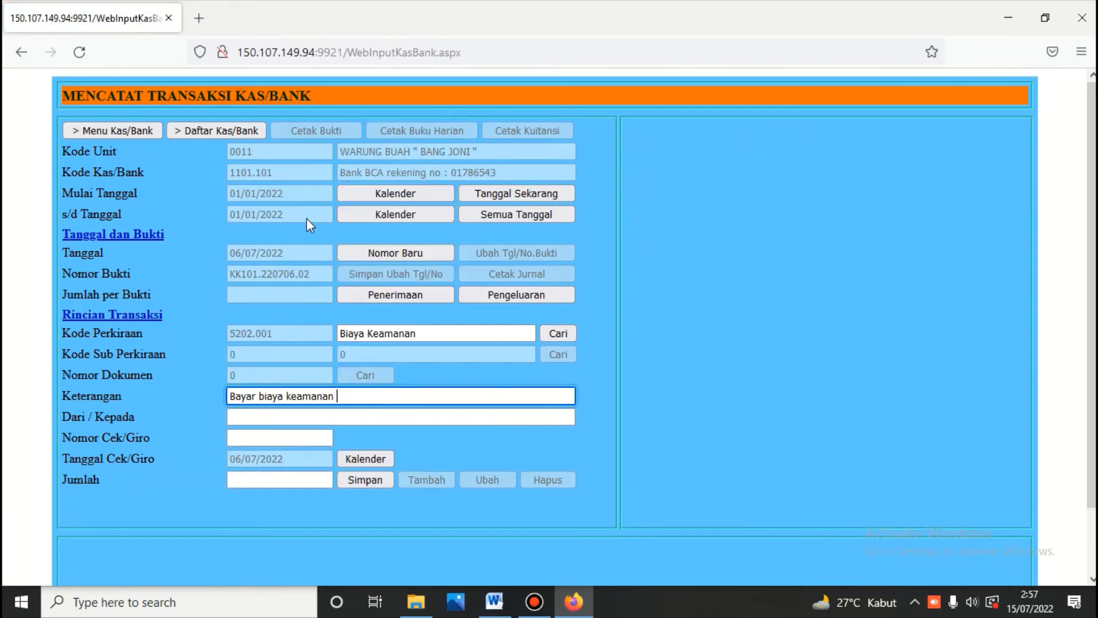
pyautogui.click(290, 417)
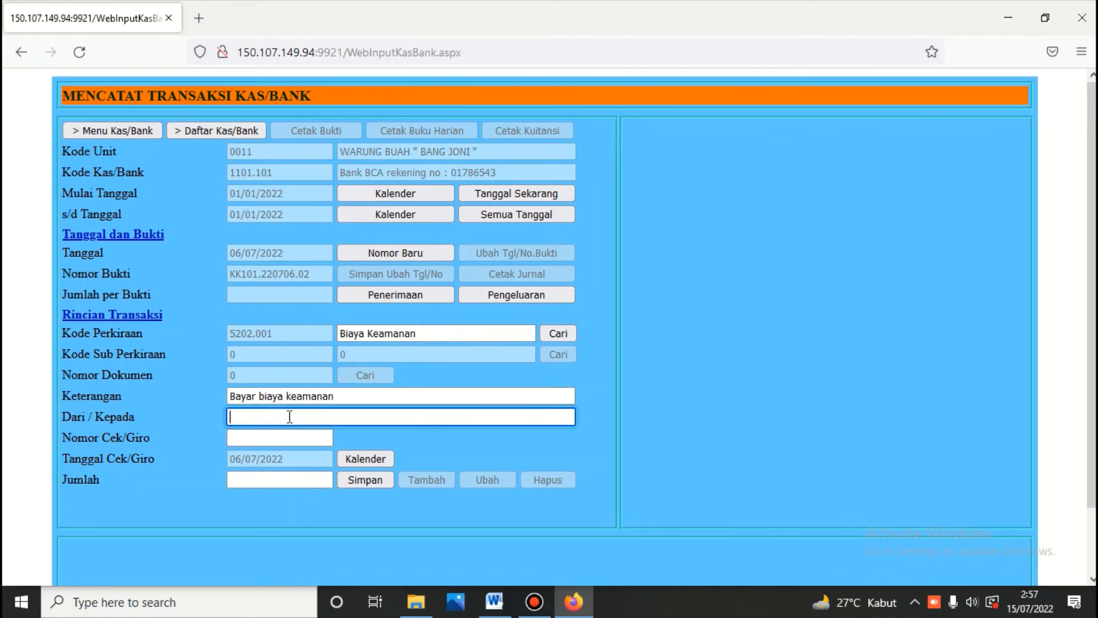
pyautogui.write('Dedi')
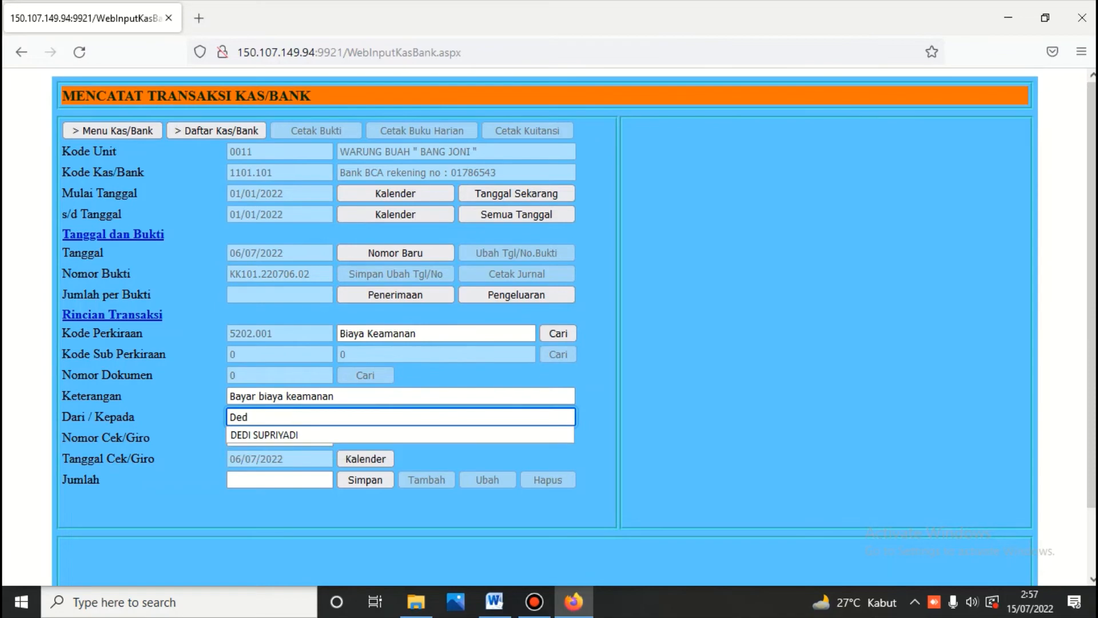
pyautogui.click(297, 479)
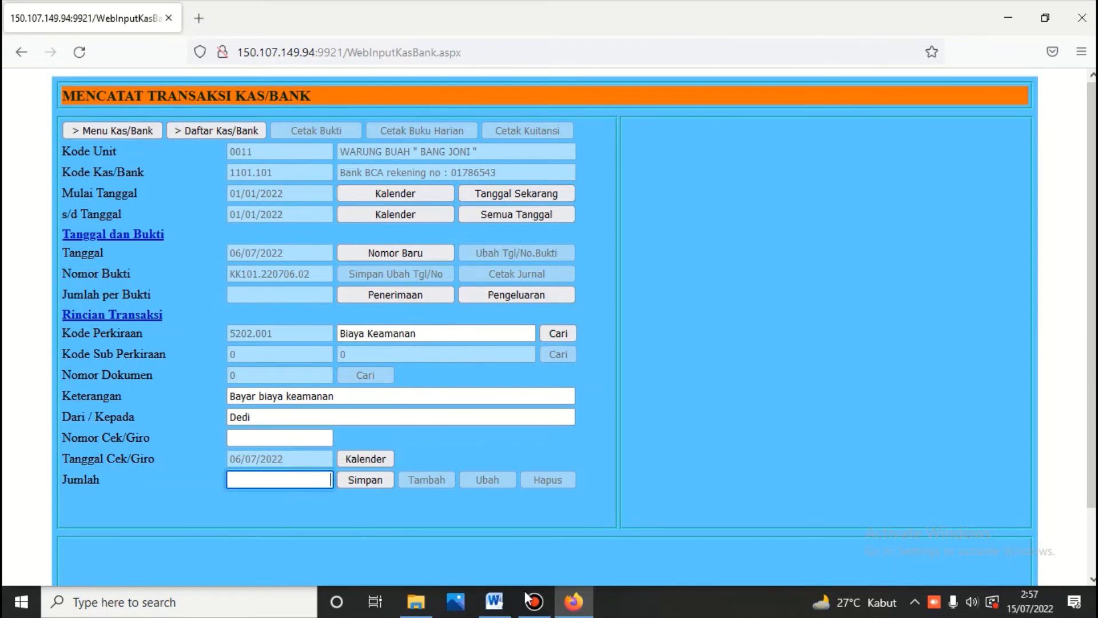
pyautogui.click(499, 606)
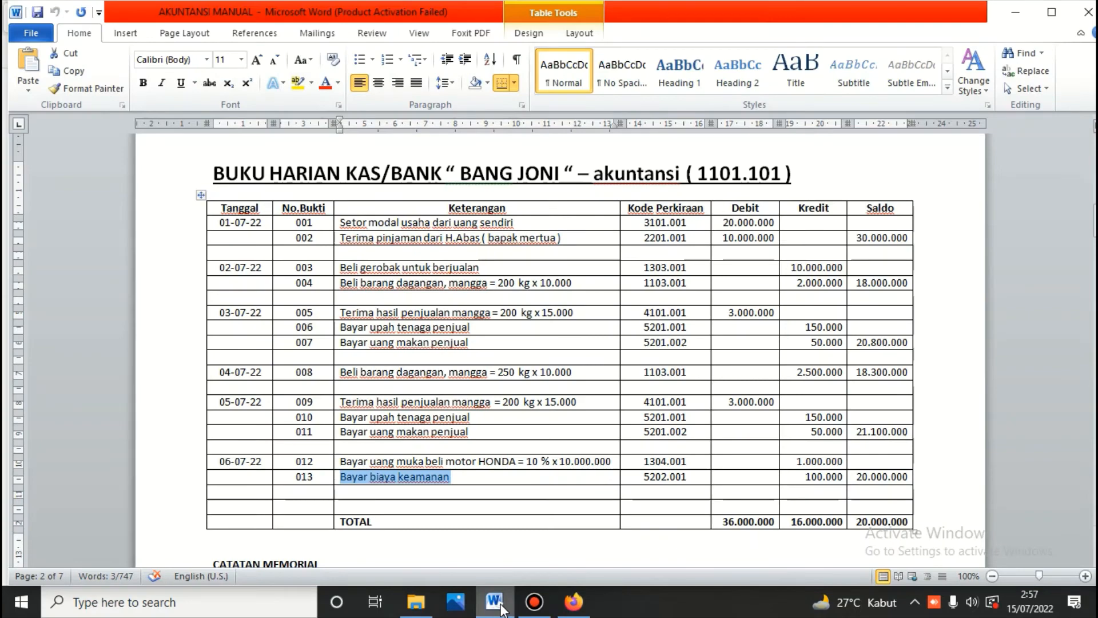
pyautogui.click(569, 605)
pyautogui.write('1')
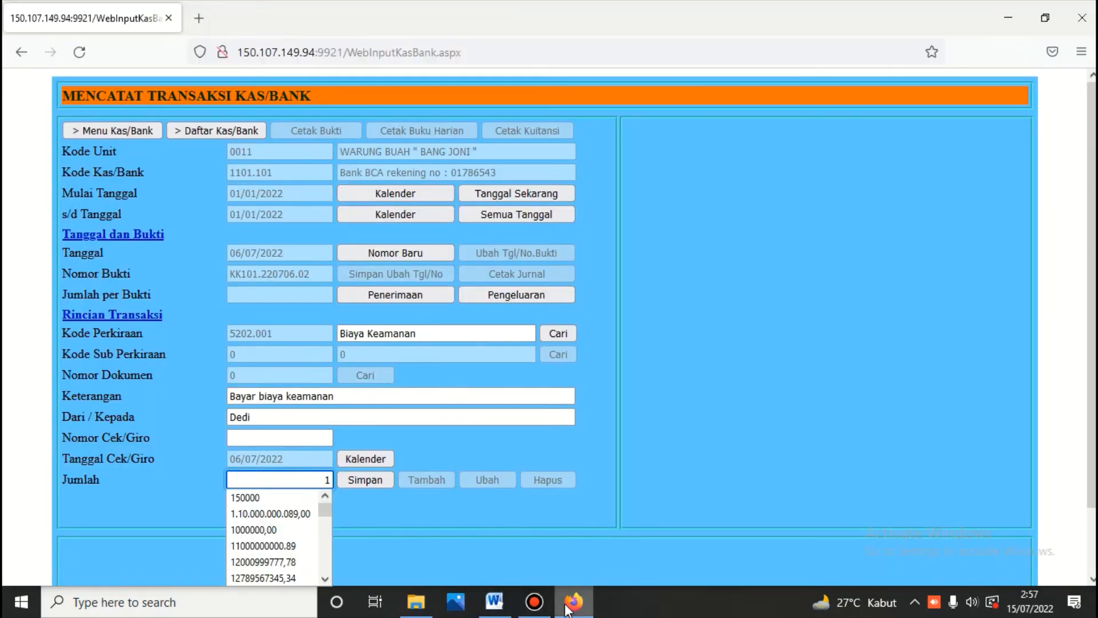
pyautogui.write('0000')
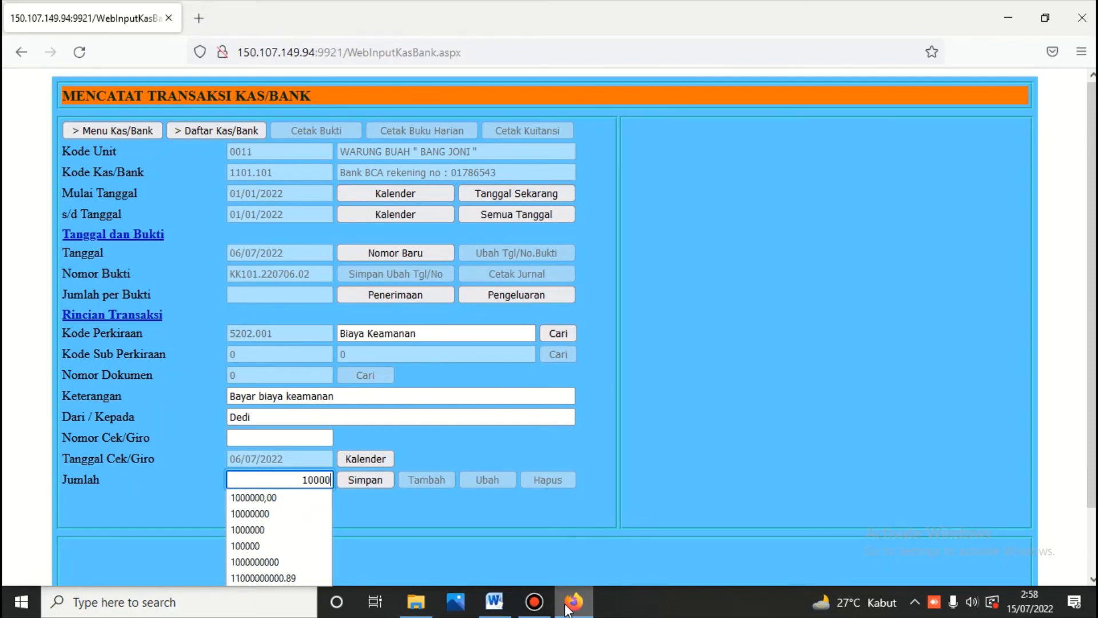
pyautogui.write('0')
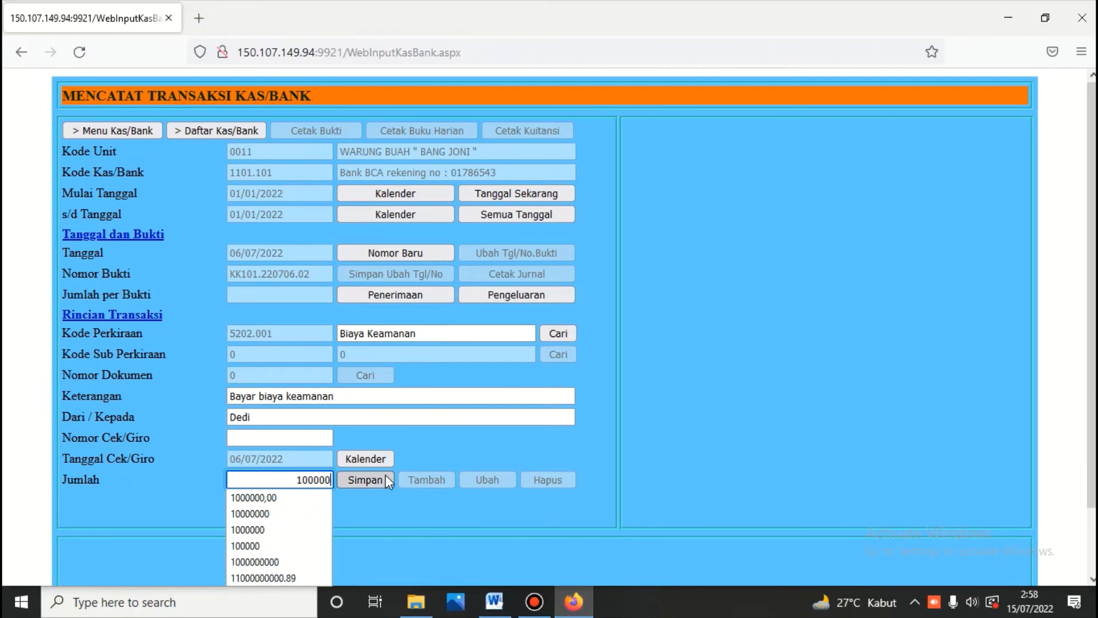
pyautogui.click(384, 480)
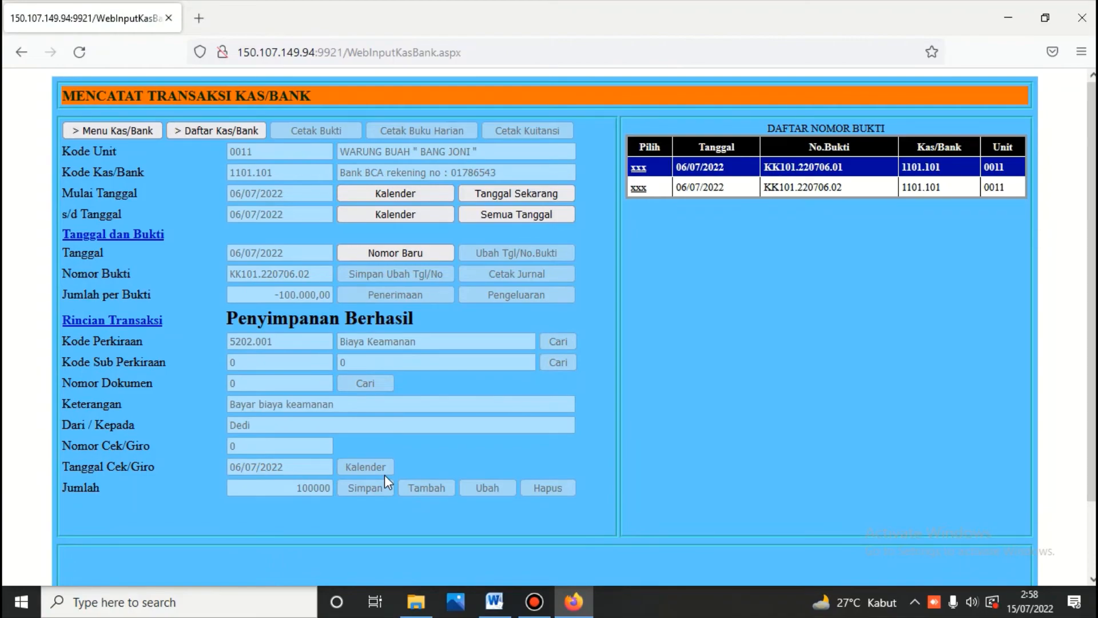
# Step: Set the start date to 1 July 2022 and print the cash/bank daily book
pyautogui.click(494, 602)
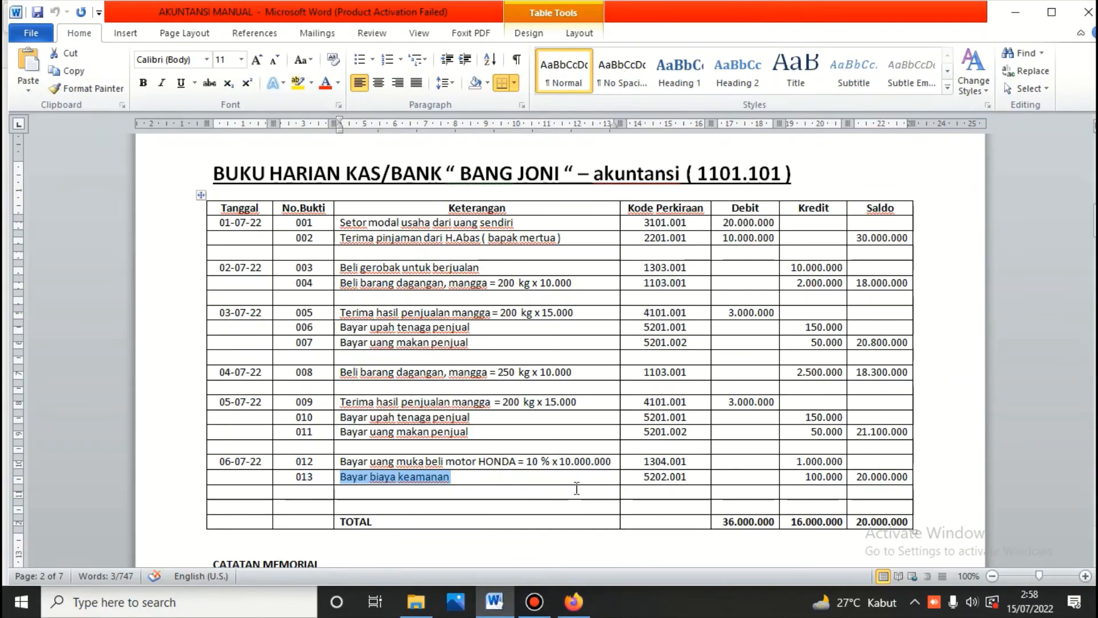
pyautogui.click(582, 608)
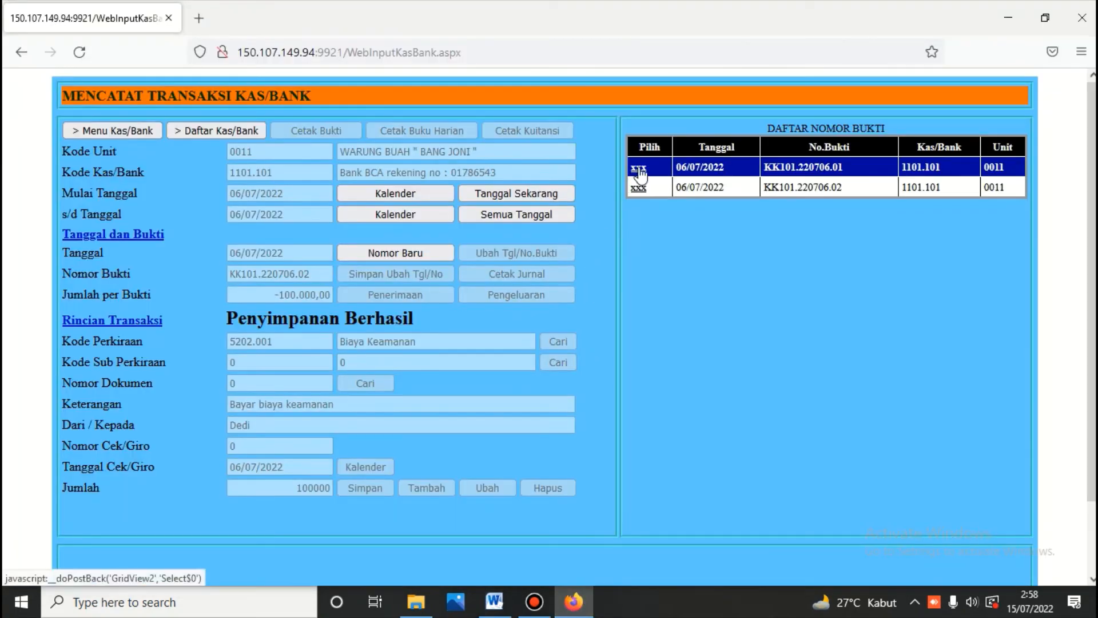
pyautogui.click(413, 194)
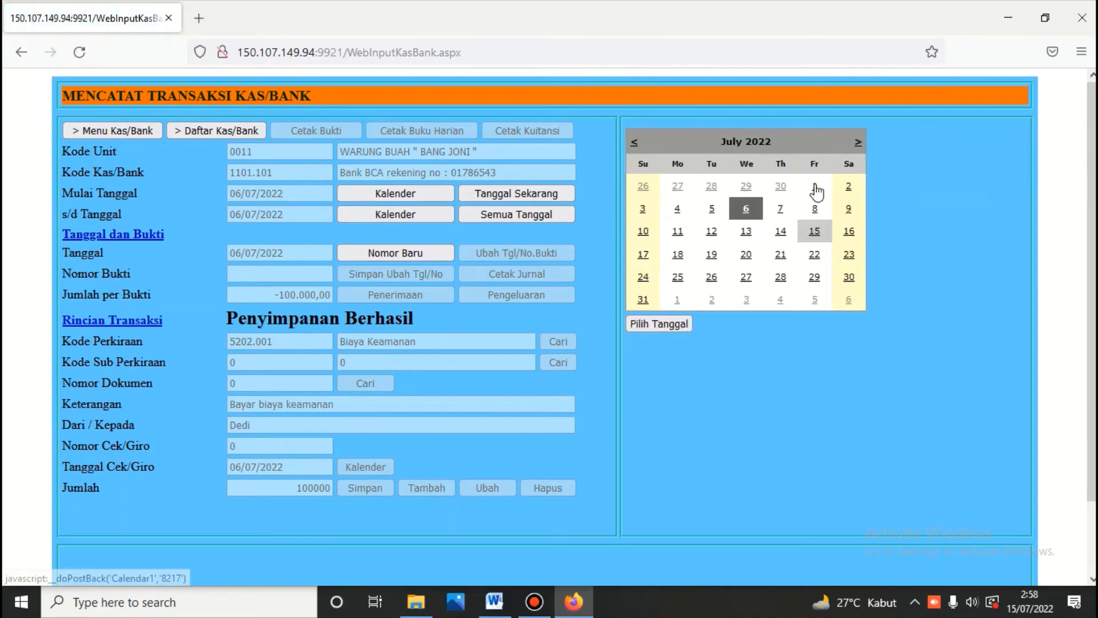
pyautogui.click(813, 184)
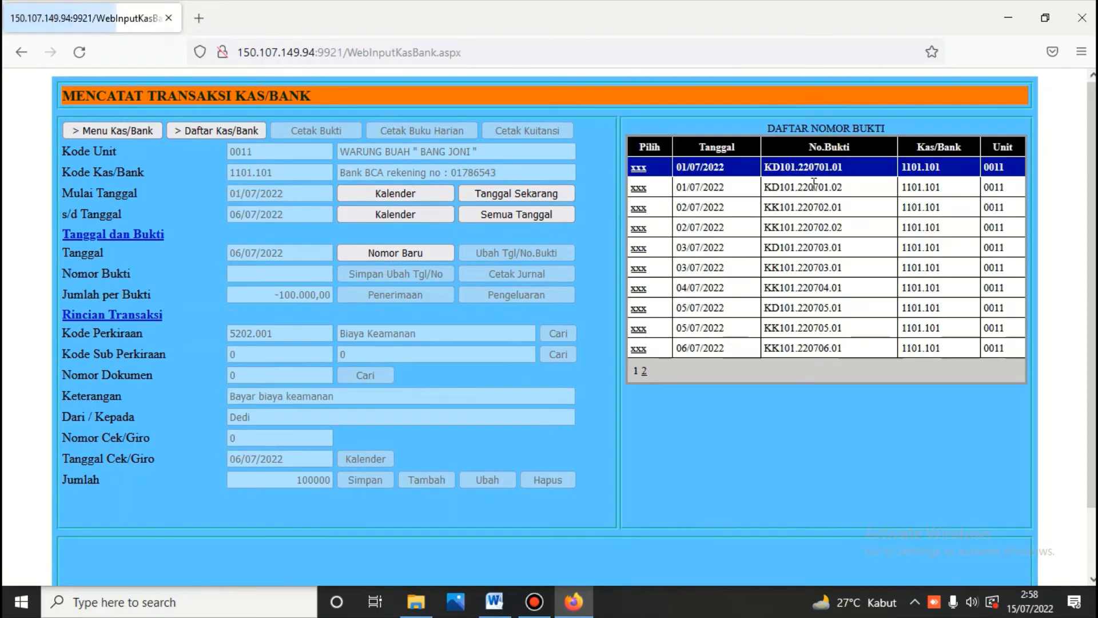
pyautogui.click(639, 169)
pyautogui.click(442, 132)
# Step: Check the report's last page closing balance 20.000.000,00 against the Word workbook
pyautogui.scroll(-15, 441, 132)
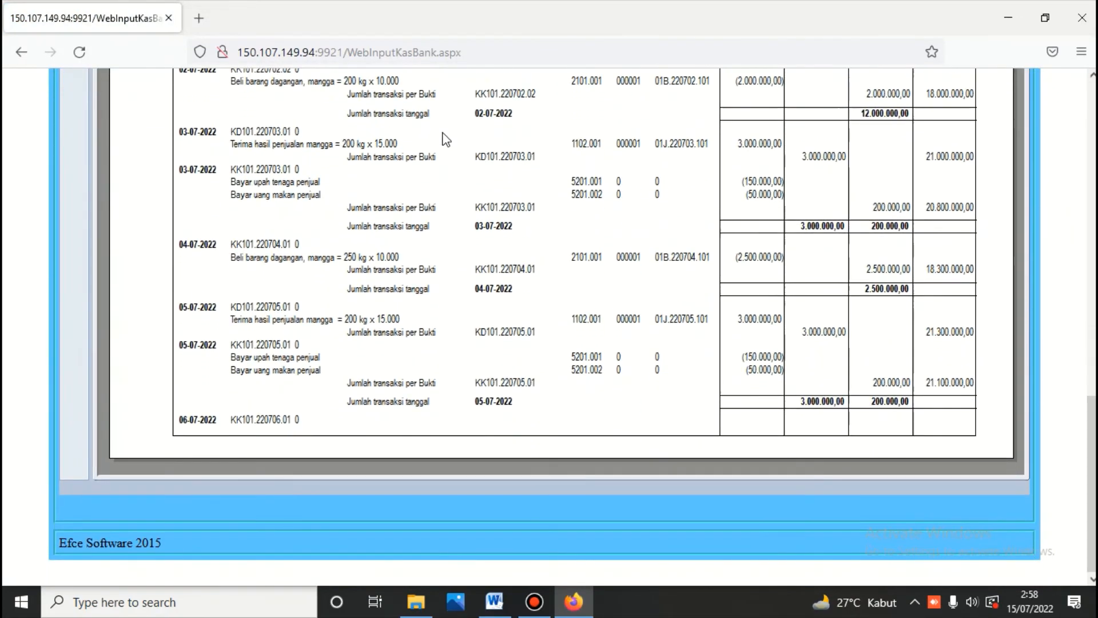
pyautogui.scroll(3, 446, 139)
pyautogui.scroll(5, 429, 197)
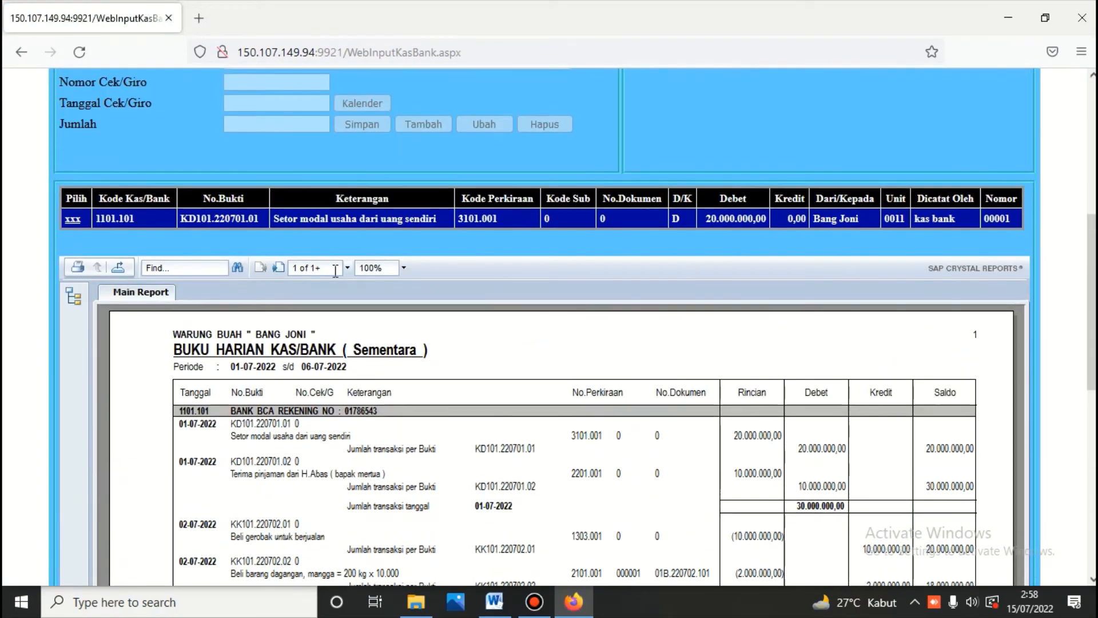
pyautogui.click(275, 269)
pyautogui.scroll(-2, 275, 269)
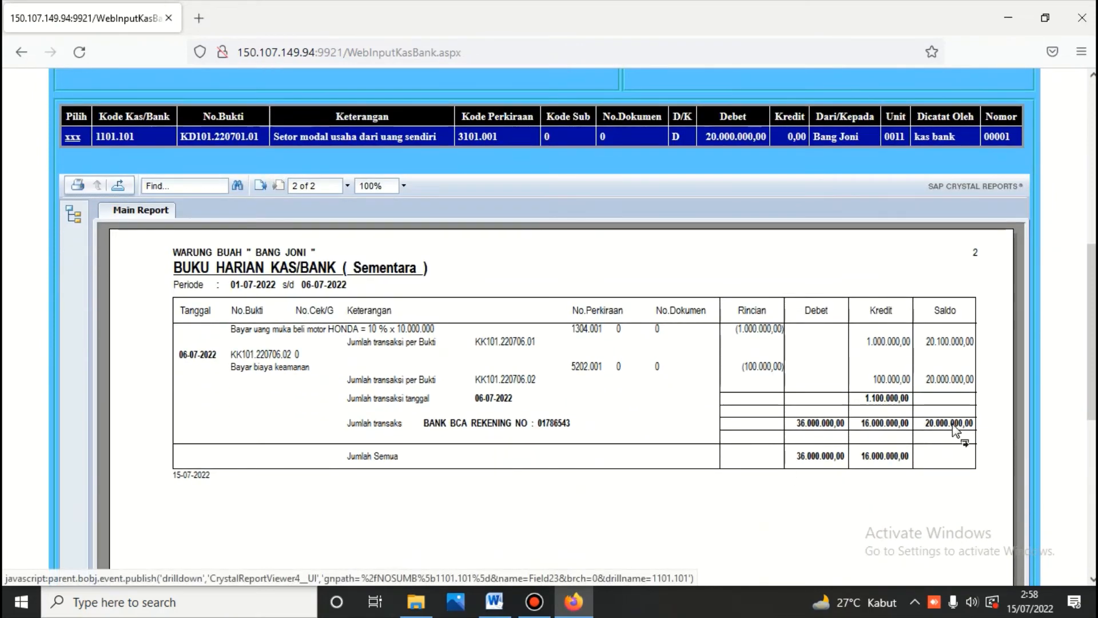
pyautogui.click(485, 610)
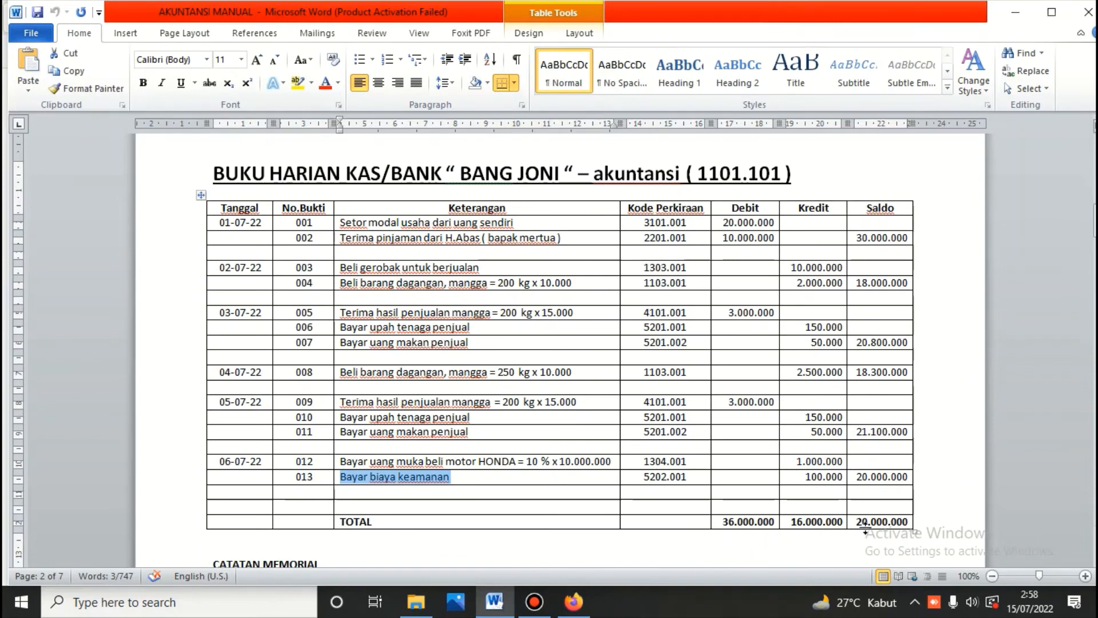
pyautogui.click(572, 606)
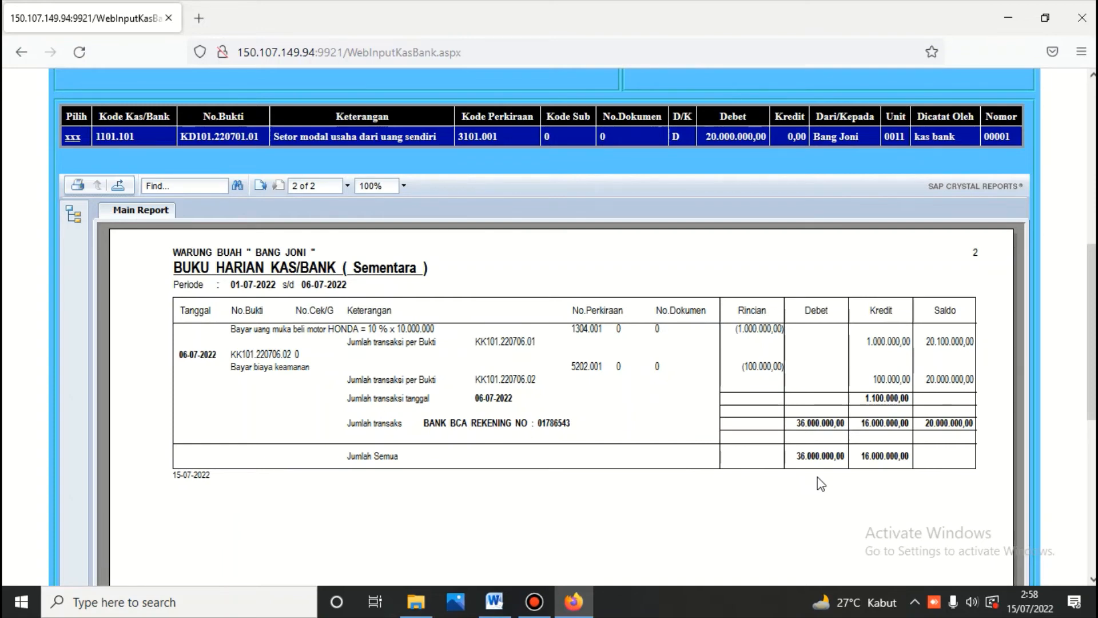
pyautogui.scroll(10, 538, 368)
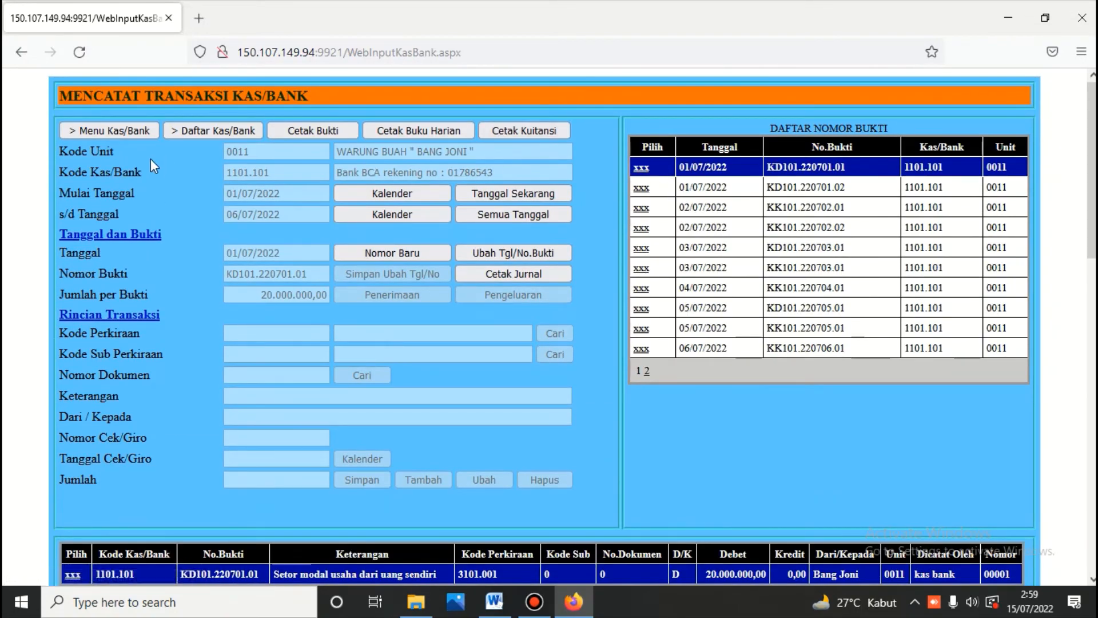
# Step: Go from the Kas/Bank menu to the Buku Besar module, entering the module password
pyautogui.click(133, 131)
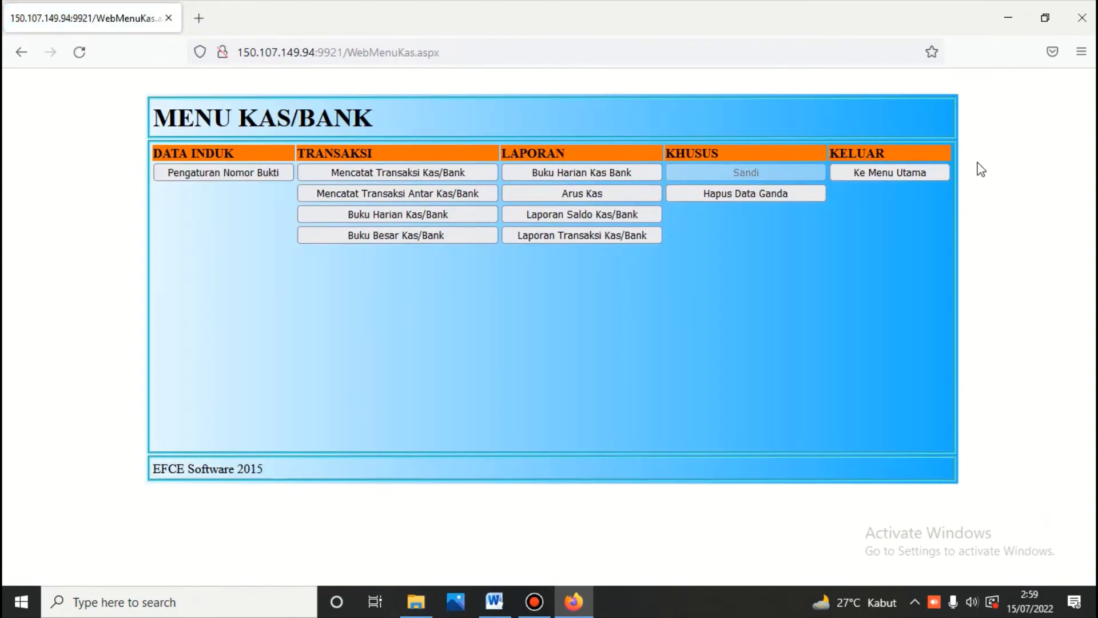
pyautogui.click(866, 170)
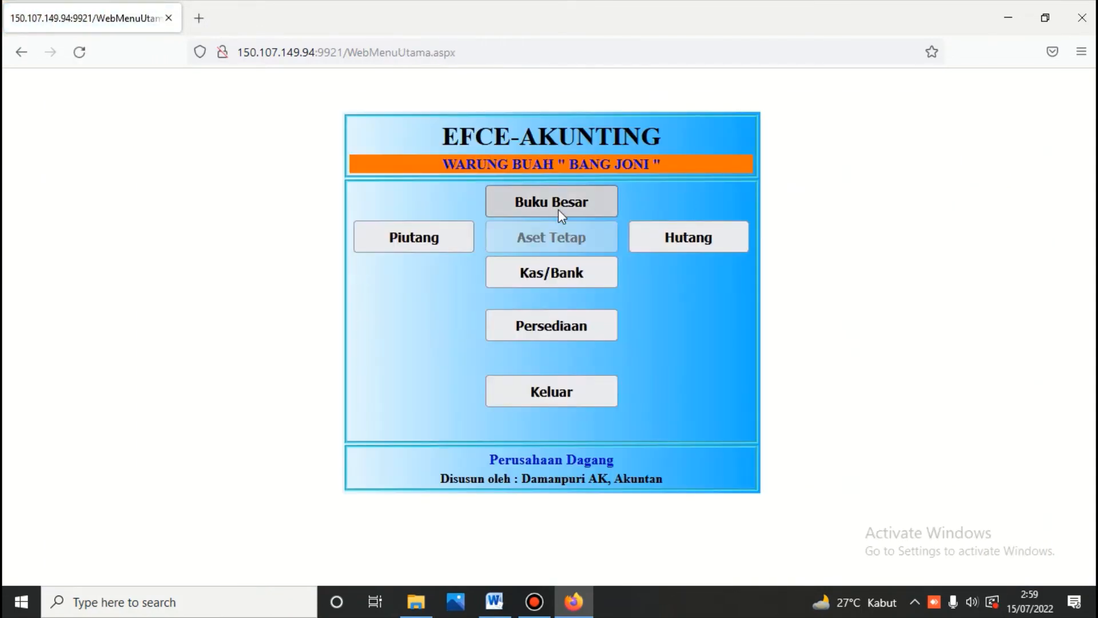
pyautogui.click(553, 202)
pyautogui.write('123')
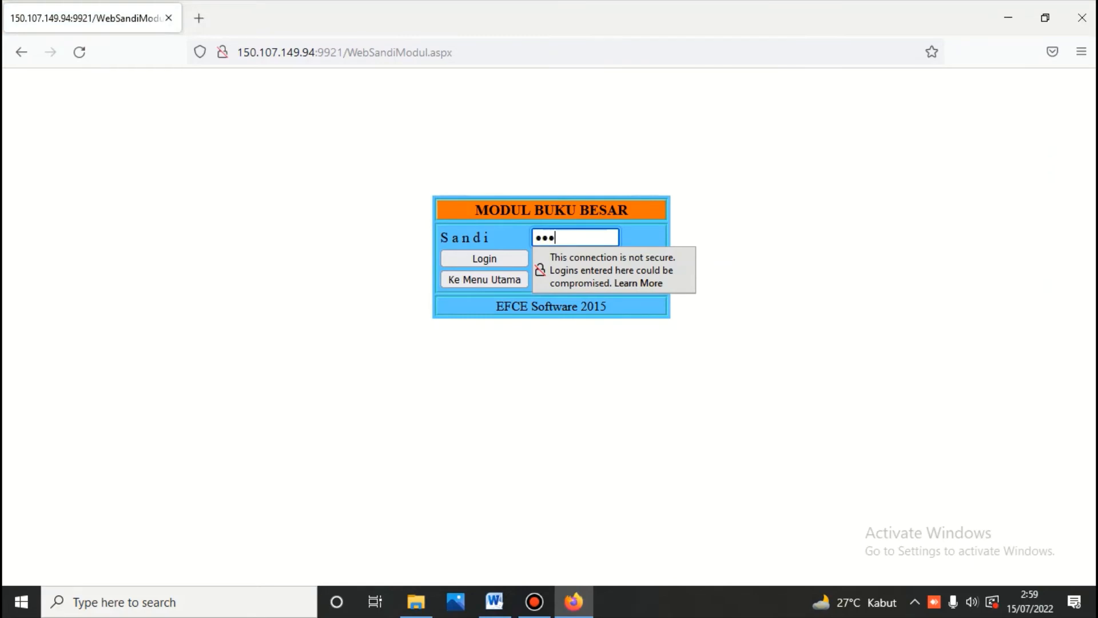
pyautogui.press('Return')
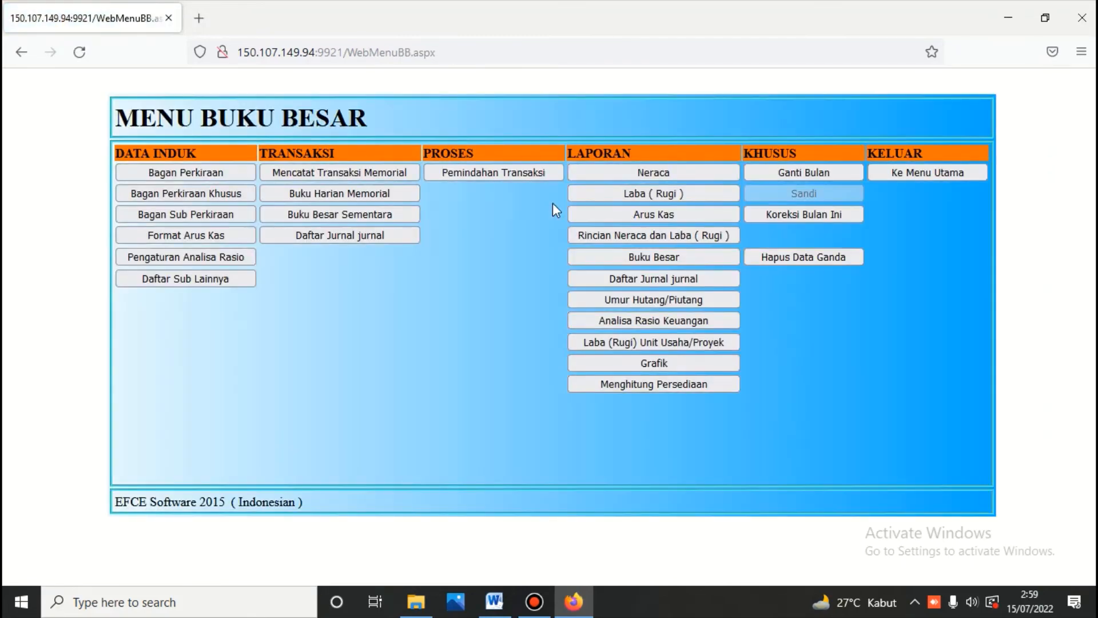
pyautogui.click(495, 602)
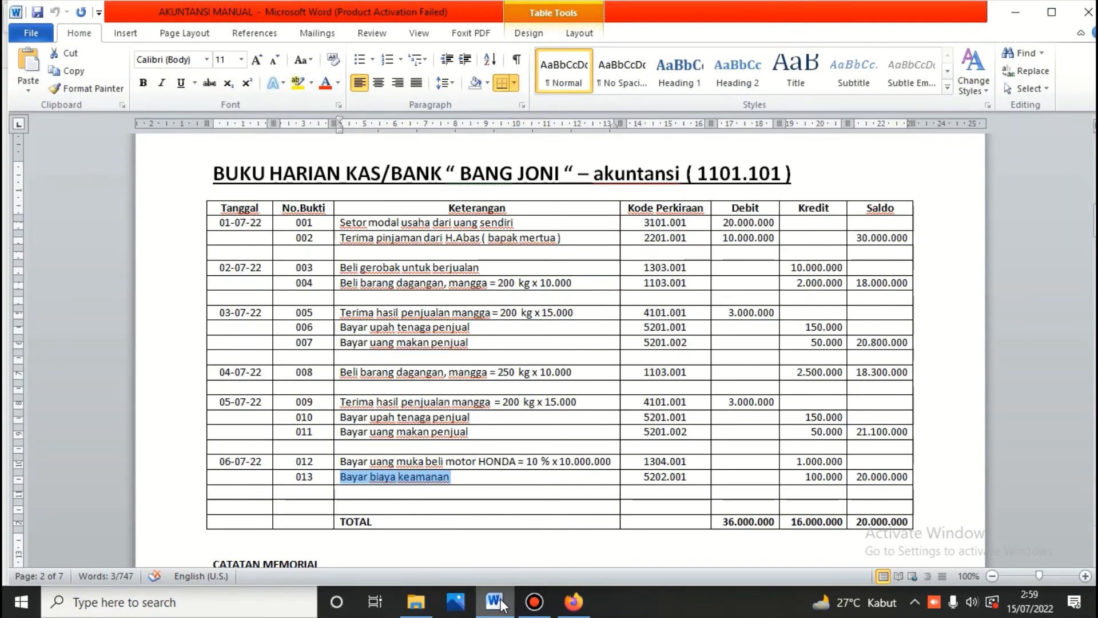
pyautogui.click(574, 602)
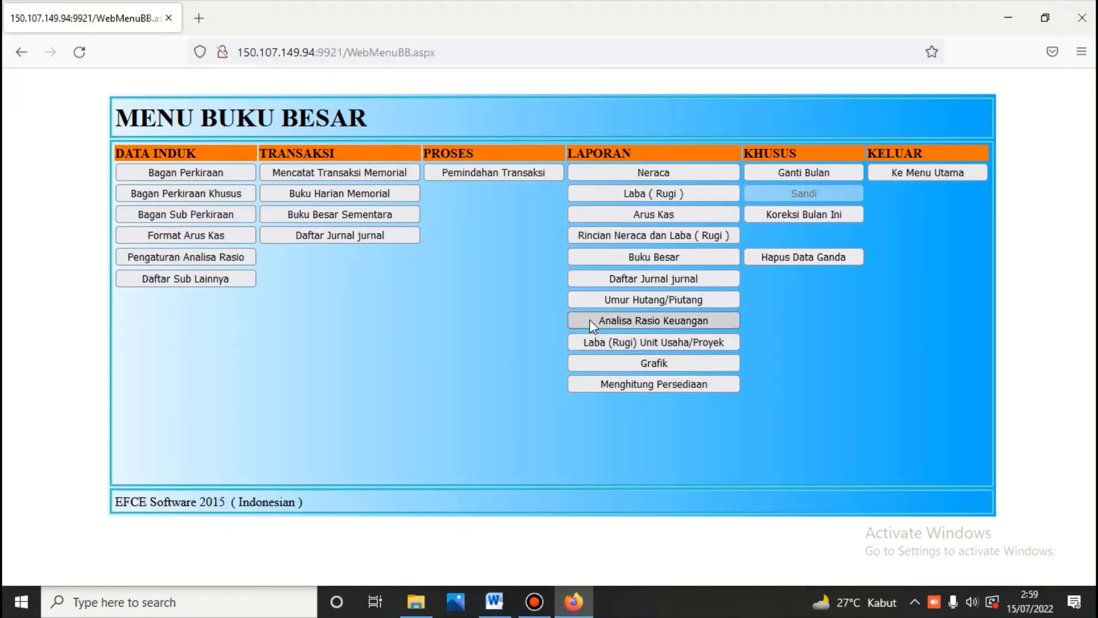
# Step: Open the Neraca report with the cutoff date 06/07/2022
pyautogui.click(642, 171)
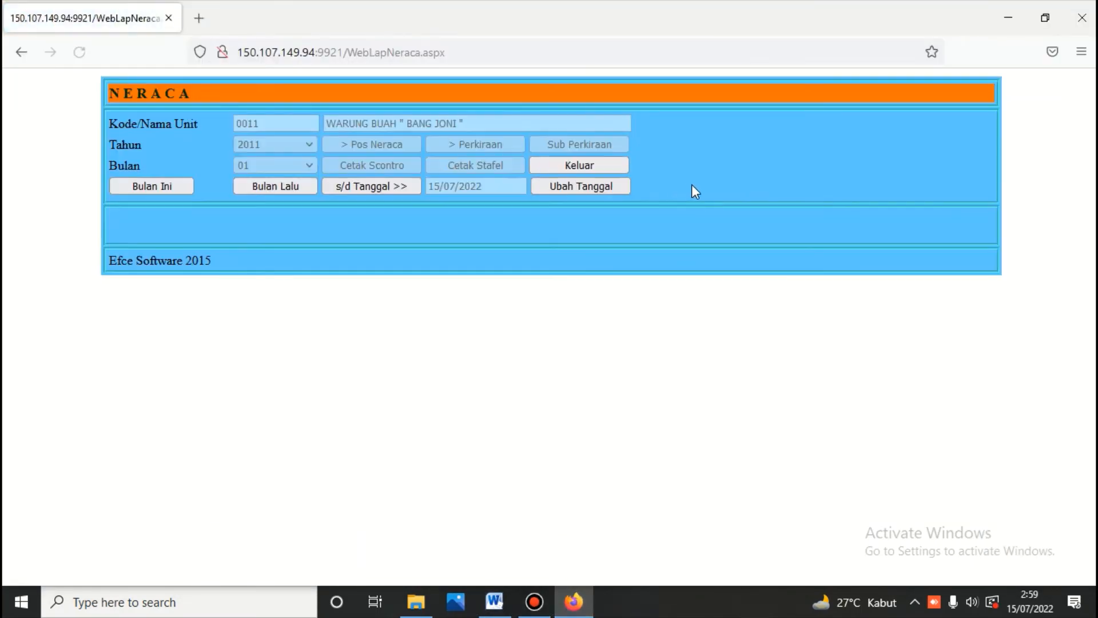
pyautogui.click(603, 183)
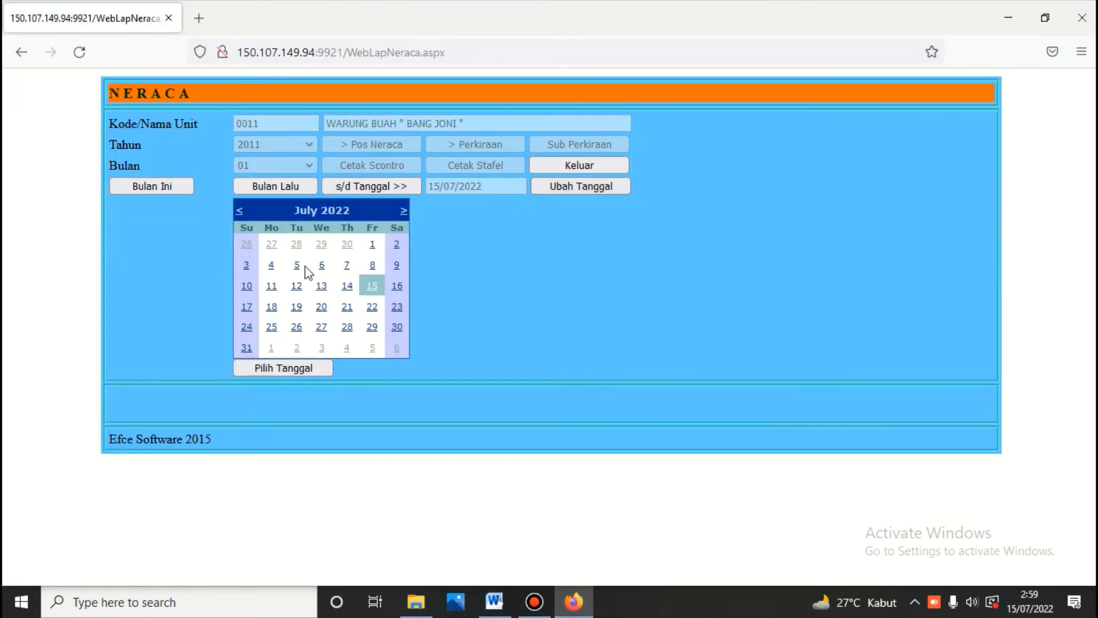
pyautogui.click(322, 265)
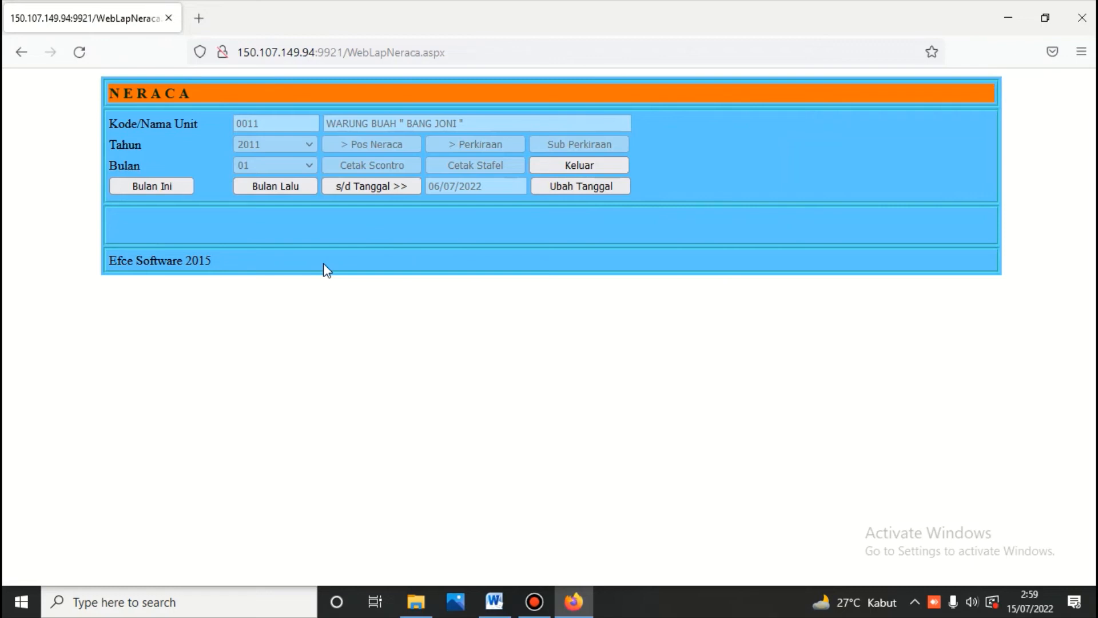
pyautogui.click(379, 186)
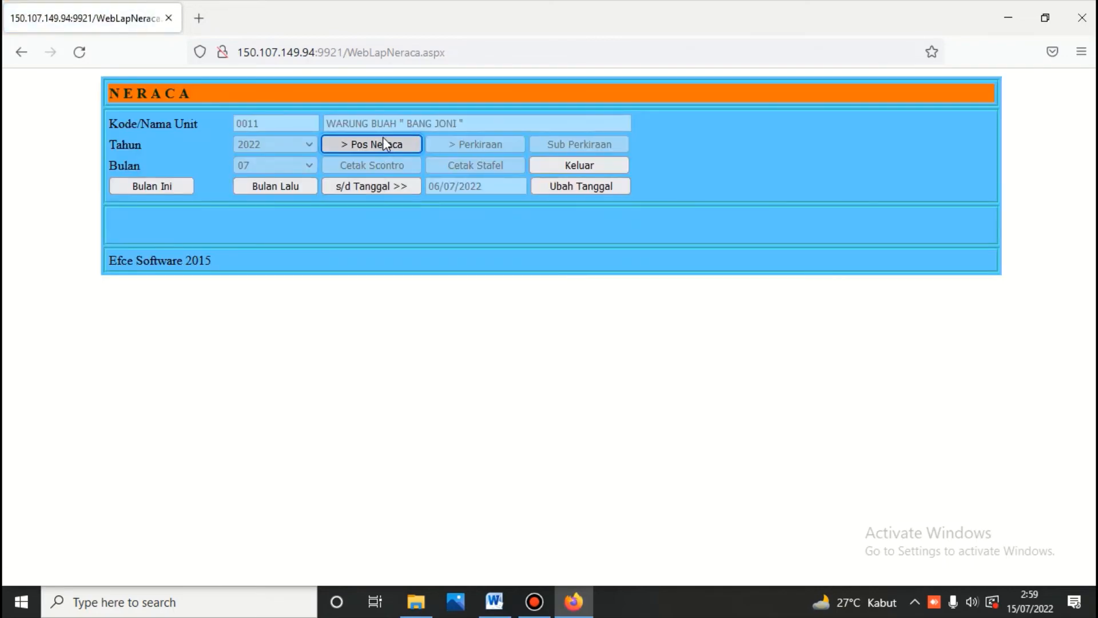
# Step: Print the side-by-side Neraca, check its 28.000.000,00 balance, and exit to Menu Buku Besar
pyautogui.click(382, 147)
pyautogui.click(382, 163)
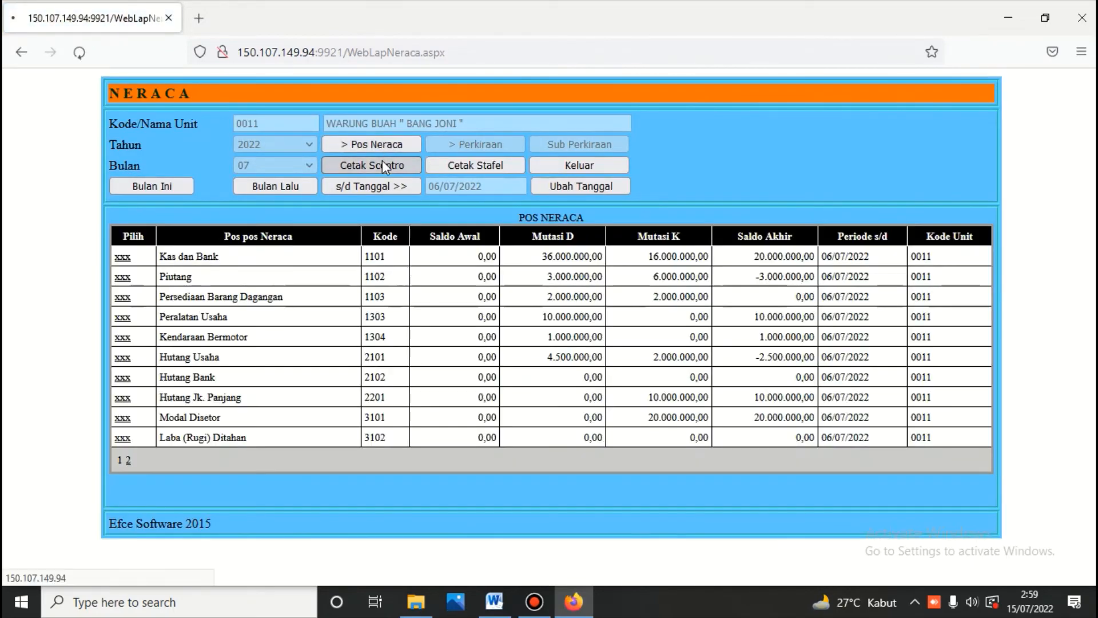
pyautogui.scroll(-5, 382, 161)
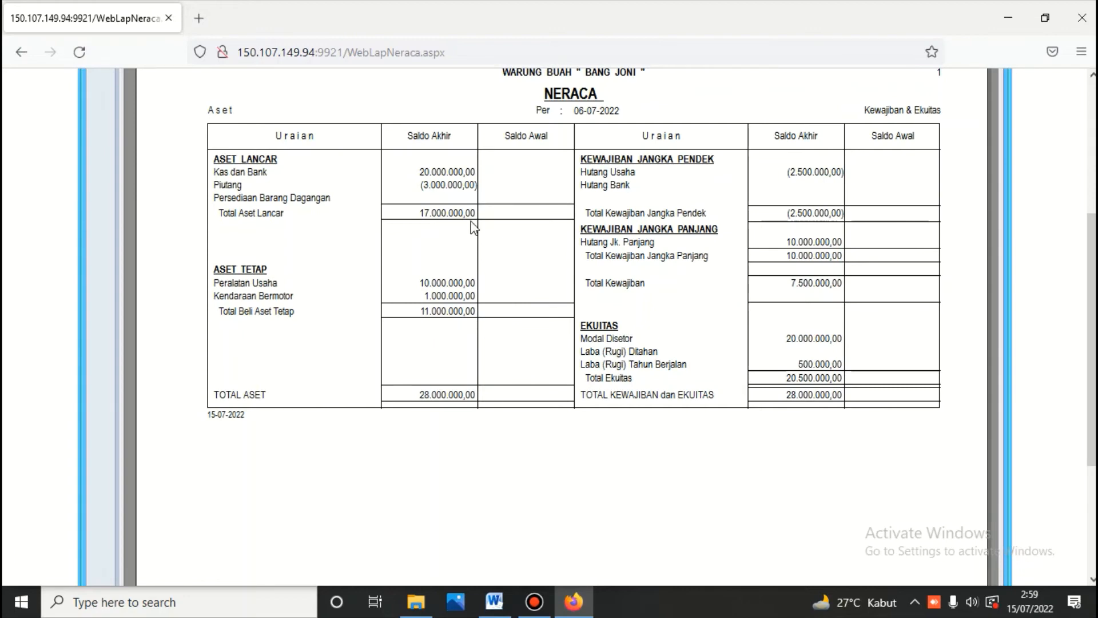
pyautogui.scroll(3, 445, 194)
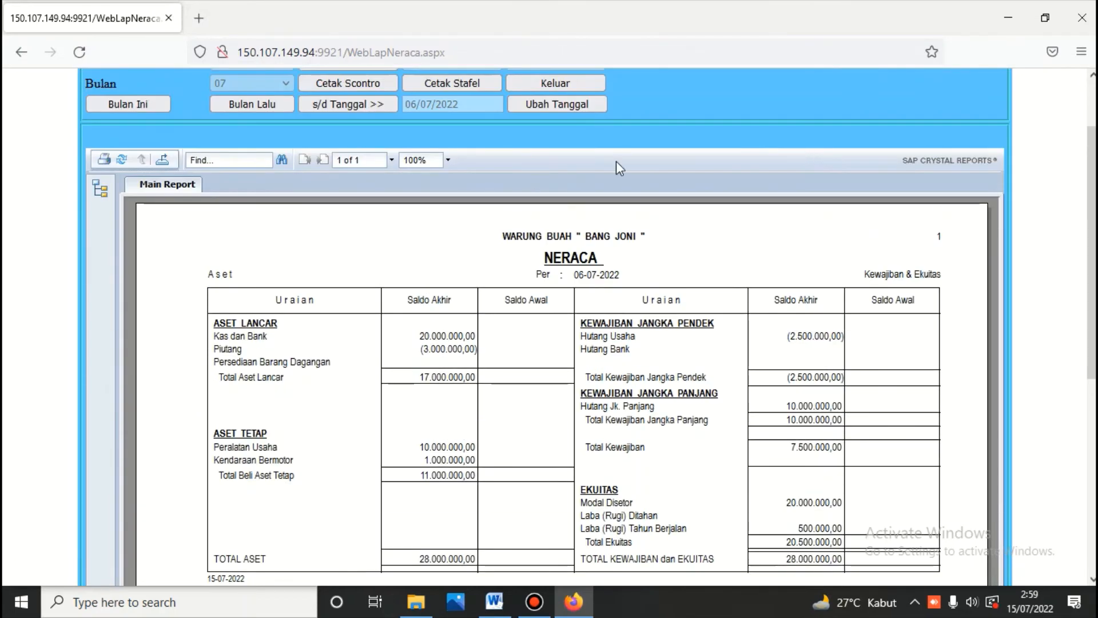
pyautogui.click(583, 87)
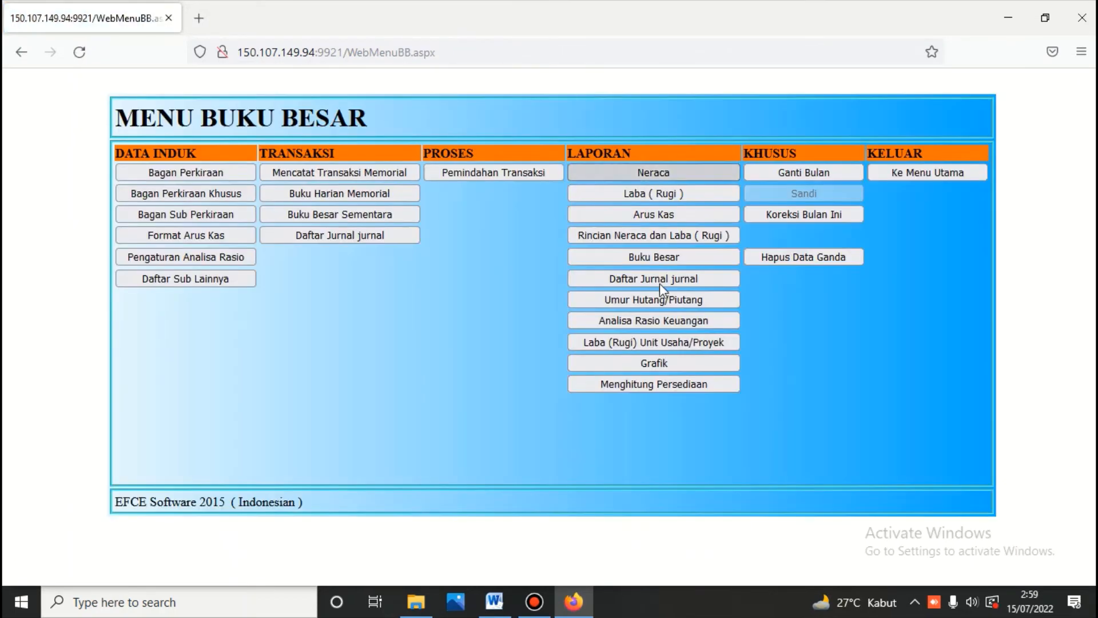
# Step: Recalculate inventory through 06/07/2022 and leave the finished calculation
pyautogui.click(650, 384)
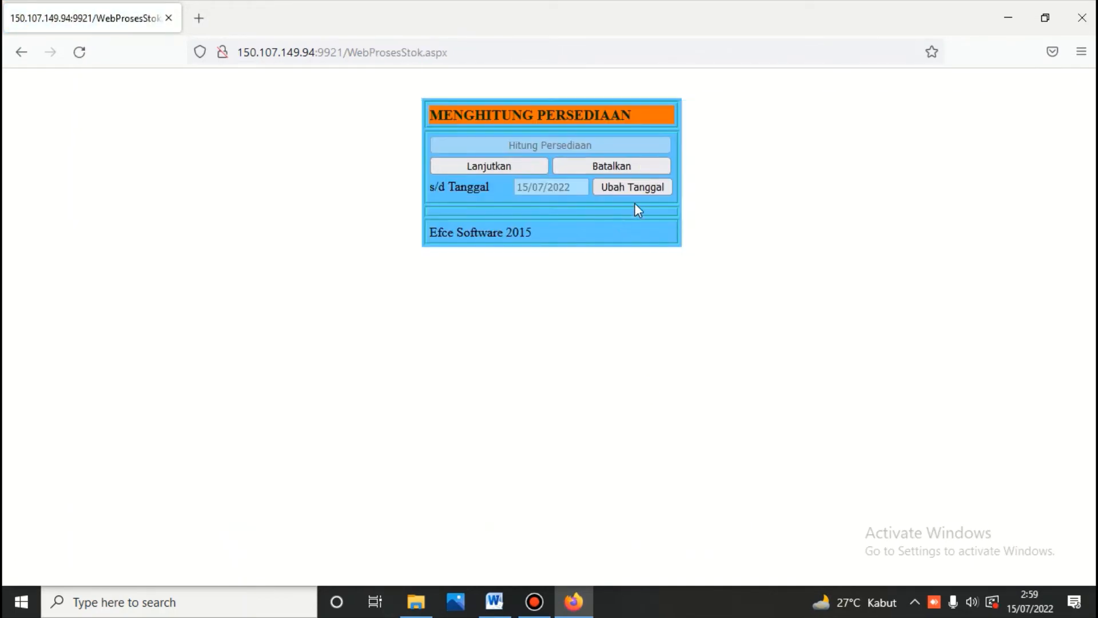
pyautogui.click(635, 187)
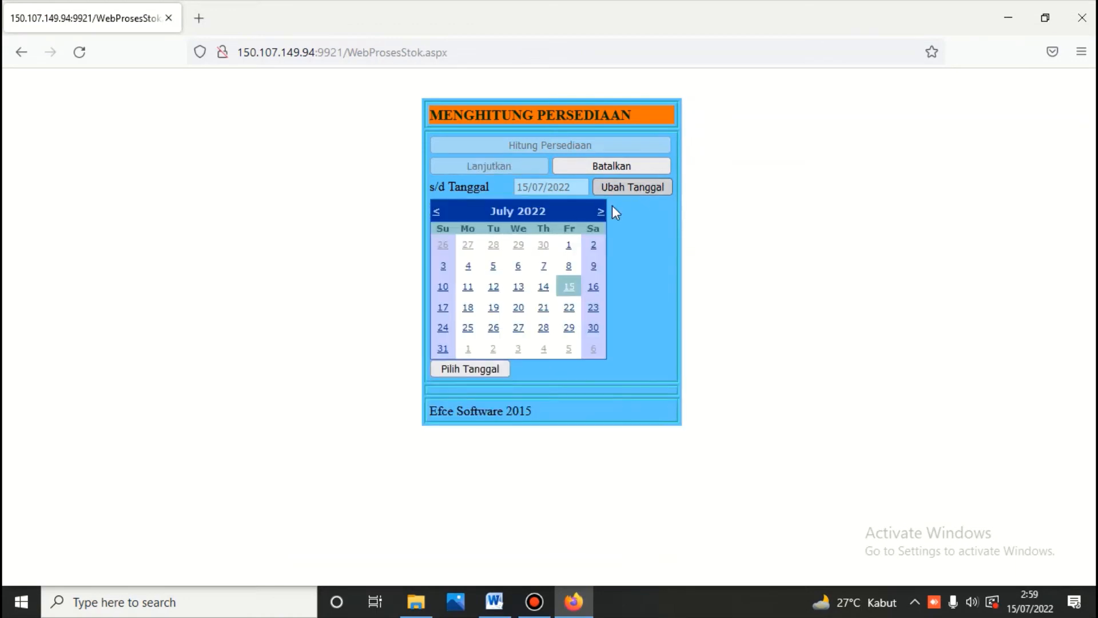
pyautogui.click(518, 266)
pyautogui.click(517, 166)
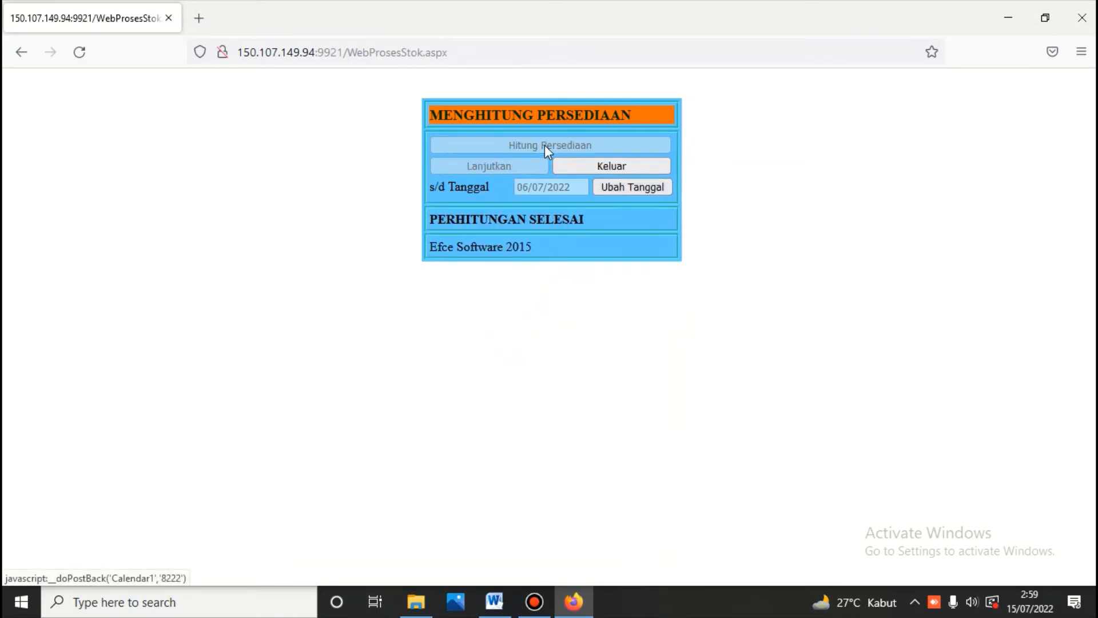
pyautogui.click(611, 165)
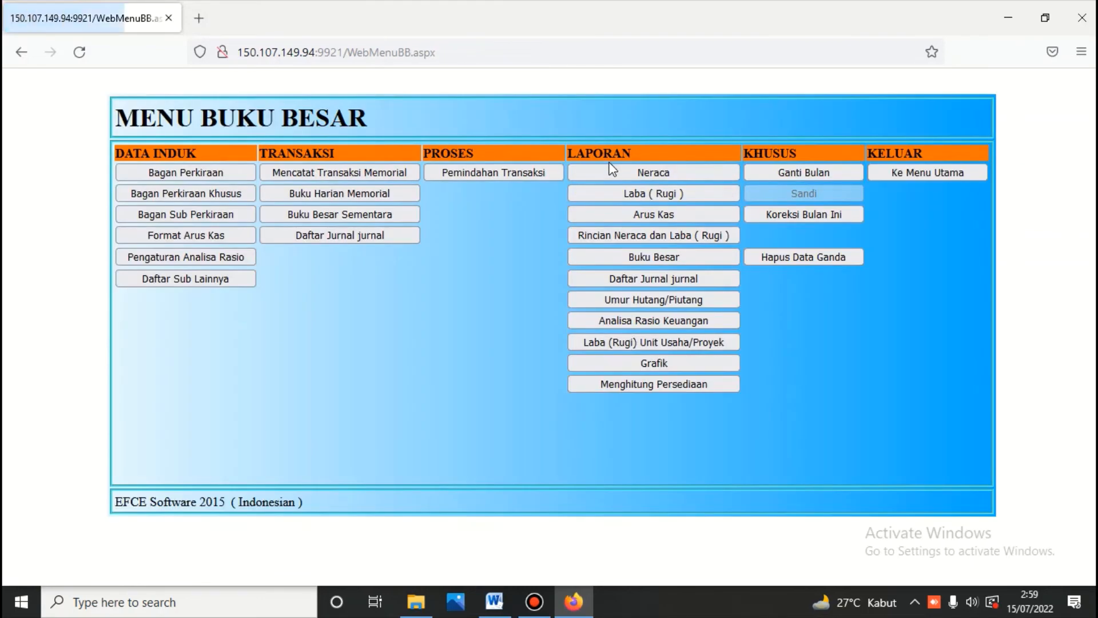
# Step: Open the Neraca report setup with its date set to 6 July 2022
pyautogui.click(636, 174)
pyautogui.click(616, 182)
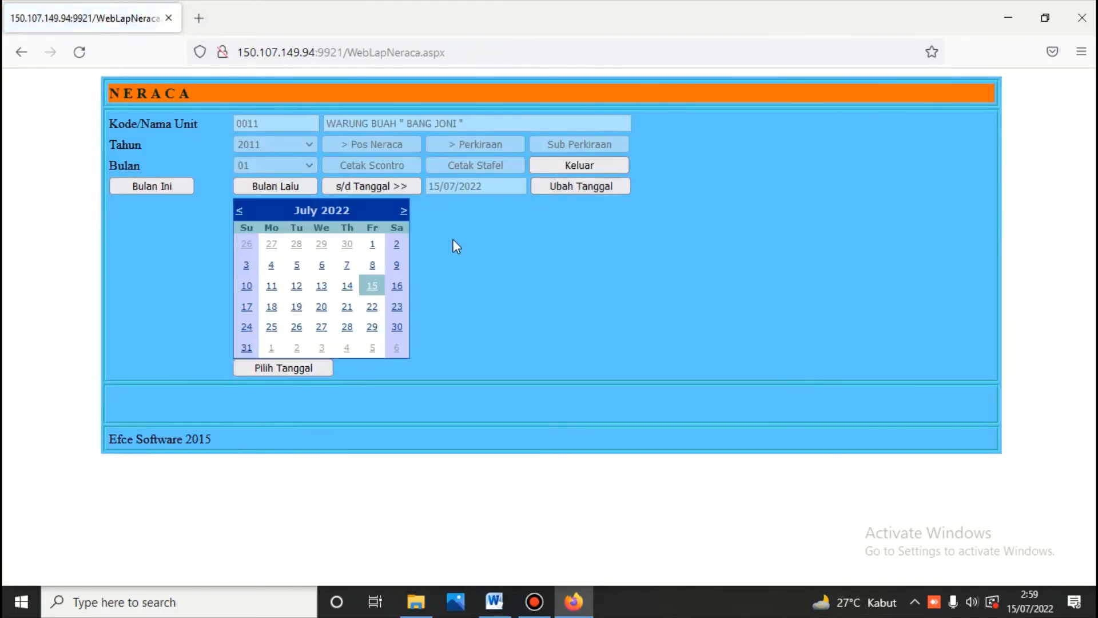
pyautogui.click(321, 264)
# Step: Generate the Neraca scontro report for period 2022/07 through 06-07-2022
pyautogui.click(401, 186)
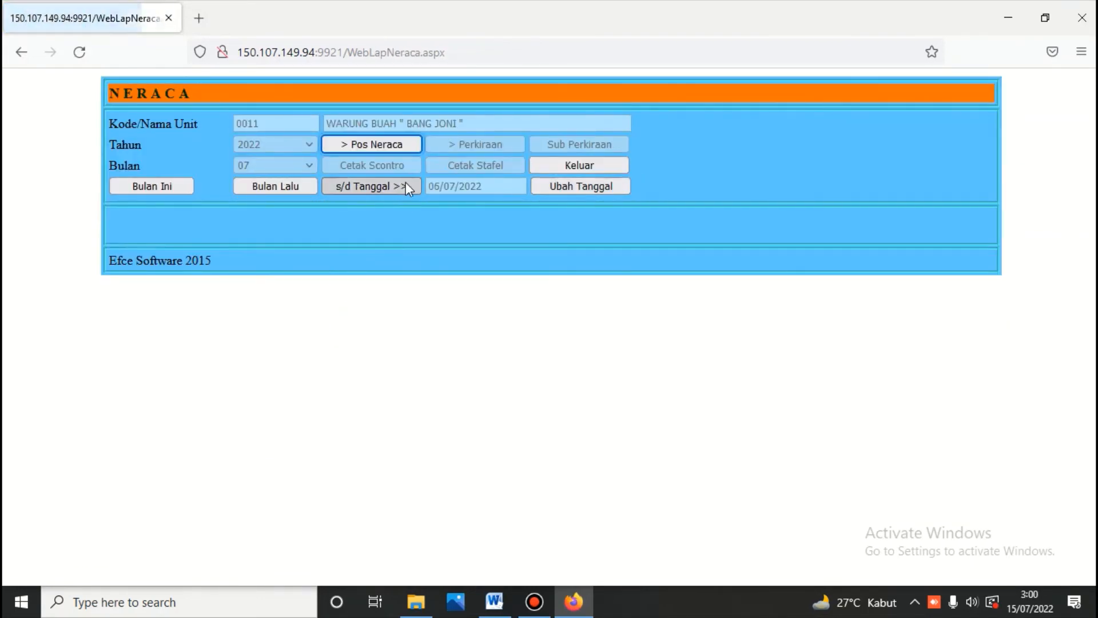
pyautogui.click(392, 143)
pyautogui.click(390, 164)
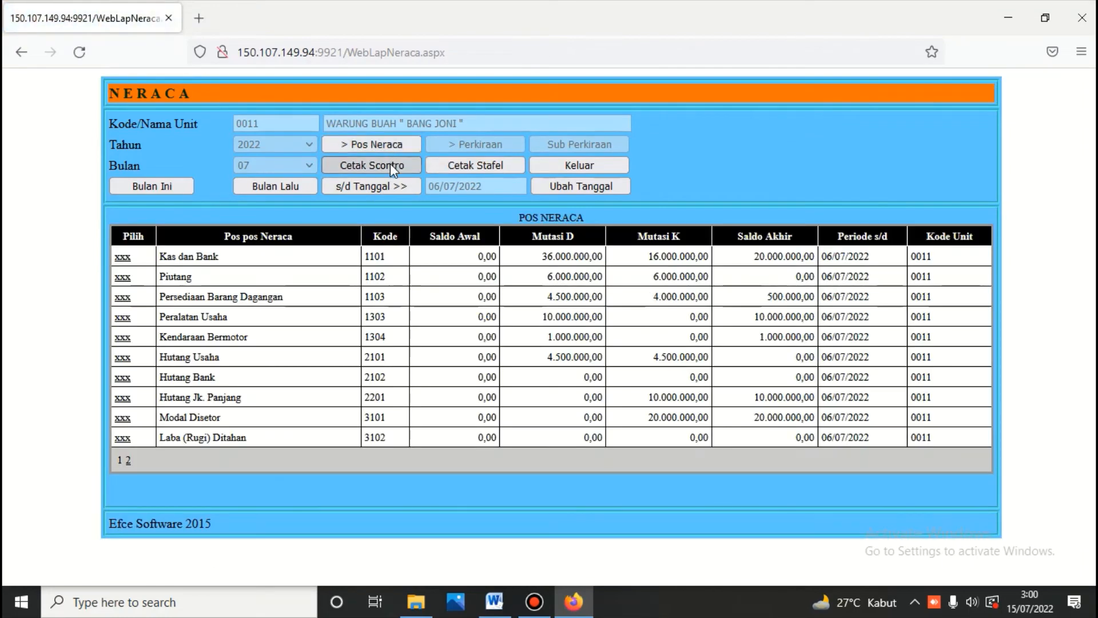
pyautogui.scroll(-3, 390, 164)
pyautogui.scroll(-2, 390, 164)
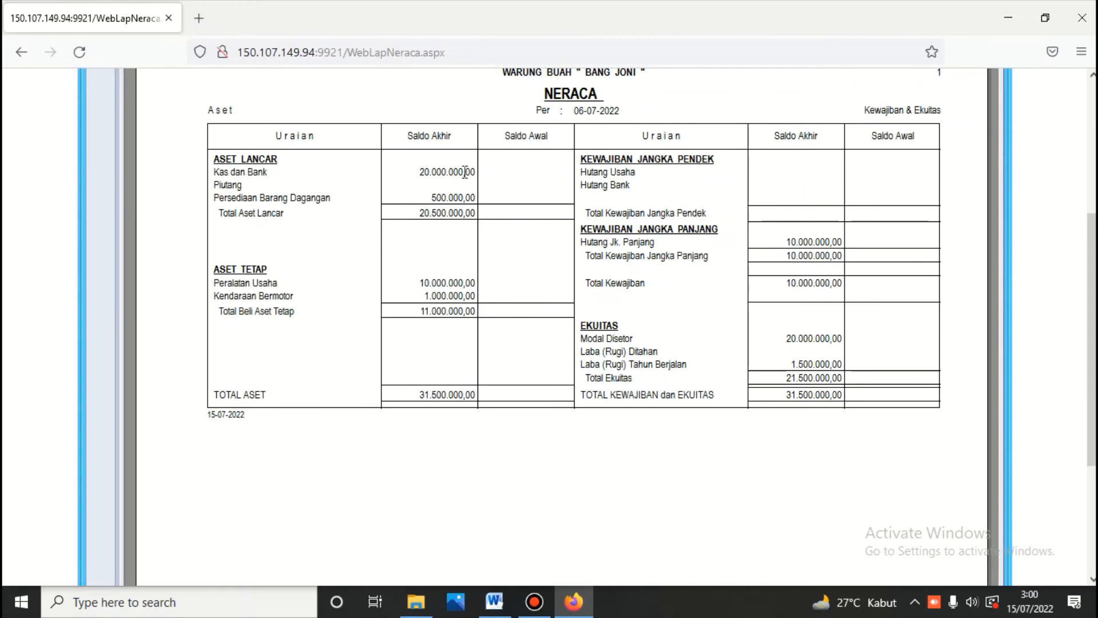
# Step: Compare the 31.500.000,00 balance with the Word workbook, then return to the ledger menu
pyautogui.click(494, 601)
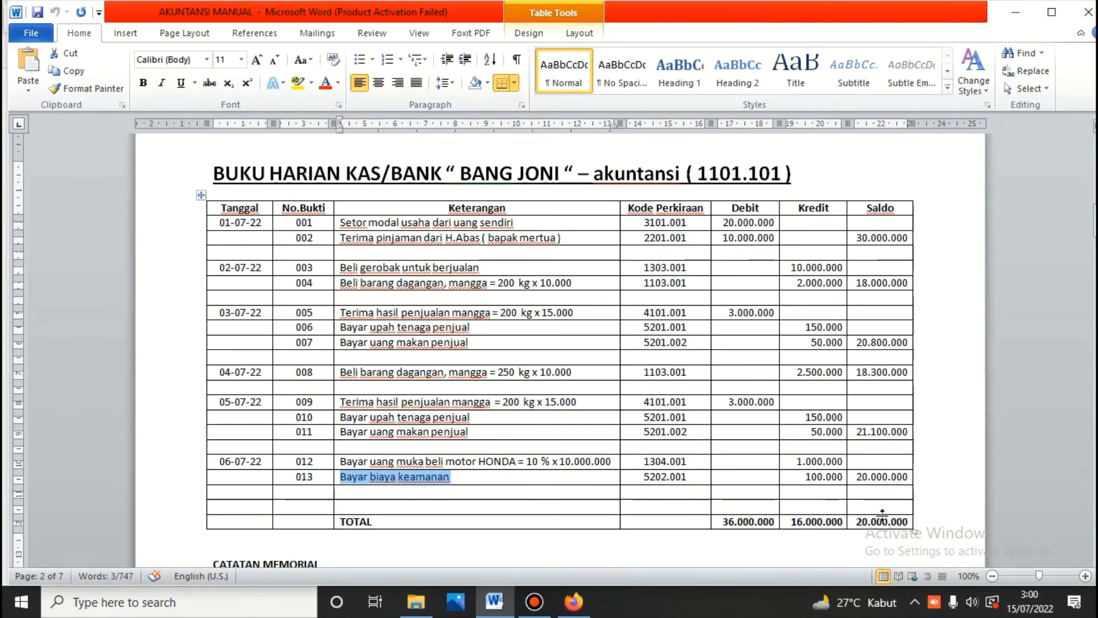
pyautogui.click(574, 601)
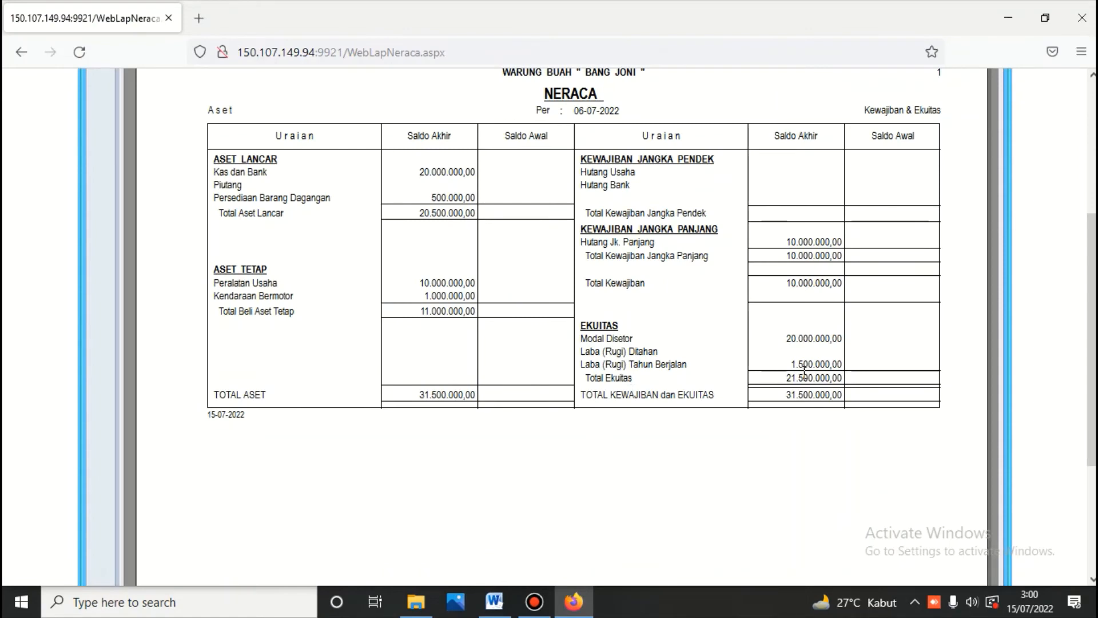
pyautogui.scroll(10, 518, 252)
pyautogui.click(584, 165)
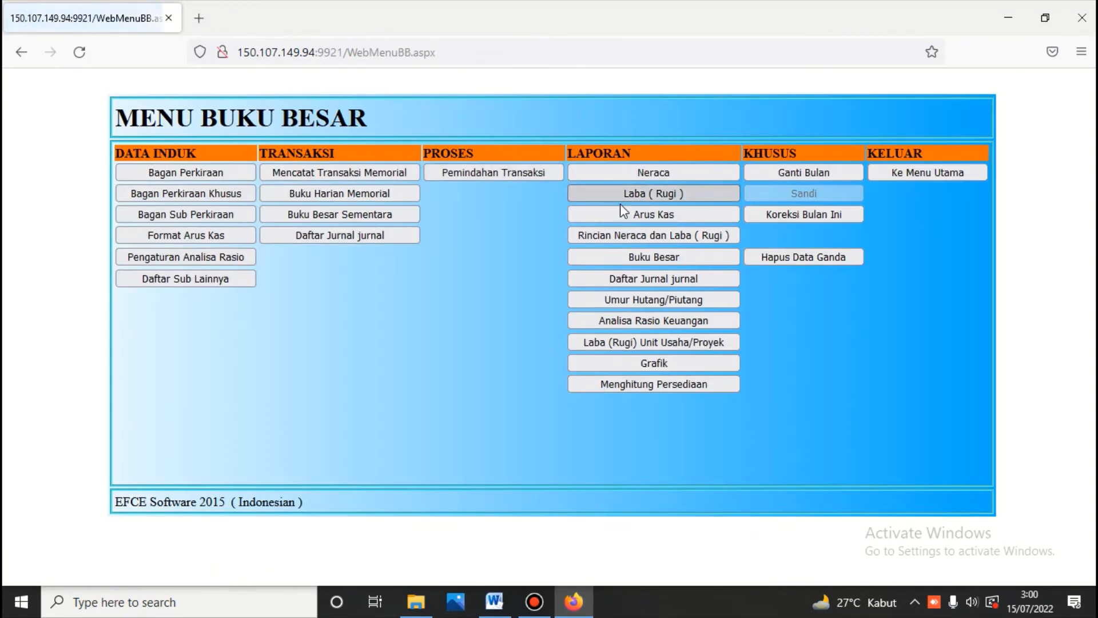
# Step: Print the Laba (Rugi) report with percentages through 06/07/2022, showing operating profit 1.500.000,00
pyautogui.click(622, 195)
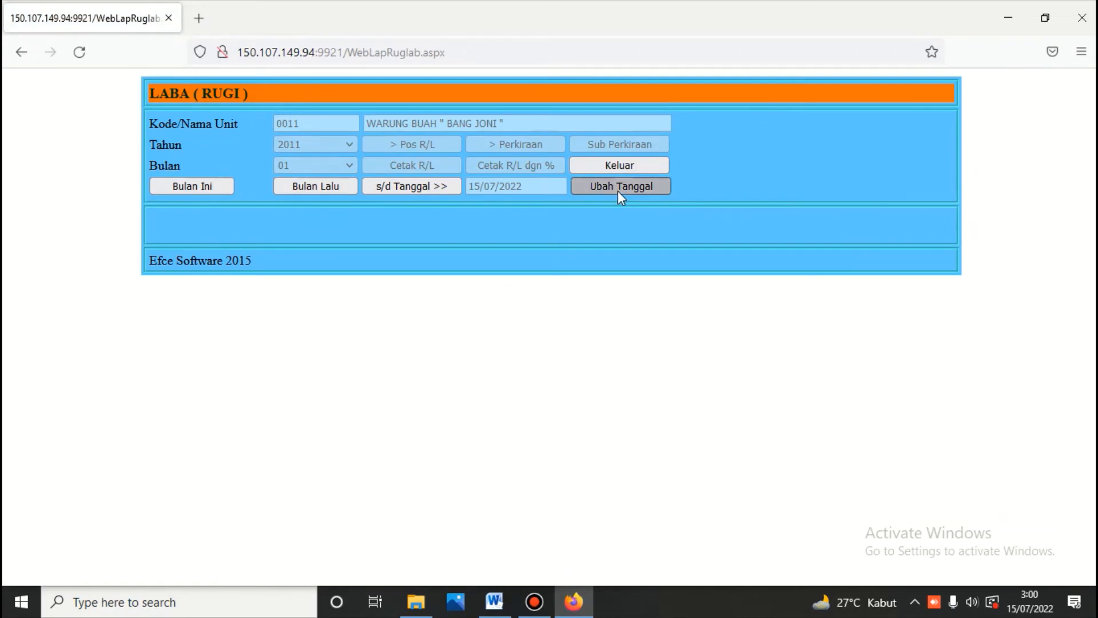
pyautogui.click(618, 190)
pyautogui.click(366, 262)
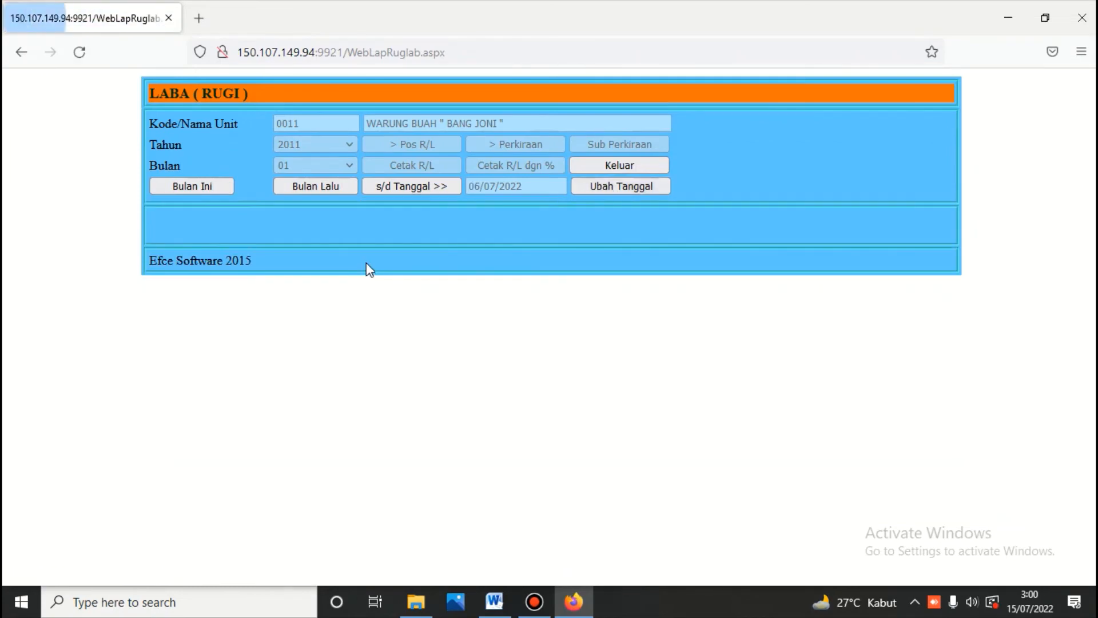
pyautogui.click(393, 187)
pyautogui.click(403, 139)
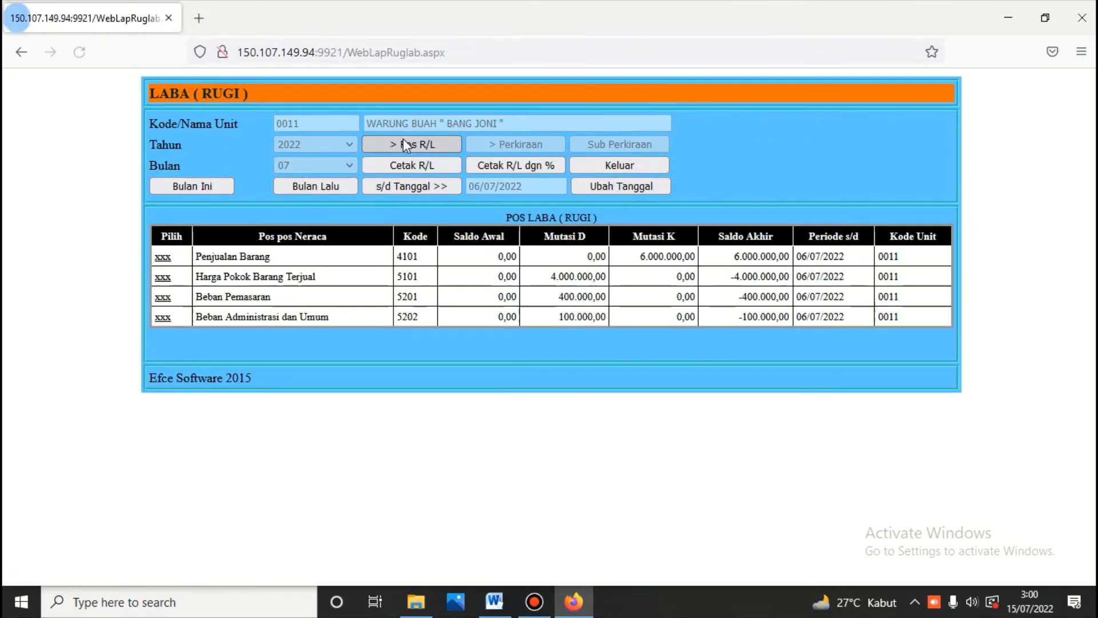
pyautogui.click(499, 165)
pyautogui.scroll(-4, 499, 165)
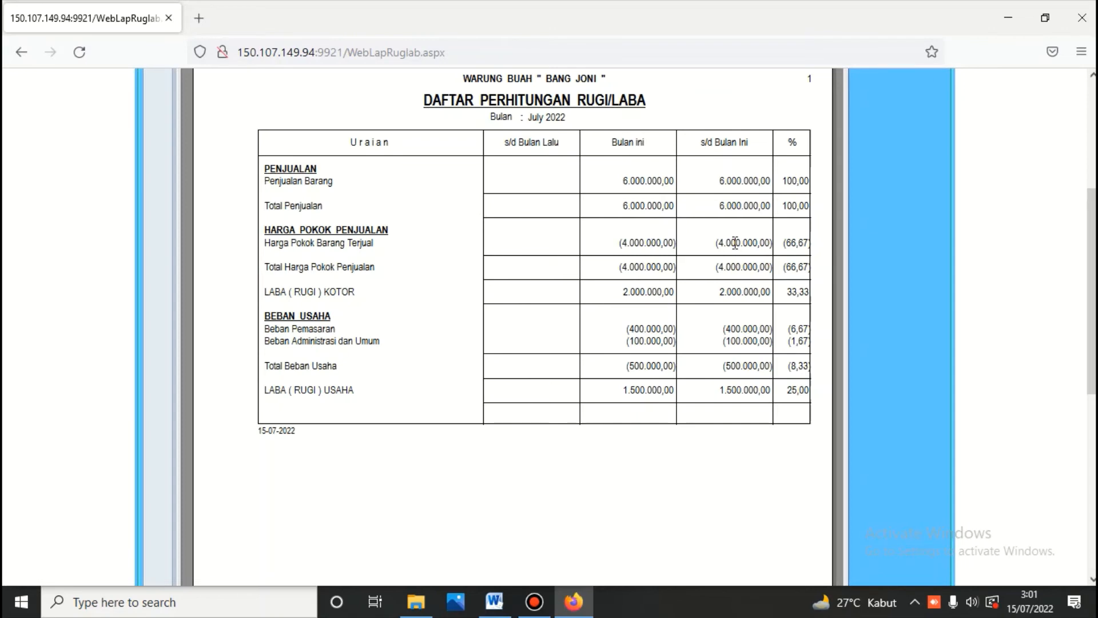
pyautogui.scroll(4, 736, 243)
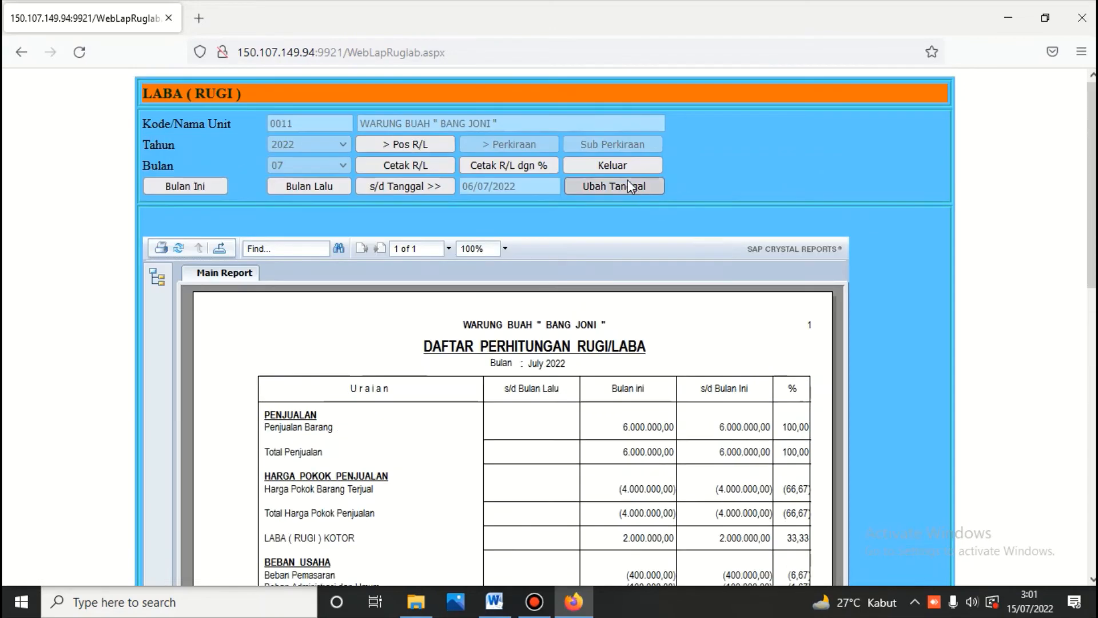
# Step: Review Word's cash book closing at 20.000.000 and the BCA 9.000.000 motor-loan memorial note
pyautogui.click(494, 602)
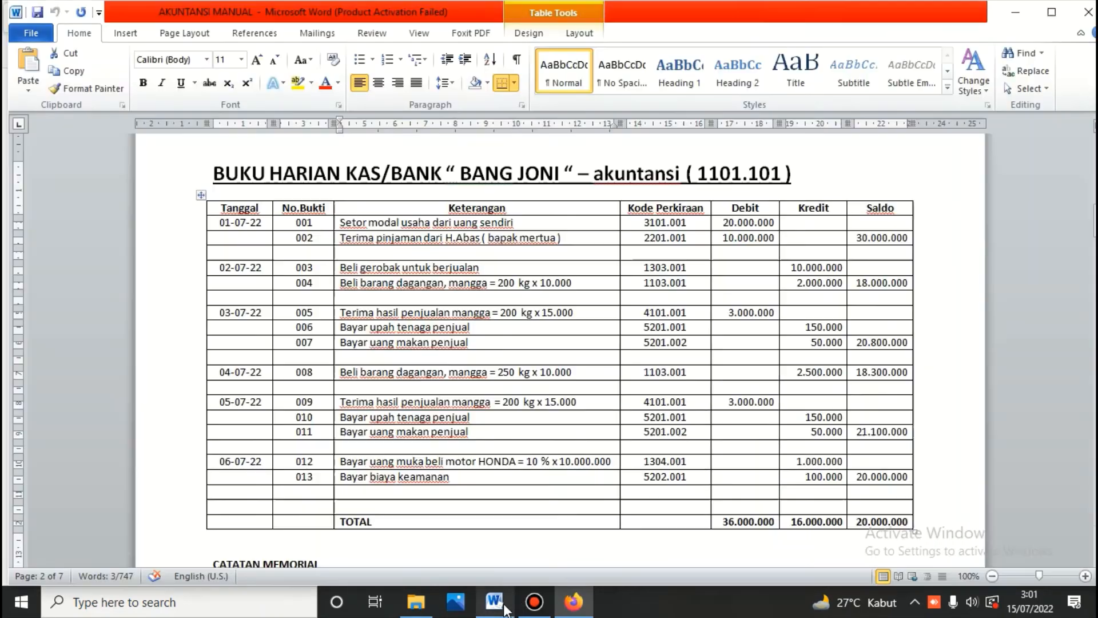
pyautogui.scroll(-2, 562, 341)
pyautogui.scroll(-3, 563, 340)
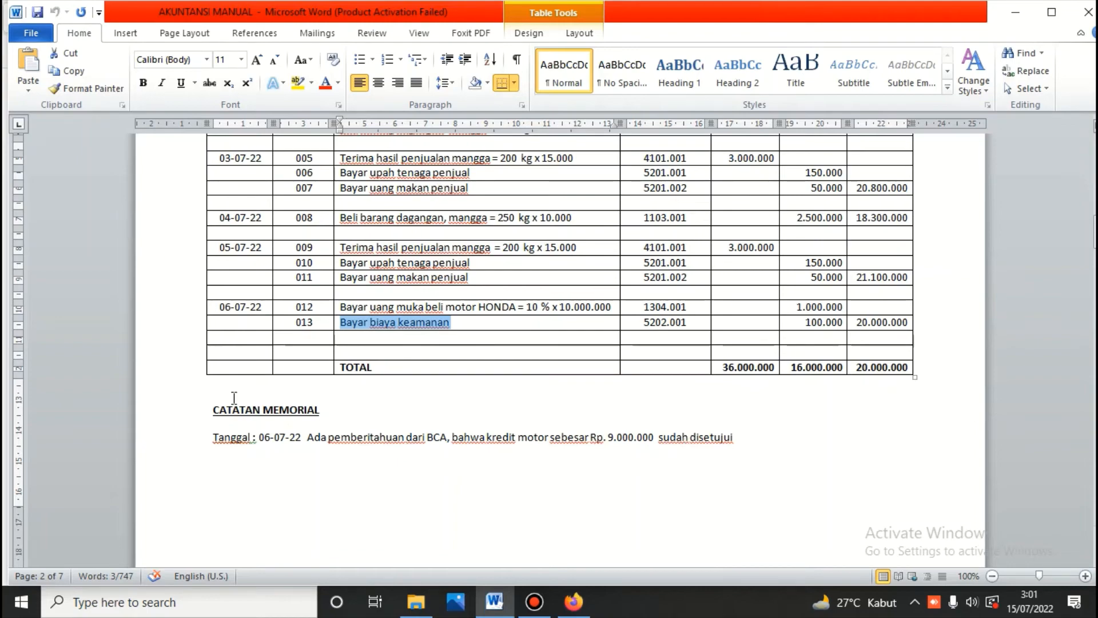
pyautogui.scroll(5, 595, 339)
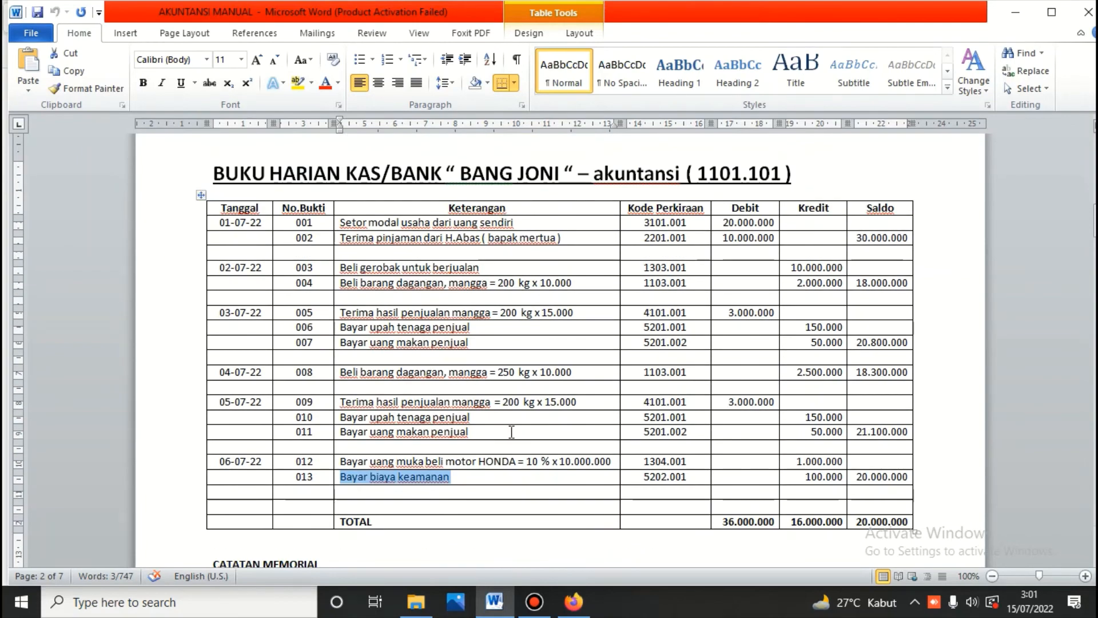
pyautogui.scroll(-3, 512, 432)
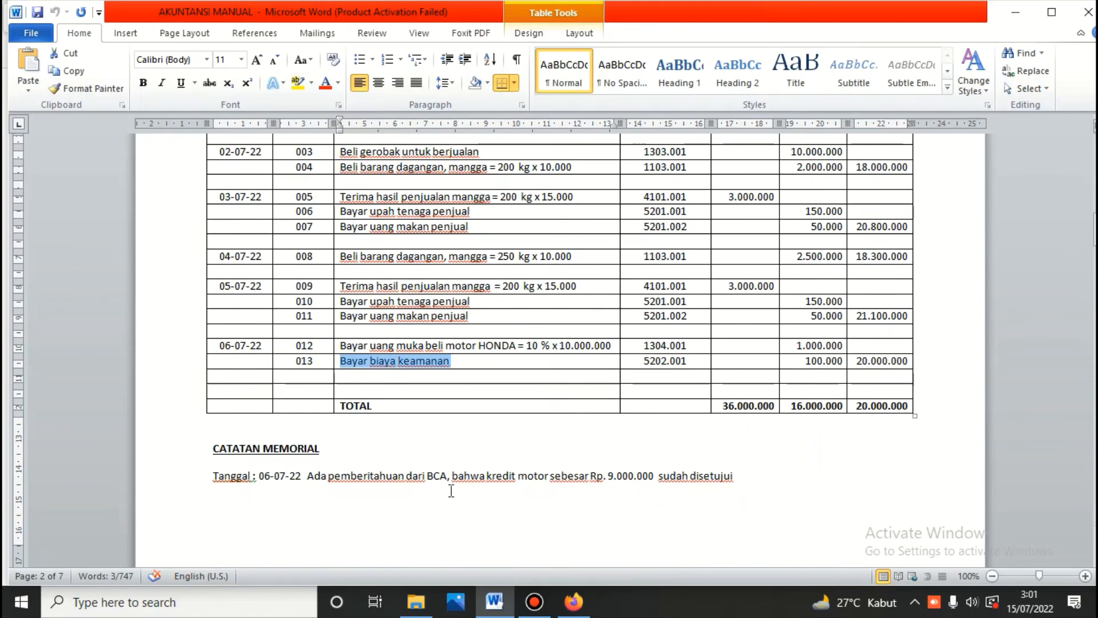
pyautogui.click(571, 604)
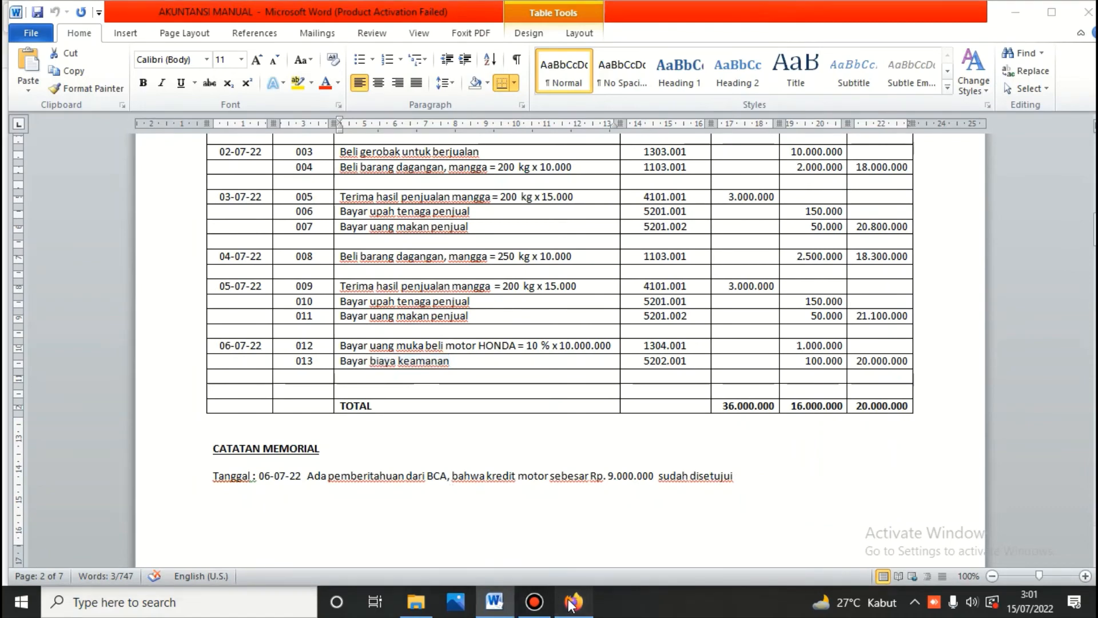
# Step: Open Mencatat Transaksi Memorial, check the workbook note, and start a new voucher number
pyautogui.click(606, 162)
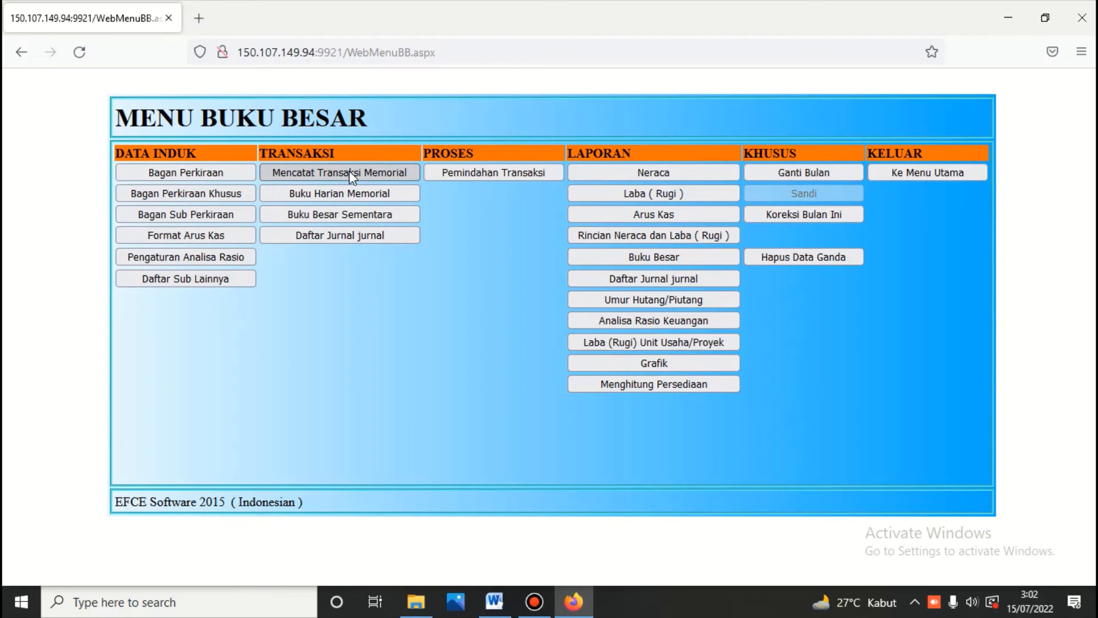
pyautogui.click(349, 171)
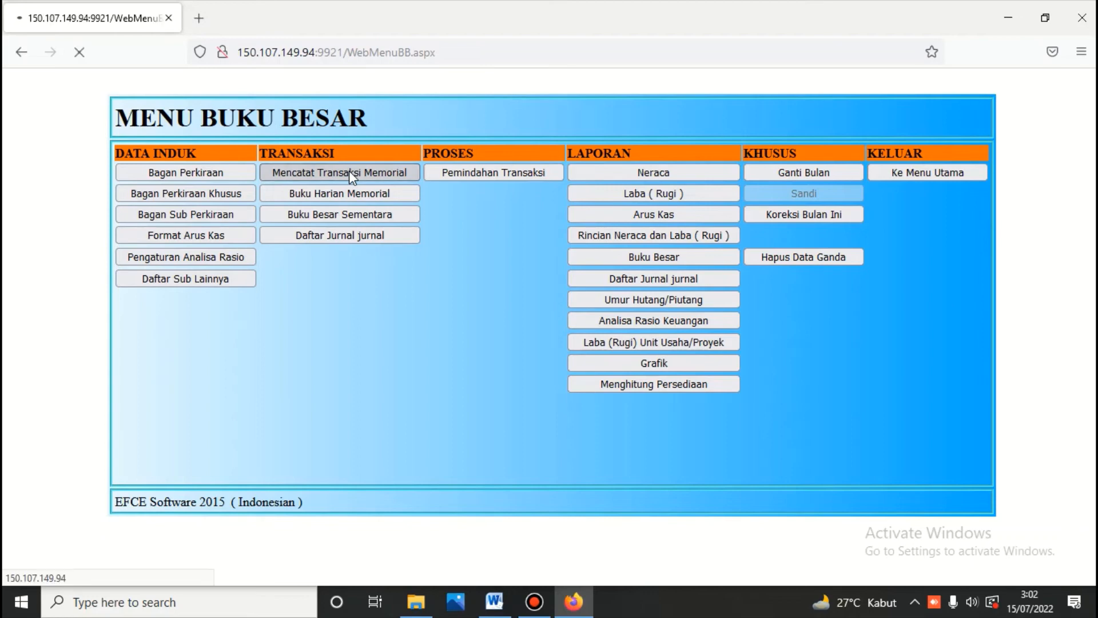
pyautogui.click(496, 602)
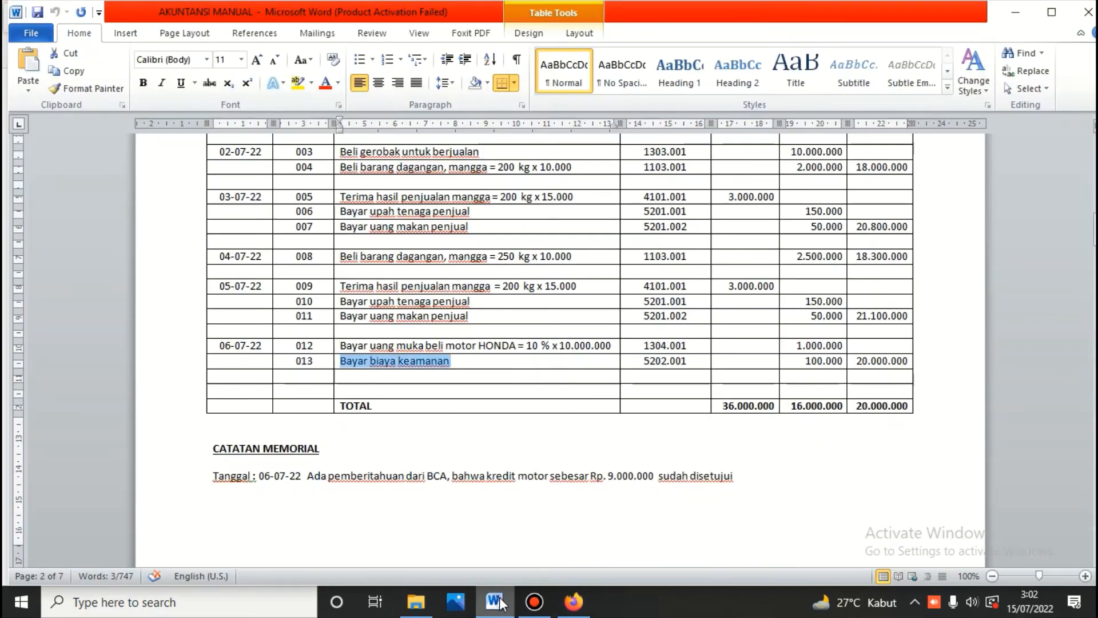
pyautogui.click(583, 607)
pyautogui.click(393, 209)
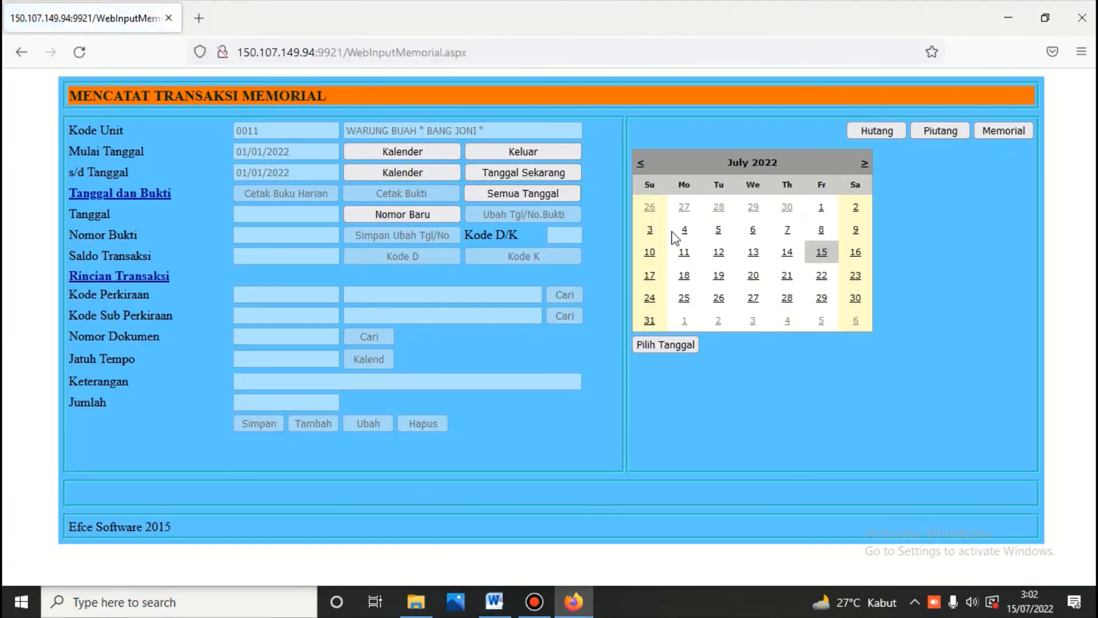
# Step: Date the voucher 6 July 2022 and choose debit account 1304.001 Motor Honda
pyautogui.click(753, 230)
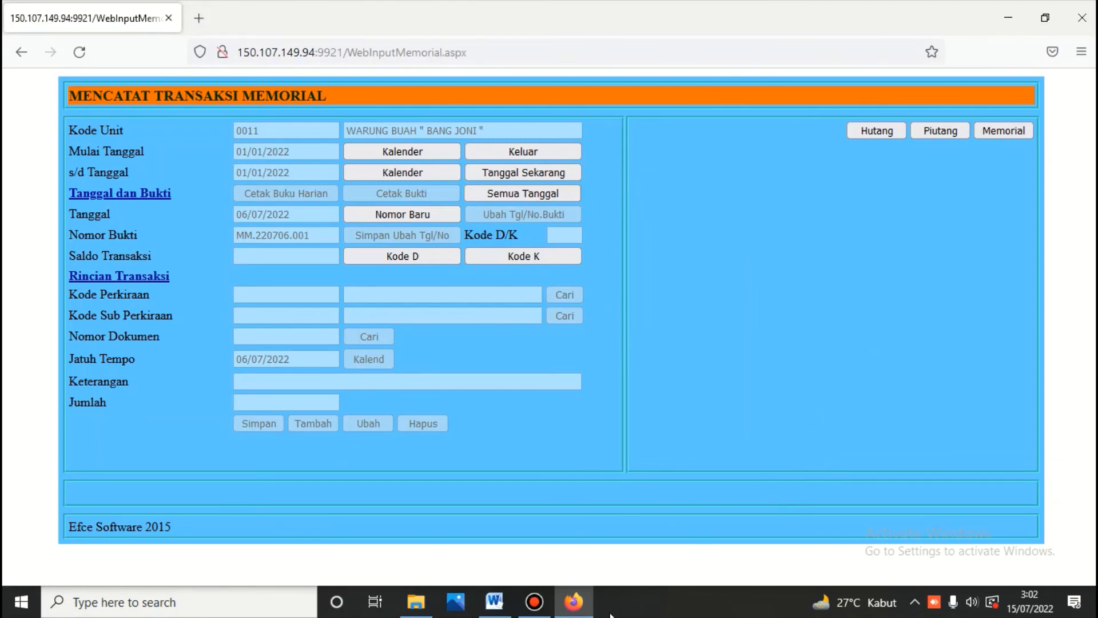
pyautogui.click(497, 605)
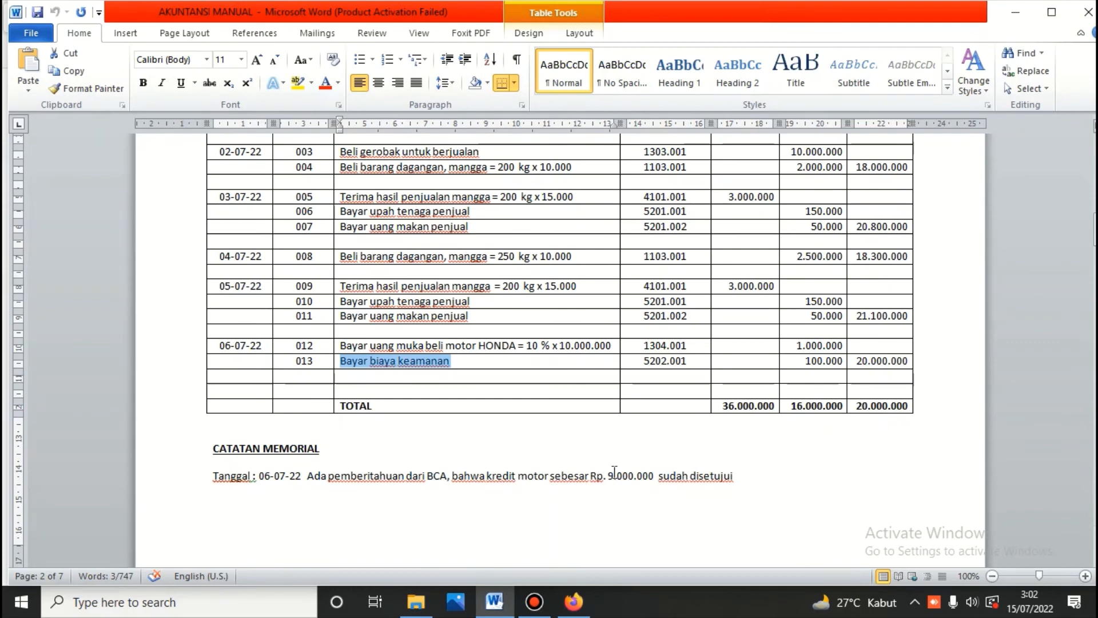
pyautogui.click(575, 604)
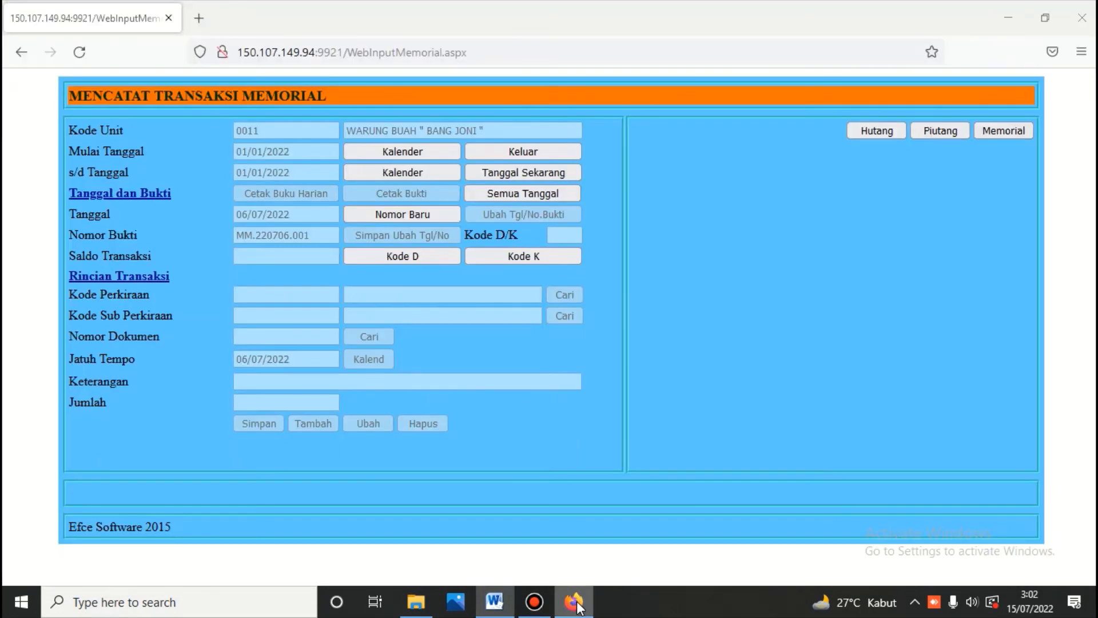
pyautogui.click(417, 256)
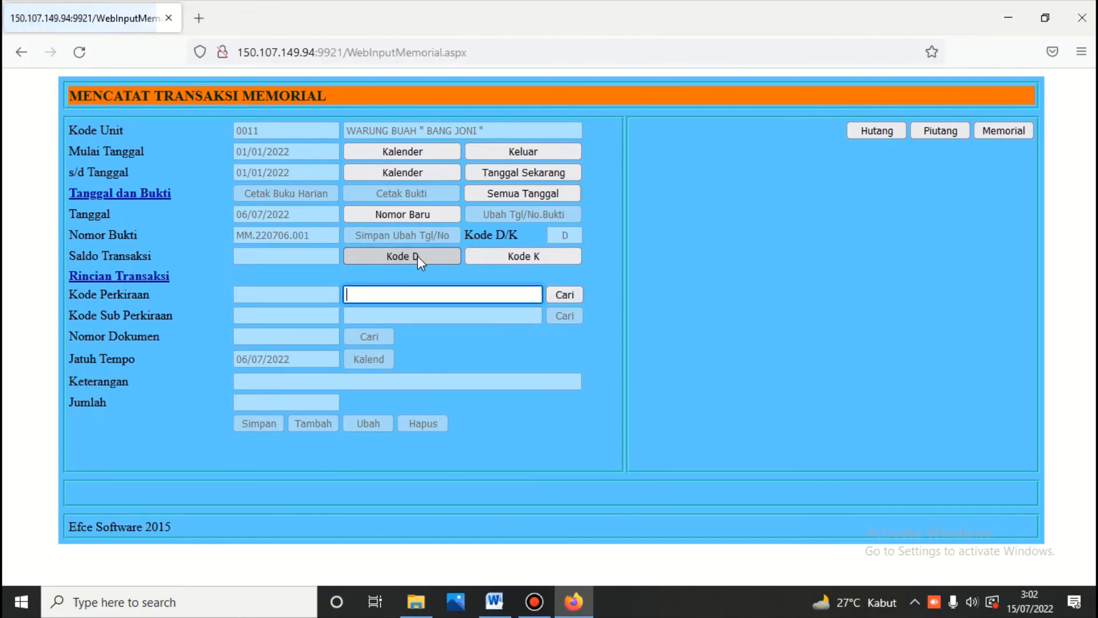
pyautogui.write('mot')
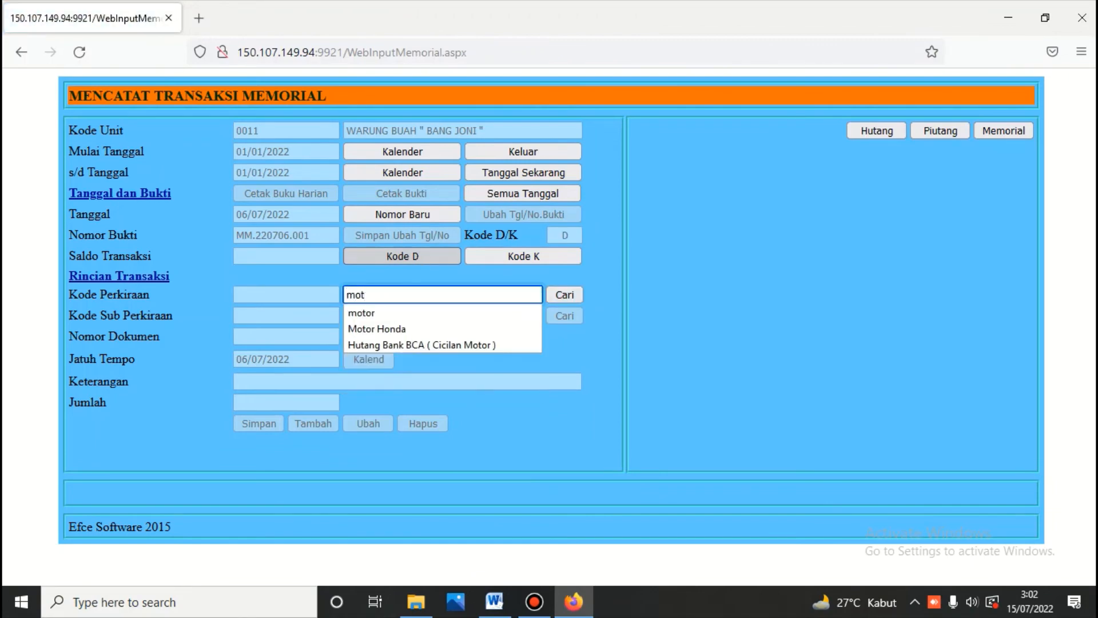
pyautogui.write('or')
pyautogui.click(568, 293)
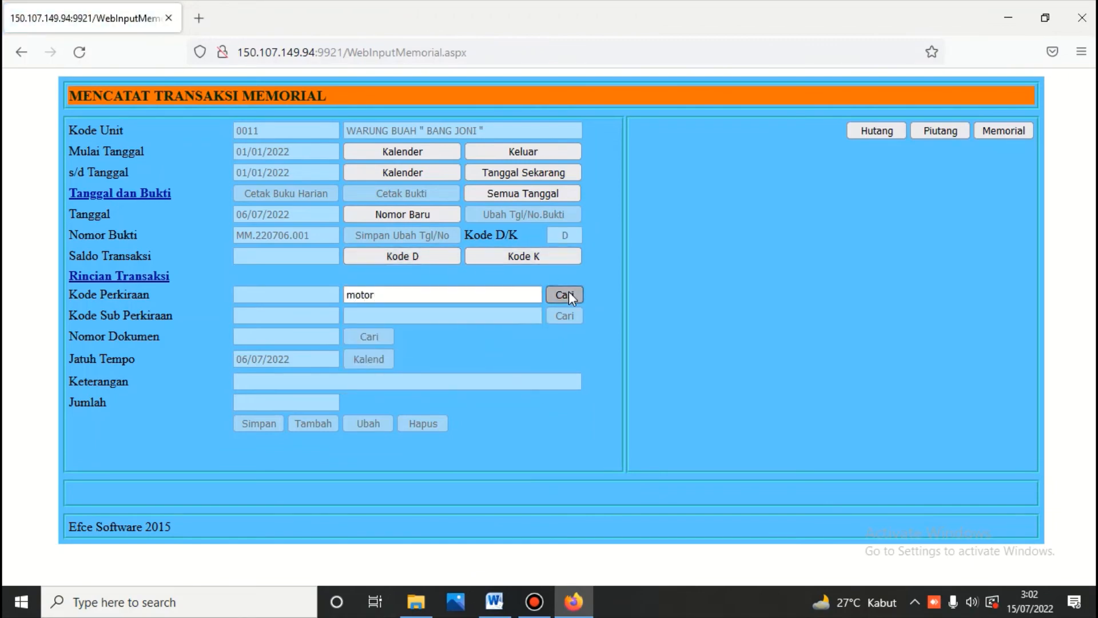
pyautogui.click(647, 201)
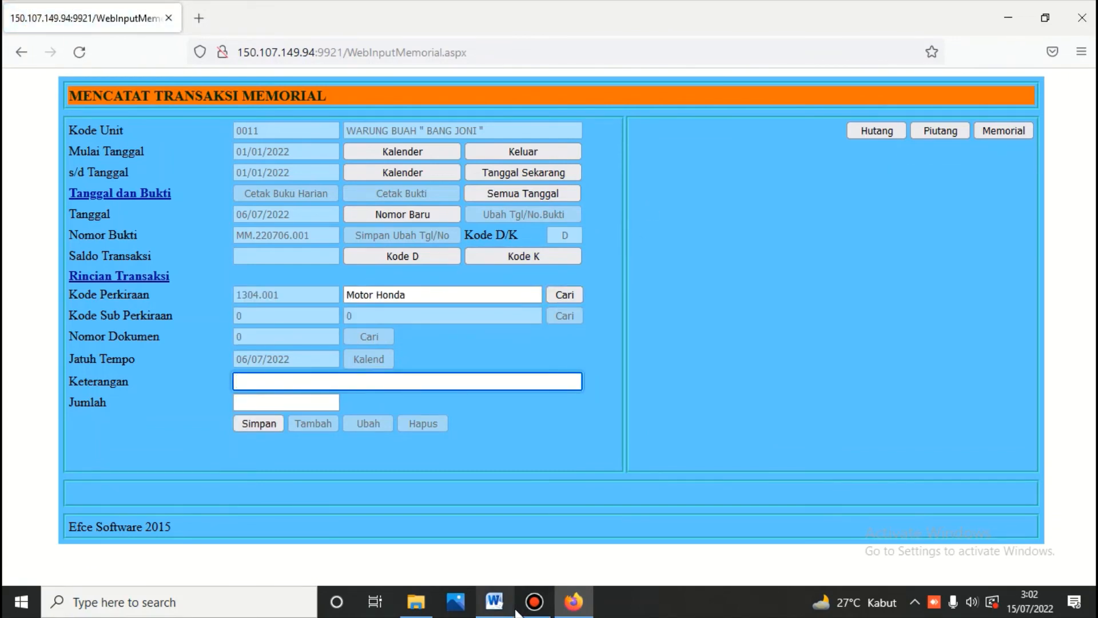
# Step: Enter description 'persetujuan kredit motor' and amount 9000000, then save the debit line
pyautogui.moveTo(512, 607)
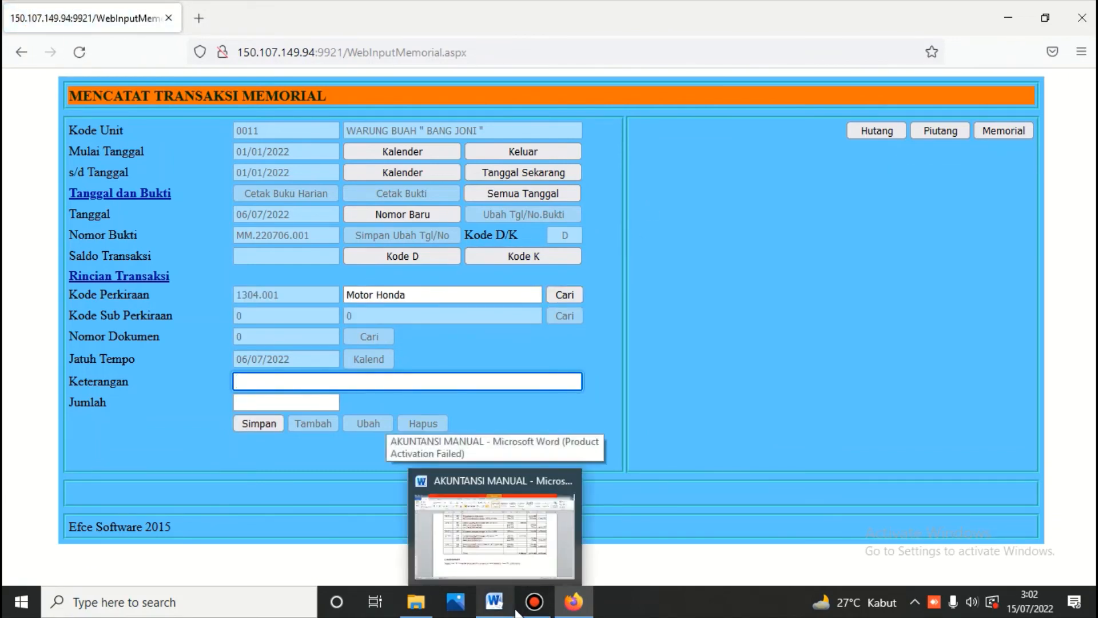
pyautogui.write('perse')
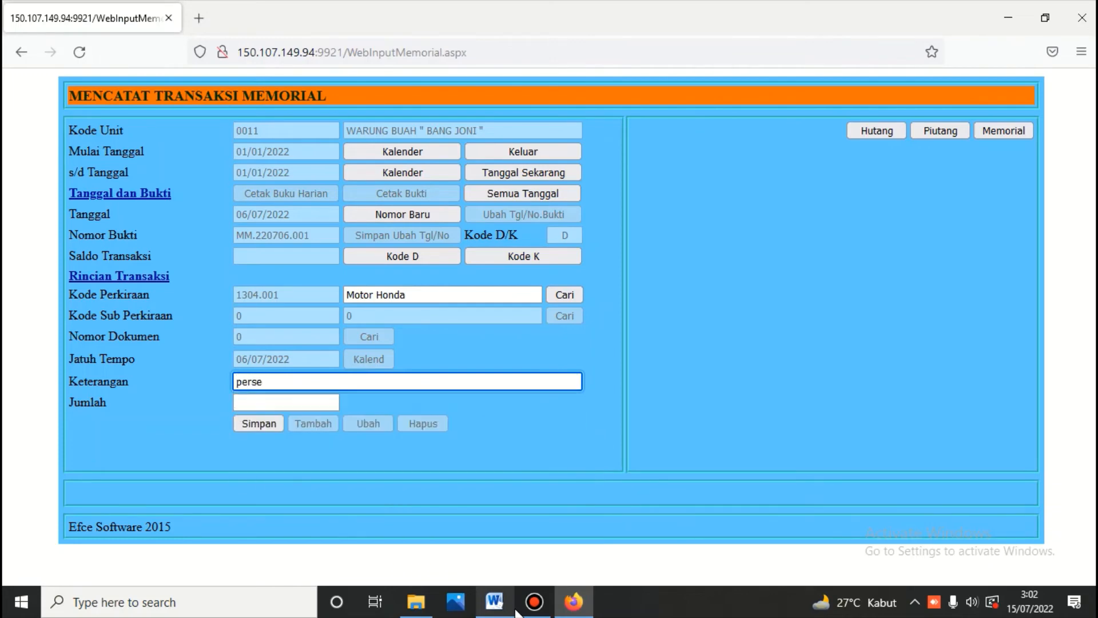
pyautogui.write('tujuan kredit motor')
pyautogui.click(281, 402)
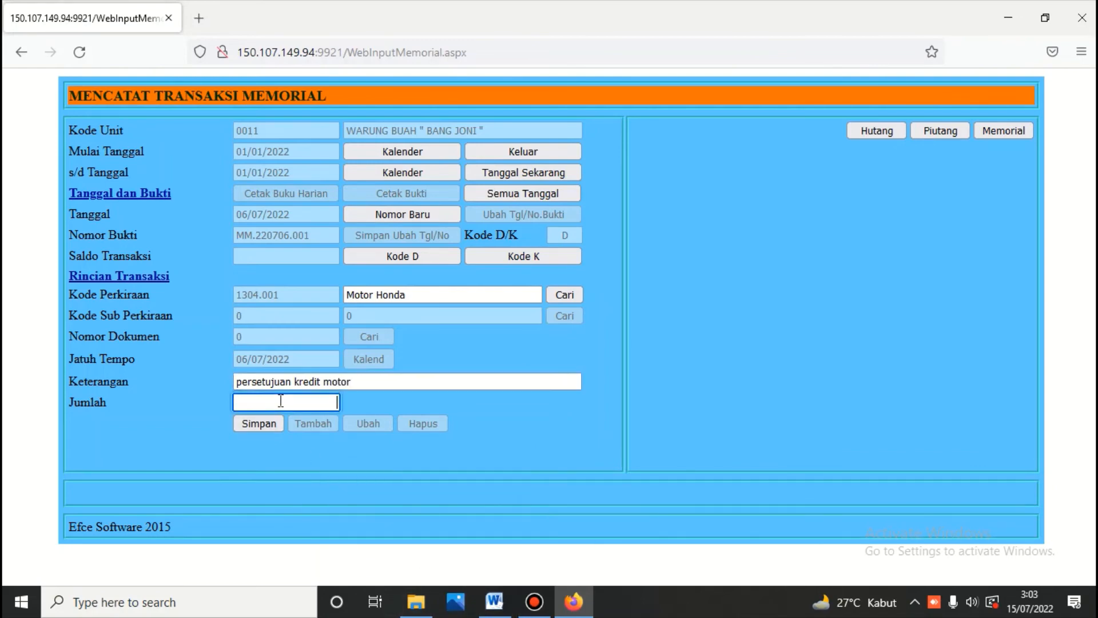
pyautogui.click(281, 401)
pyautogui.click(281, 402)
pyautogui.write('9000')
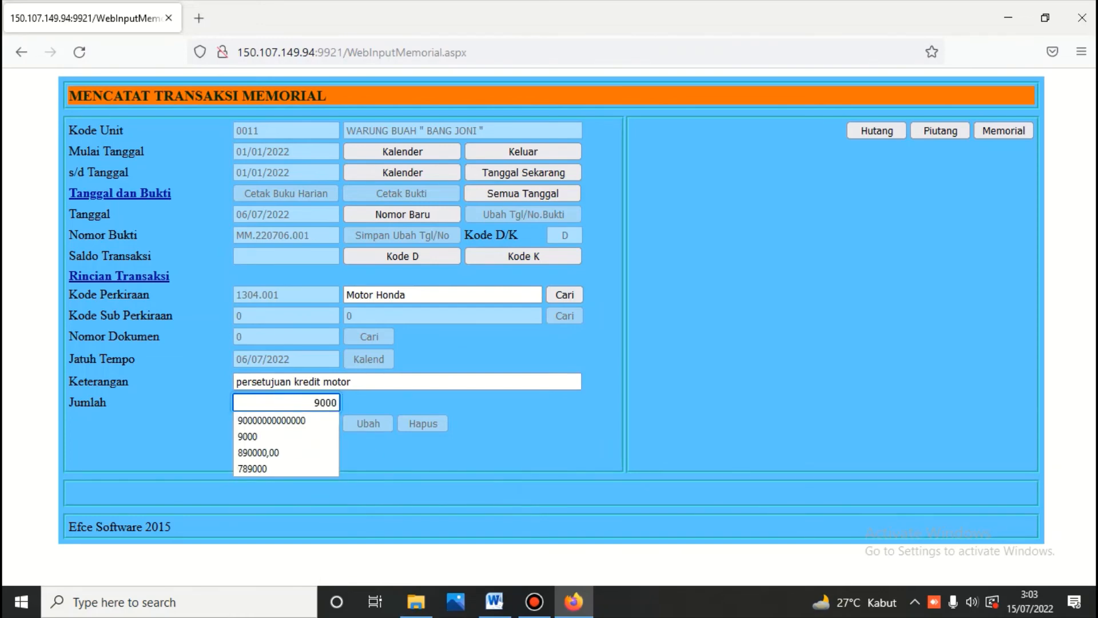
pyautogui.write('000')
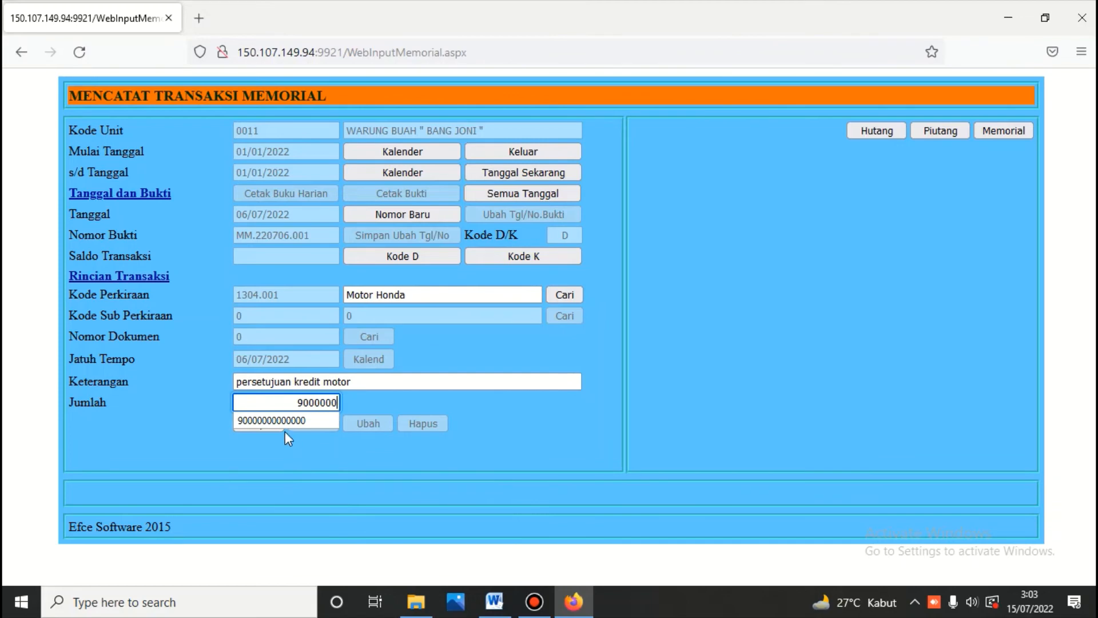
pyautogui.click(266, 406)
pyautogui.click(258, 424)
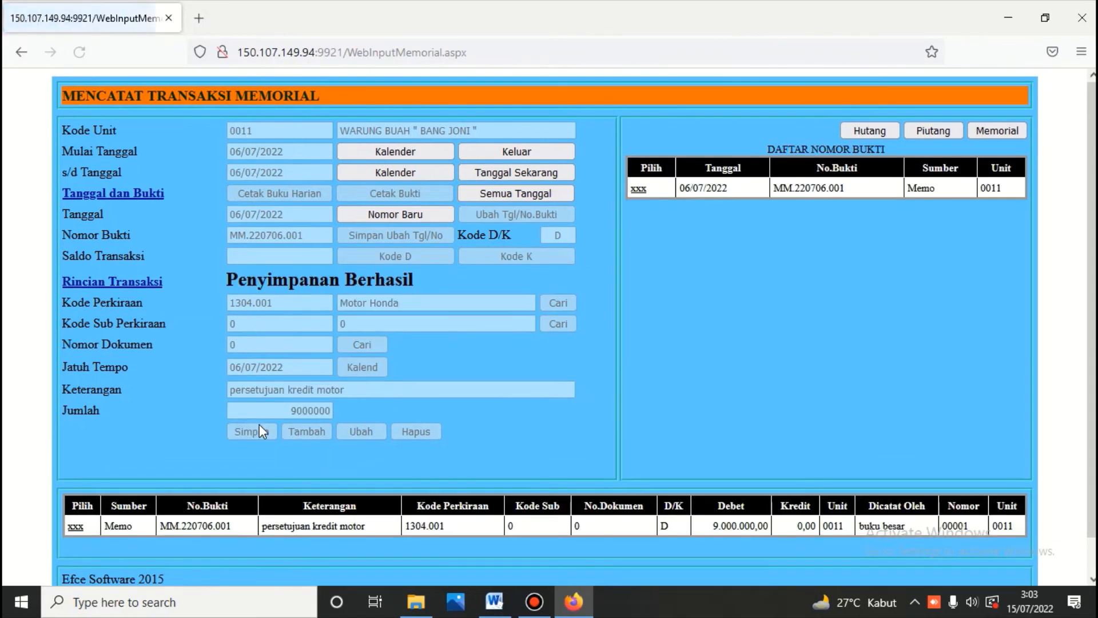
# Step: Add and save a credit line to 2102.001 Hutang Bank BCA
pyautogui.click(74, 526)
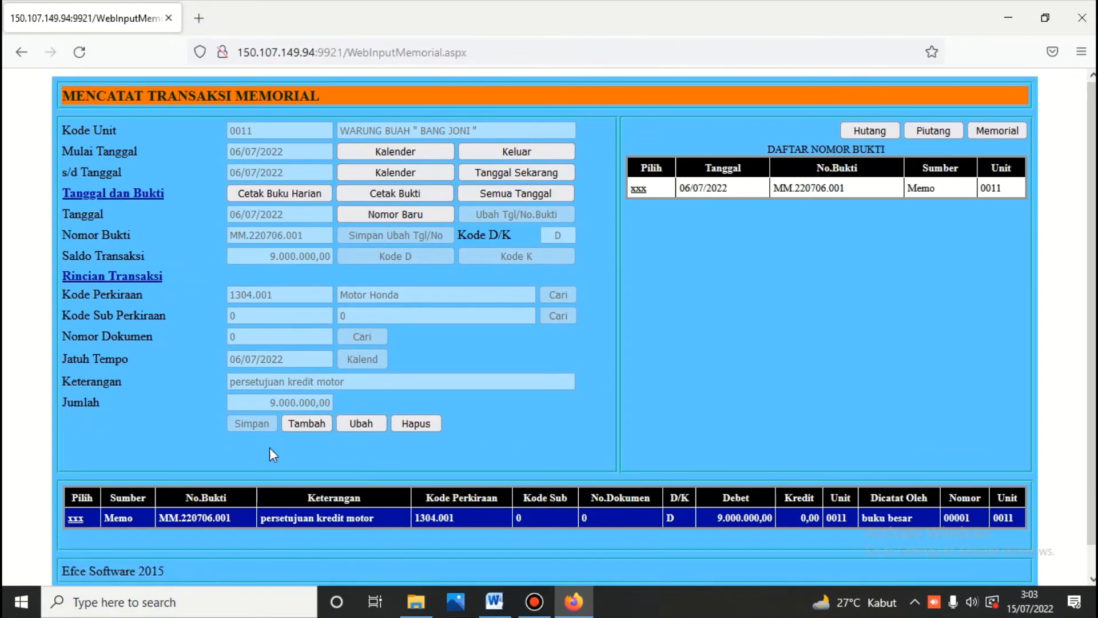
pyautogui.click(75, 518)
pyautogui.click(536, 256)
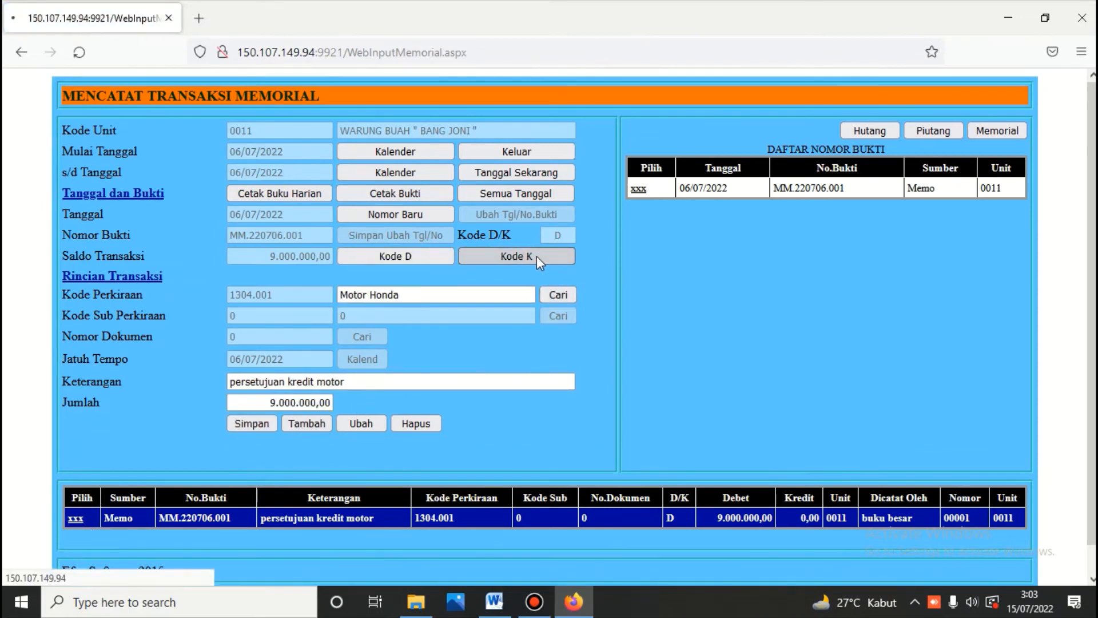
pyautogui.moveTo(473, 295); pyautogui.dragTo(293, 300)
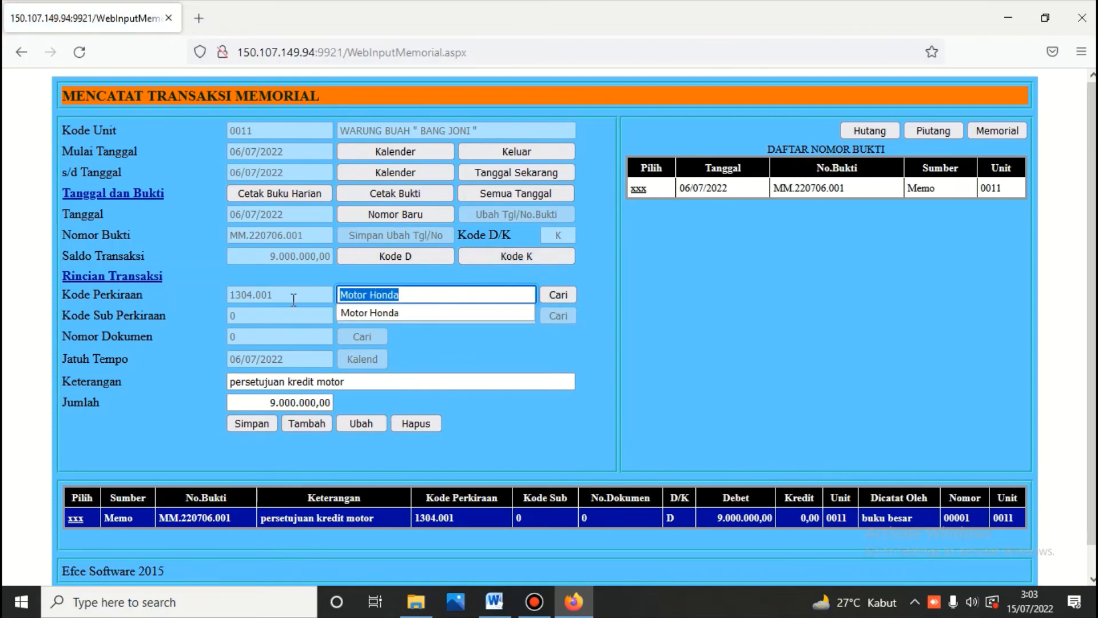
pyautogui.write('hut')
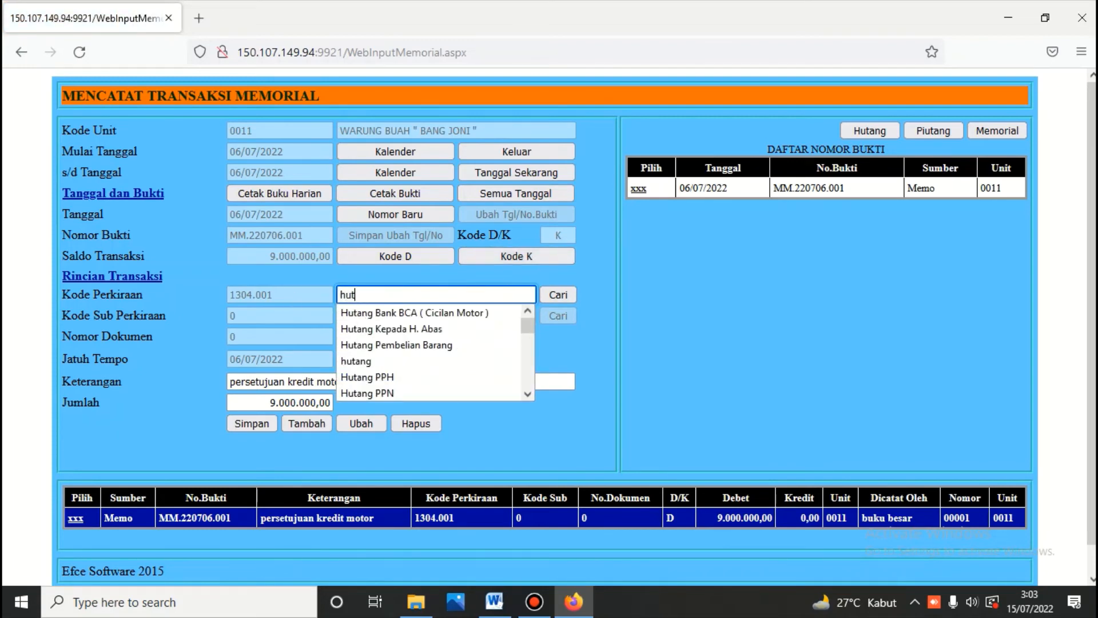
pyautogui.write('ang')
pyautogui.click(560, 295)
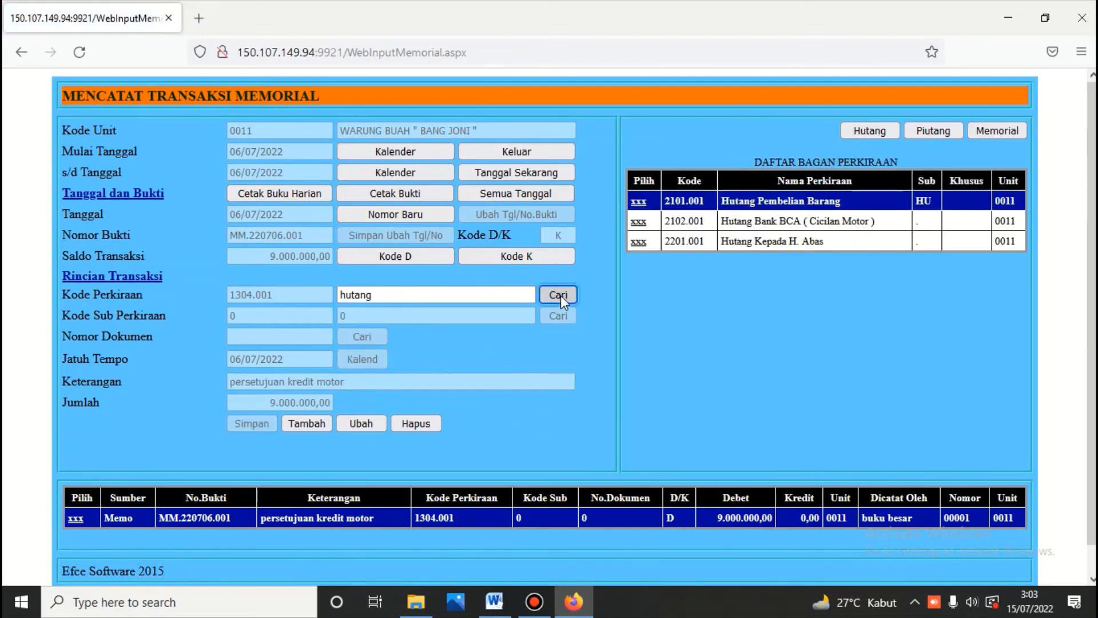
pyautogui.click(639, 223)
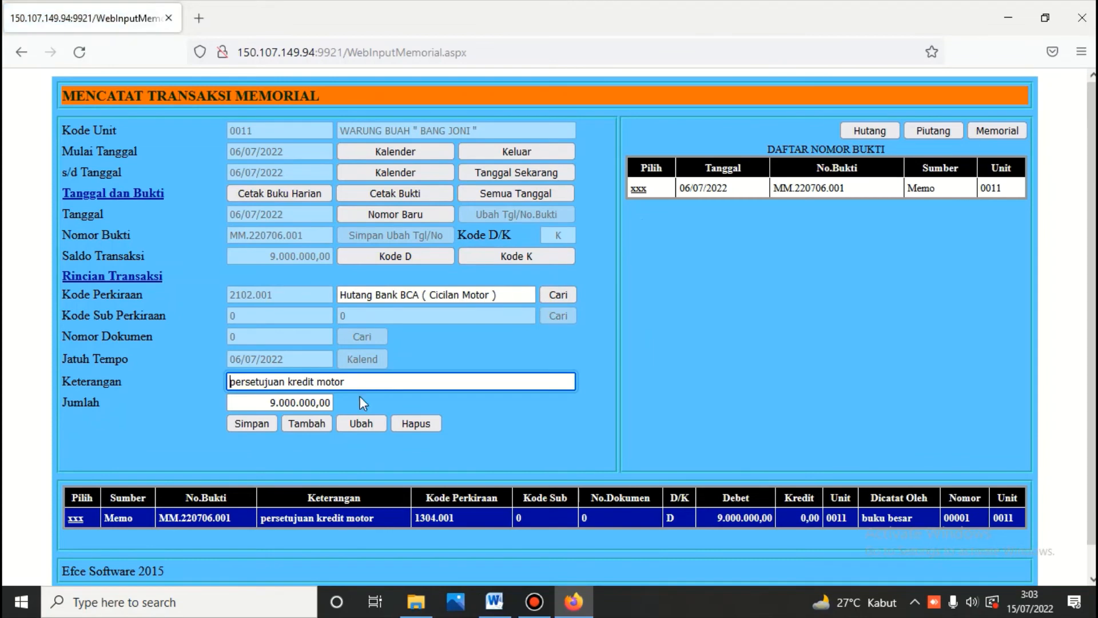
pyautogui.click(256, 424)
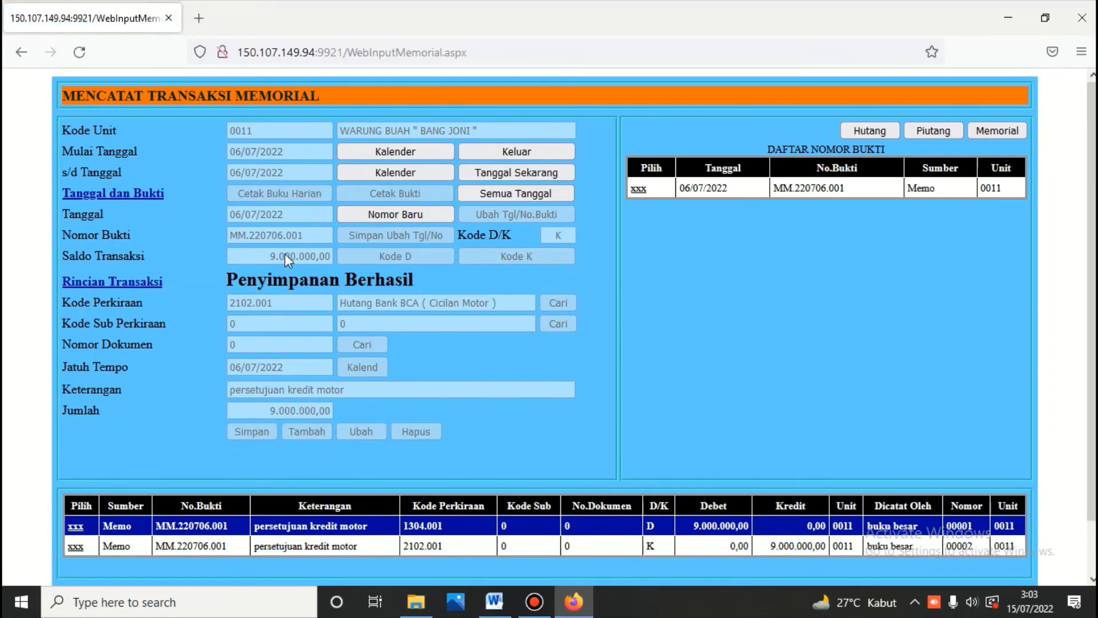
# Step: Print the Bukti Jurnal Umum for MM.220706.001, balanced at 9.000.000,00, and exit to the ledger menu
pyautogui.click(639, 188)
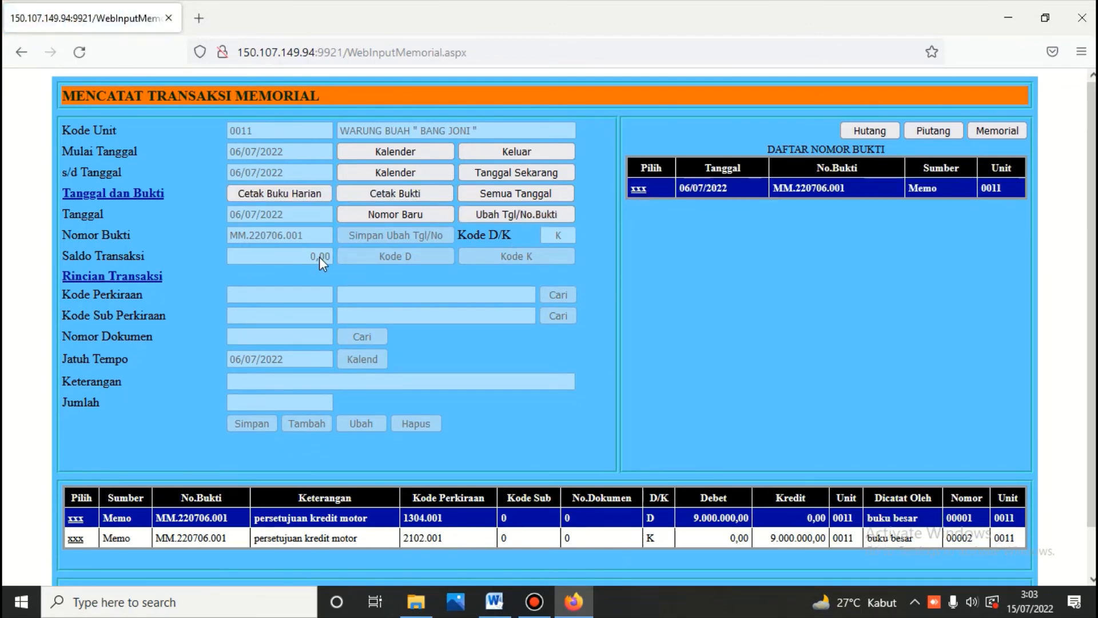
pyautogui.click(423, 194)
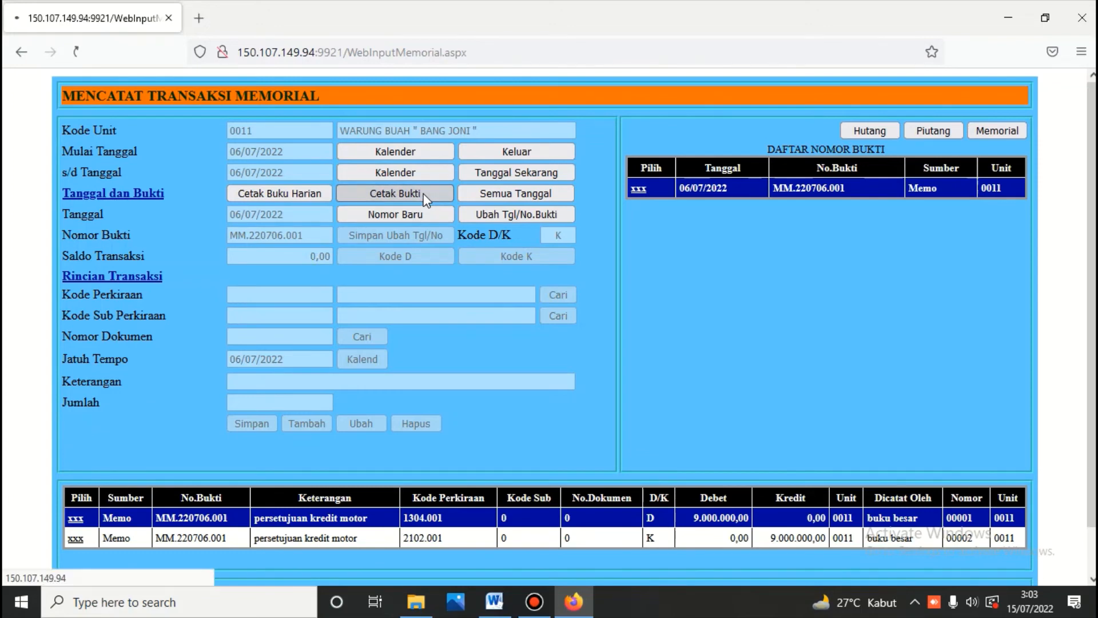
pyautogui.scroll(-7, 423, 193)
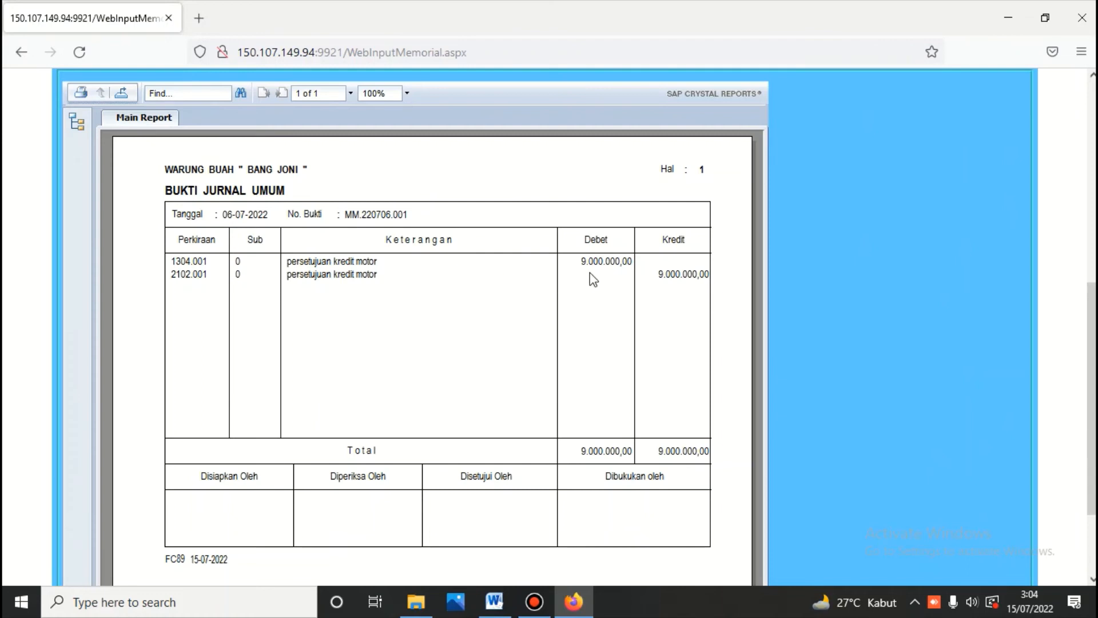
pyautogui.scroll(2, 623, 276)
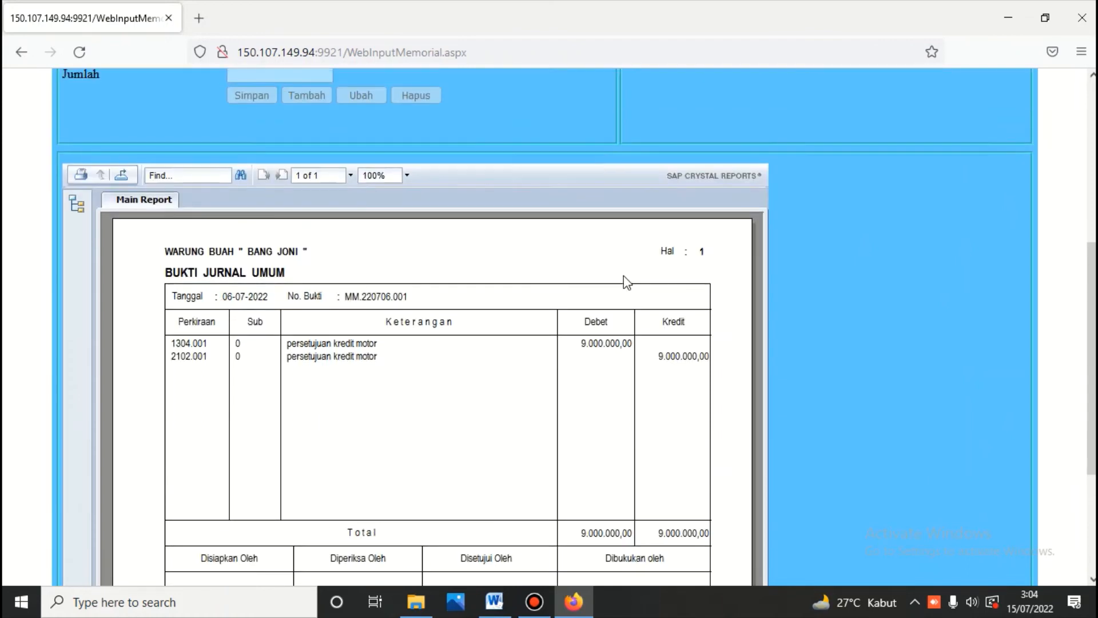
pyautogui.scroll(5, 571, 306)
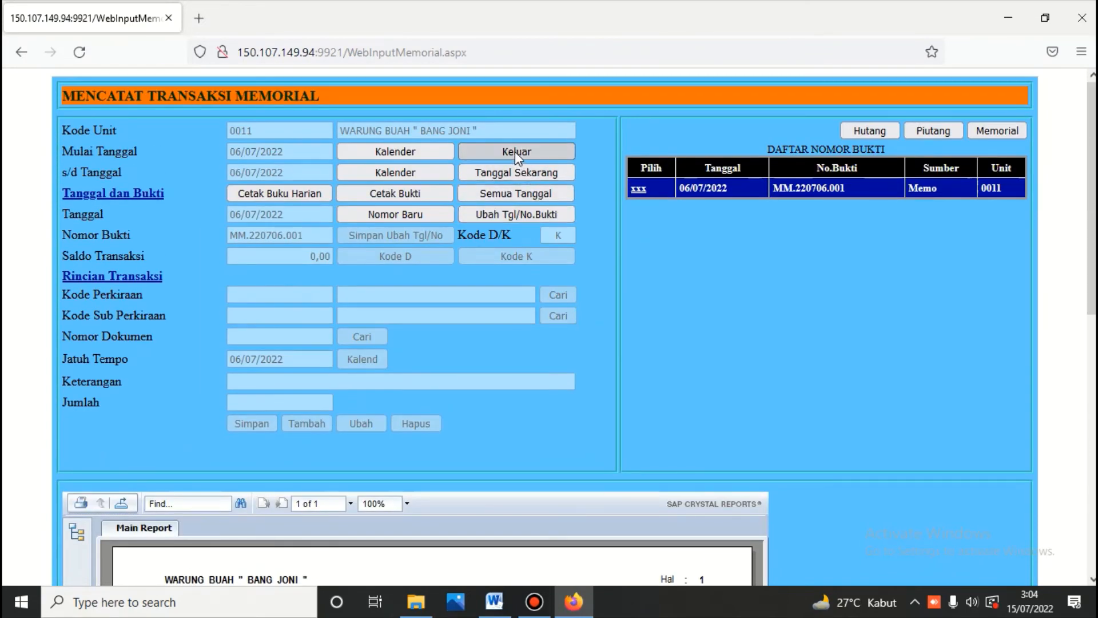
pyautogui.click(516, 152)
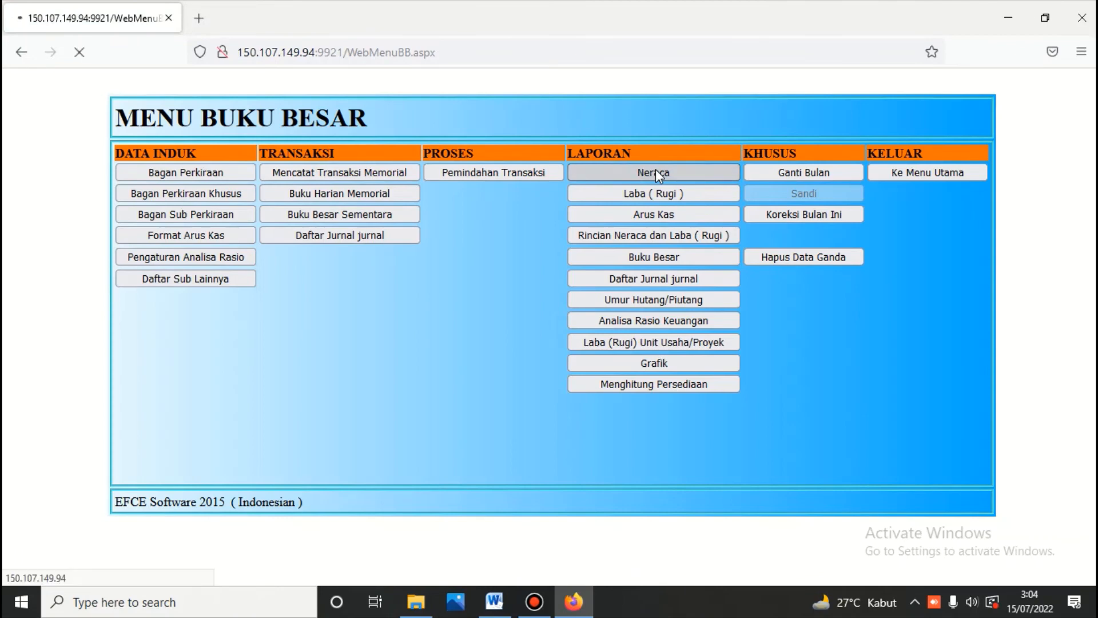
# Step: Generate the Neraca scontro as of 06-07-2022, now including Hutang Bank 9.000.000,00
pyautogui.click(656, 172)
pyautogui.click(602, 184)
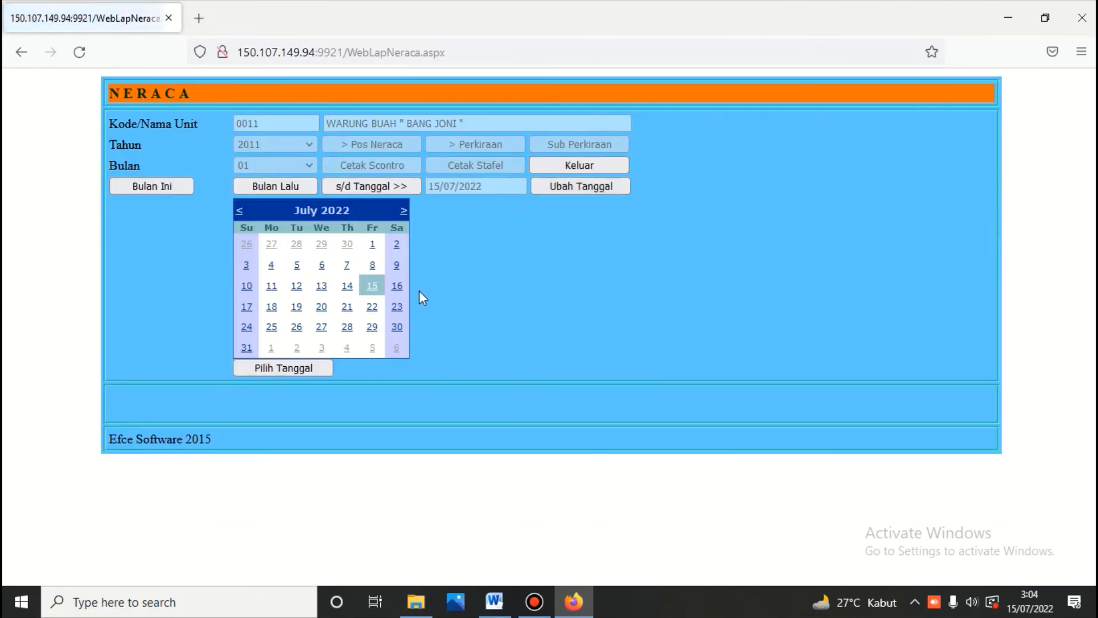
pyautogui.click(324, 267)
pyautogui.click(382, 187)
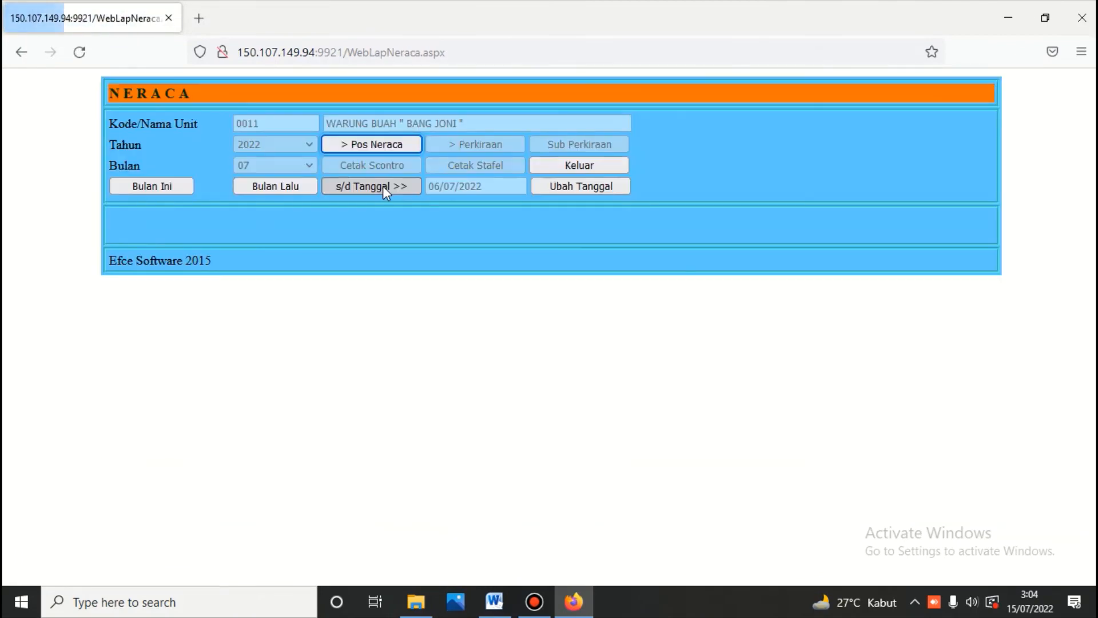
pyautogui.click(381, 146)
pyautogui.click(388, 169)
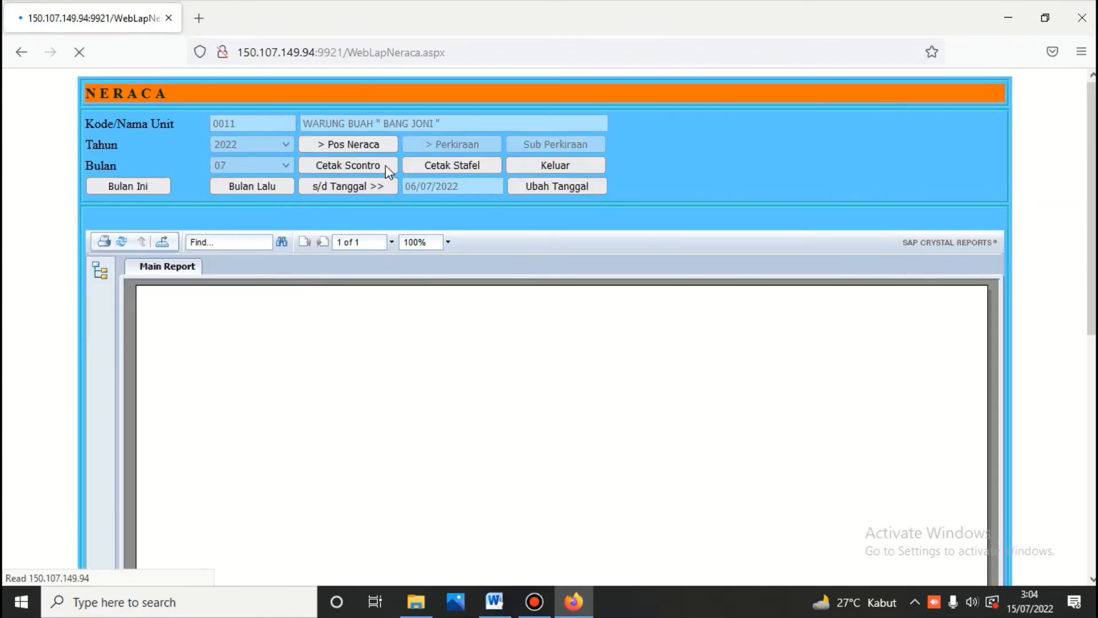
pyautogui.scroll(-5, 456, 382)
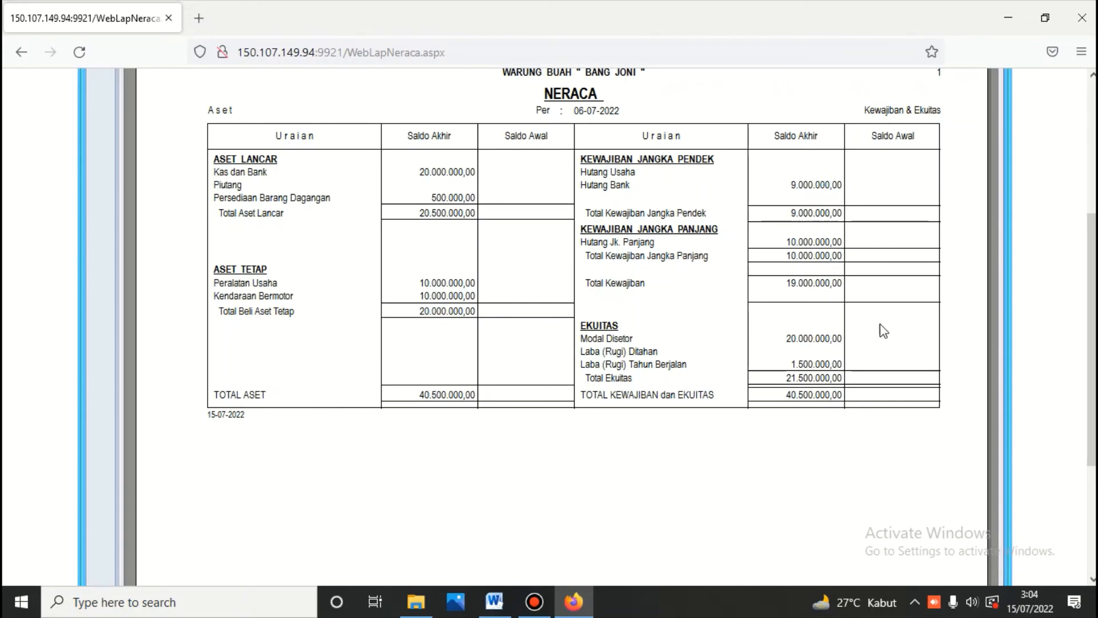
# Step: Locate the workbook's NERACA table totalling 40.500.000, then bring back the EFCE Neraca report
pyautogui.click(495, 606)
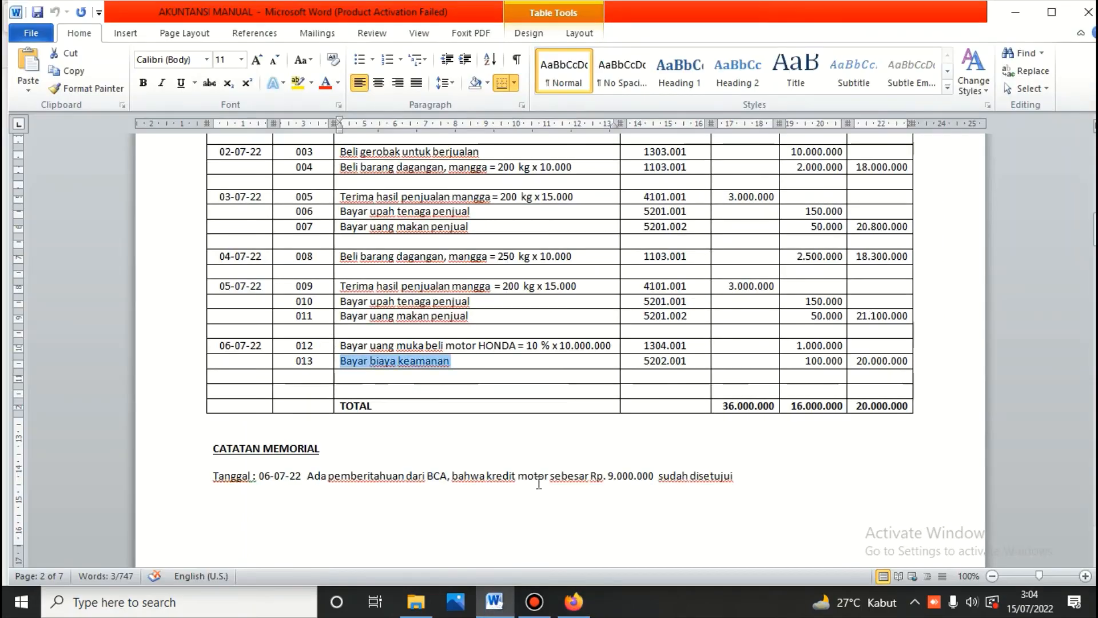
pyautogui.scroll(-3, 539, 481)
pyautogui.scroll(-20, 552, 450)
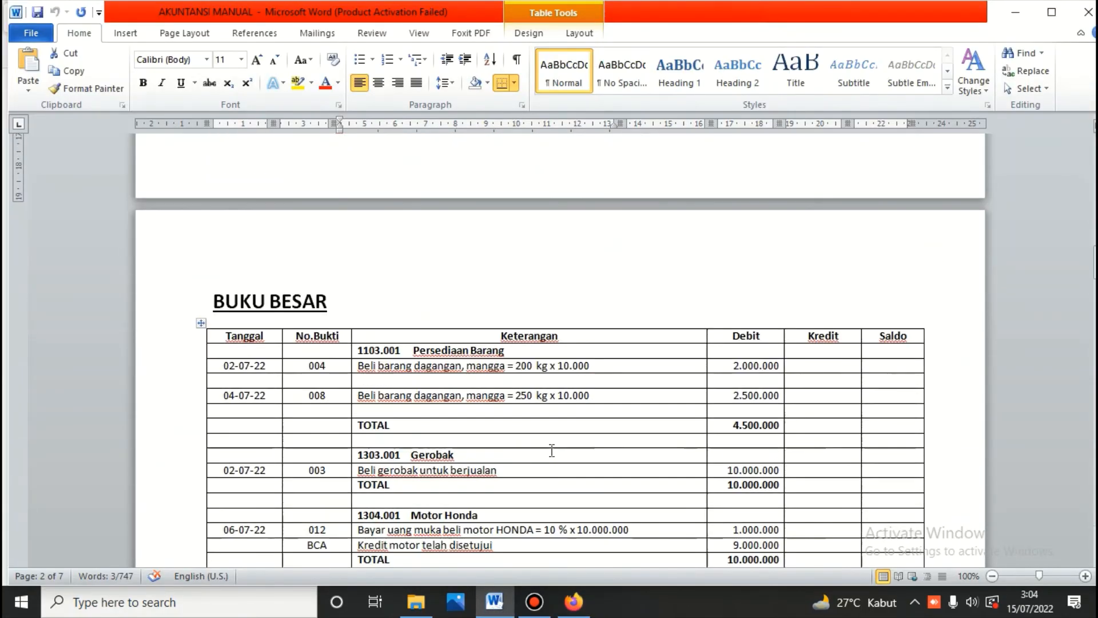
pyautogui.scroll(-20, 552, 450)
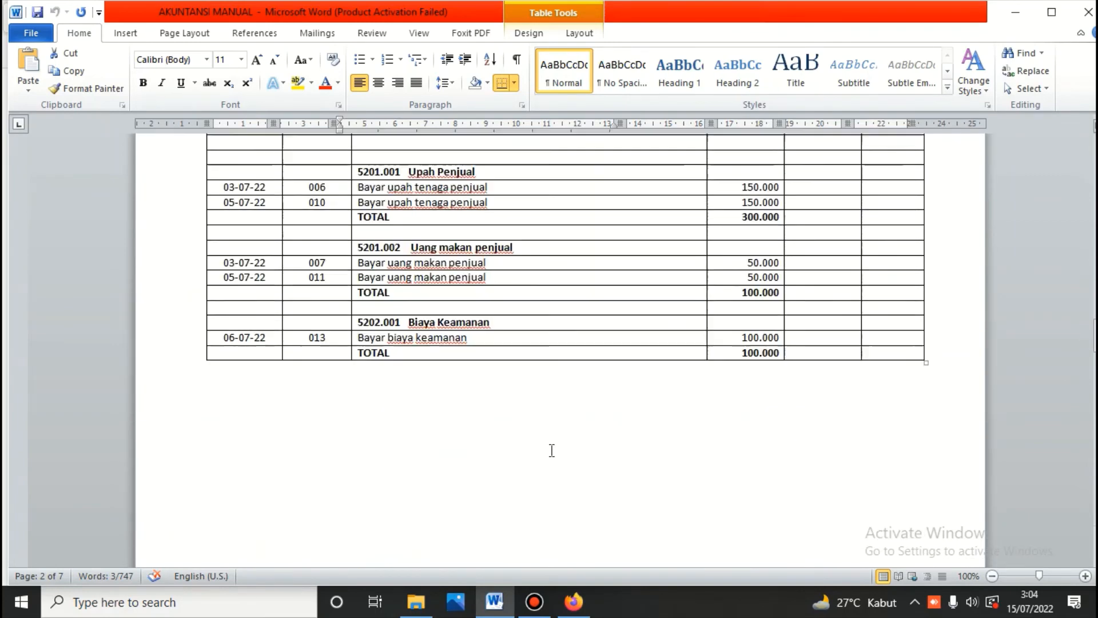
pyautogui.scroll(-15, 550, 450)
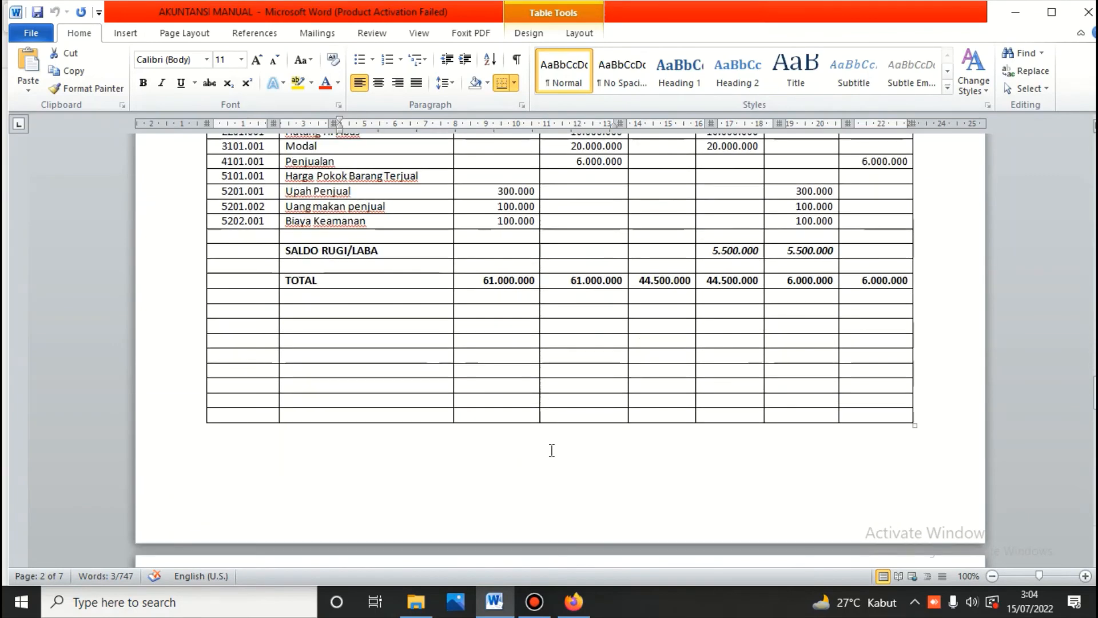
pyautogui.scroll(-8, 550, 451)
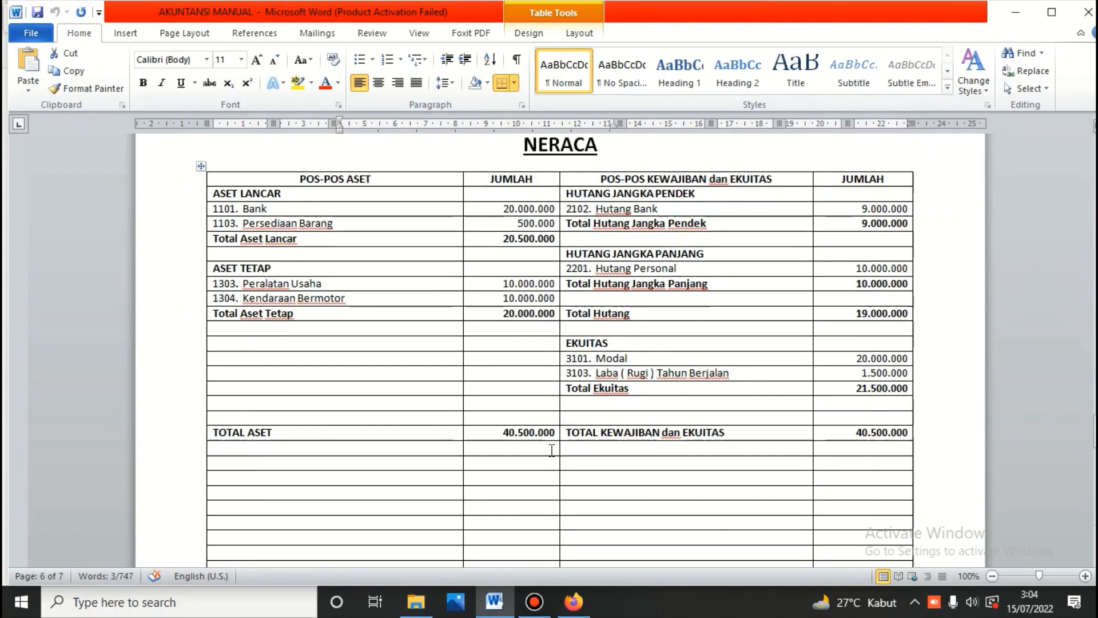
pyautogui.click(581, 610)
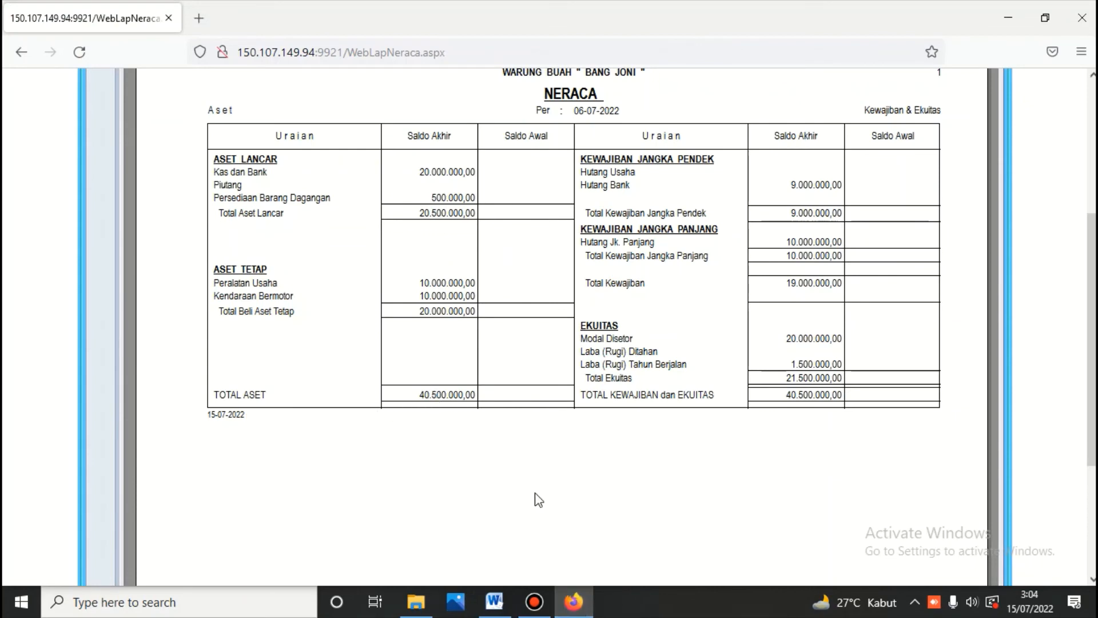
pyautogui.click(495, 604)
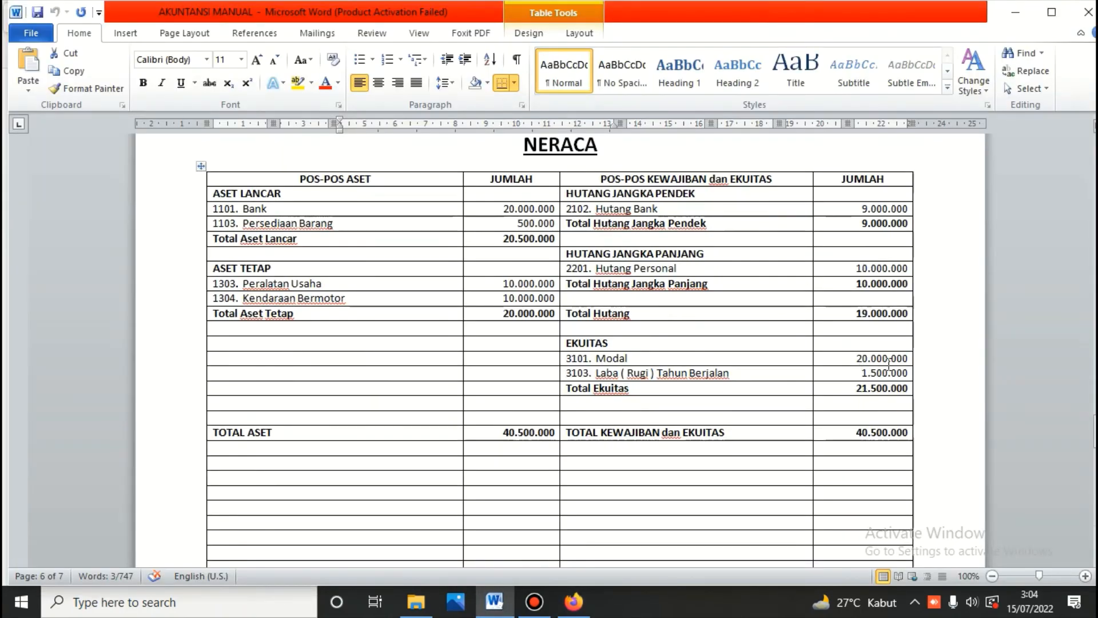
pyautogui.click(574, 602)
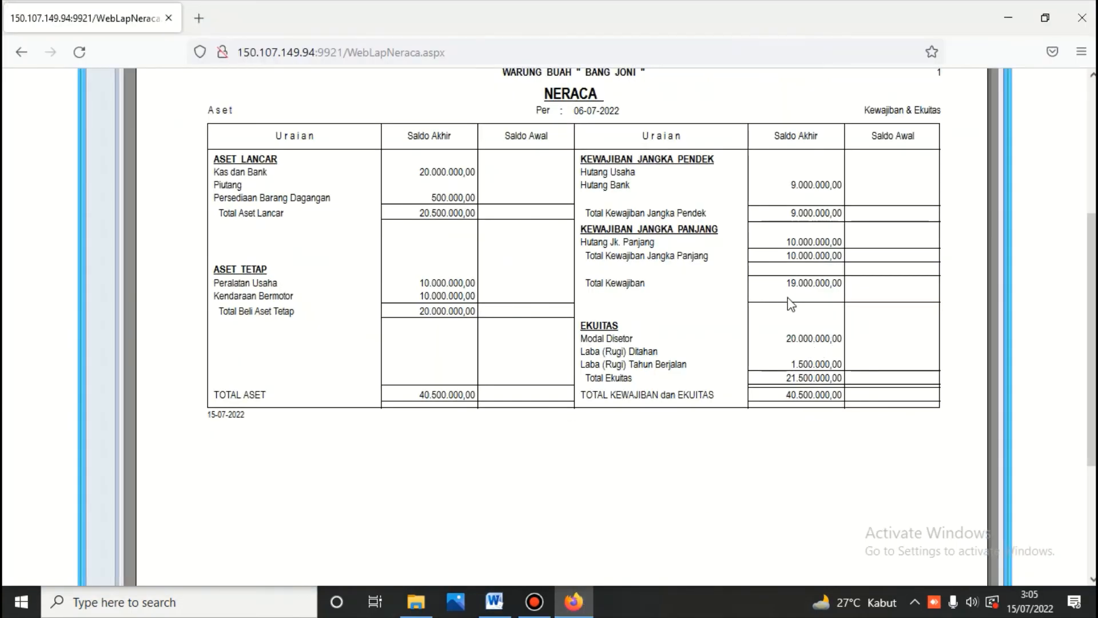
pyautogui.click(496, 602)
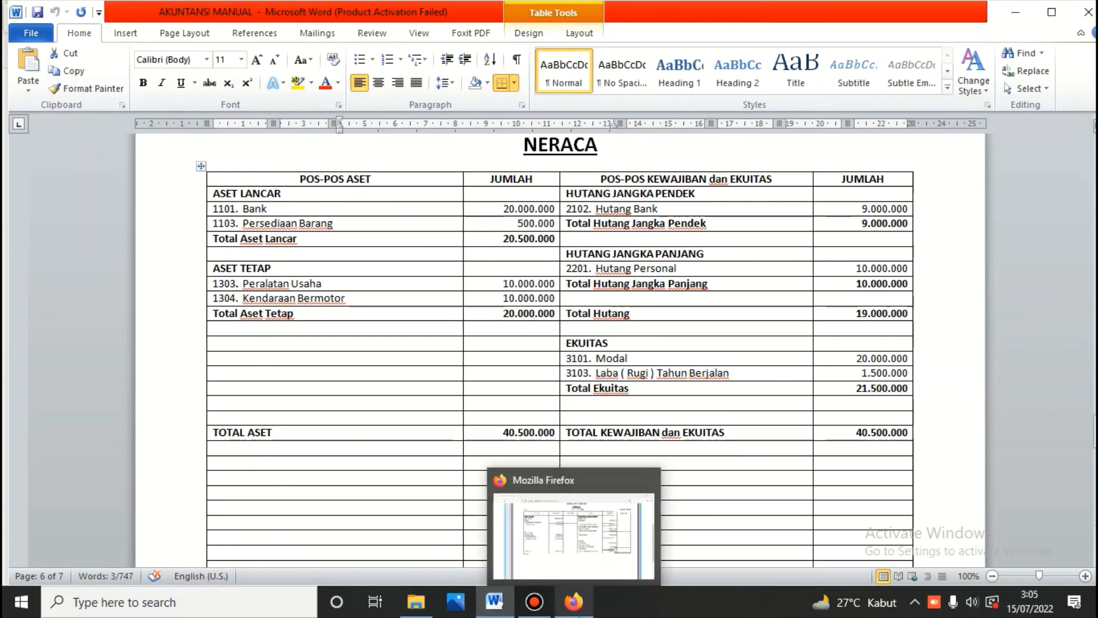
pyautogui.click(574, 603)
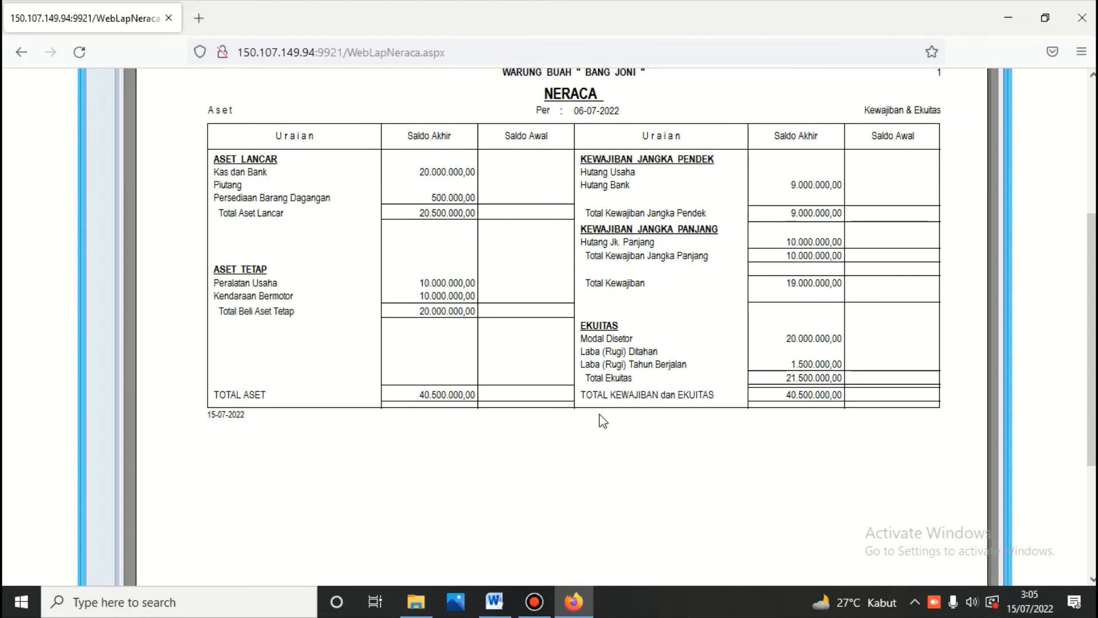
pyautogui.scroll(5, 603, 421)
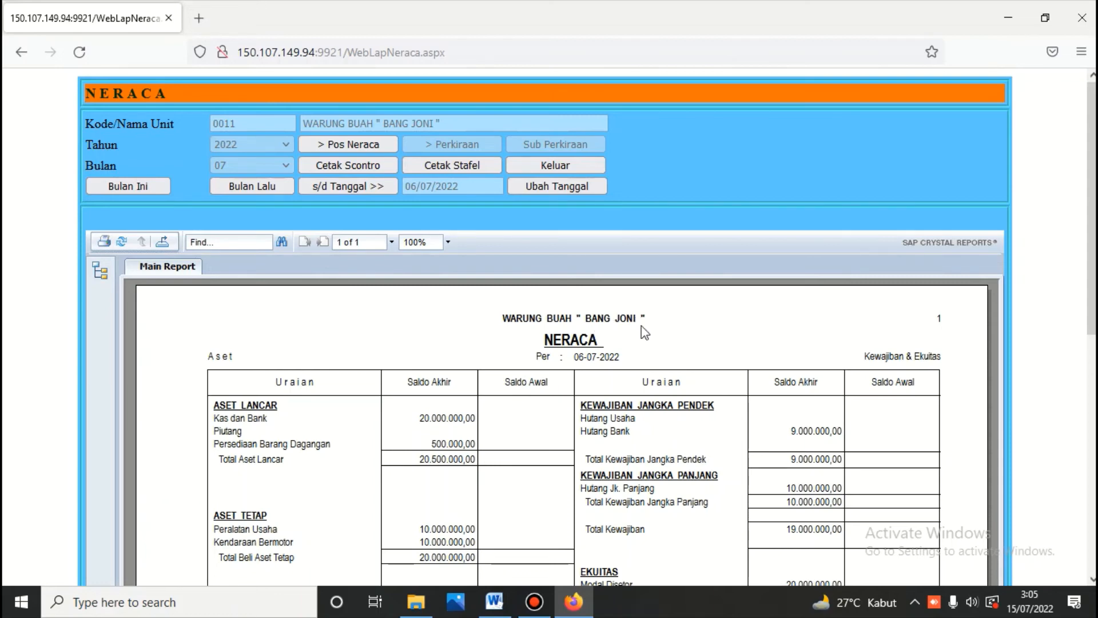
# Step: Print the Laba (Rugi) report through 06/07/2022 with percentages
pyautogui.click(569, 169)
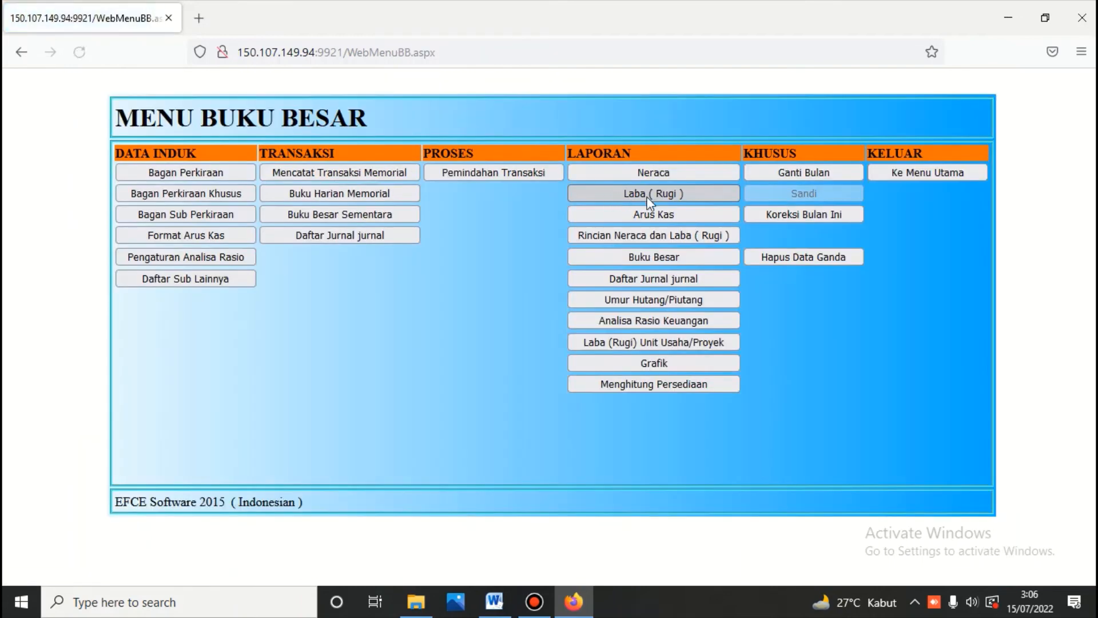
pyautogui.click(645, 192)
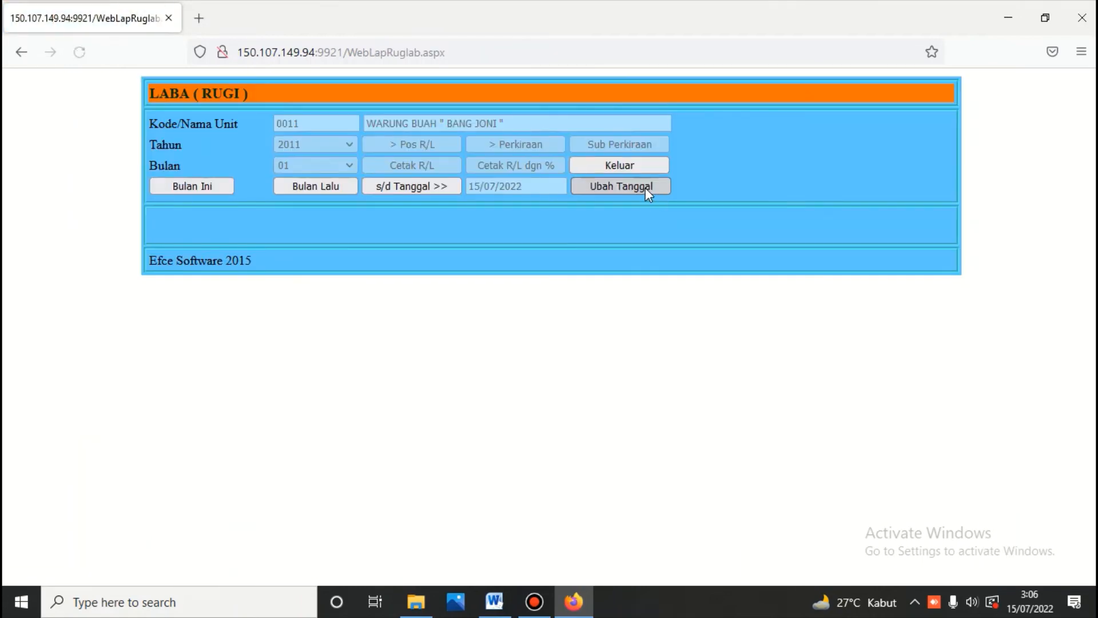
pyautogui.click(646, 188)
pyautogui.click(362, 265)
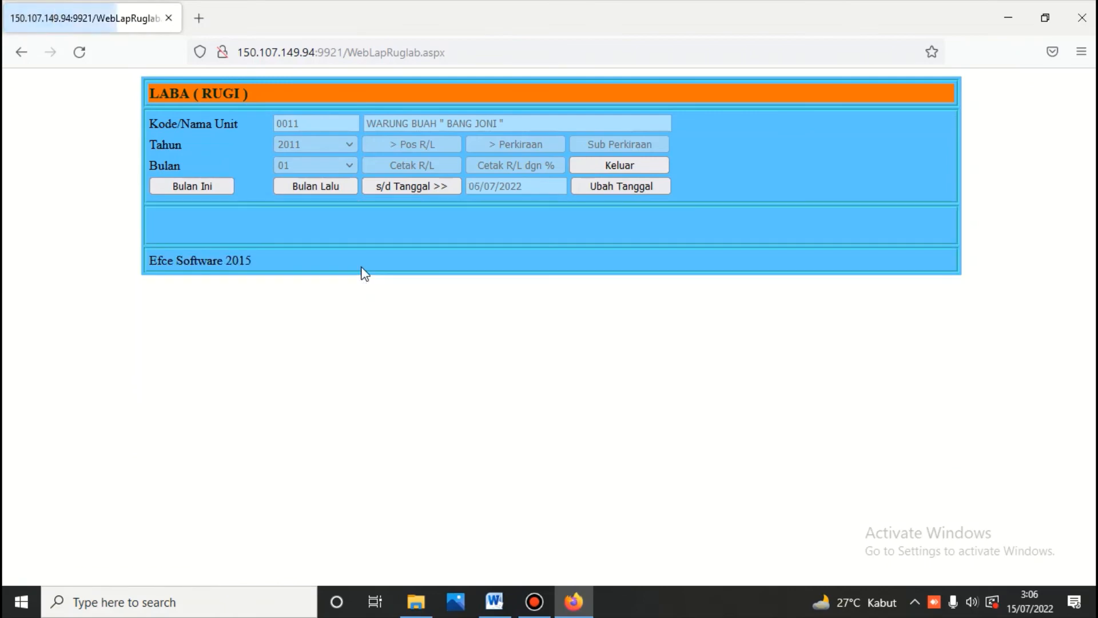
pyautogui.click(411, 188)
pyautogui.click(413, 149)
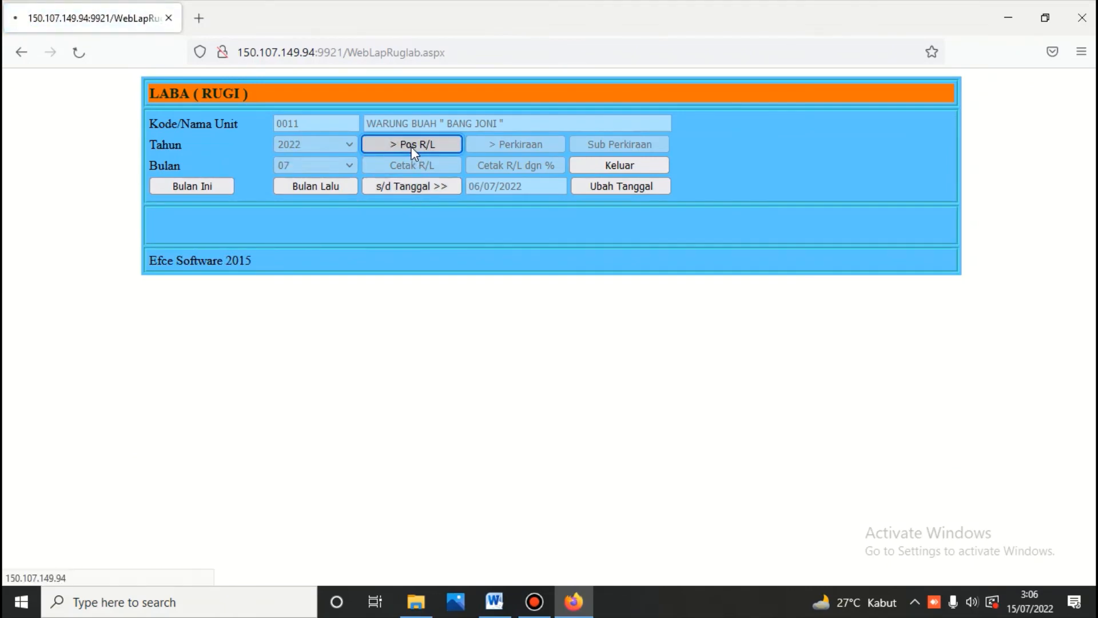
pyautogui.click(477, 164)
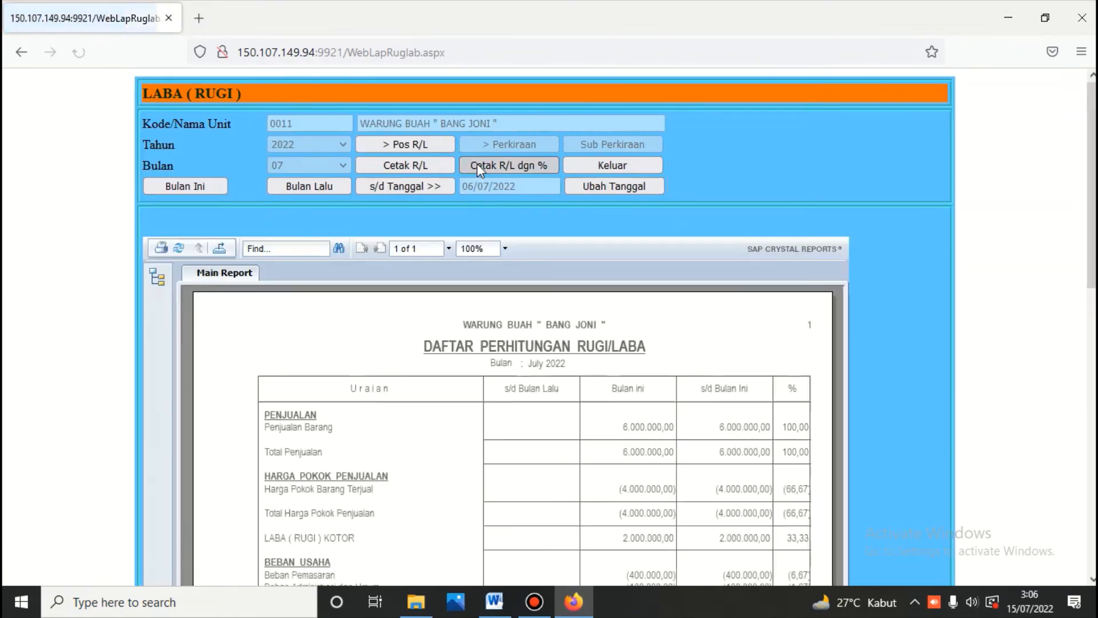
pyautogui.scroll(-5, 477, 166)
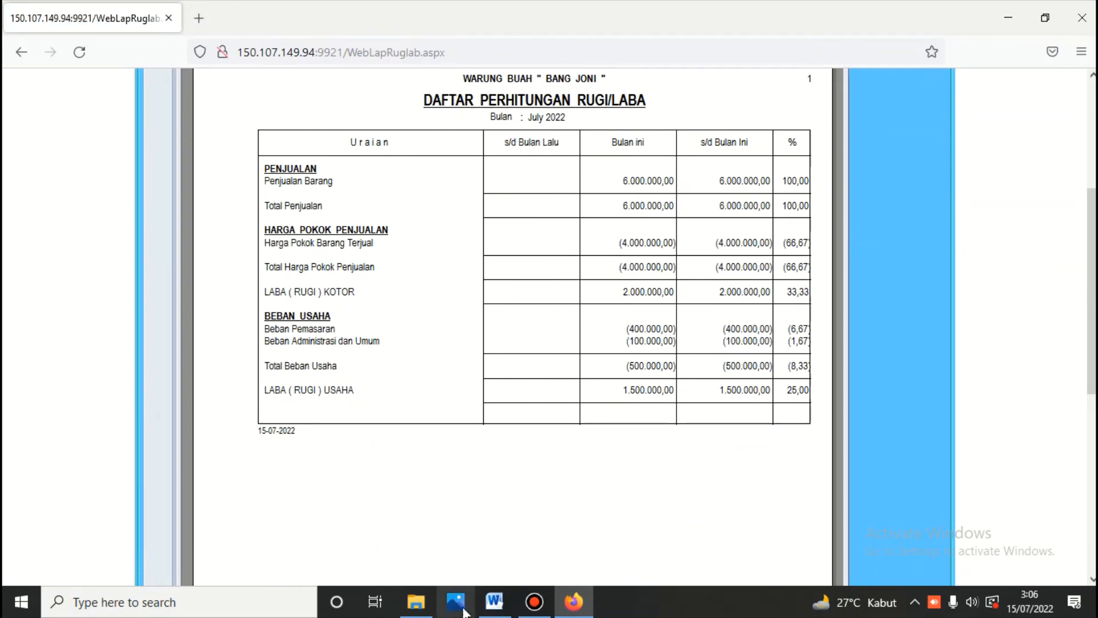
# Step: Compare the report's 1.500.000 operating profit against the Word PERHITUNGAN RUGI/LABA table
pyautogui.click(494, 602)
pyautogui.scroll(-7, 490, 465)
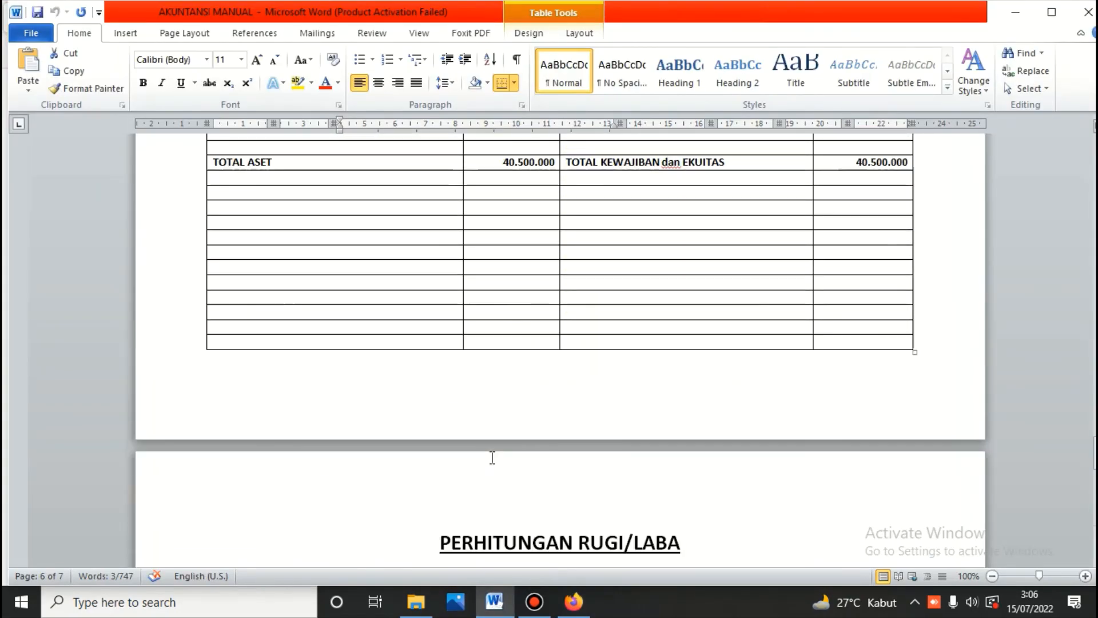
pyautogui.scroll(-10, 492, 458)
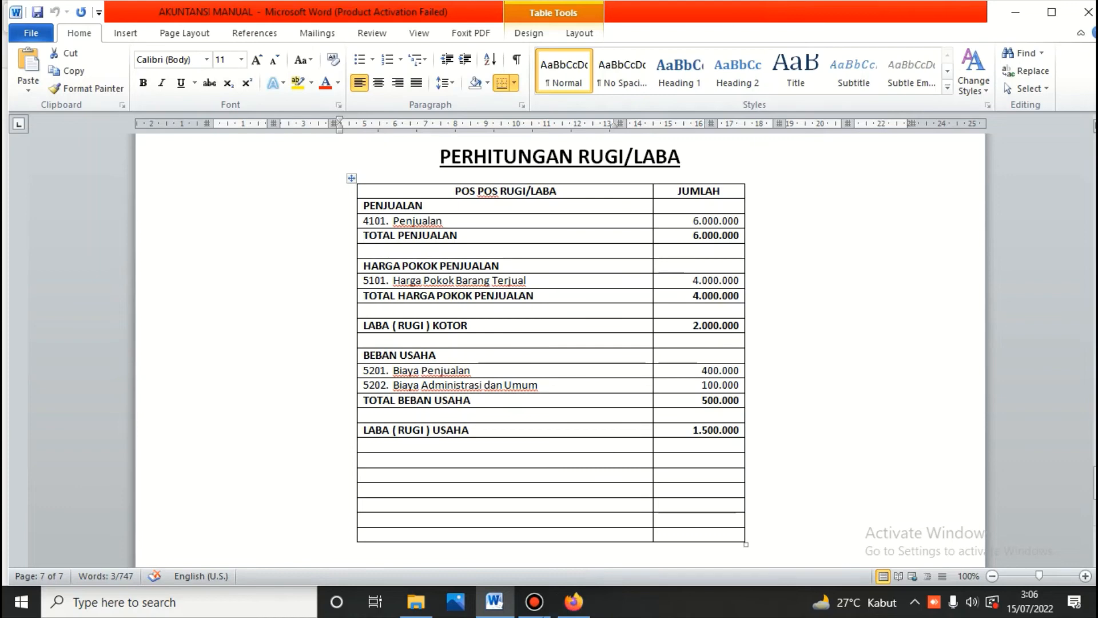
pyautogui.click(574, 601)
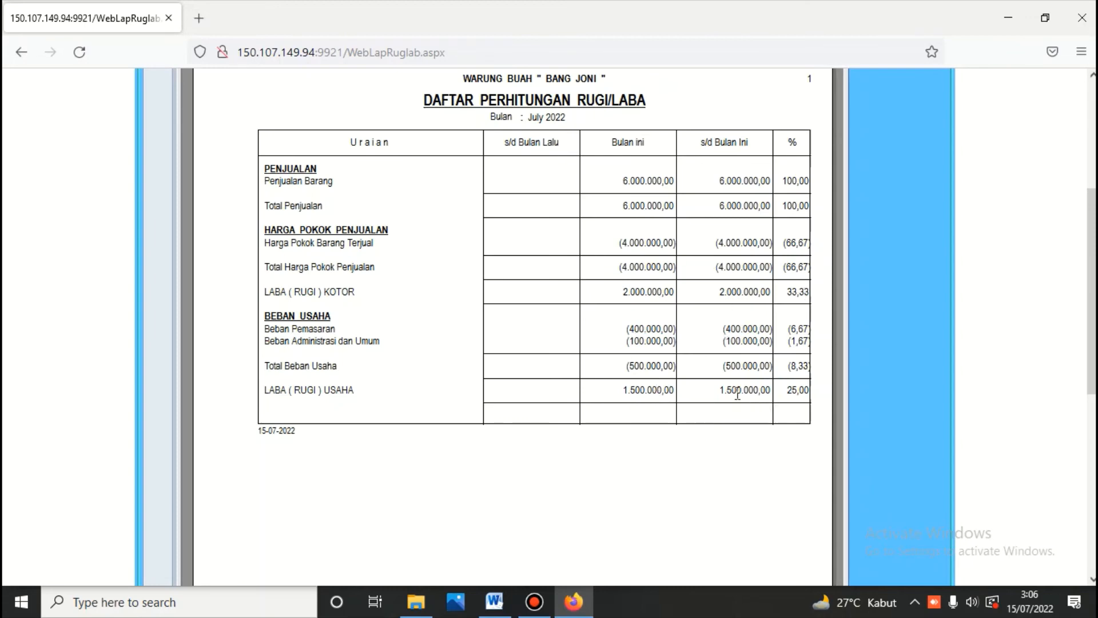
pyautogui.click(494, 602)
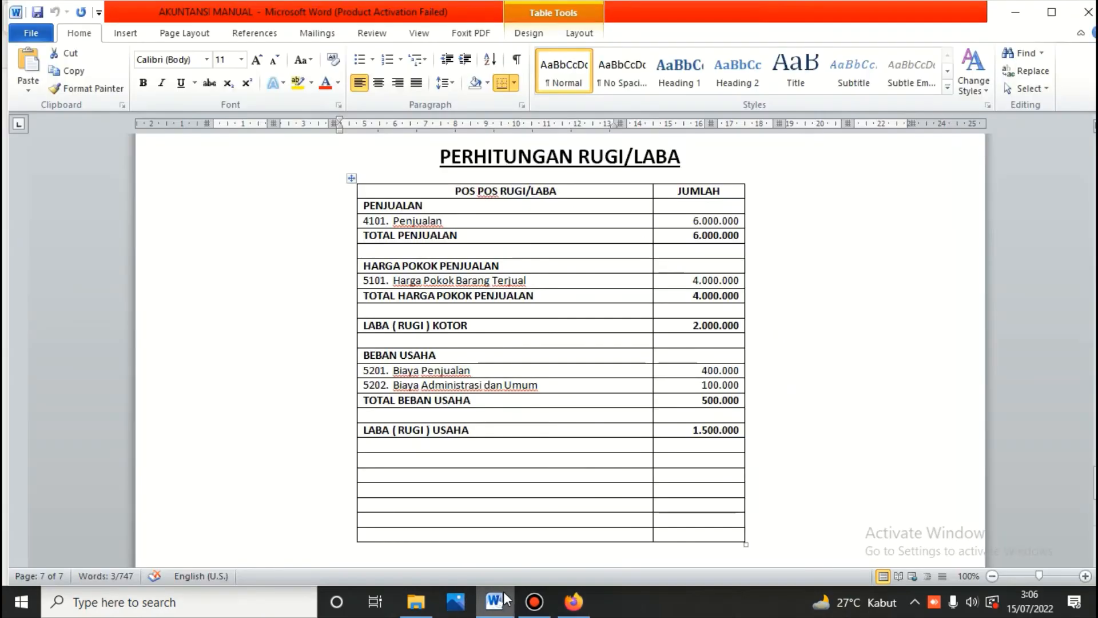
pyautogui.click(573, 601)
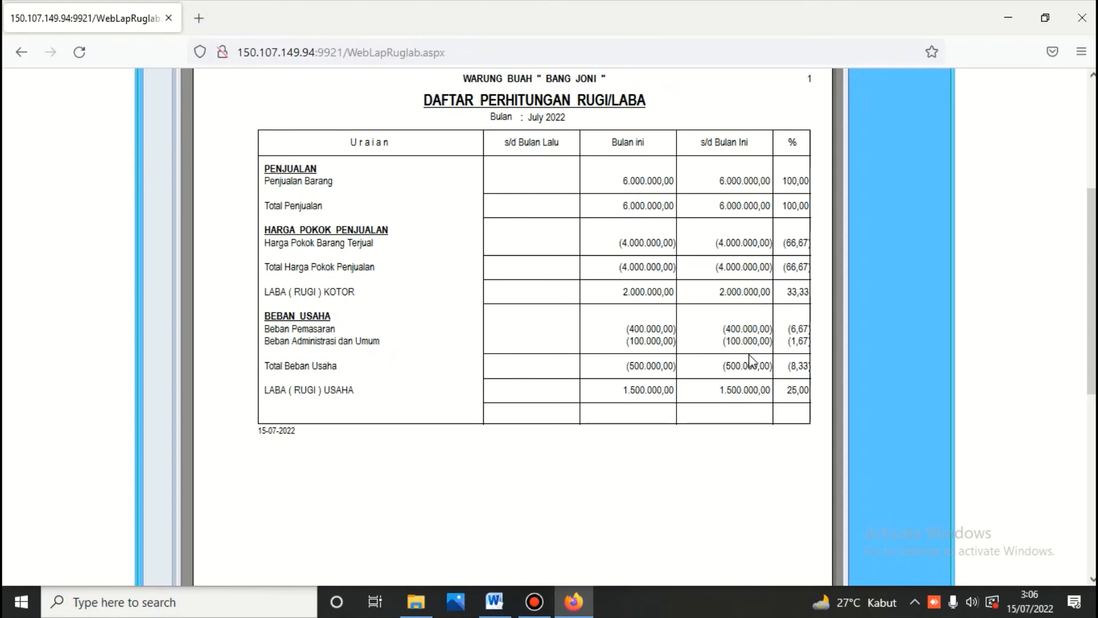
pyautogui.scroll(5, 500, 338)
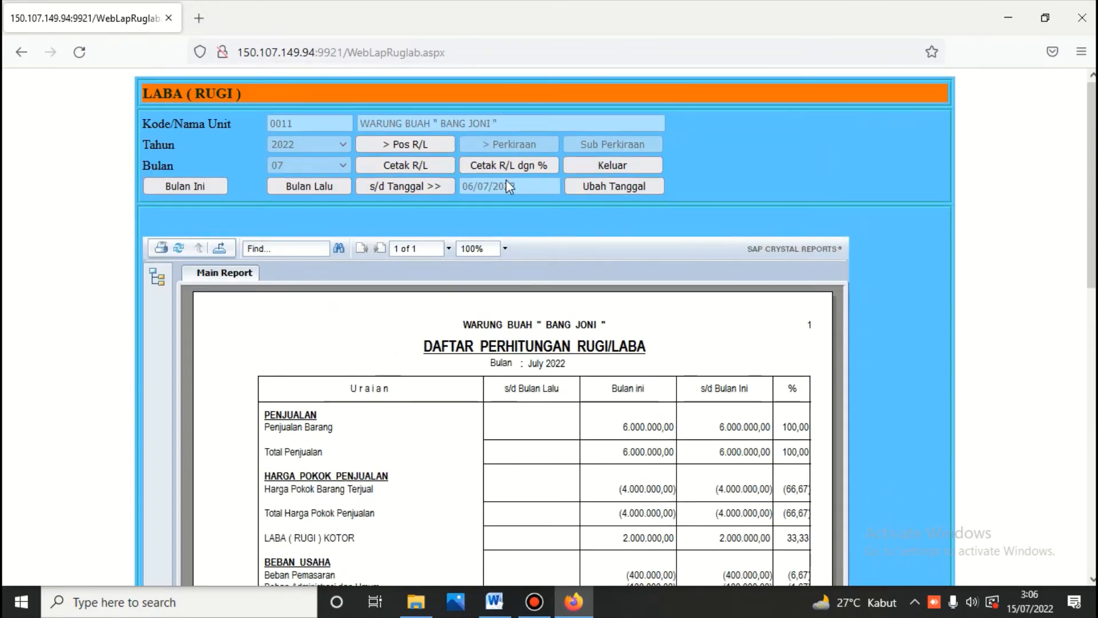
# Step: Print the Arus Kas report through 06-07-2022, showing a closing balance of 20.000.000,00
pyautogui.click(601, 164)
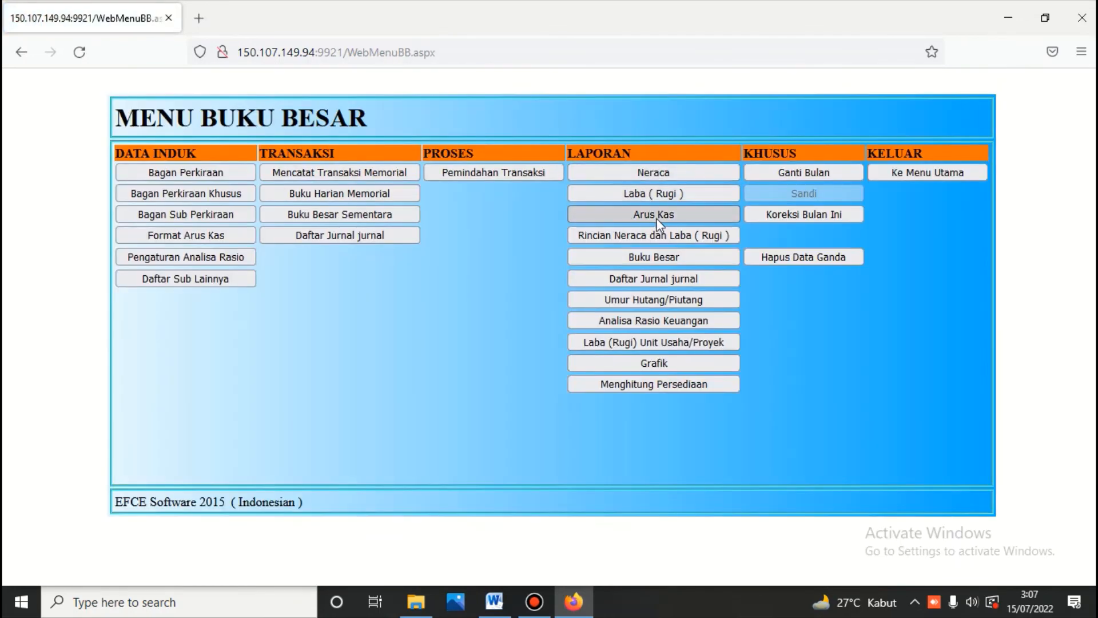
pyautogui.click(657, 217)
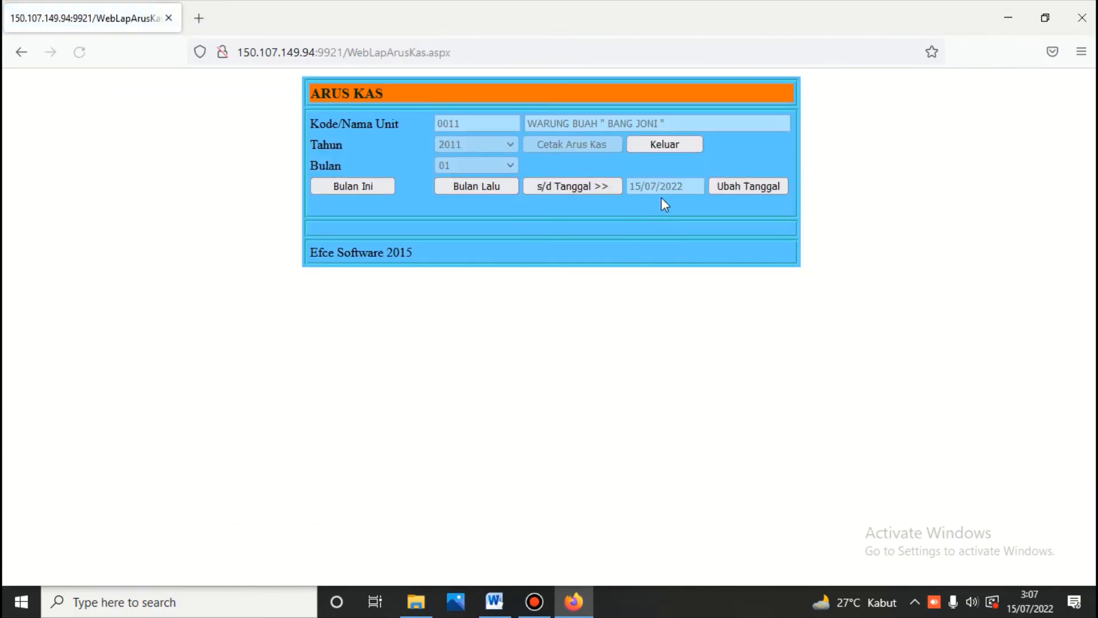
pyautogui.click(738, 189)
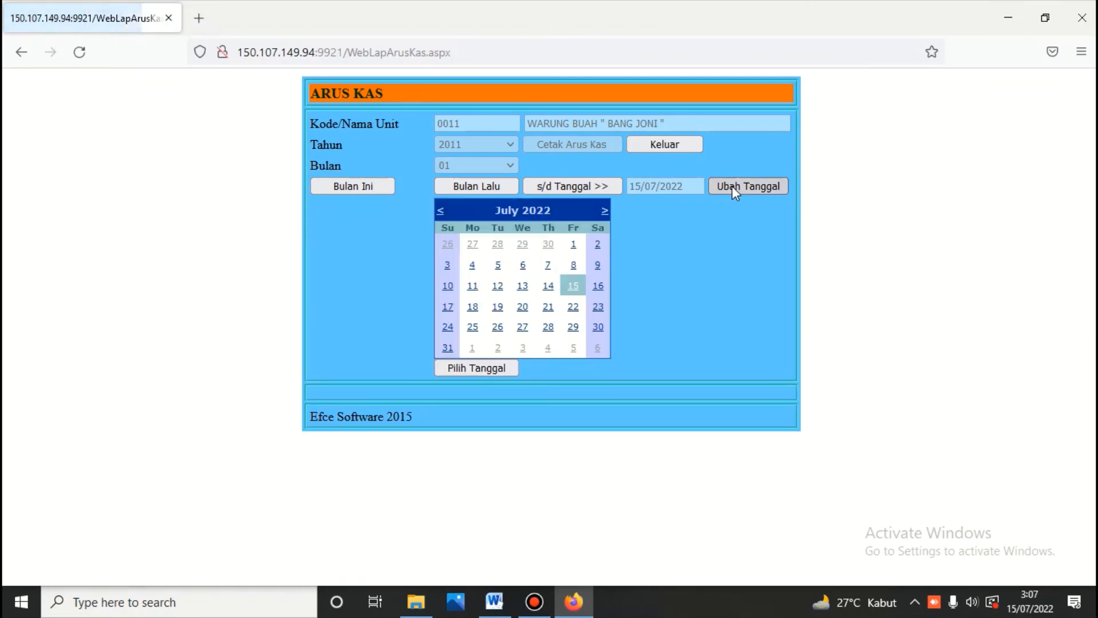
pyautogui.click(522, 266)
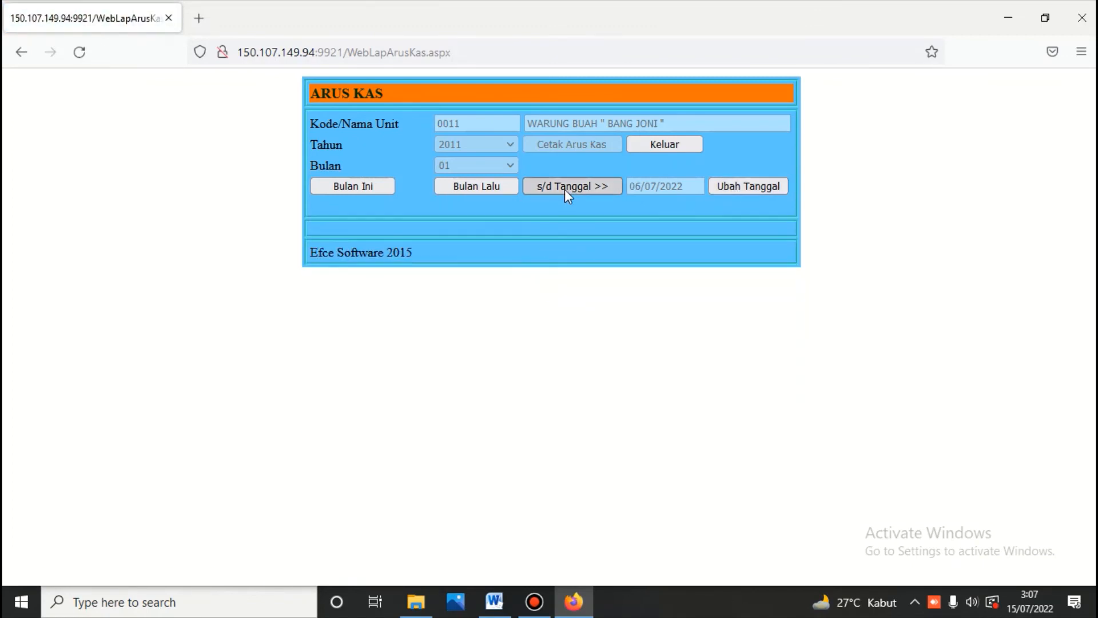
pyautogui.click(569, 144)
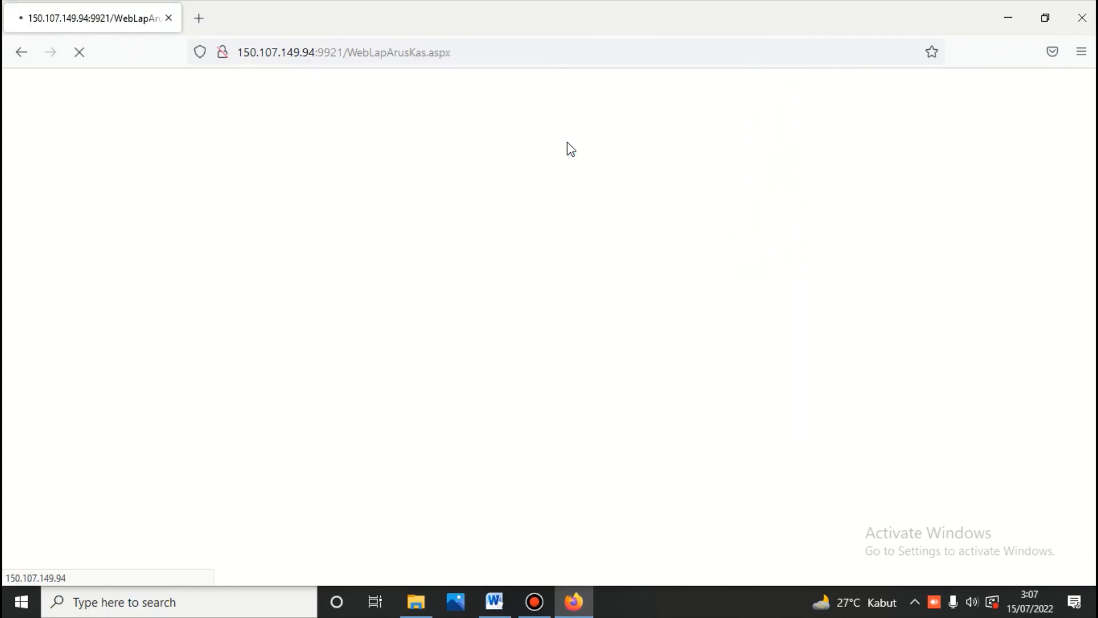
pyautogui.scroll(-3, 569, 144)
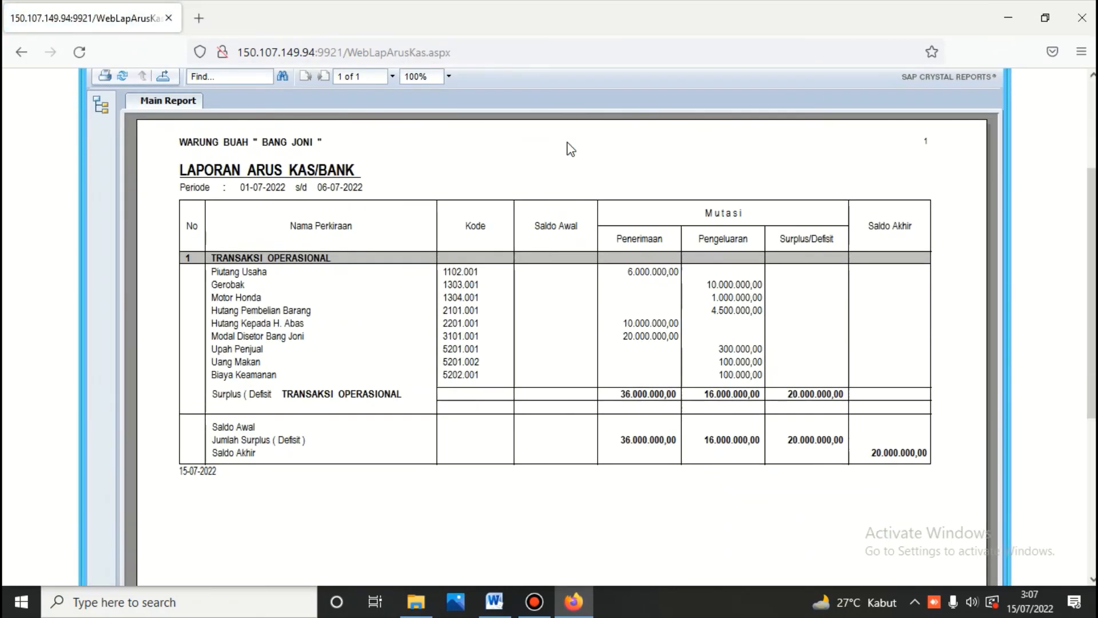
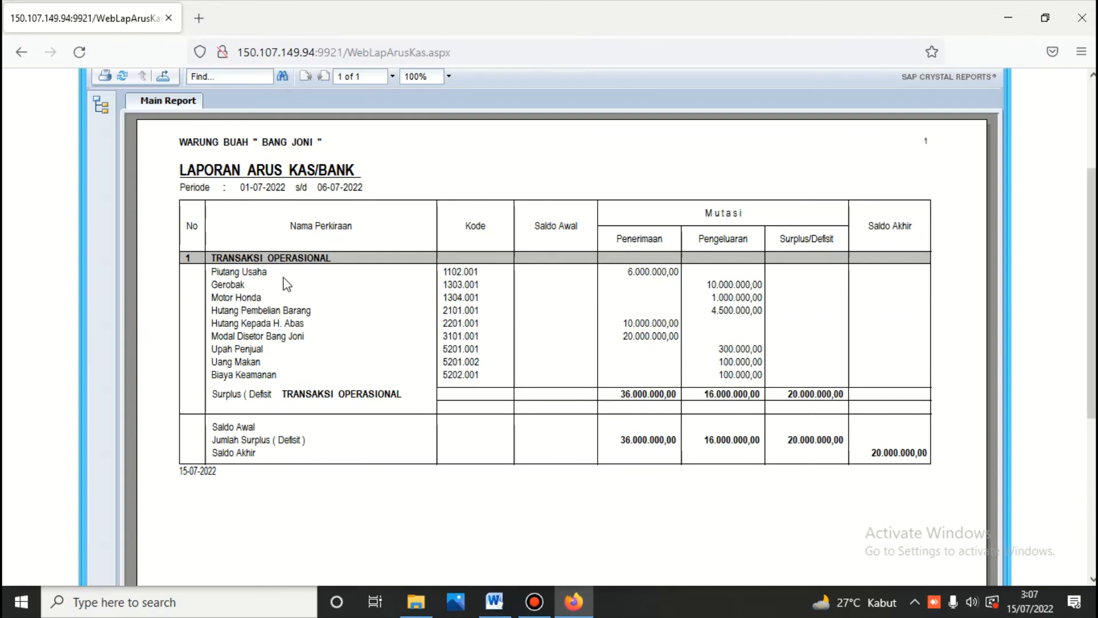
# Step: Exit the 01-07-2022 to 06-07-2022 Arus Kas report back to MENU BUKU BESAR
pyautogui.scroll(3, 368, 293)
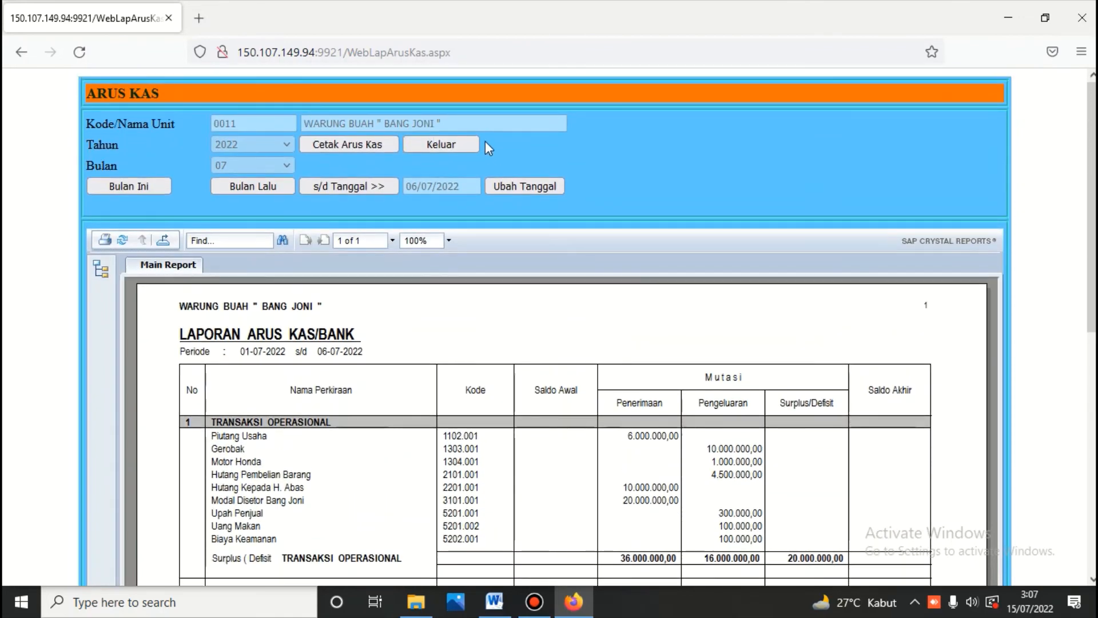
pyautogui.click(468, 146)
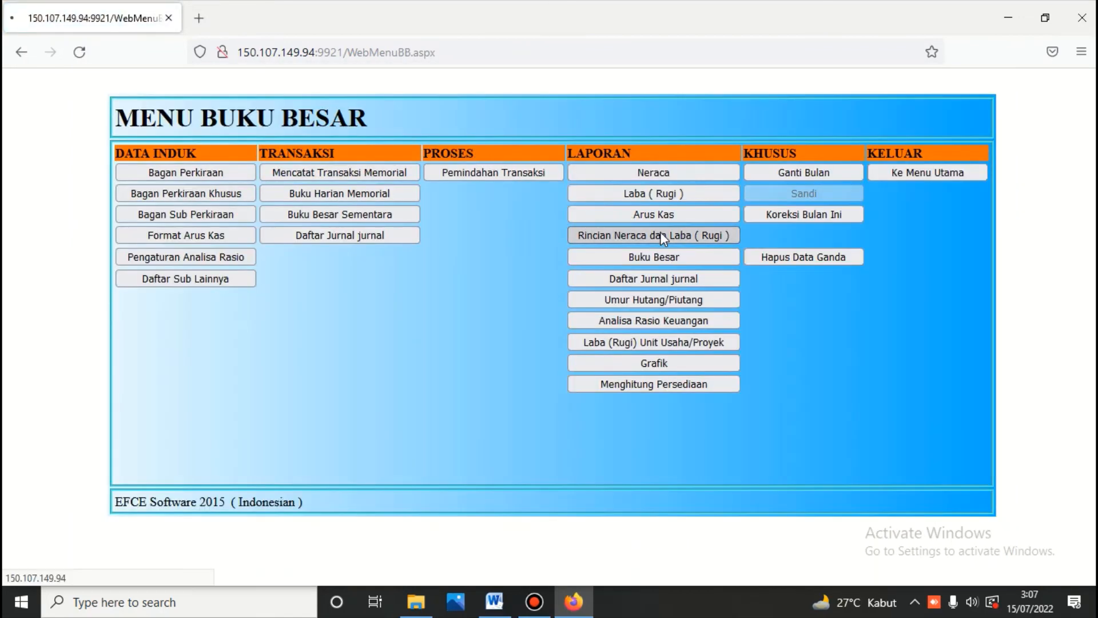
# Step: Generate the Rincian Neraca dan Laba (Rugi) report for 01-07-2022 through 06-07-2022
pyautogui.click(660, 232)
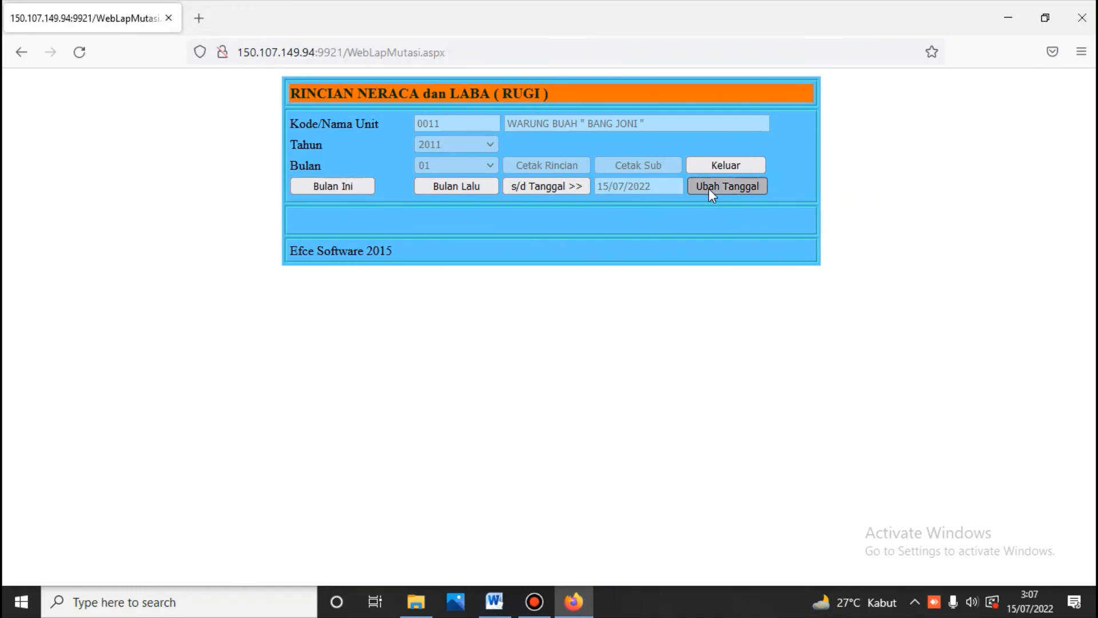
pyautogui.click(708, 187)
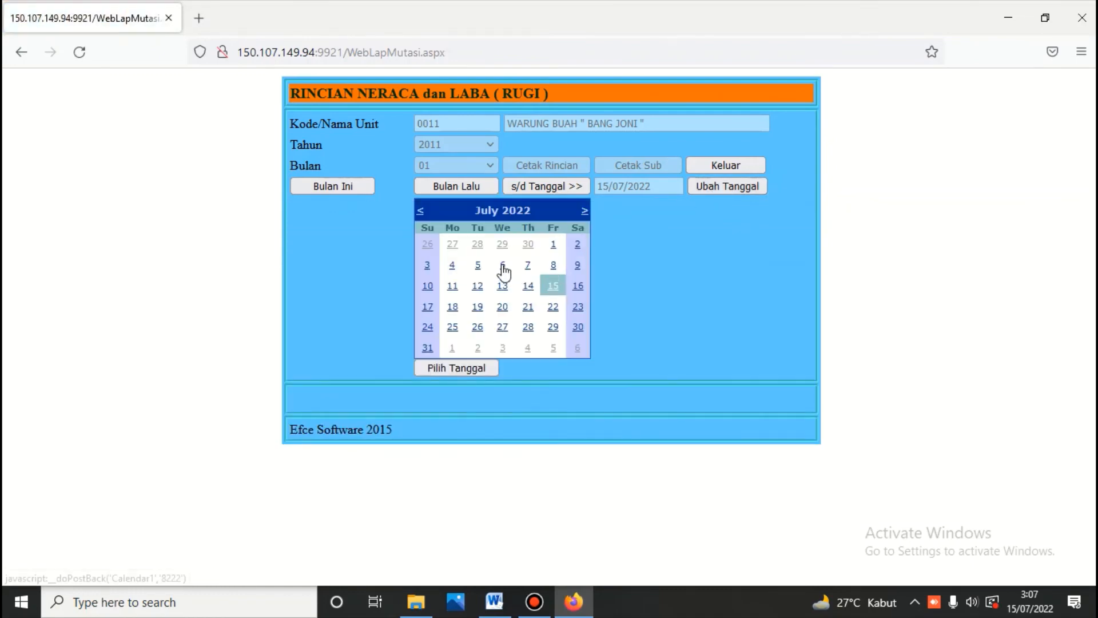
pyautogui.click(502, 265)
pyautogui.click(544, 186)
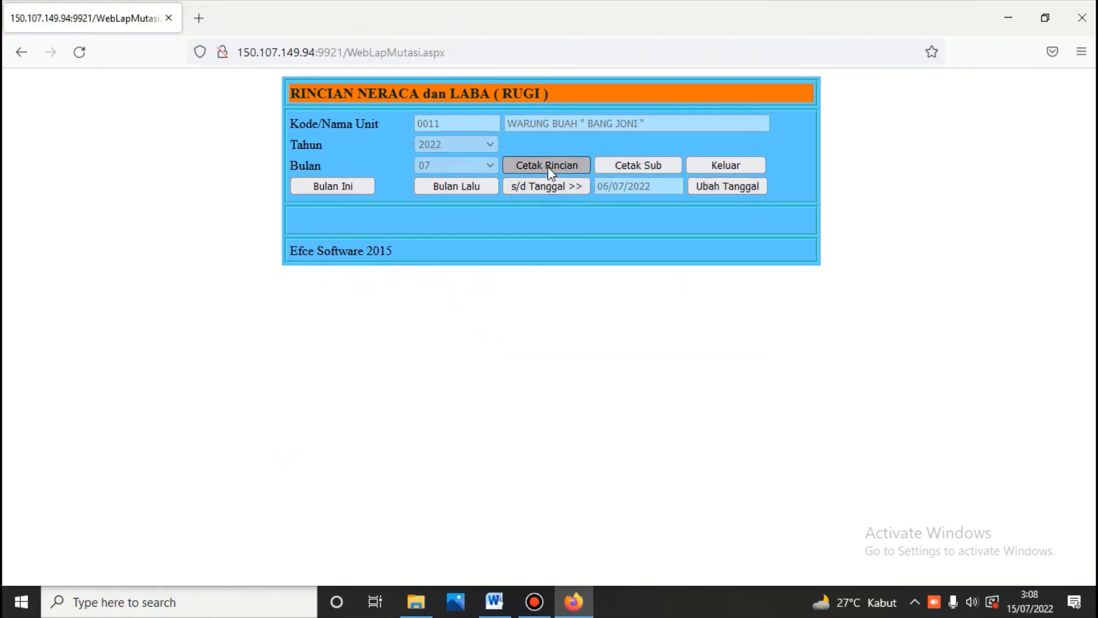
pyautogui.click(548, 165)
# Step: Jump to the report's last page and check the 75.500.000,00 debit and credit totals
pyautogui.scroll(-5, 550, 173)
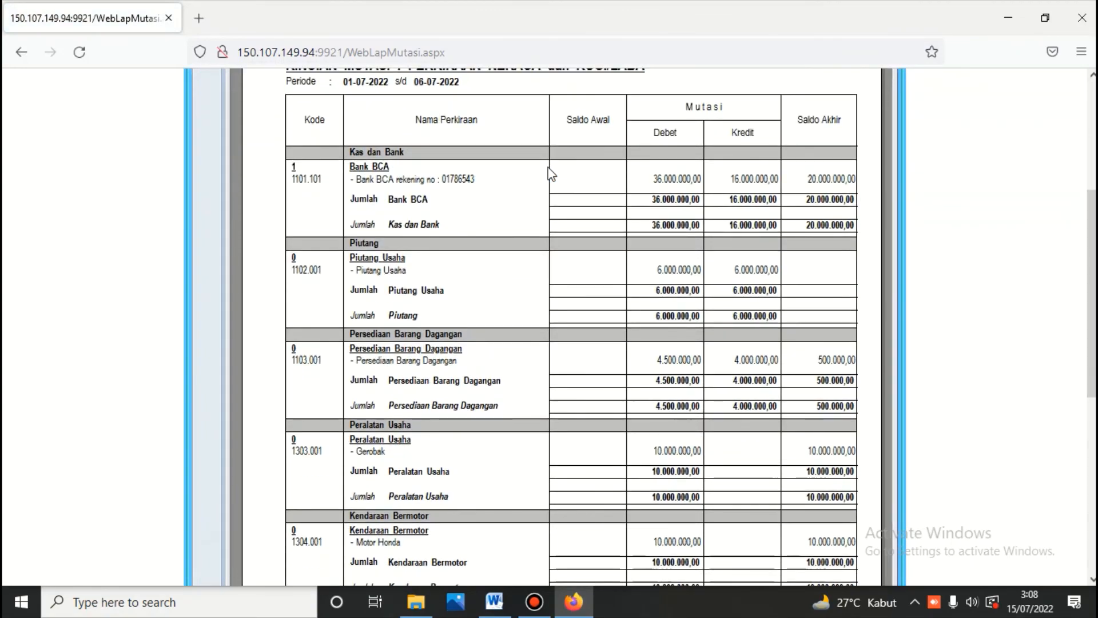
pyautogui.scroll(-5, 551, 174)
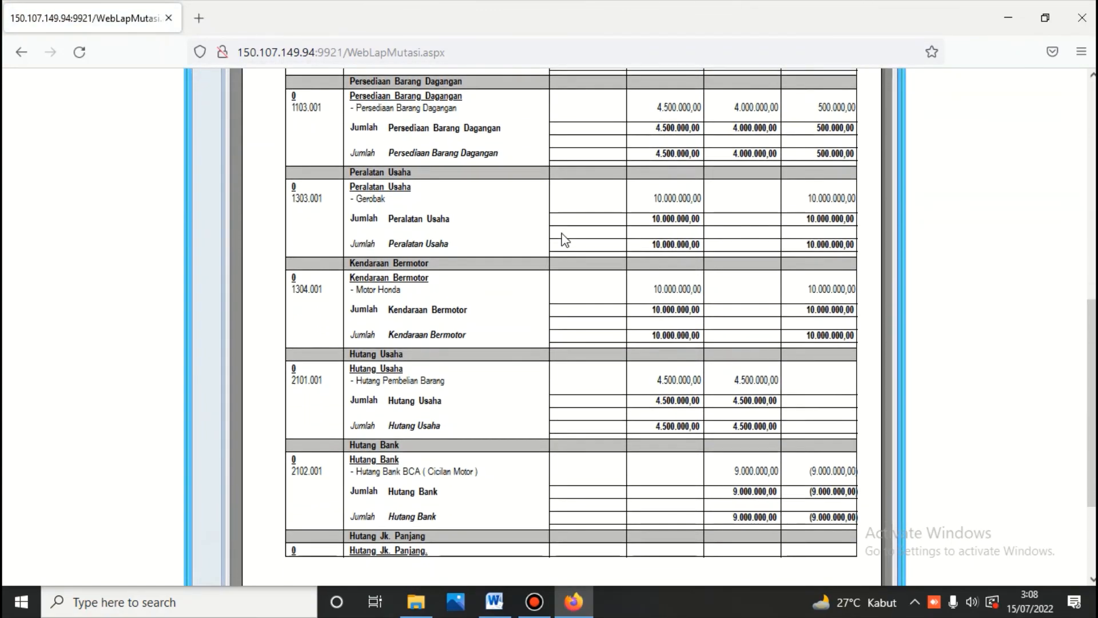
pyautogui.scroll(-3, 519, 319)
pyautogui.scroll(7, 517, 316)
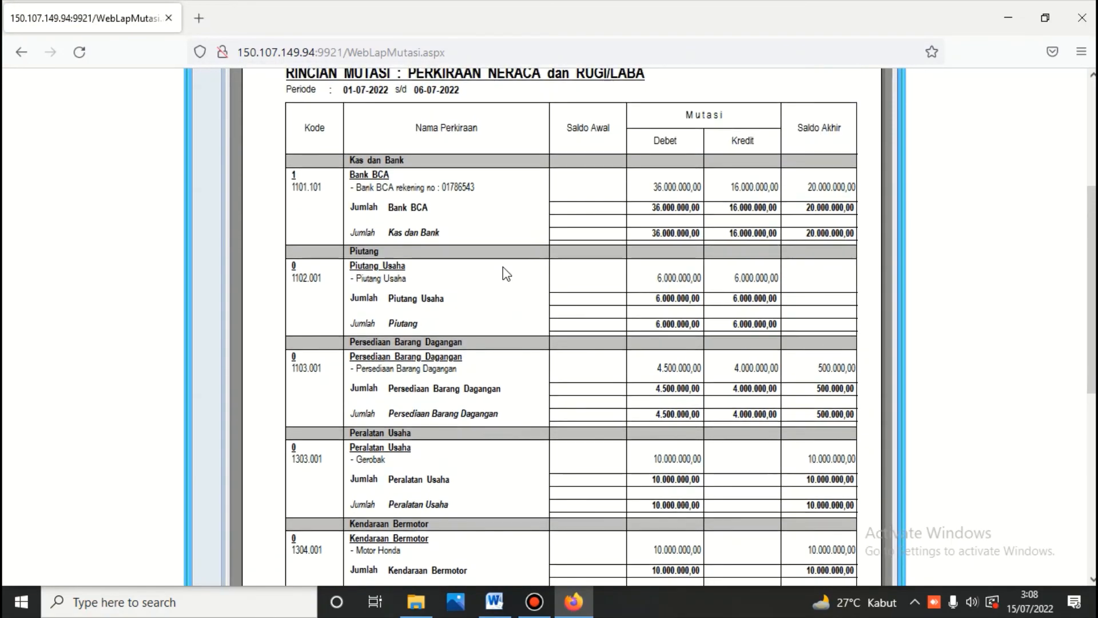
pyautogui.scroll(3, 503, 266)
pyautogui.click(498, 151)
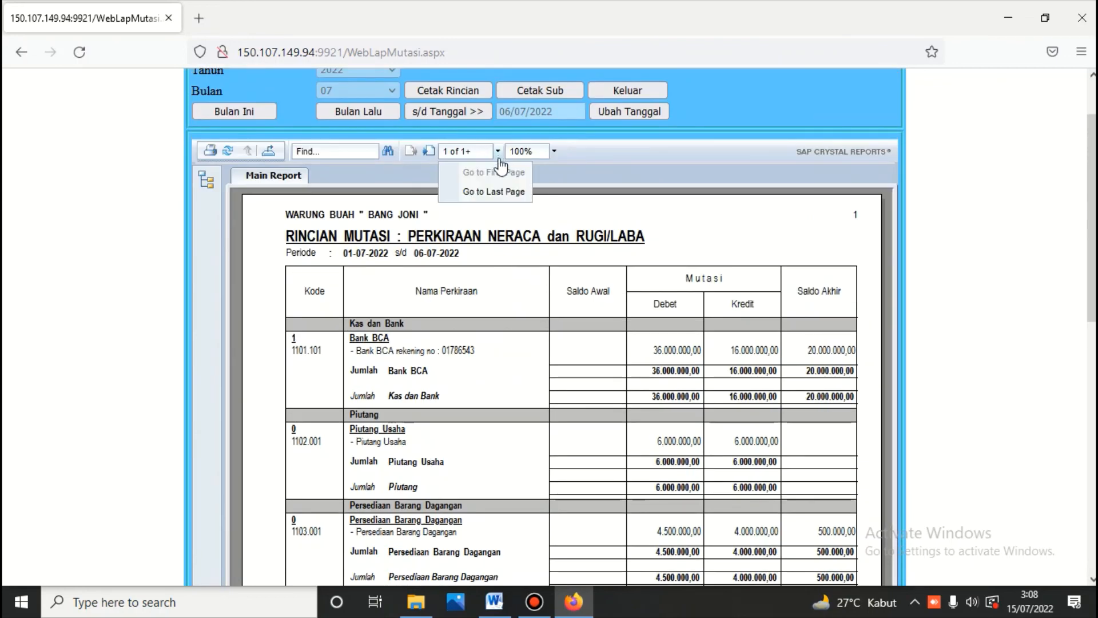
pyautogui.click(494, 191)
pyautogui.scroll(-5, 564, 289)
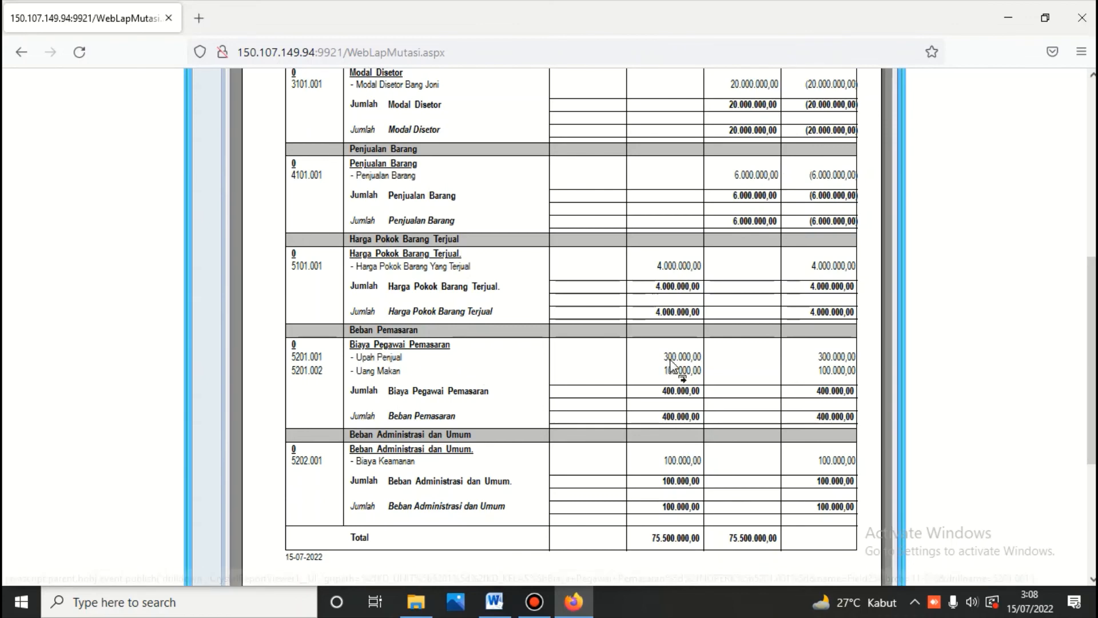
pyautogui.scroll(5, 670, 386)
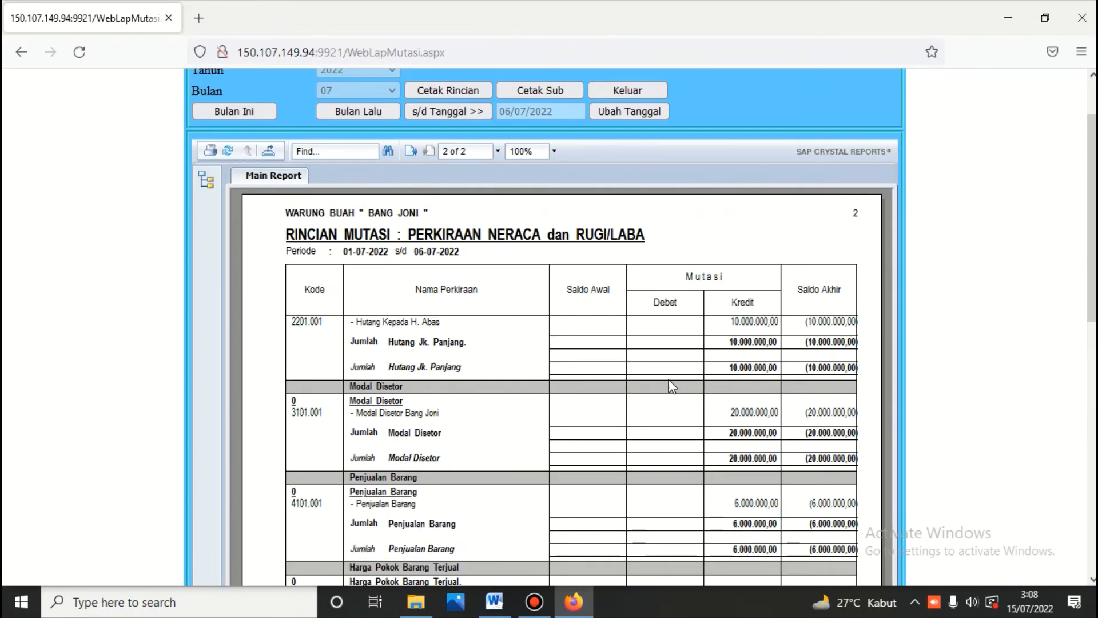
pyautogui.scroll(2, 671, 386)
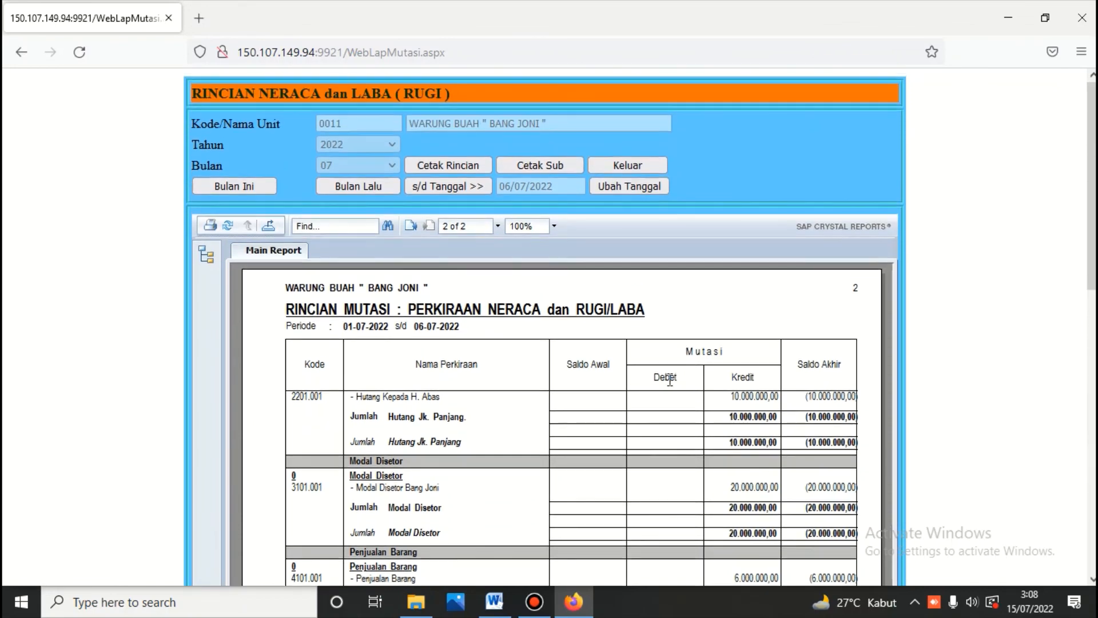
# Step: Print the sub-account detail report, check its 10.500.000,00 totals, then exit to MENU BUKU BESAR
pyautogui.click(554, 167)
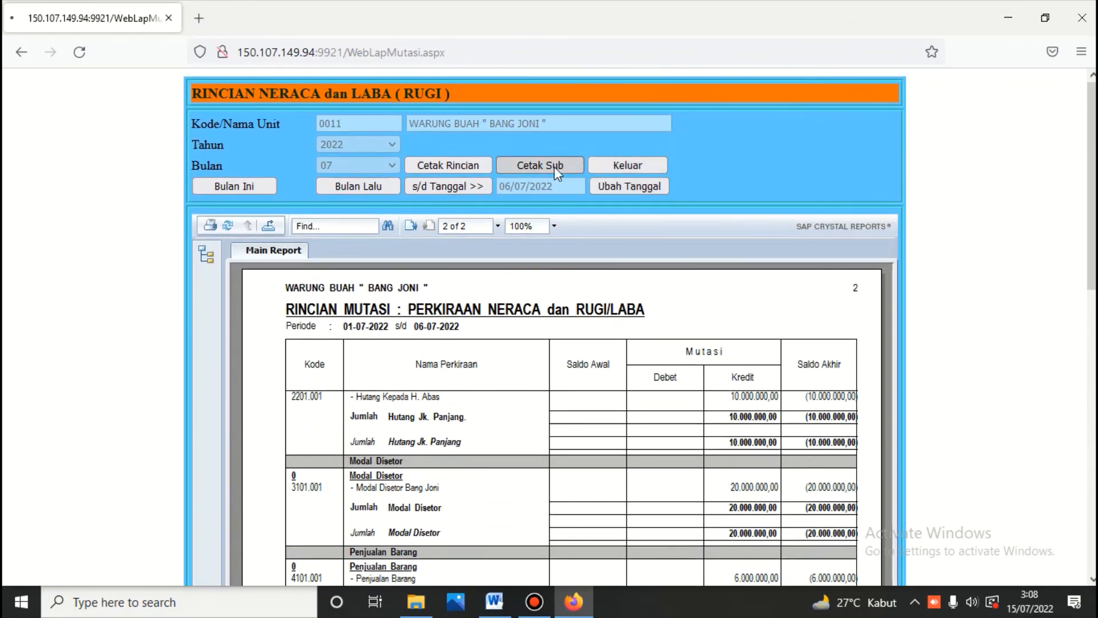
pyautogui.scroll(-3, 593, 462)
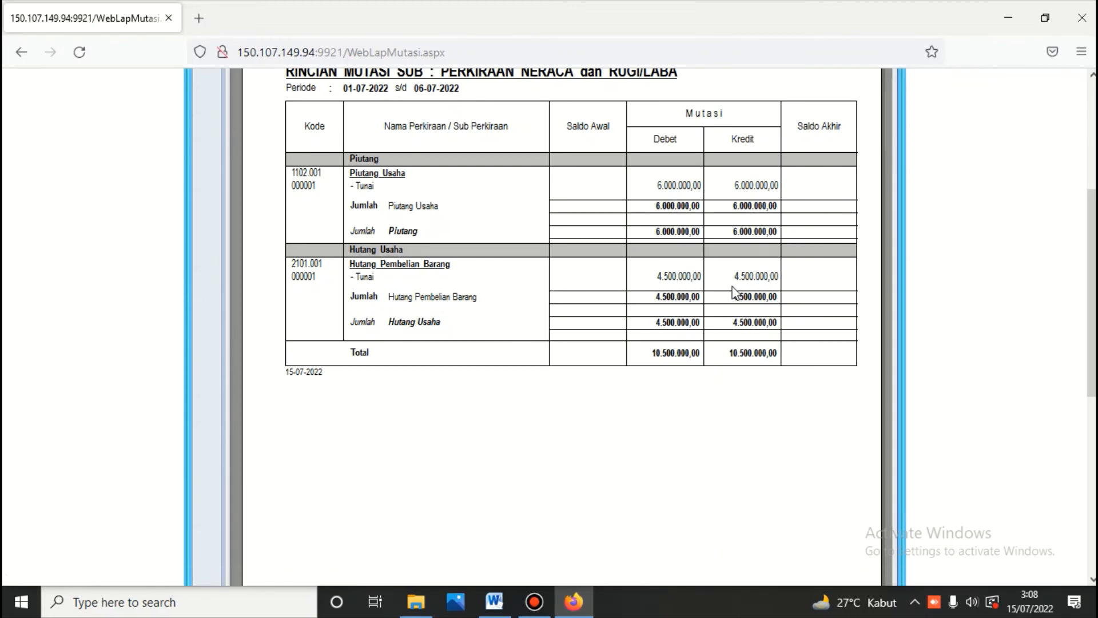
pyautogui.scroll(3, 734, 292)
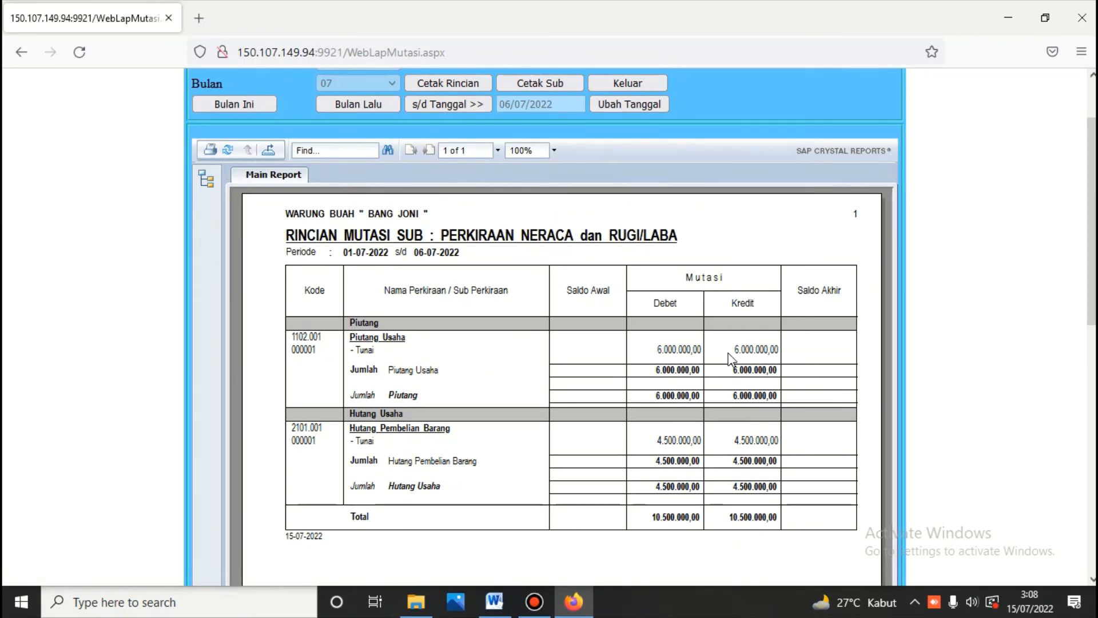
pyautogui.click(629, 86)
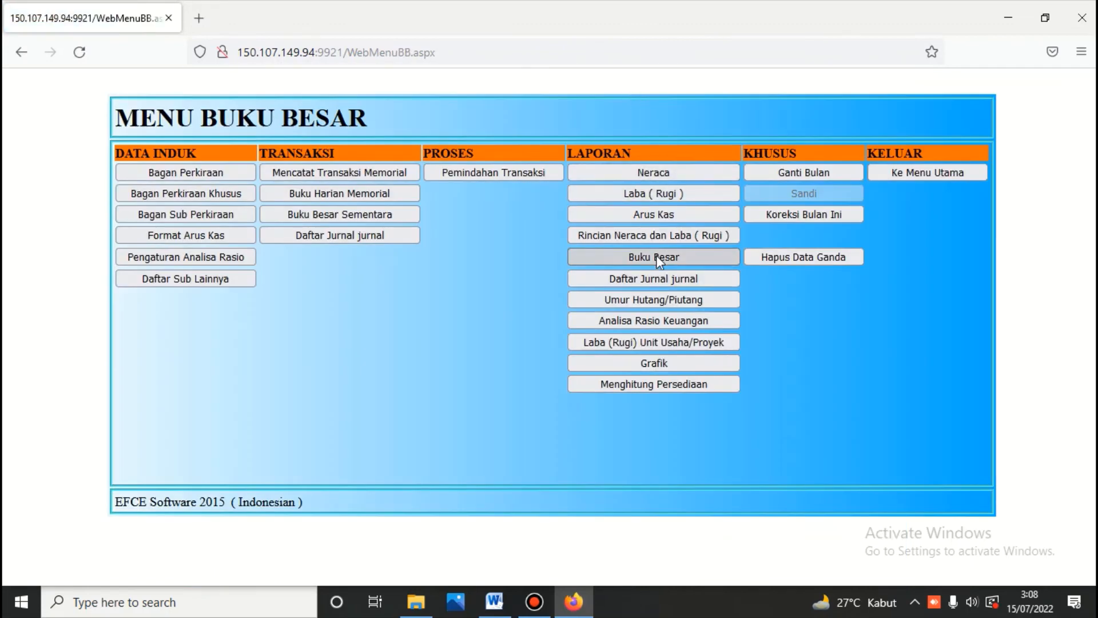
# Step: Open the Buku Besar form and set the period end to 6 July 2022
pyautogui.click(656, 255)
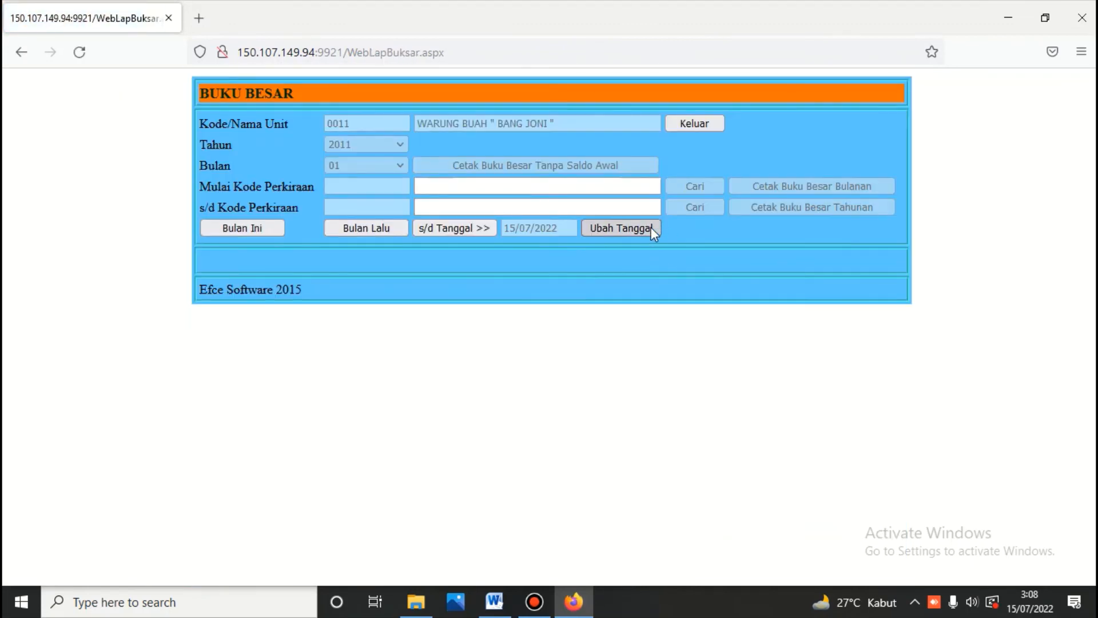
pyautogui.click(651, 228)
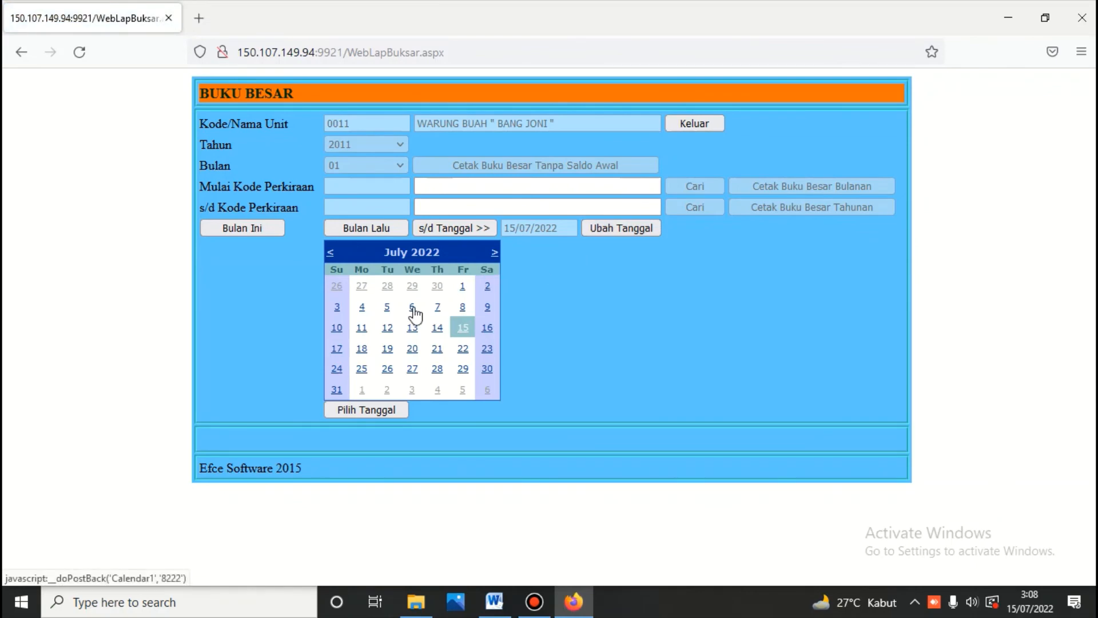
pyautogui.click(413, 309)
pyautogui.click(483, 227)
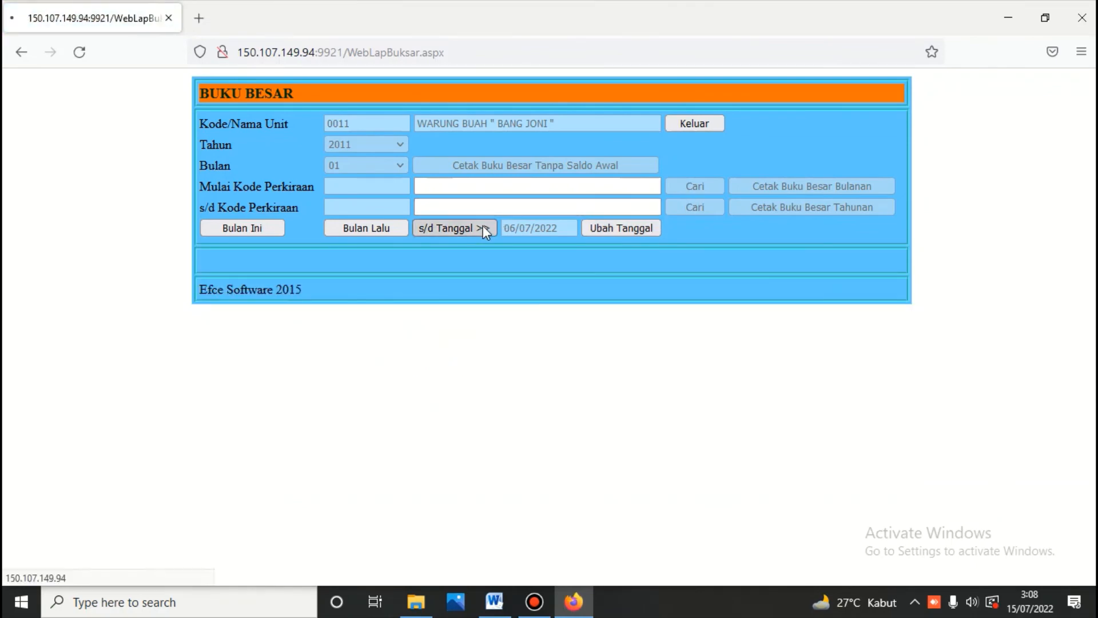
# Step: Print the monthly ledger for accounts 1101.001 Kas Kecil through 5202.001 Biaya Keamanan
pyautogui.click(679, 190)
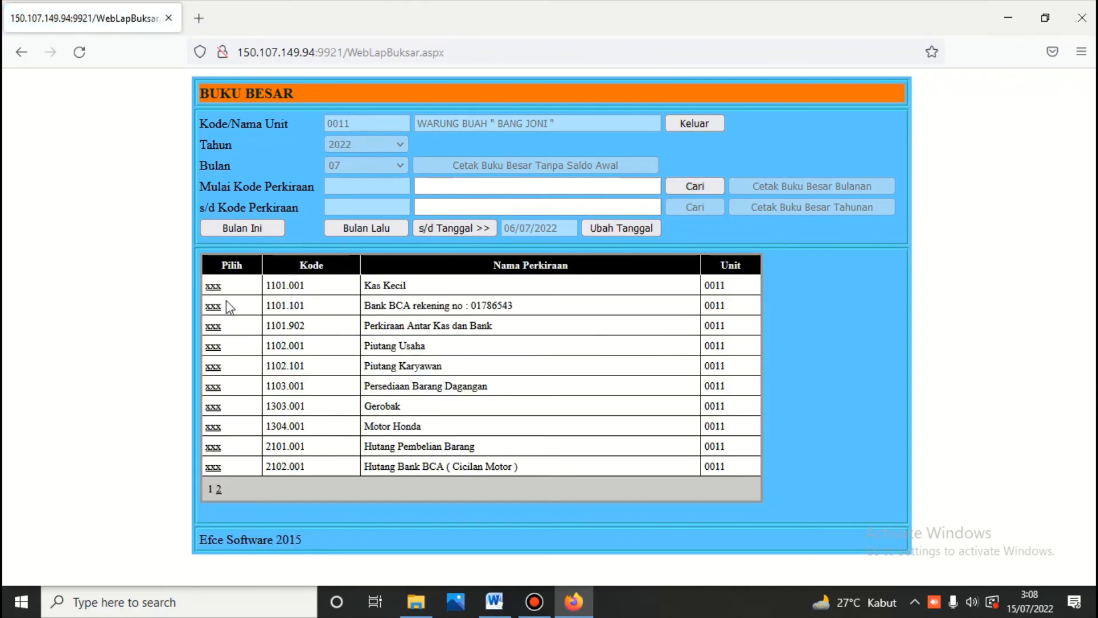
pyautogui.click(214, 286)
pyautogui.click(702, 207)
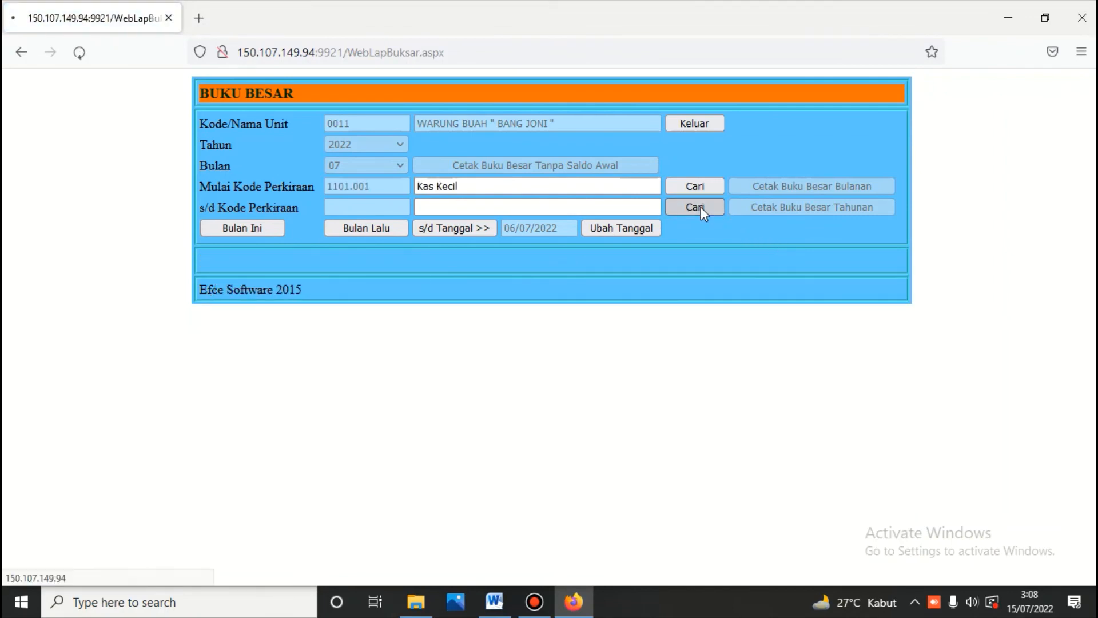
pyautogui.click(221, 489)
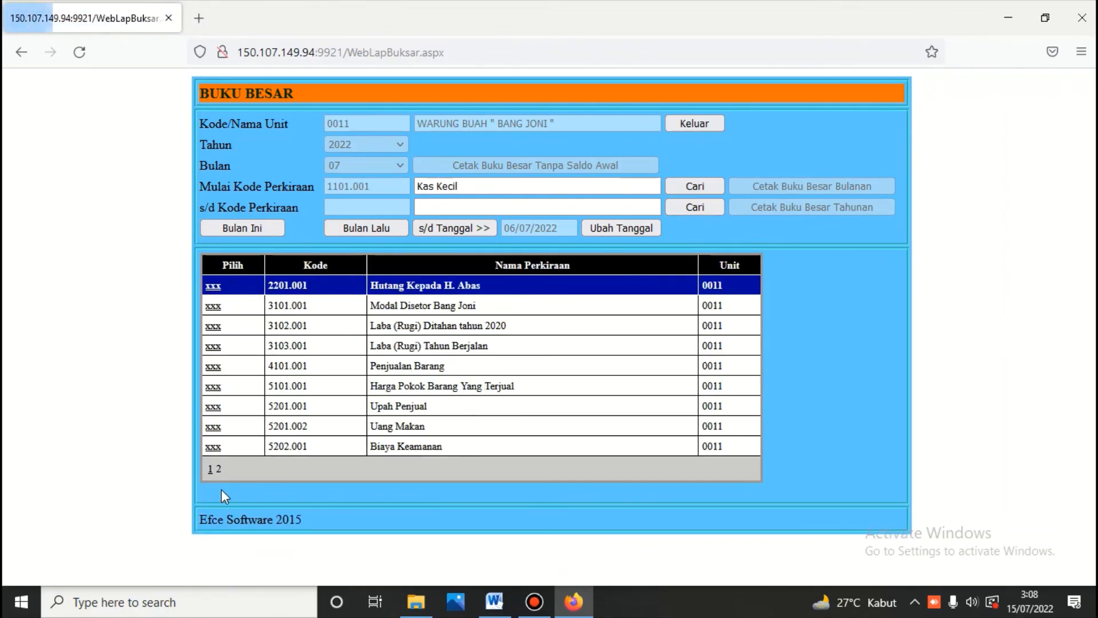
pyautogui.click(214, 446)
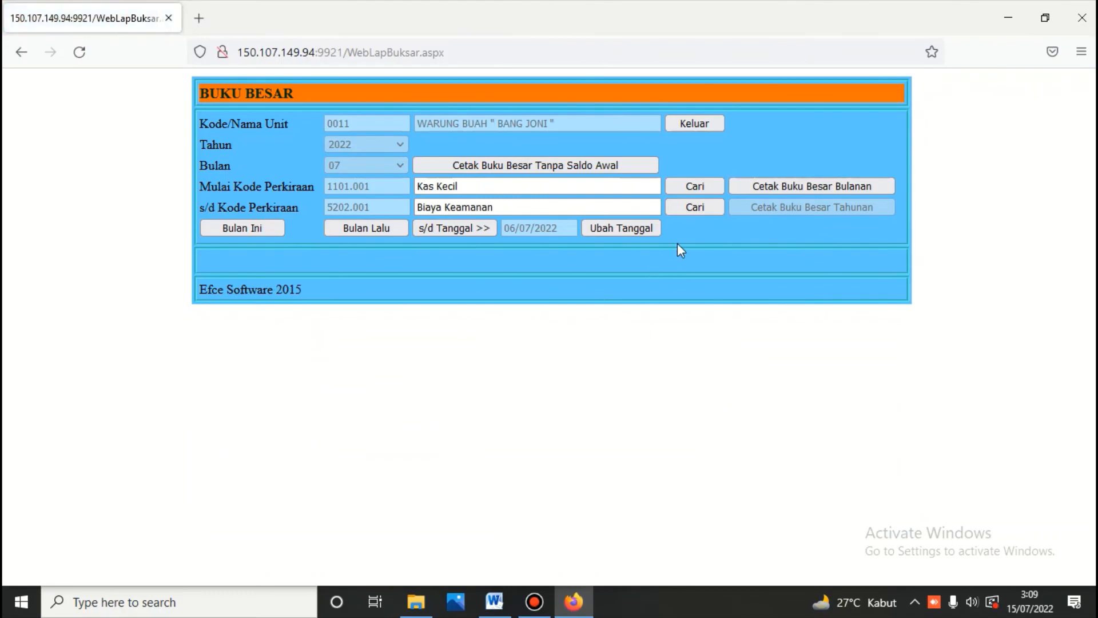
pyautogui.click(813, 180)
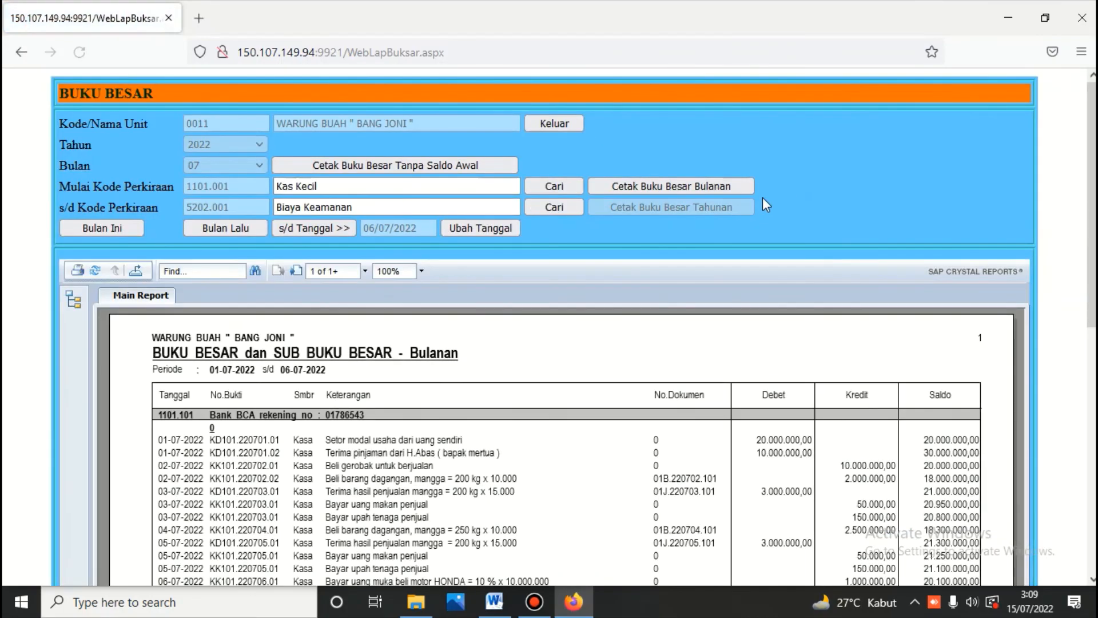
pyautogui.scroll(-3, 763, 197)
pyautogui.scroll(-4, 763, 200)
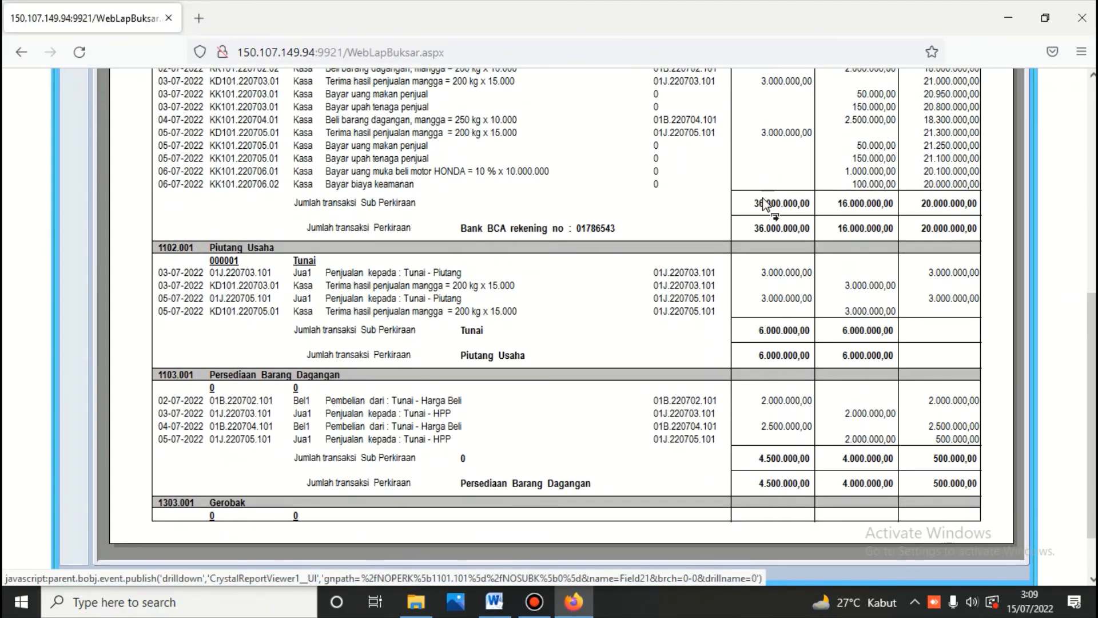
pyautogui.scroll(3, 765, 204)
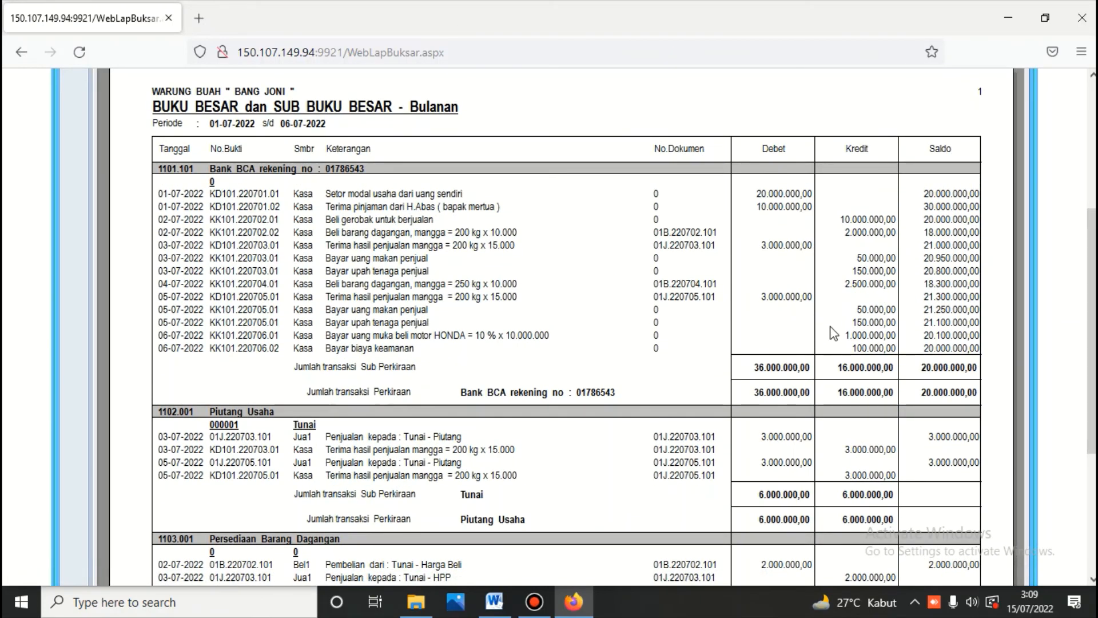
pyautogui.scroll(-3, 770, 332)
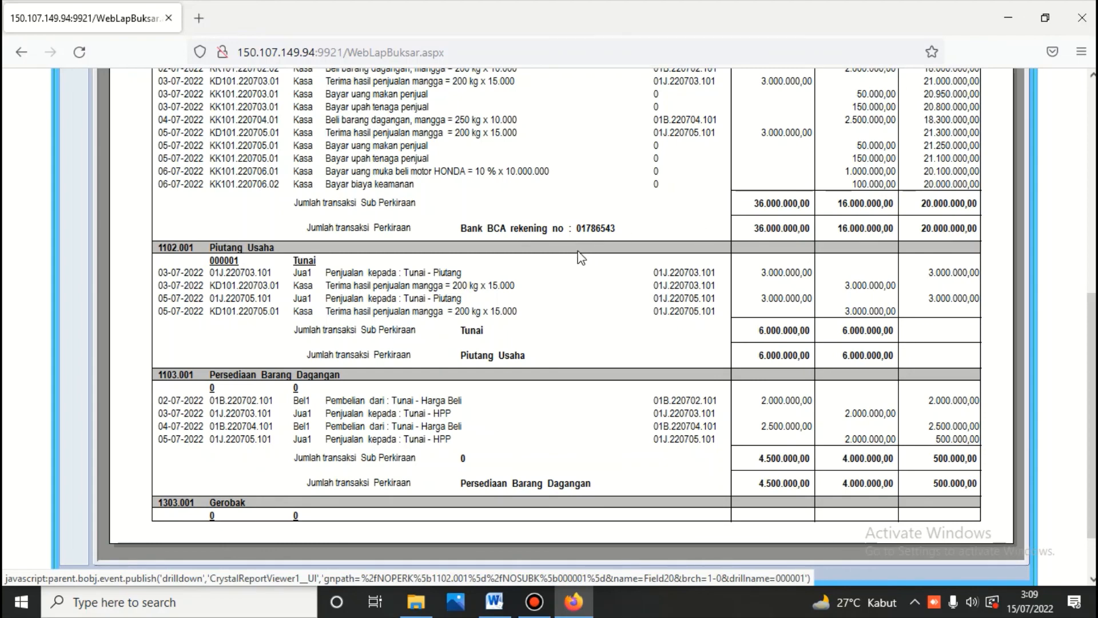
pyautogui.scroll(-1, 511, 294)
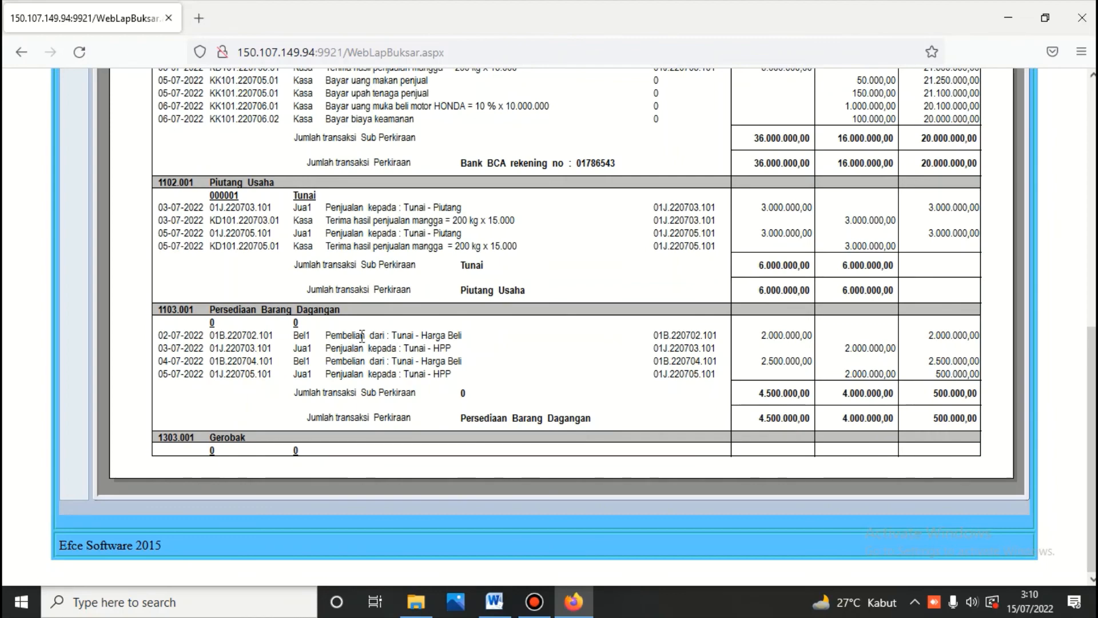
pyautogui.scroll(7, 354, 320)
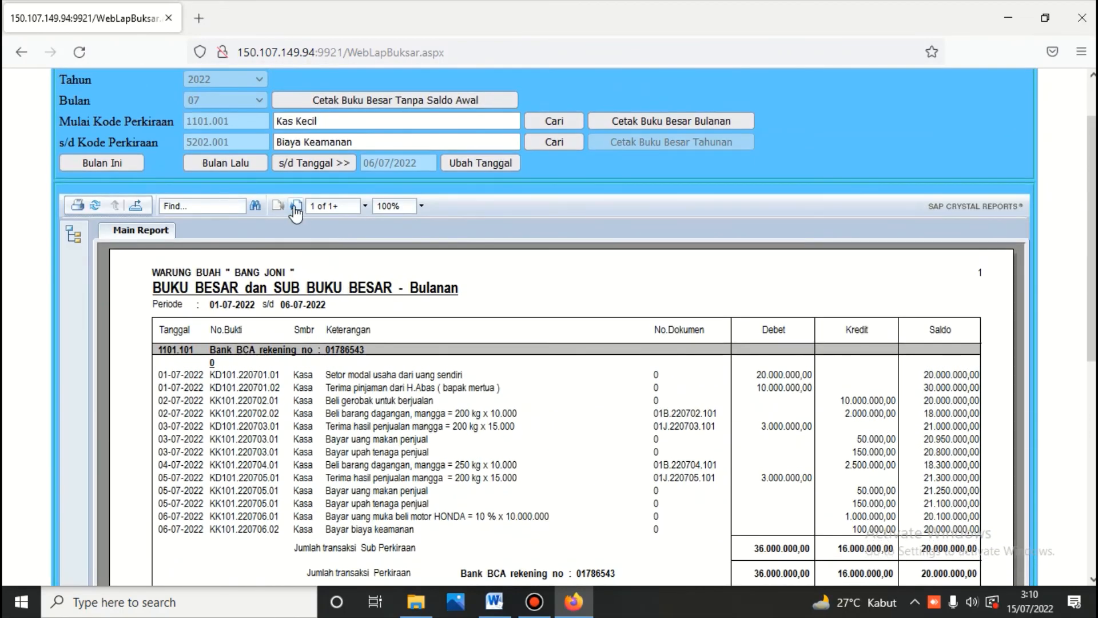
# Step: Move to page 2 of the monthly ledger report and scroll through its entries
pyautogui.click(296, 206)
pyautogui.scroll(-2, 338, 266)
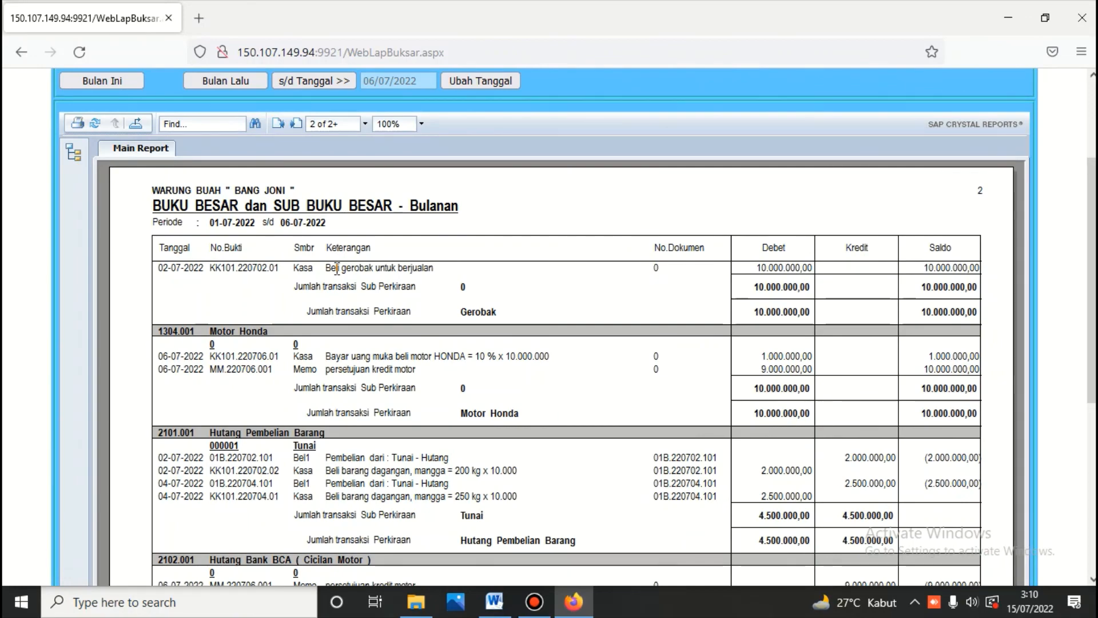
pyautogui.scroll(-4, 401, 314)
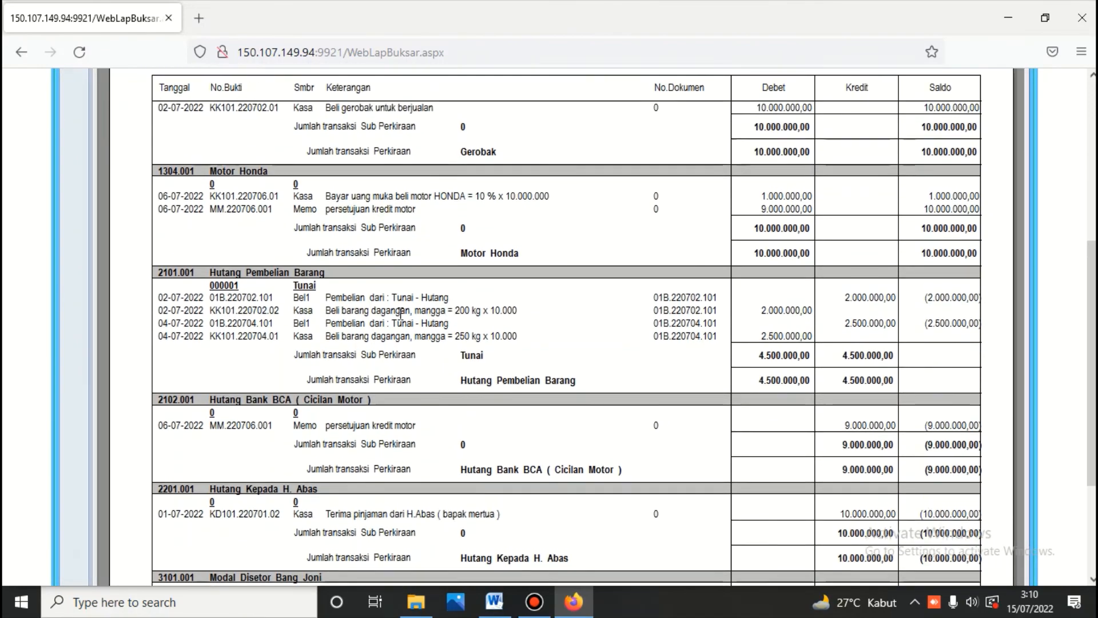
pyautogui.scroll(4, 513, 343)
pyautogui.scroll(-2, 486, 340)
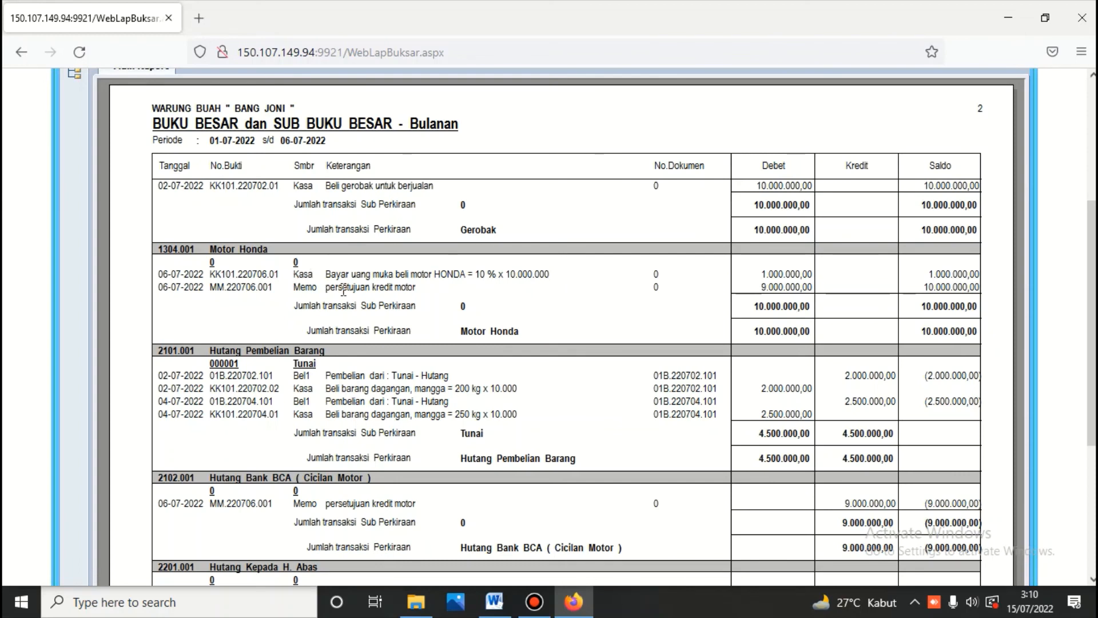
pyautogui.scroll(-2, 744, 346)
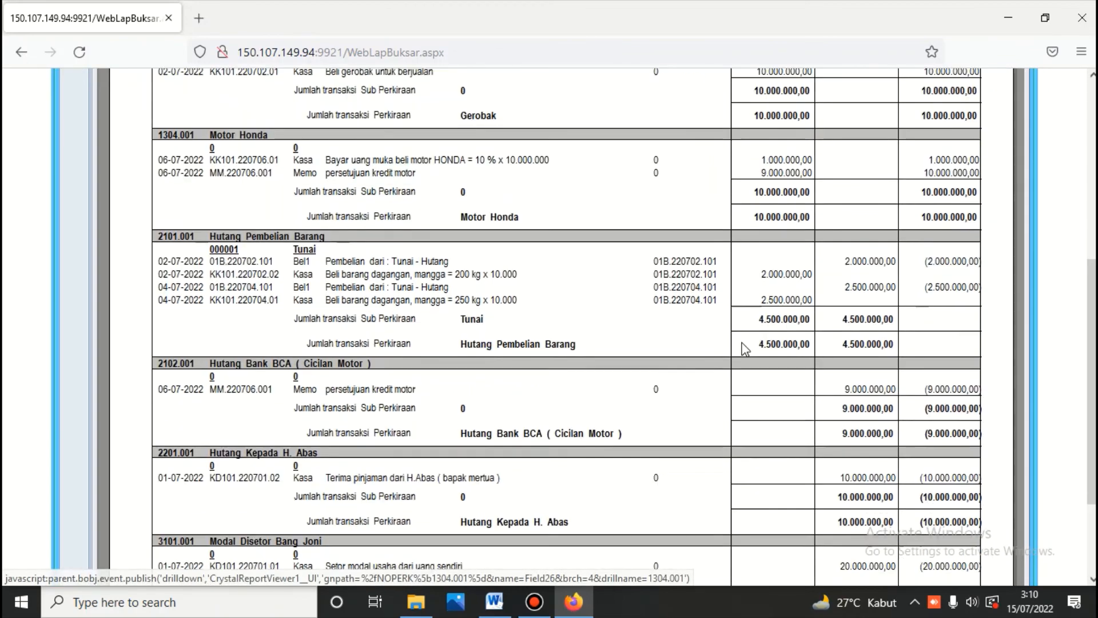
pyautogui.scroll(-1, 744, 348)
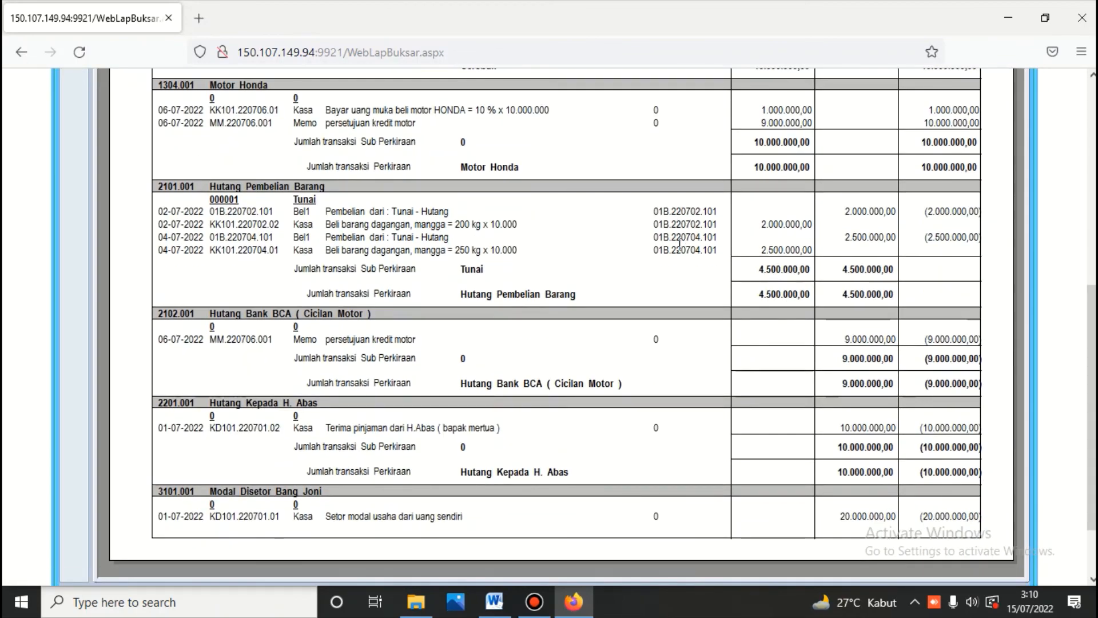
pyautogui.scroll(-2, 679, 243)
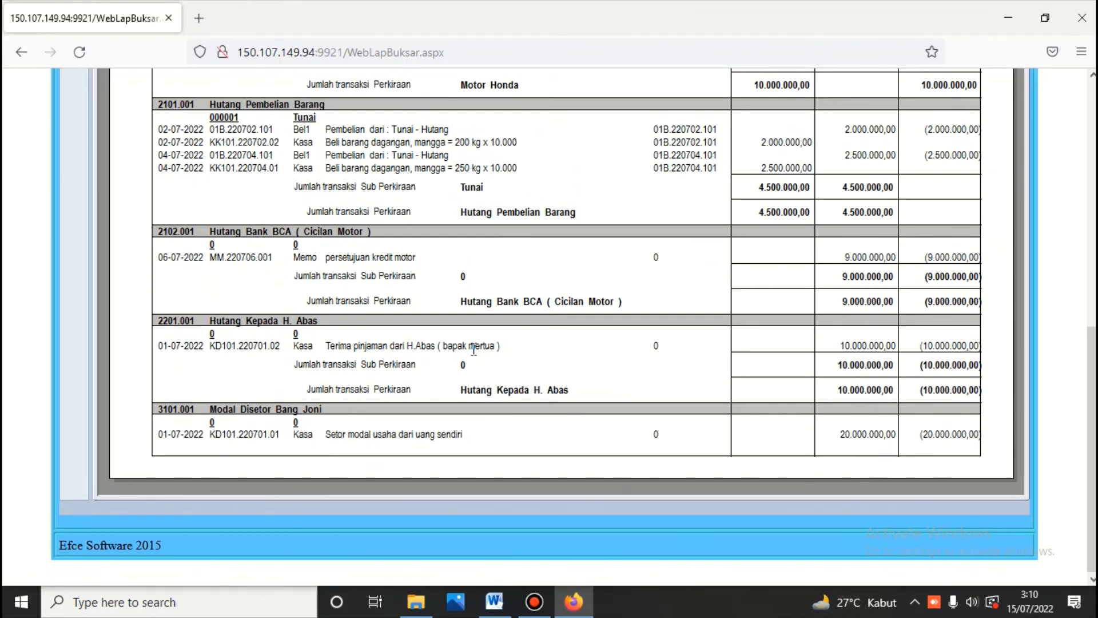
pyautogui.scroll(6, 474, 349)
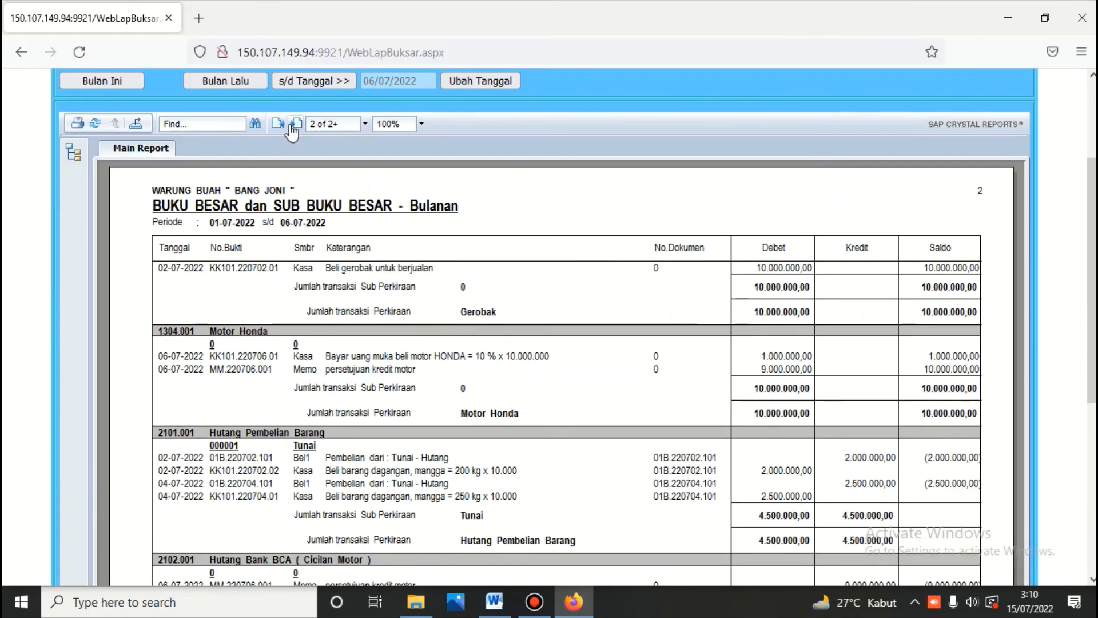
# Step: Review pages 3 and 4, ending with Biaya Keamanan at 100.000,00, then exit to the ledger menu
pyautogui.click(291, 127)
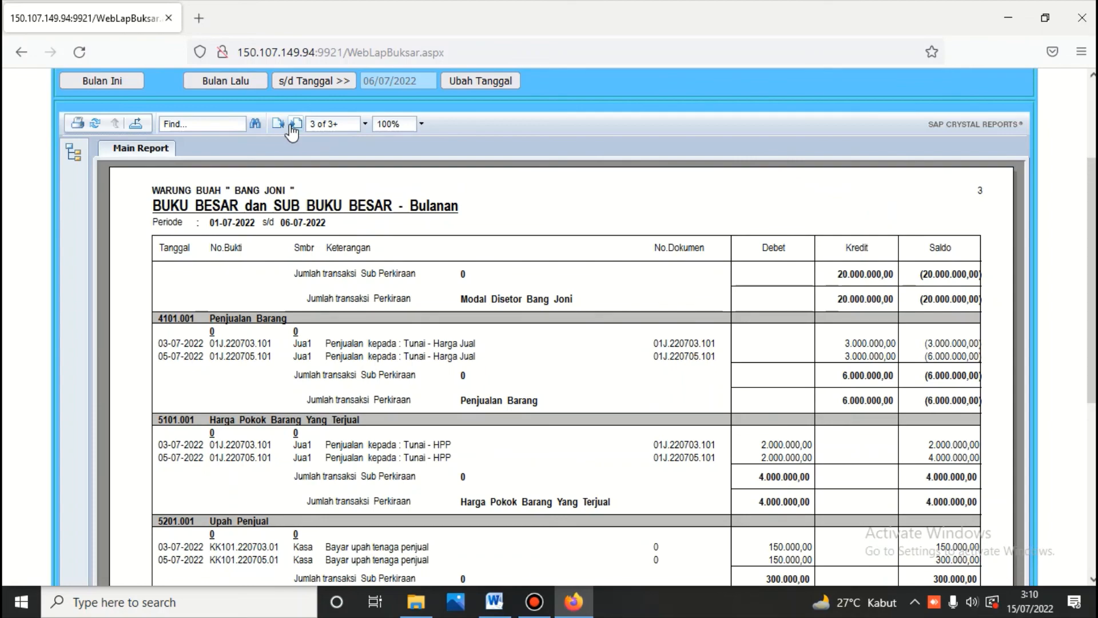
pyautogui.scroll(-3, 347, 209)
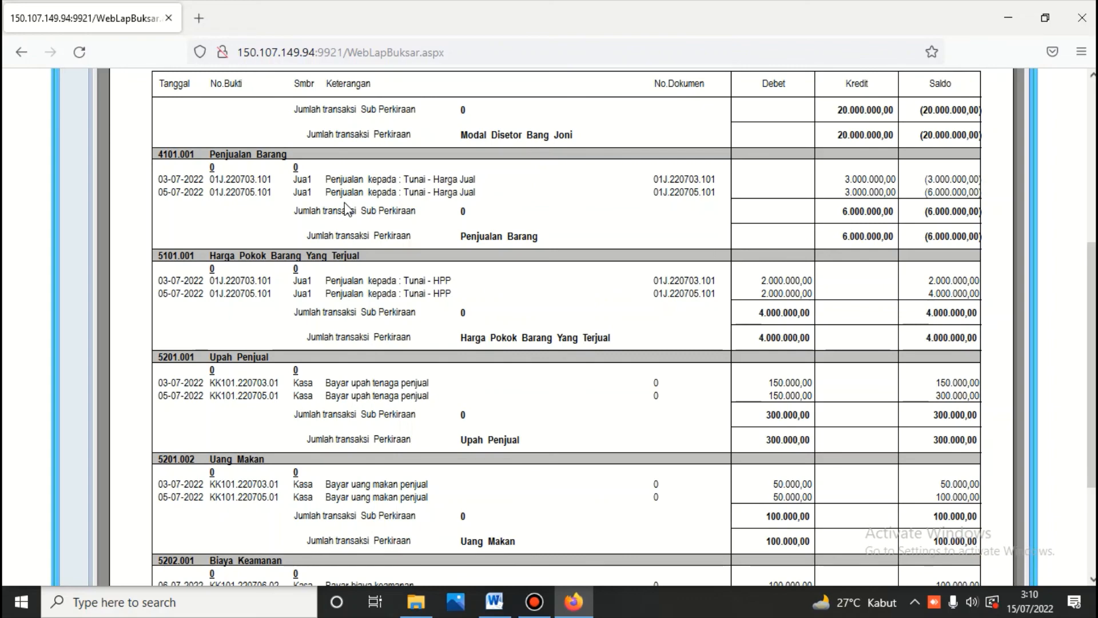
pyautogui.scroll(-3, 533, 314)
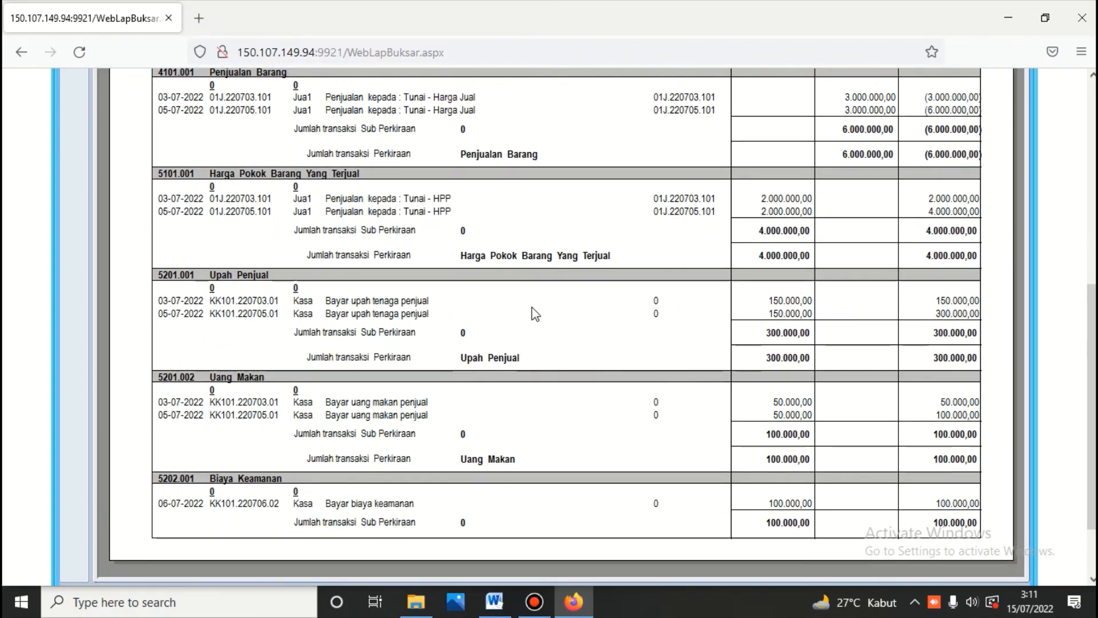
pyautogui.scroll(-3, 536, 323)
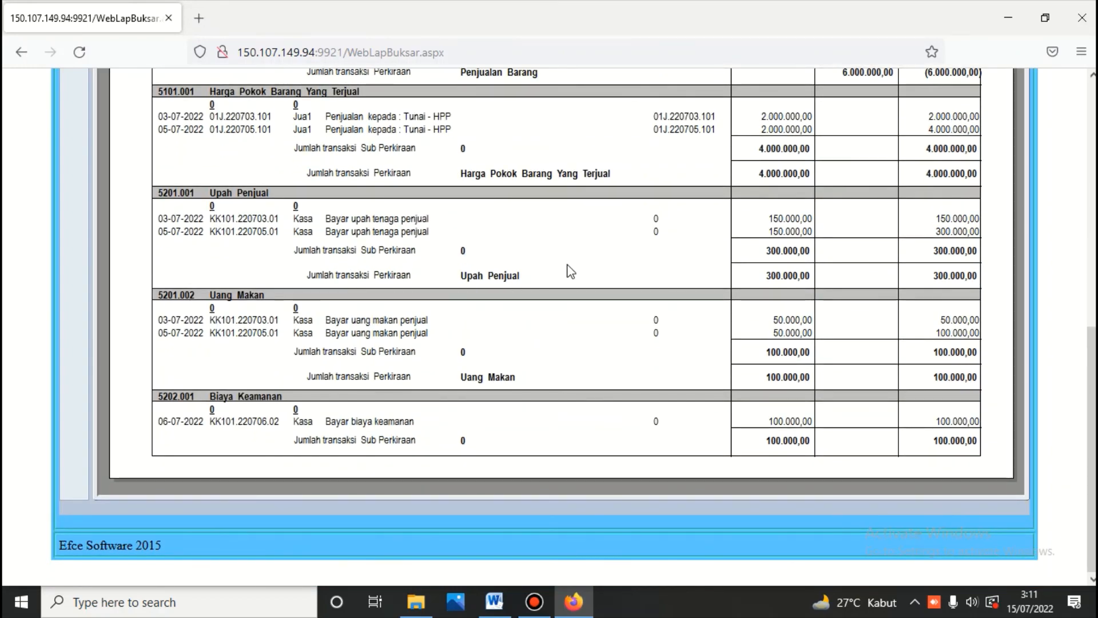
pyautogui.scroll(6, 570, 272)
pyautogui.scroll(3, 388, 194)
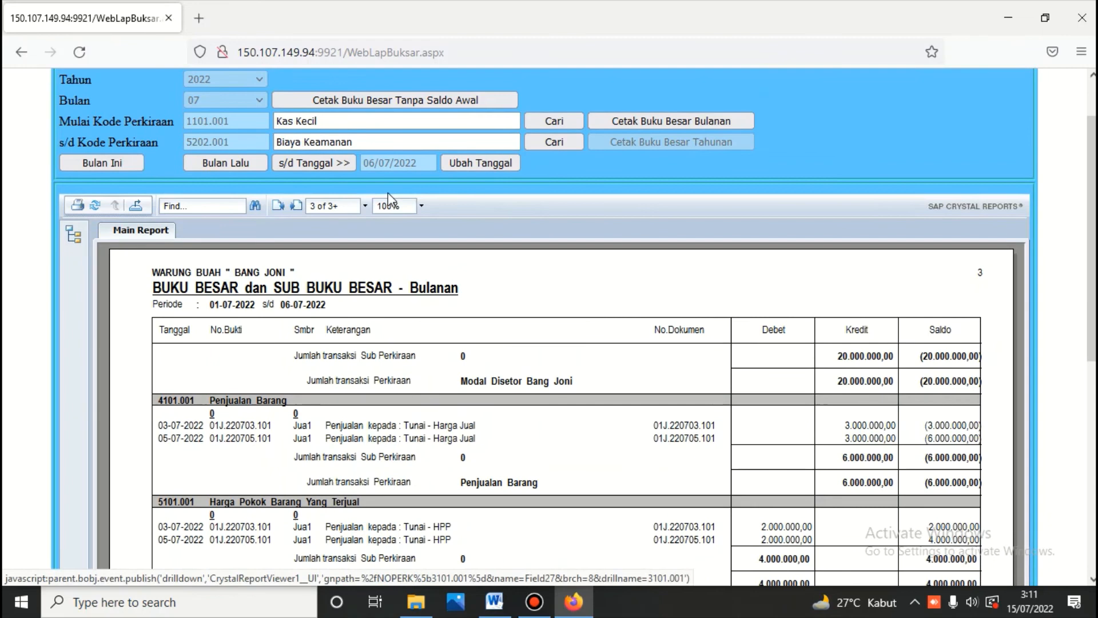
pyautogui.click(293, 207)
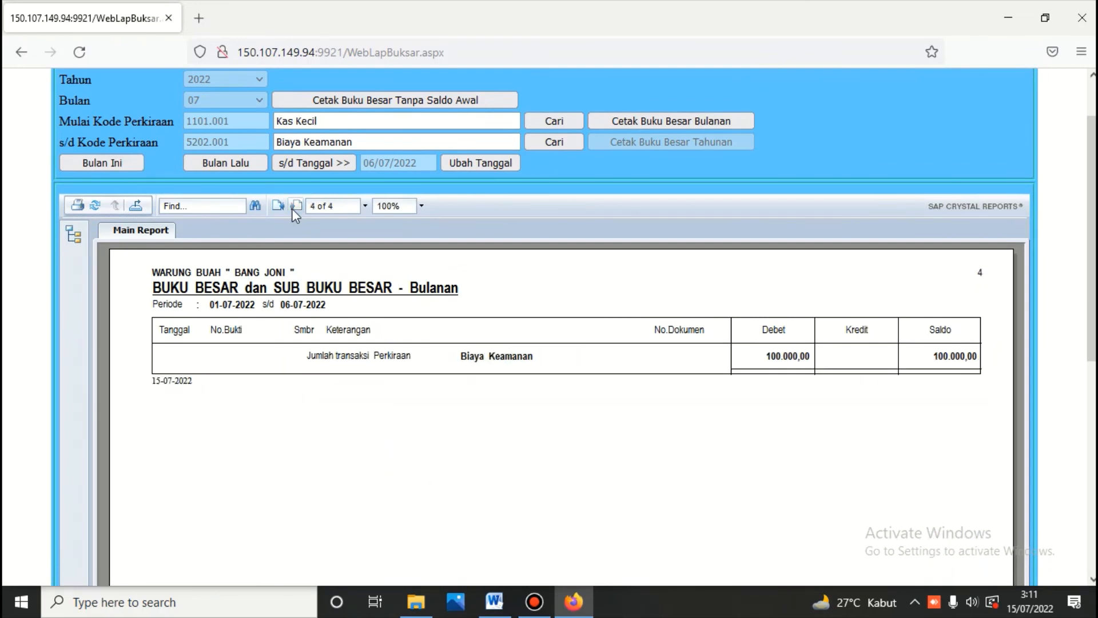
pyautogui.scroll(2, 414, 154)
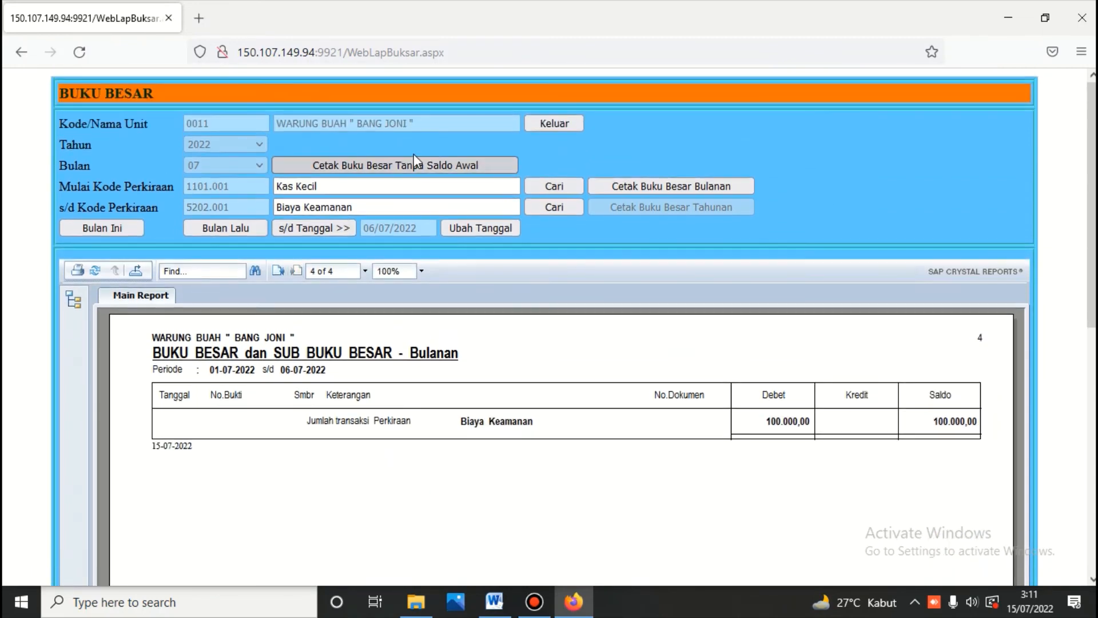
pyautogui.click(536, 122)
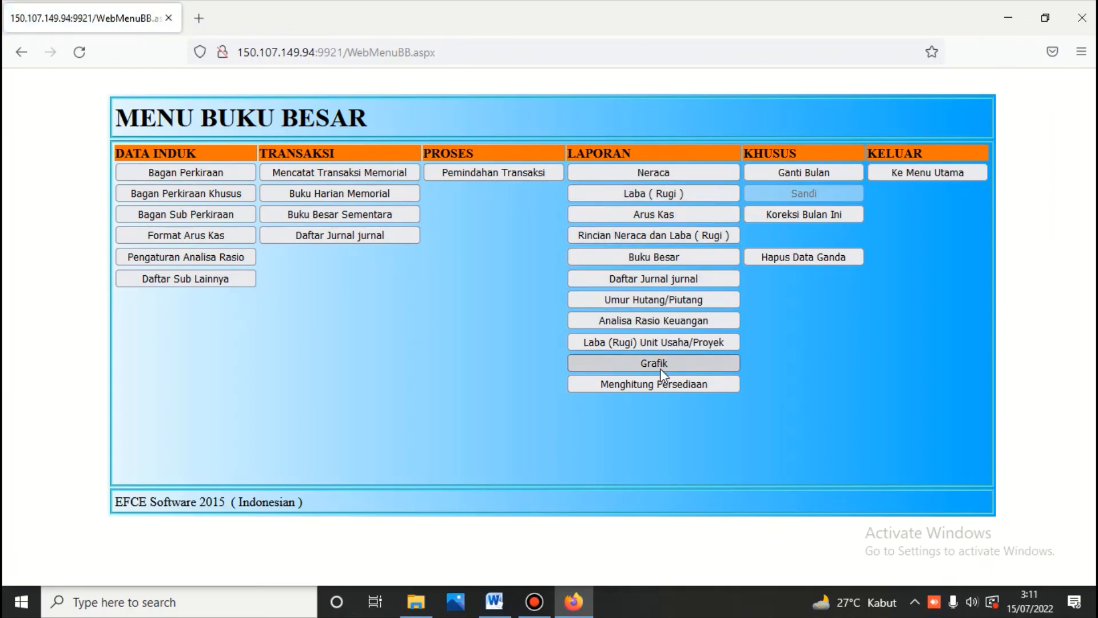
# Step: Calculate and print the ratio analysis up to 6 July 2022, showing a 227,78 current ratio
pyautogui.click(663, 320)
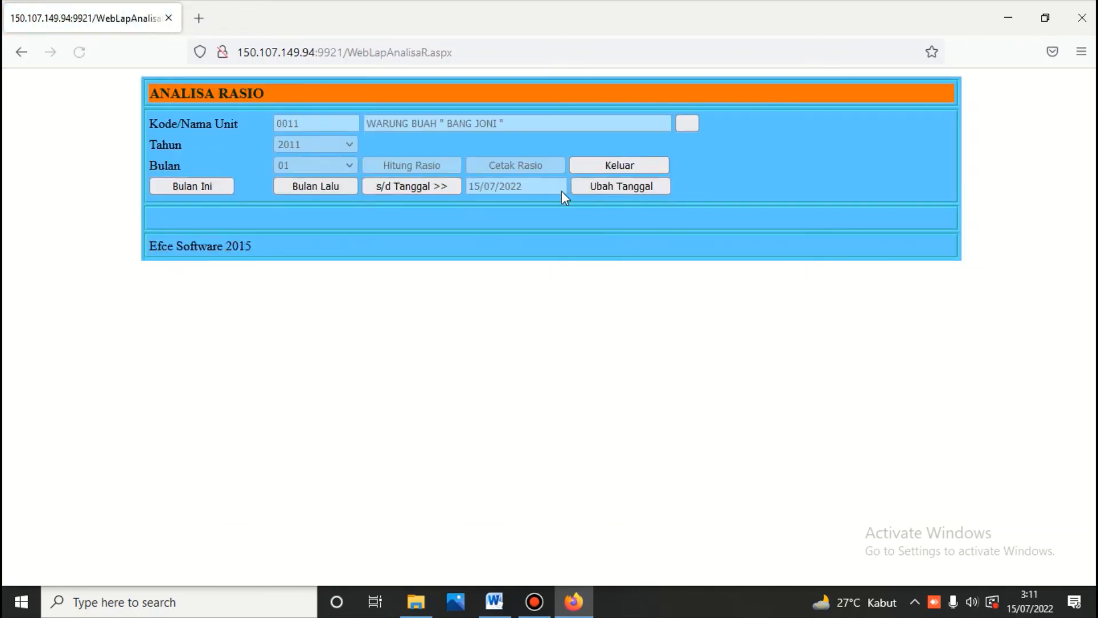
pyautogui.click(584, 189)
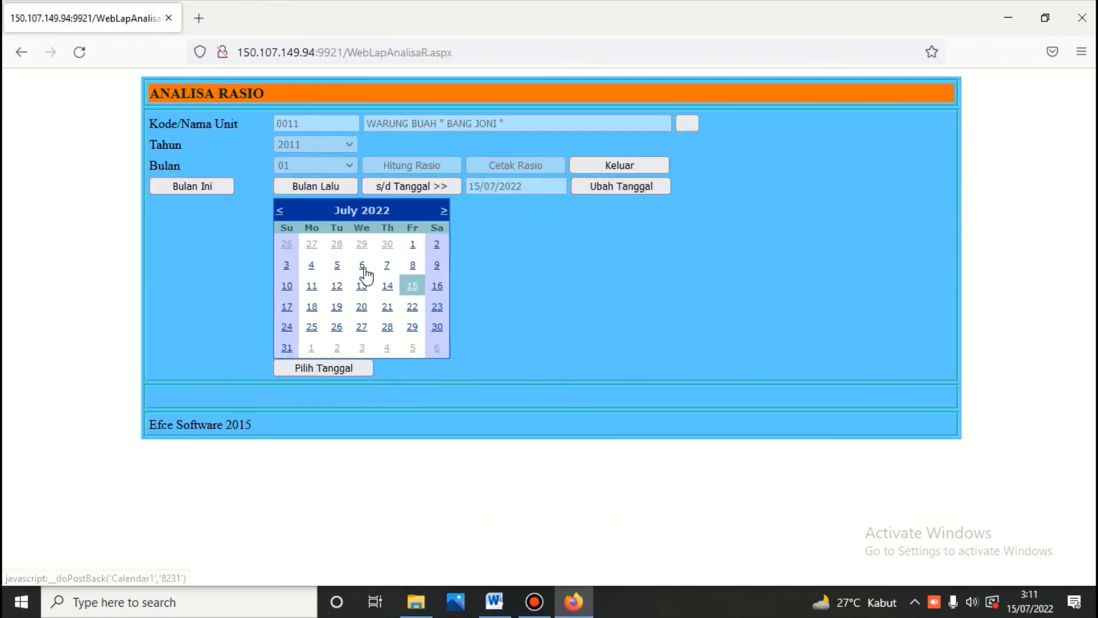
pyautogui.click(362, 266)
pyautogui.click(413, 172)
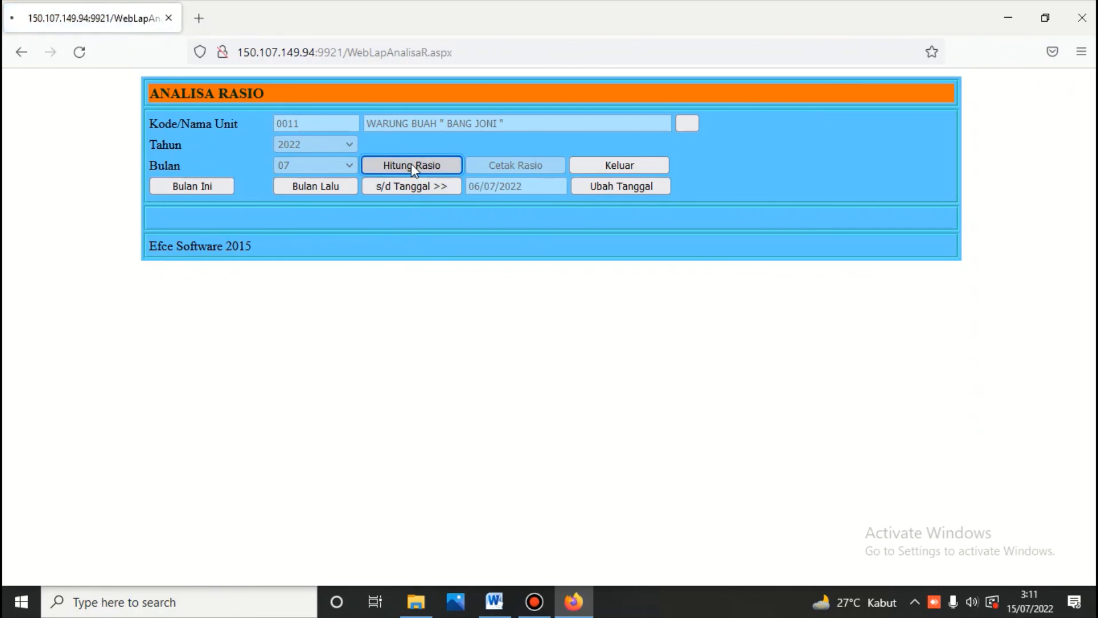
pyautogui.click(515, 166)
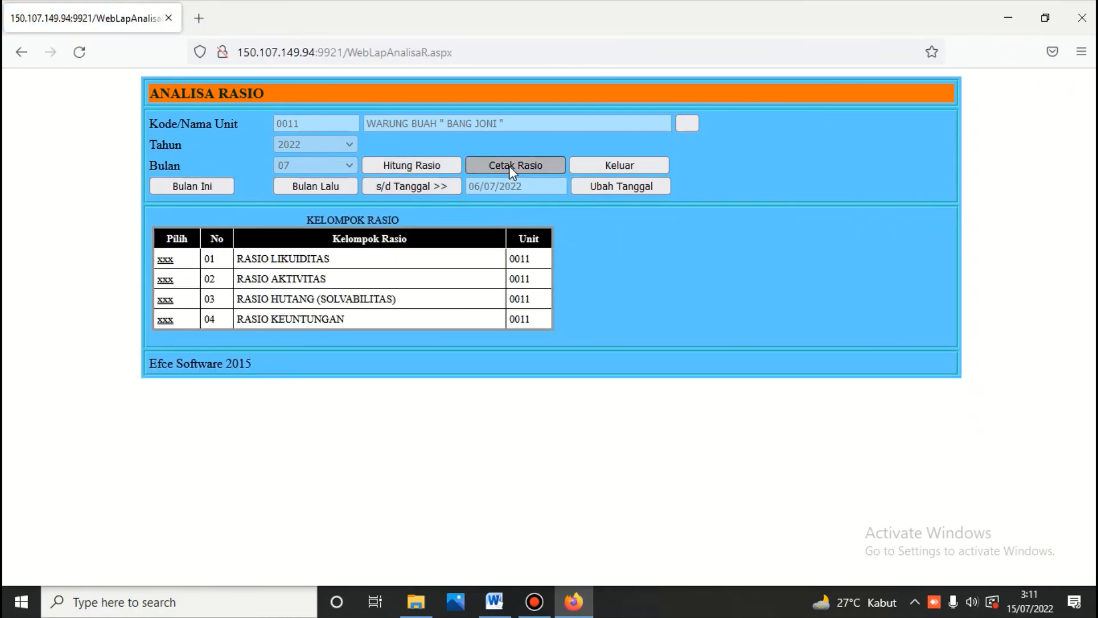
pyautogui.scroll(-4, 510, 169)
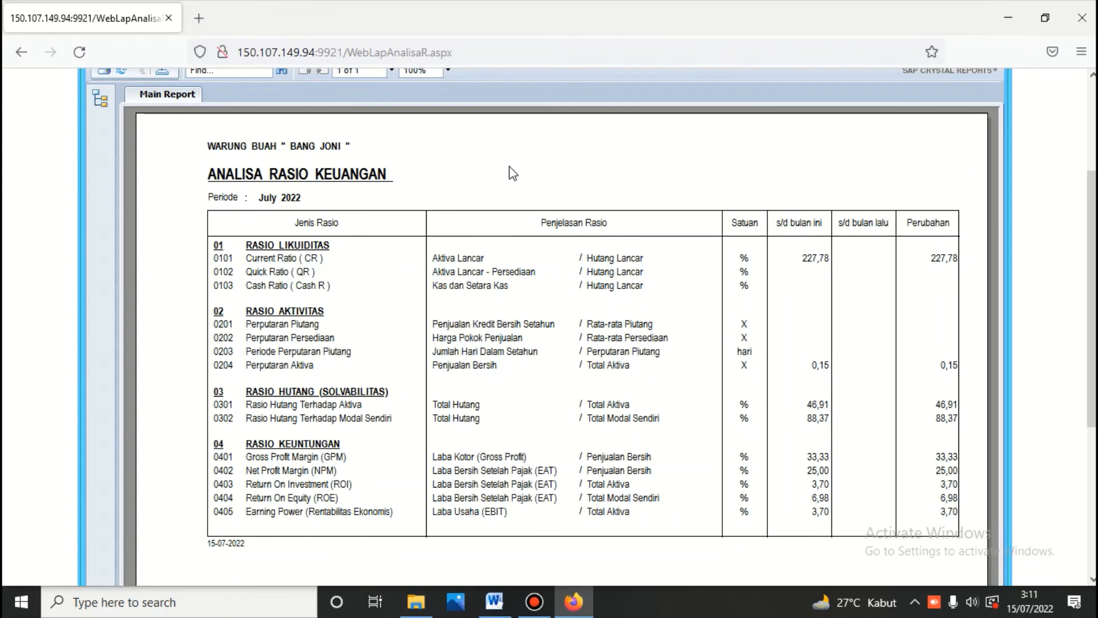
pyautogui.scroll(4, 513, 173)
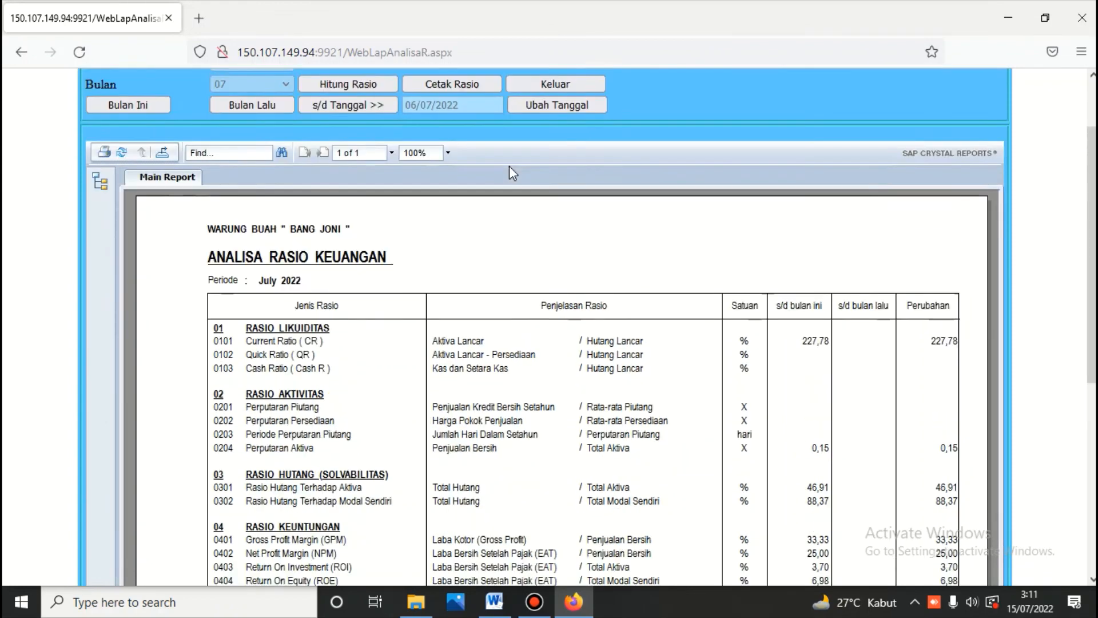
pyautogui.click(558, 166)
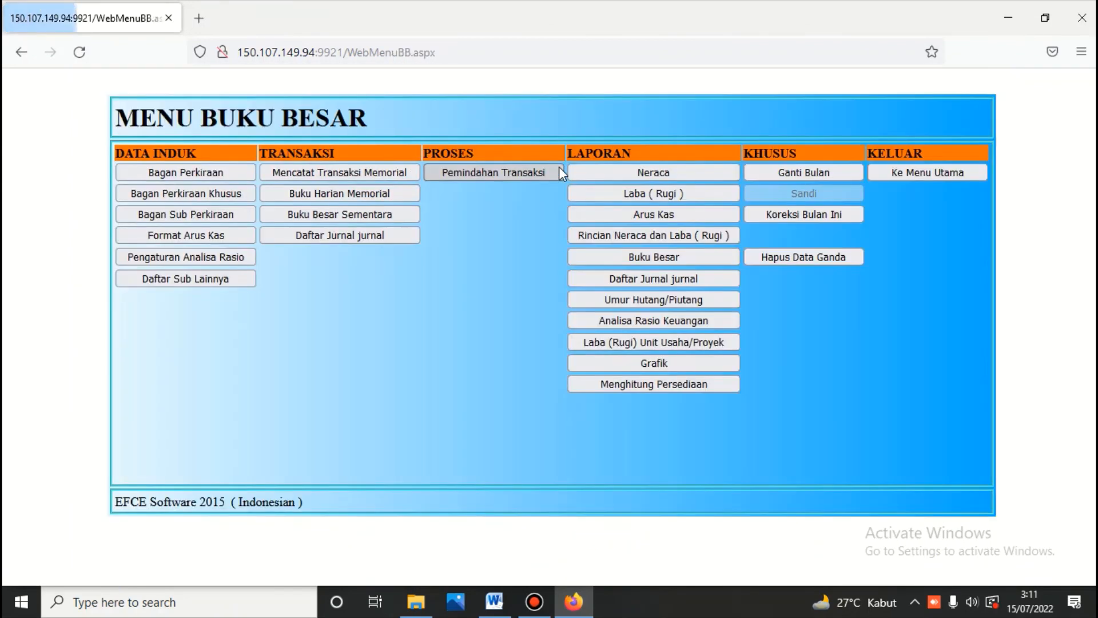
# Step: In Pengaturan Analisa Rasio, mark Kas dan Bank as both cash ratio (CR) and quick ratio (QR)
pyautogui.click(183, 260)
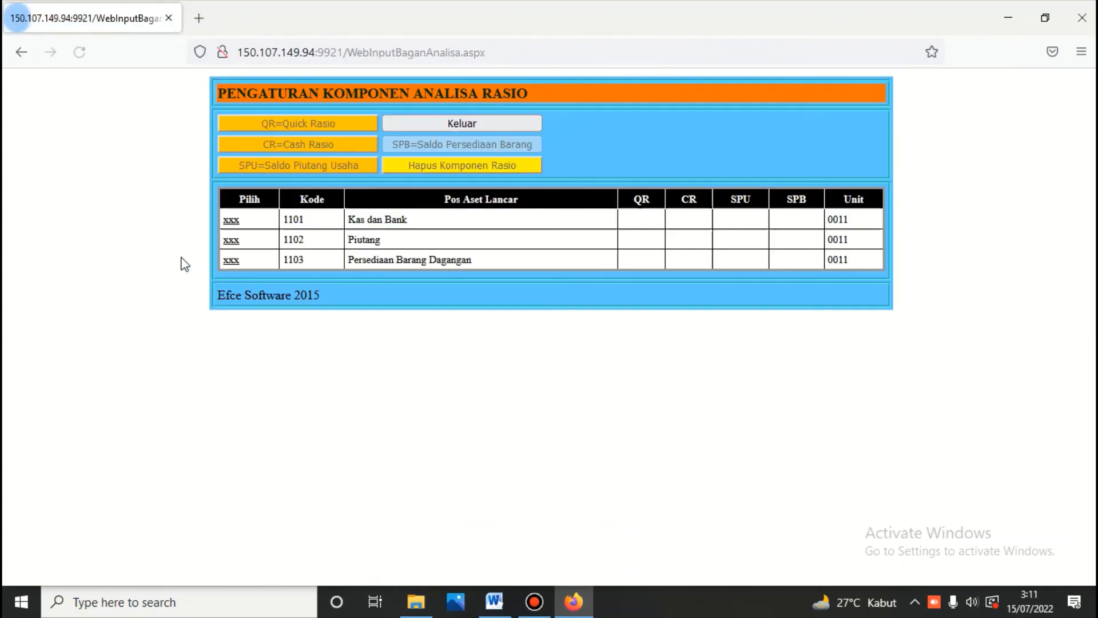
pyautogui.click(231, 221)
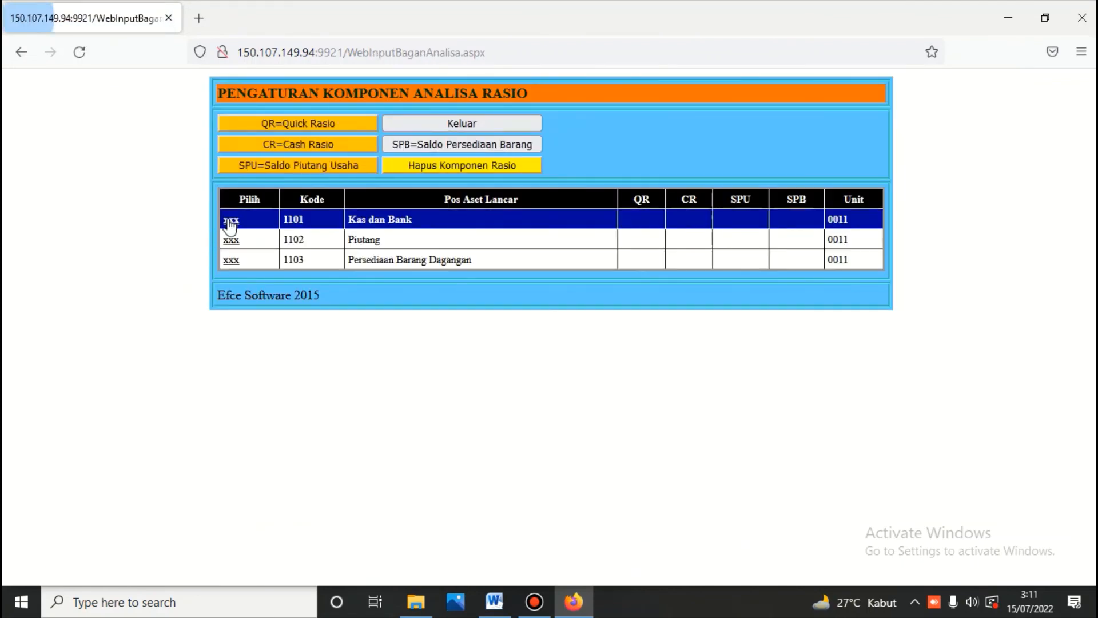
pyautogui.click(340, 144)
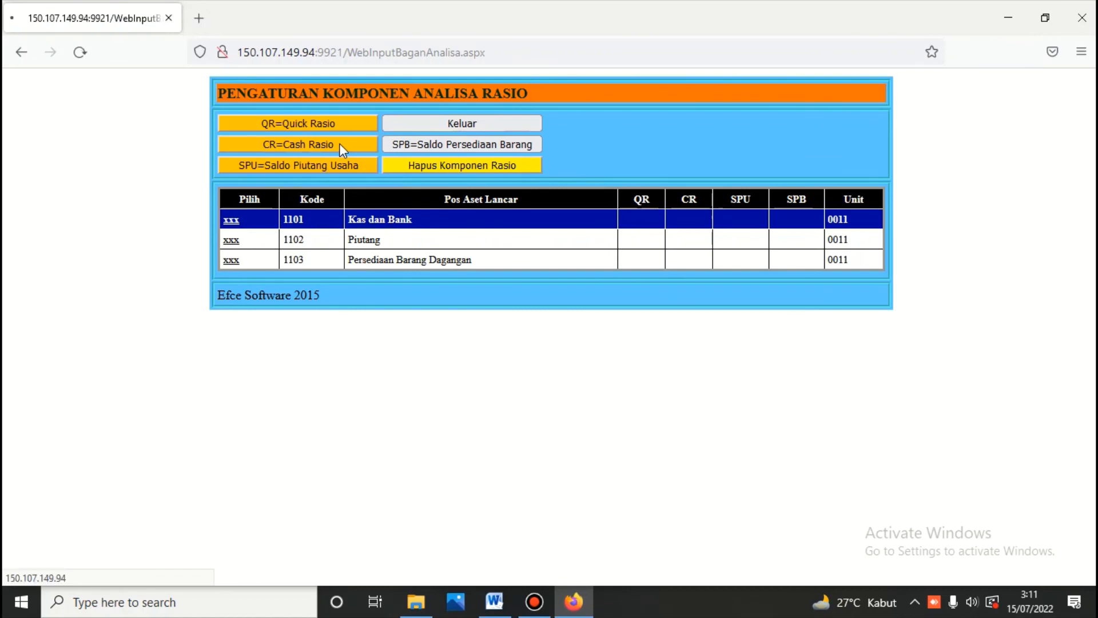
pyautogui.click(236, 223)
pyautogui.click(286, 122)
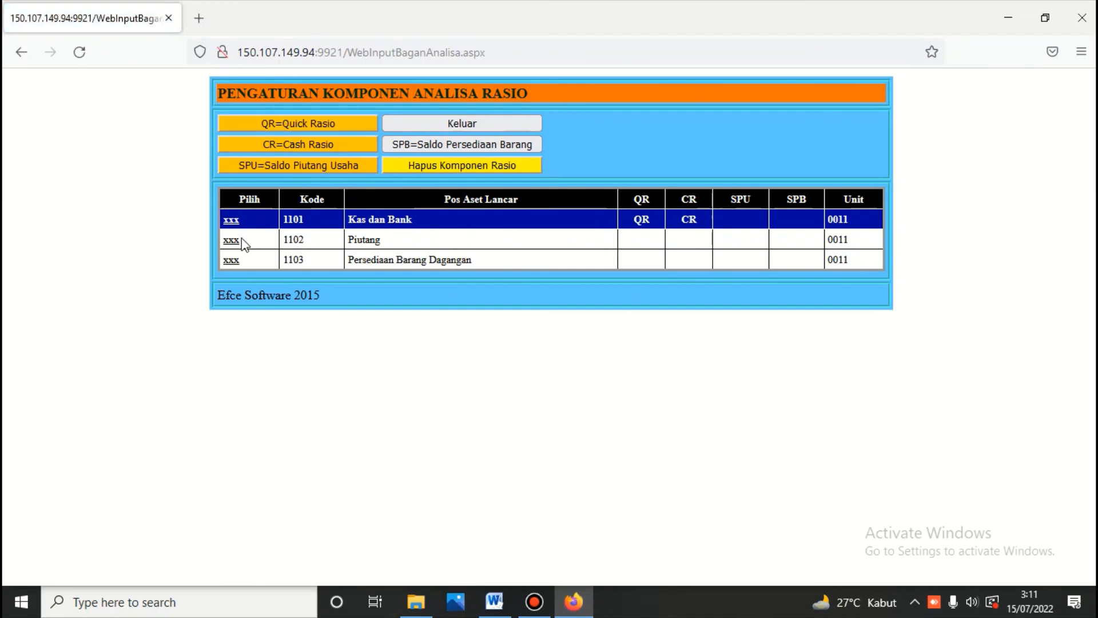
# Step: Mark Piutang as QR and SPU, and Persediaan Barang Dagangan as SPB
pyautogui.click(242, 240)
pyautogui.click(285, 123)
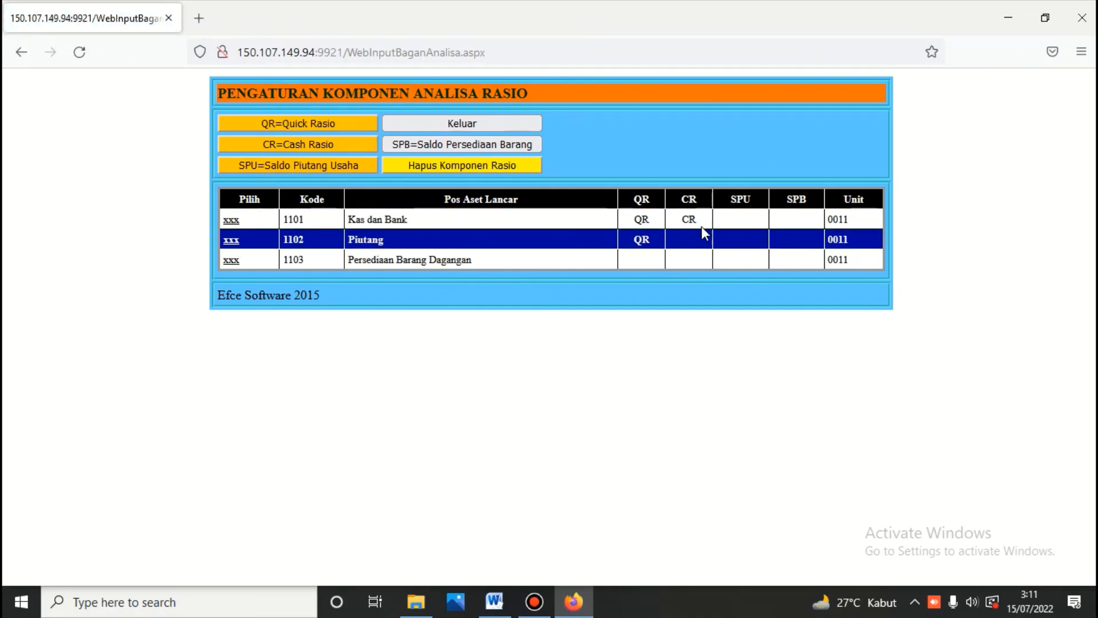
pyautogui.click(232, 262)
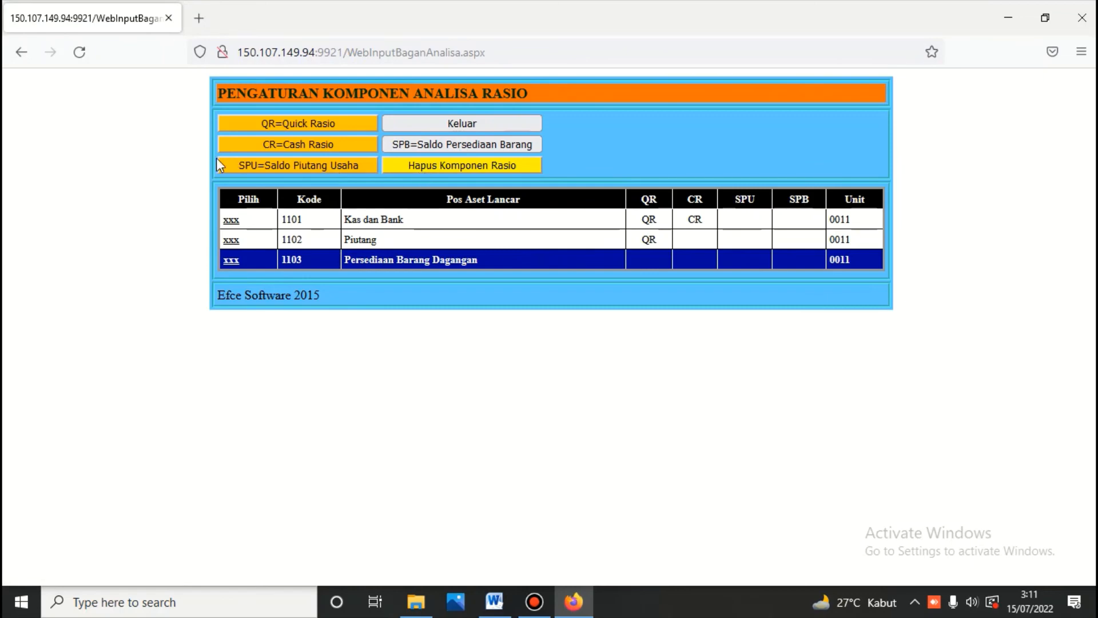
pyautogui.click(413, 145)
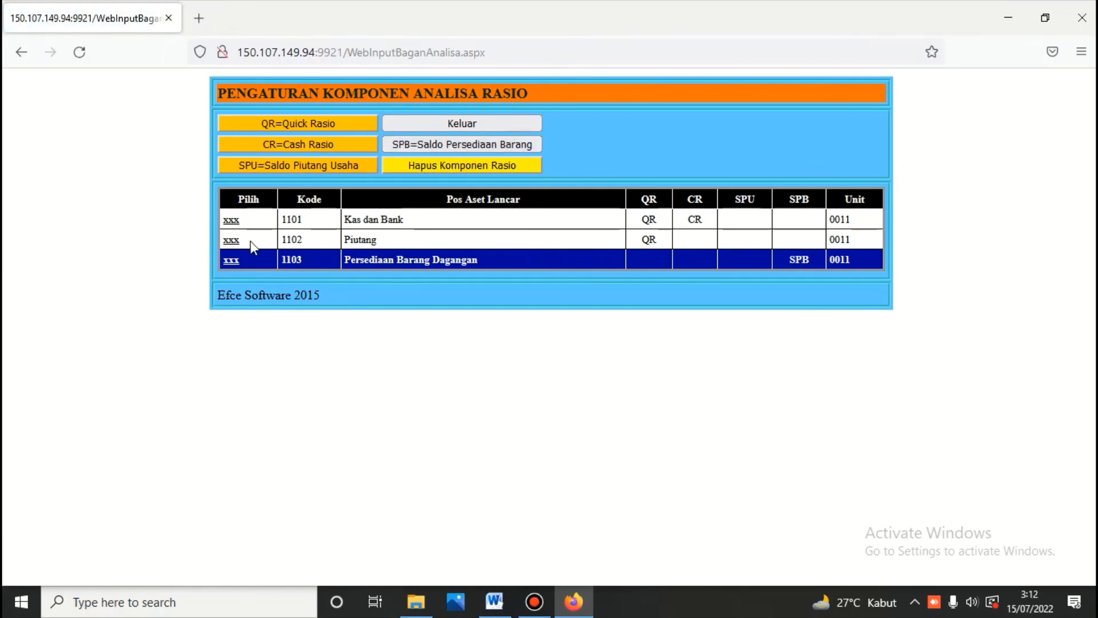
pyautogui.click(231, 241)
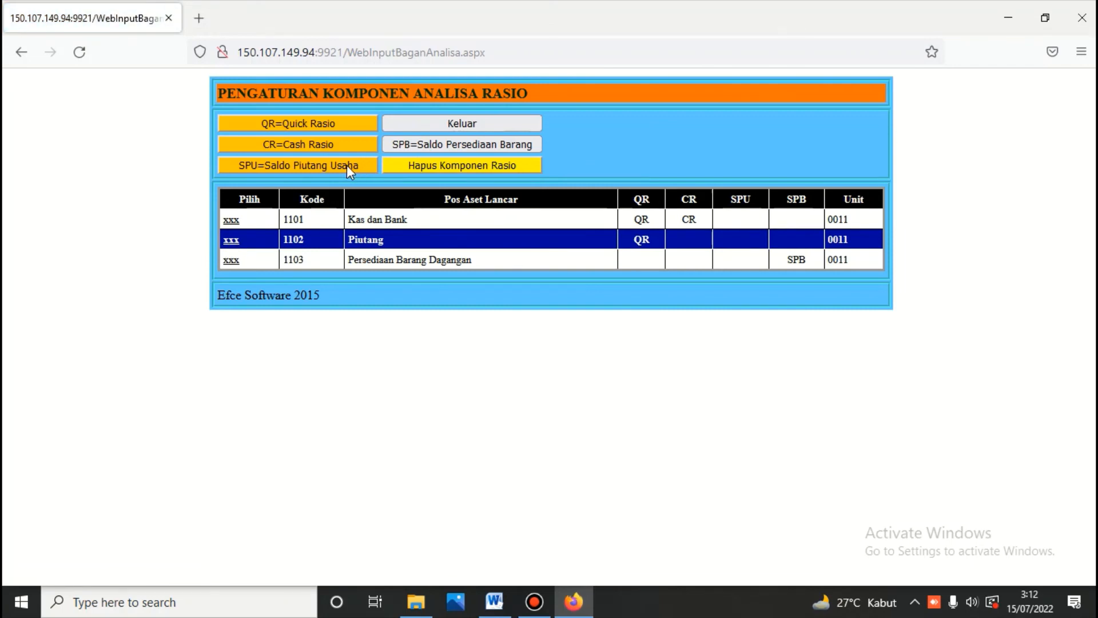
pyautogui.click(347, 165)
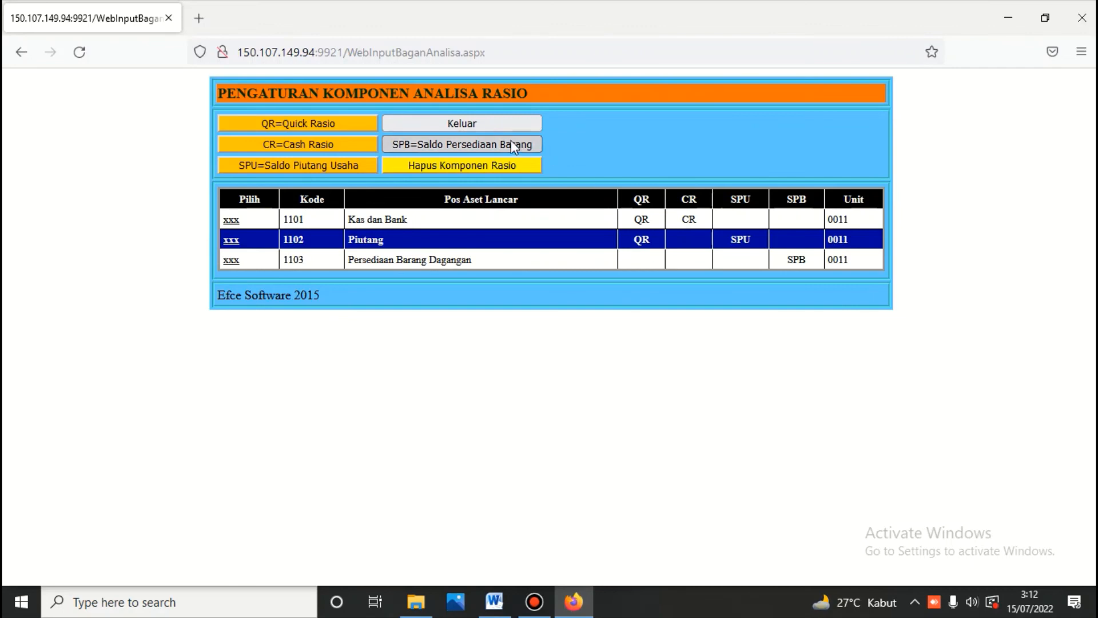
pyautogui.click(478, 122)
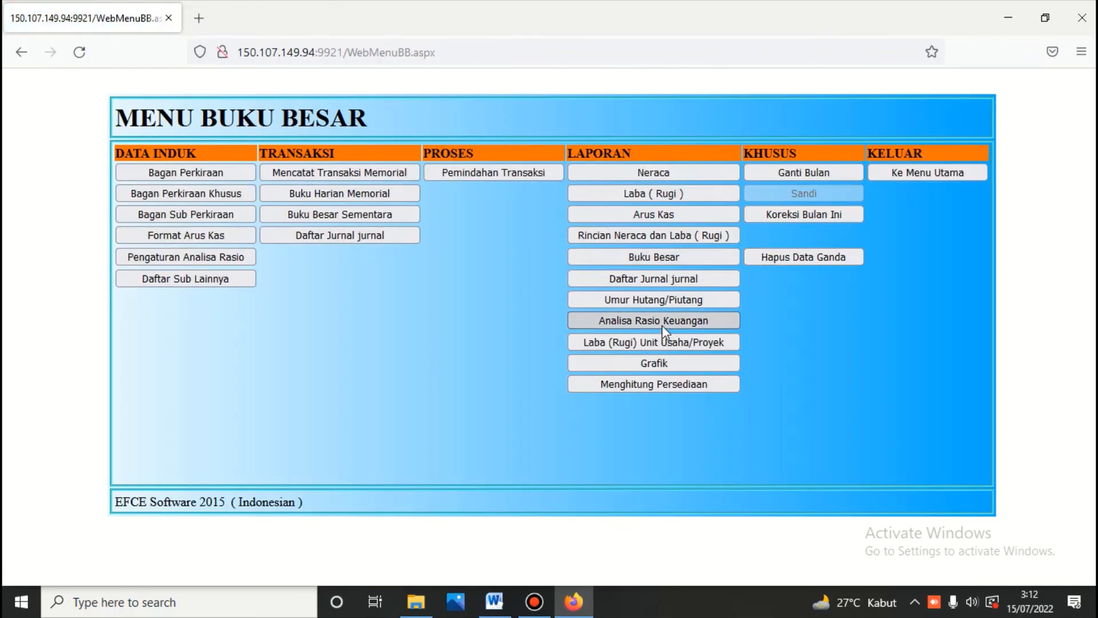
# Step: Recalculate and print the ratios to 6 July 2022: quick and cash ratios 222,22, inventory turnover 8,00
pyautogui.click(661, 324)
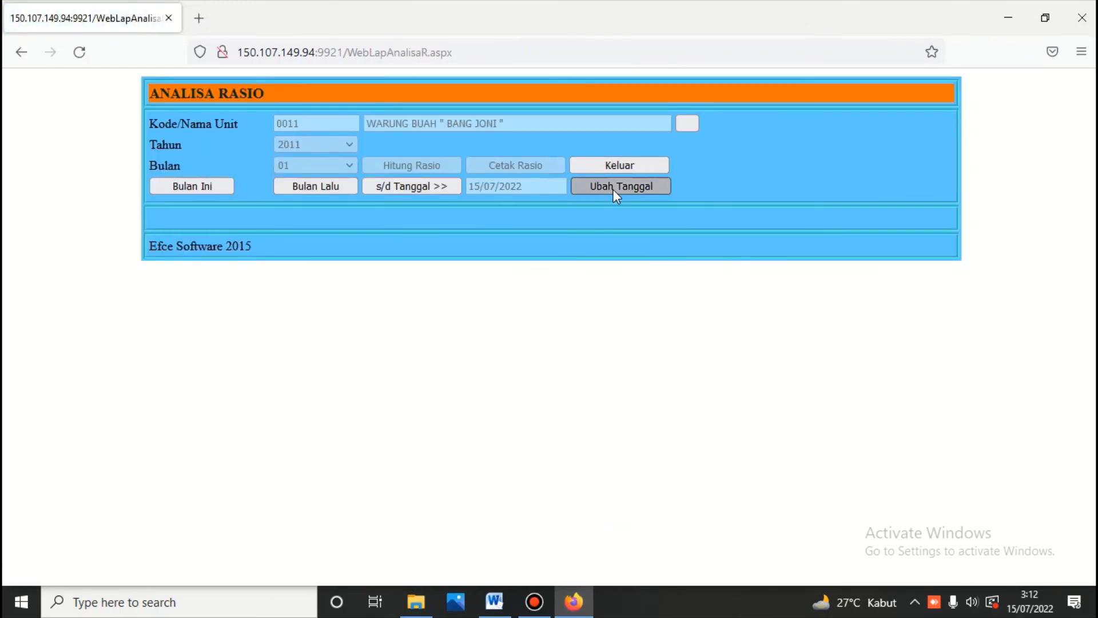
pyautogui.click(613, 189)
pyautogui.click(372, 259)
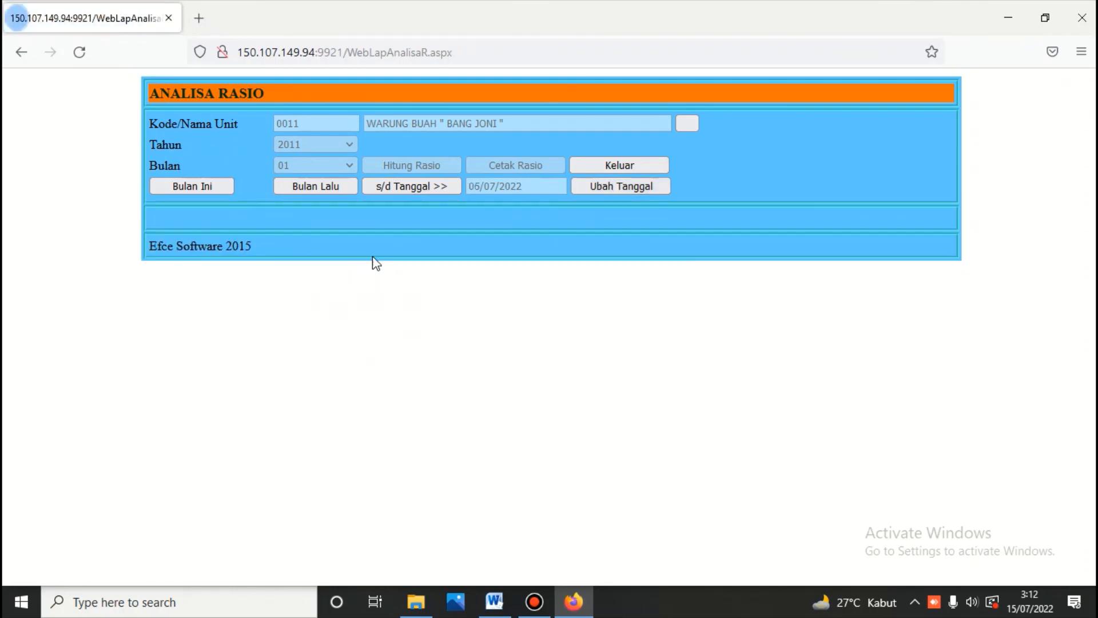
pyautogui.click(406, 187)
pyautogui.click(408, 165)
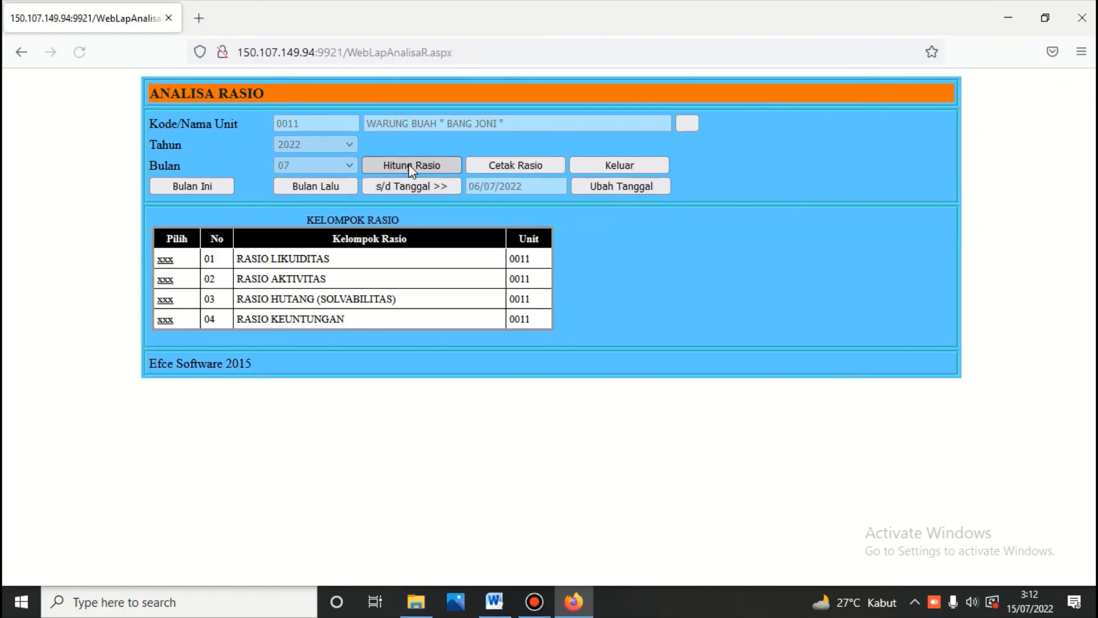
pyautogui.click(511, 166)
pyautogui.scroll(-5, 509, 163)
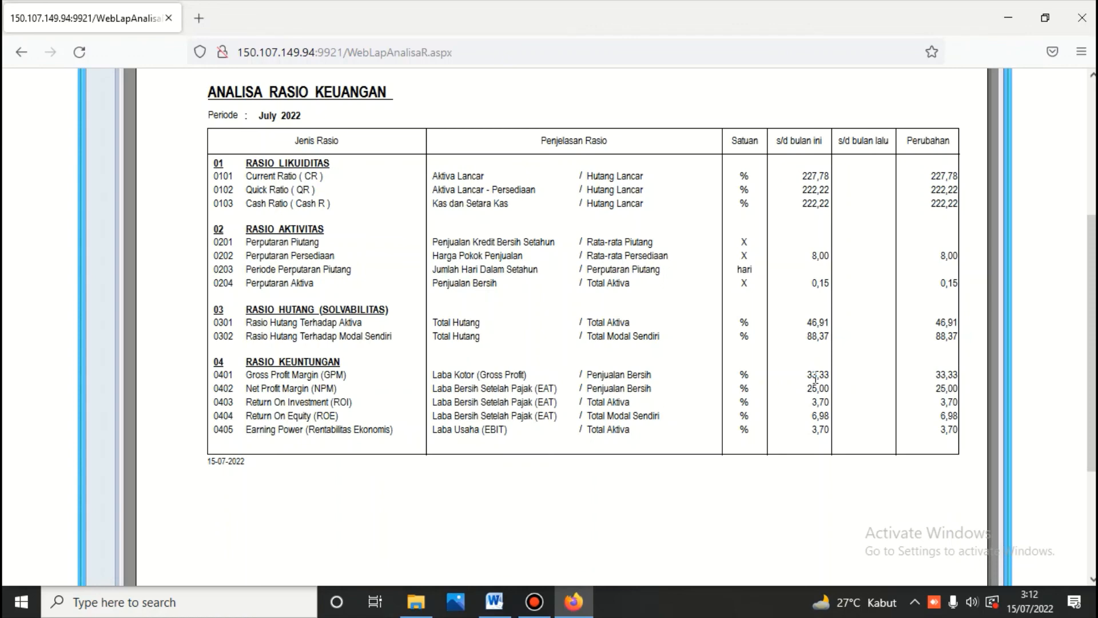
pyautogui.scroll(3, 815, 378)
pyautogui.click(595, 77)
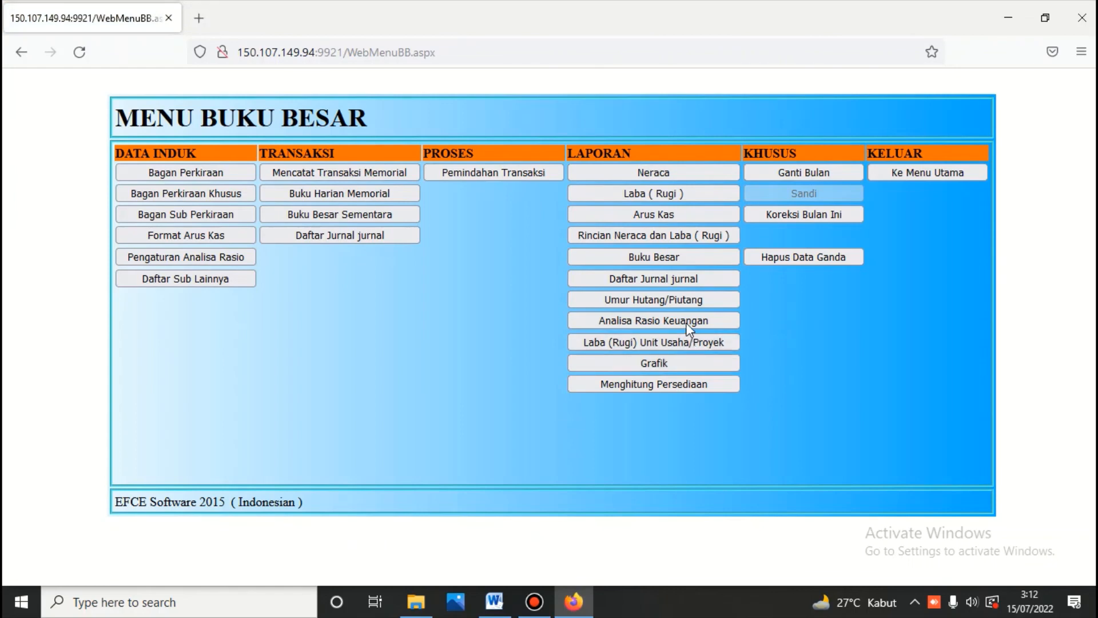
# Step: Chart and print 2022 monthly revenue, costs and profit, with July profit at 1.500.000,00
pyautogui.click(677, 365)
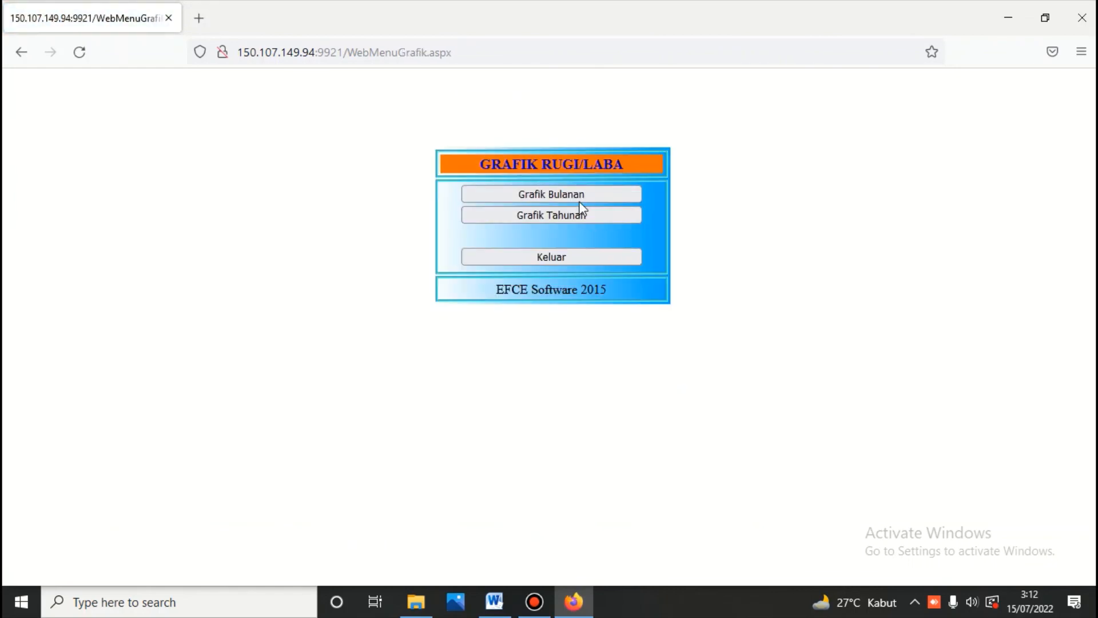
pyautogui.click(573, 196)
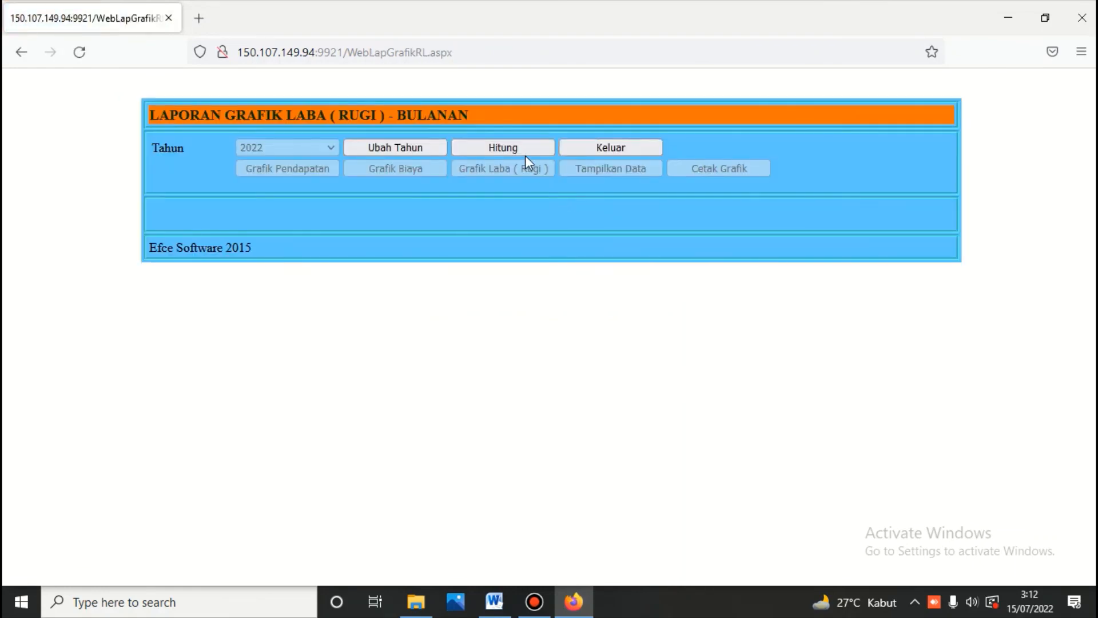
pyautogui.click(507, 148)
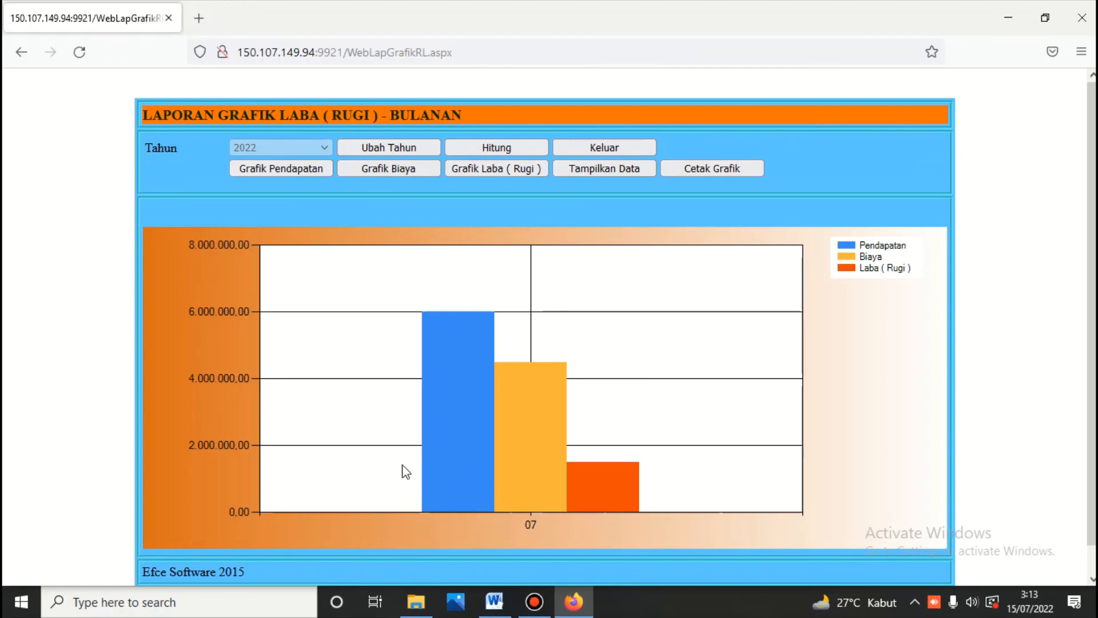
pyautogui.click(607, 169)
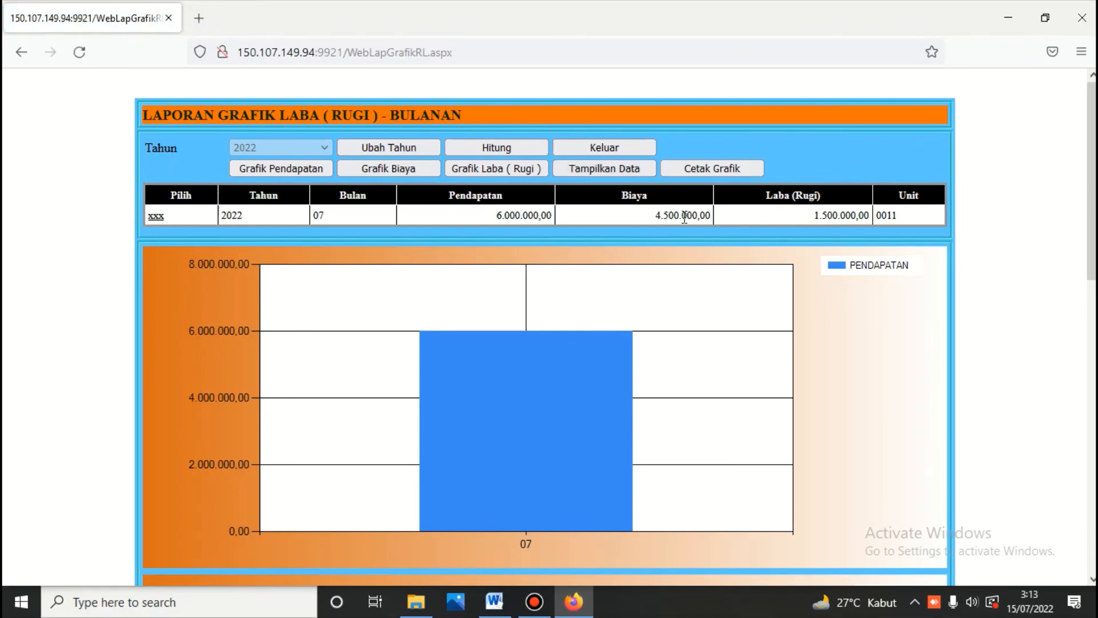
pyautogui.click(501, 168)
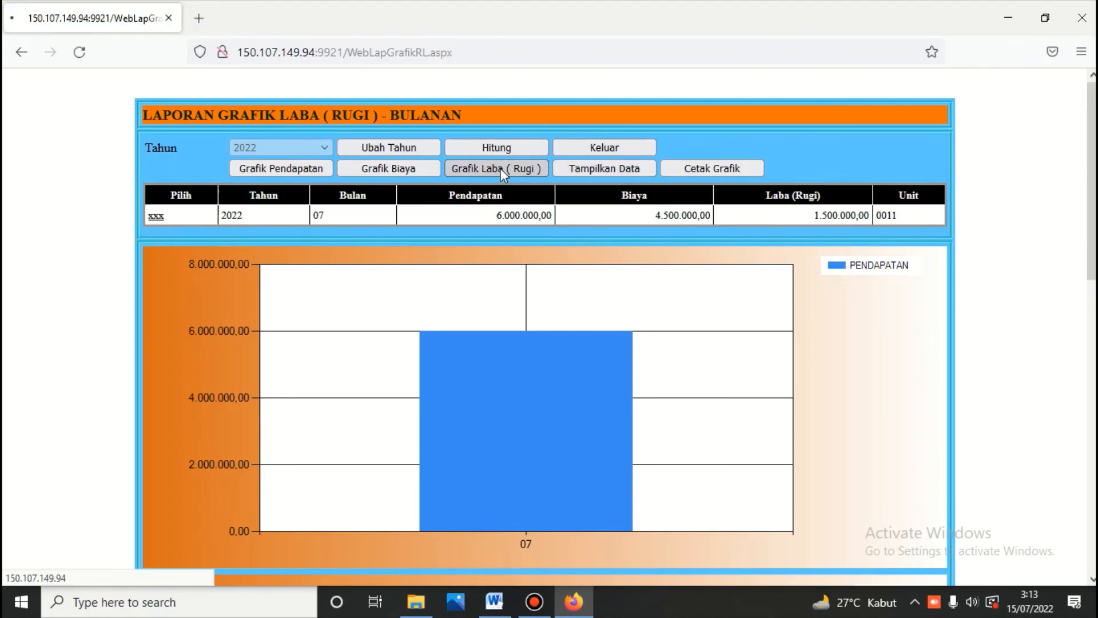
pyautogui.click(746, 167)
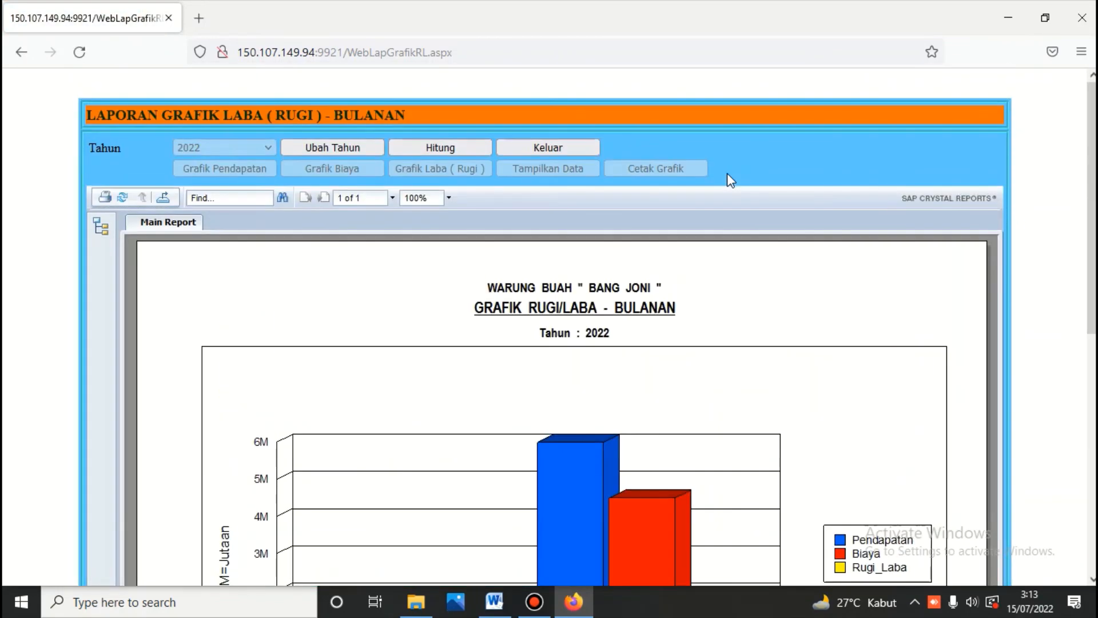
pyautogui.click(572, 149)
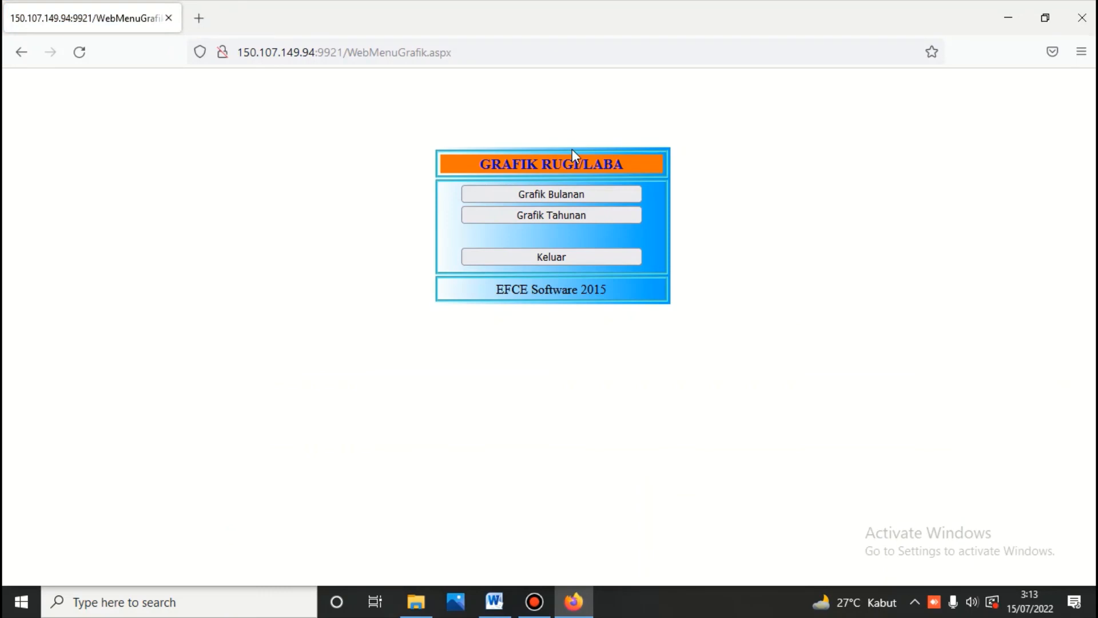
# Step: Calculate the yearly chart through 2022 (revenue 6.000.000,00, profit 1.500.000,00), then exit to MENU BUKU BESAR
pyautogui.click(559, 215)
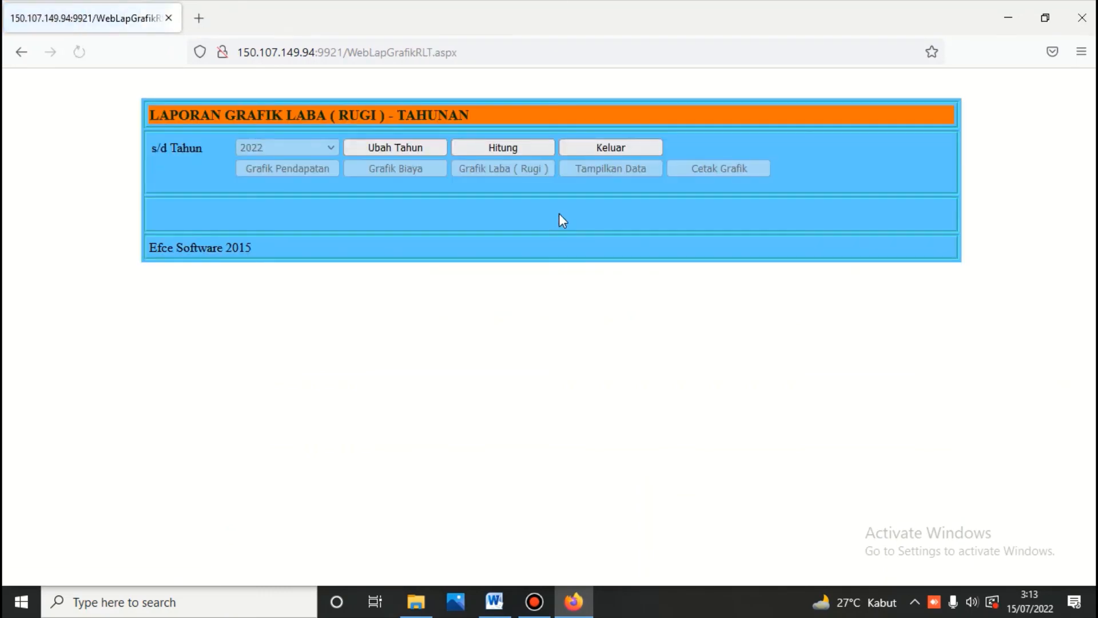
pyautogui.click(510, 147)
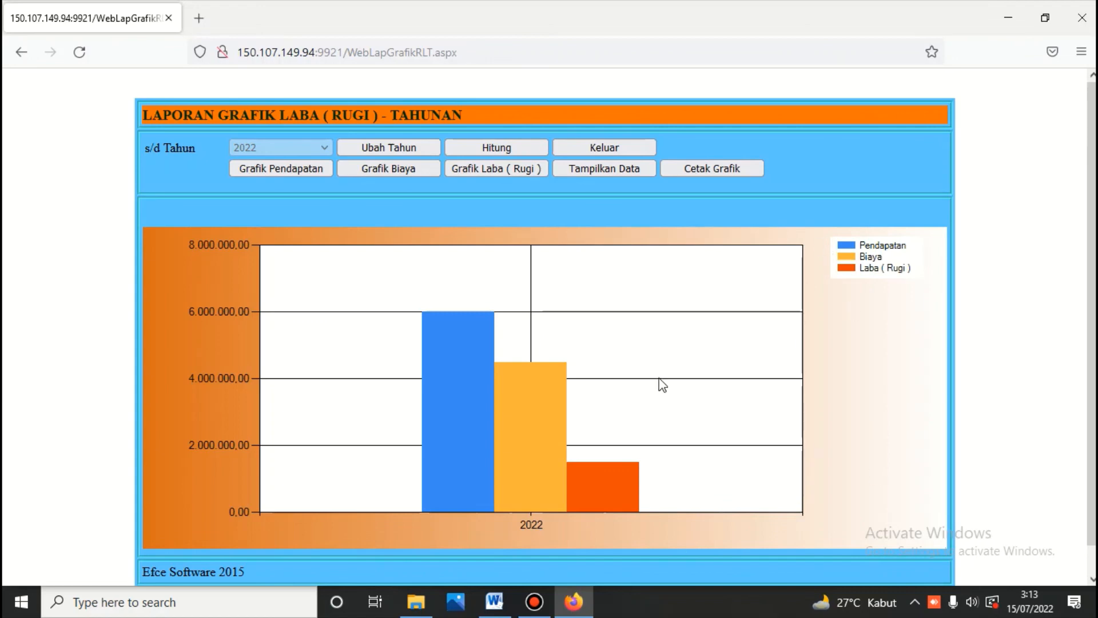
pyautogui.click(595, 151)
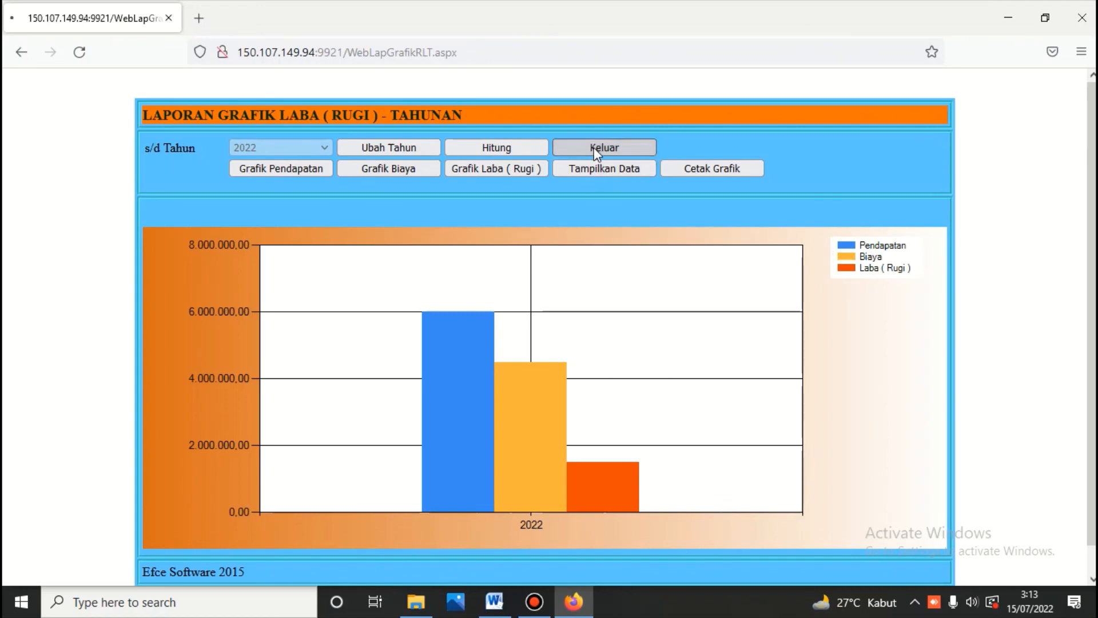
pyautogui.click(609, 252)
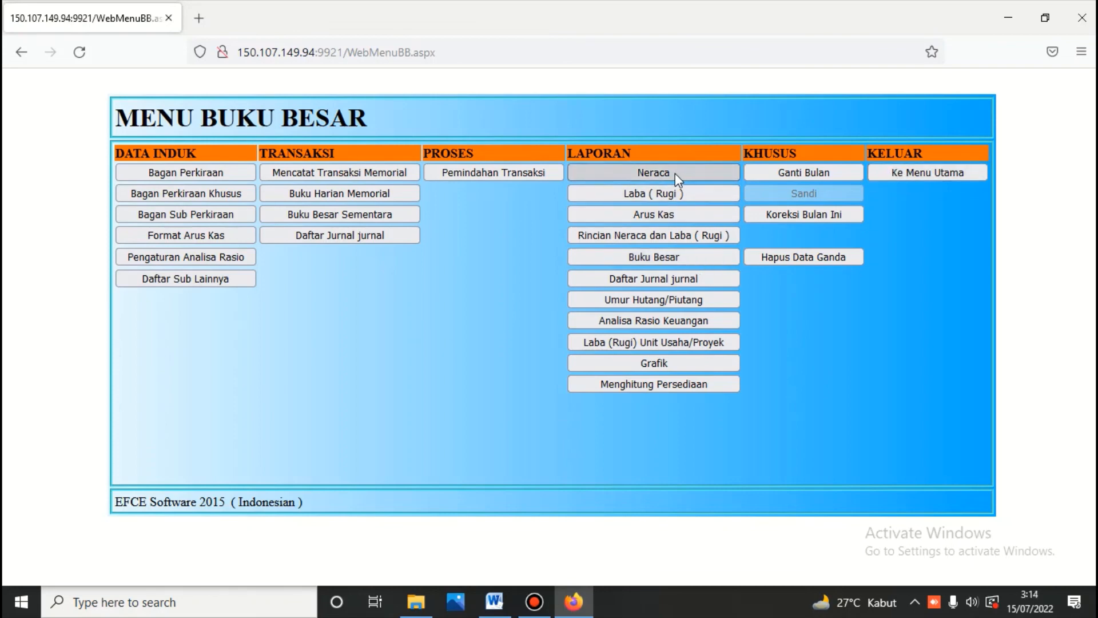
# Step: From the main menu, log into the Persediaan inventory module with its password to reach Menu Persediaan
pyautogui.click(900, 172)
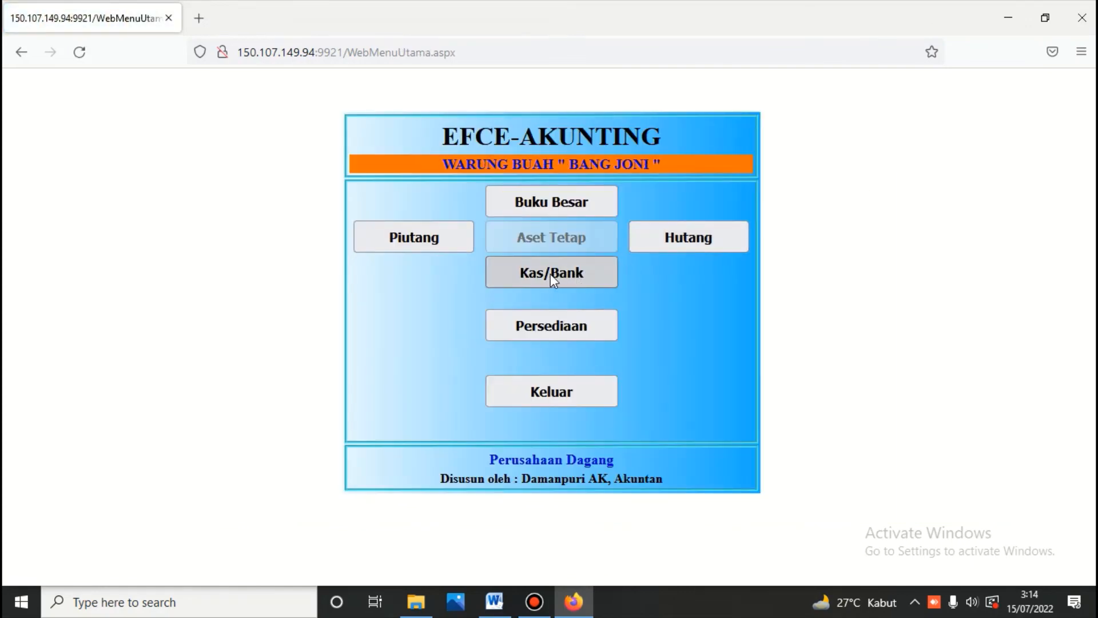
pyautogui.click(552, 327)
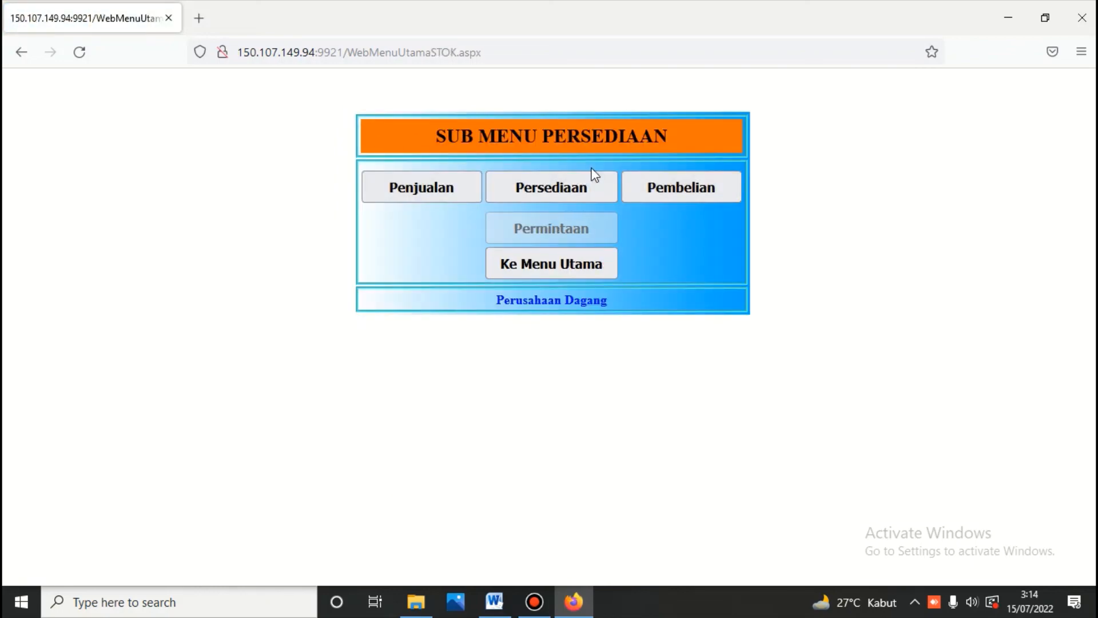
pyautogui.click(555, 186)
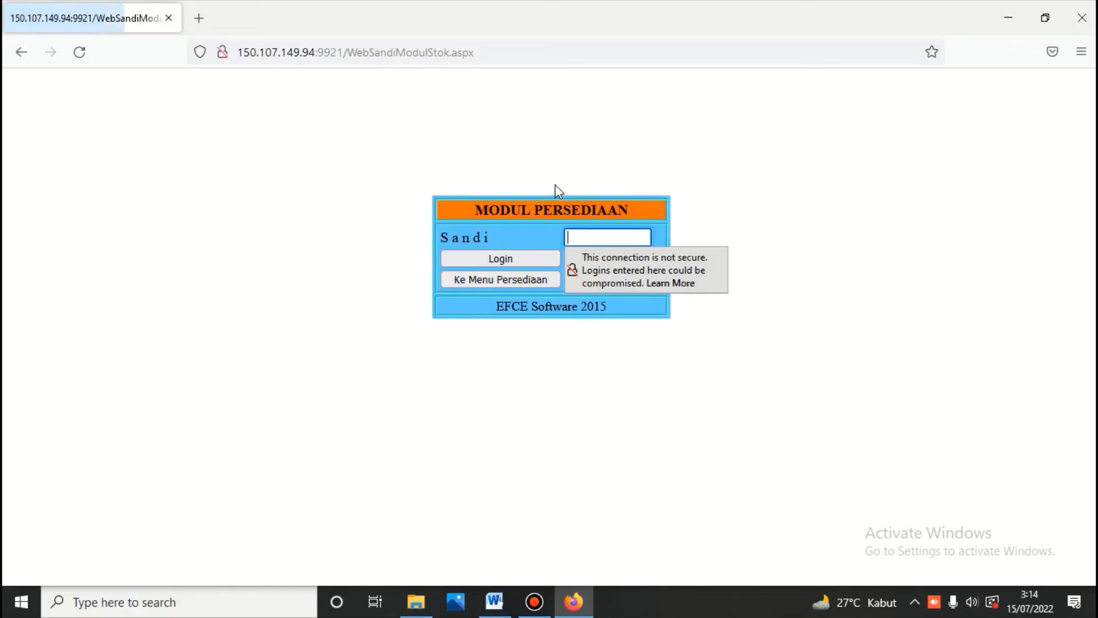
pyautogui.write('•••')
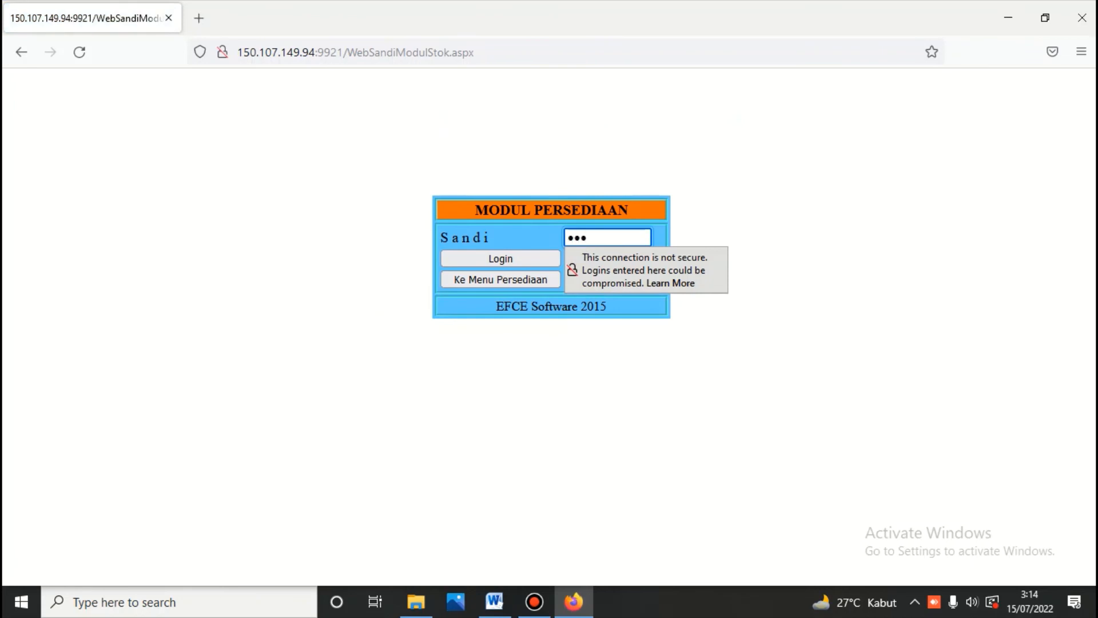
pyautogui.click(507, 262)
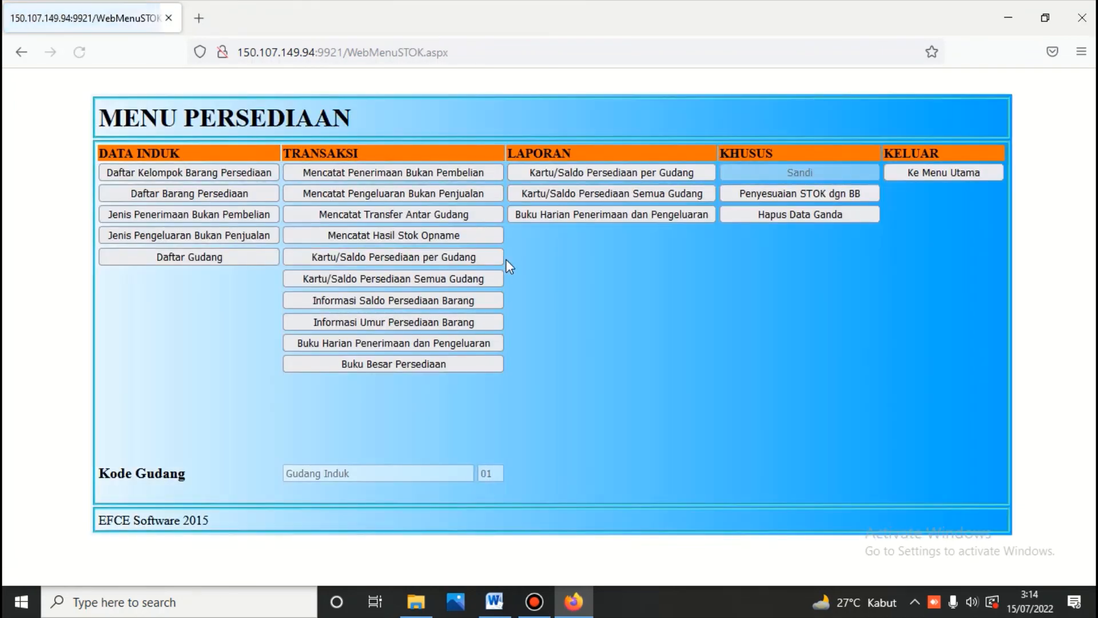
# Step: Calculate the all-warehouse stock card report with a cutoff date of 06/07/2022
pyautogui.click(430, 278)
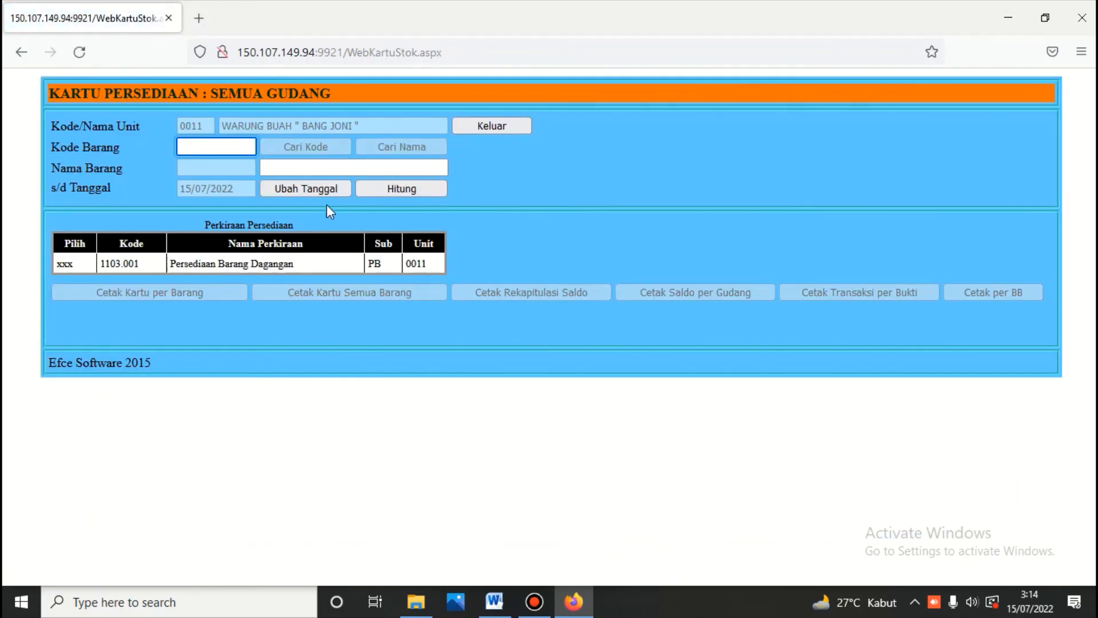
pyautogui.click(316, 193)
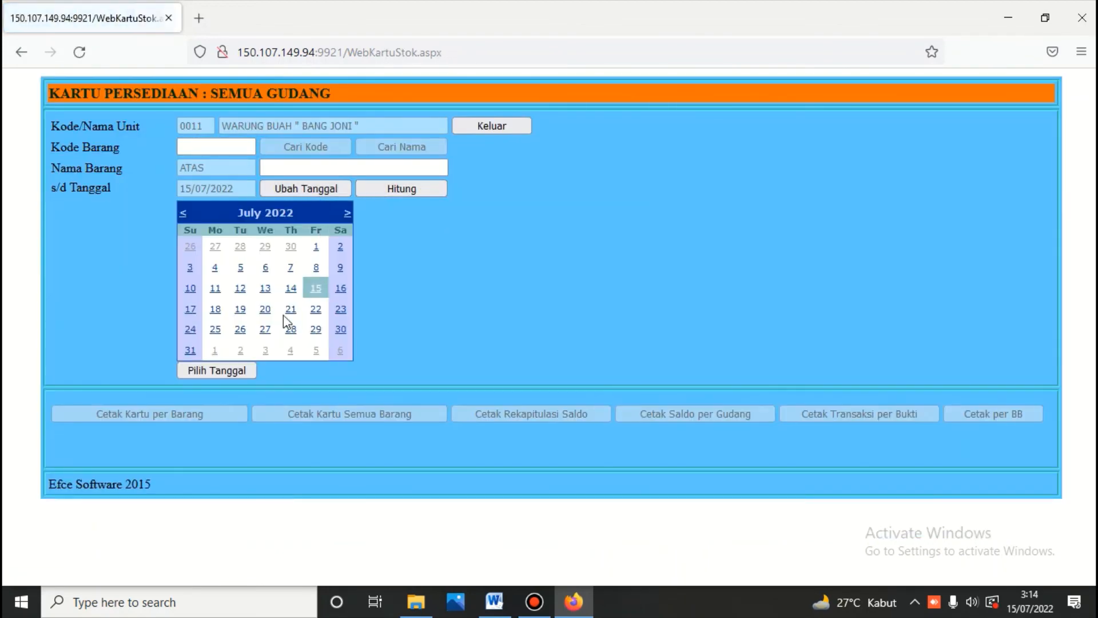
pyautogui.click(265, 268)
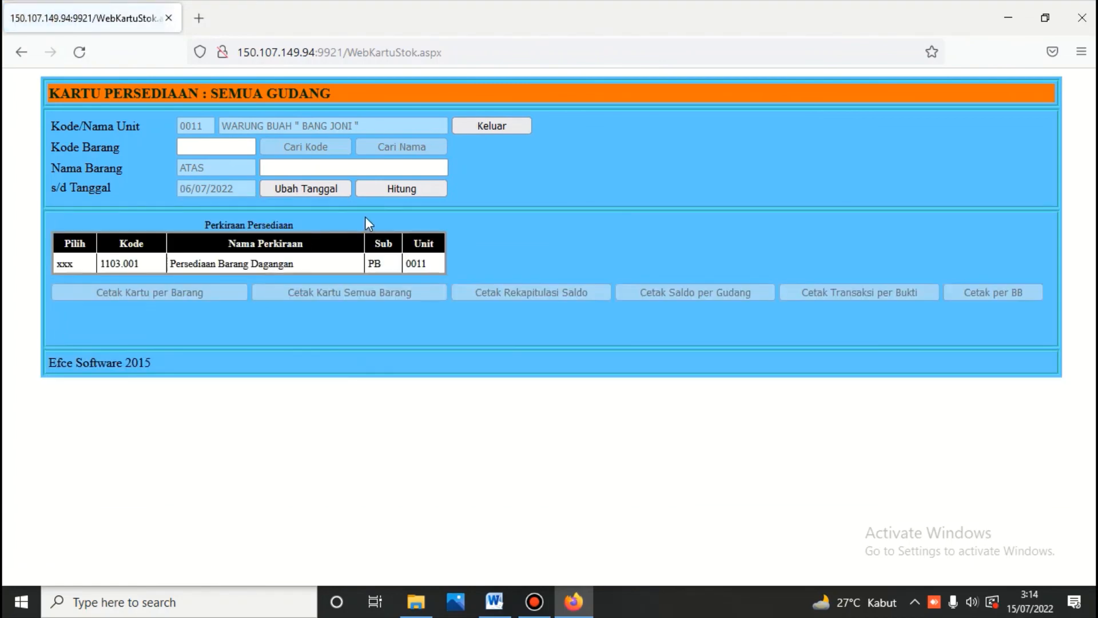
pyautogui.click(392, 192)
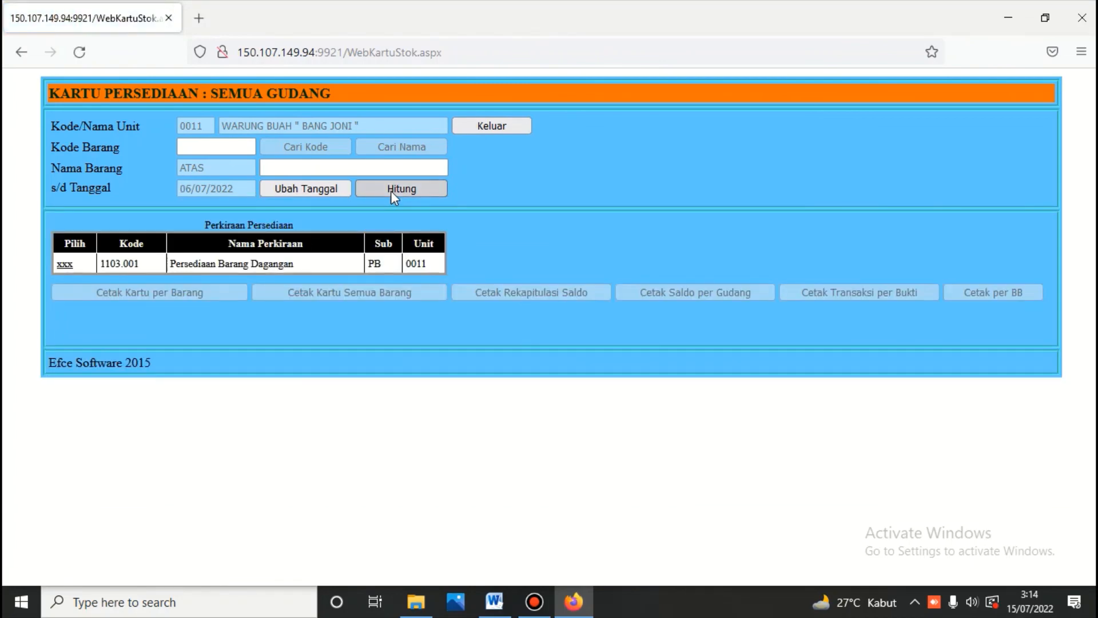
# Step: Print and review the Mangga stock card from Persediaan Barang Dagangan, ending balance 50,00 worth 500.000,00
pyautogui.click(64, 264)
pyautogui.click(421, 150)
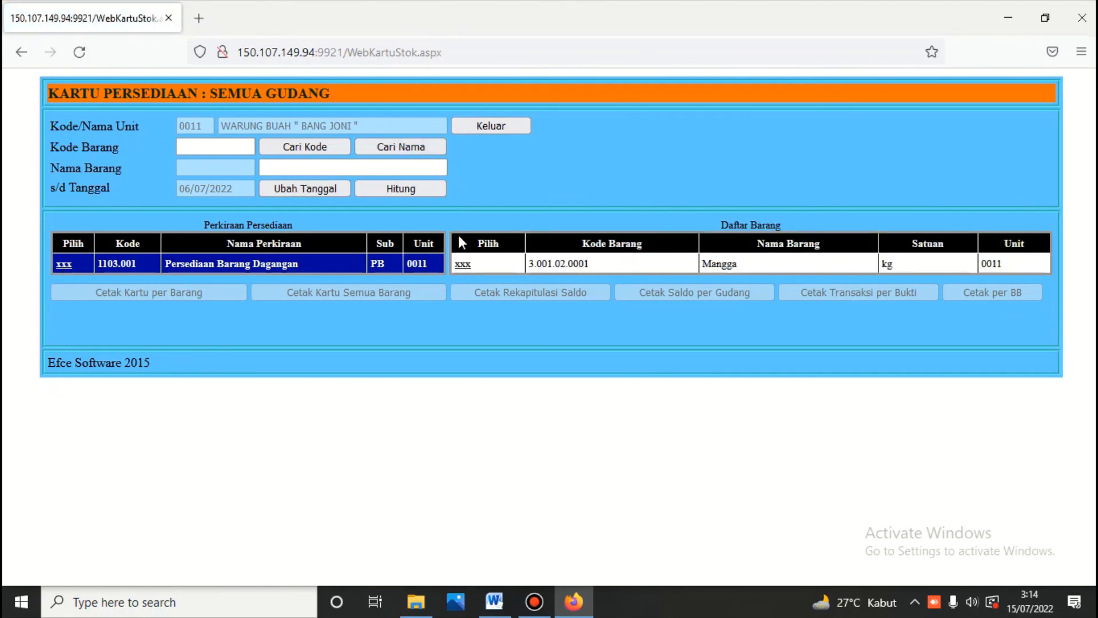
pyautogui.click(462, 265)
pyautogui.click(188, 293)
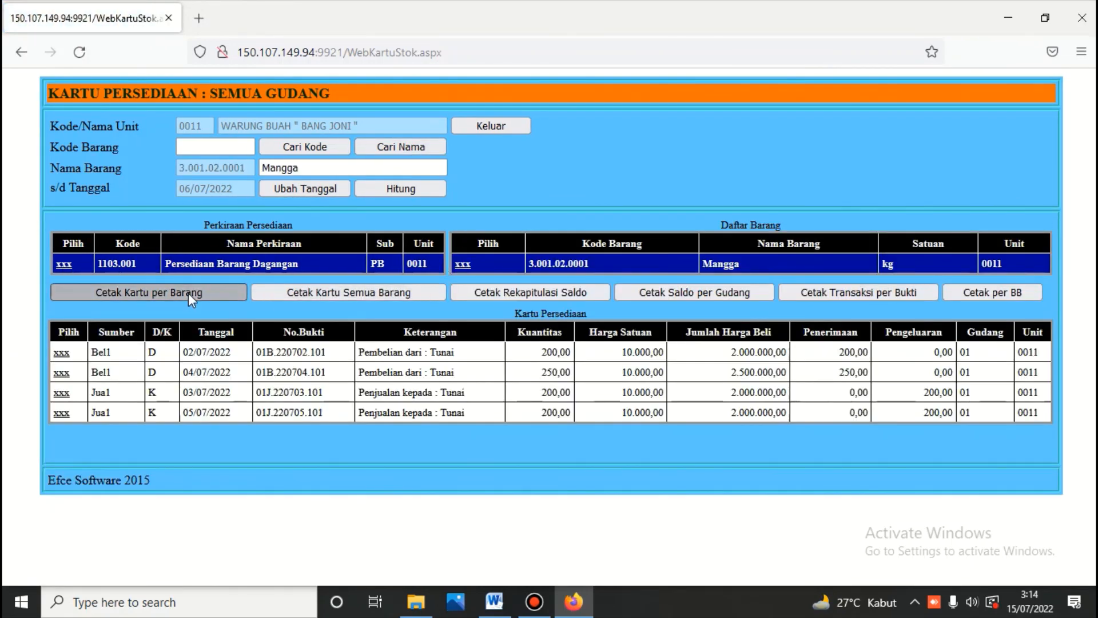
pyautogui.scroll(-3, 189, 294)
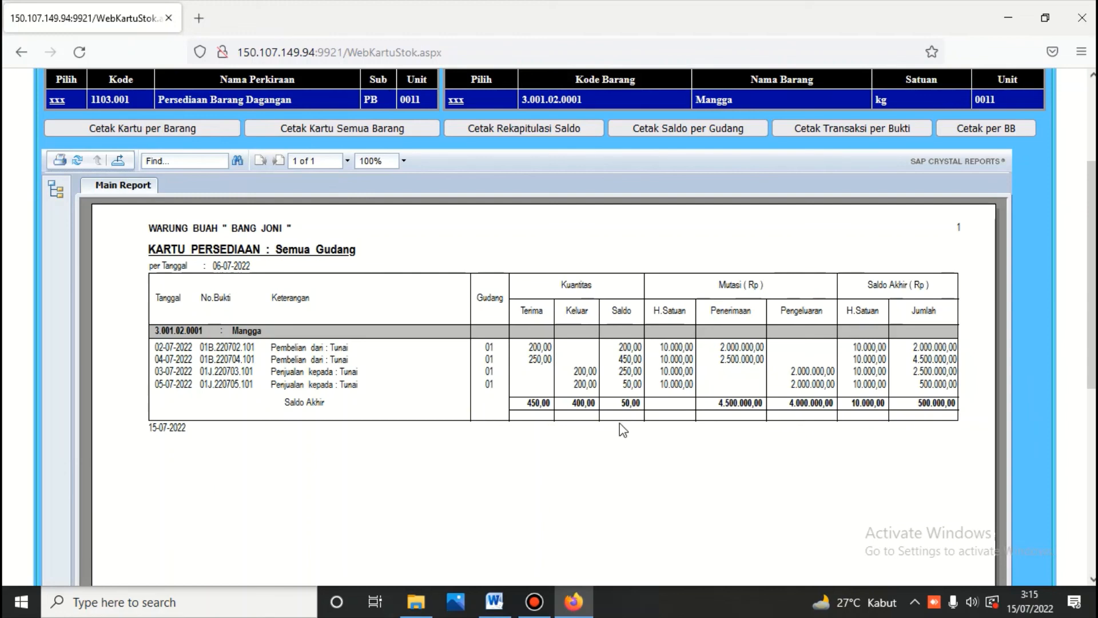
pyautogui.scroll(1, 628, 427)
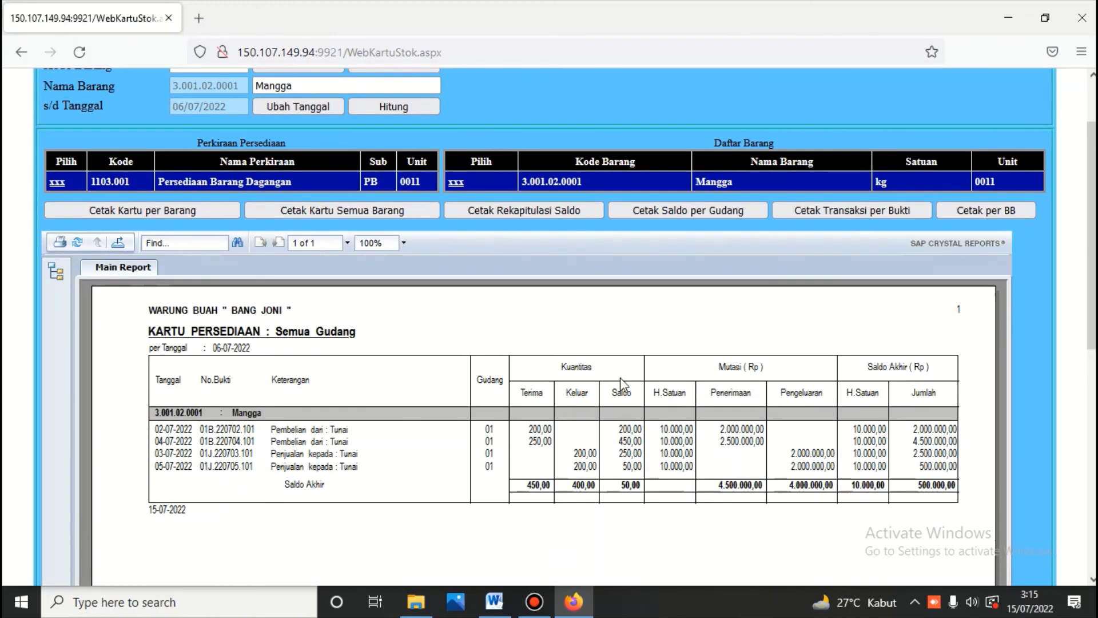
pyautogui.scroll(-2, 620, 377)
pyautogui.scroll(3, 621, 381)
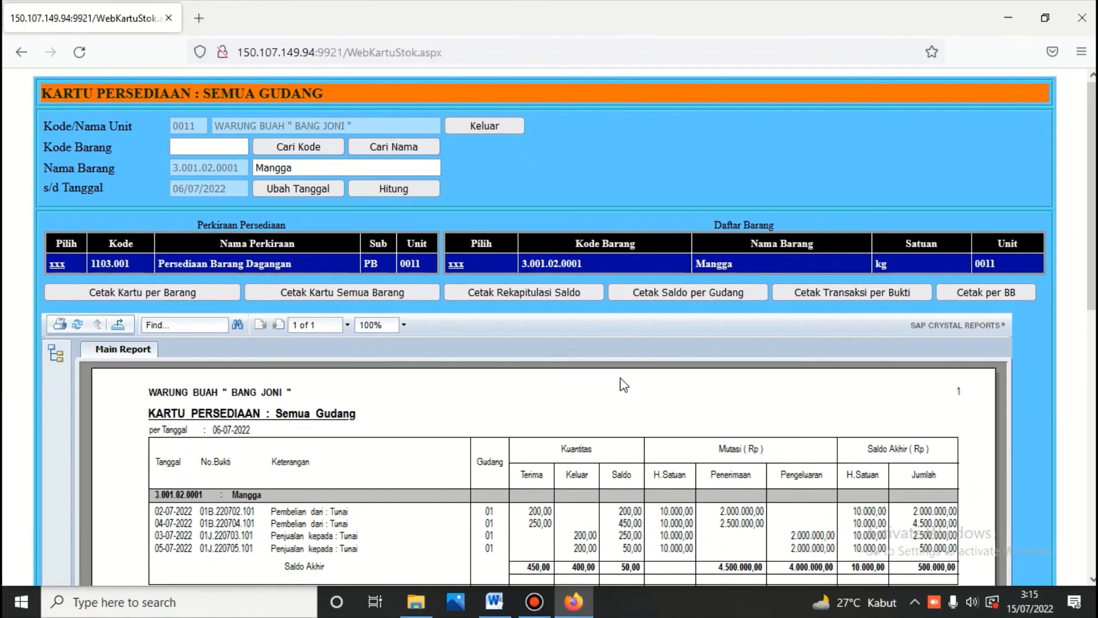
pyautogui.scroll(-2, 624, 384)
pyautogui.scroll(3, 623, 382)
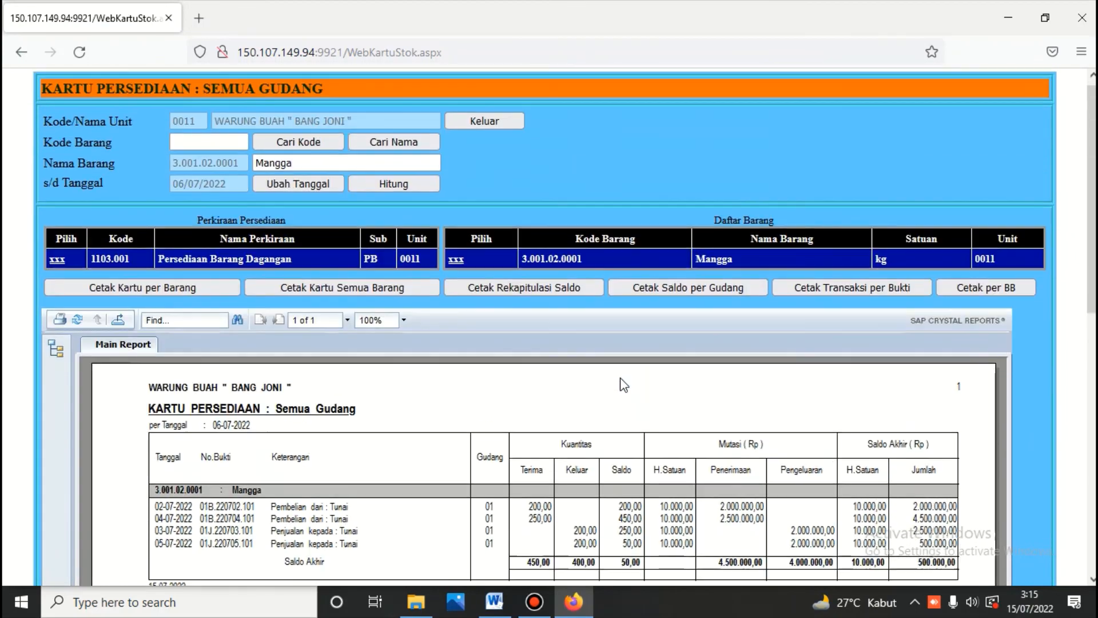
pyautogui.click(484, 126)
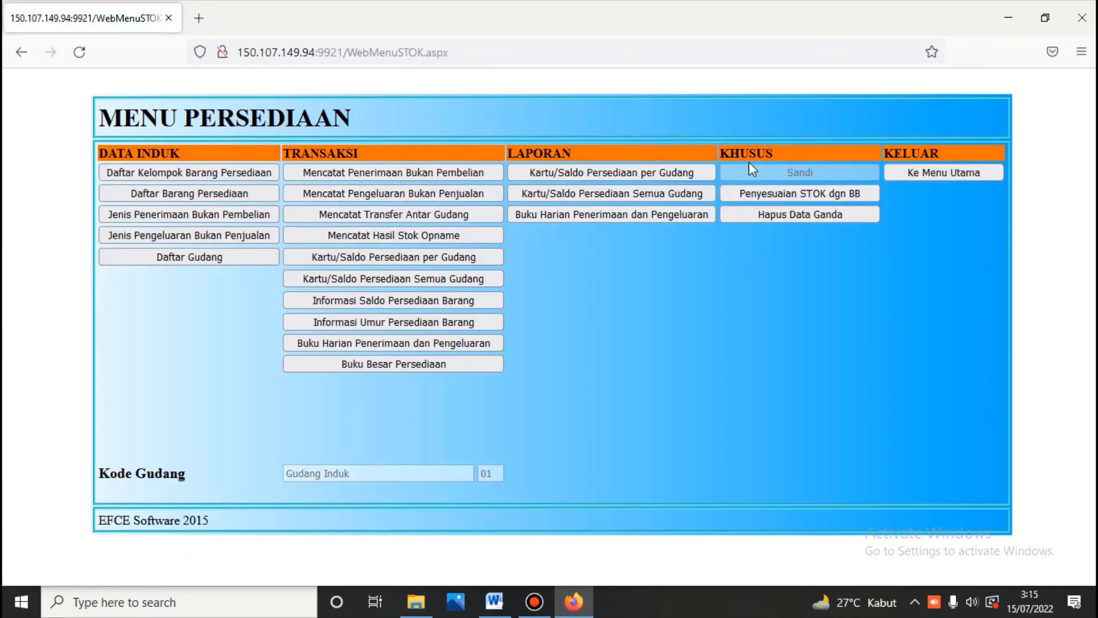
# Step: Back out through Menu Persediaan and Sub Menu Persediaan to the EFCE-AKUNTING main menu
pyautogui.click(919, 170)
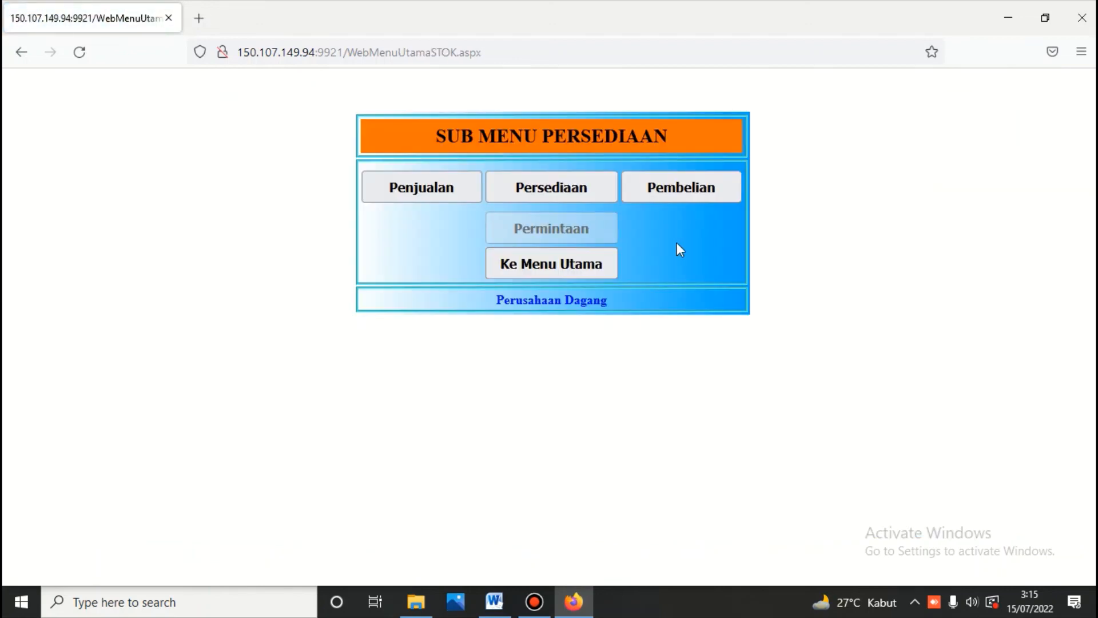
pyautogui.click(589, 273)
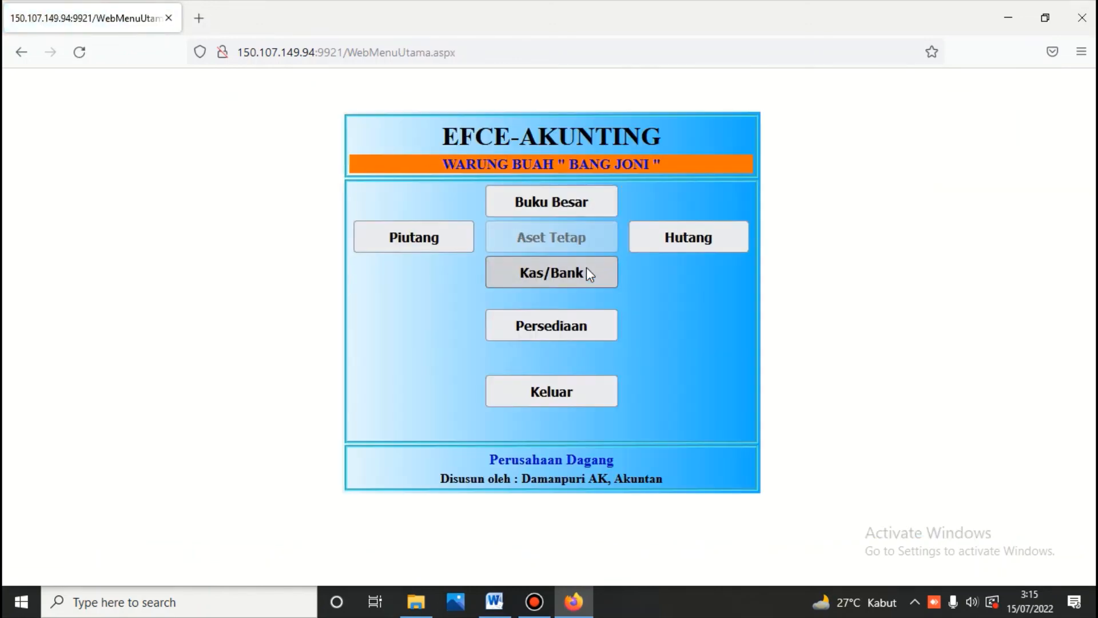